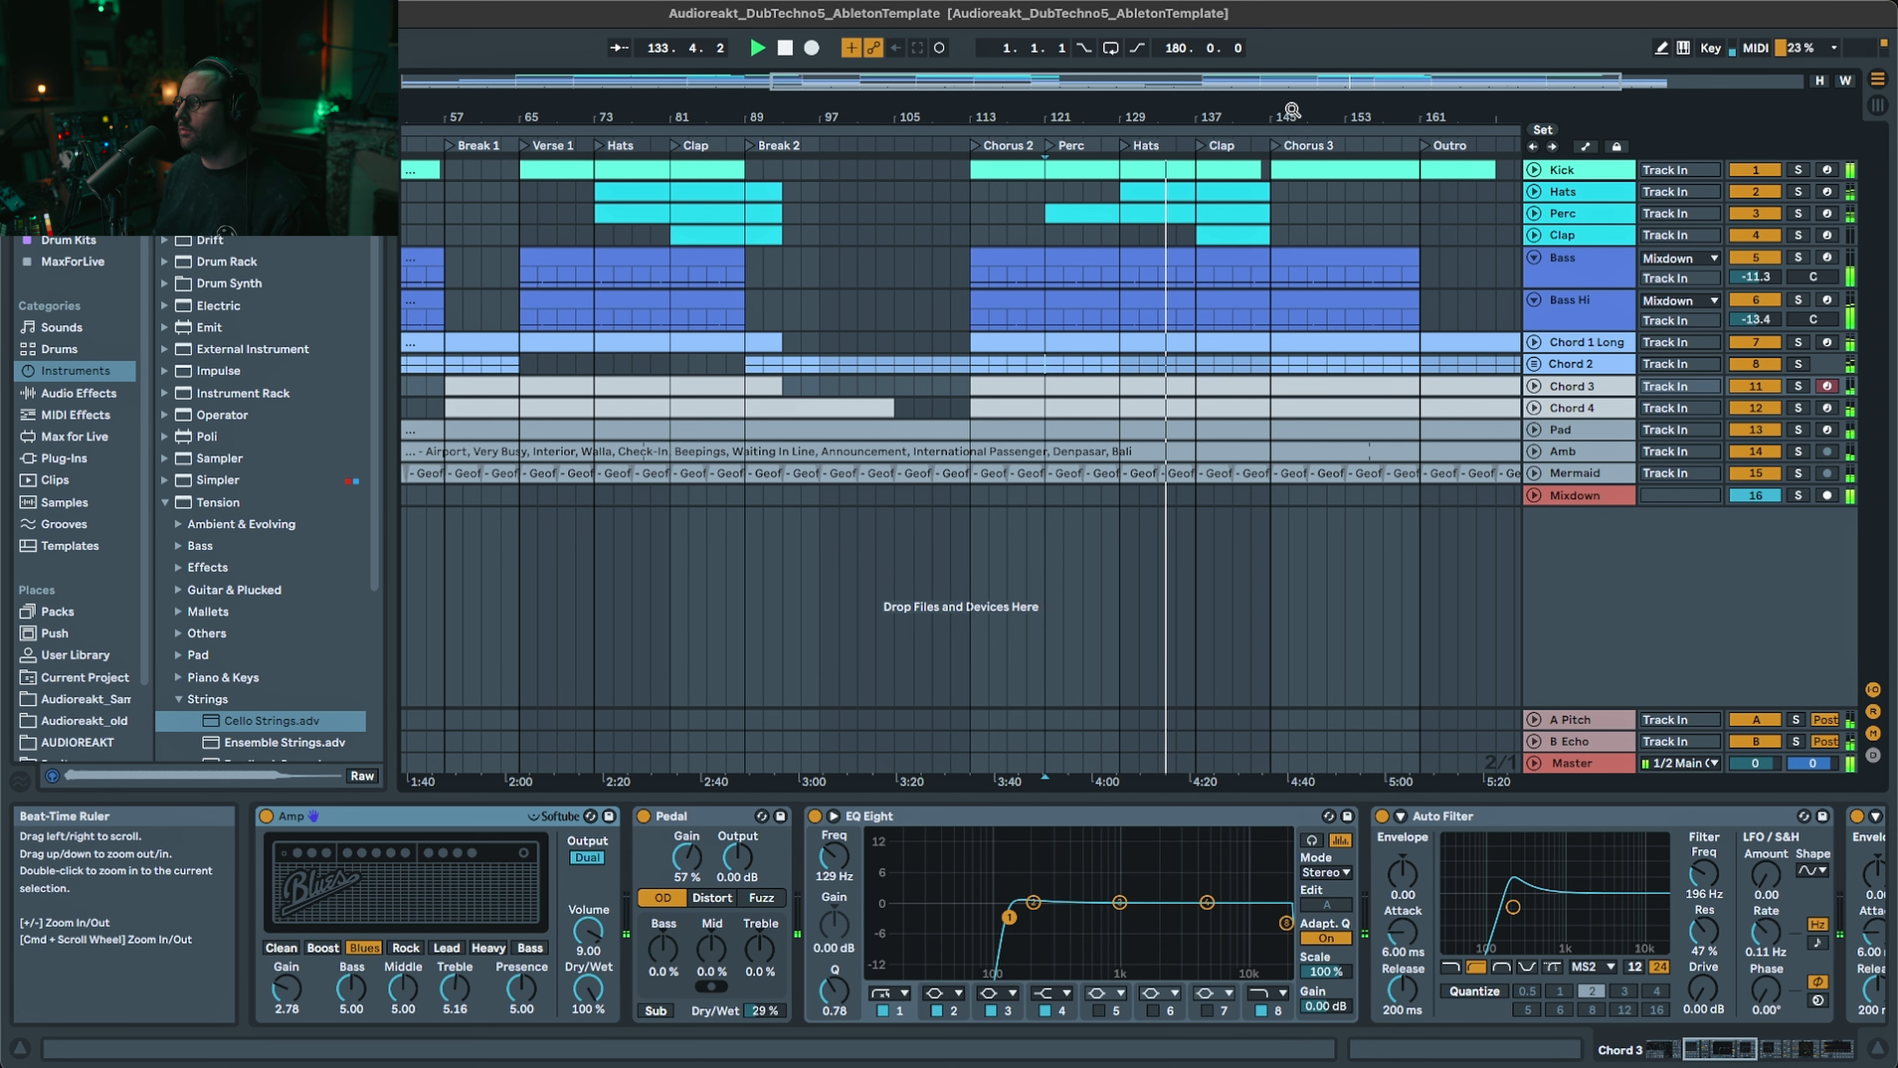
- Unfold the Chord 2 group, solo its Chord 2 track, and play from bar 97 in Break 2
left_click_drag(1271, 75, 1502, 77)
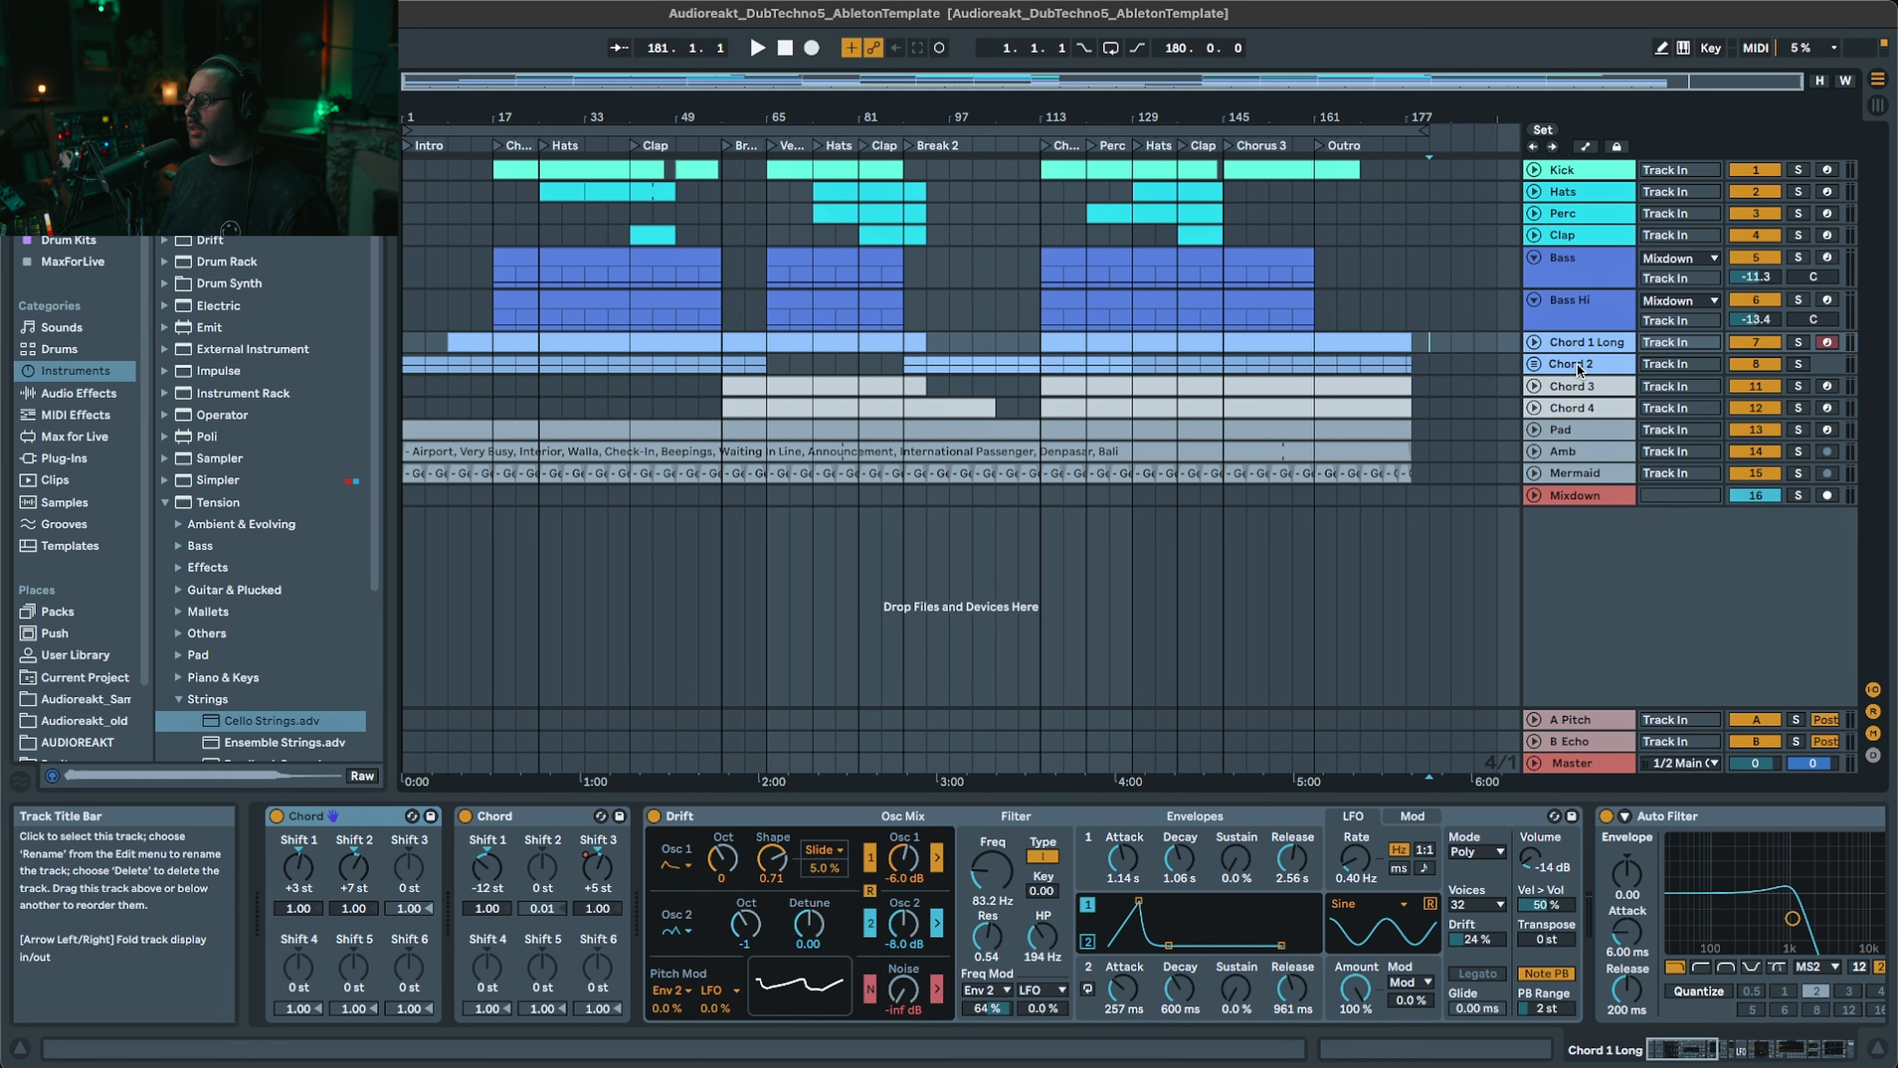
left_click(1533, 363)
left_click(1798, 407)
left_click(953, 477)
key("space")
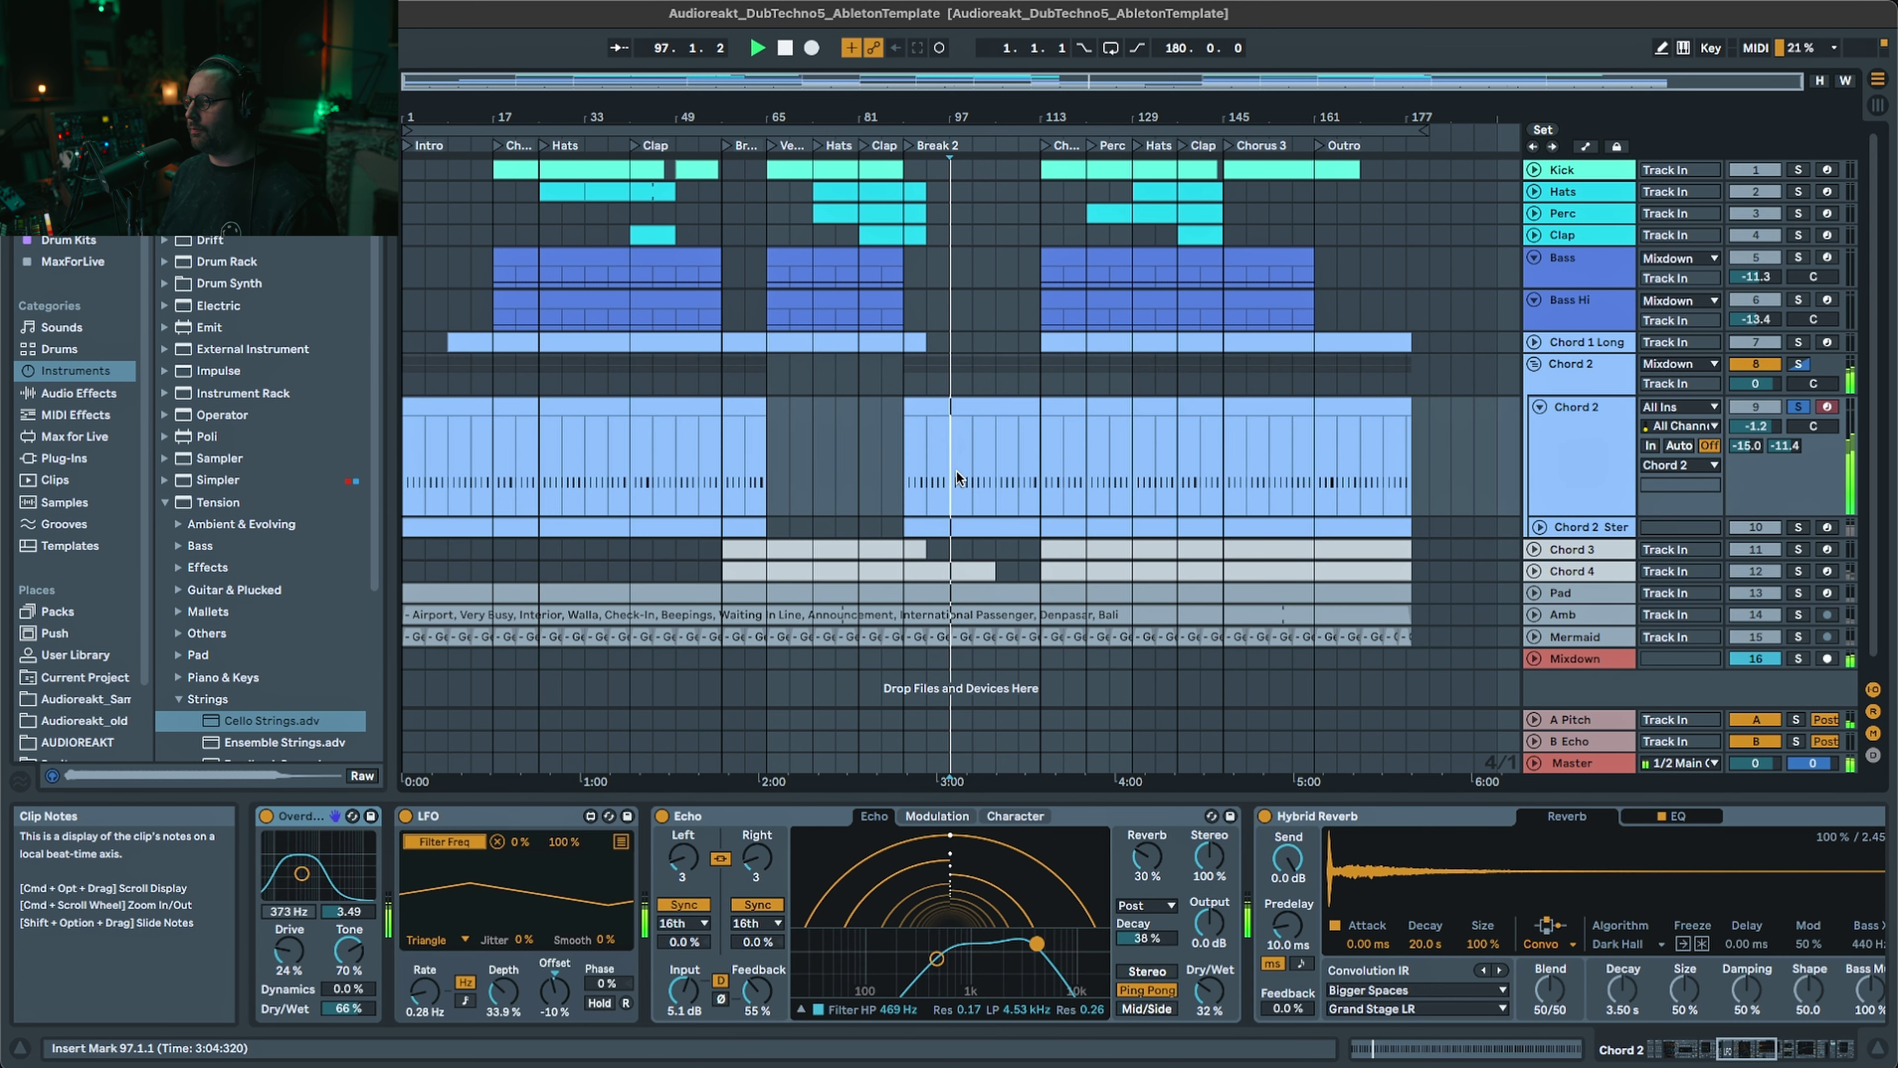
- Show the beginning of the Chord 2 track's device chain and turn off the track's solo
left_click(1650, 1049)
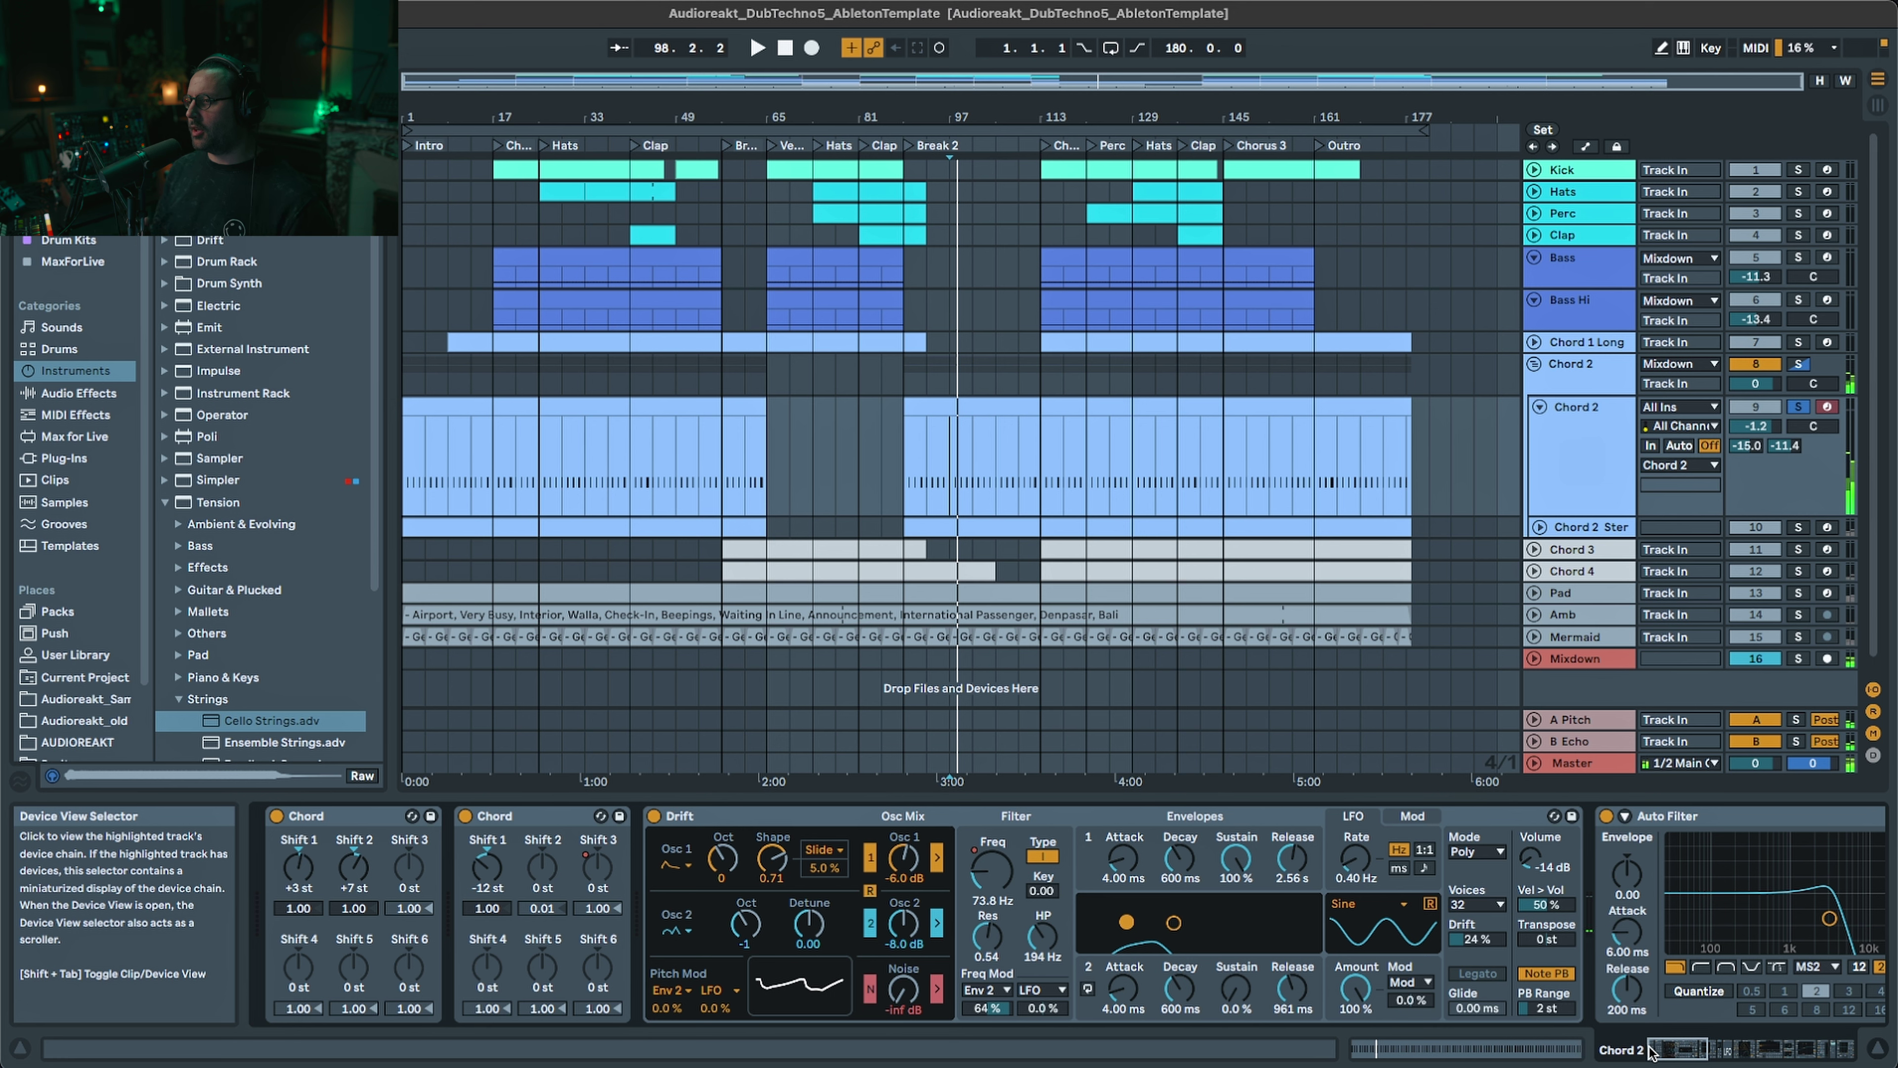
left_click(1474, 487)
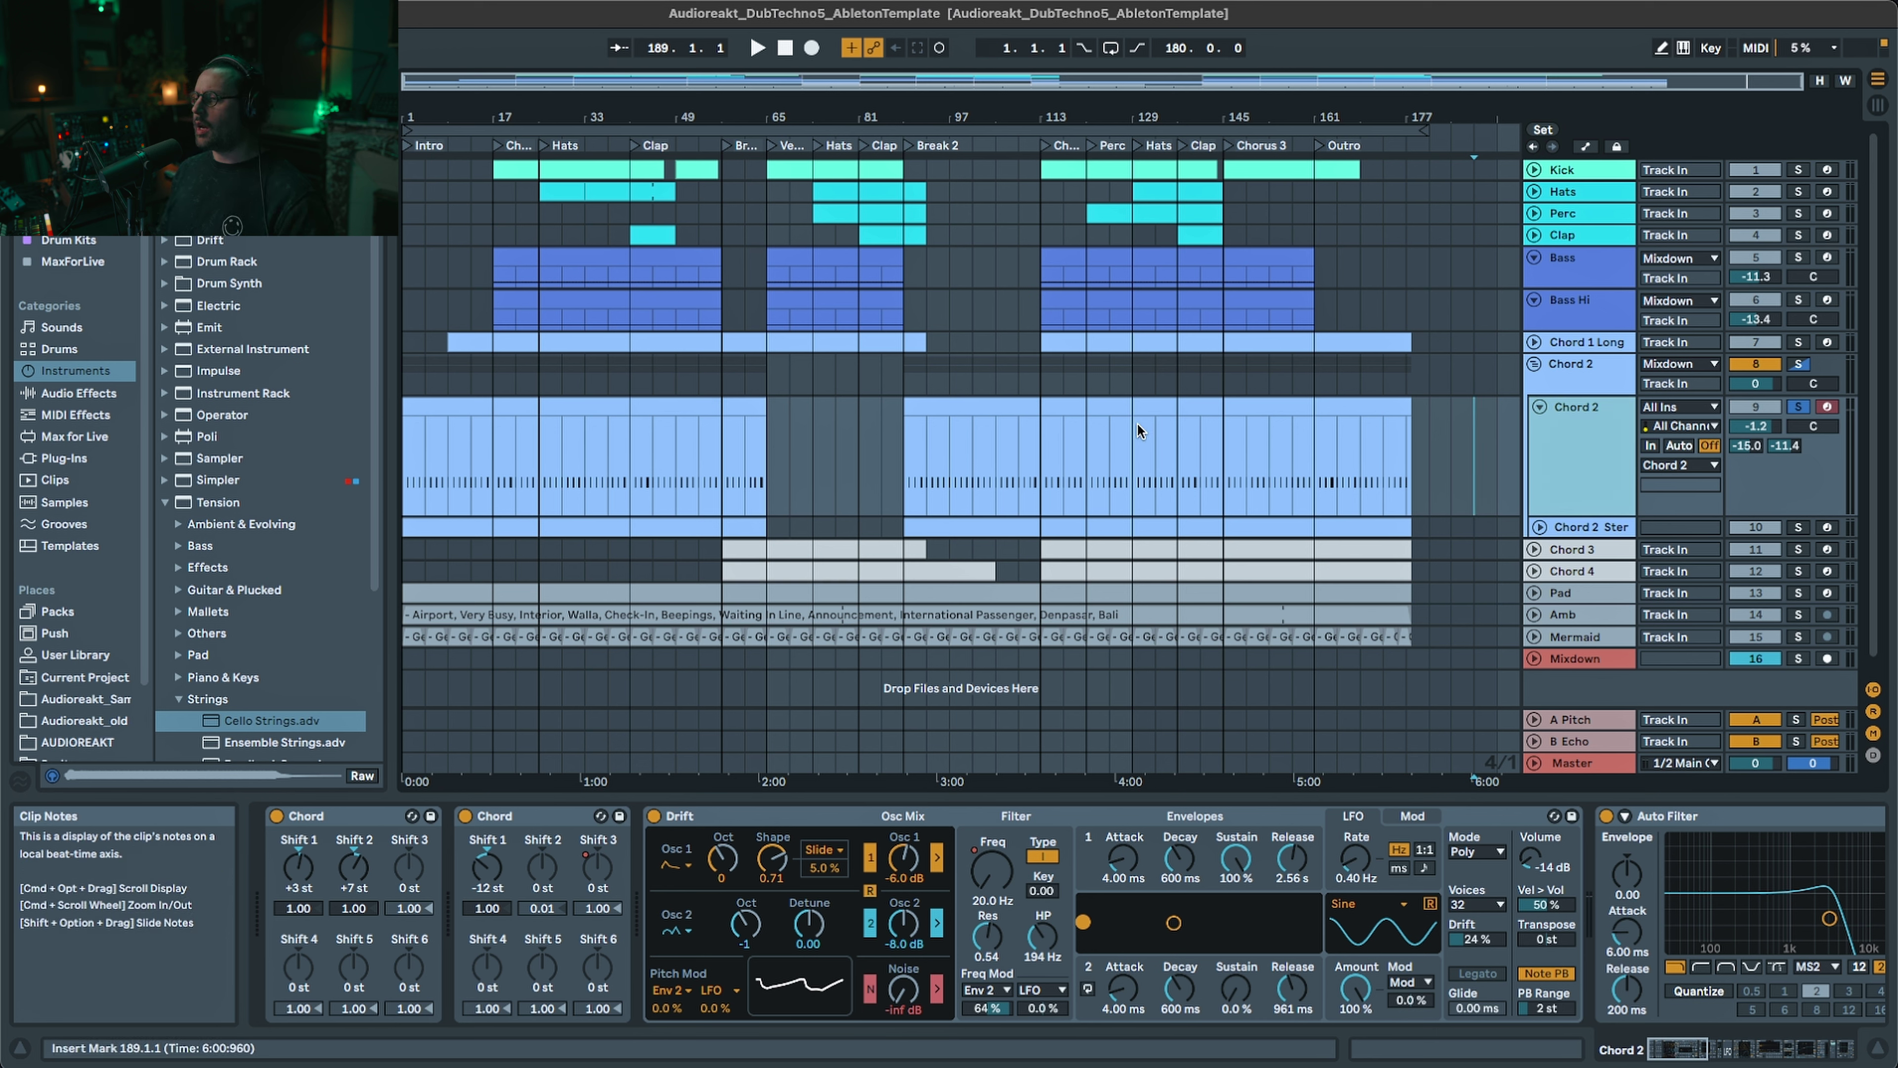
left_click(1798, 406)
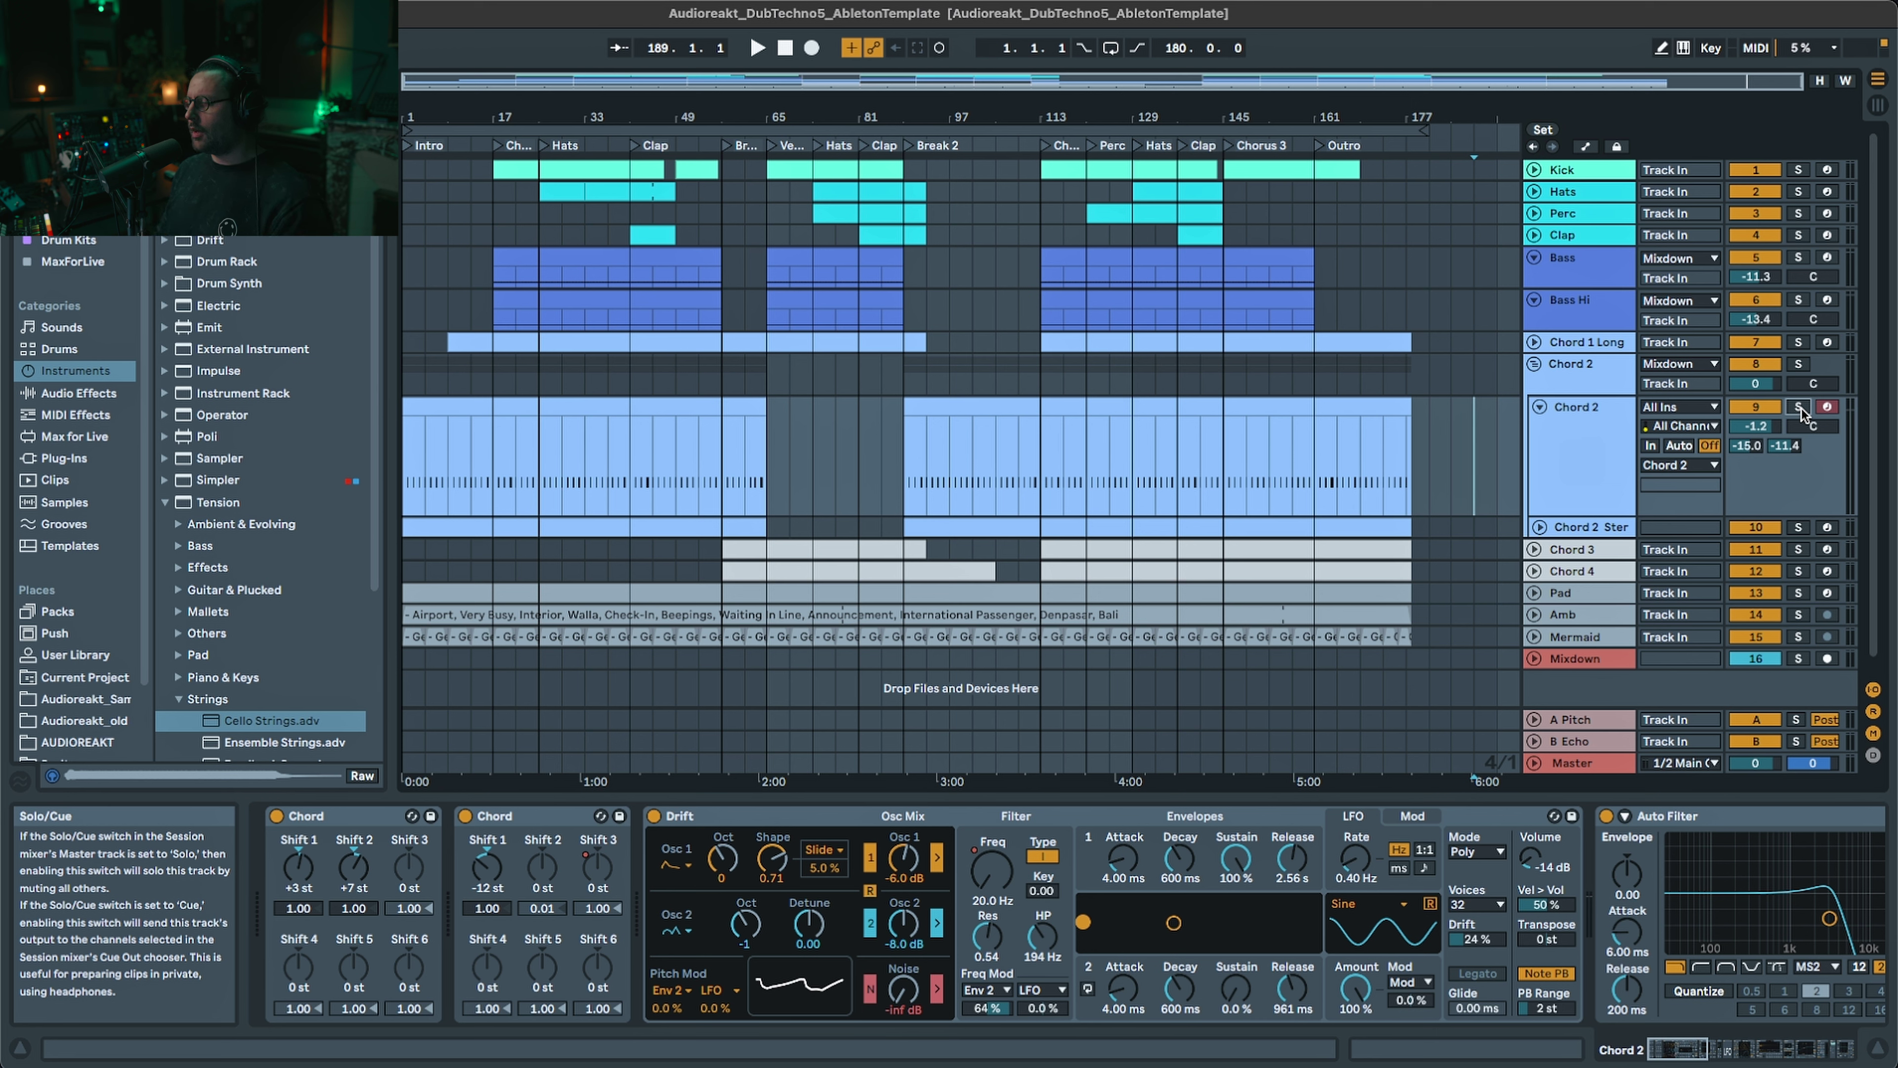
- View the effect devices on the A Pitch and B Echo return tracks, and fold the Chord 2 track
left_click(1612, 722)
left_click(1607, 745)
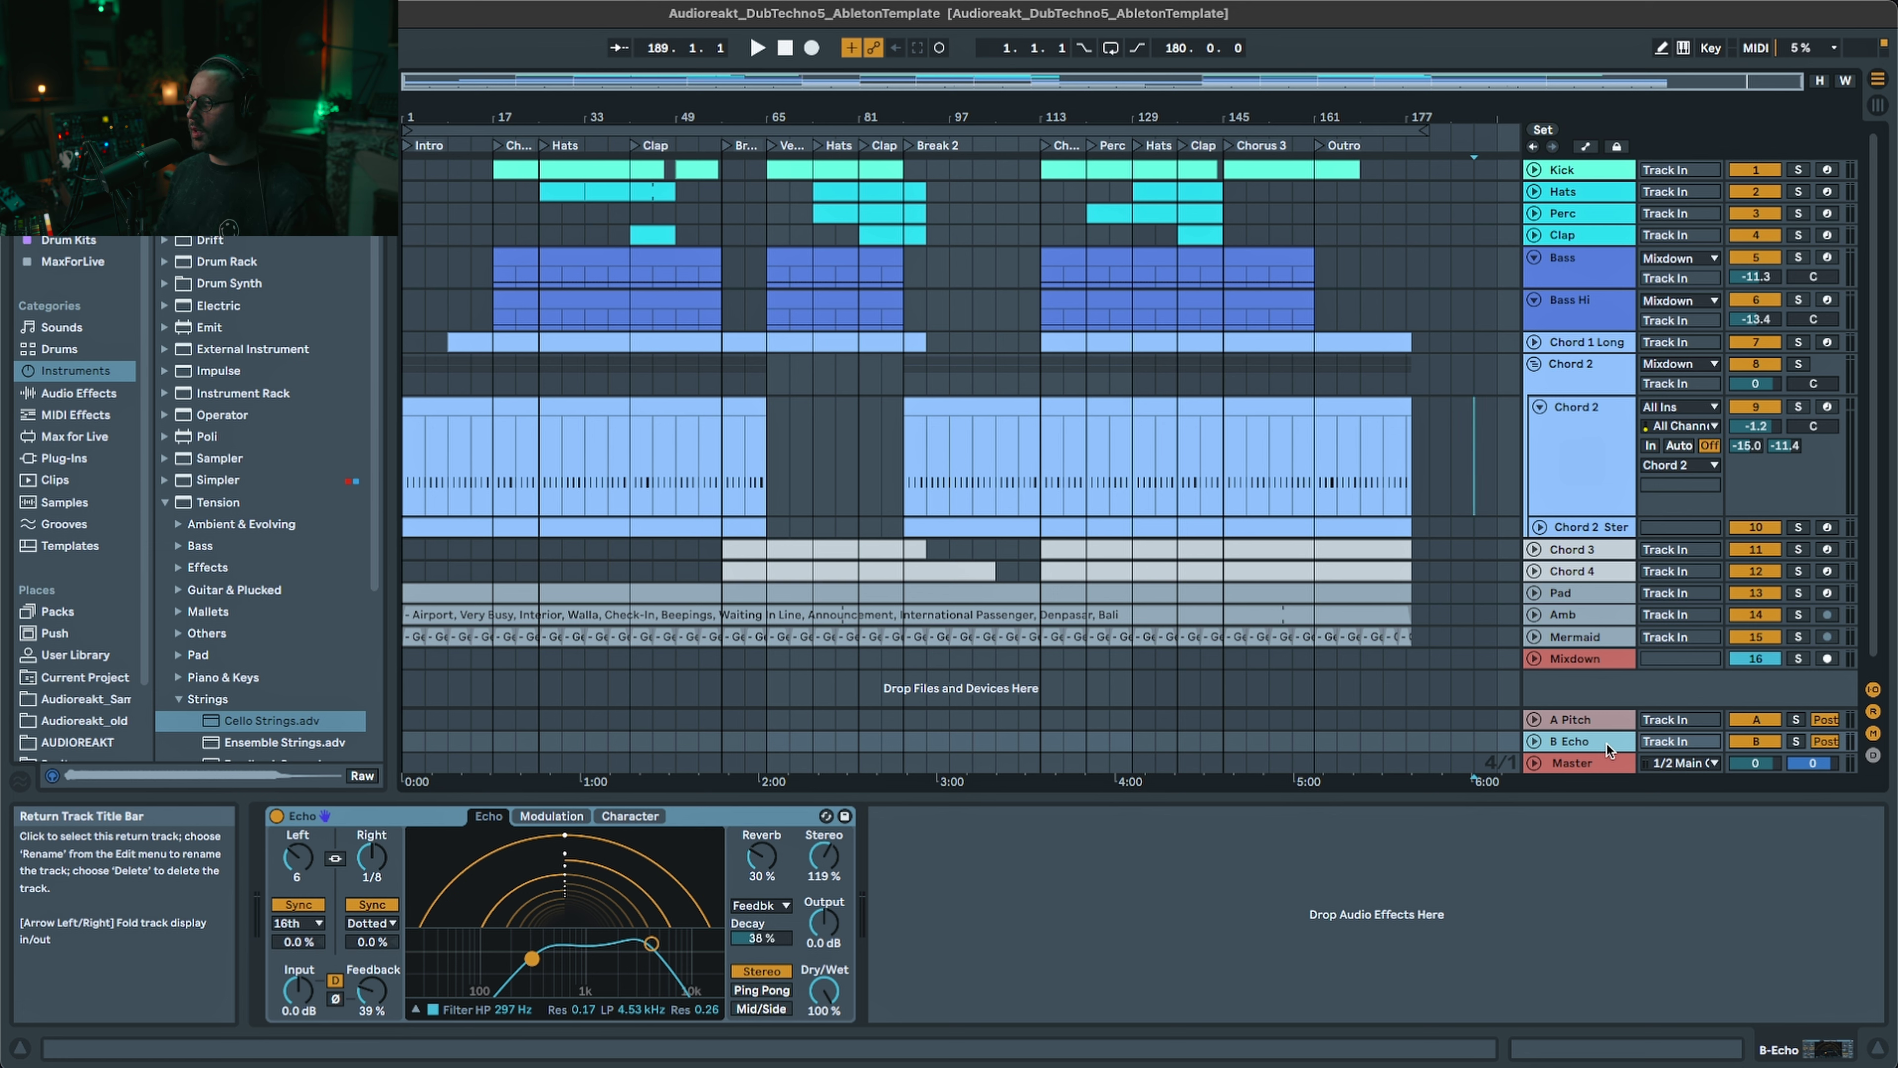
left_click(1501, 727)
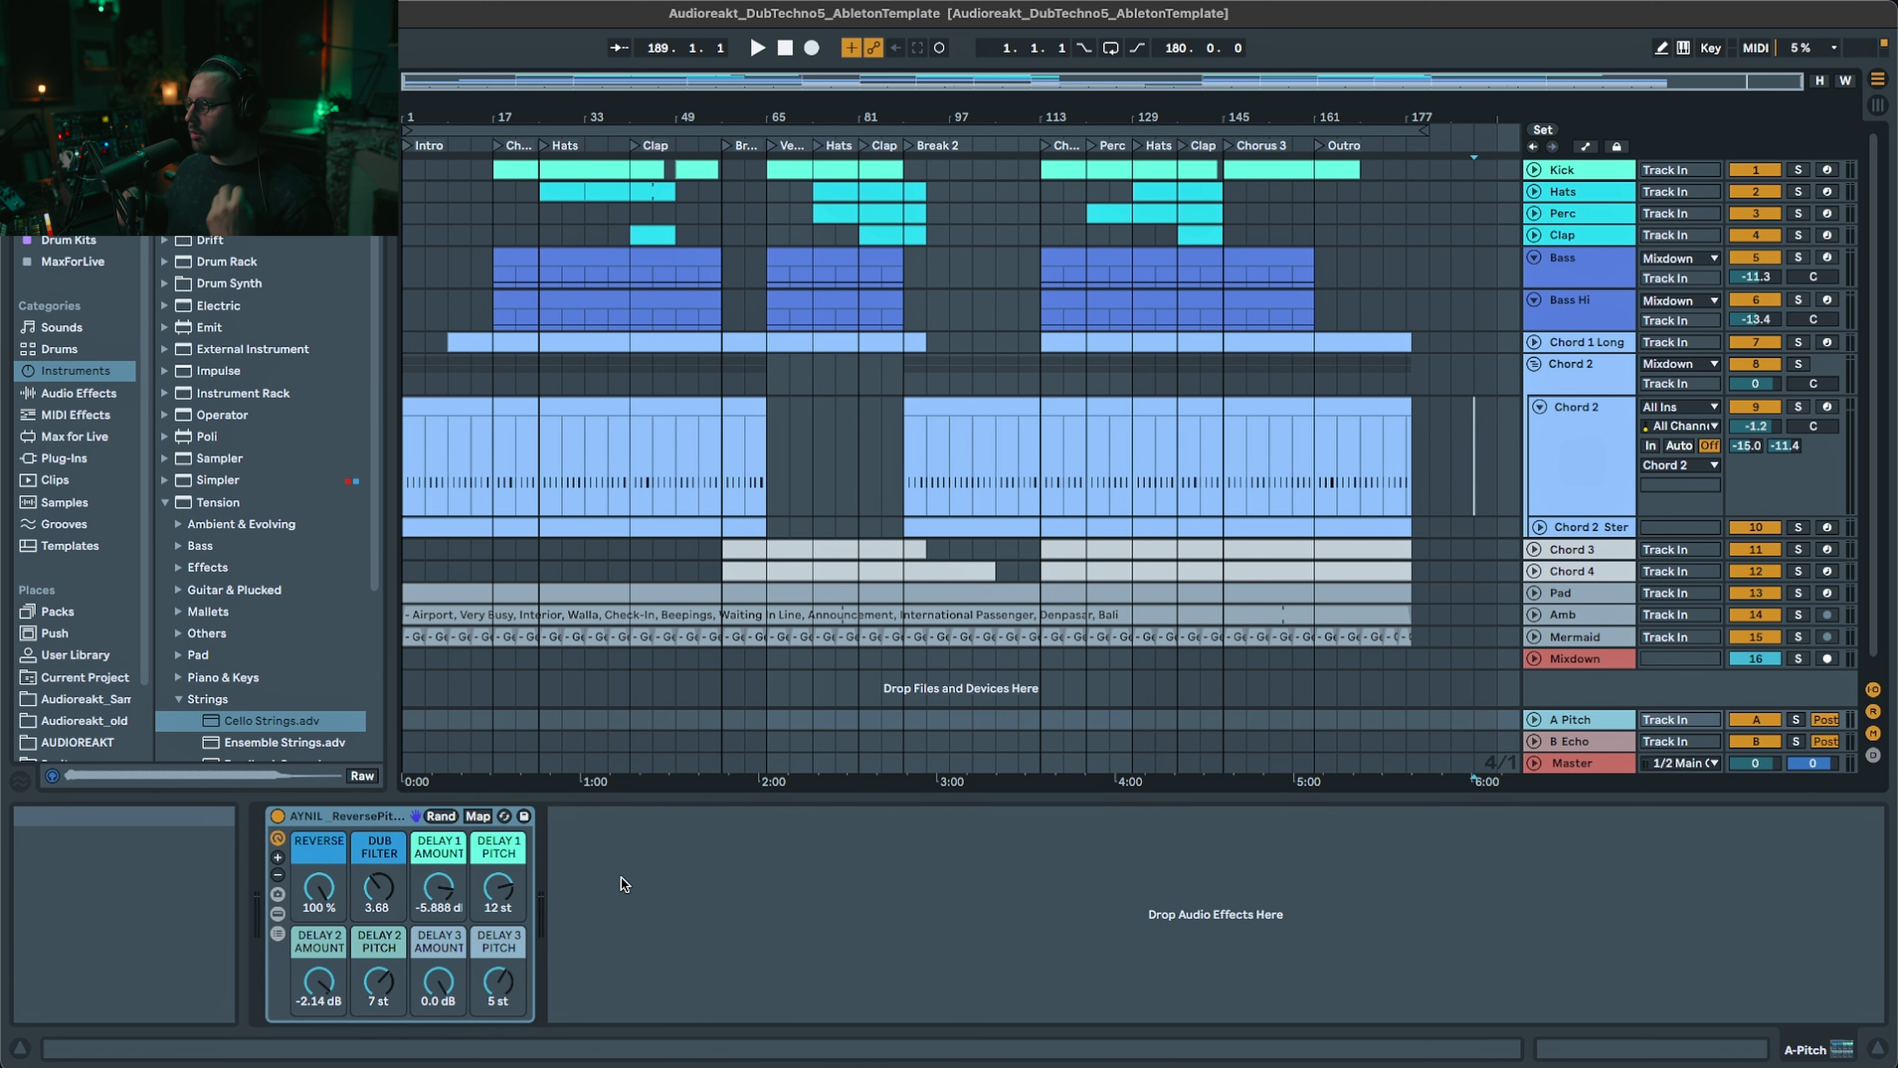
left_click(1543, 407)
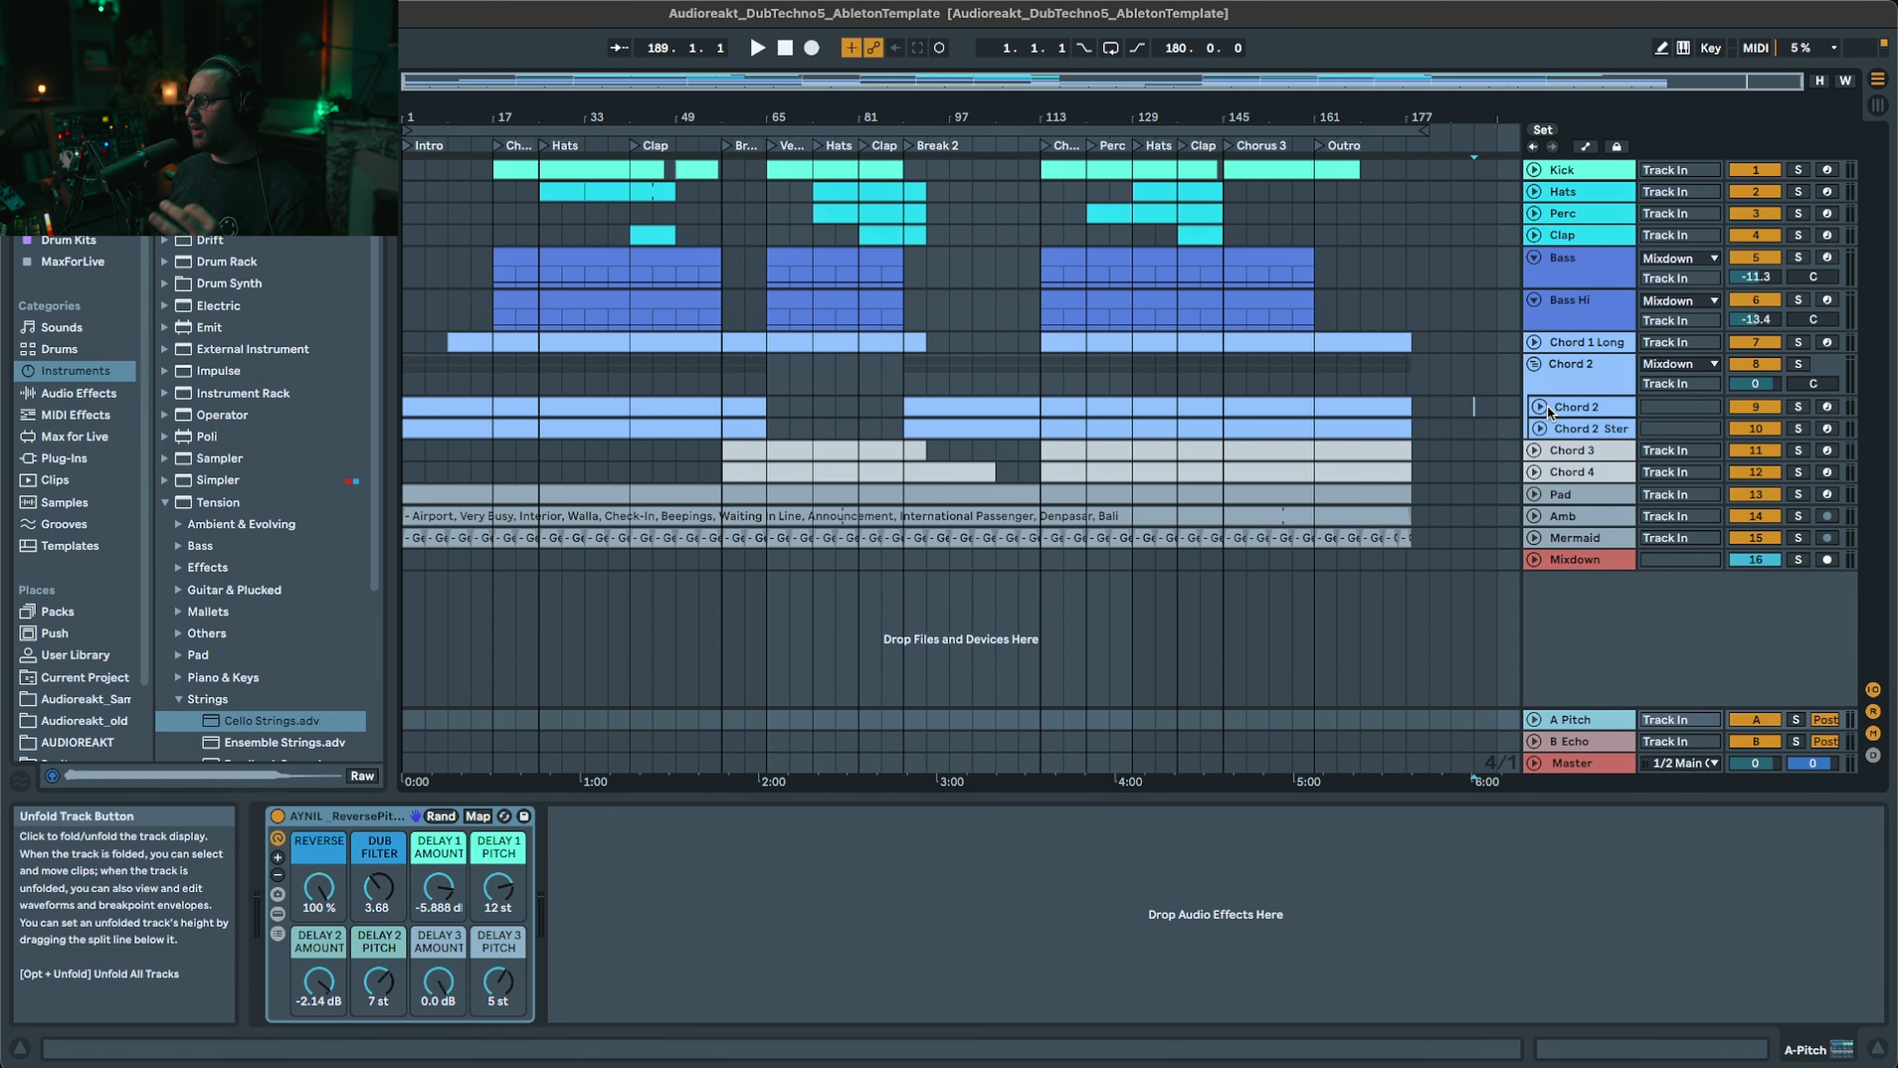
- Show Chord 4's devices, audition Chord 4 and Chord 3 with solo from bar 57, and clear the solos
left_click(1558, 475)
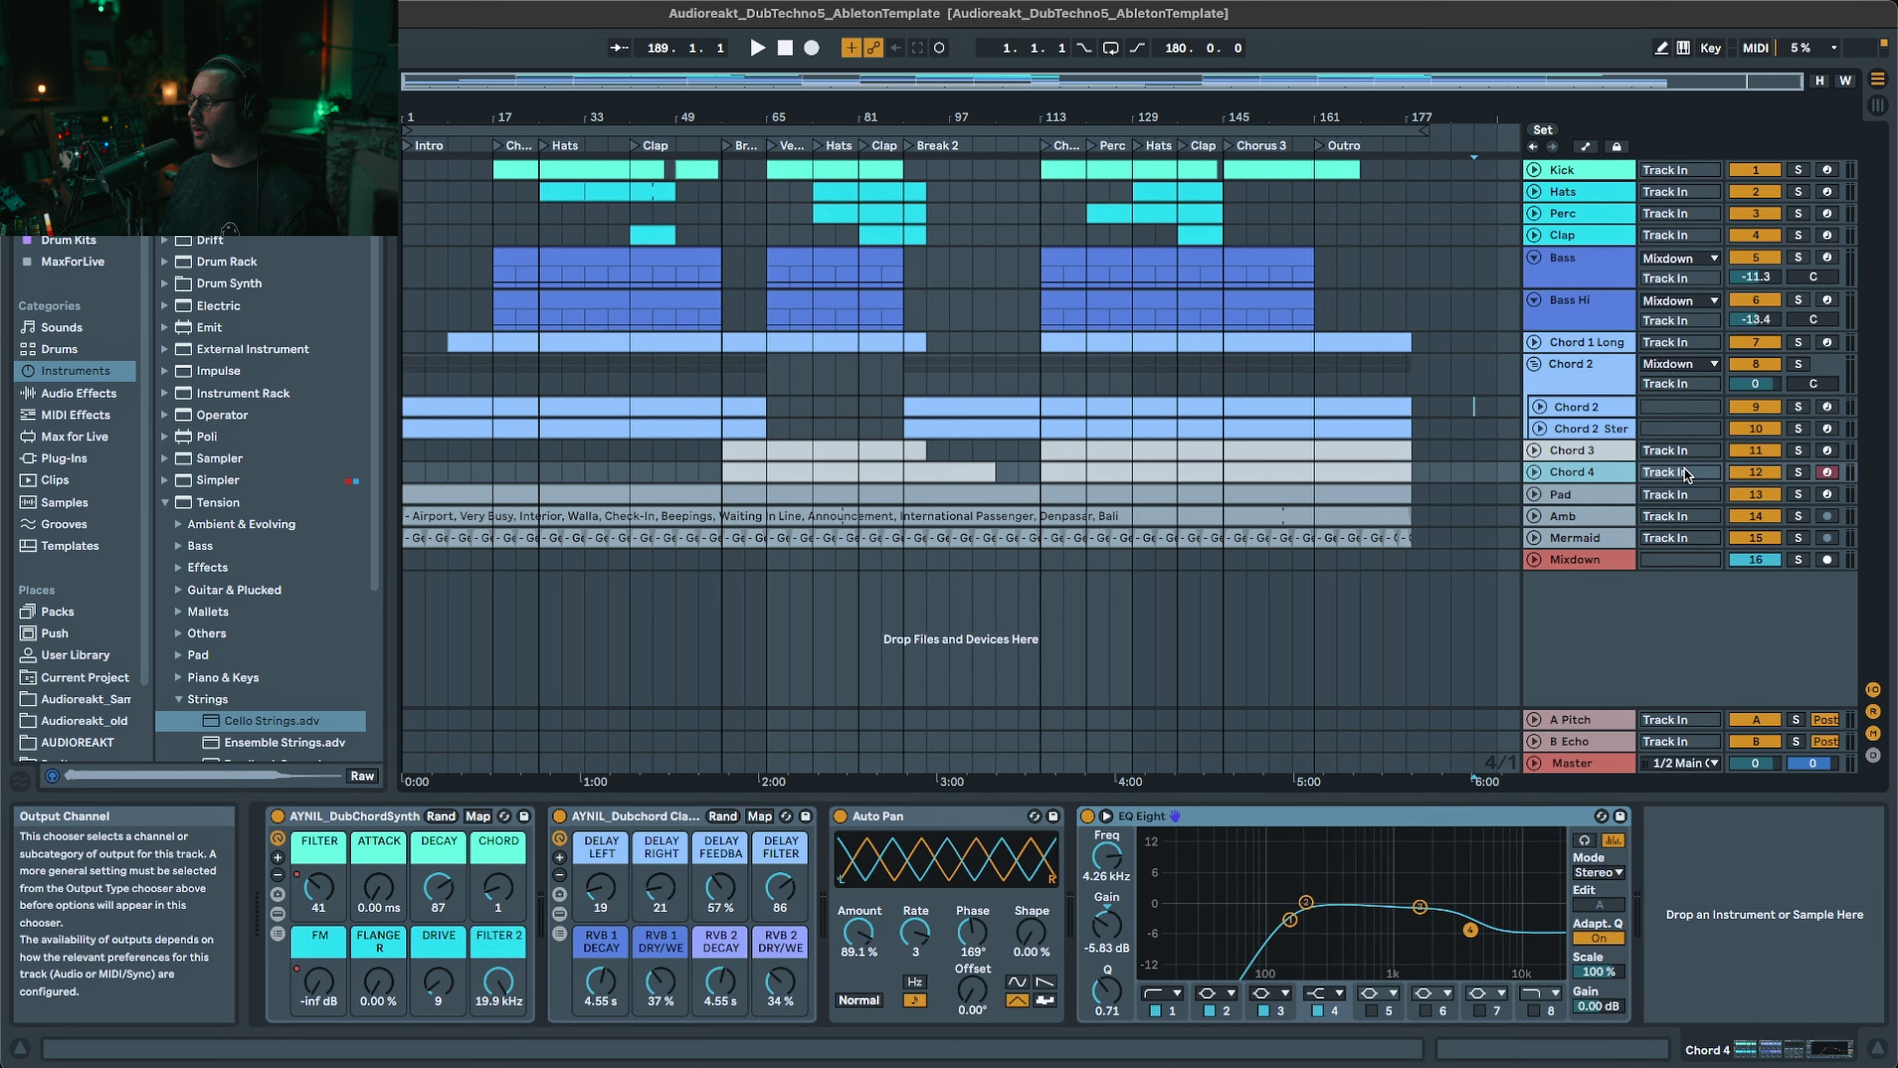
left_click(1798, 472)
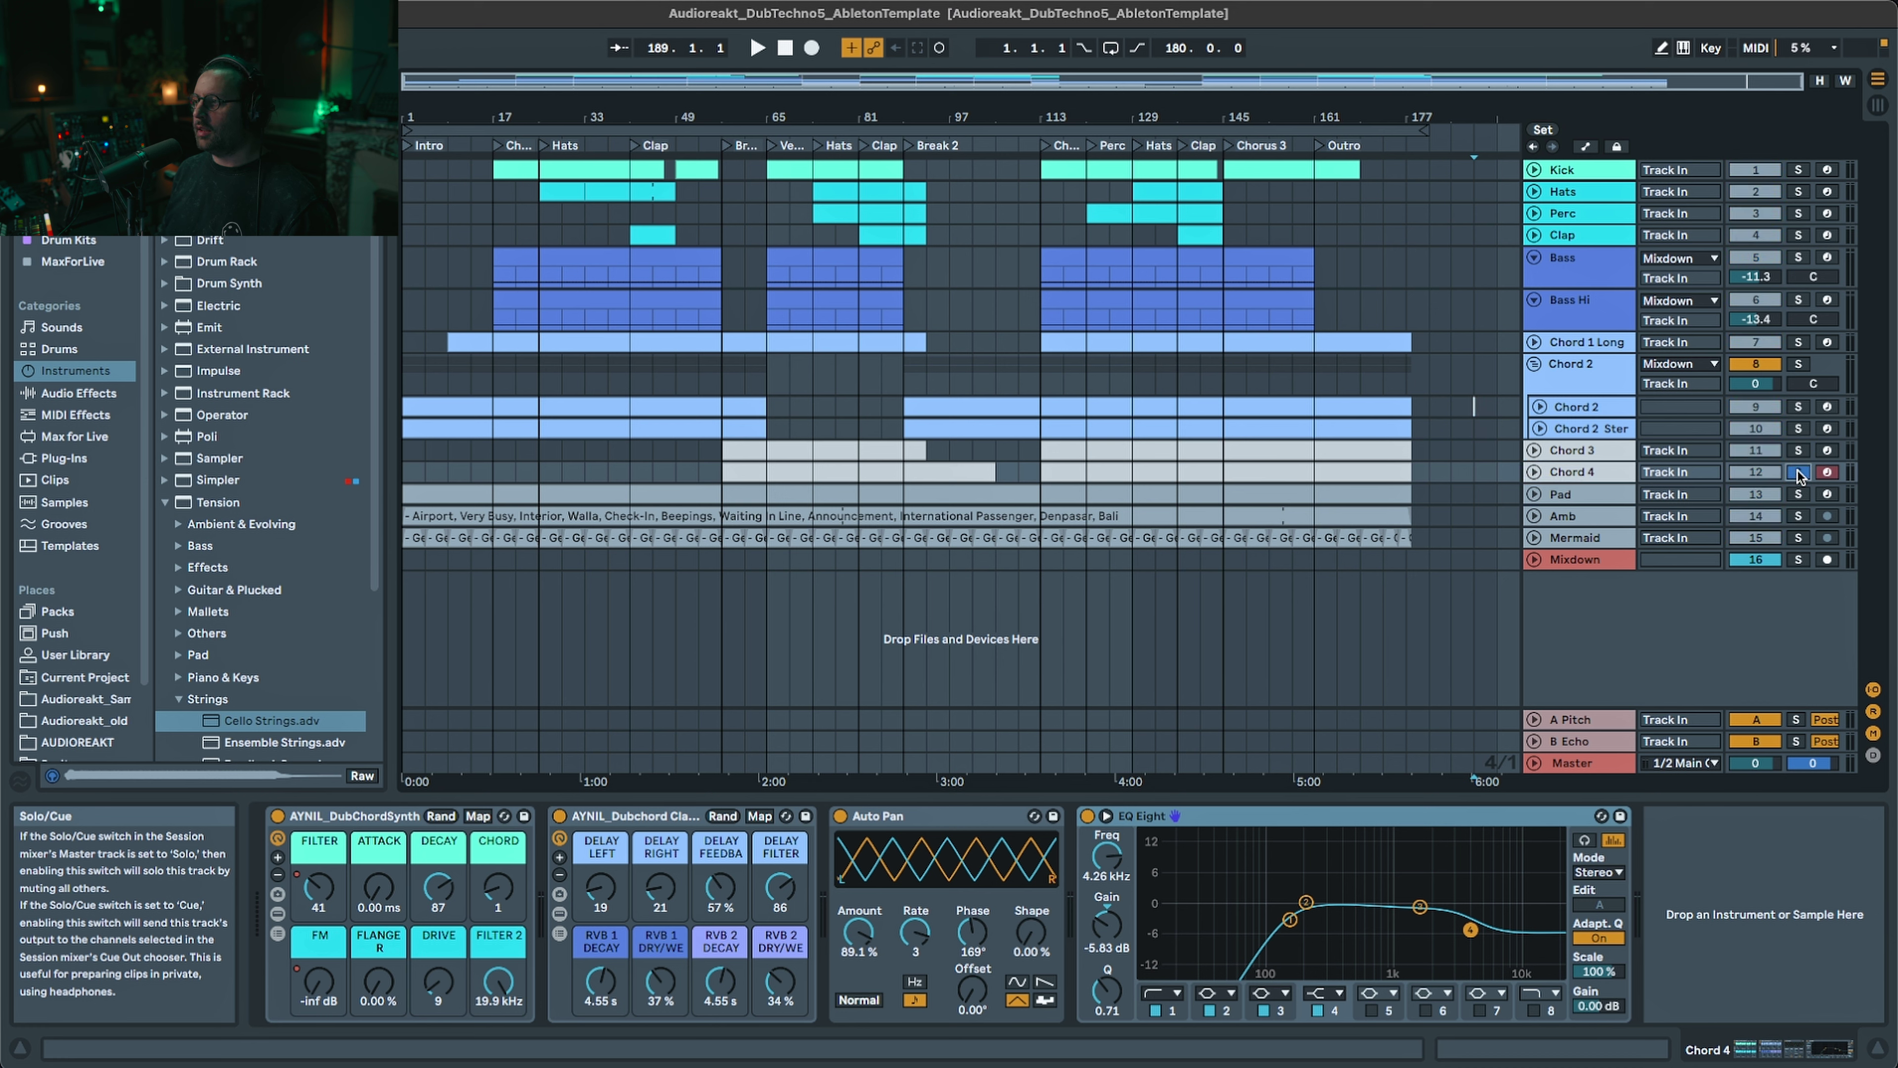
left_click(1798, 451)
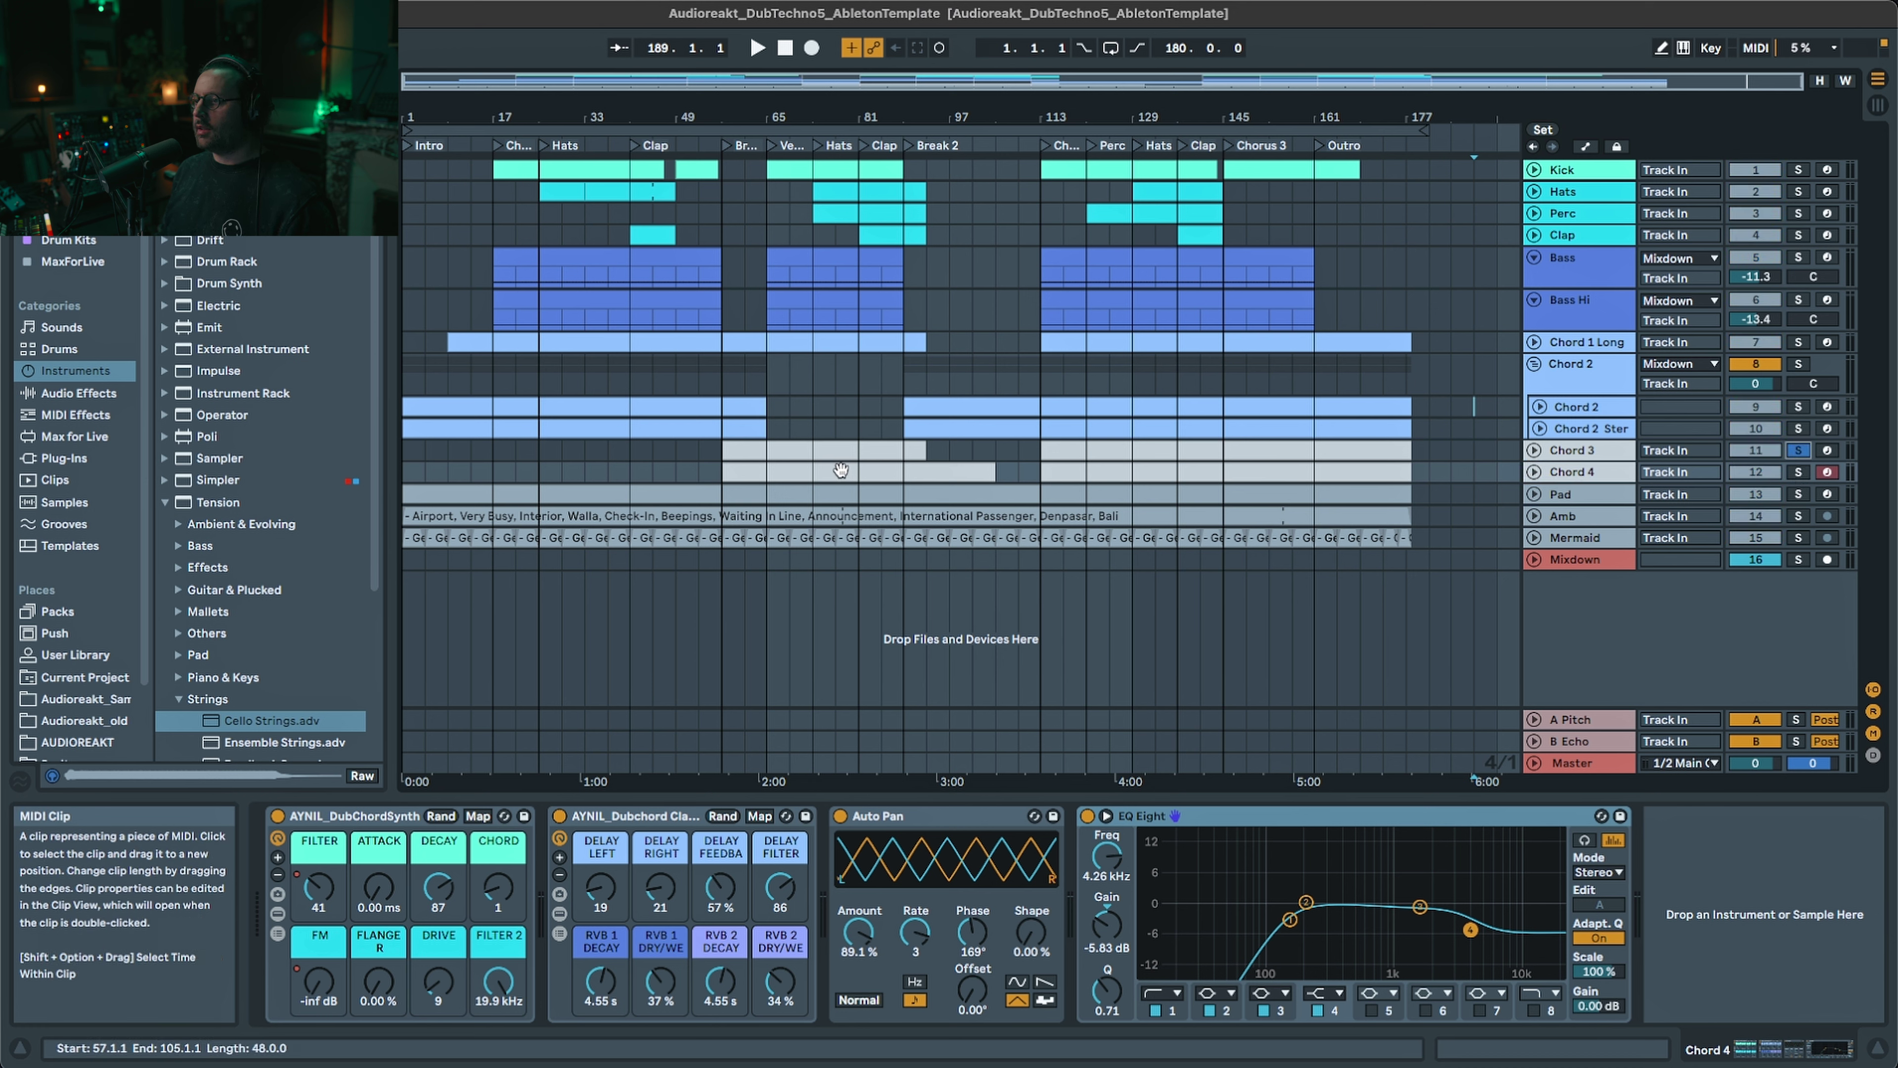
left_click(741, 469)
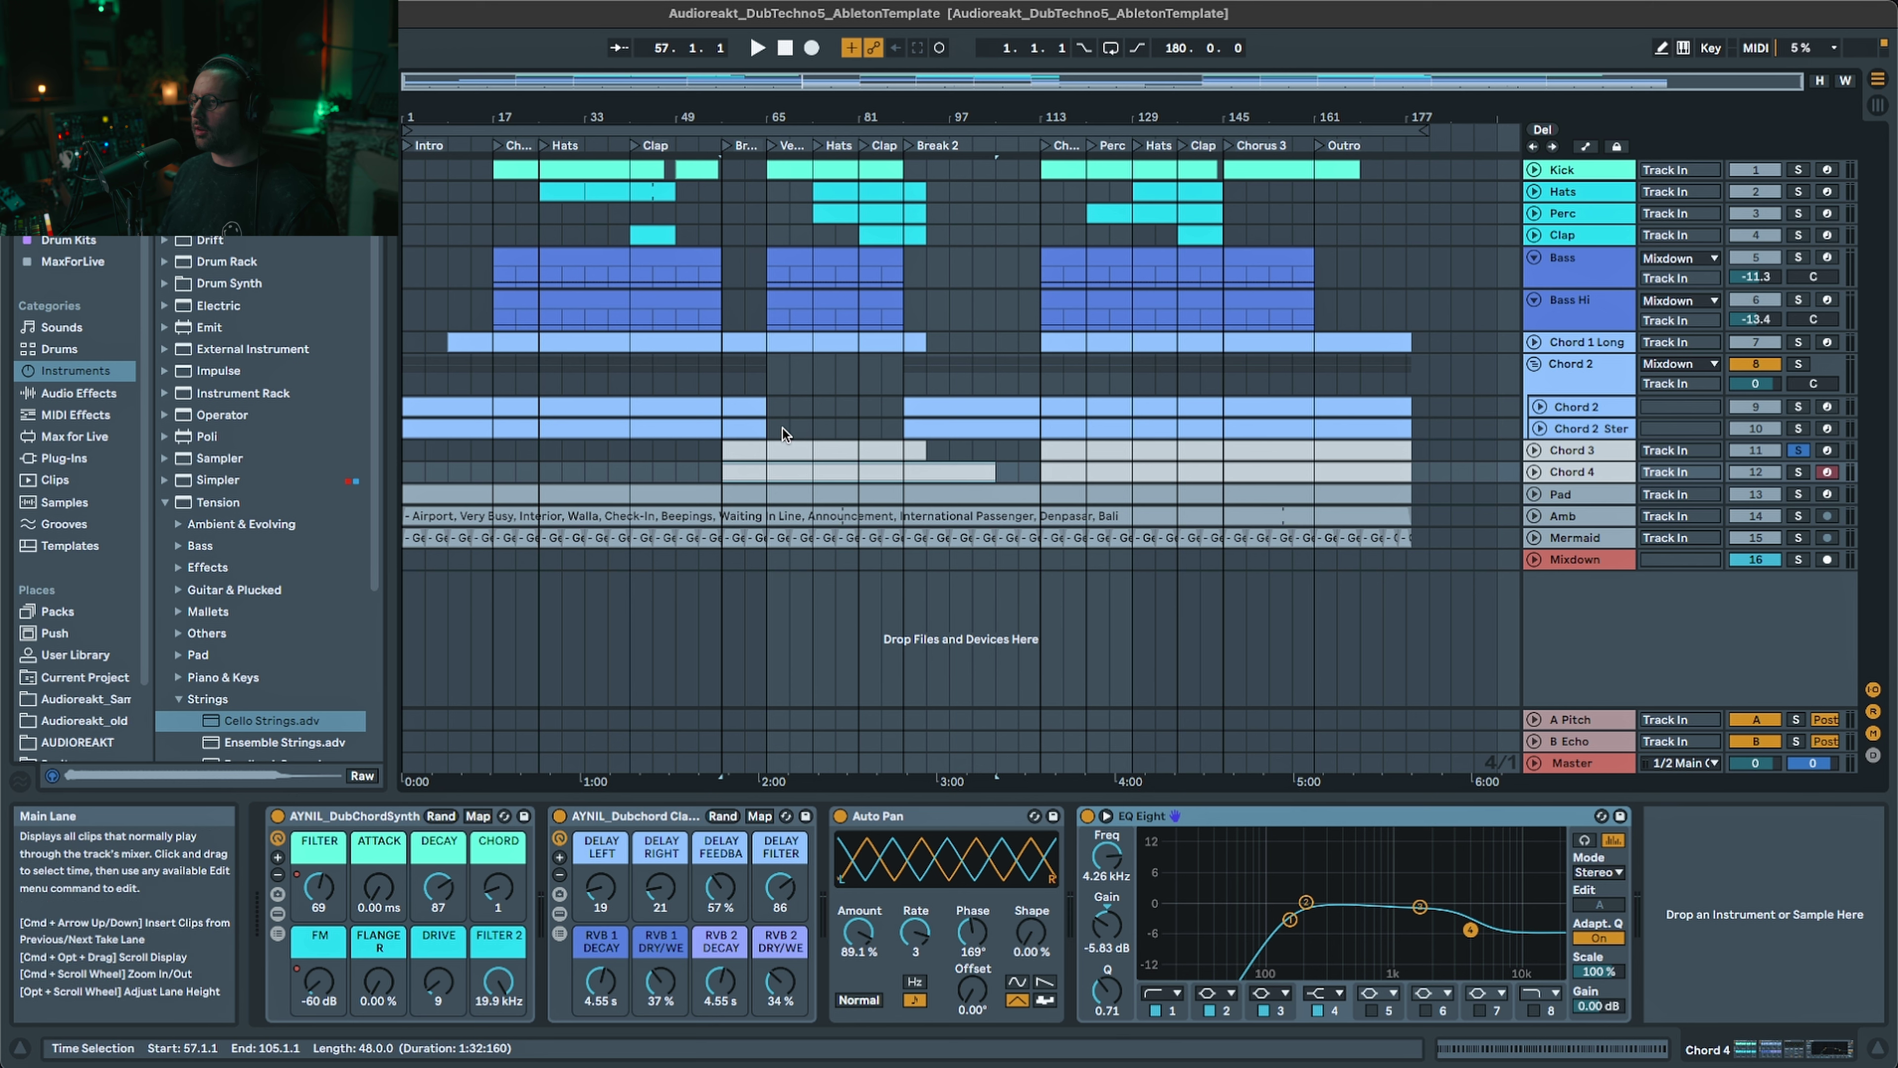
left_click(812, 430)
left_click(1800, 471)
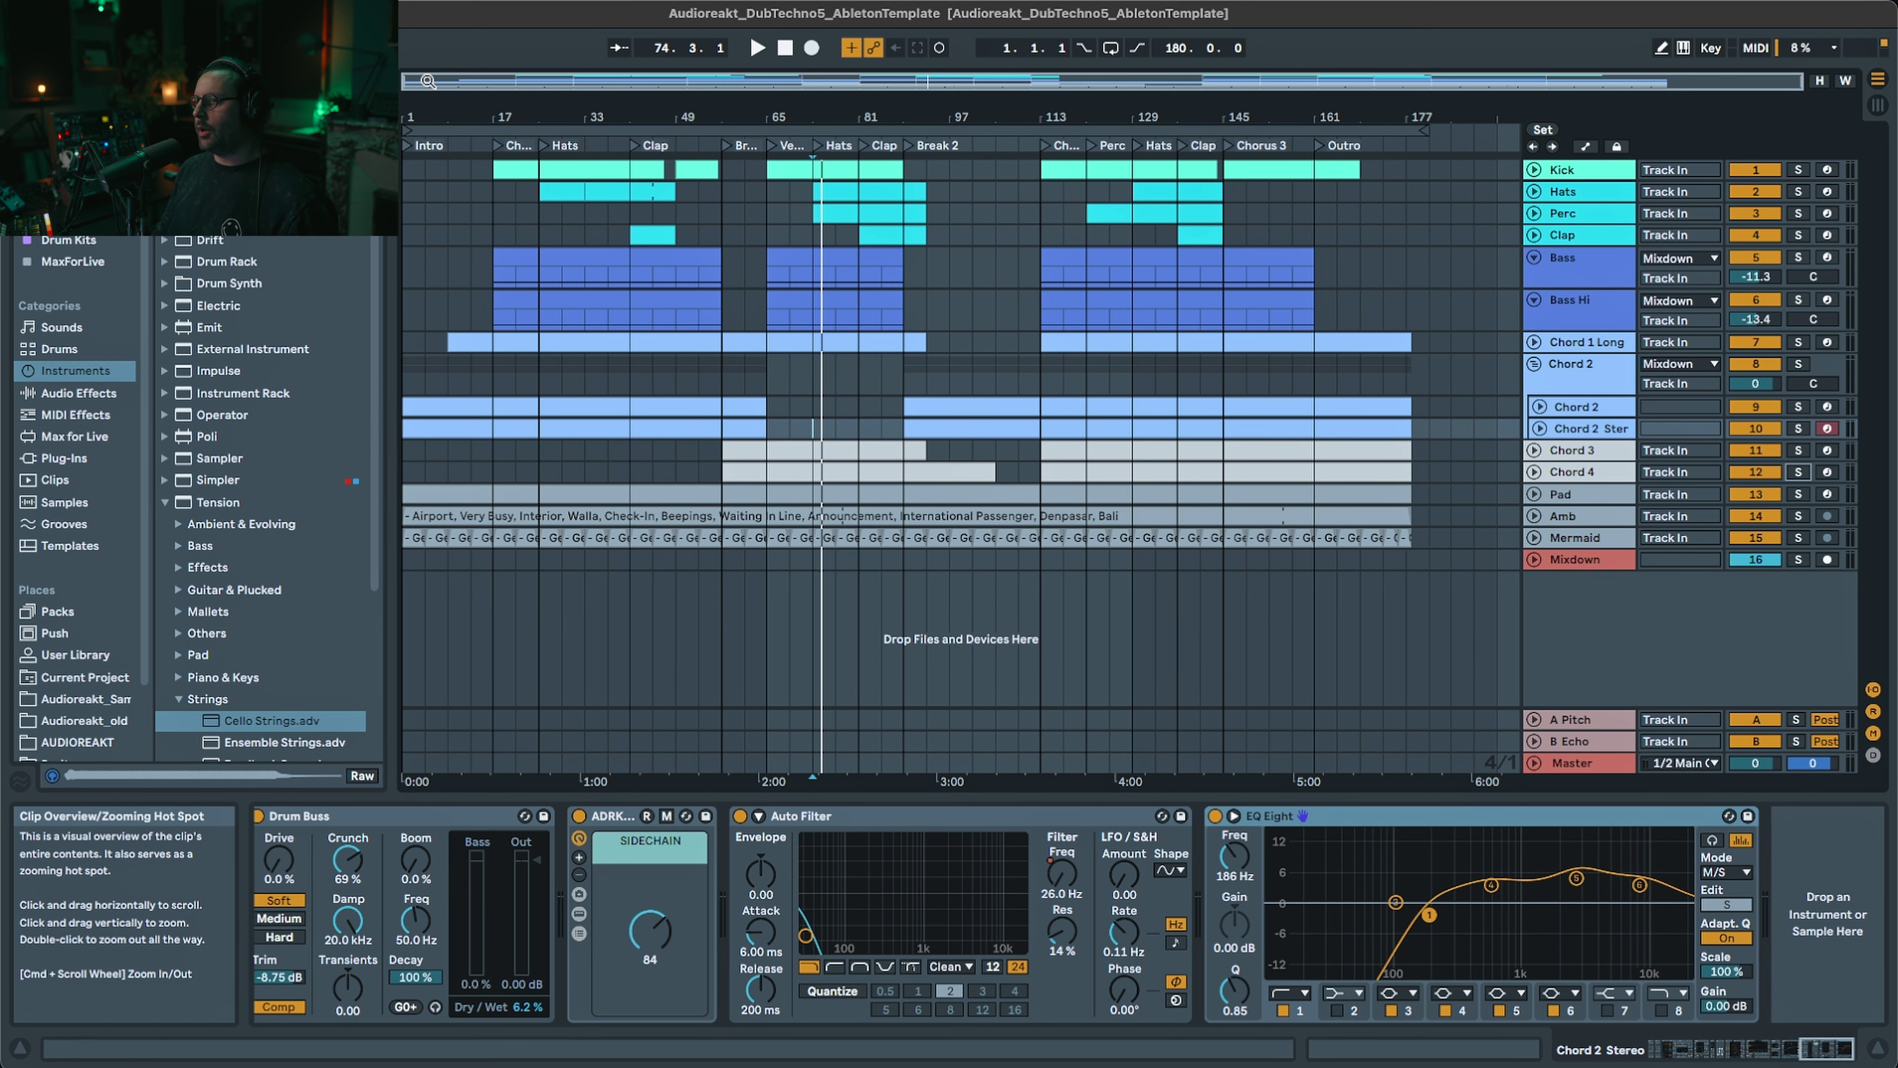
- Return playback to bar 1 of the intro and show the Pad track's devices
left_click_drag(427, 80, 437, 89)
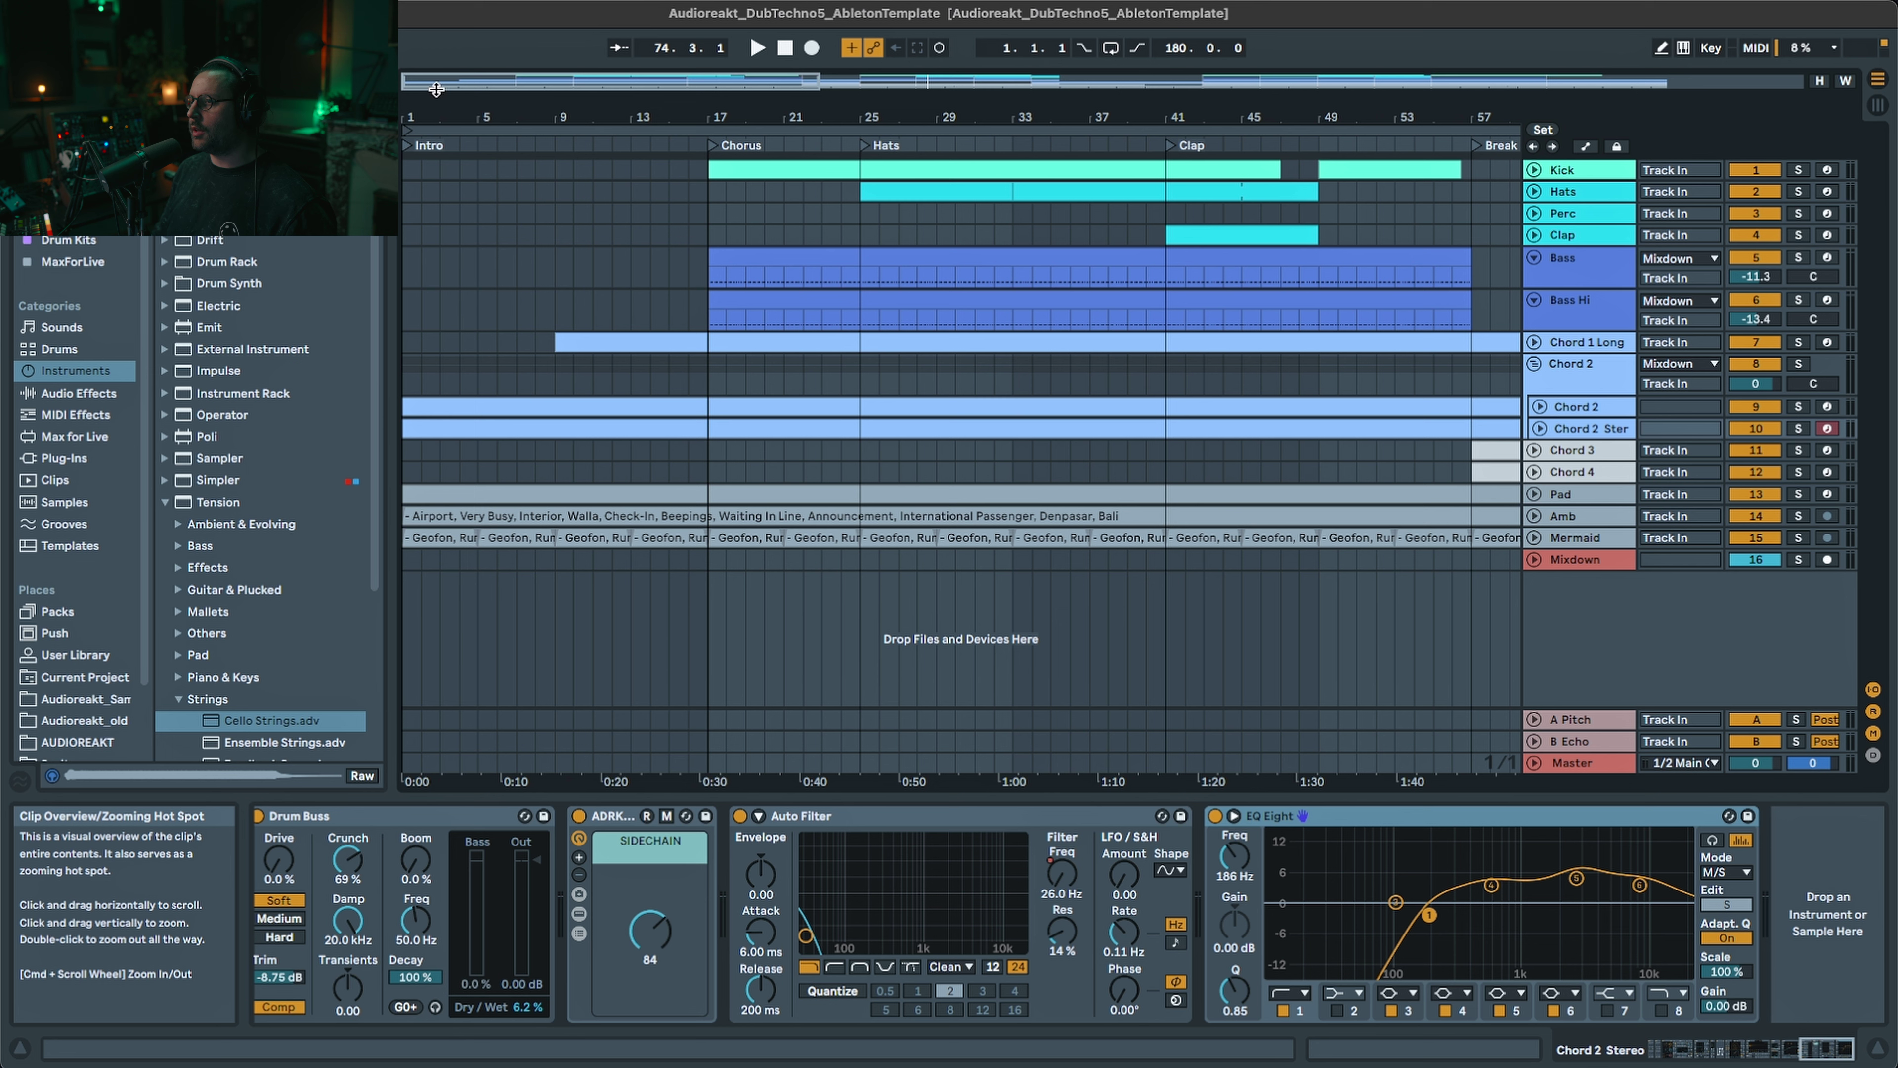
left_click(784, 48)
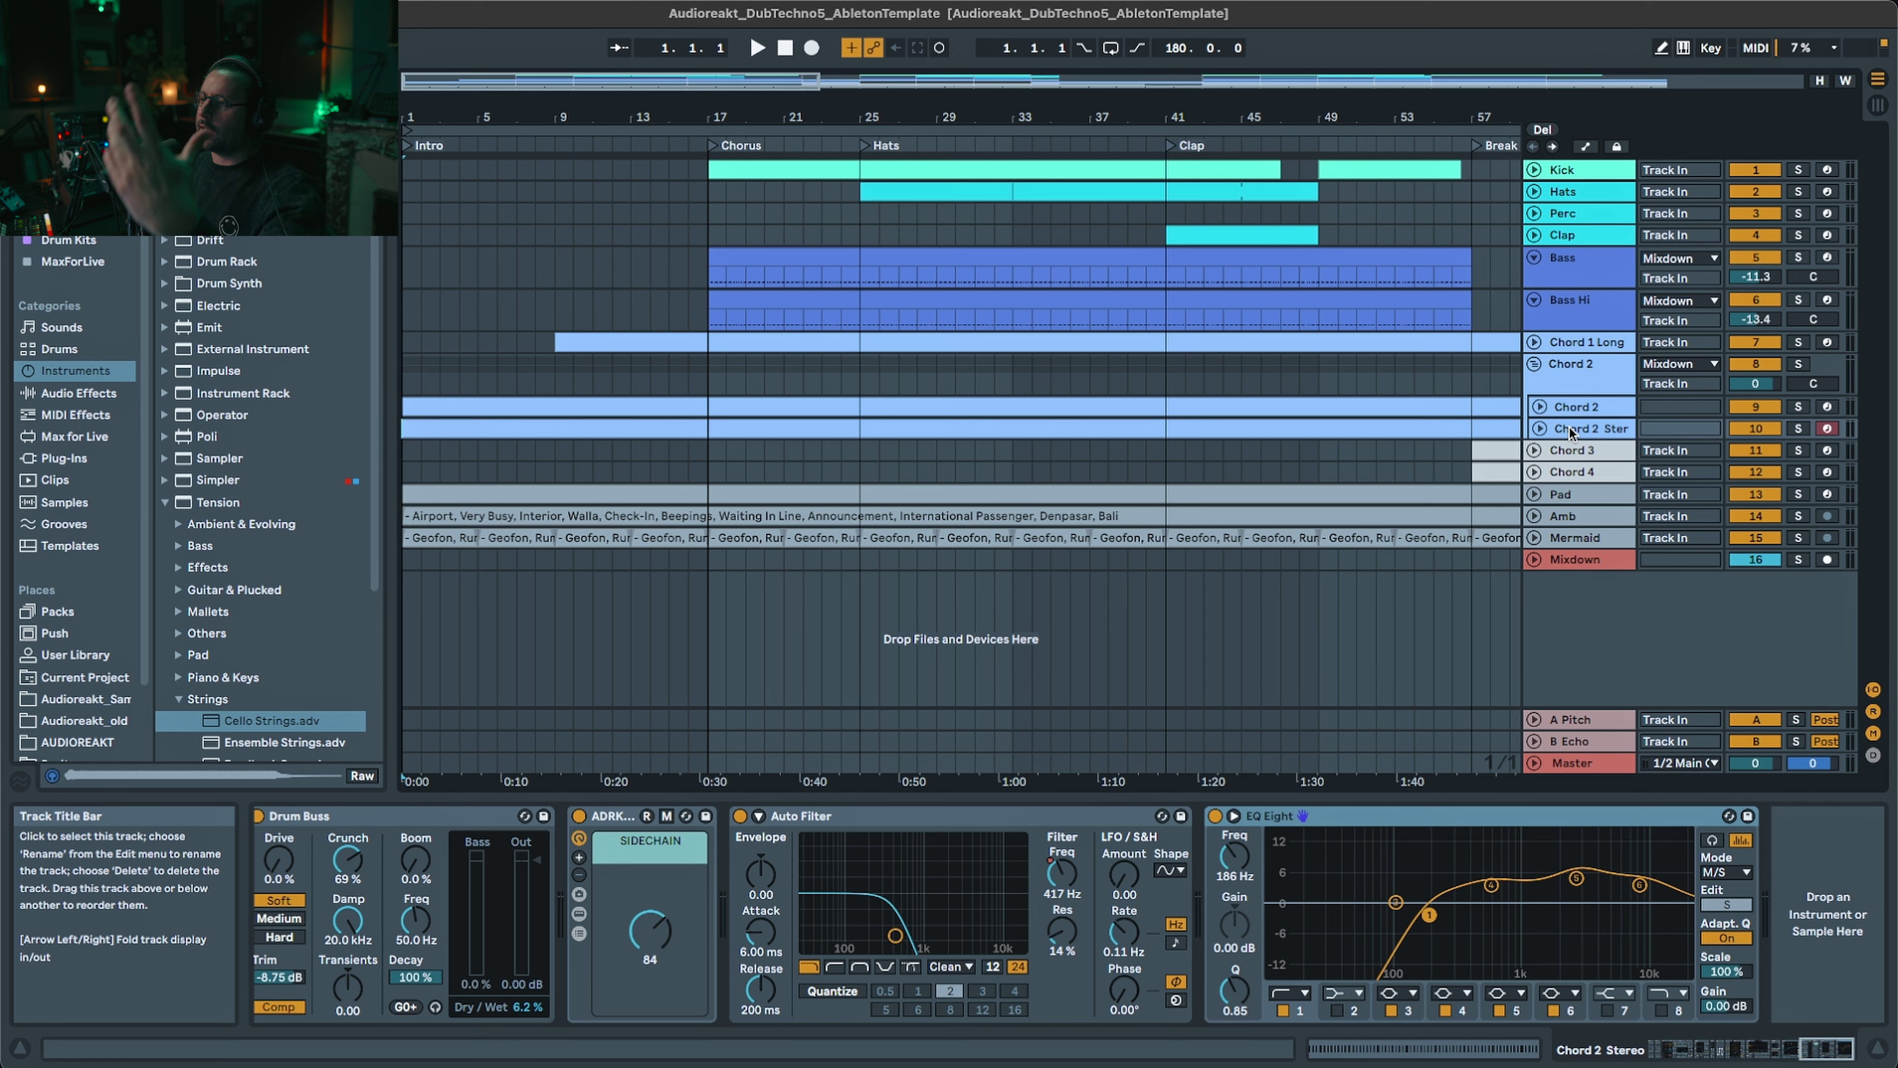
left_click(1572, 494)
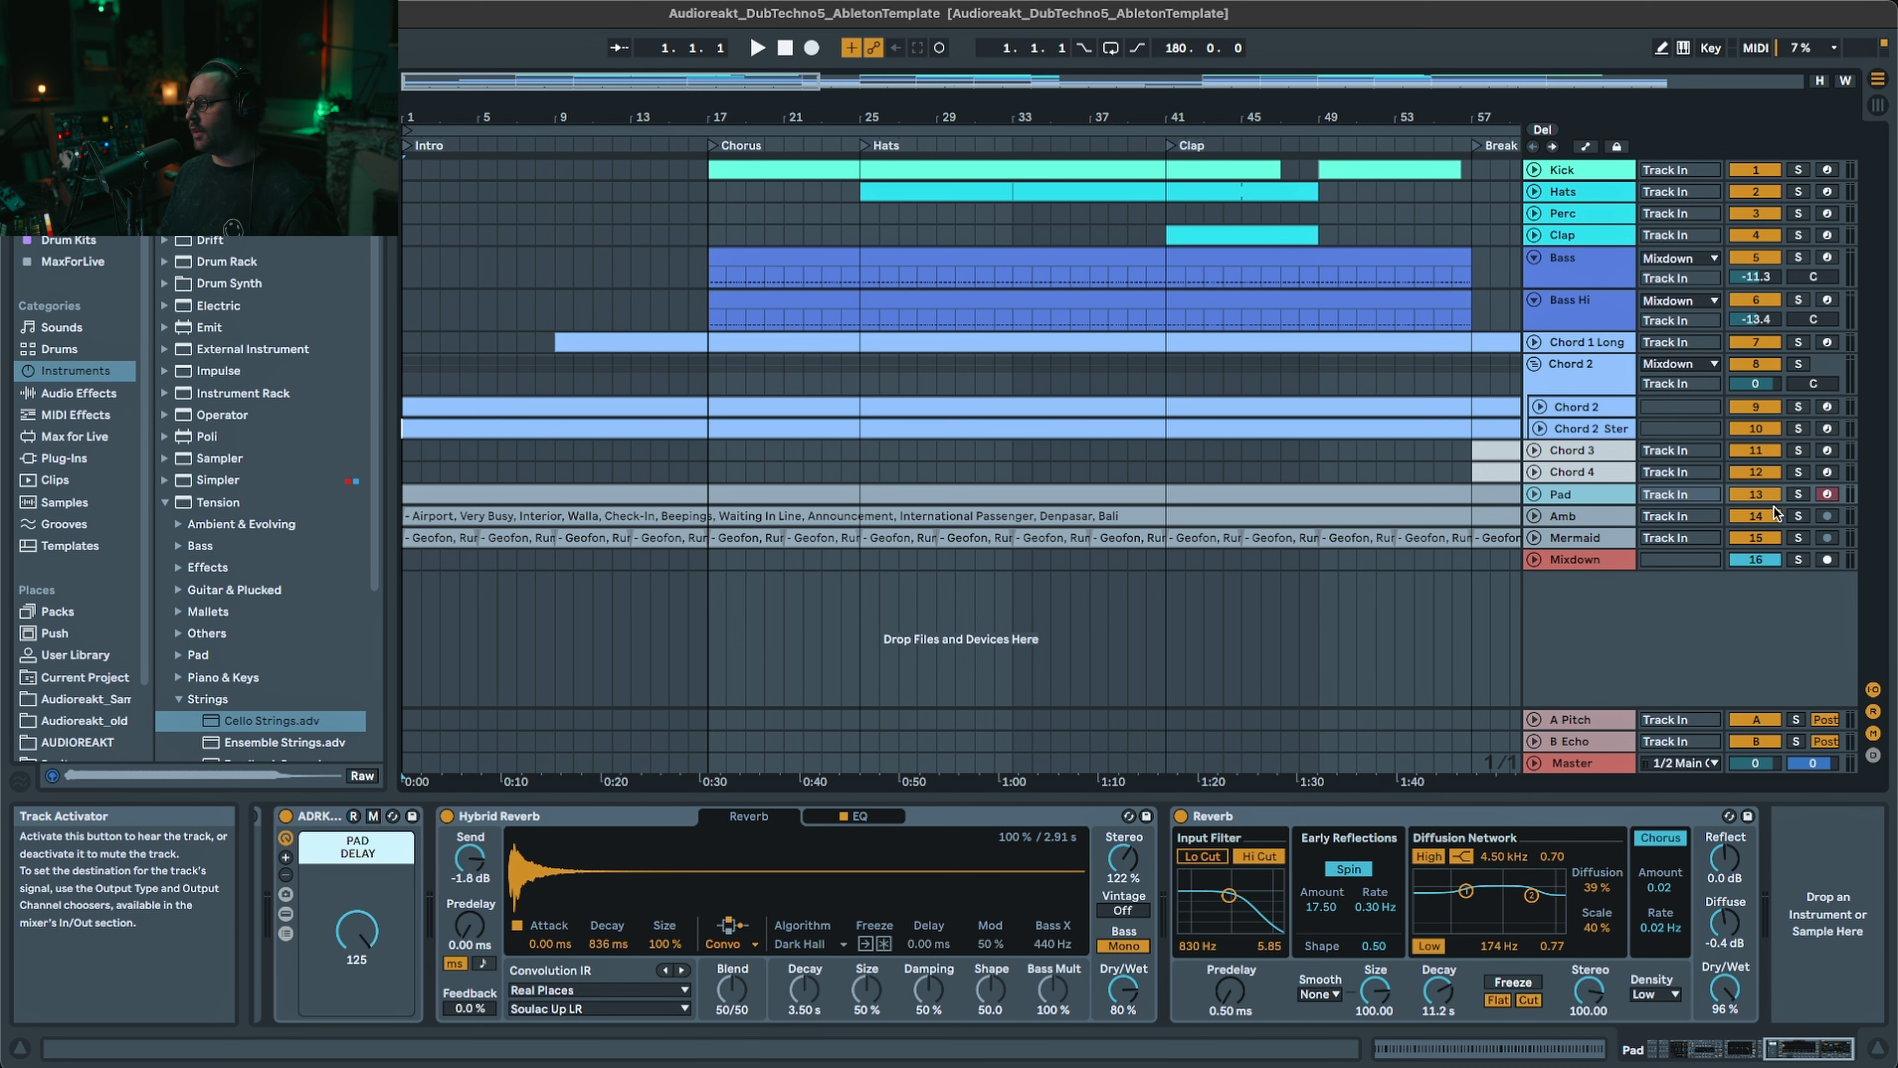
- Solo Pad, Amb and Mermaid together for intro playback, add the Chord 2 group to the solo, and clear all solos
left_click(1797, 516)
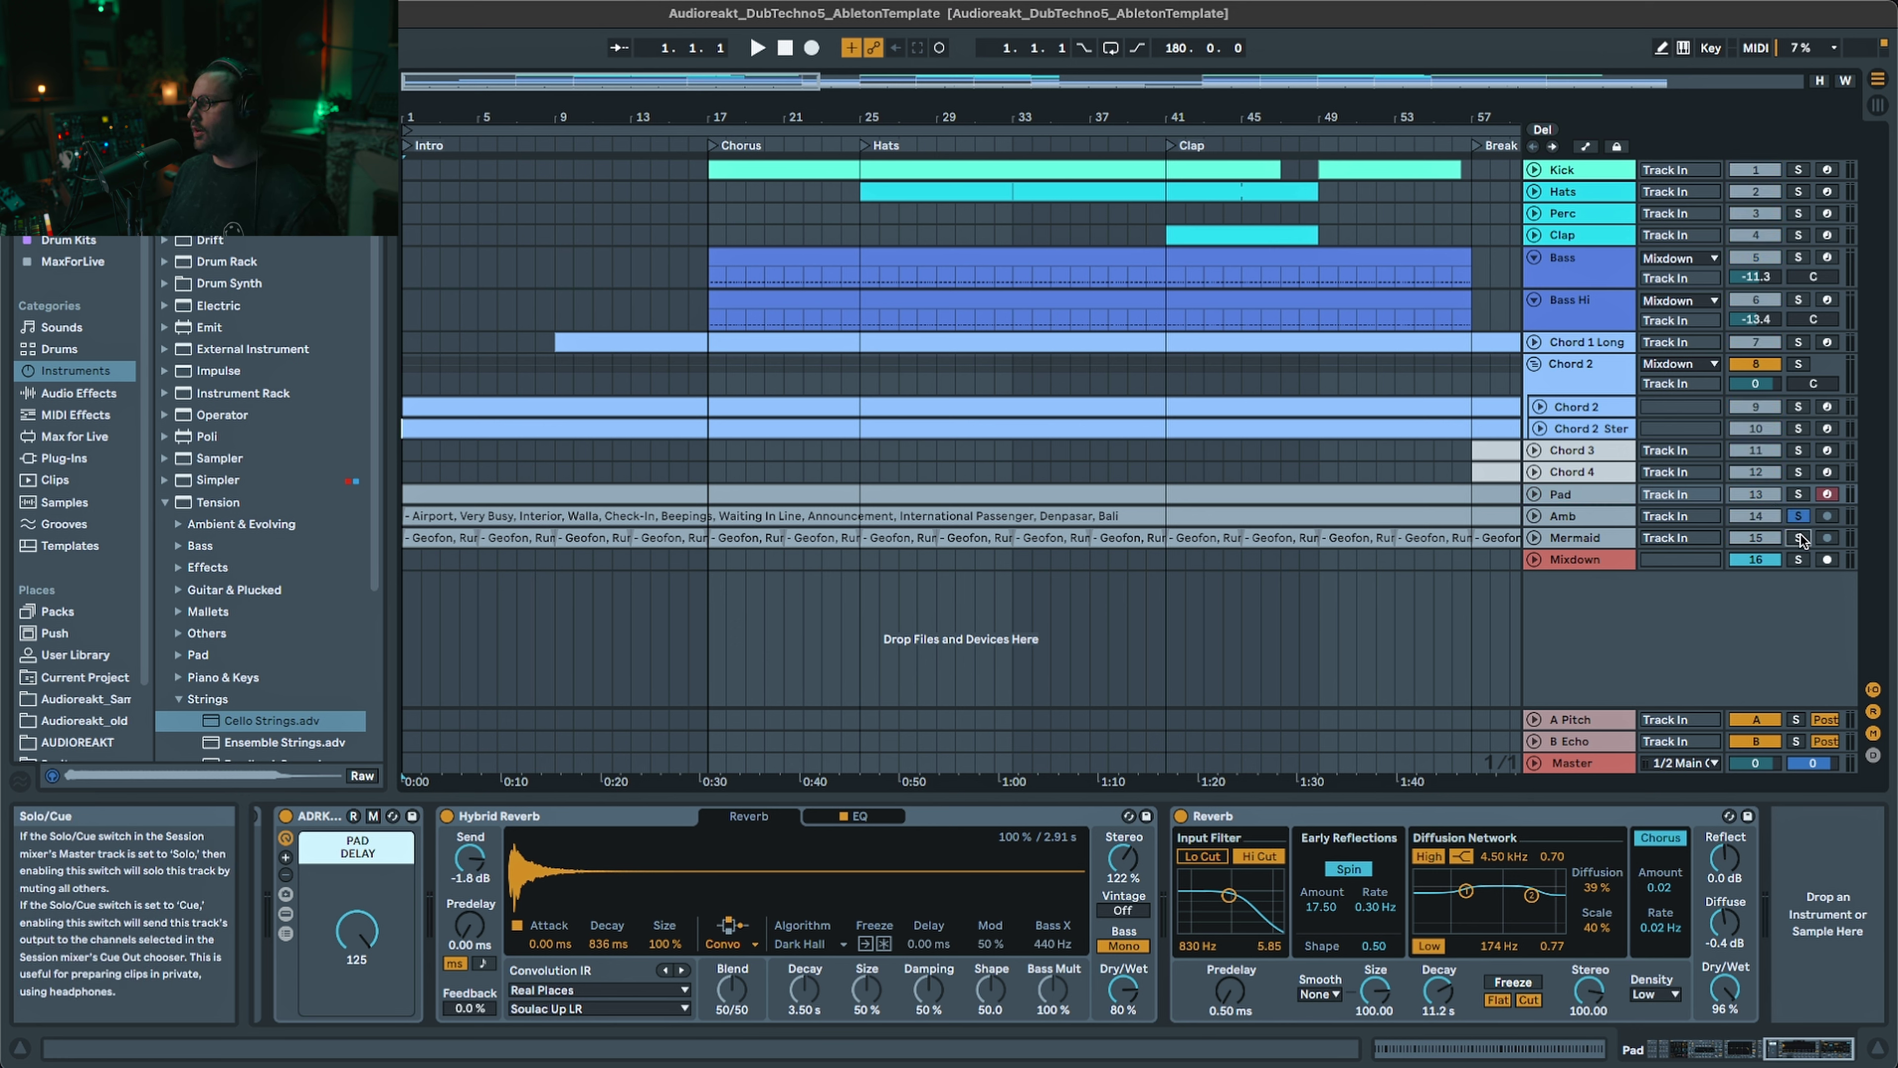
left_click(1801, 538)
left_click(1798, 516, "super")
left_click(1799, 495, "super")
key("space")
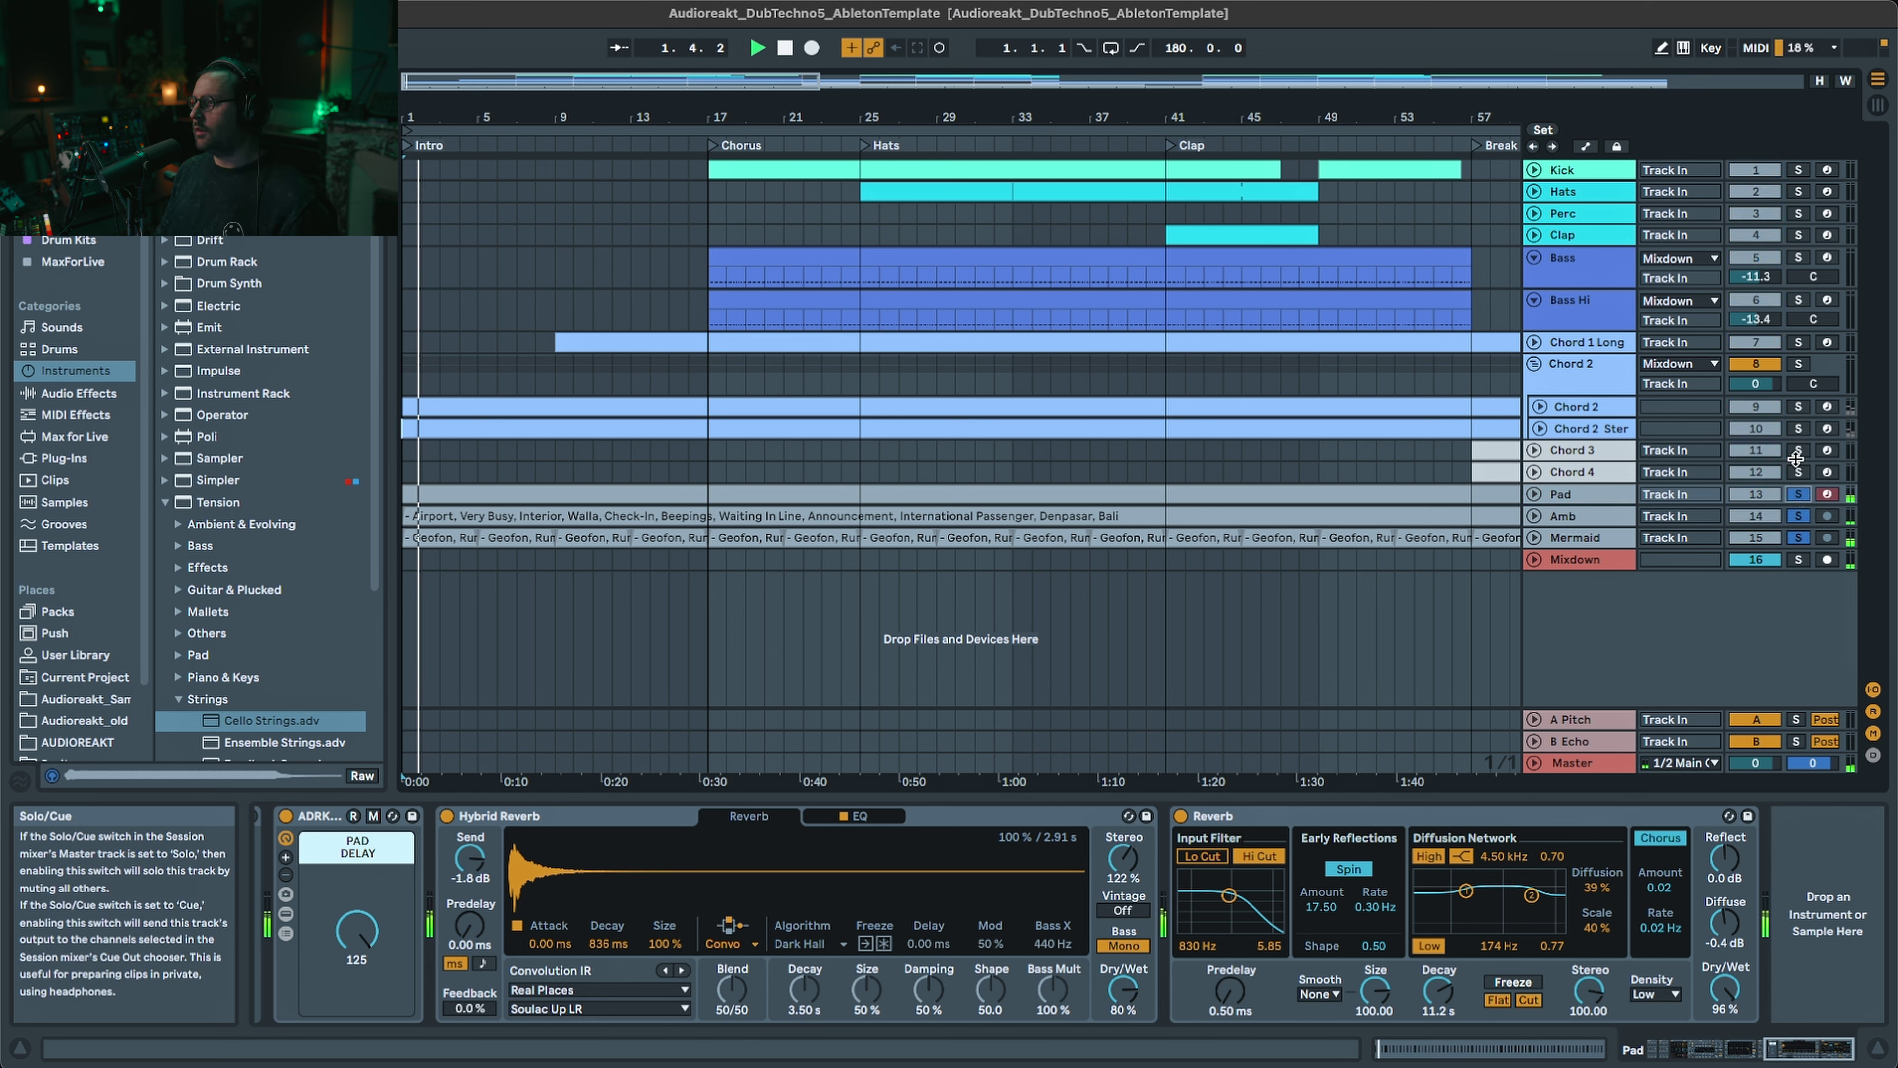
left_click(1800, 365, "super")
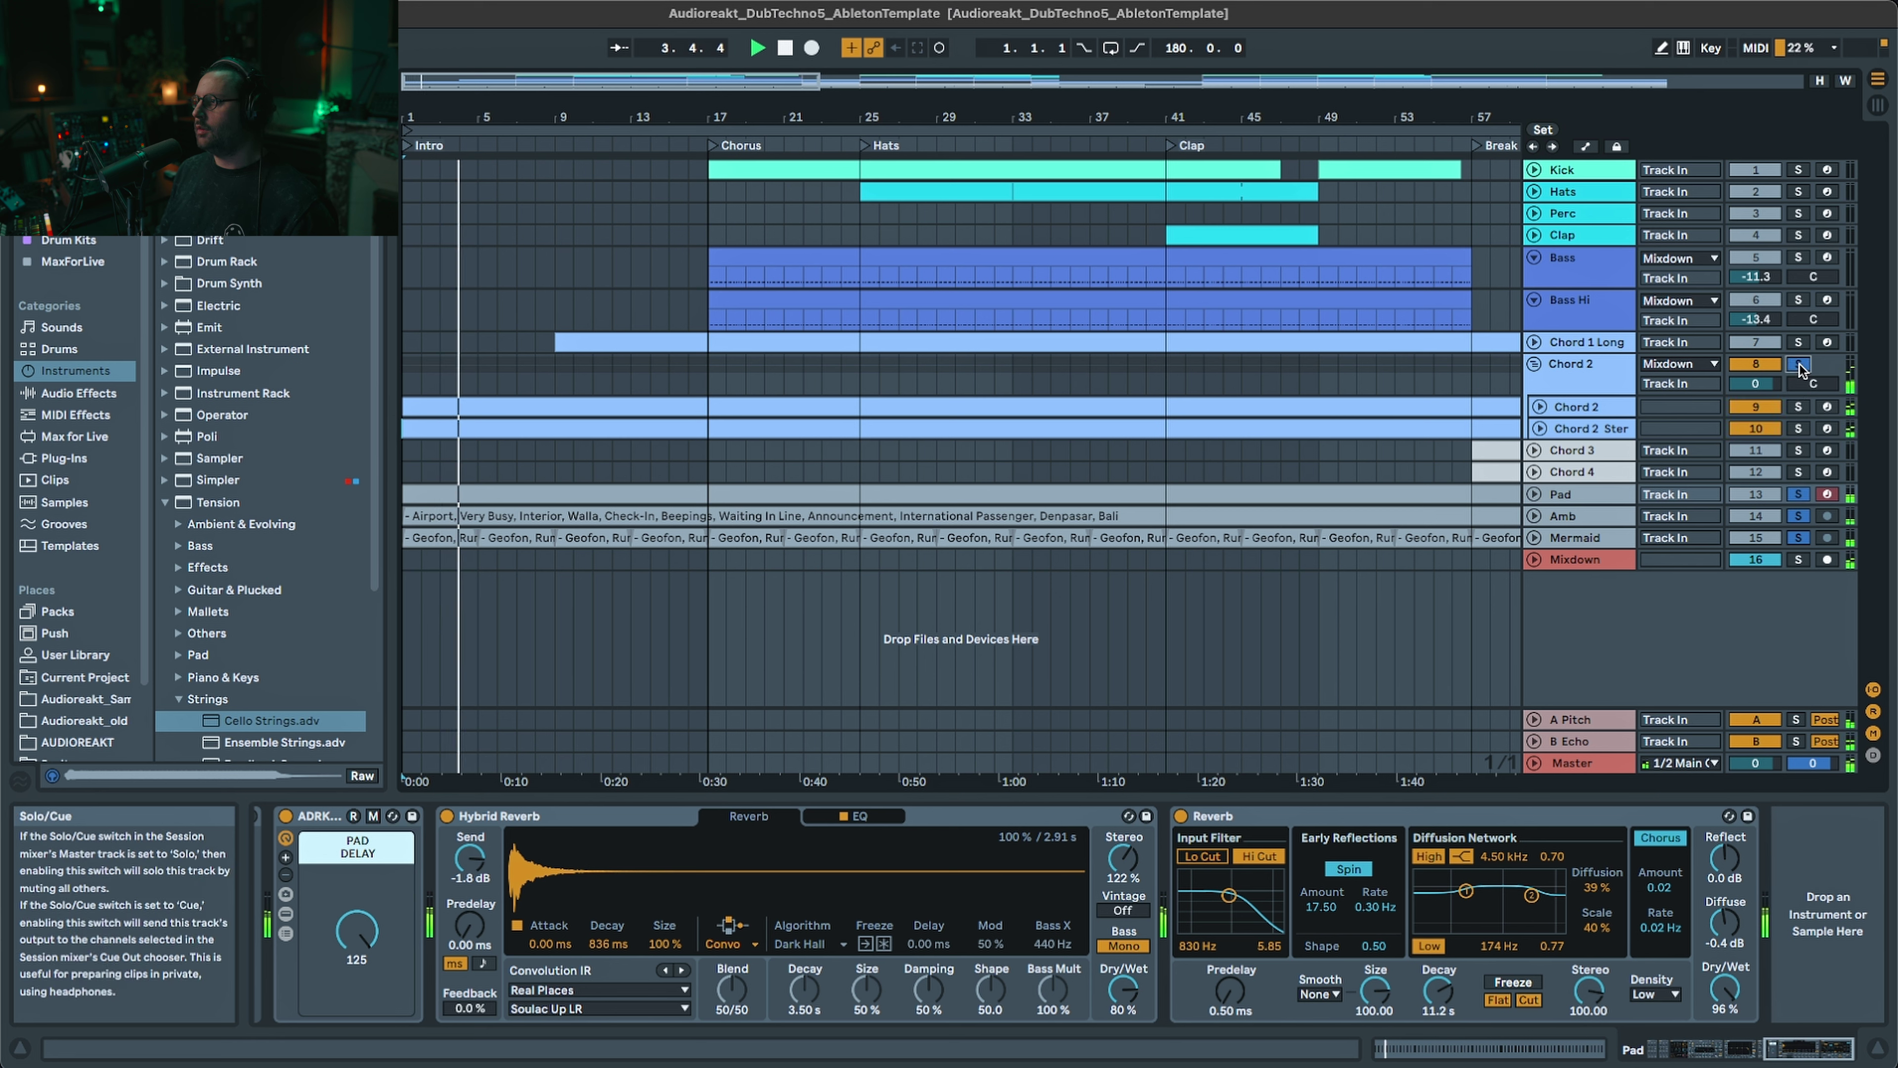
left_click(1799, 366)
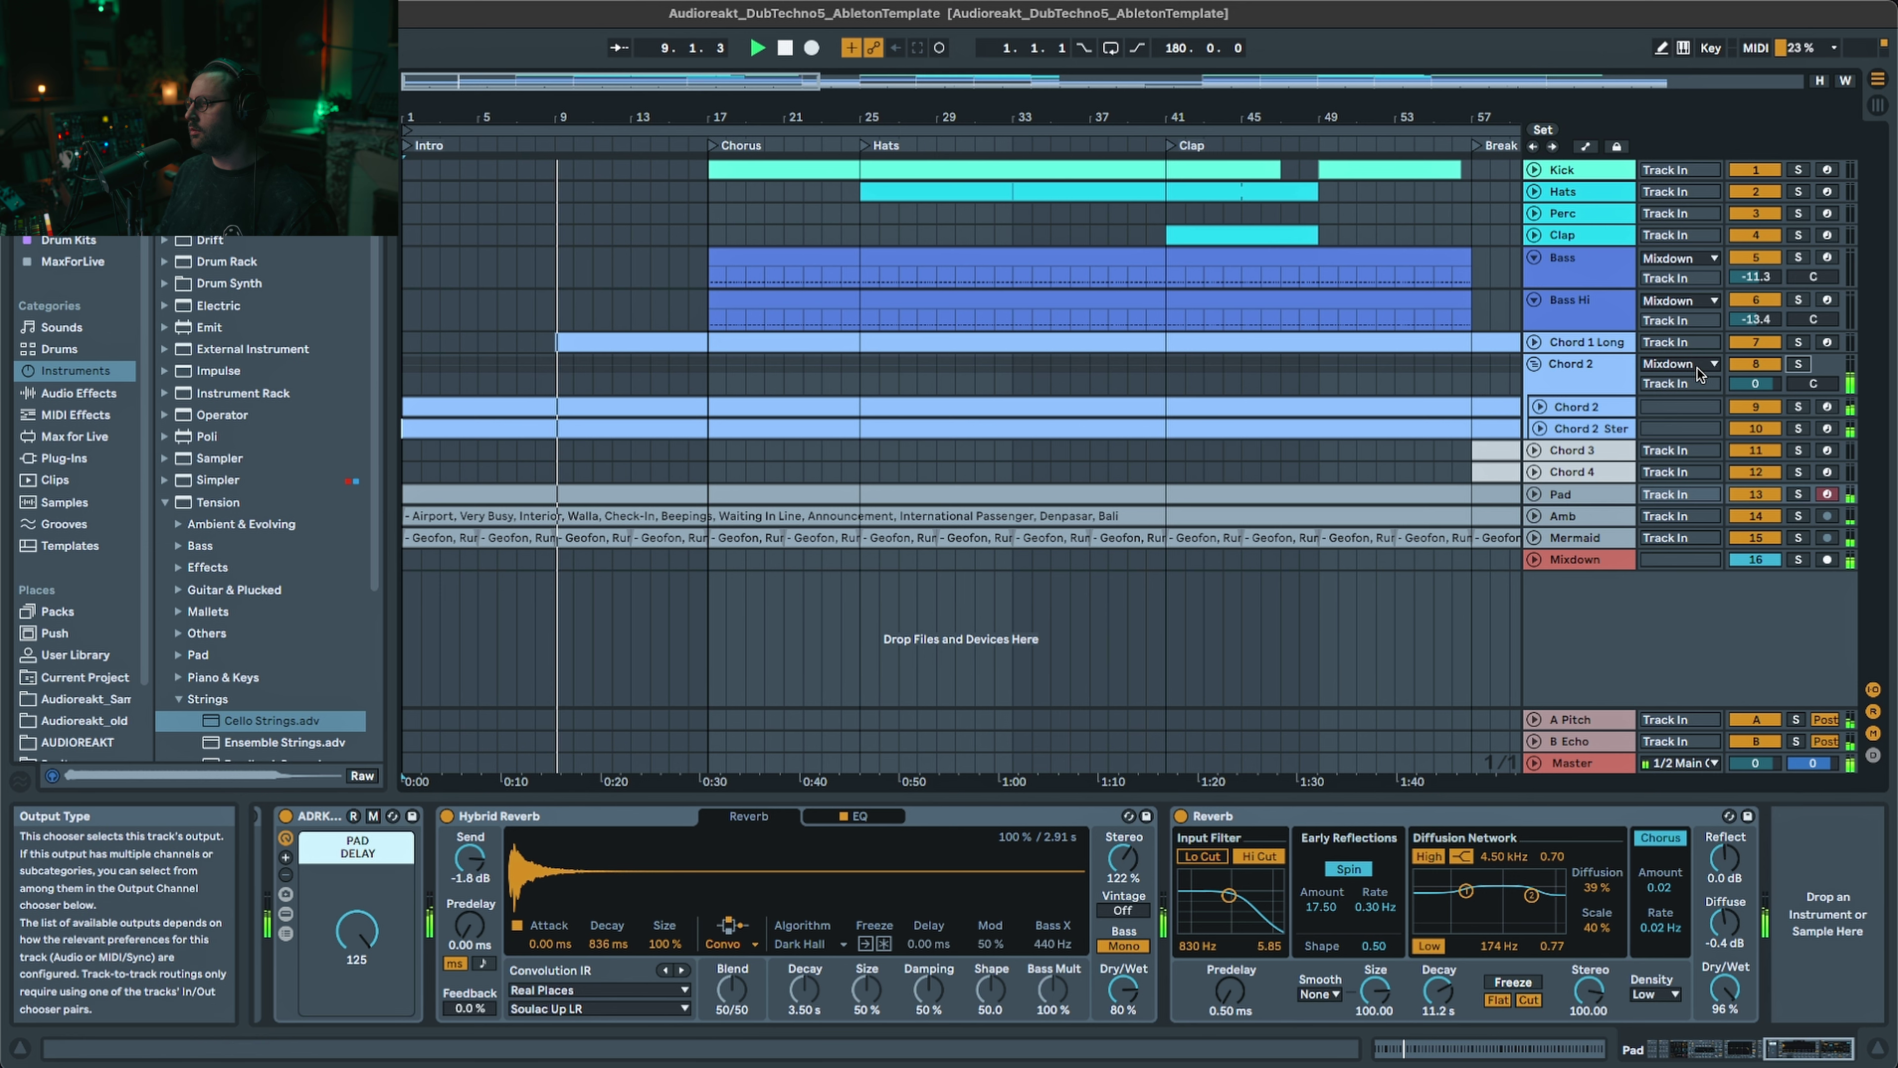
- Unfold the Chord 1 Long track and audition it briefly in solo during playback
left_click(1534, 342)
left_click(1798, 341)
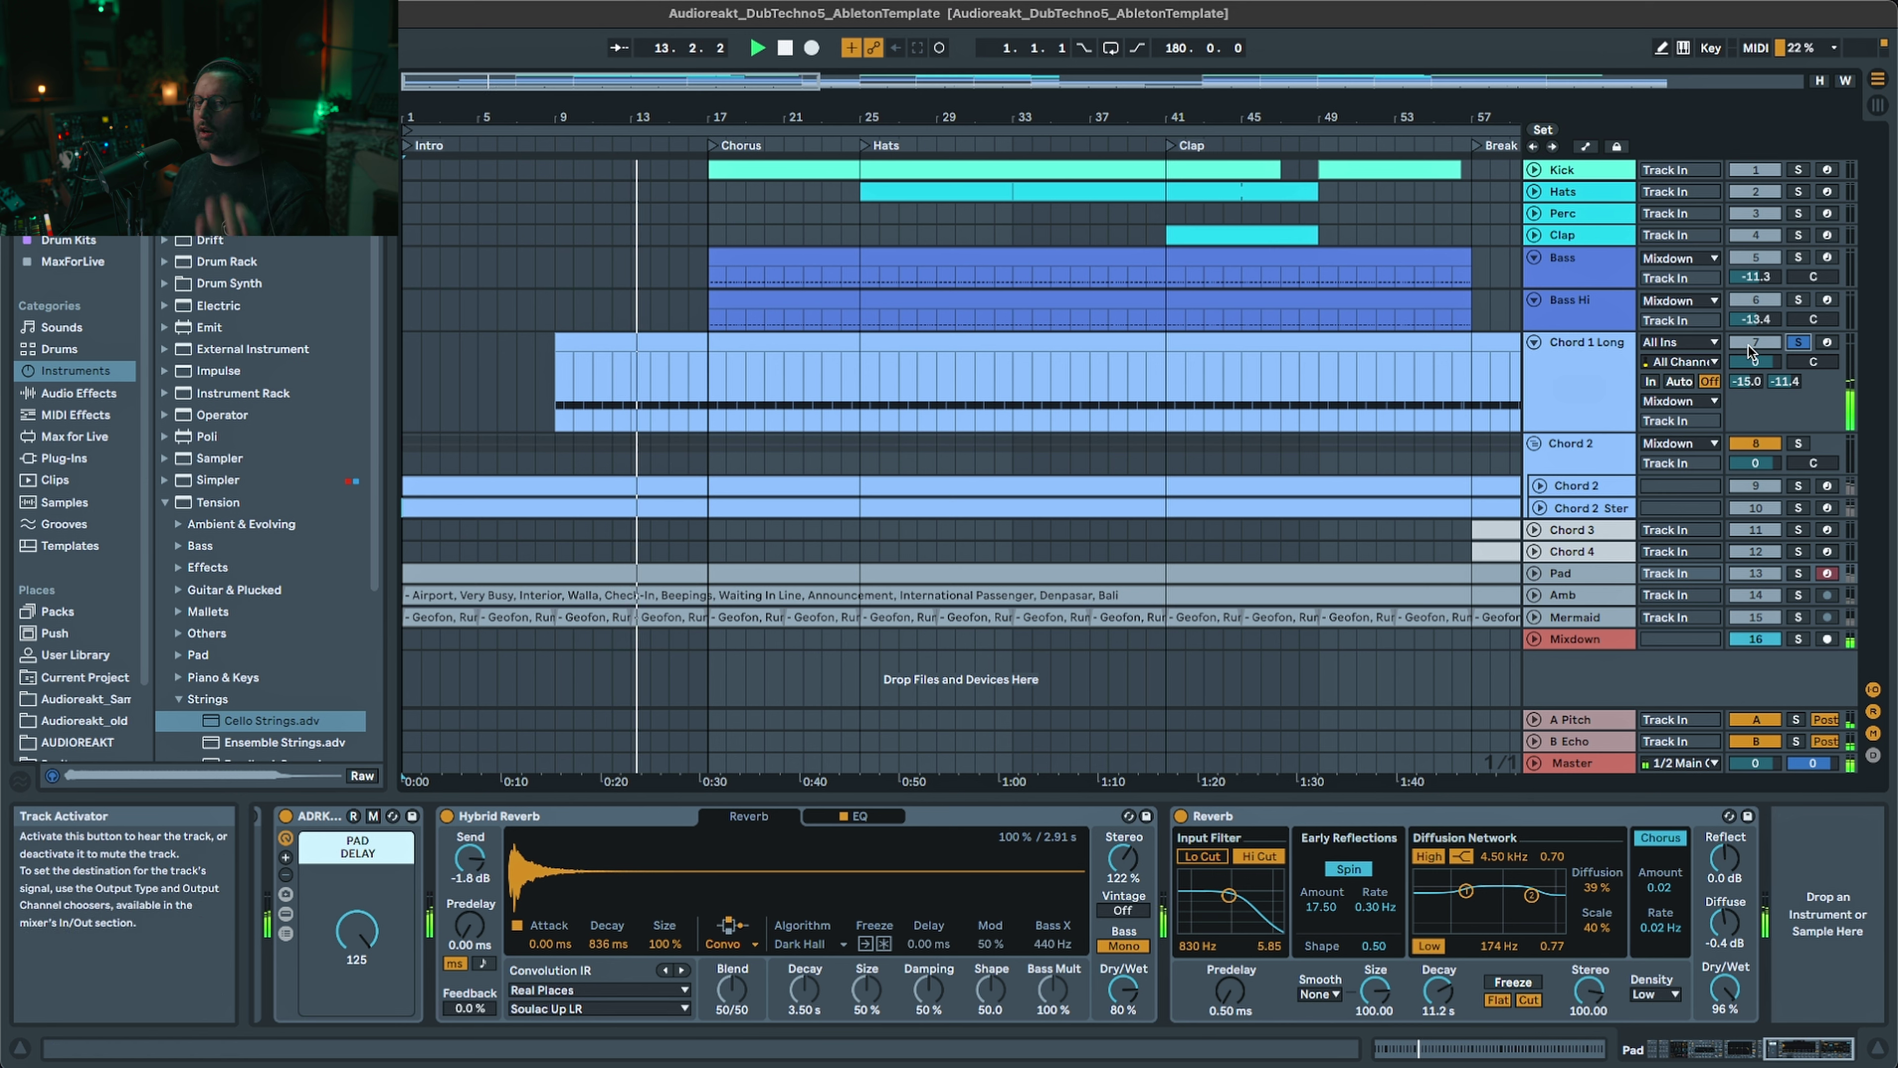
left_click(1749, 345)
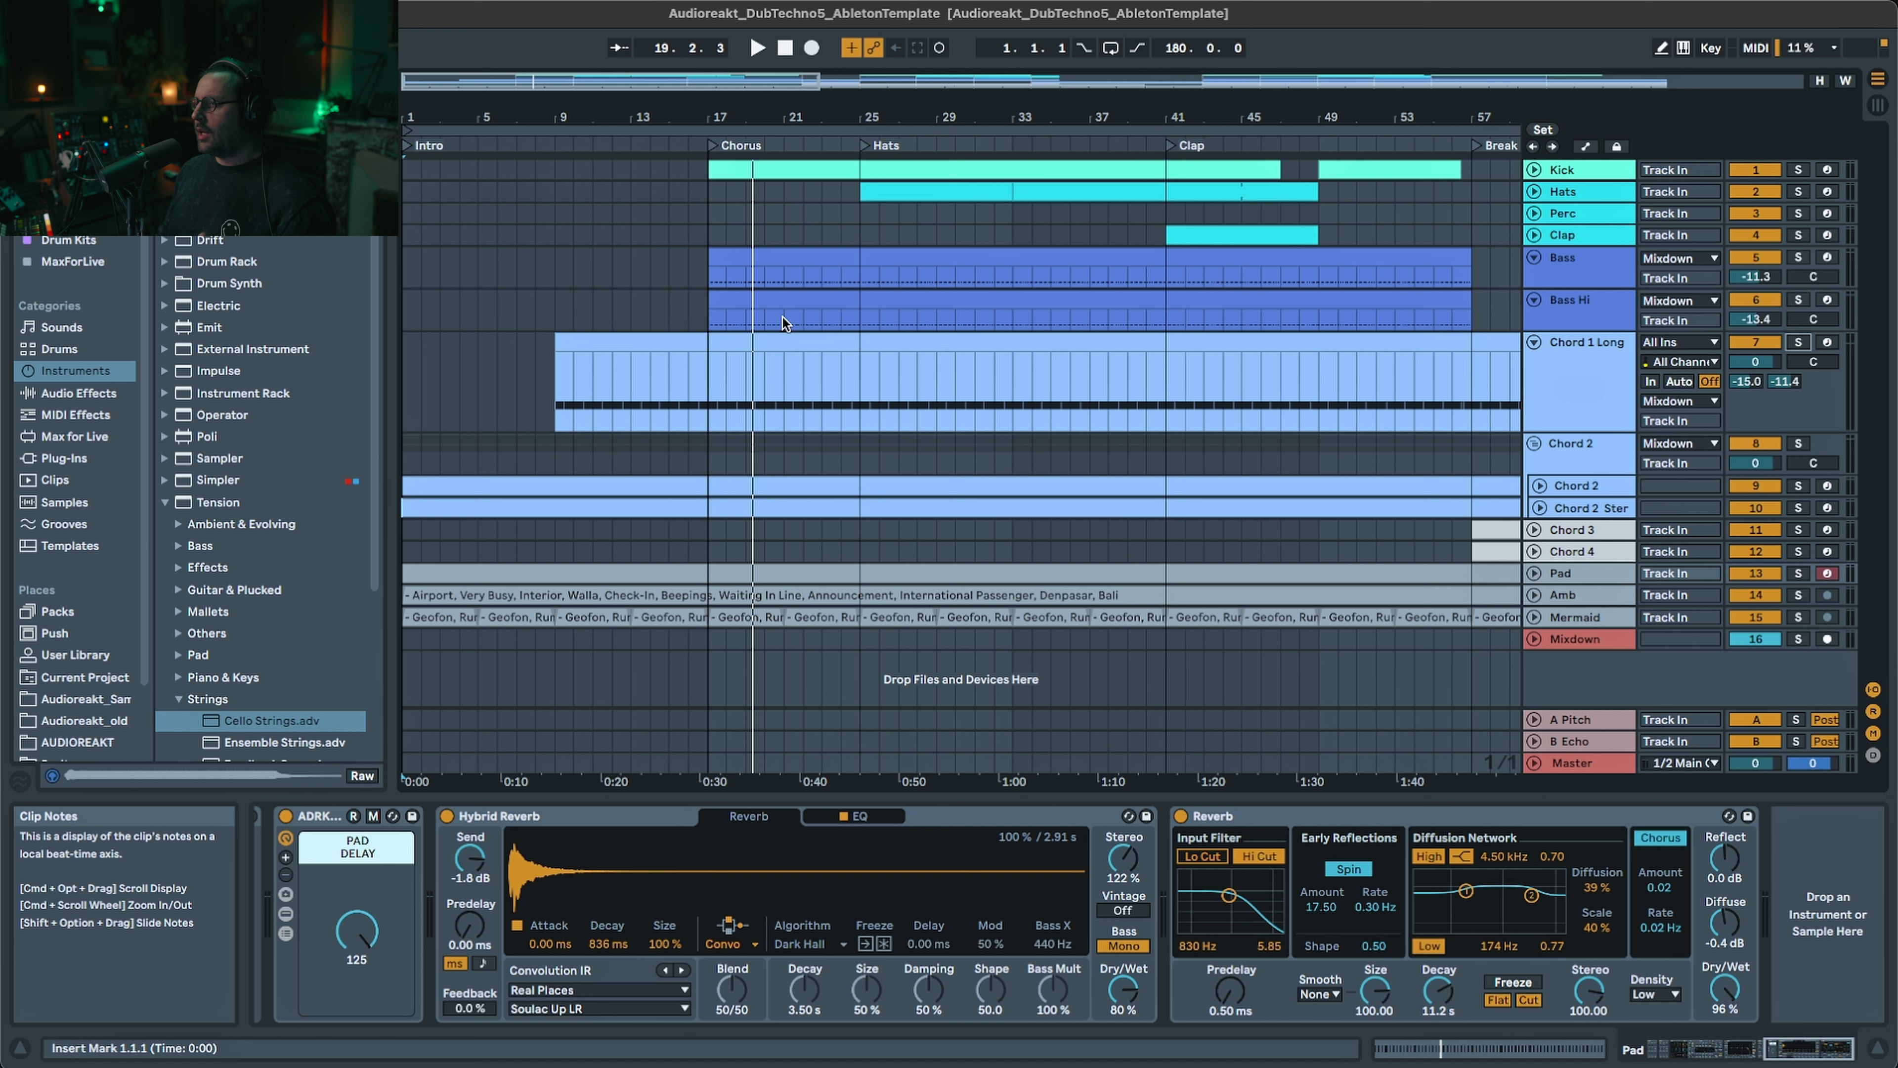
- Play the arrangement from the Hats section at bar 25 and briefly solo the Clap track
left_click(843, 323)
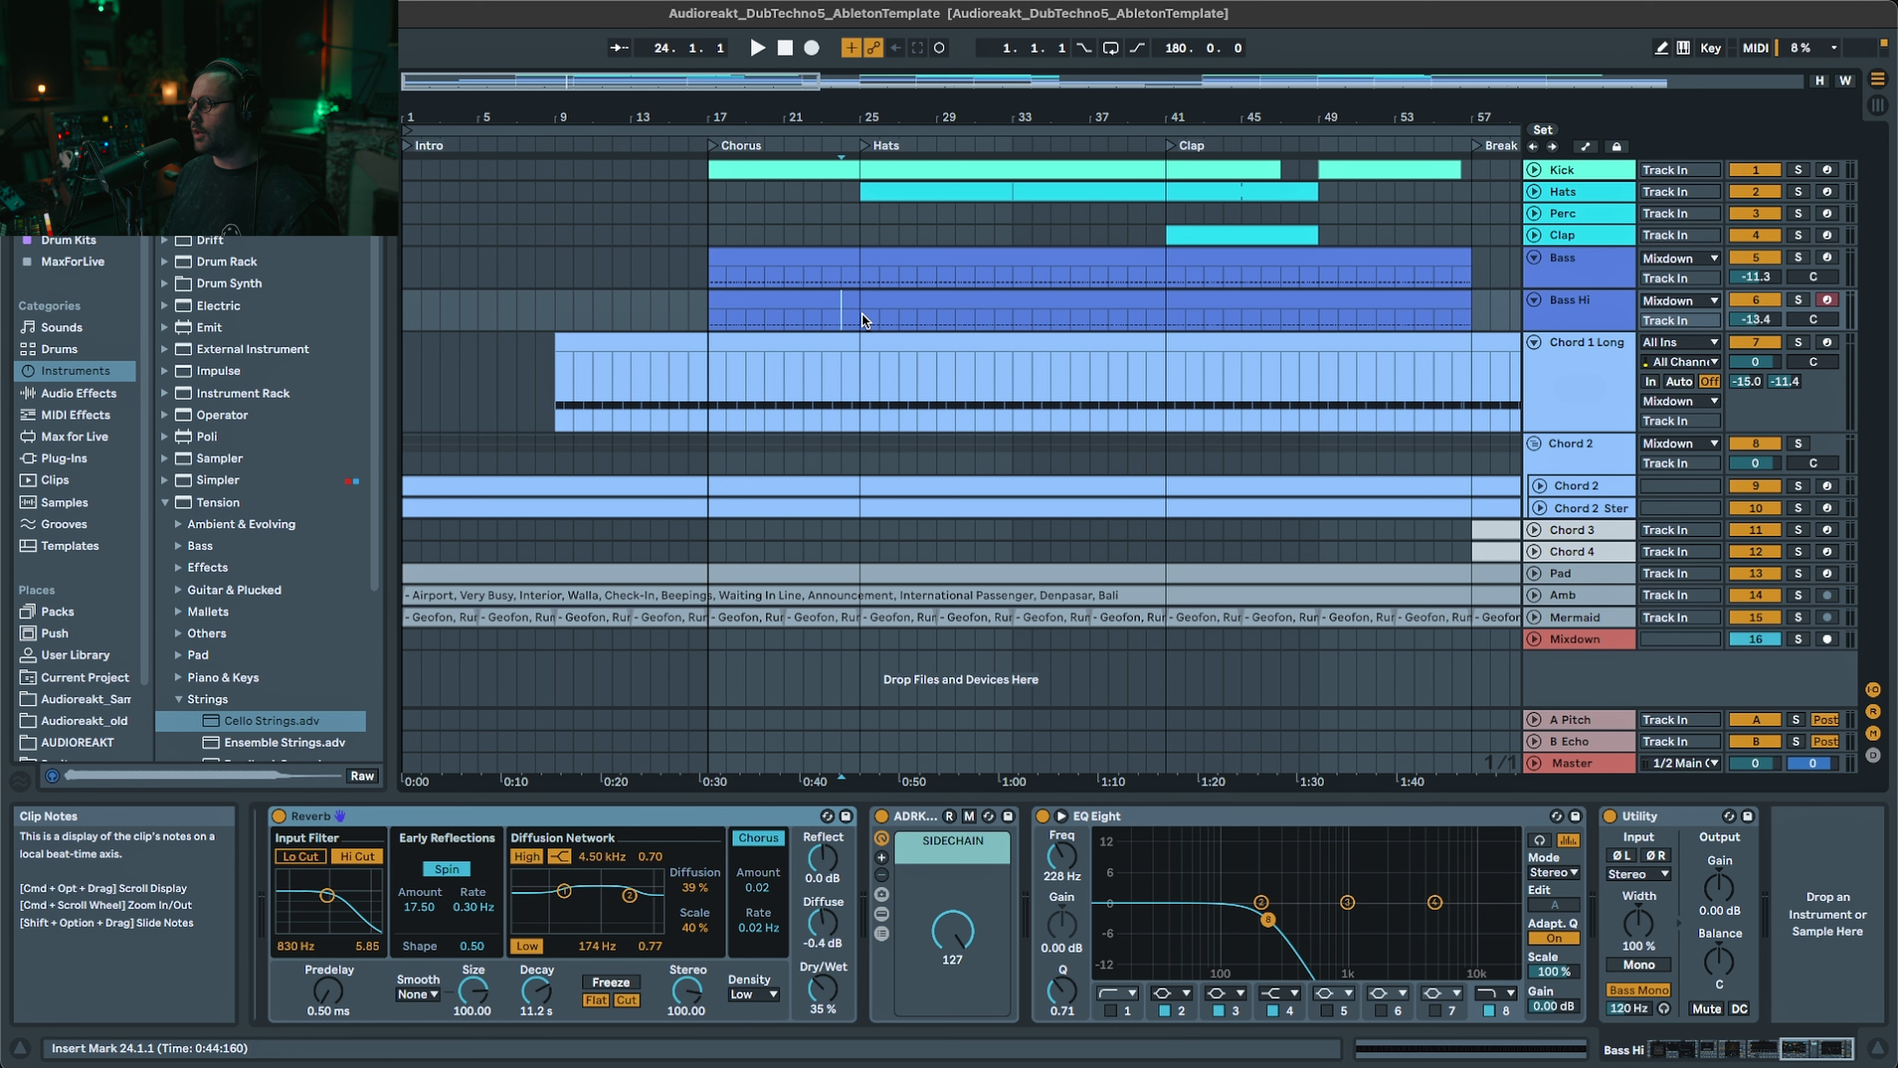
key("space")
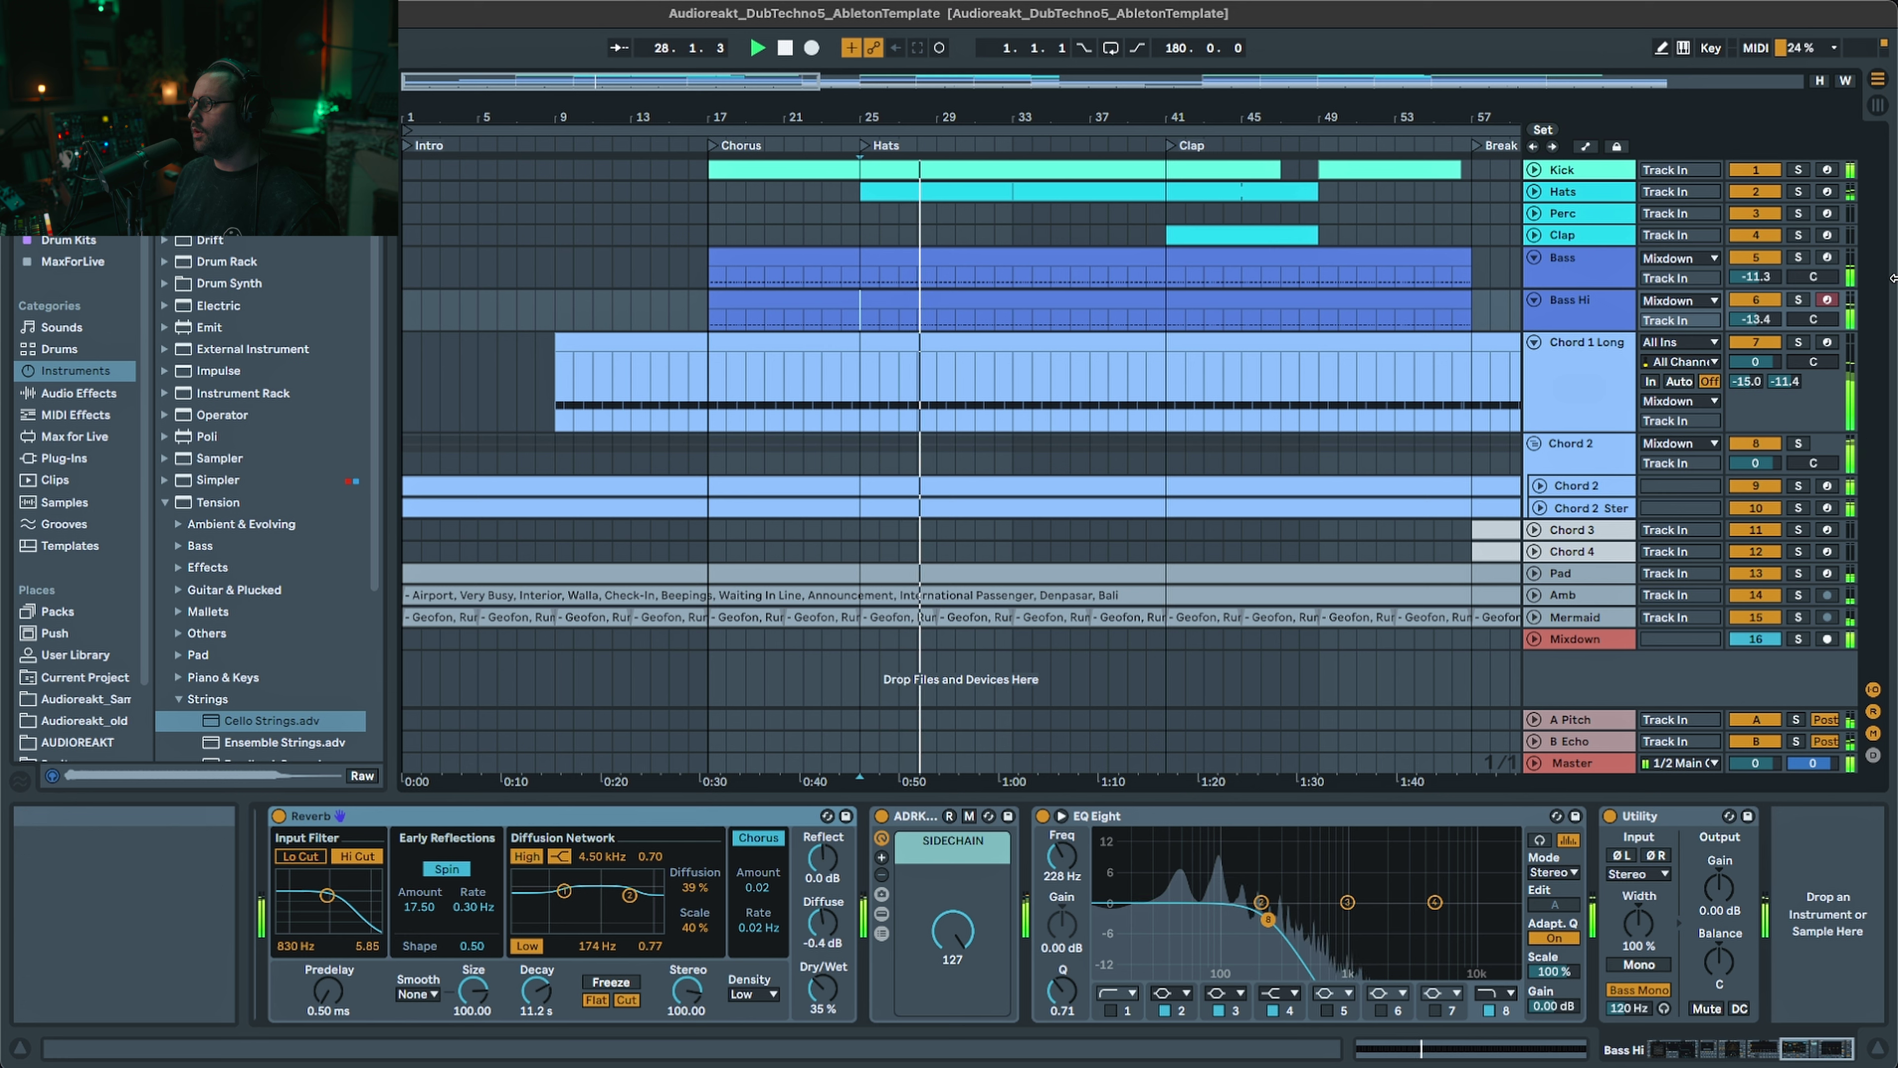
left_click(1801, 238)
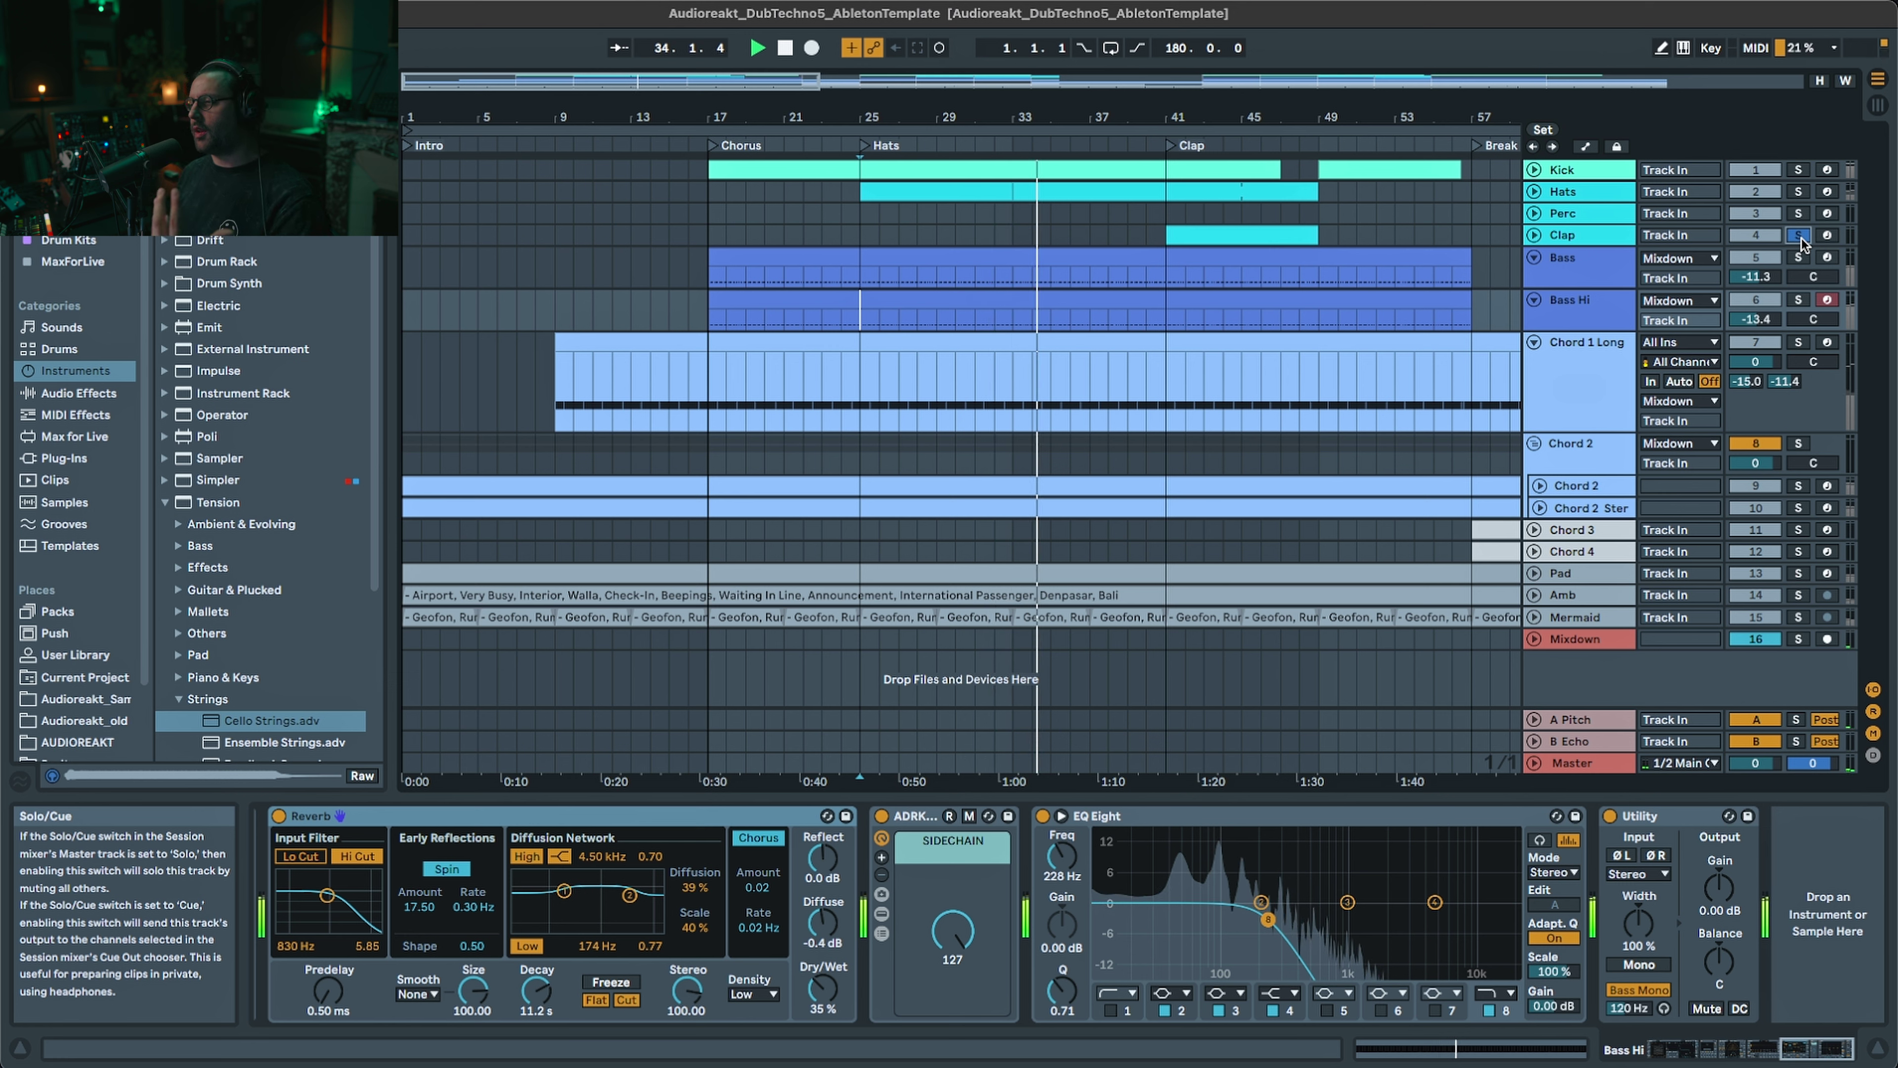
left_click(1799, 237)
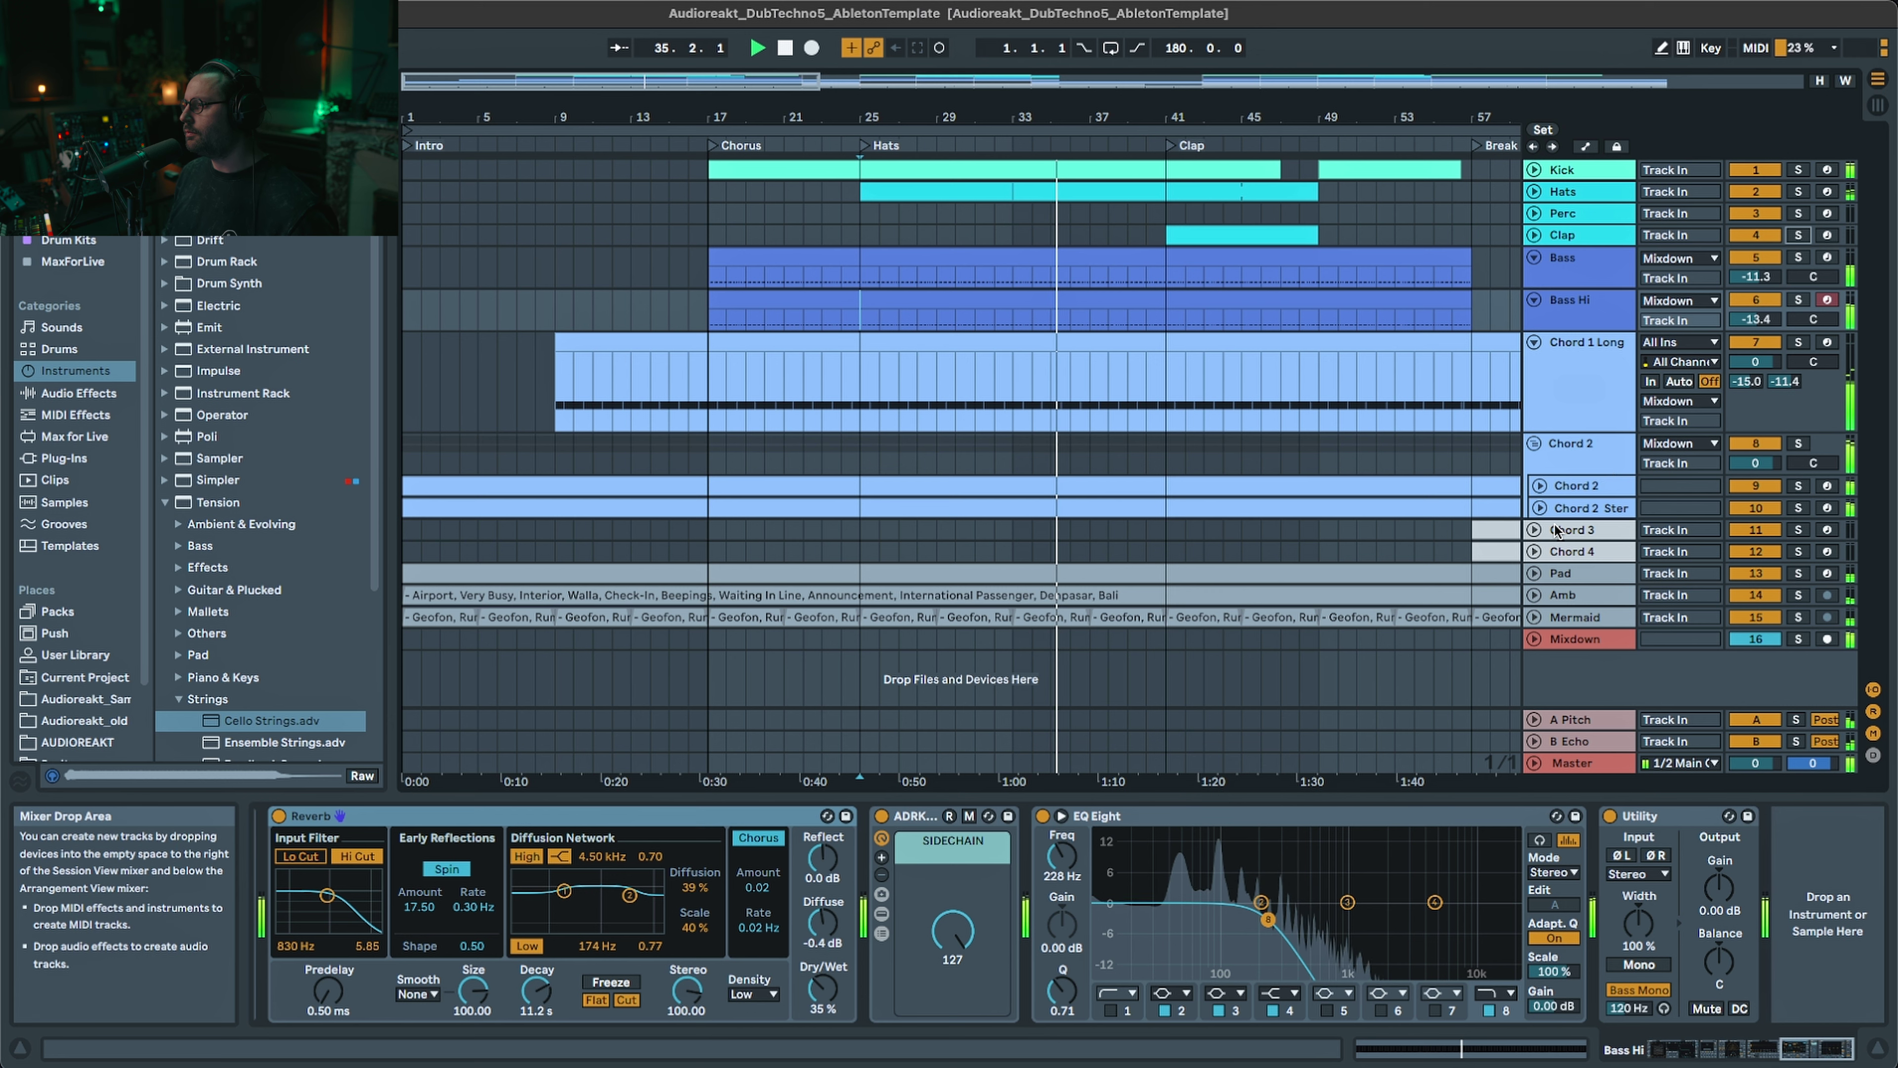
- Unfold the Chord 2 track, examine the automation lanes of the group and track, and hide the automation again
left_click(1541, 488)
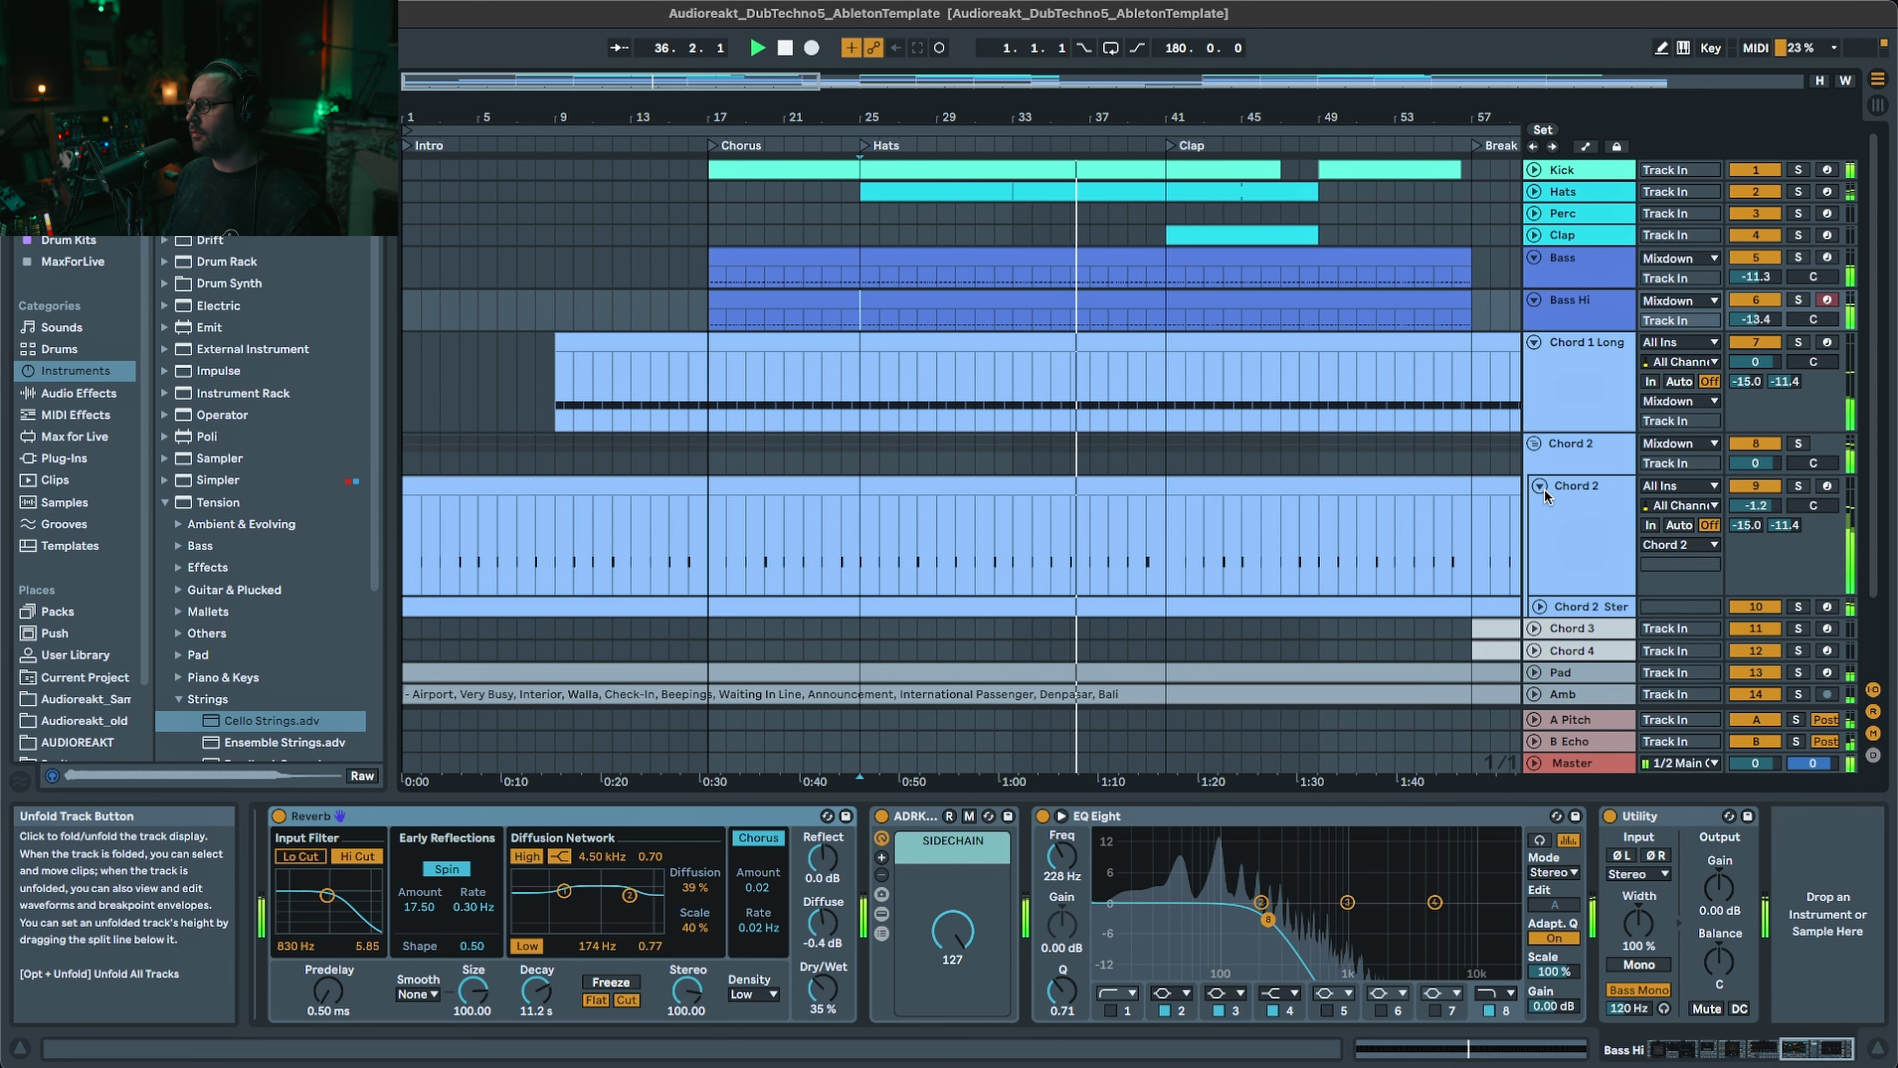
key("a")
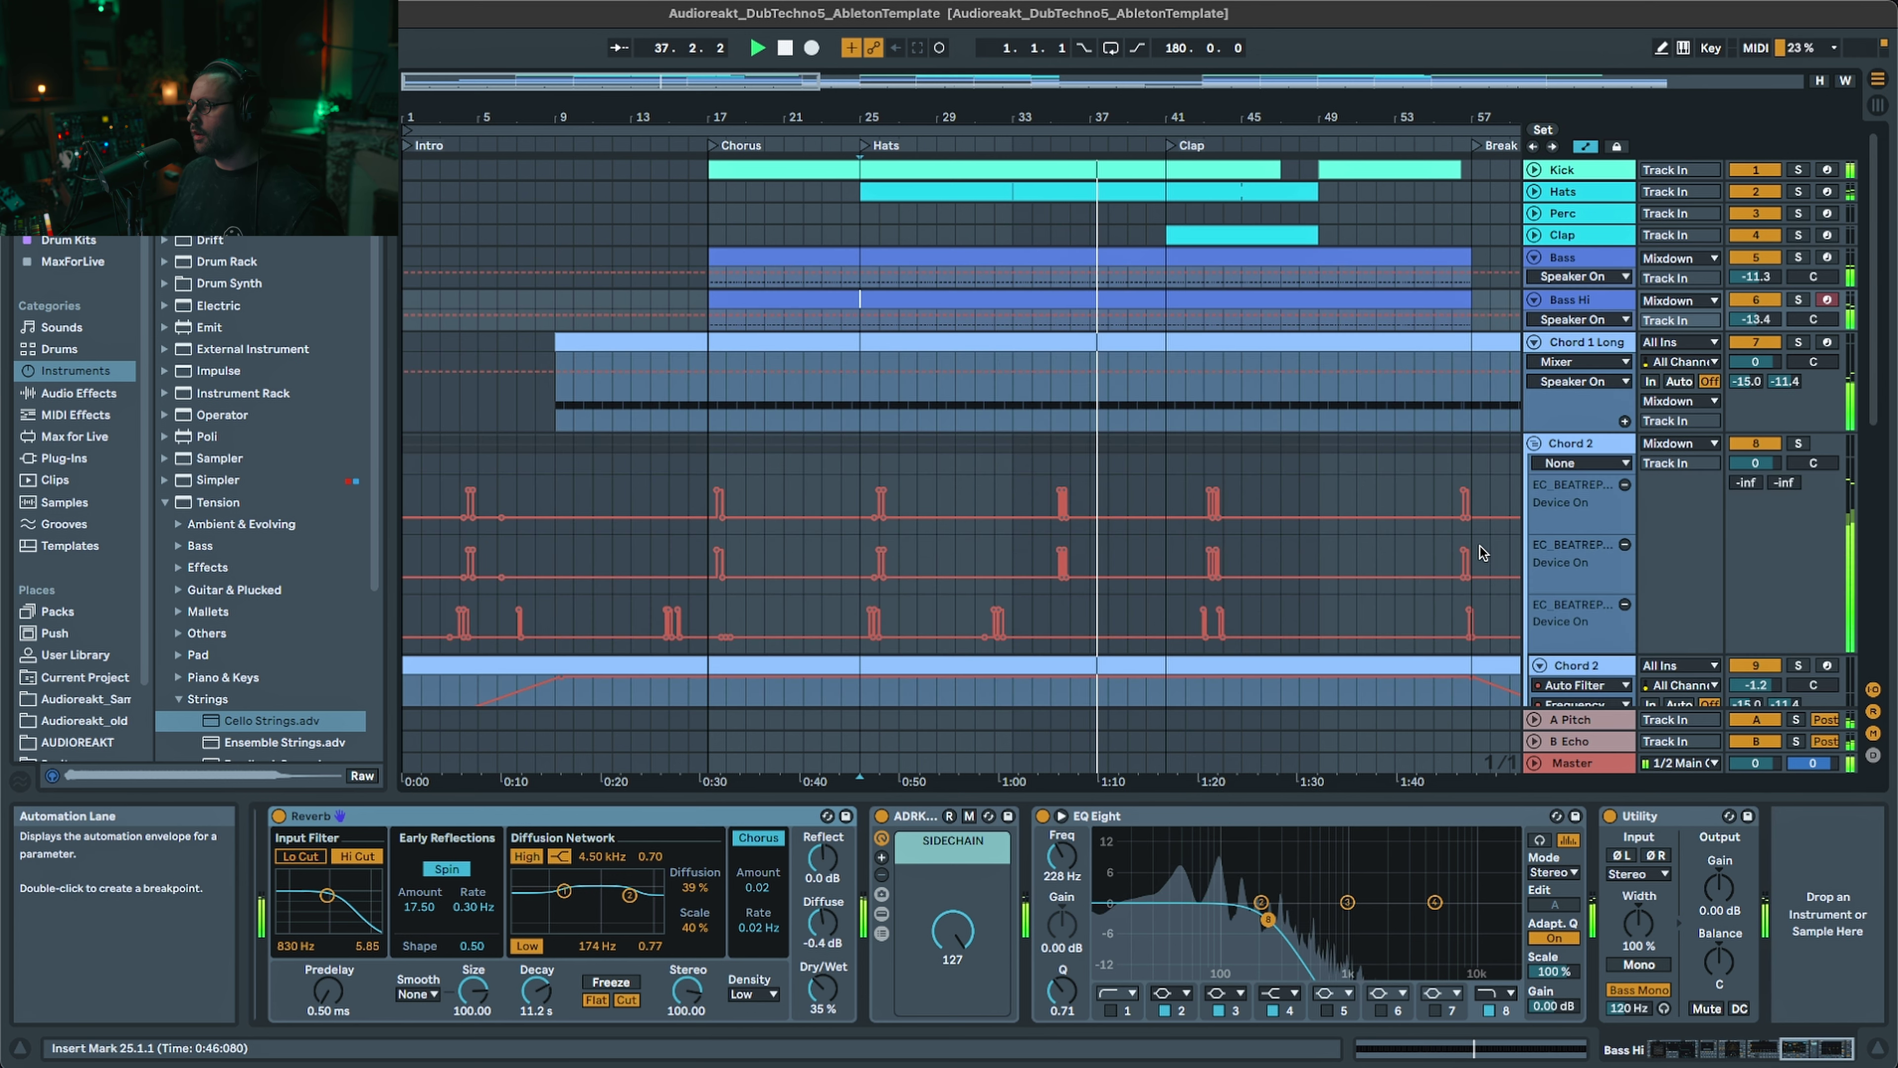
scroll(1481, 552, "down", 5)
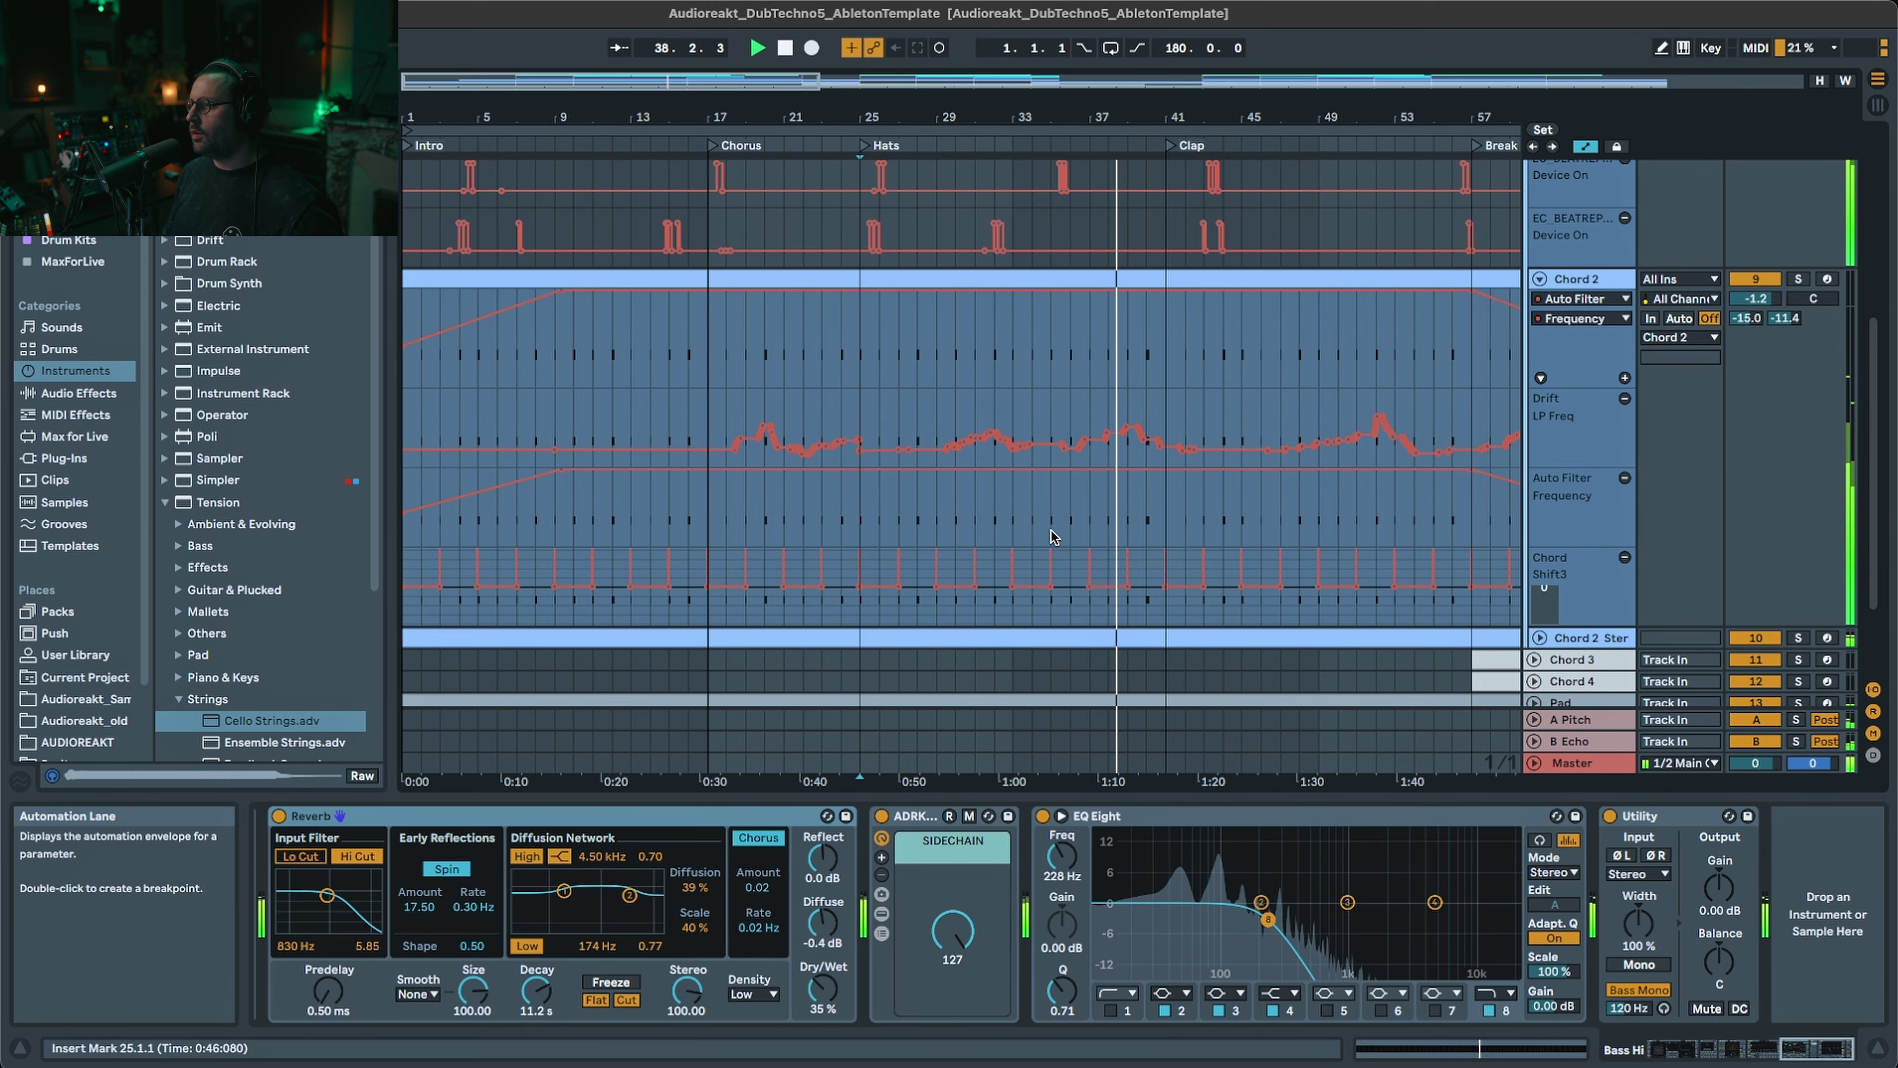
scroll(1445, 515, "up", 2)
scroll(1446, 515, "up", 4)
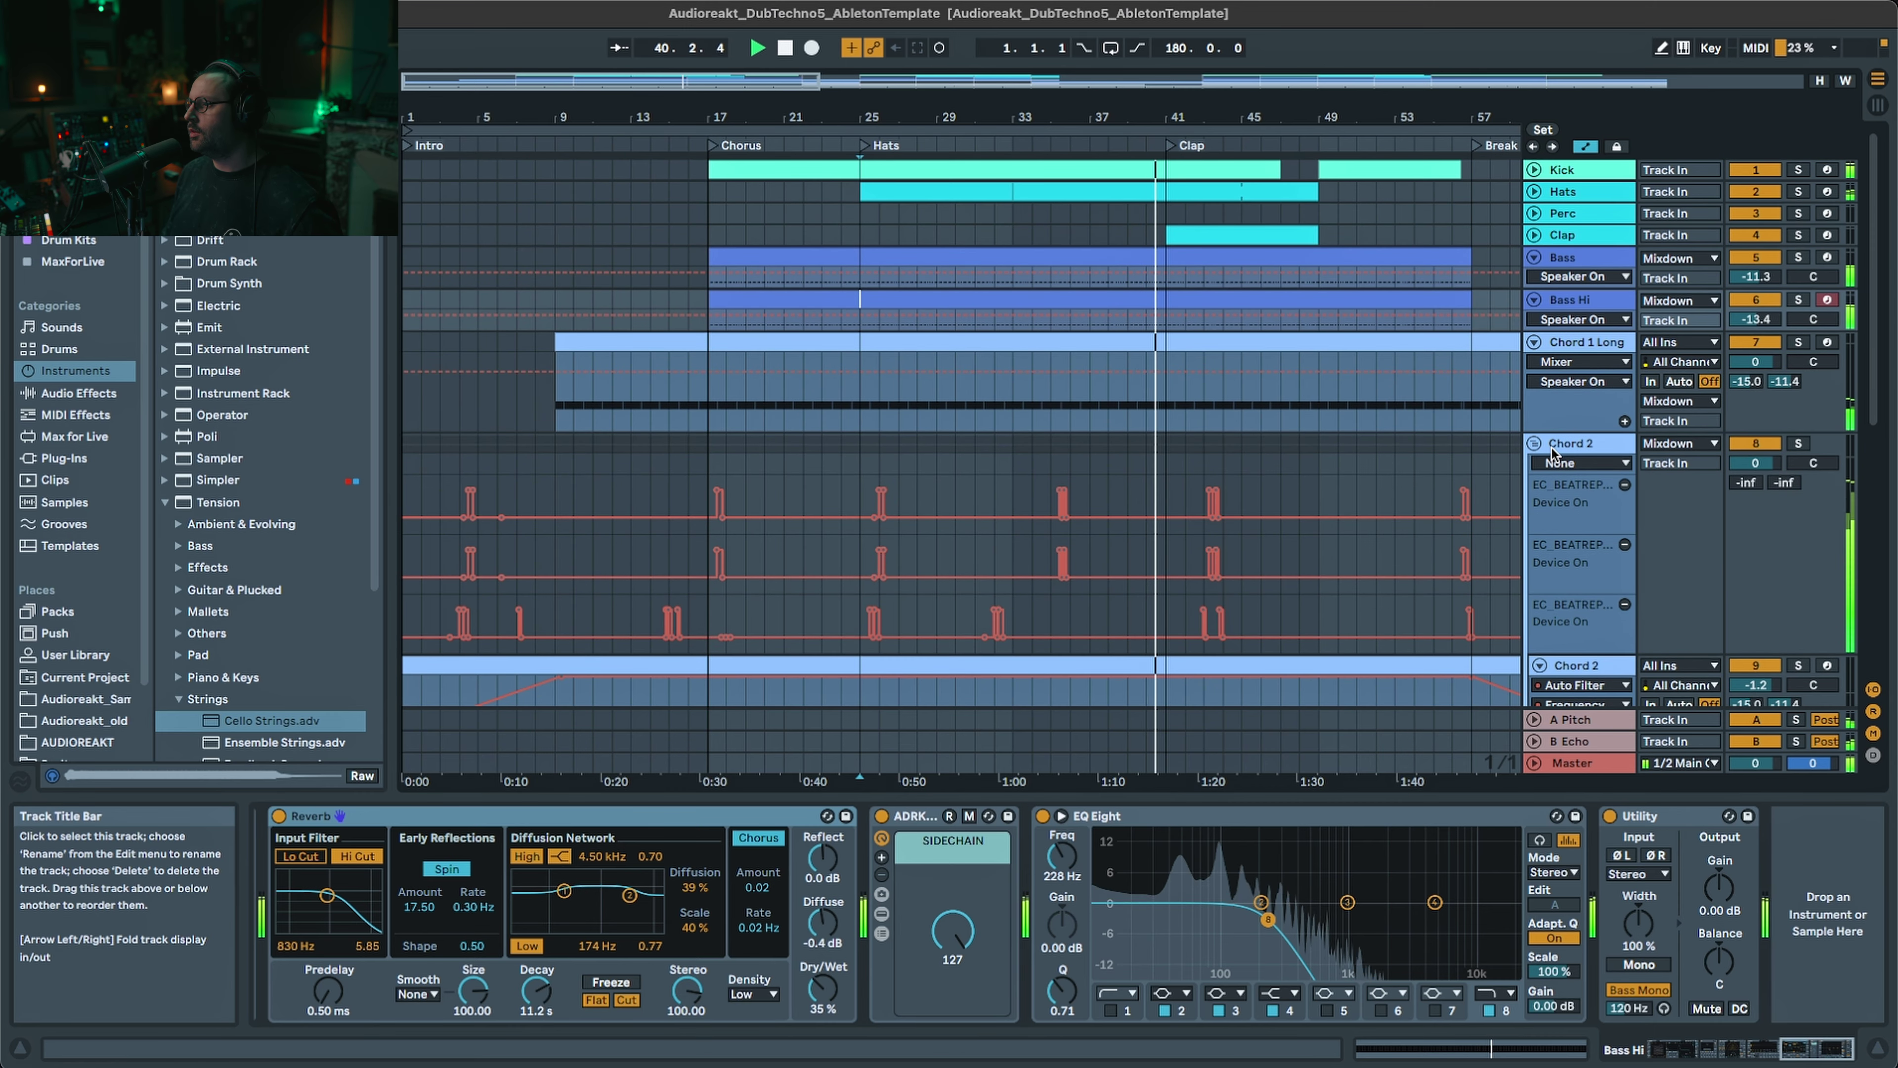
key("a")
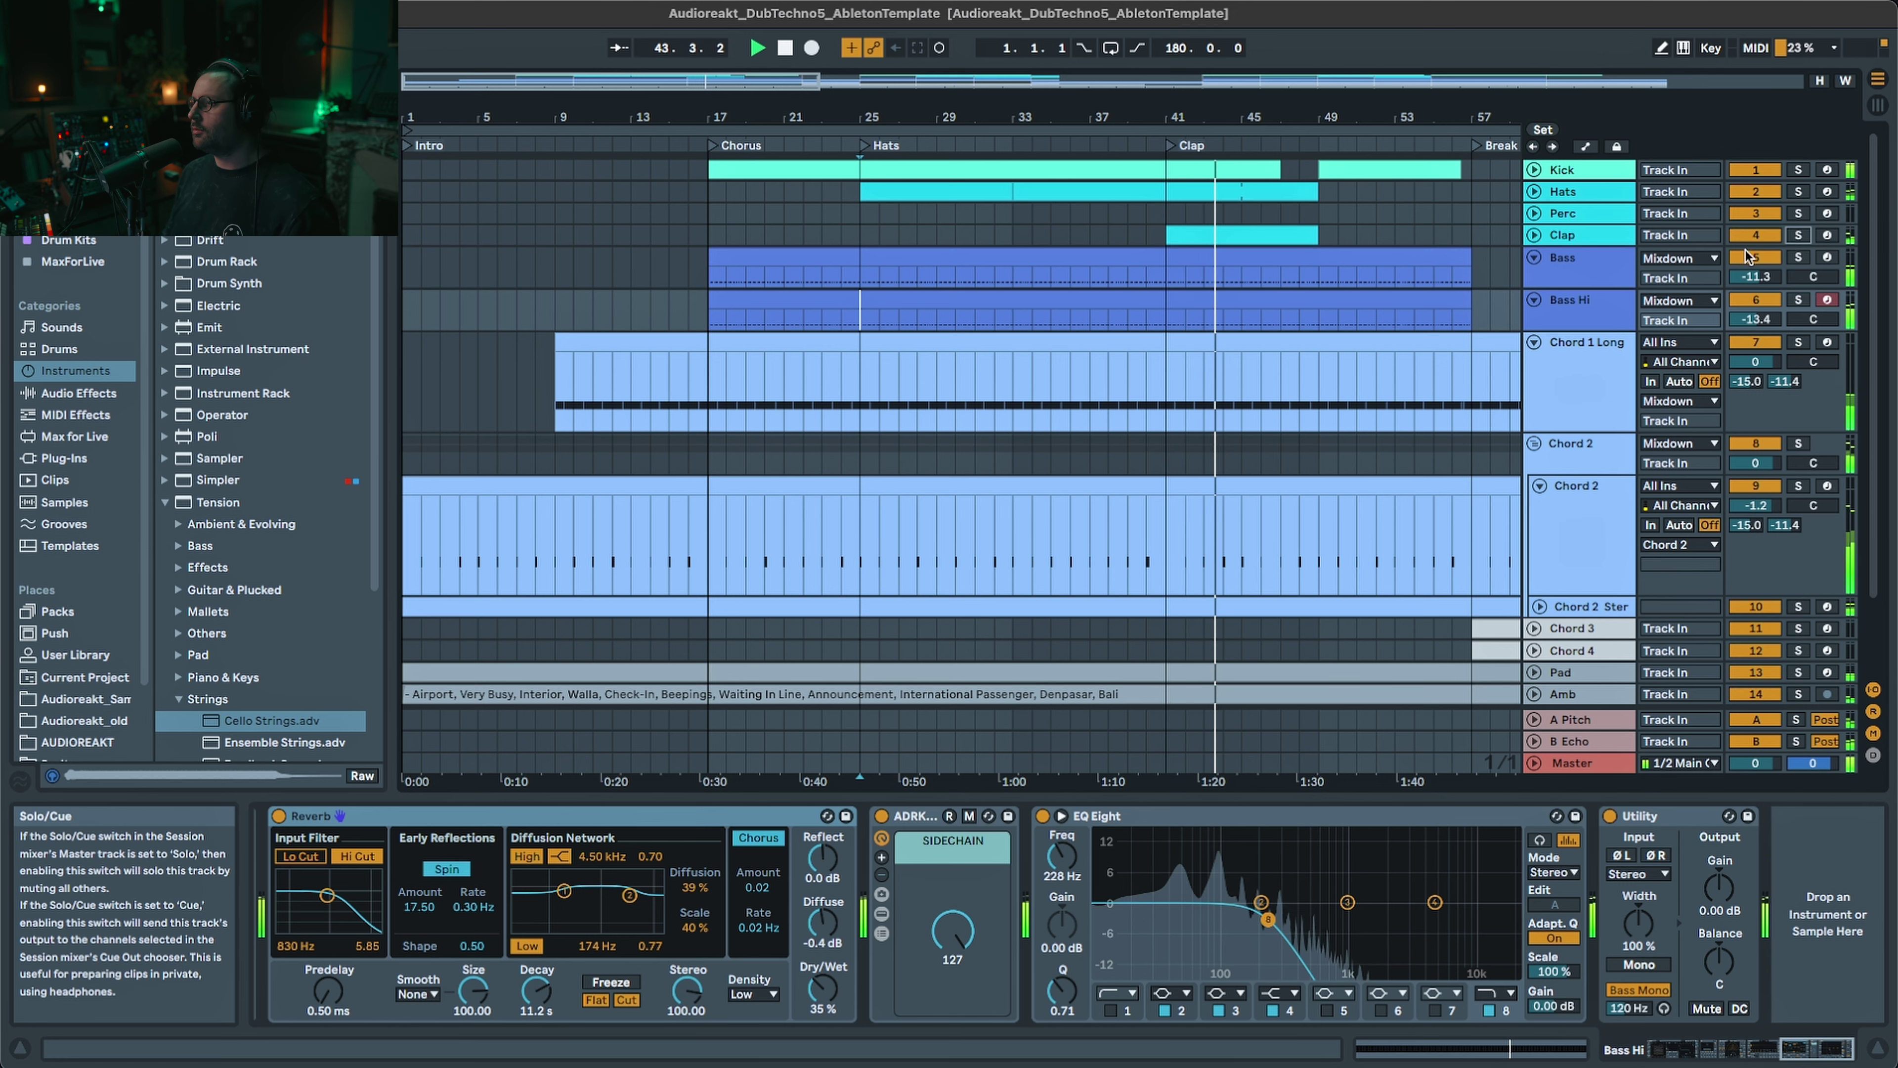
- Reduce the heights of the Chord 2 and Chord 1 Long tracks with Break 1 in view
left_click_drag(739, 89, 829, 76)
left_click_drag(1580, 595, 1591, 535)
left_click_drag(1589, 431, 1587, 394)
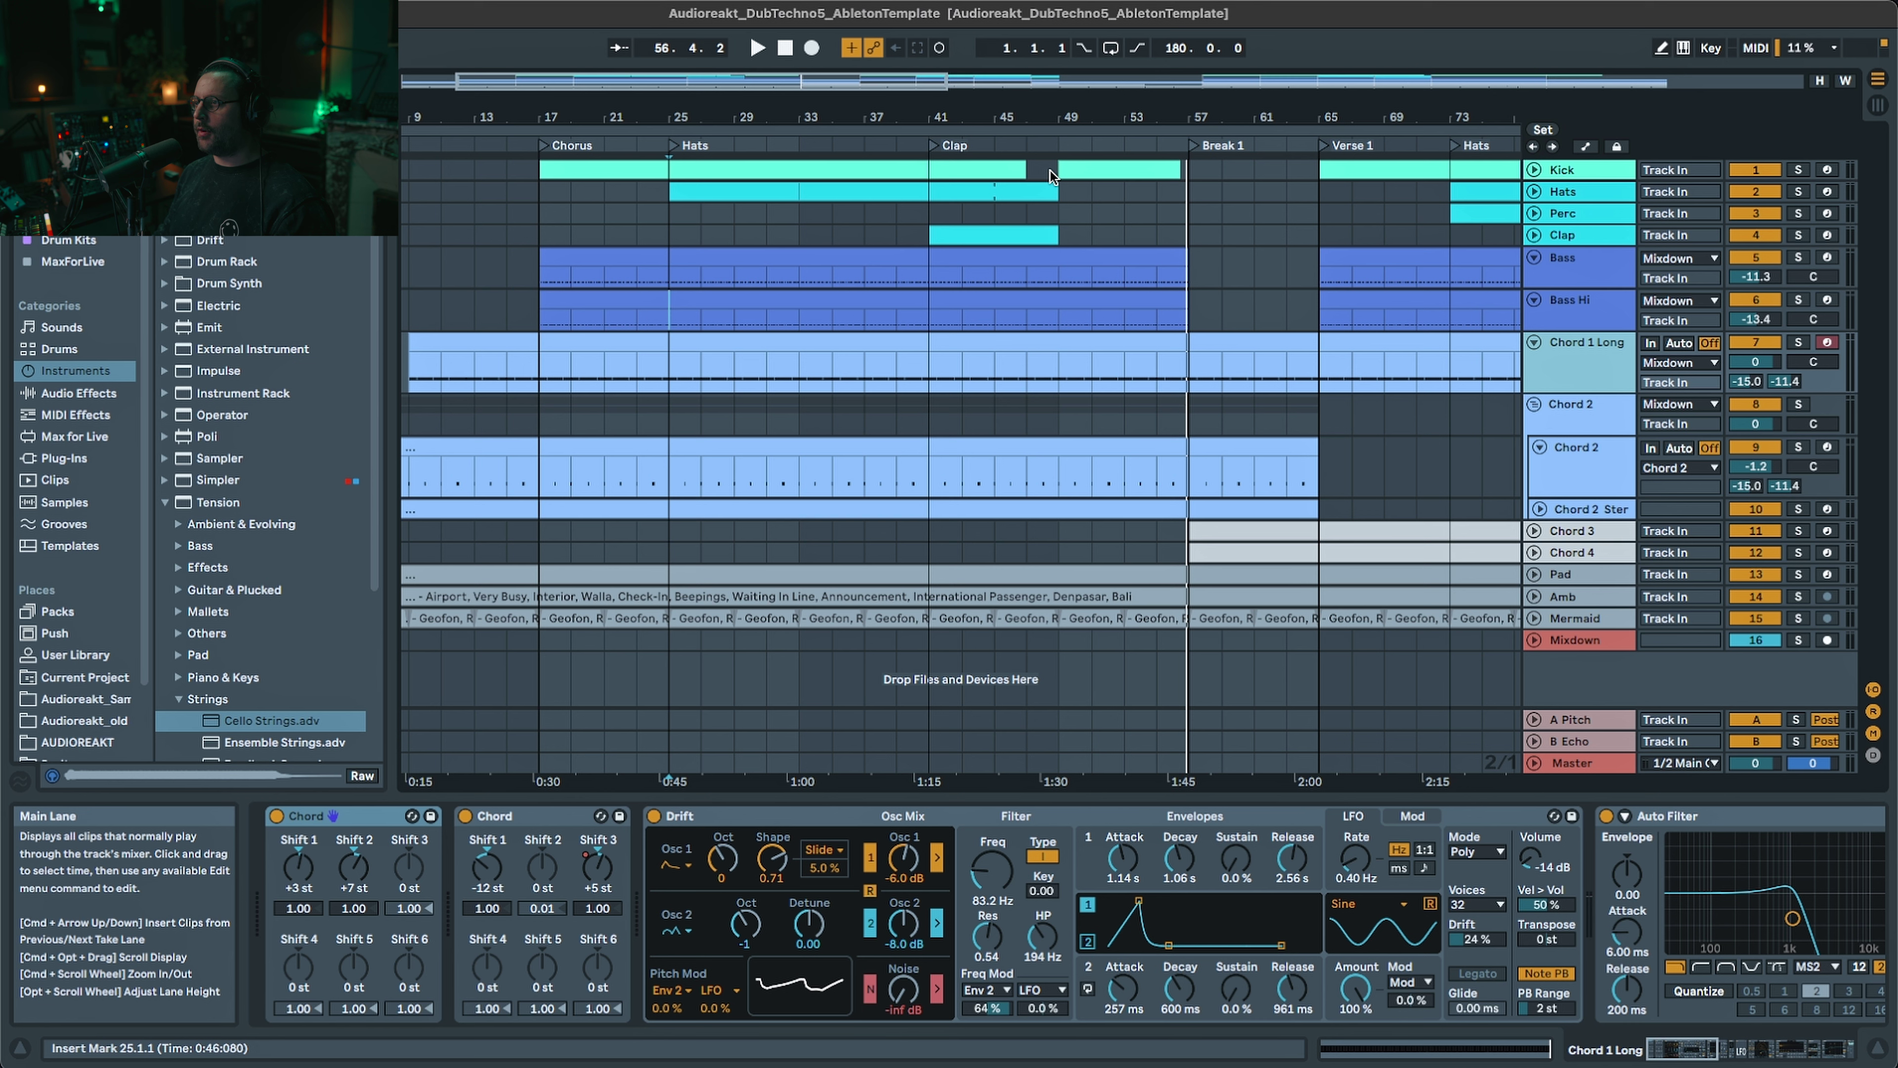
- Play the transition into Break 1, starting just before the kick gap at bar 47
left_click(1029, 217)
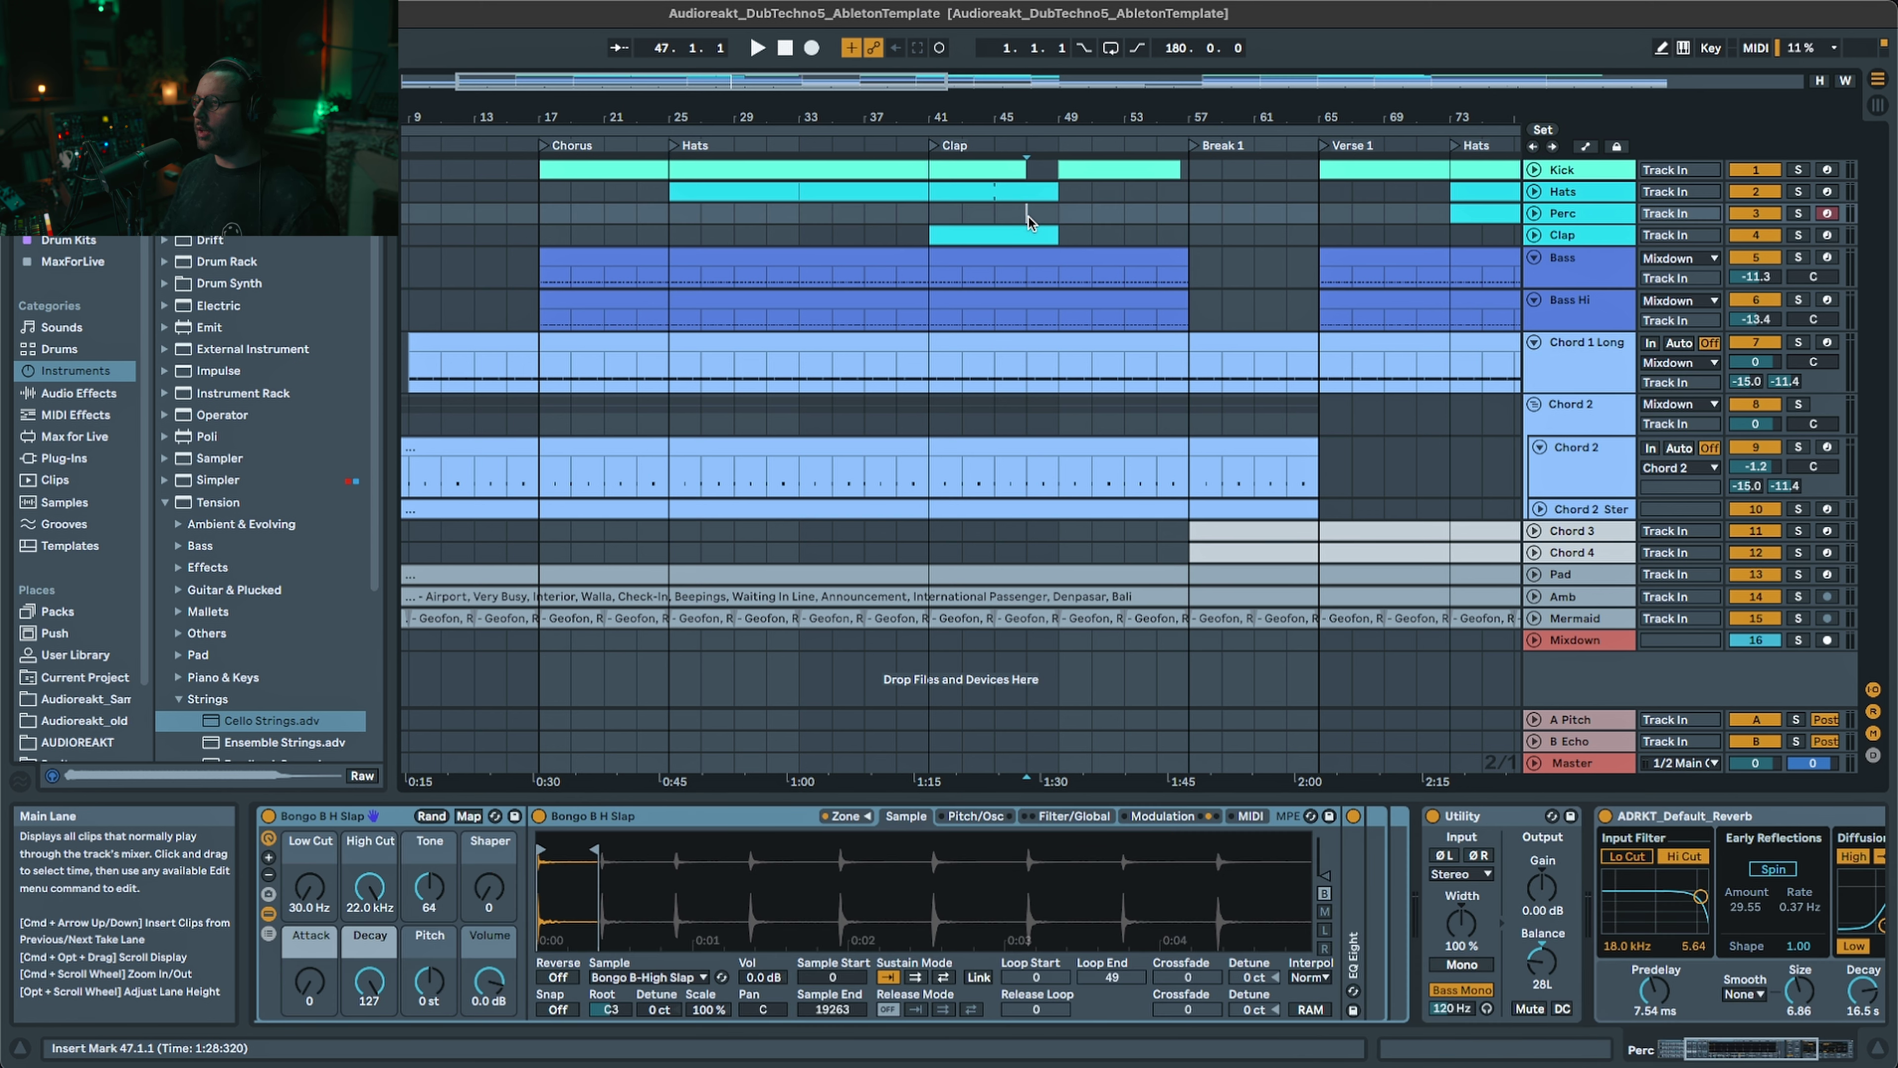
left_click(1005, 214)
key("space")
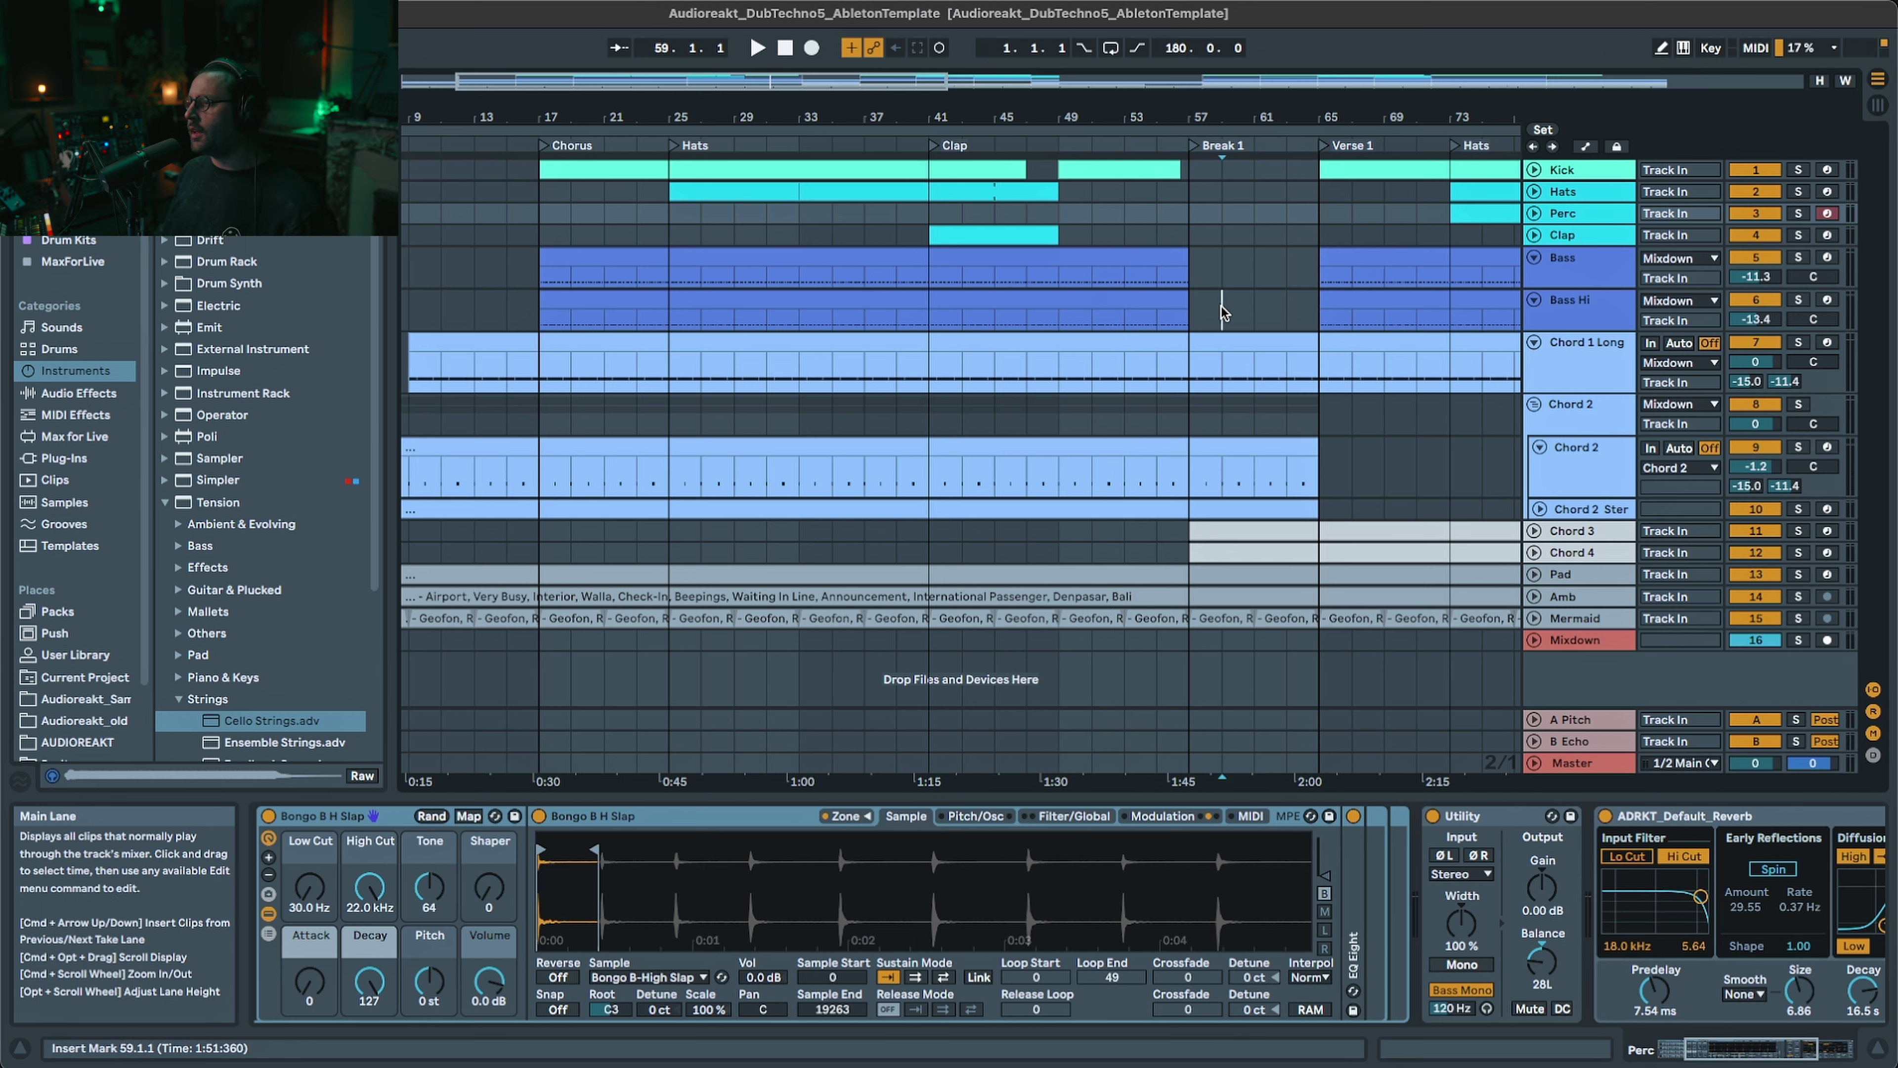
- Select bars 49 to 59 across the Bass and Bass Hi tracks
left_click_drag(1218, 302, 1066, 274)
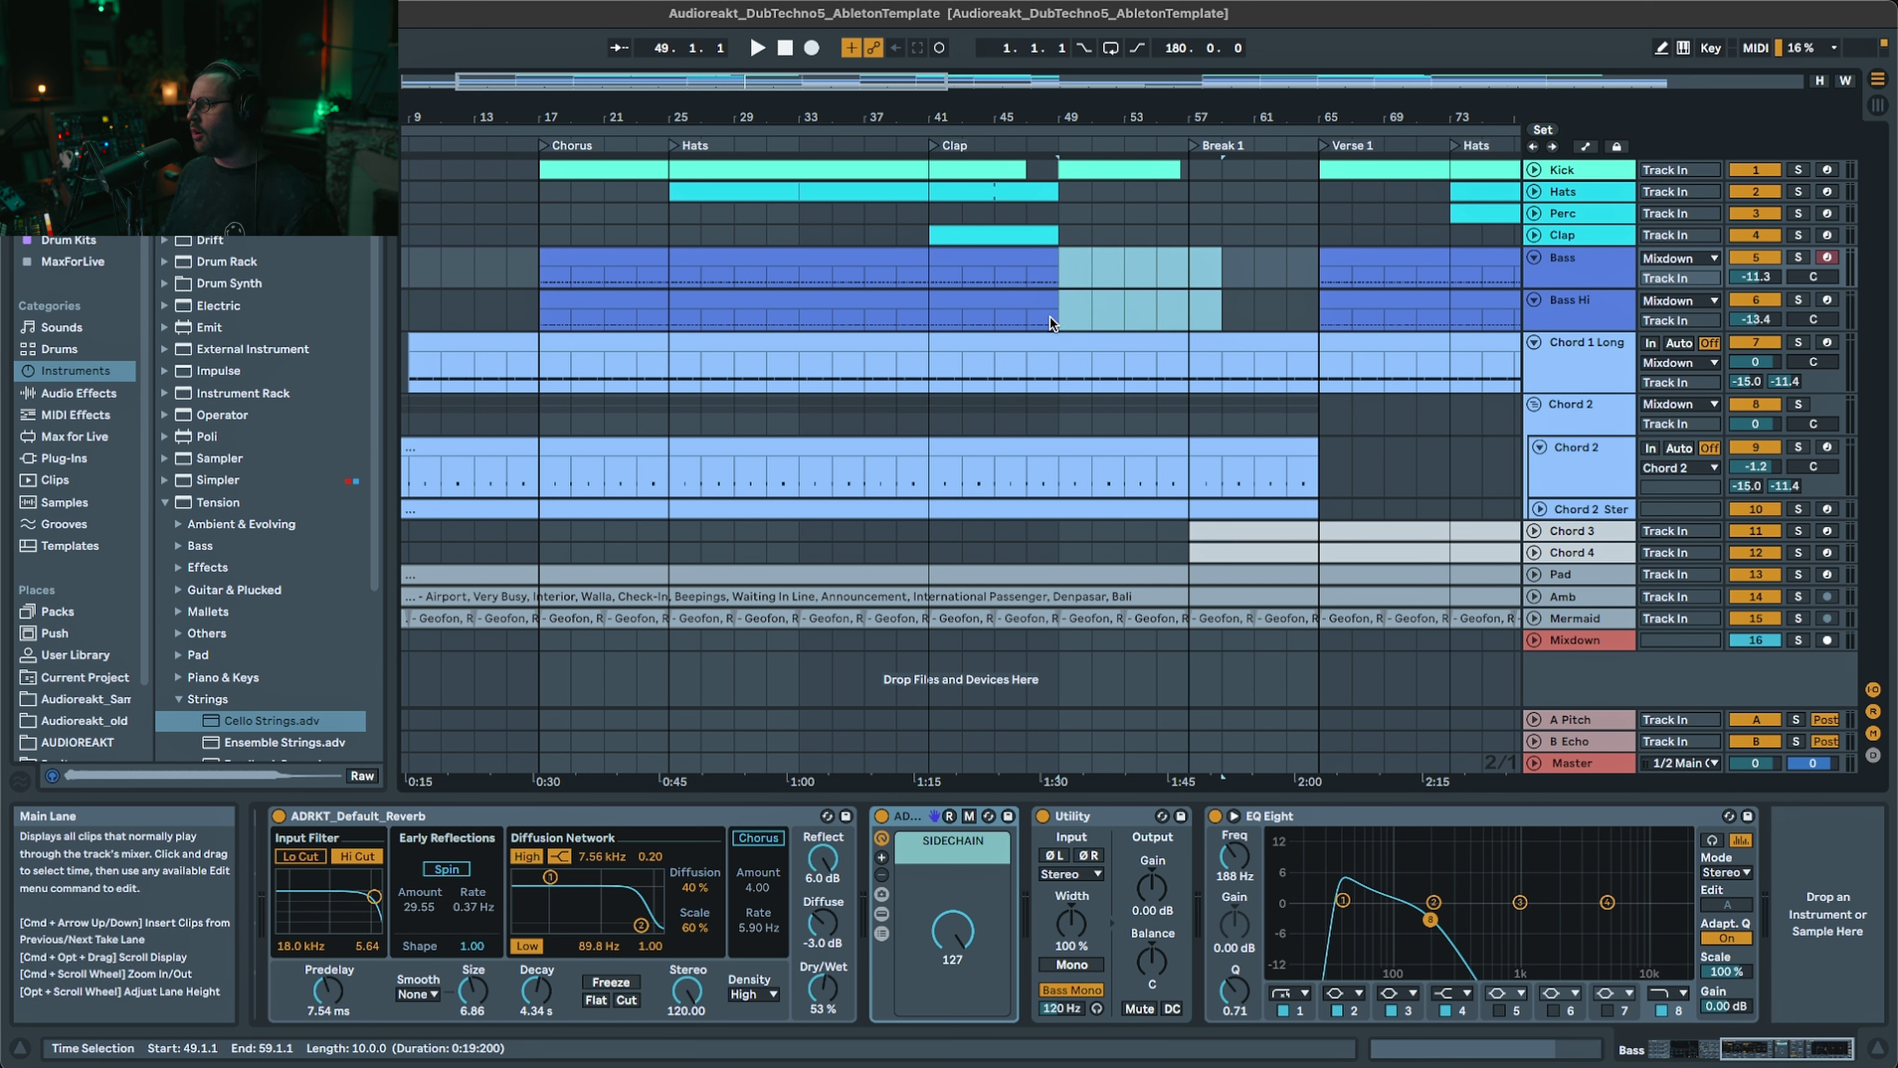
- Delete the selected bars from the Bass and Bass Hi tracks and play the arrangement from bar 45
key("Delete")
left_click(1004, 311)
key("space")
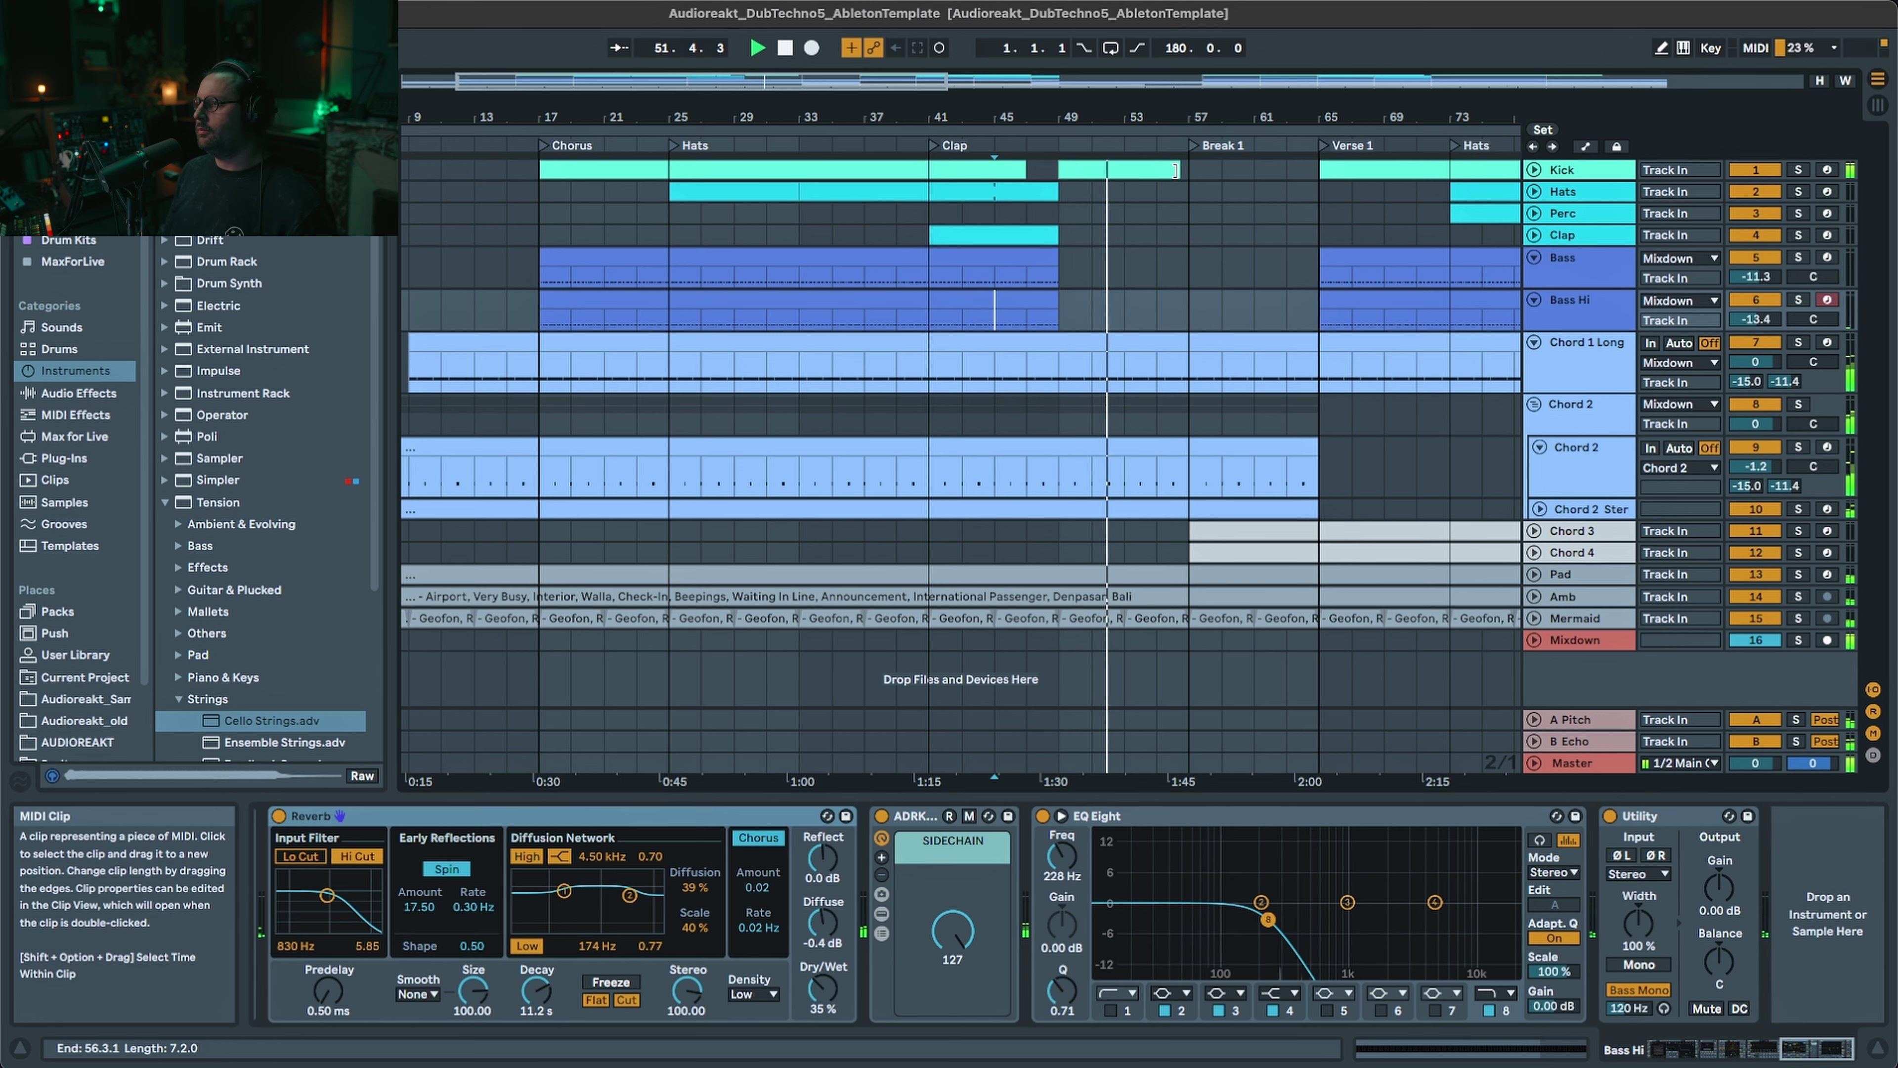
- Shorten the kick clip before Break 1 to end at bar 53, and undo both this trim and the bass deletion
left_click_drag(1175, 171, 1126, 171)
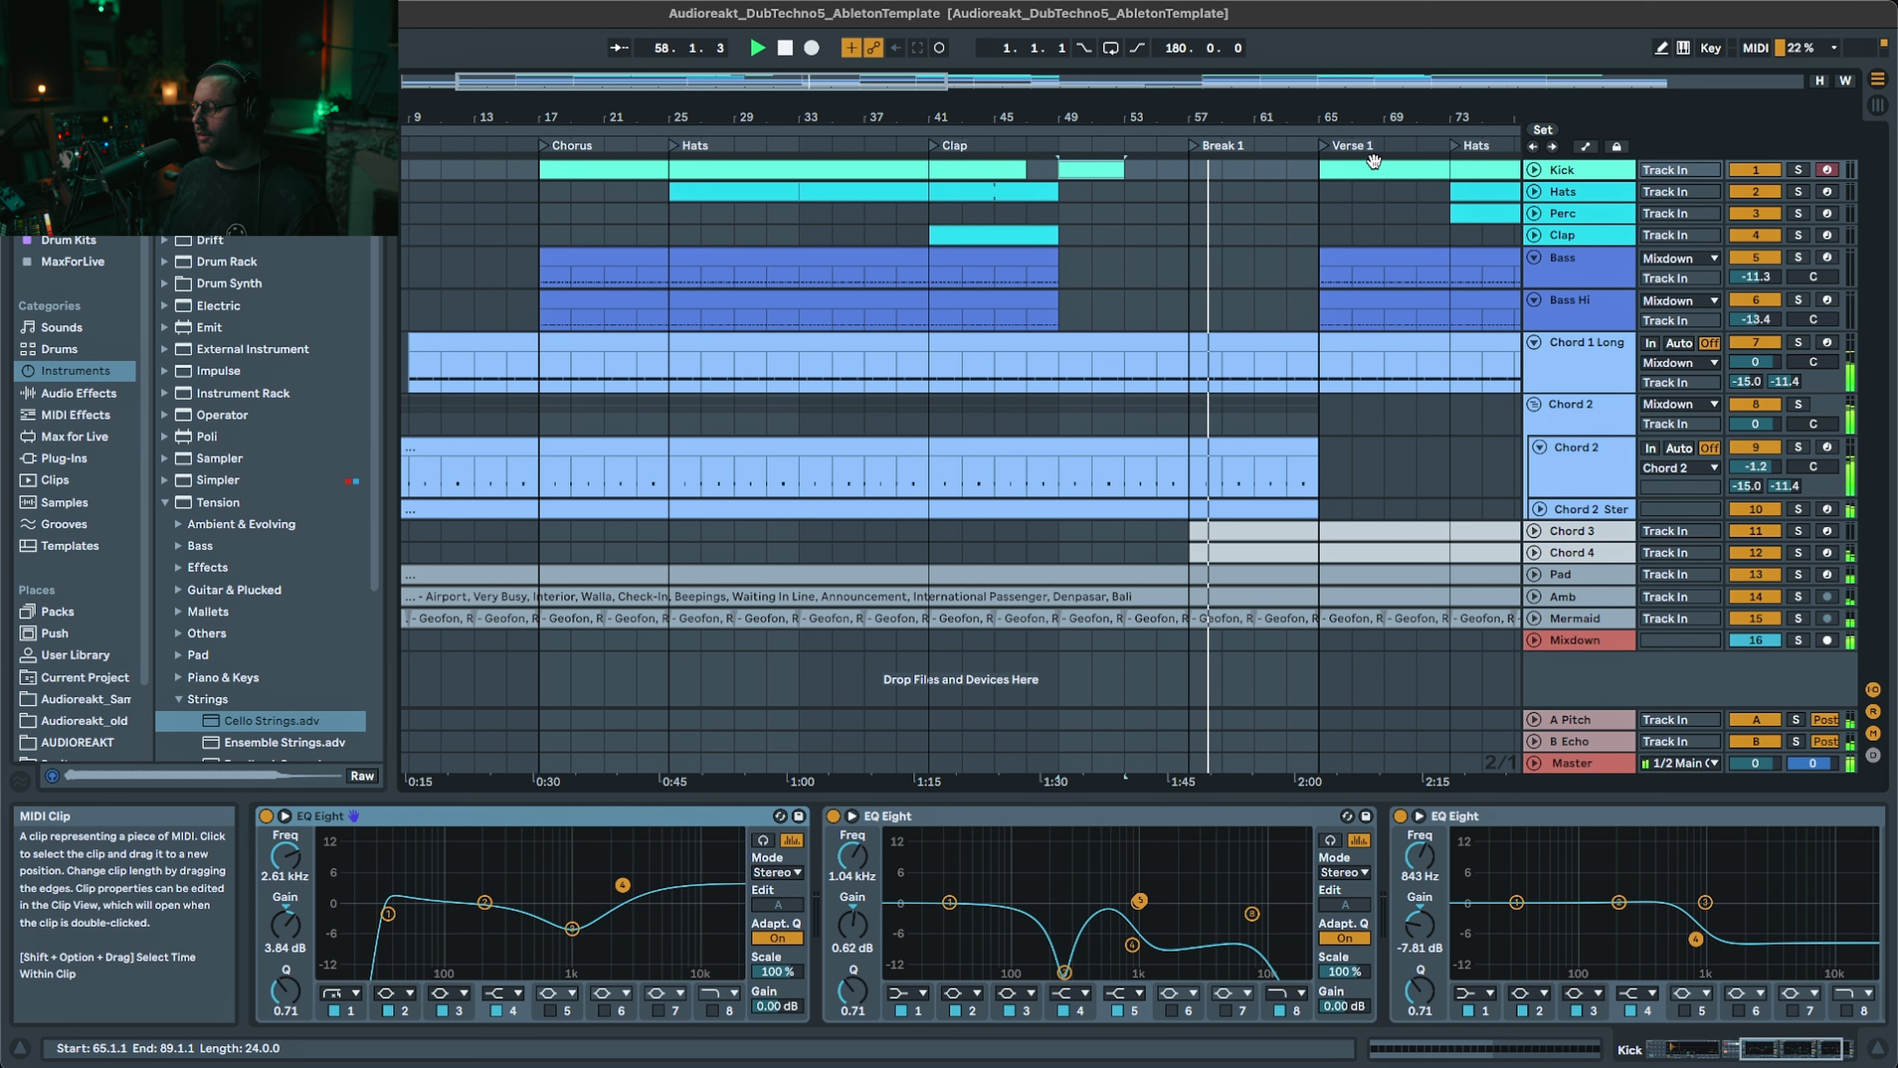
key("super+z")
key("super+z")
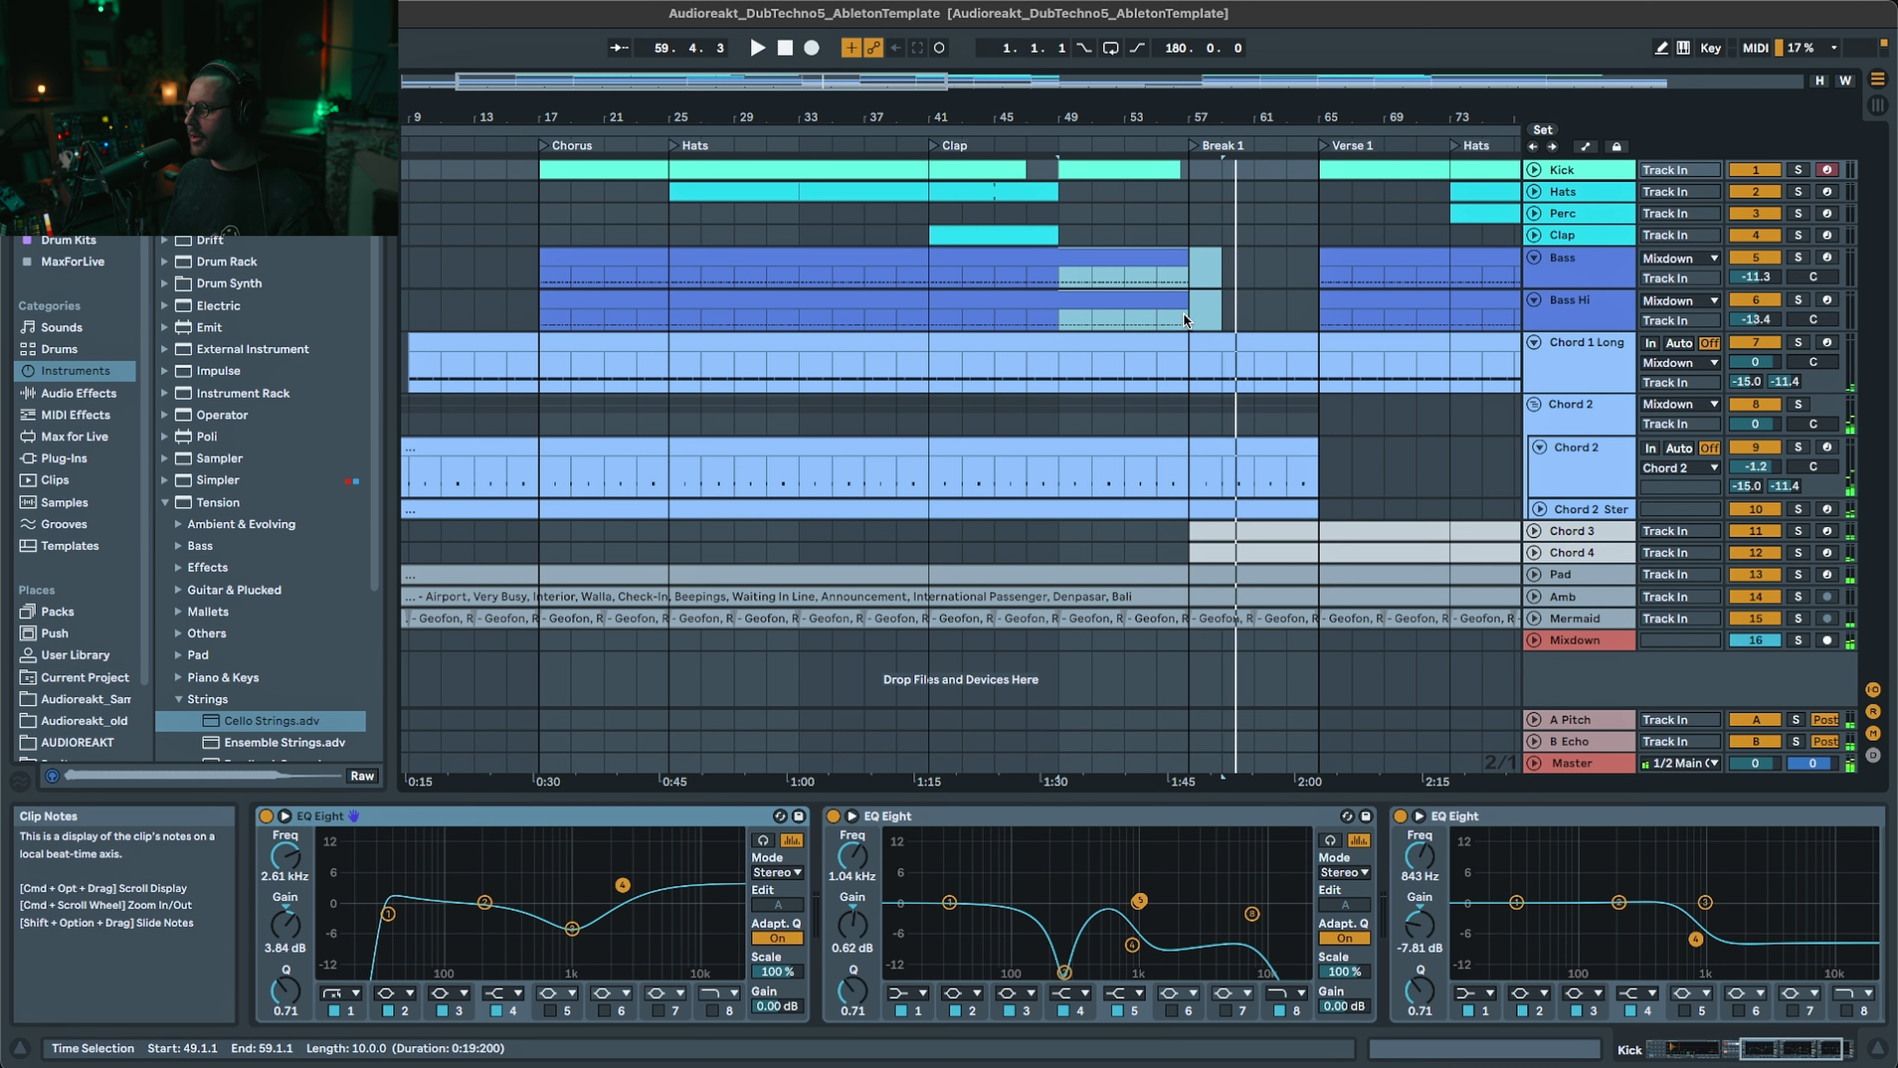
- Place the insert marker at the start of Break 1 (bar 57) and show the automation lanes around the break
left_click(1245, 302)
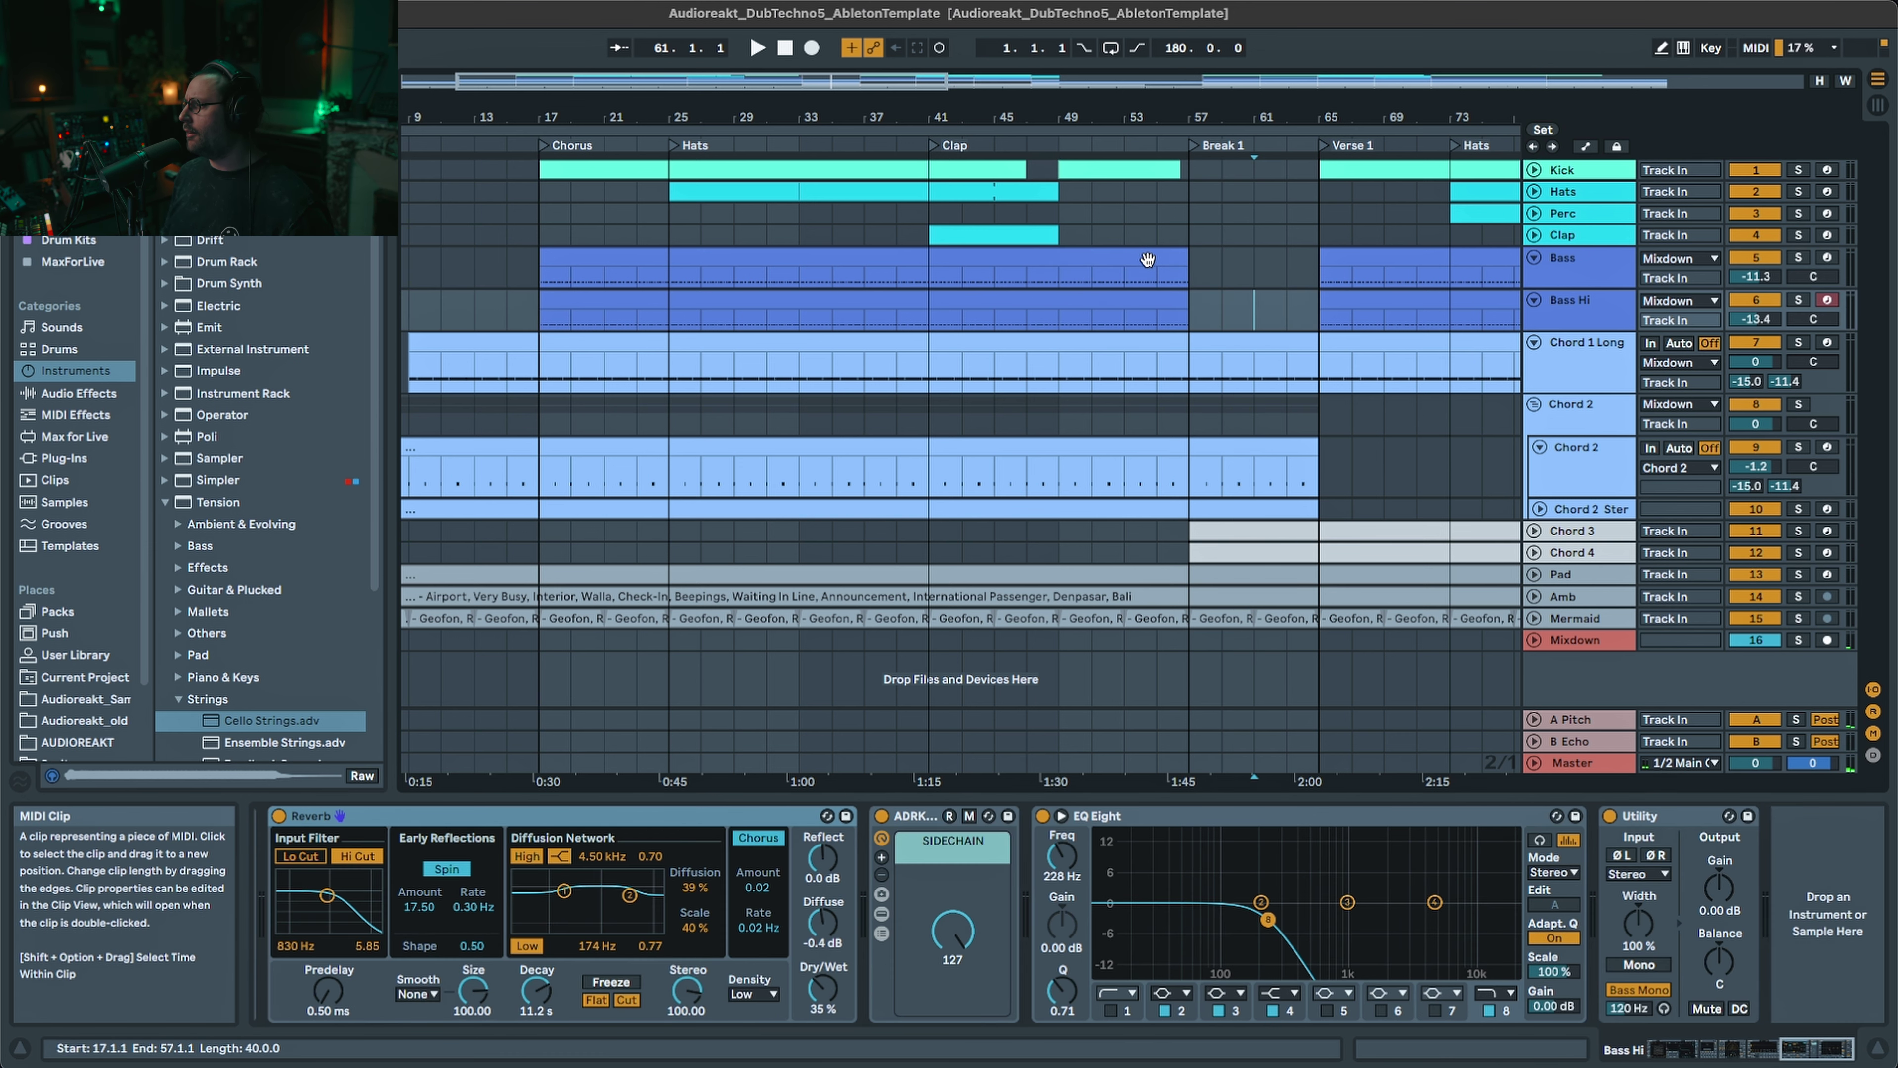
left_click(1181, 329)
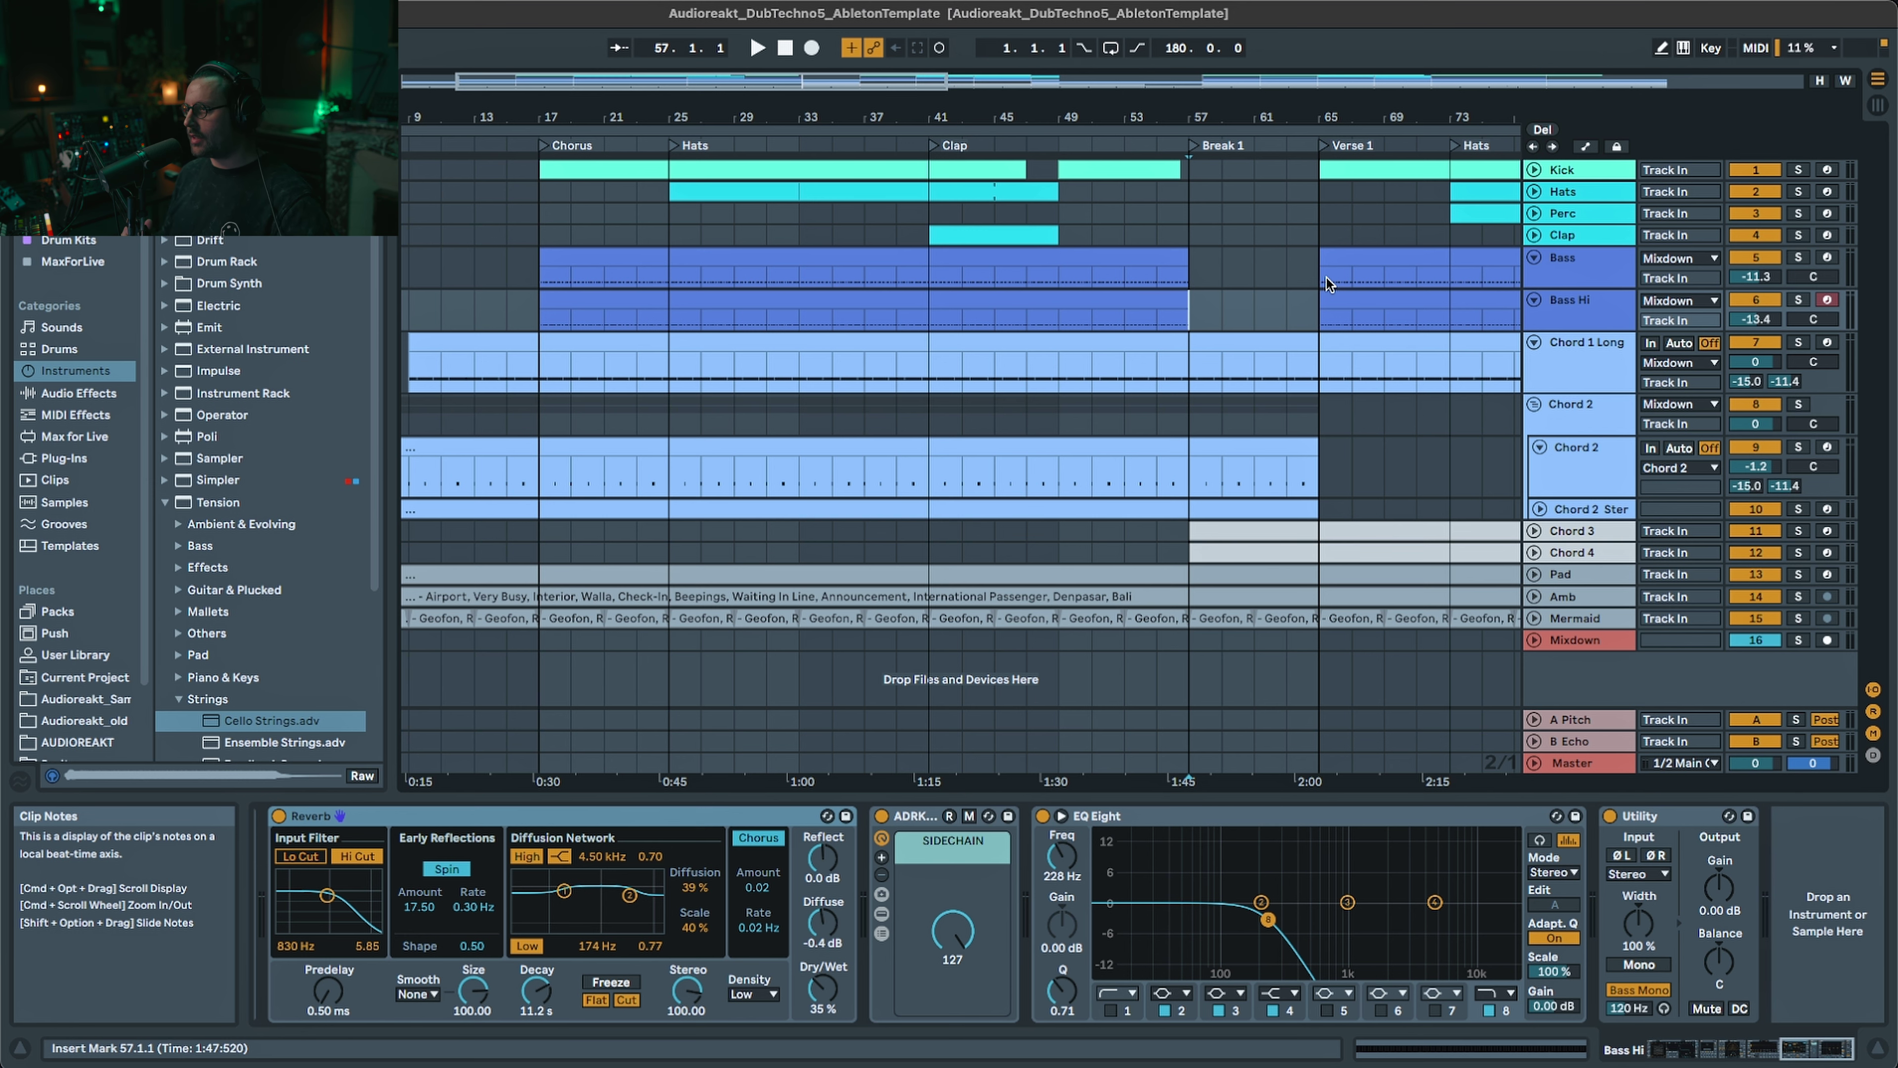
scroll(1186, 180, "up", 4)
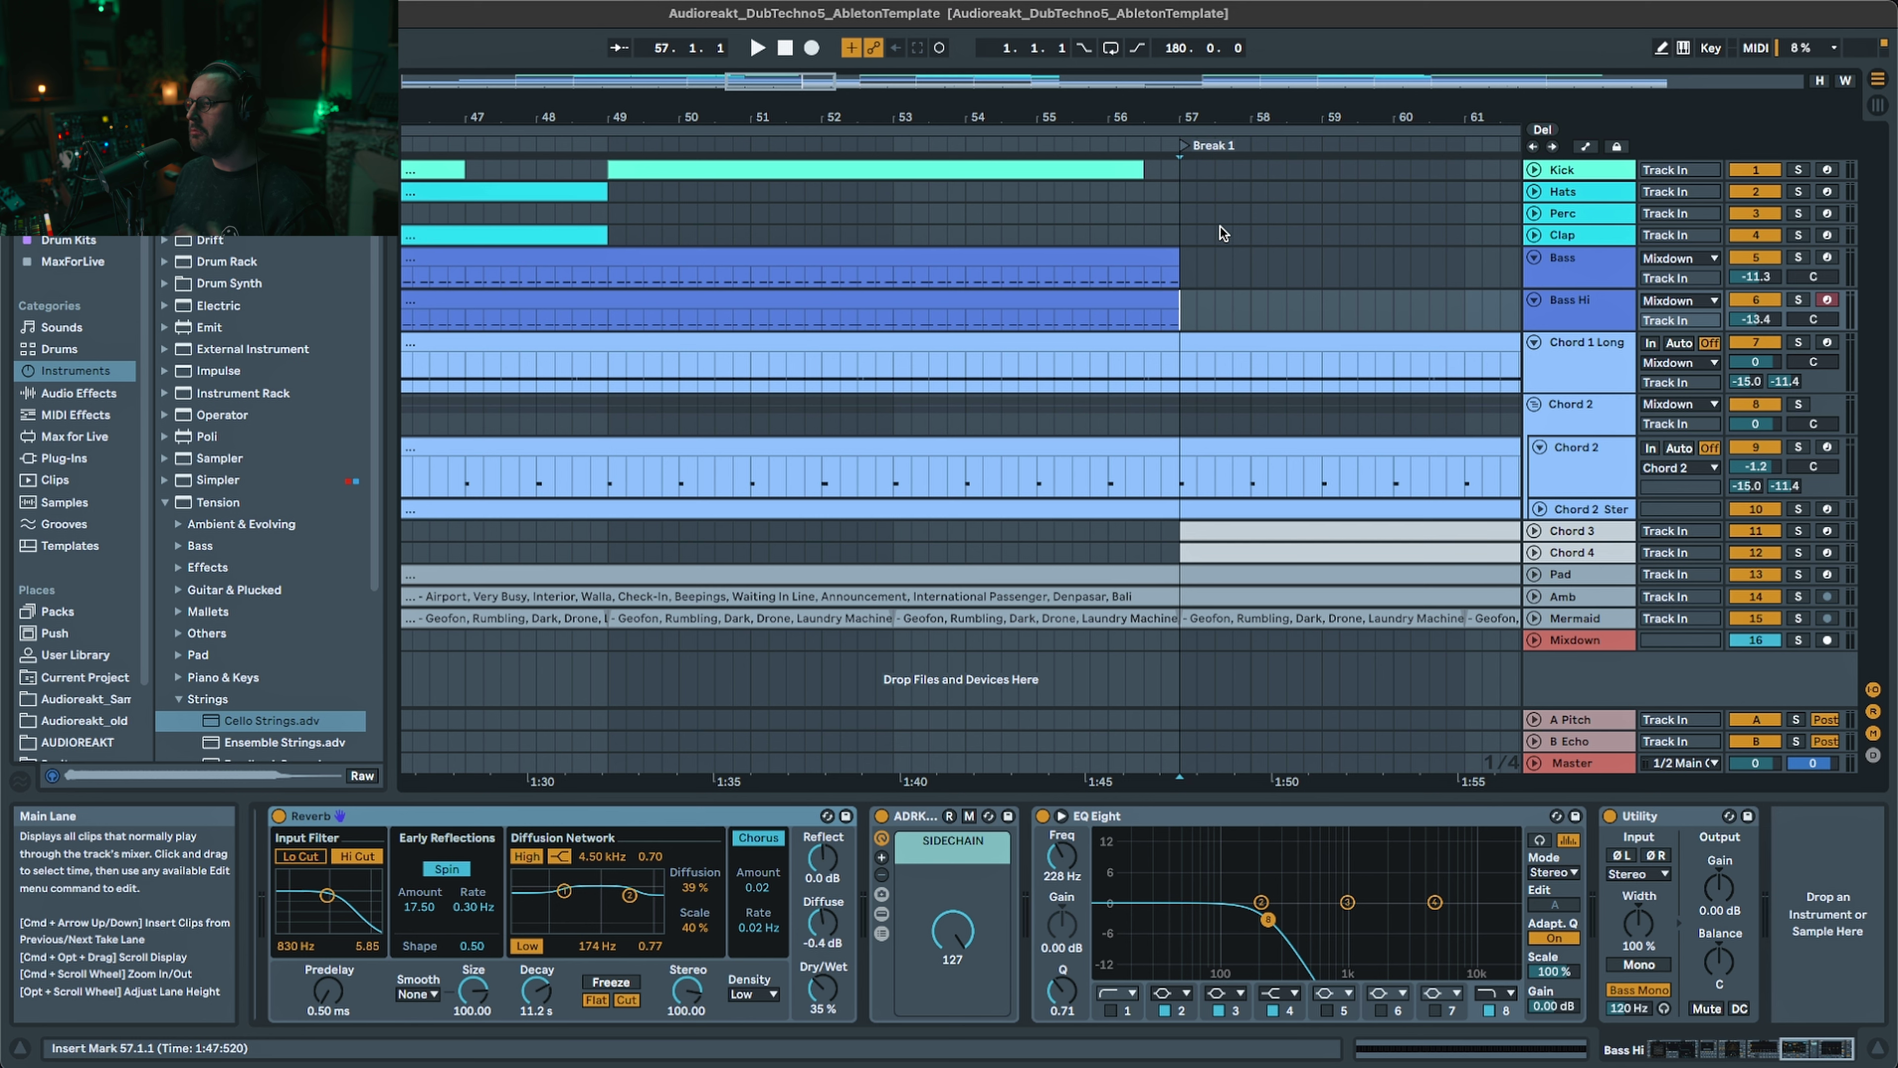
left_click_drag(813, 78, 813, 60)
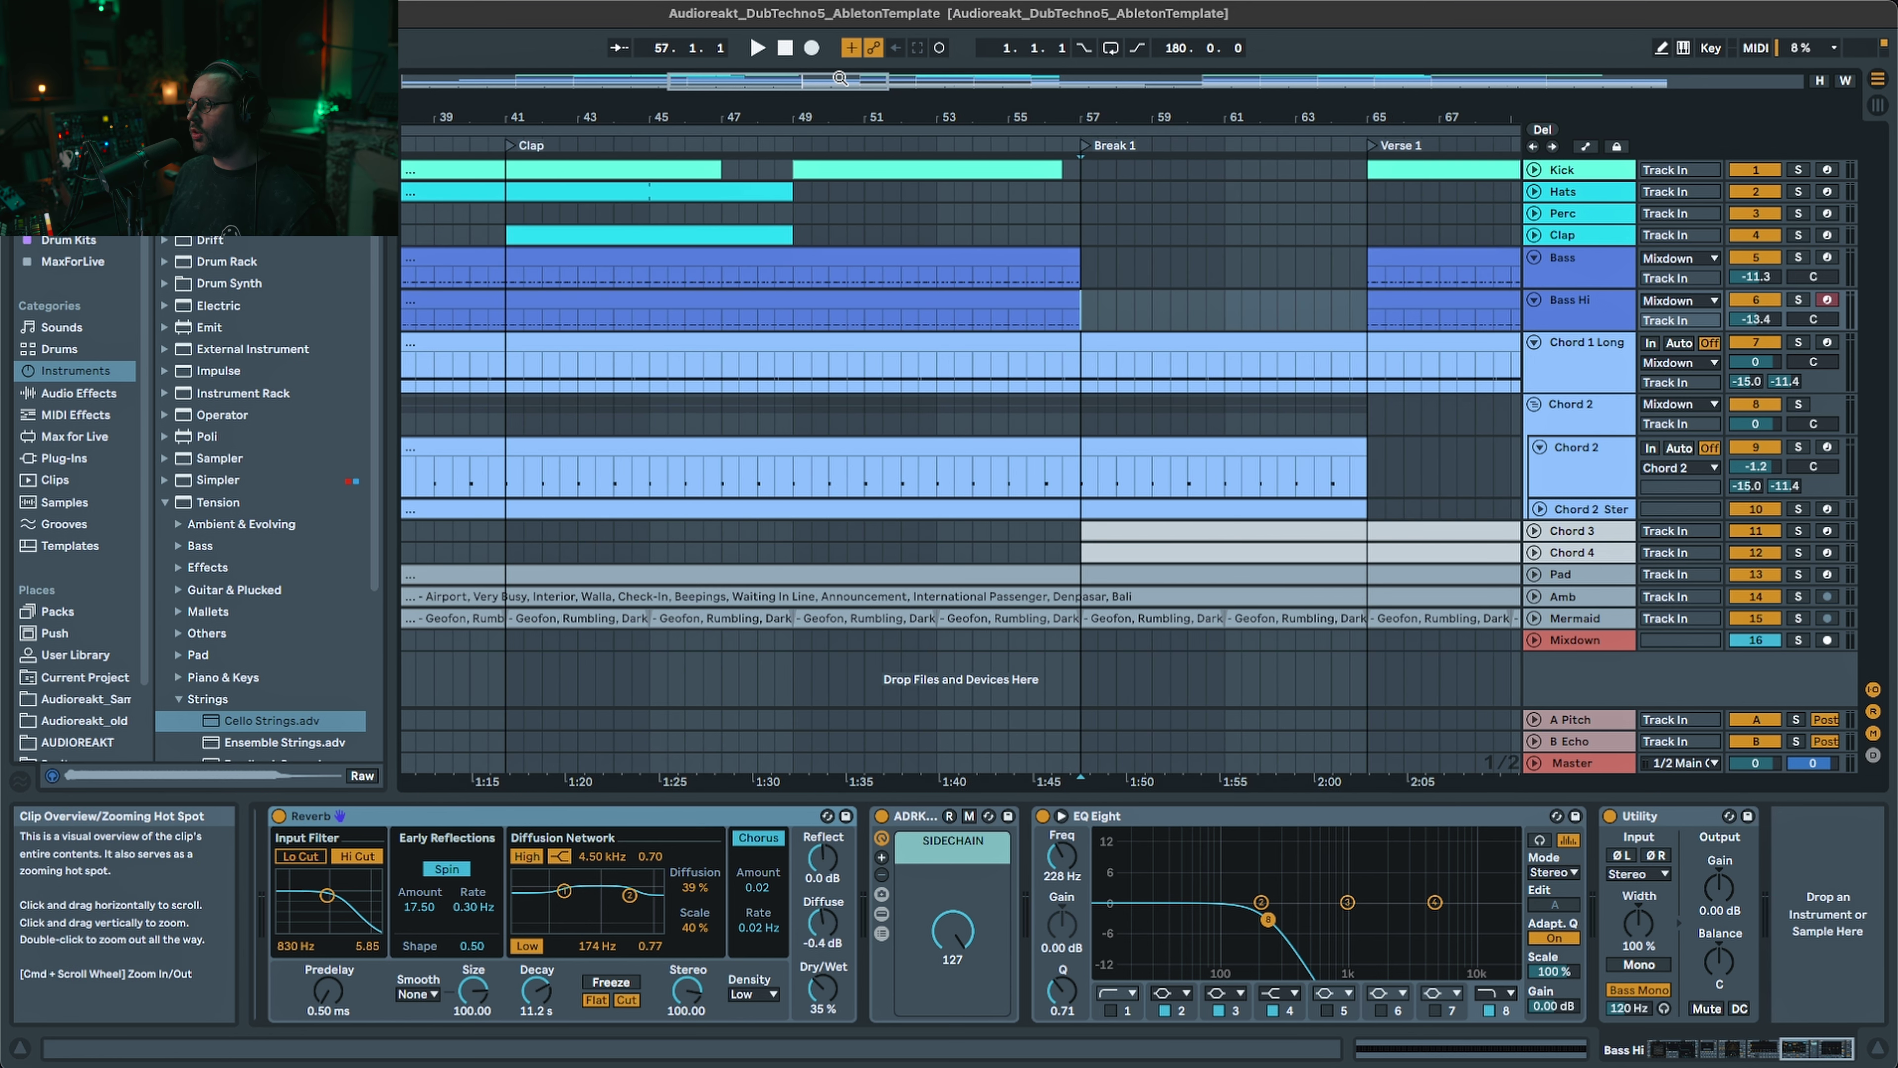
key("a")
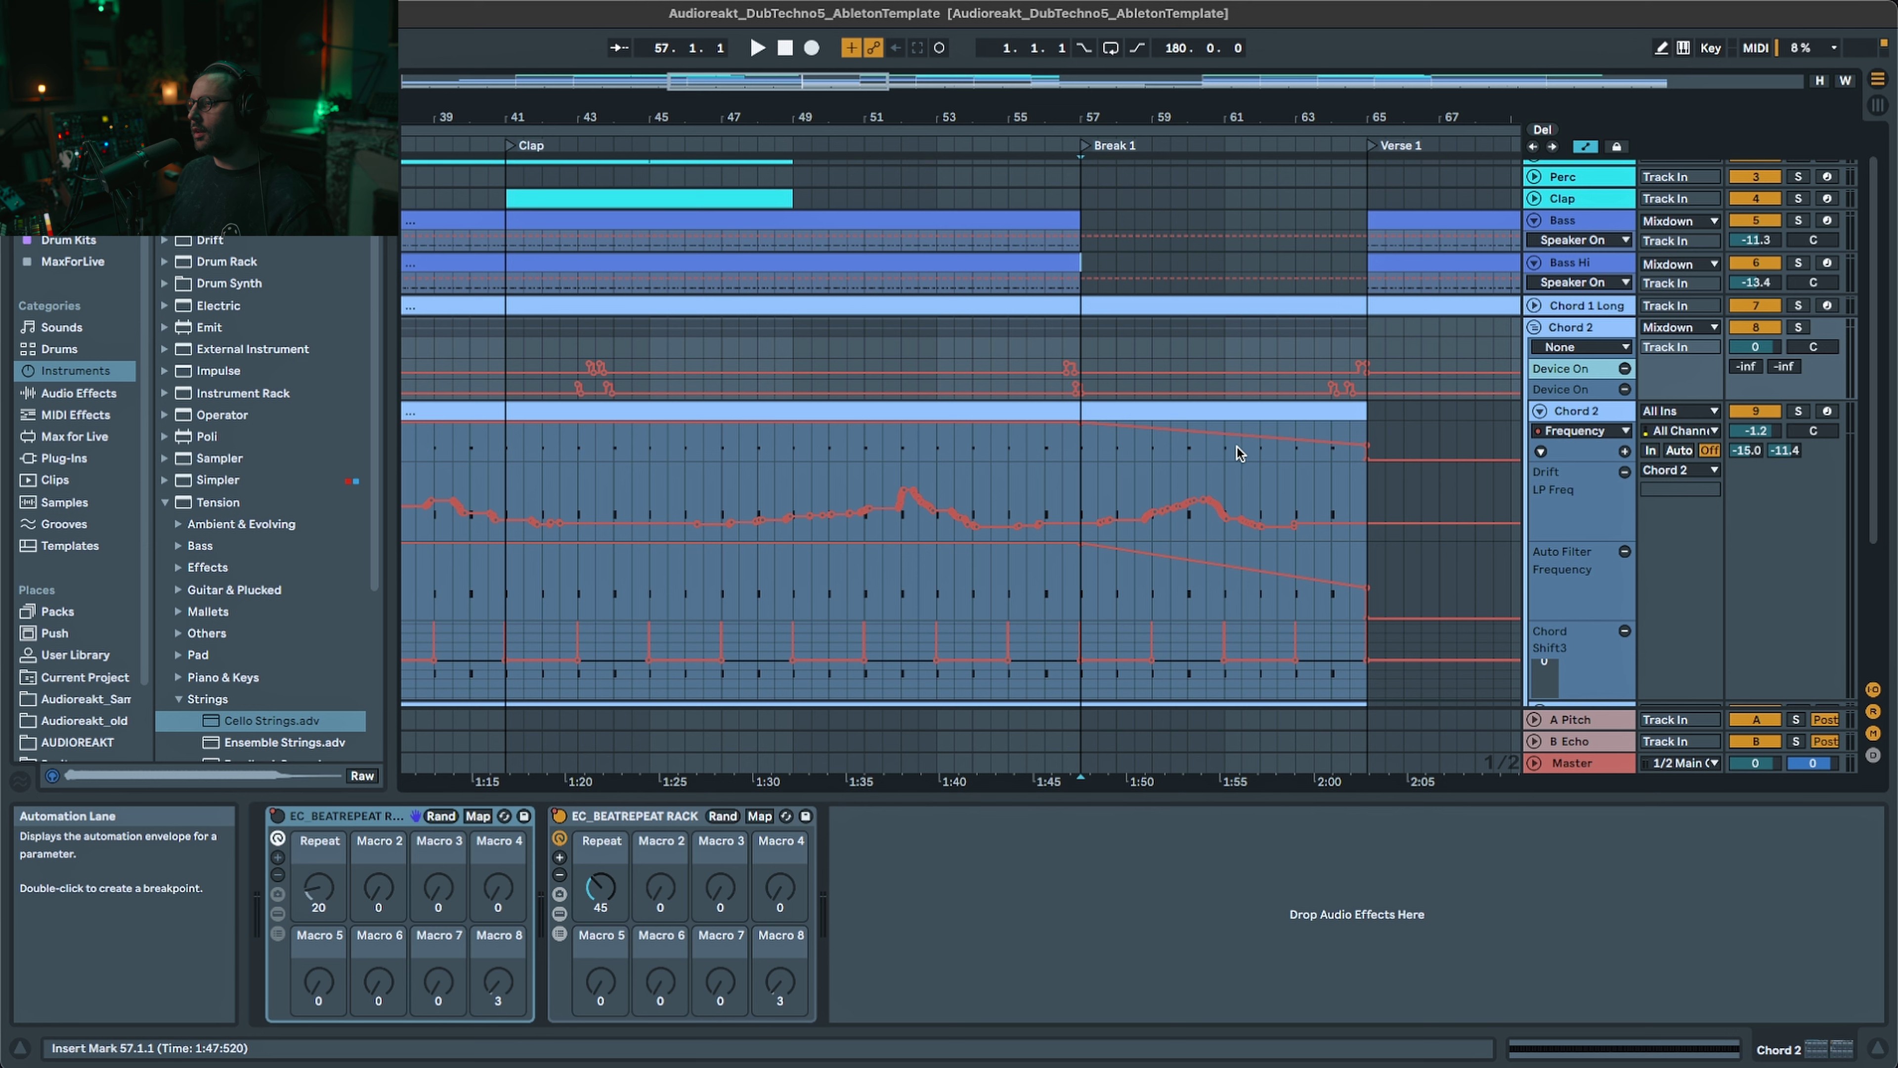
- Fold the Chord 2 track and its group, and unfold the Chord 3 and Chord 4 tracks
left_click(1539, 411)
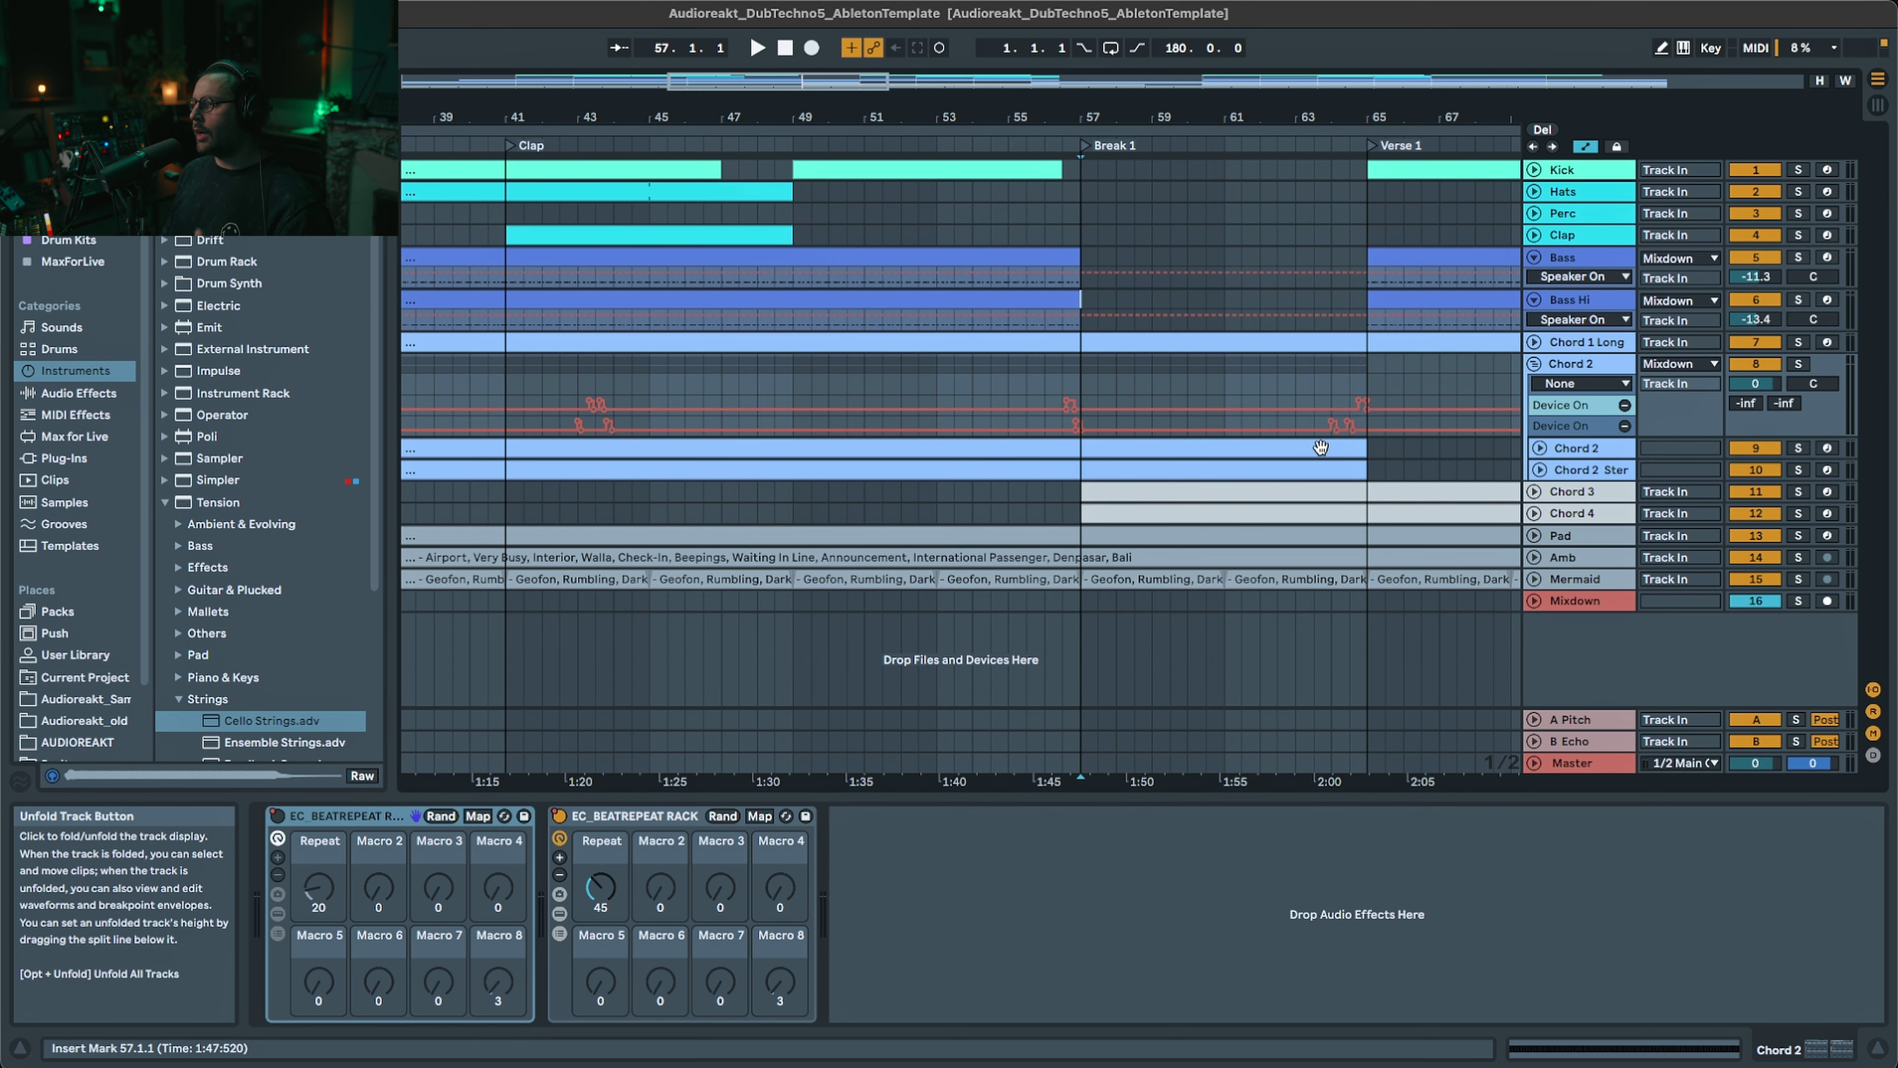
left_click(1533, 364)
left_click(1534, 386)
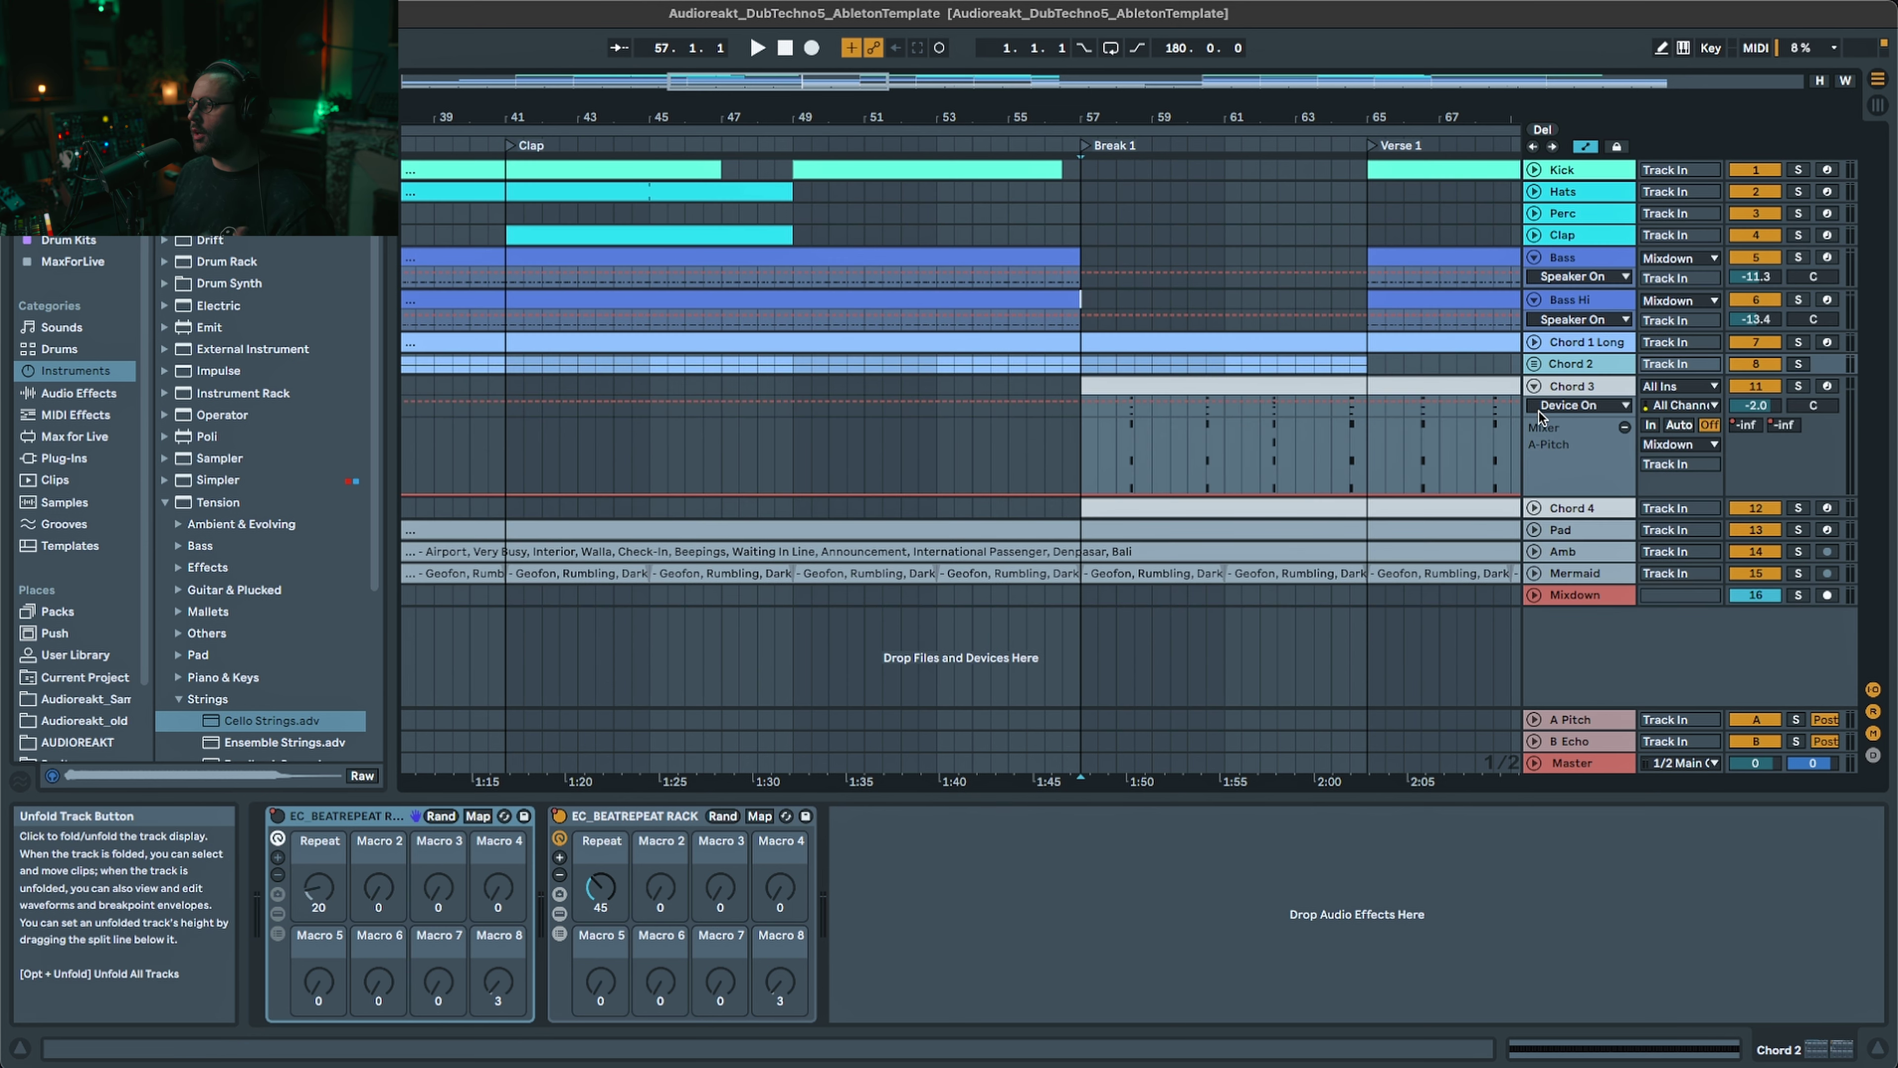
left_click(1533, 508)
- Play Break 1 from bar 57 into Verse 1 and fold the Chord 3 and Chord 4 tracks
left_click_drag(991, 117, 991, 98)
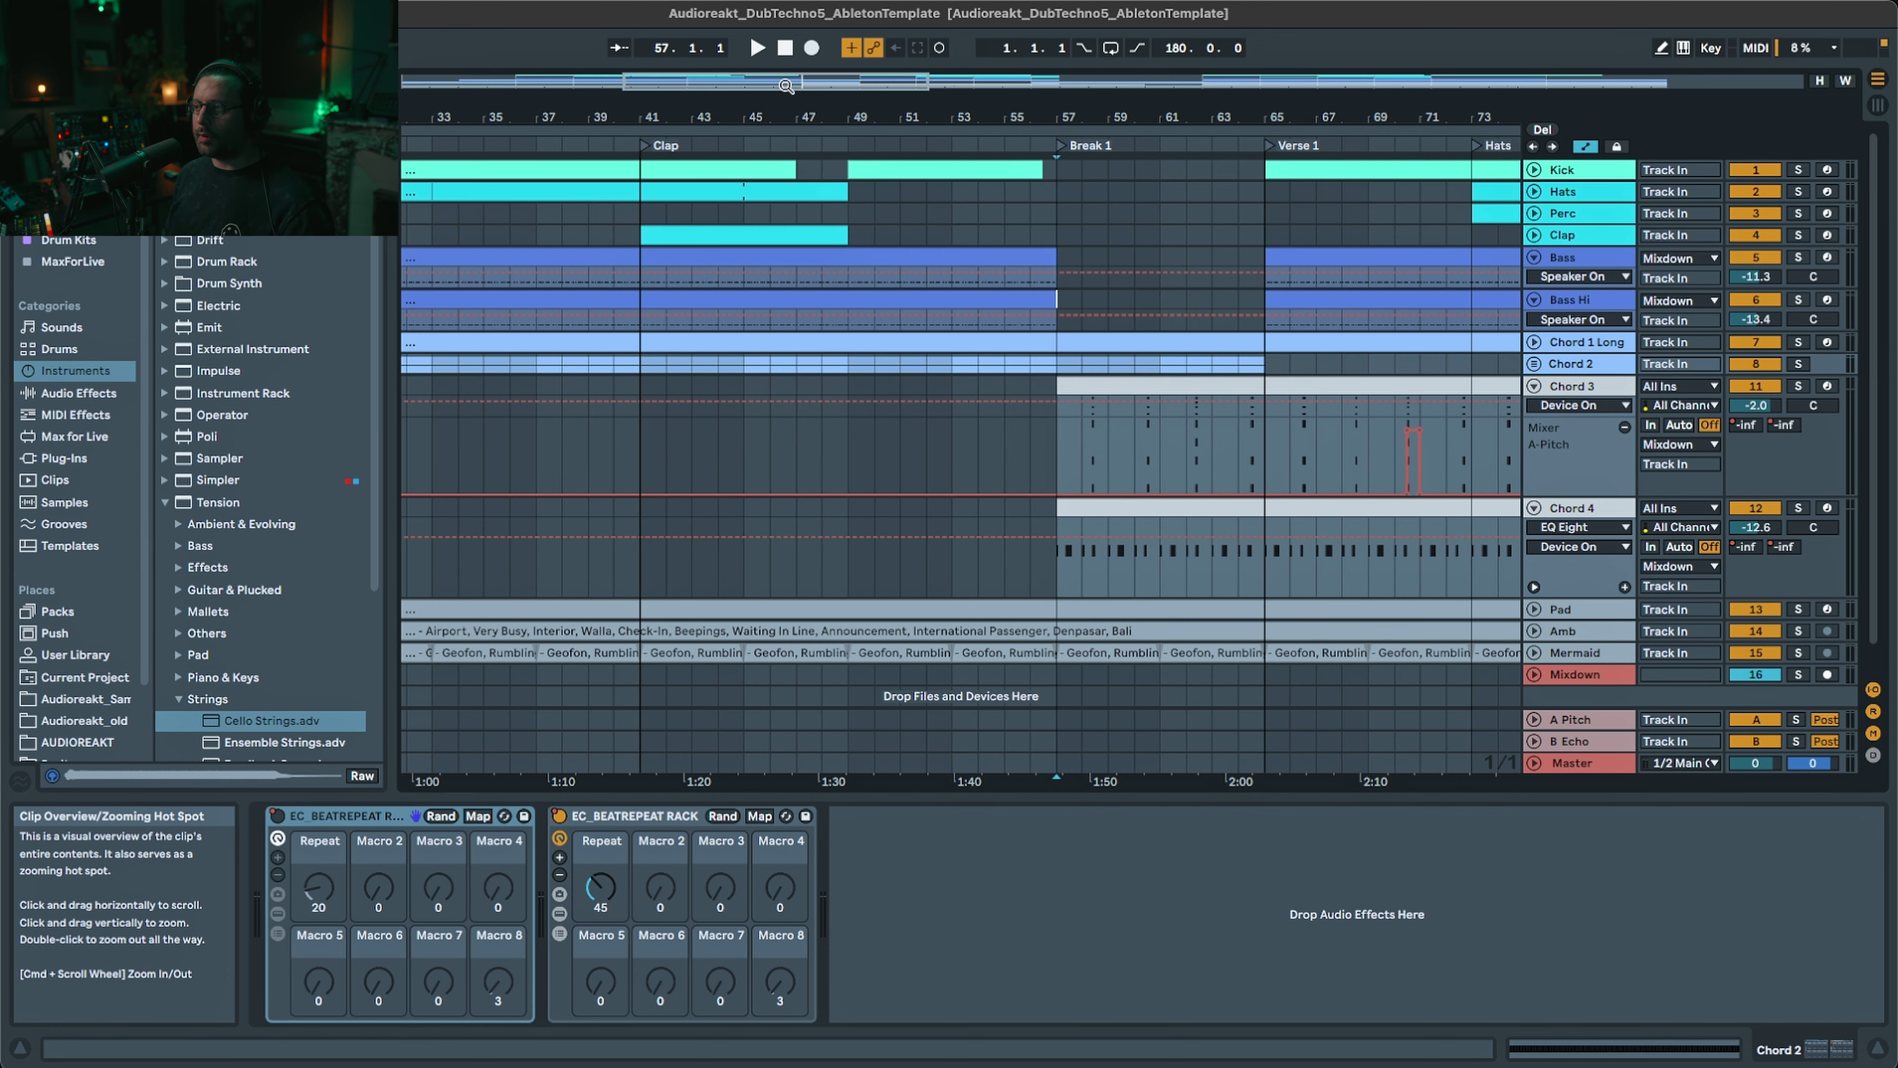
left_click(1060, 463)
key("space")
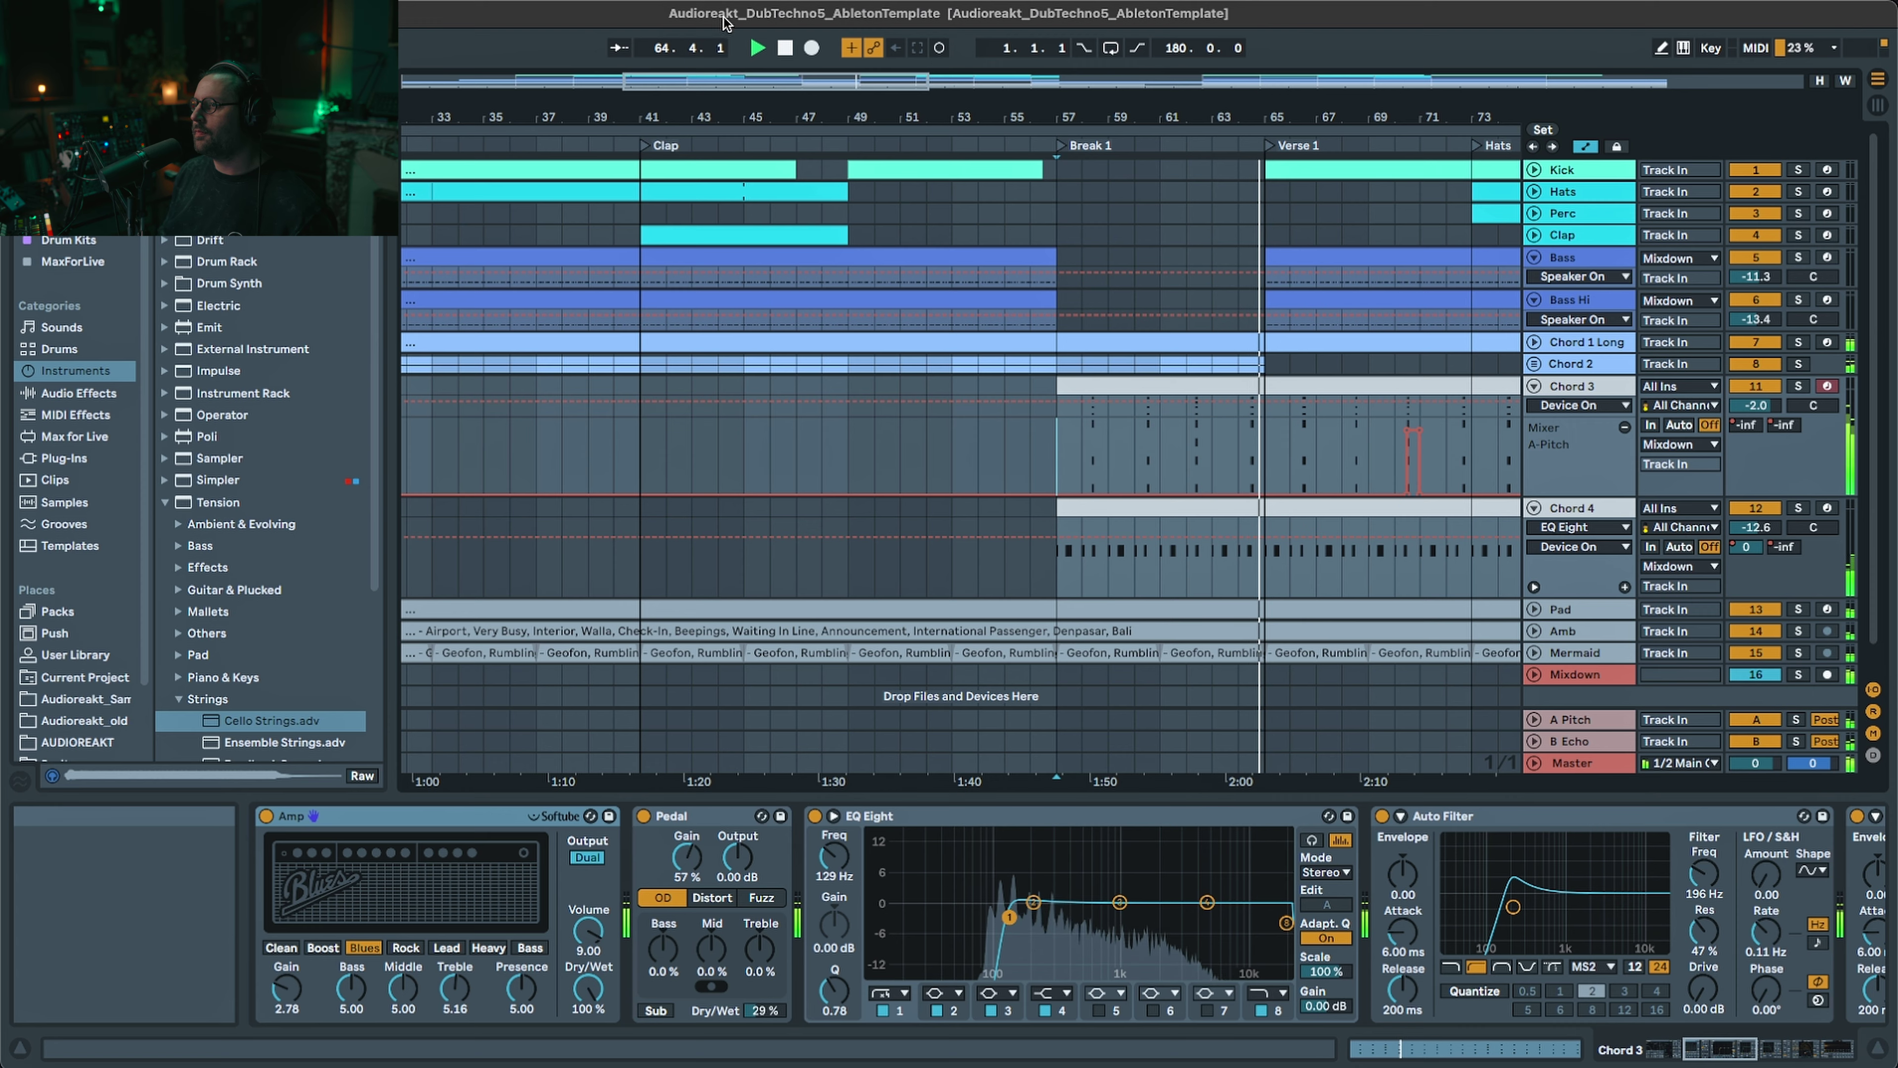
left_click_drag(762, 81, 915, 81)
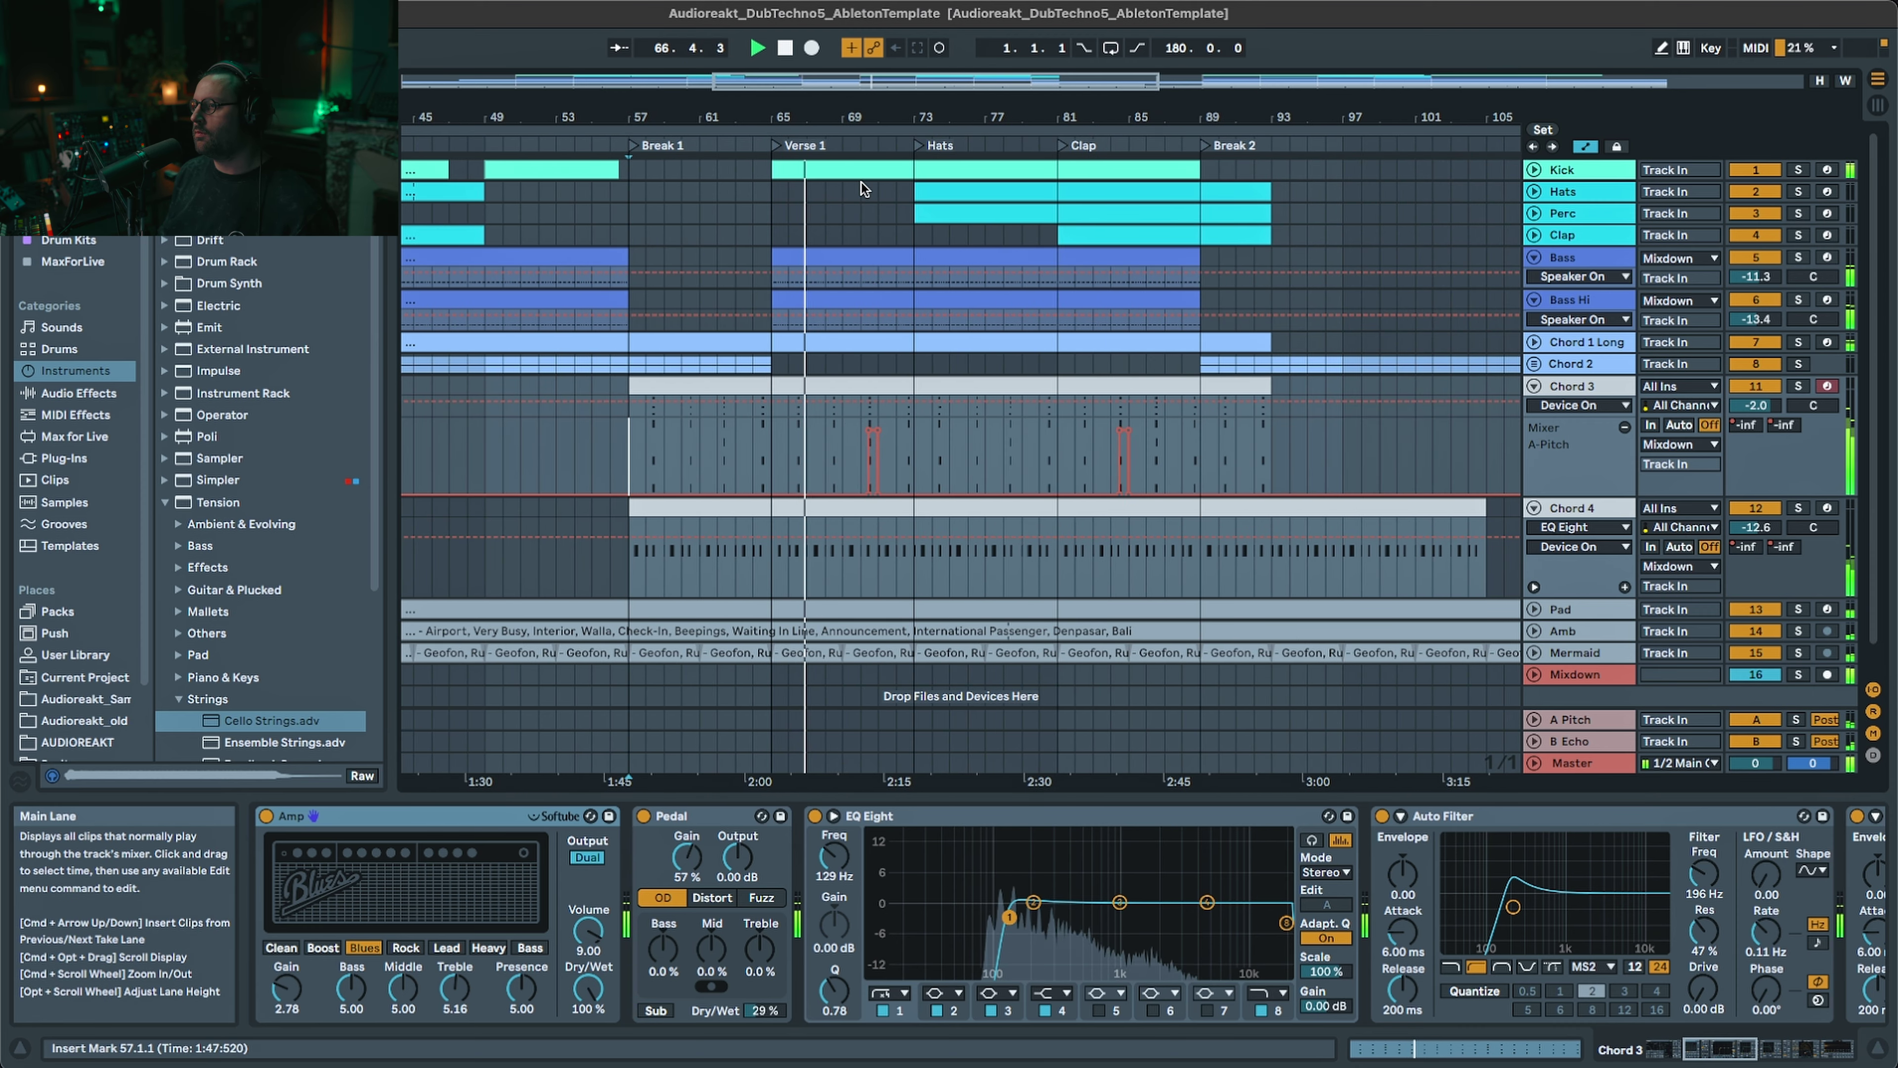
left_click(1534, 386)
left_click(1534, 408)
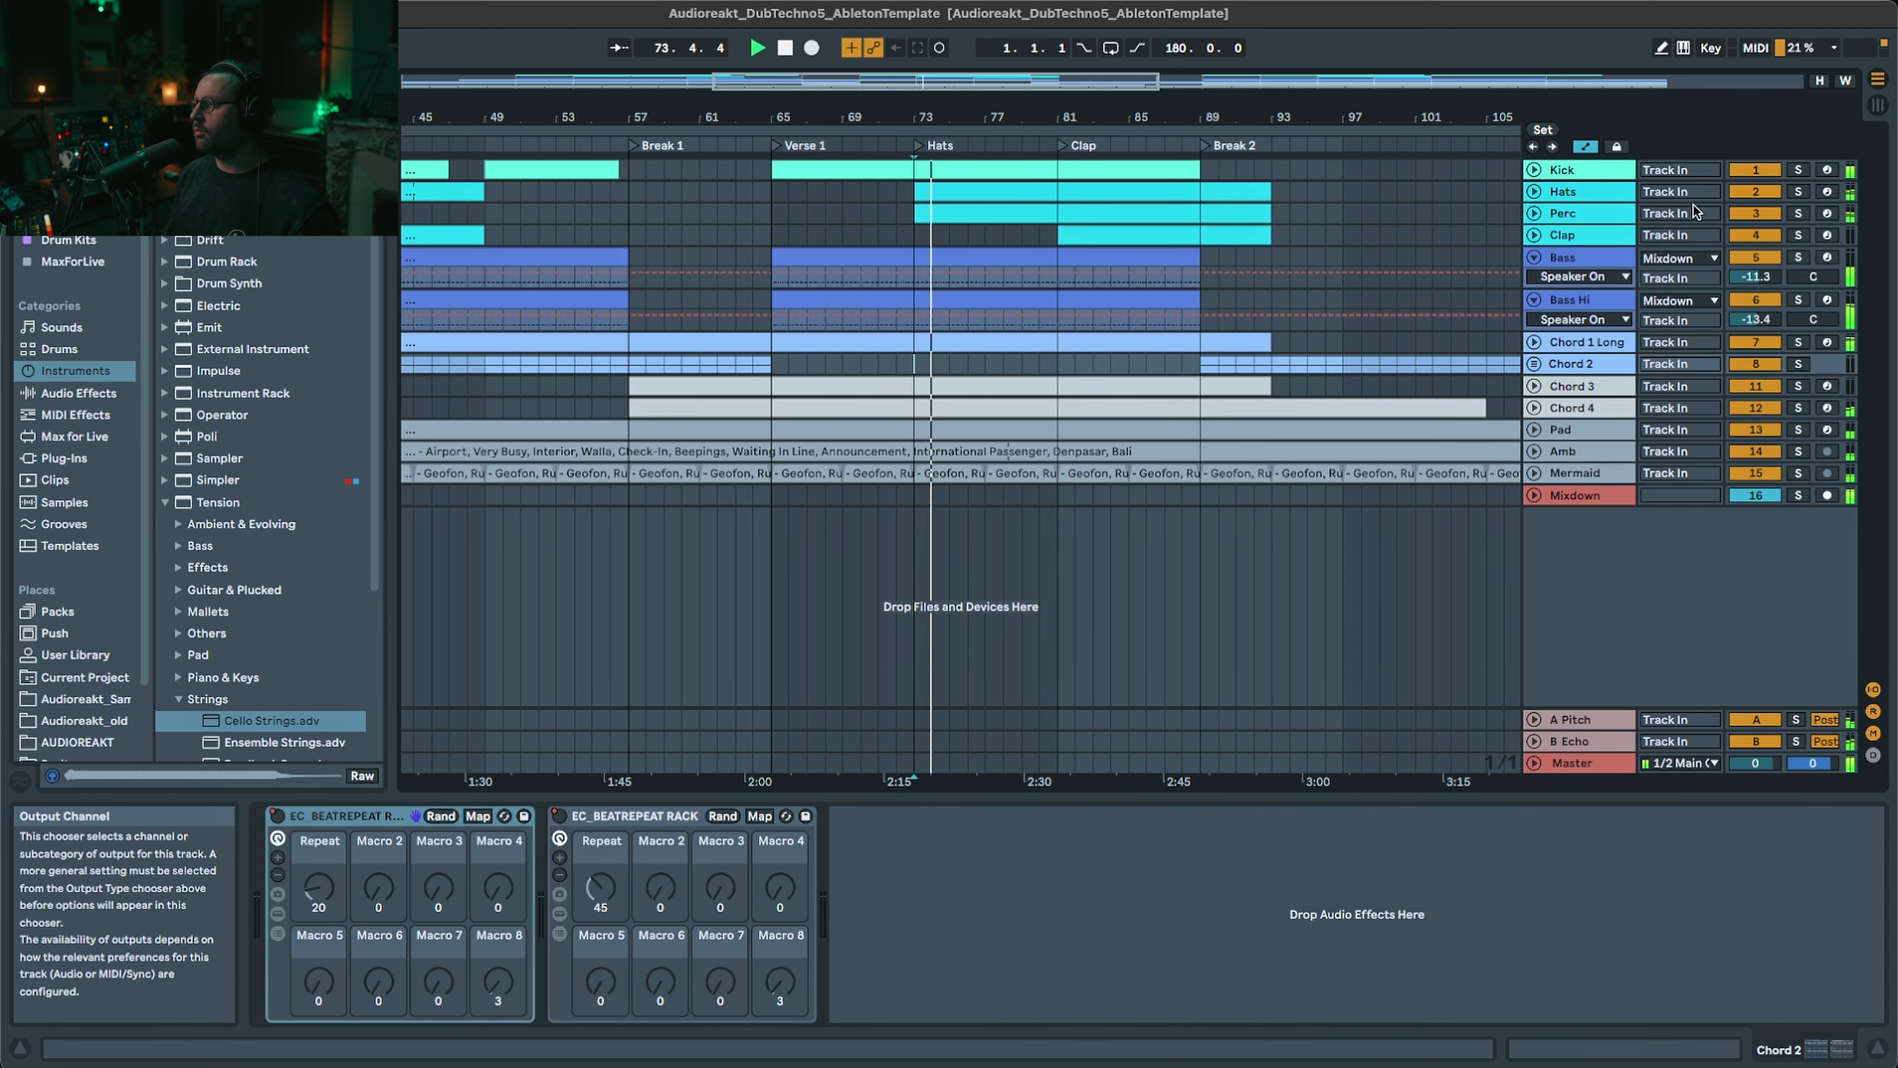
- Stop playback, unfold the Hats and Perc tracks, and compare their clips between Verse 1 and the section after Chorus 2
left_click_drag(1082, 81, 786, 54)
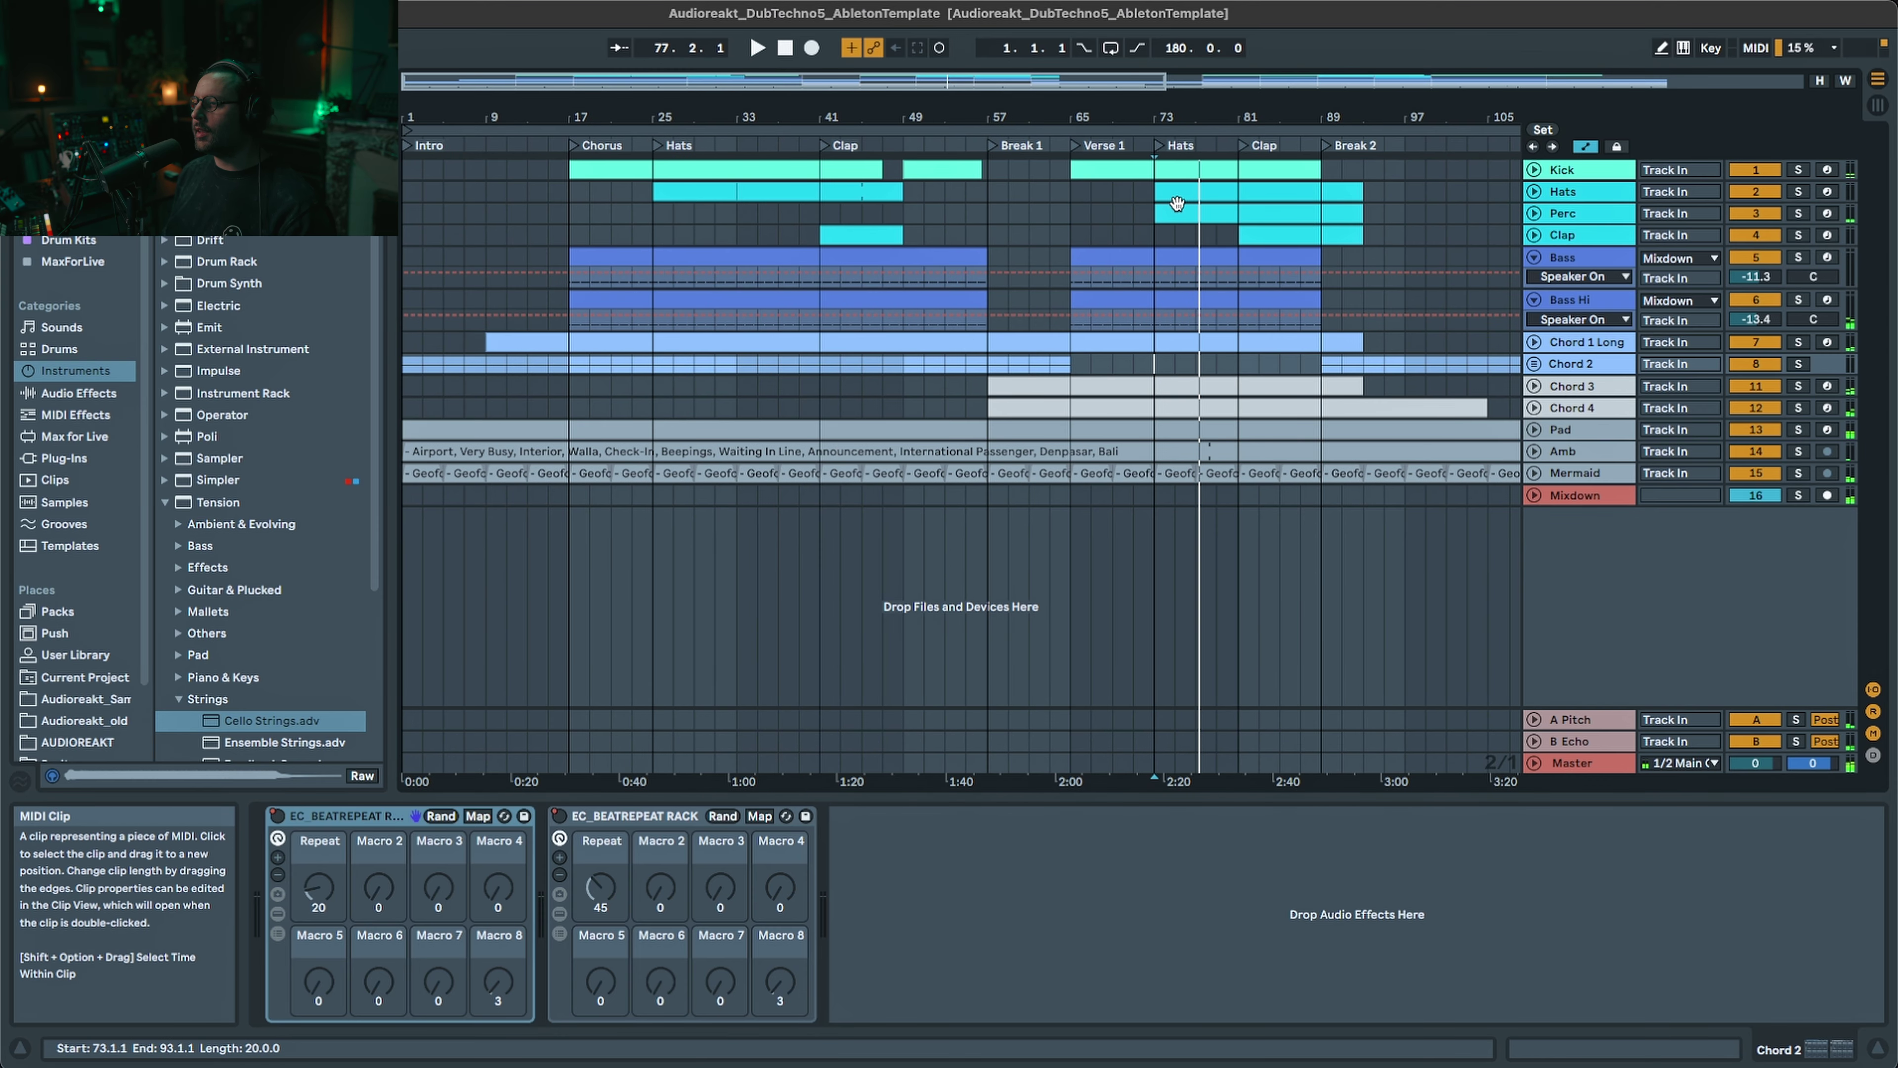
left_click(1533, 191)
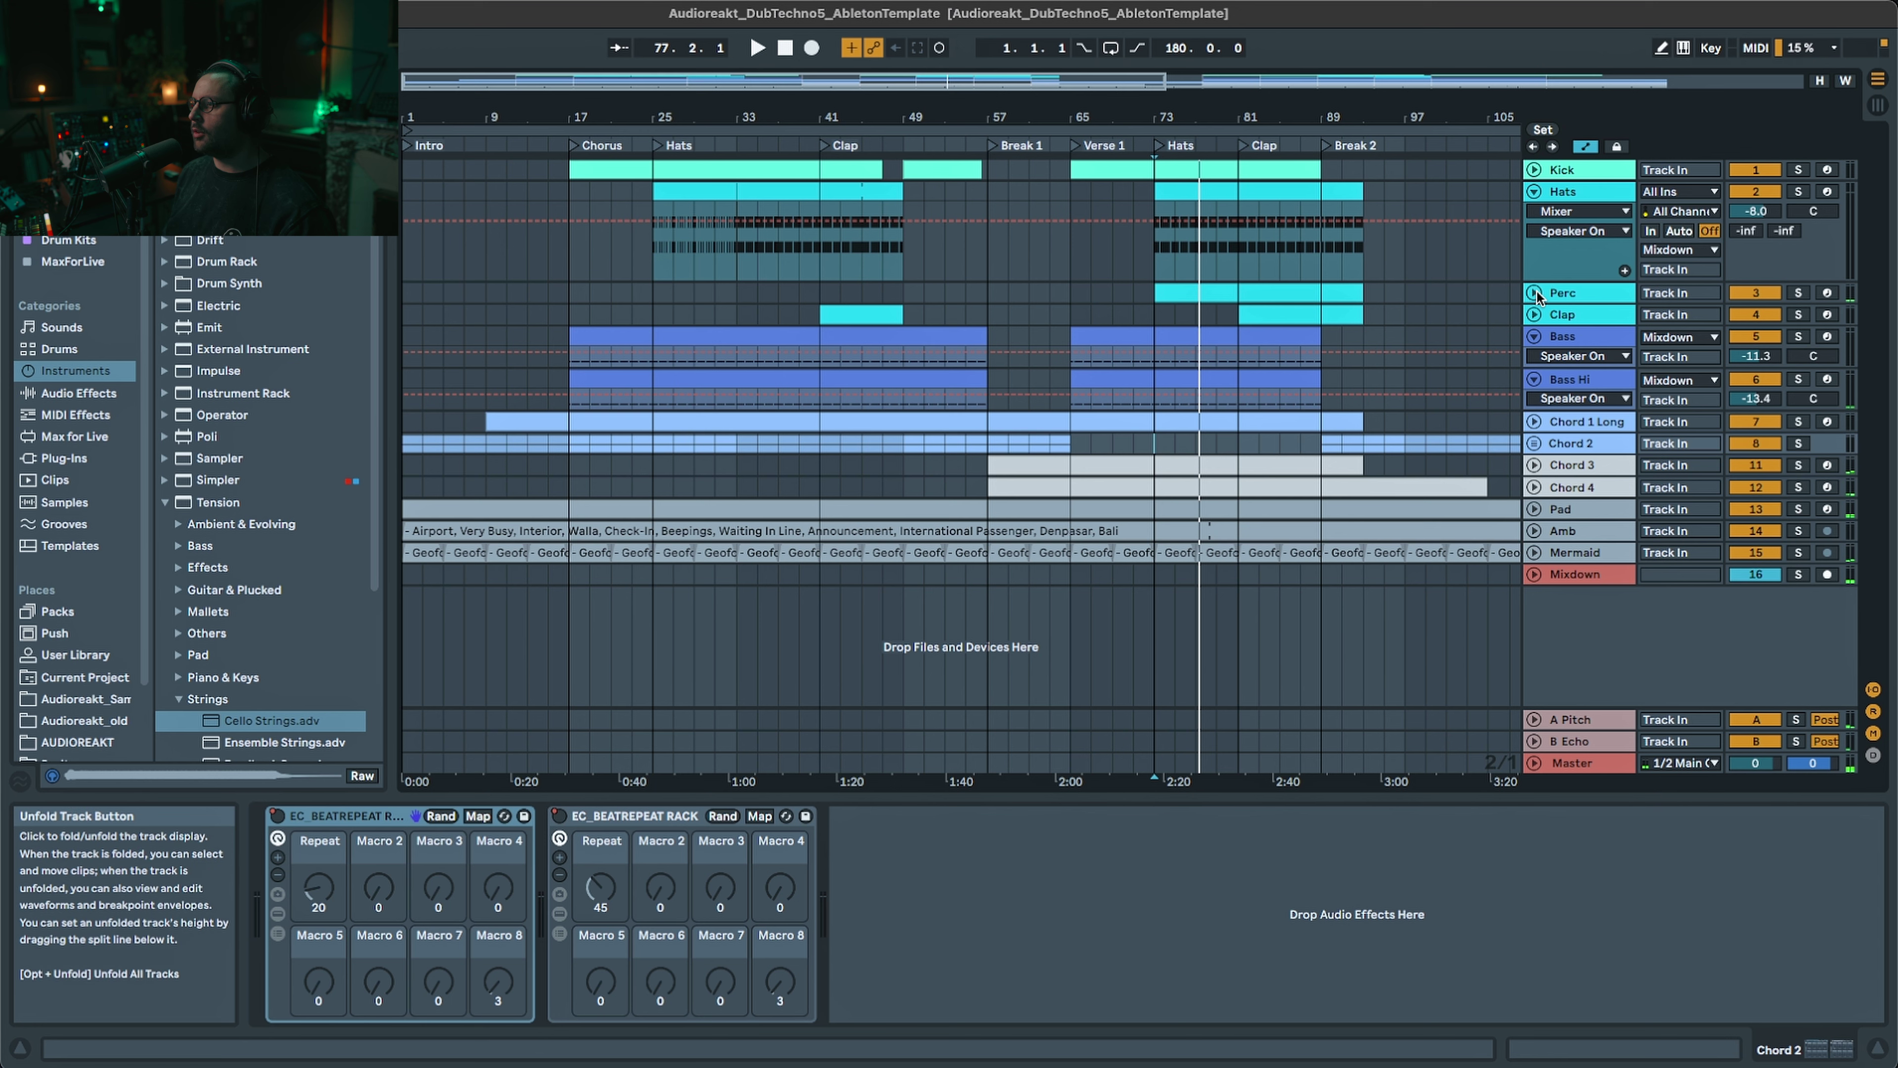
left_click(1534, 292)
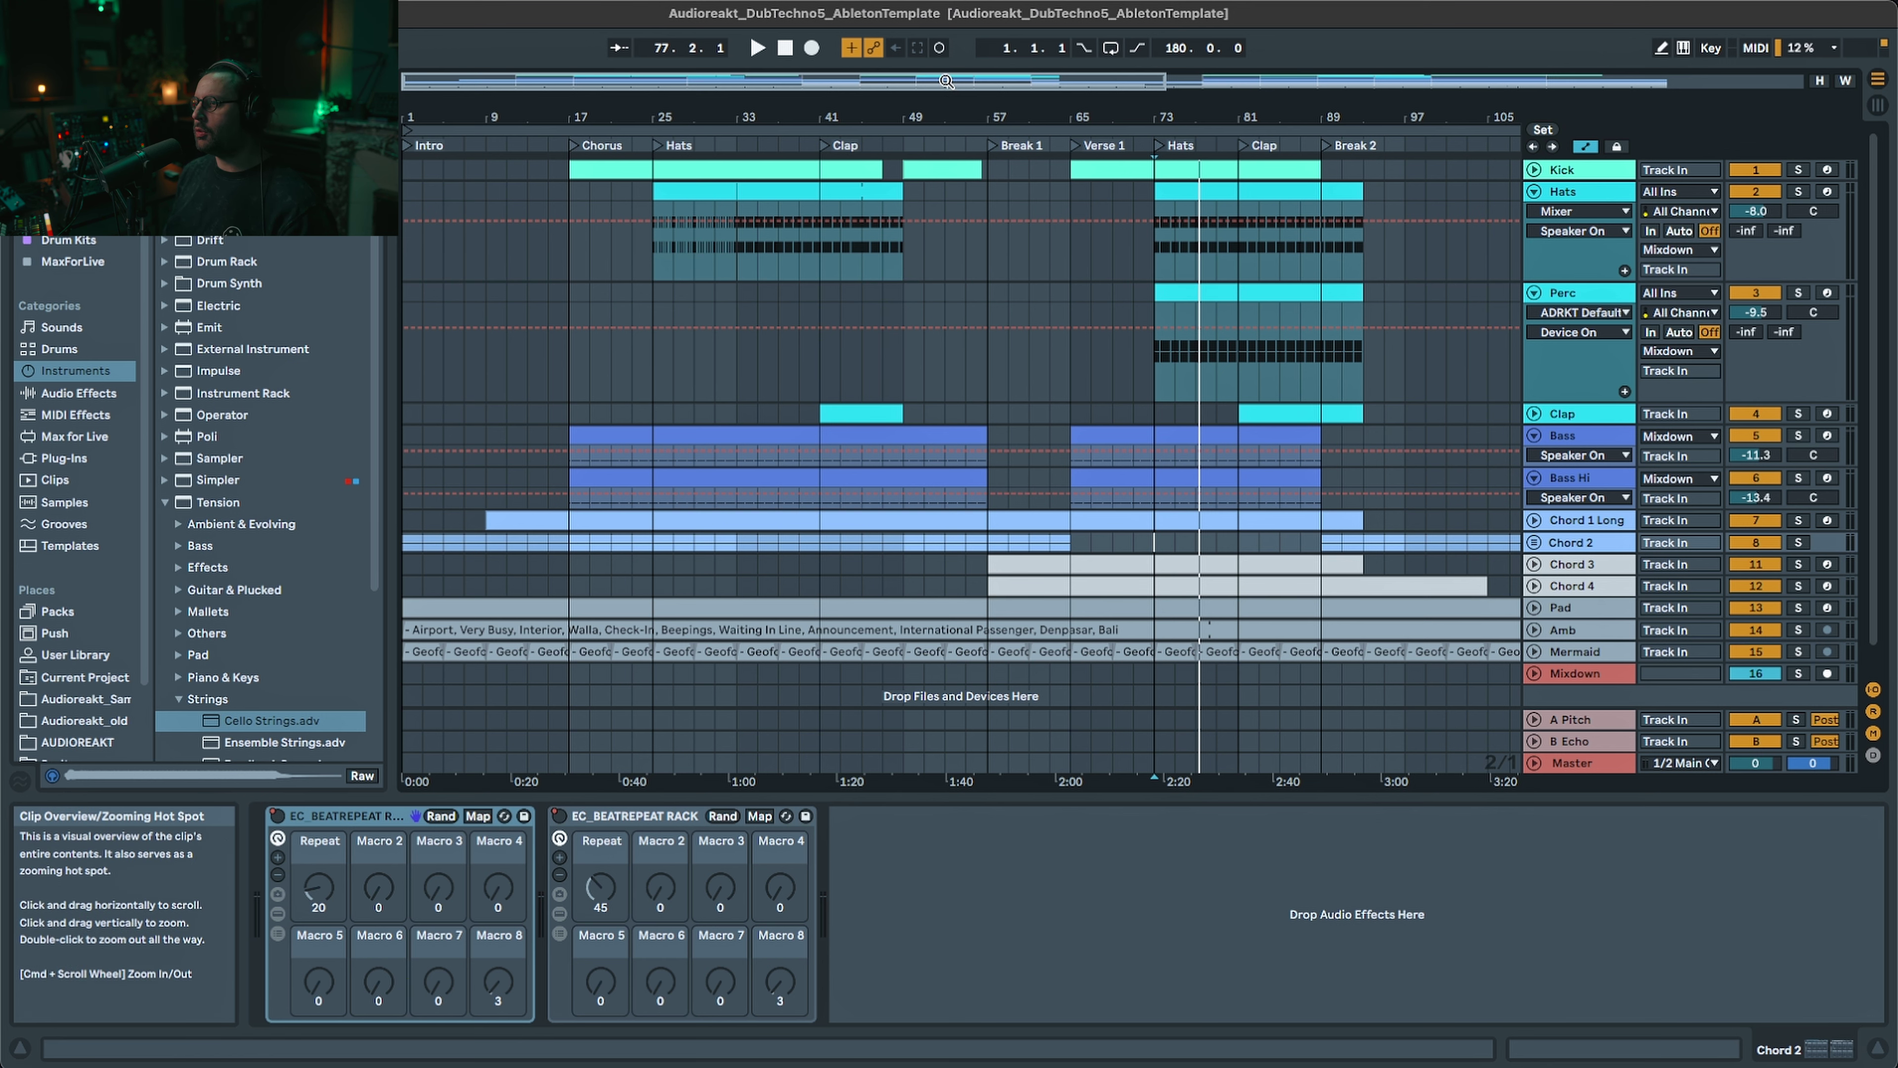
left_click_drag(947, 80, 1017, 81)
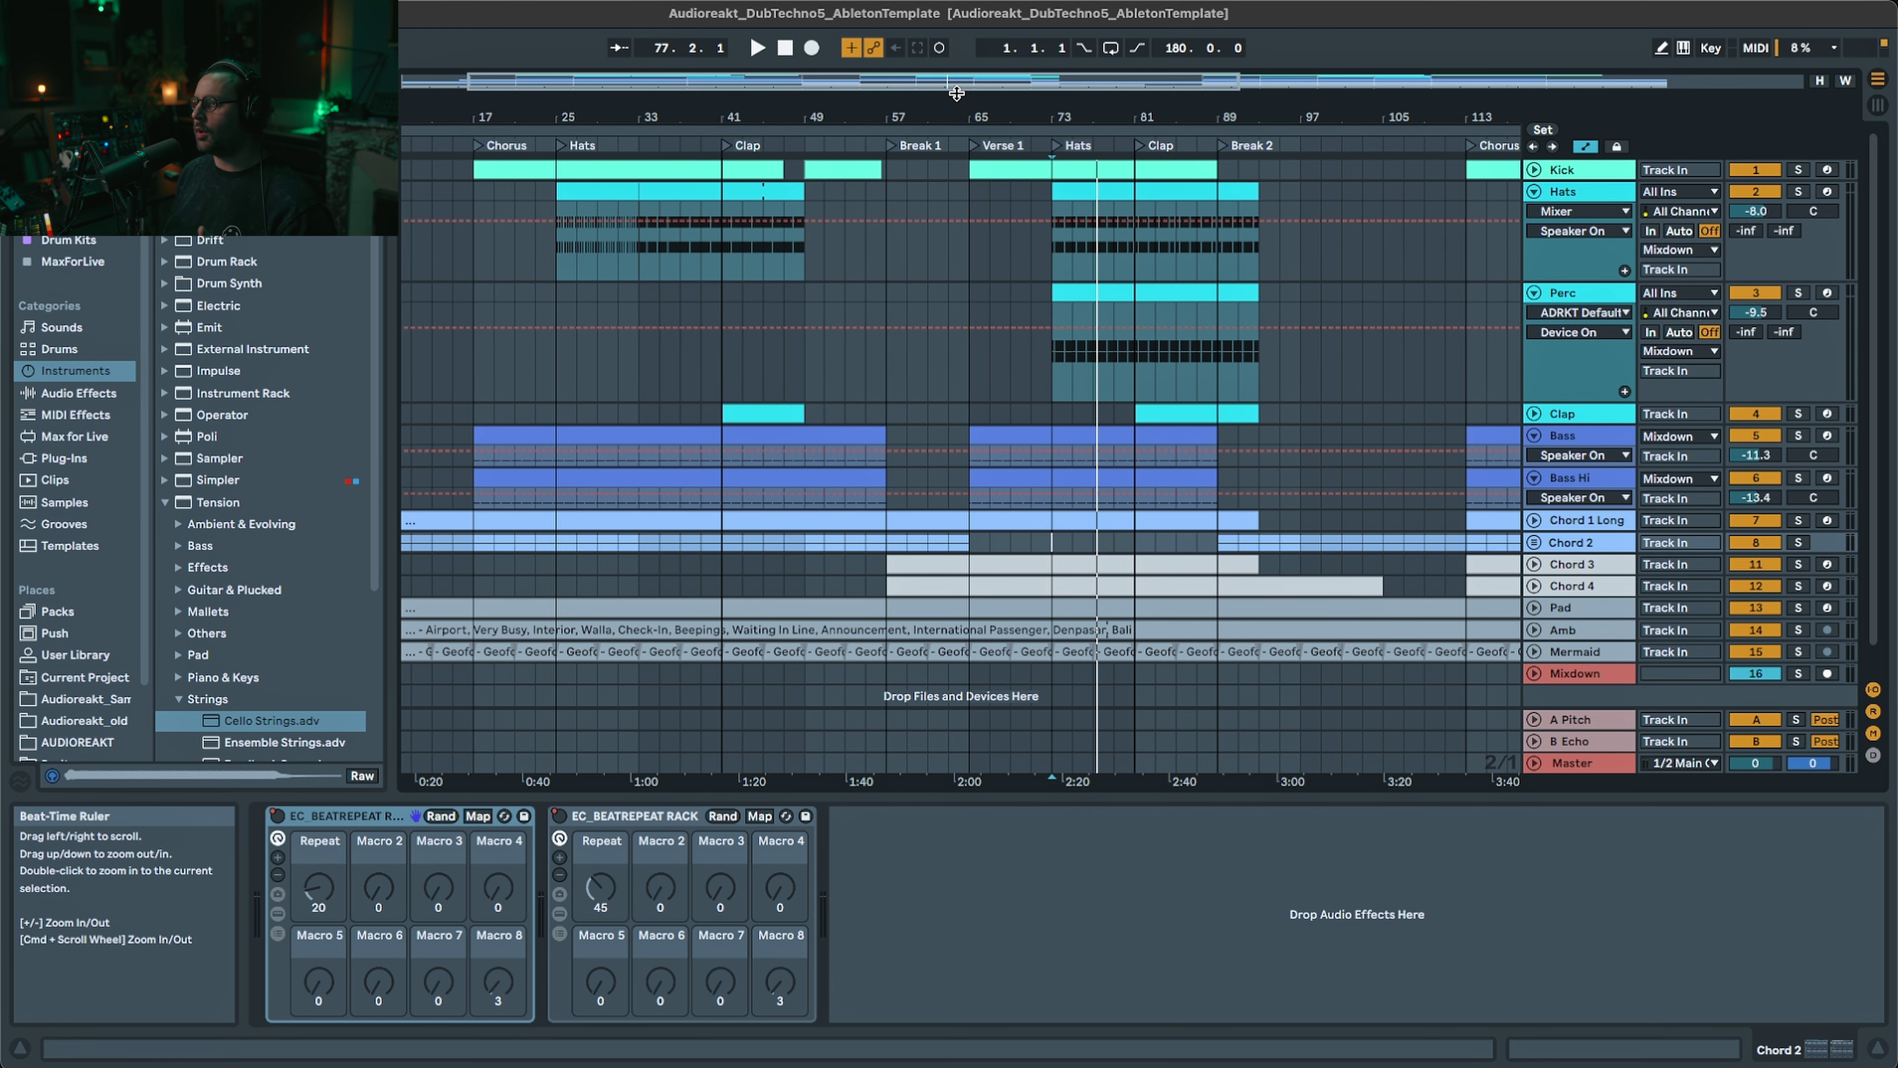
scroll(1121, 263, "right", 5)
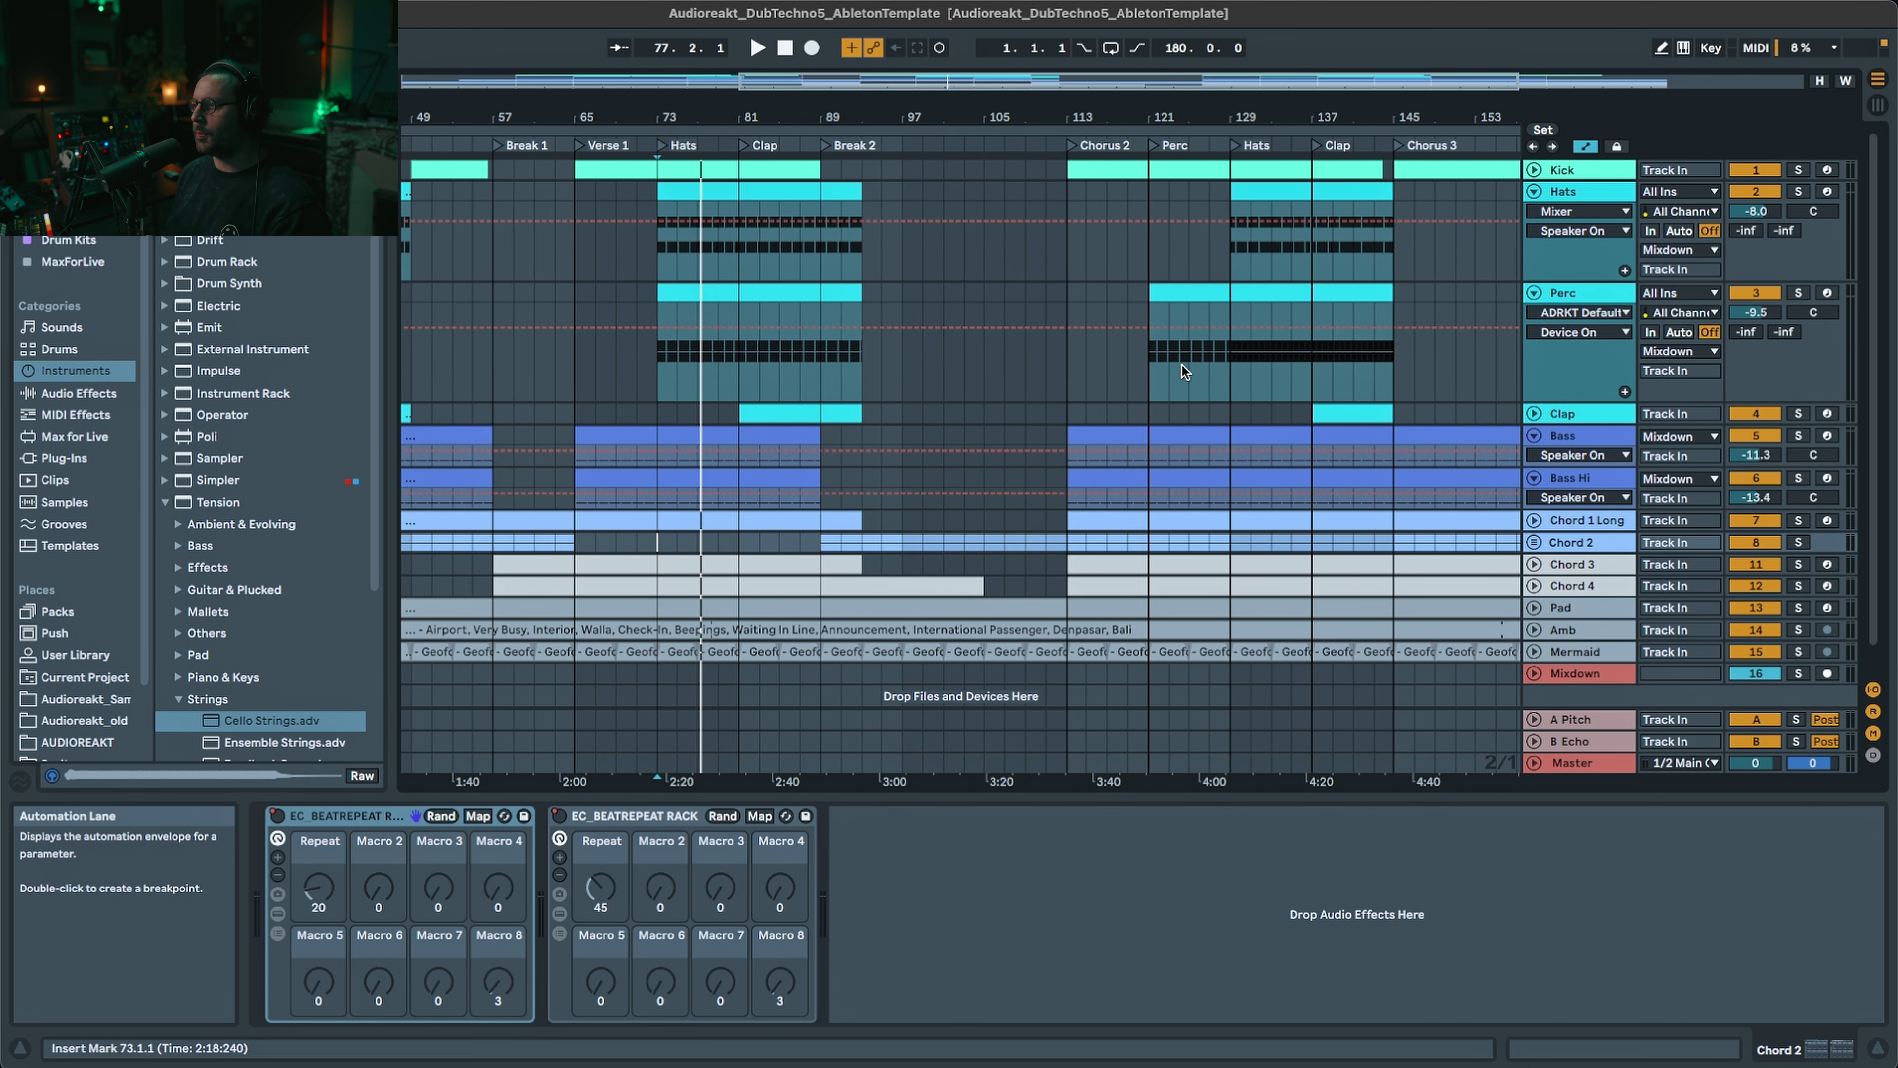
left_click_drag(985, 76, 935, 78)
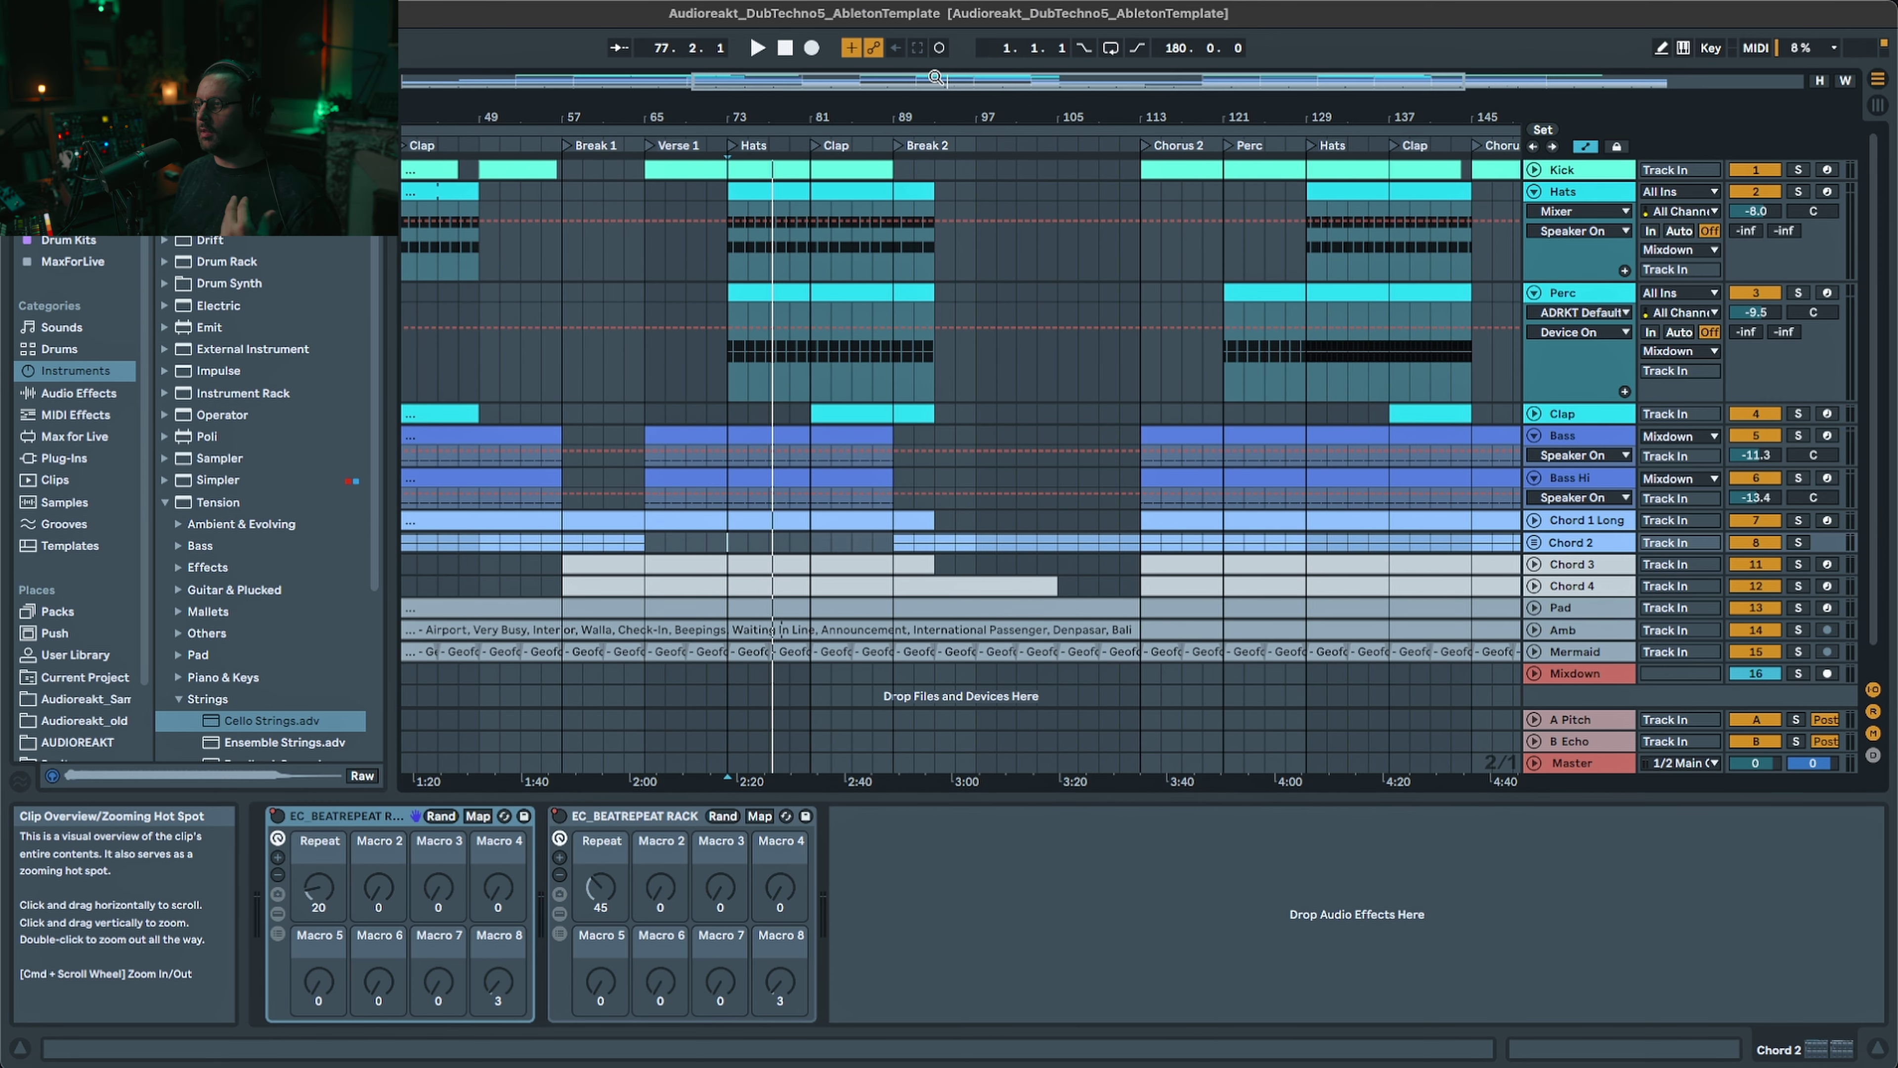
- Play from bar 79 into the Clap section before Break 2, and fold the Hats and Perc tracks
left_click(800, 259)
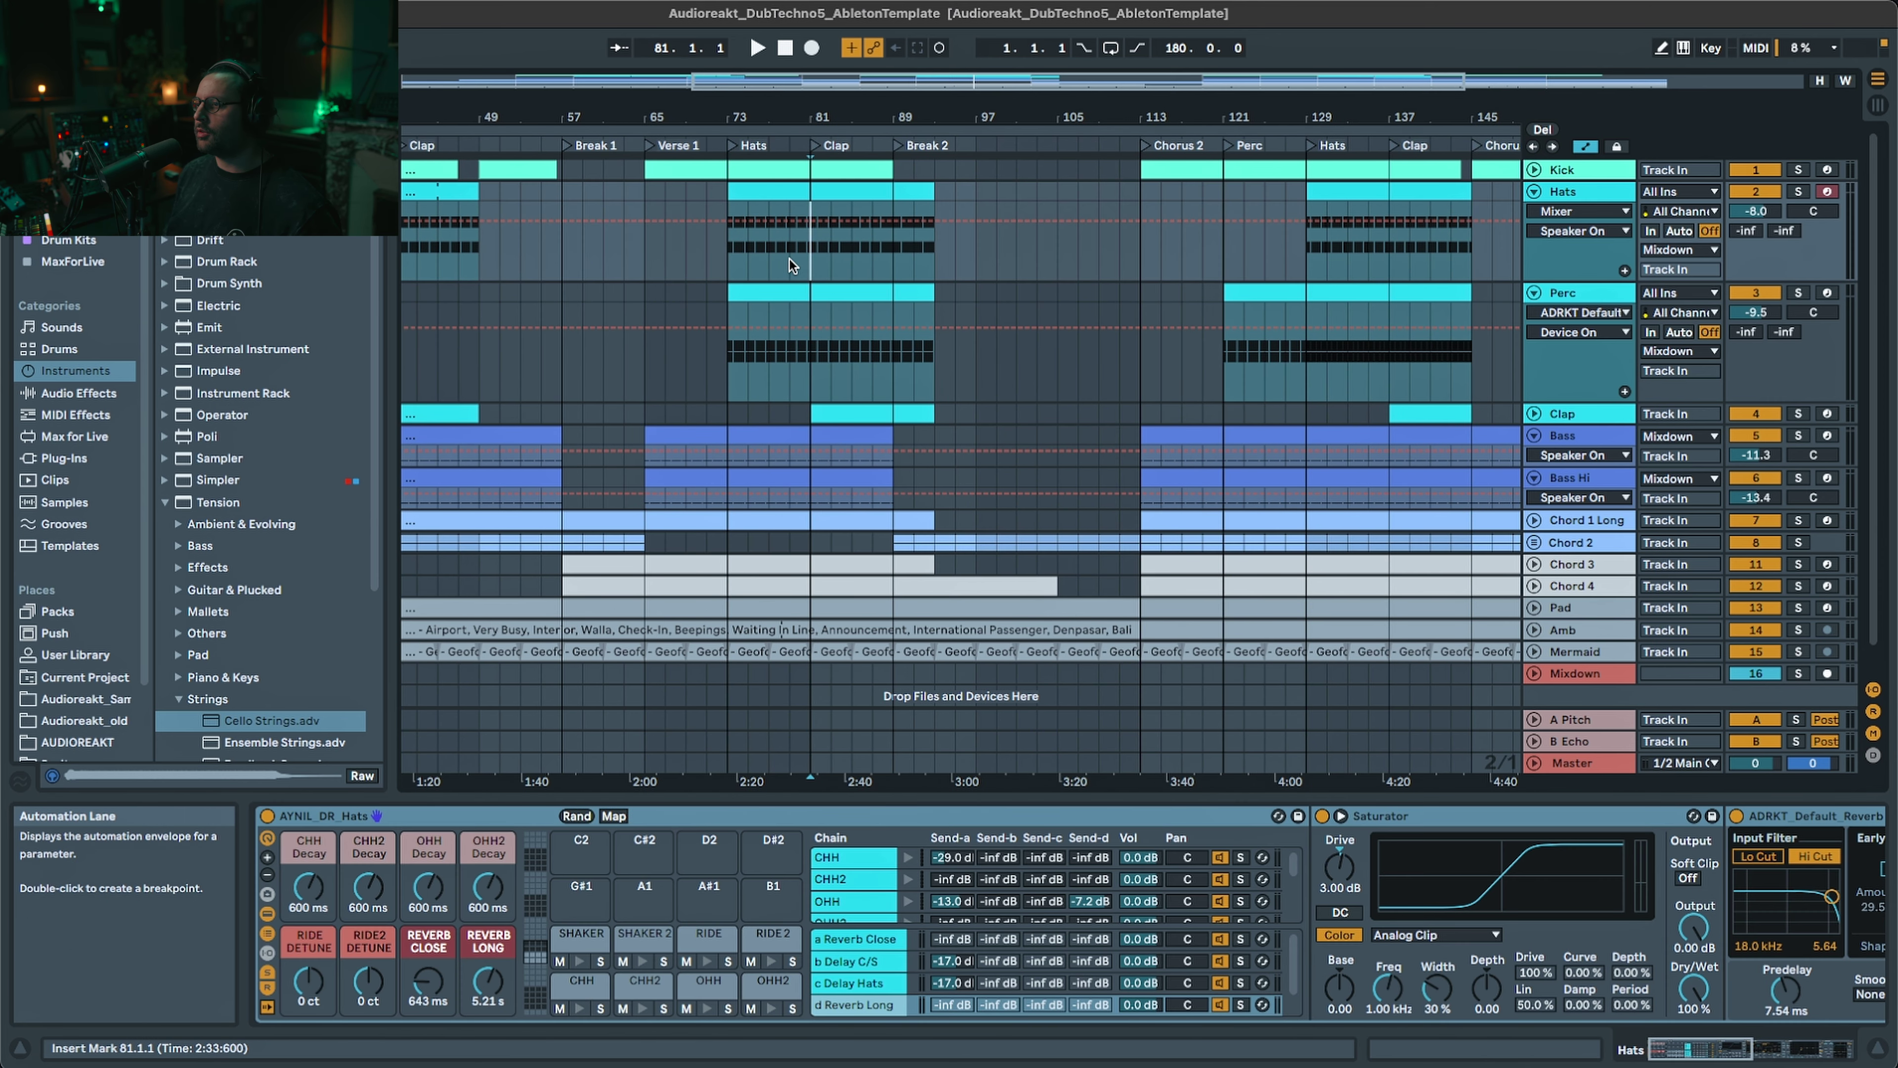
key("space")
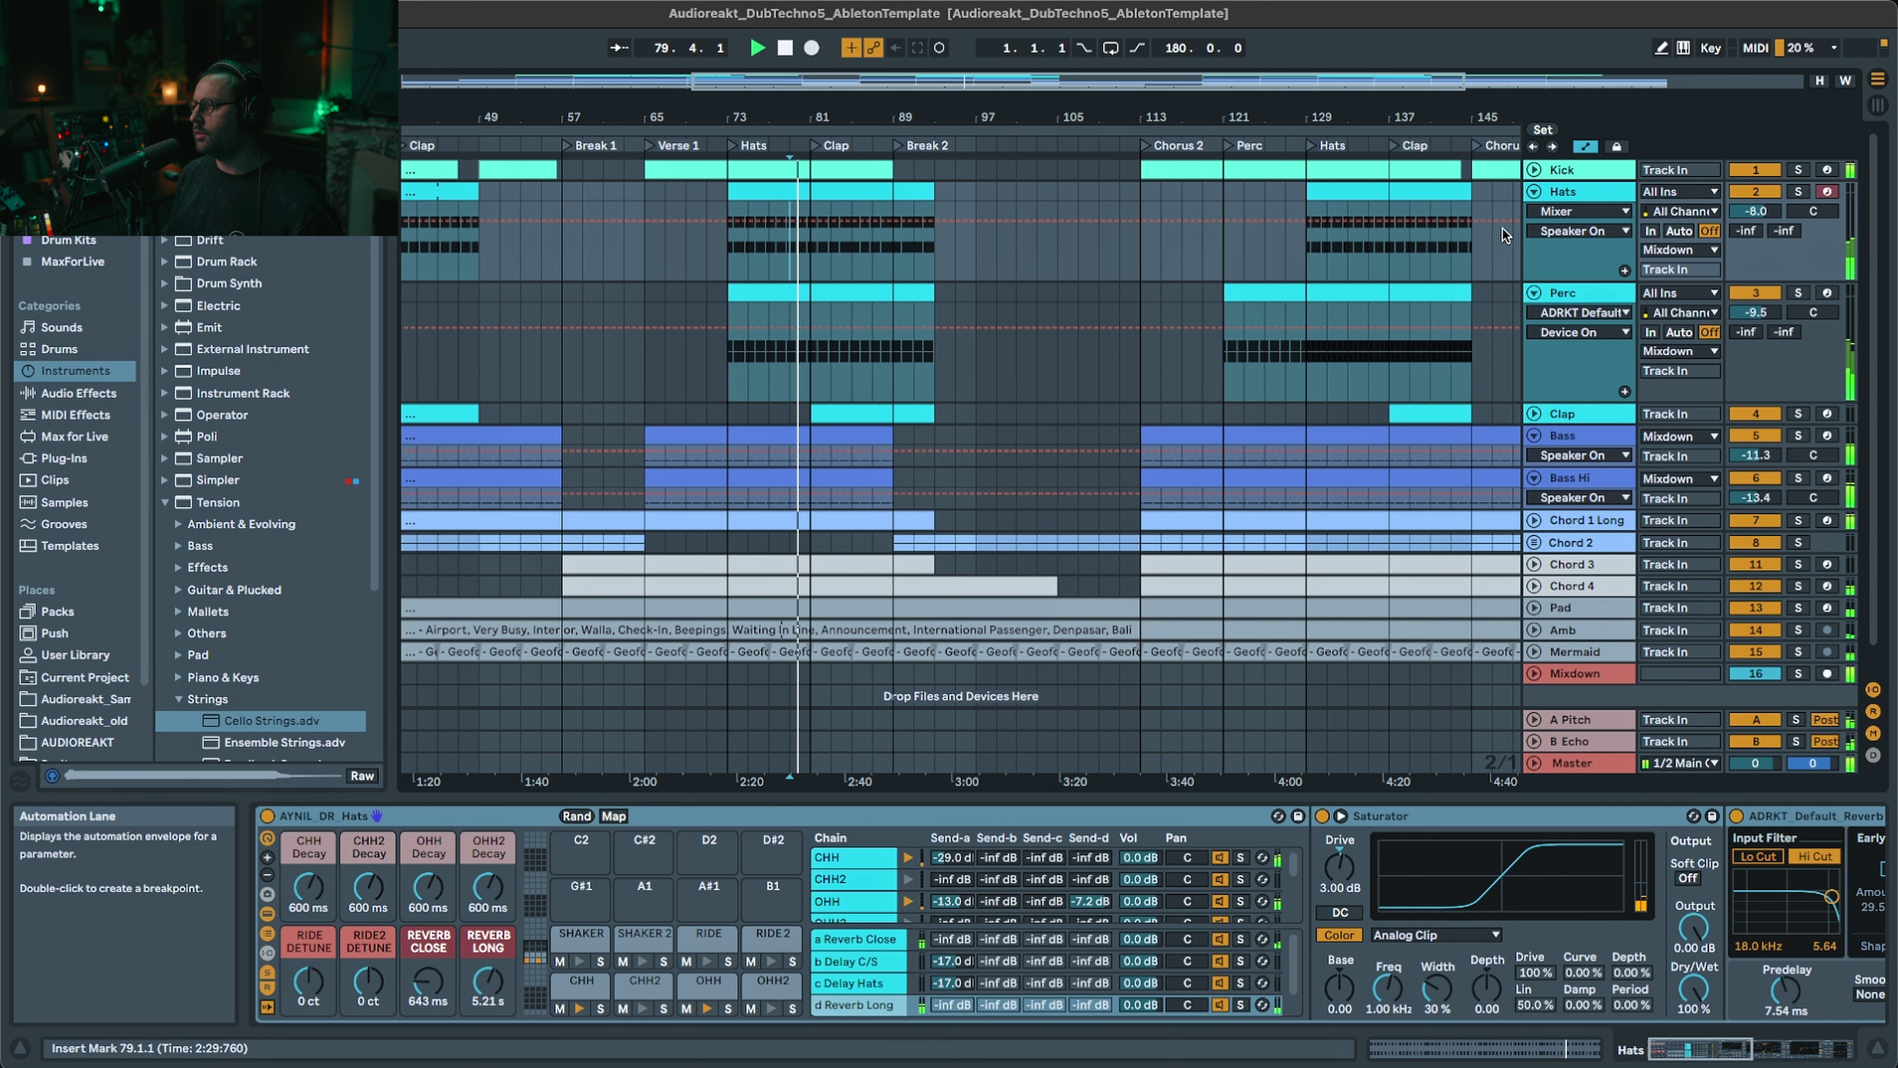
left_click(1534, 192)
left_click(1534, 214)
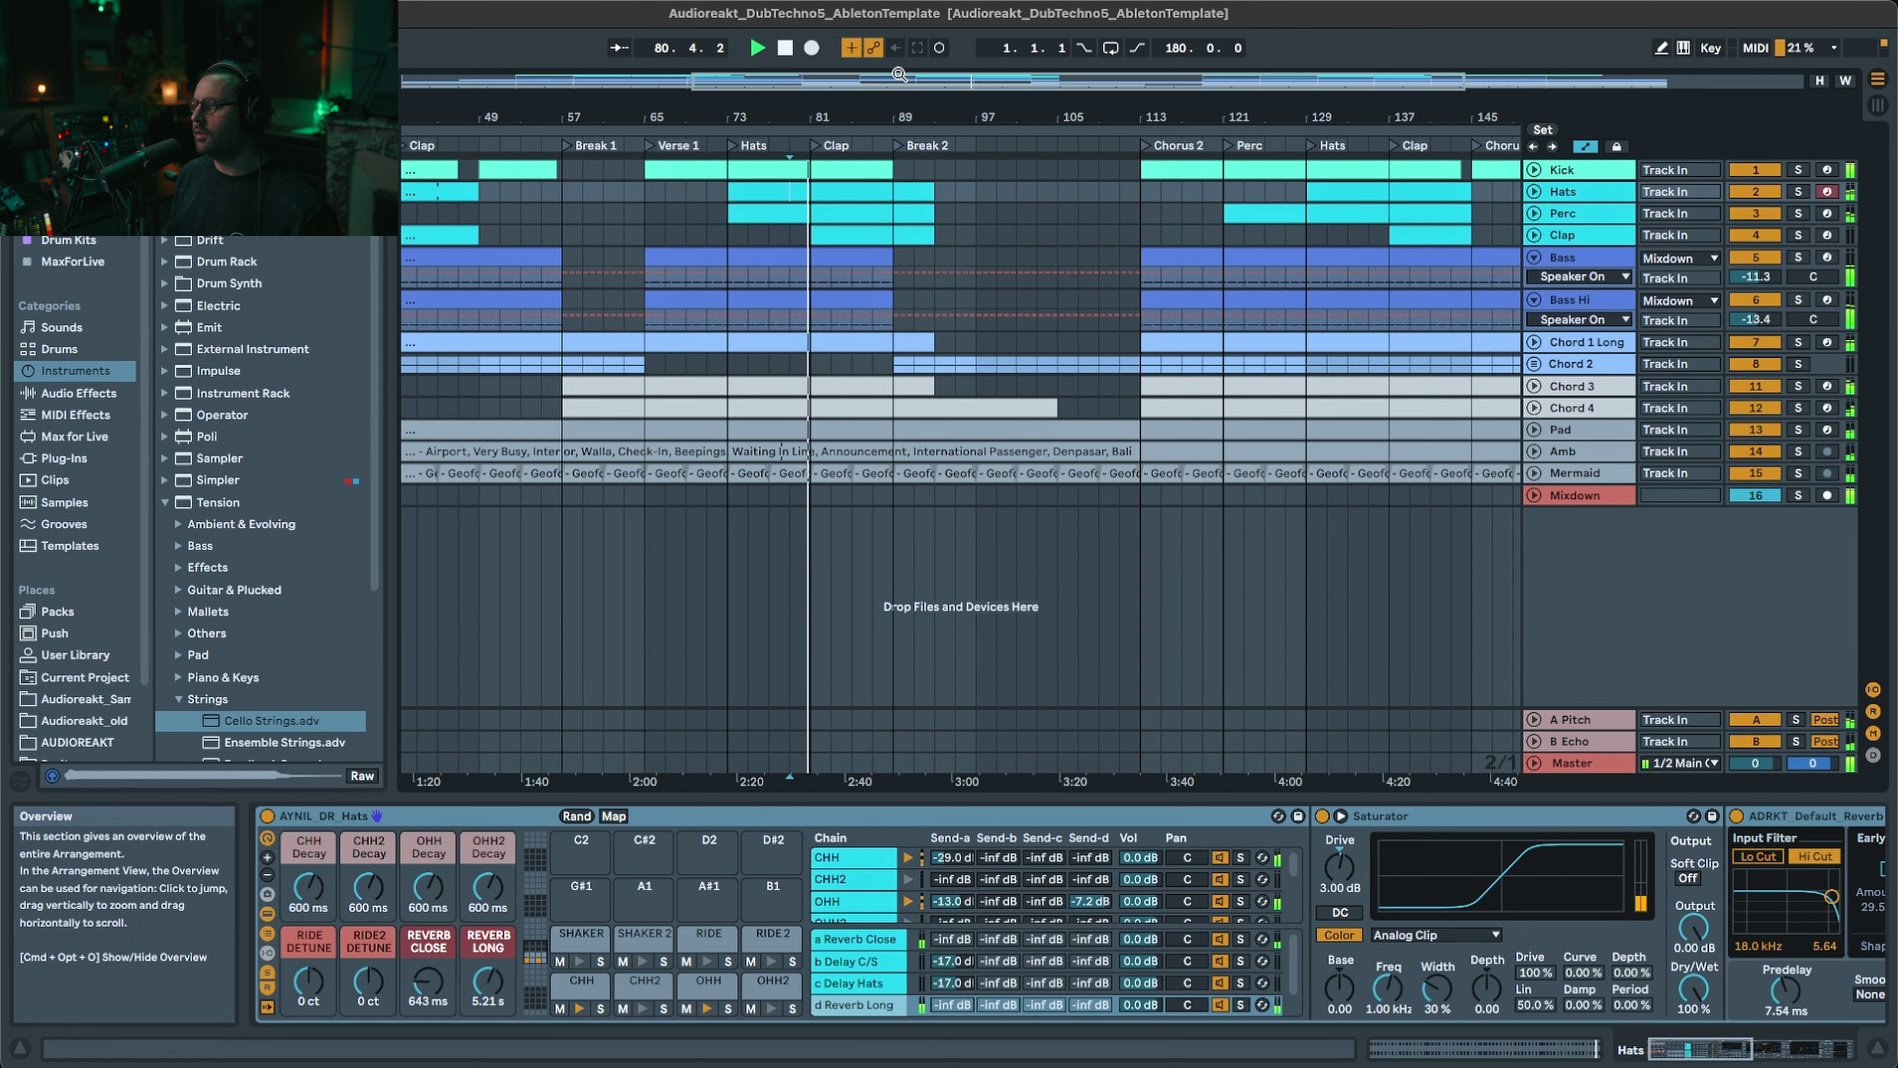
left_click_drag(964, 80, 963, 93)
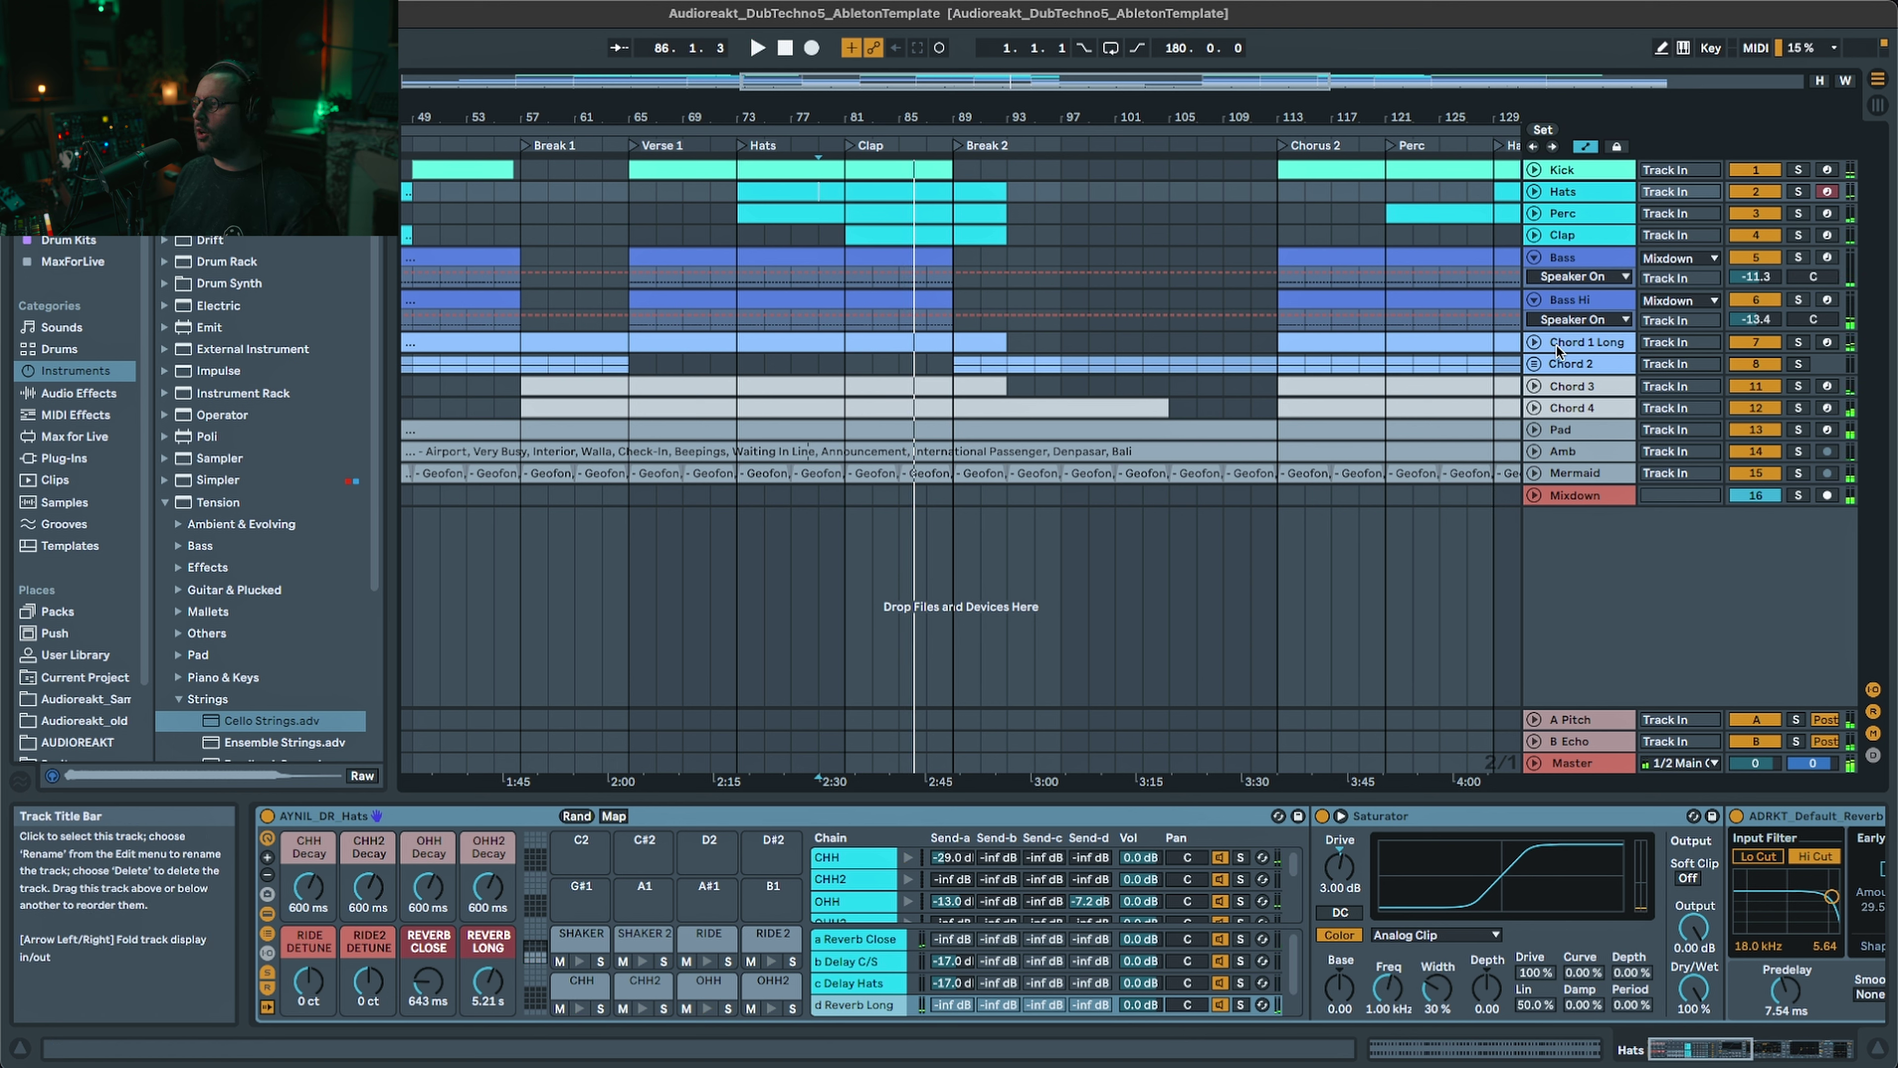
- Play the transition into Break 2, starting from bar 87 on the Chord 2 group
left_click(1562, 364)
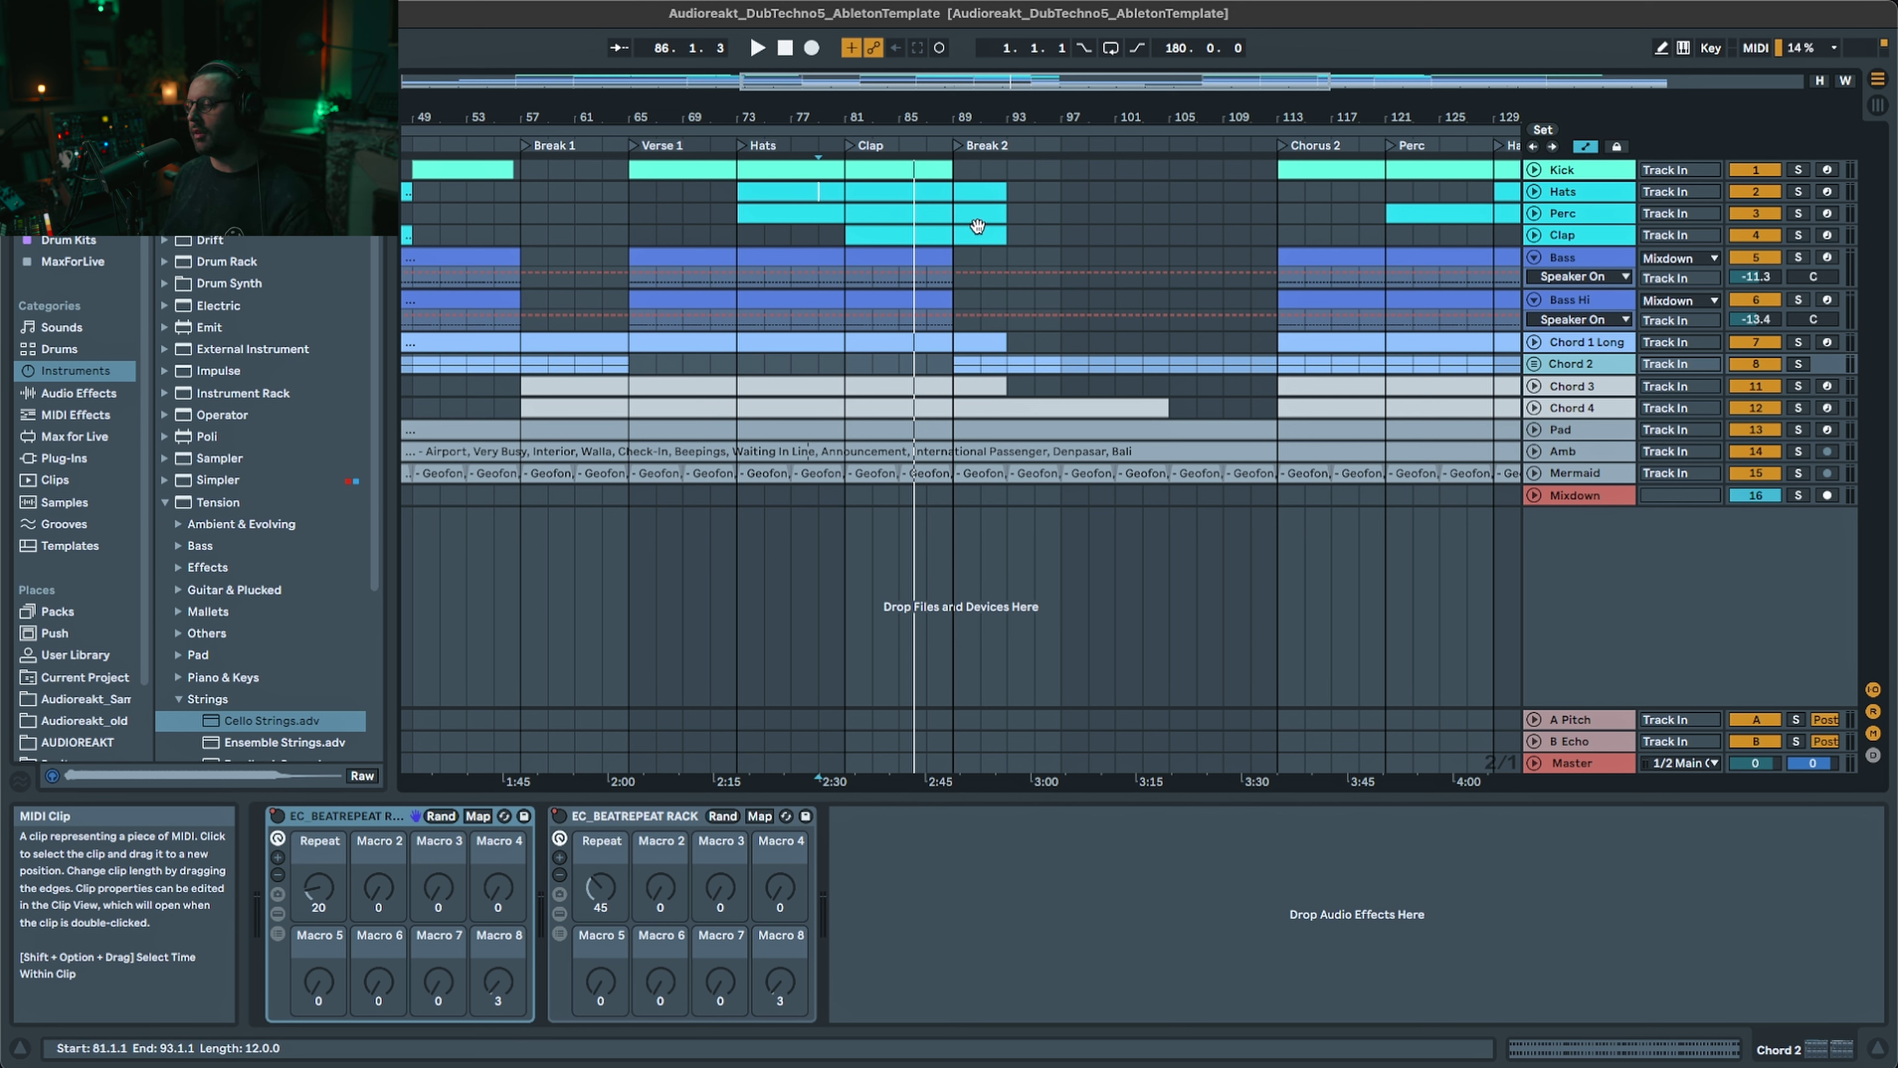
left_click(930, 319)
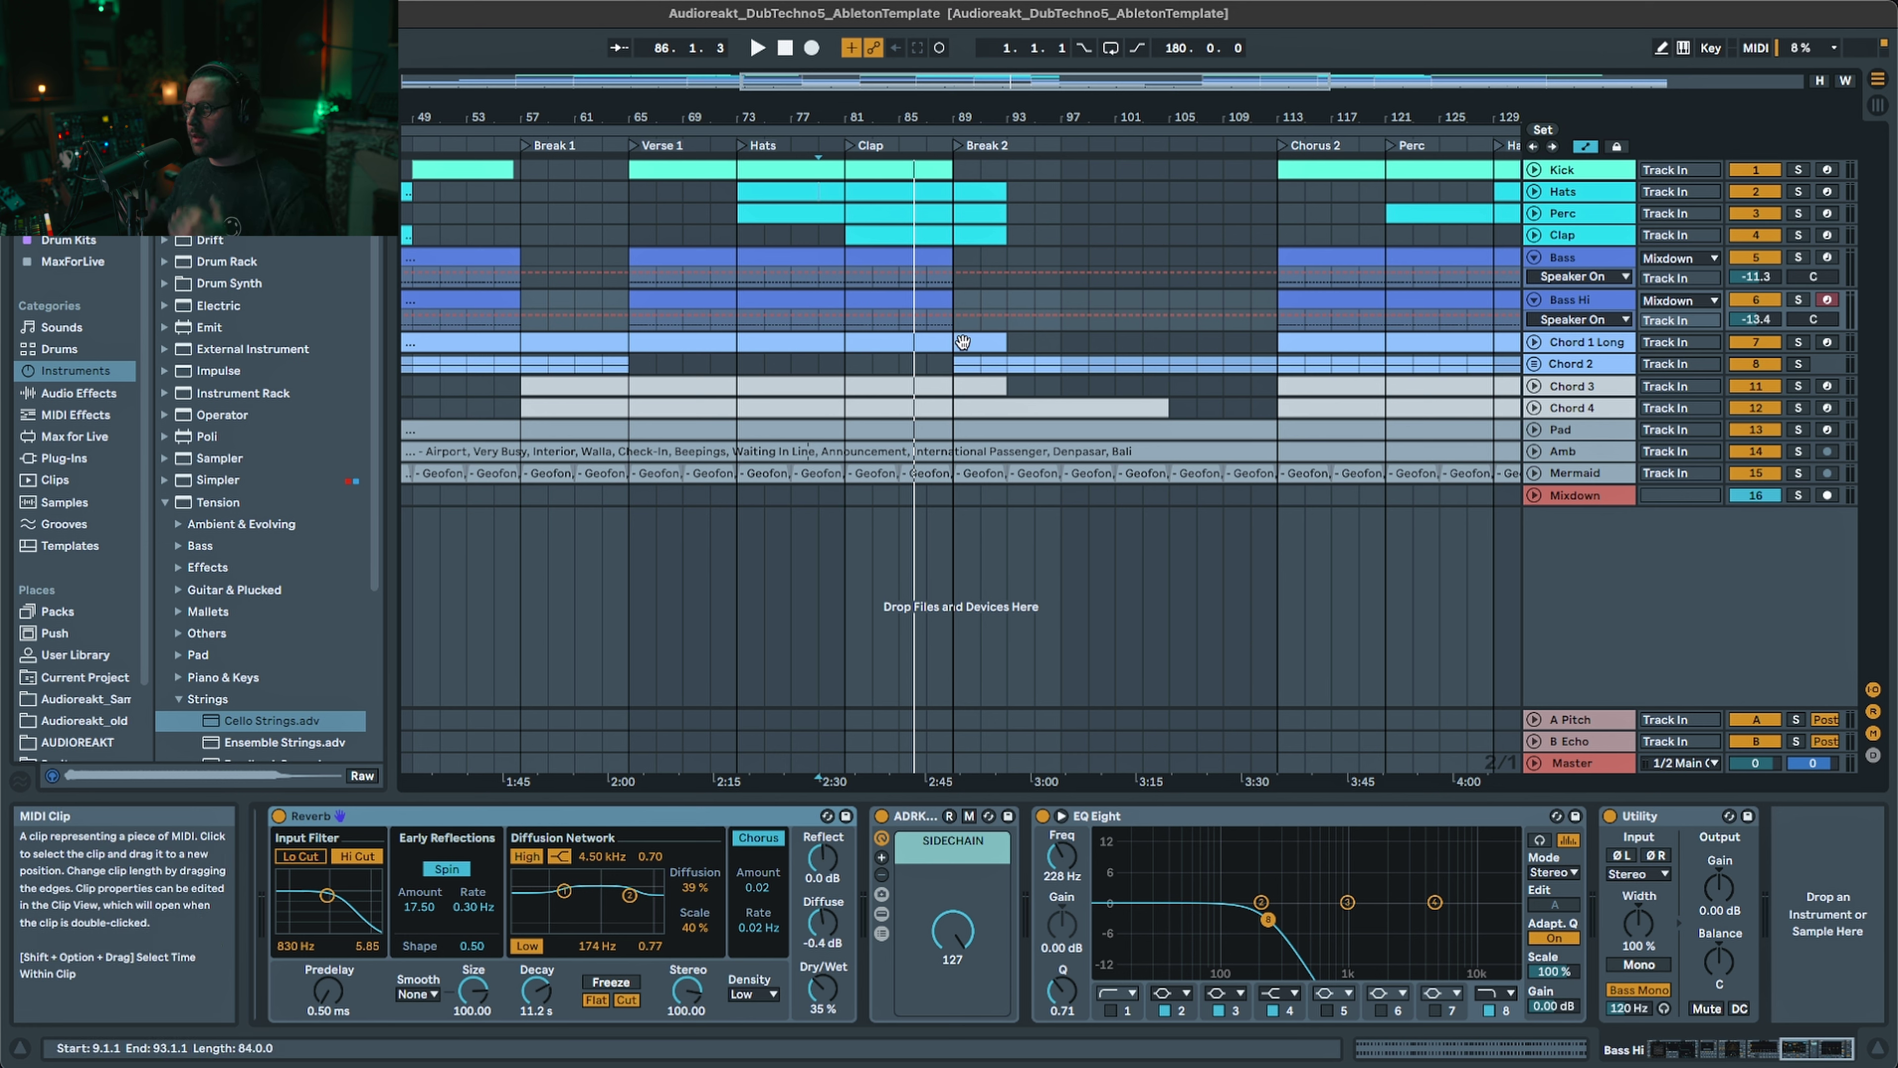
left_click(927, 360)
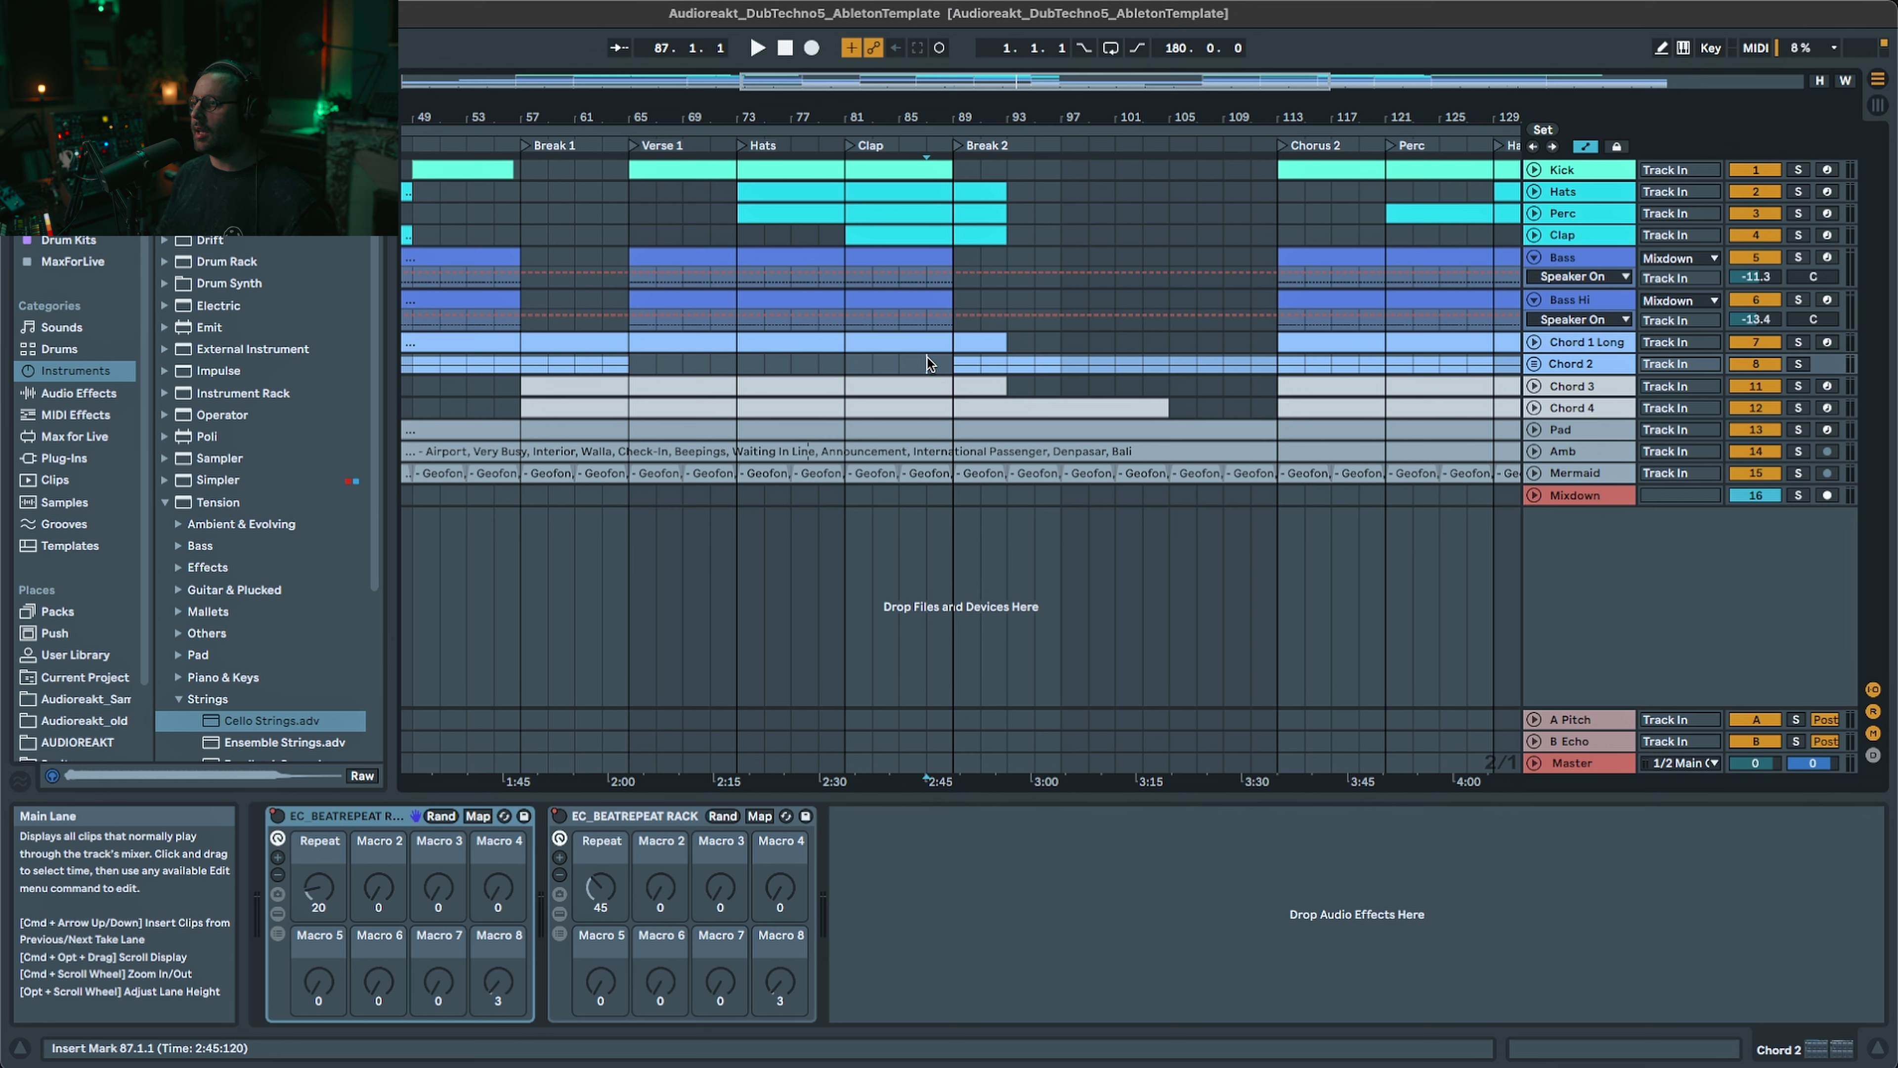
key("space")
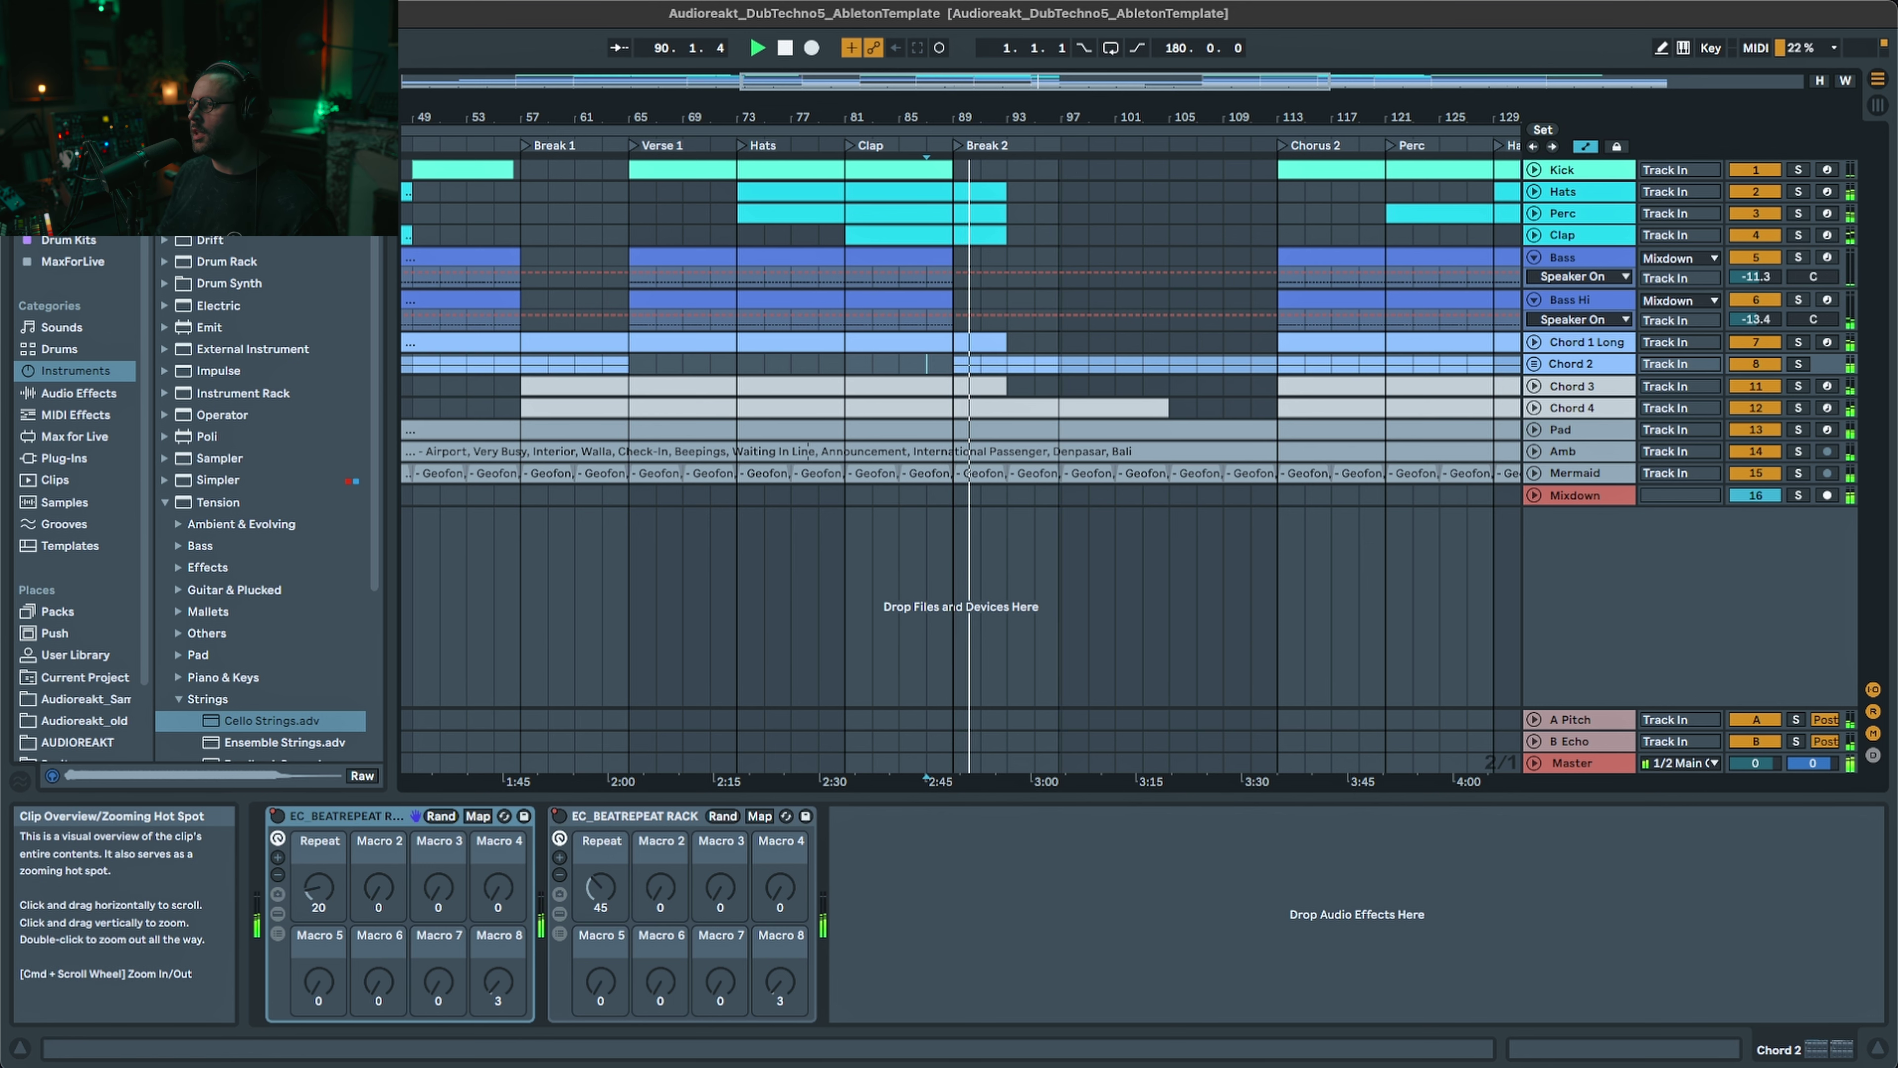
left_click_drag(1088, 87, 1068, 190)
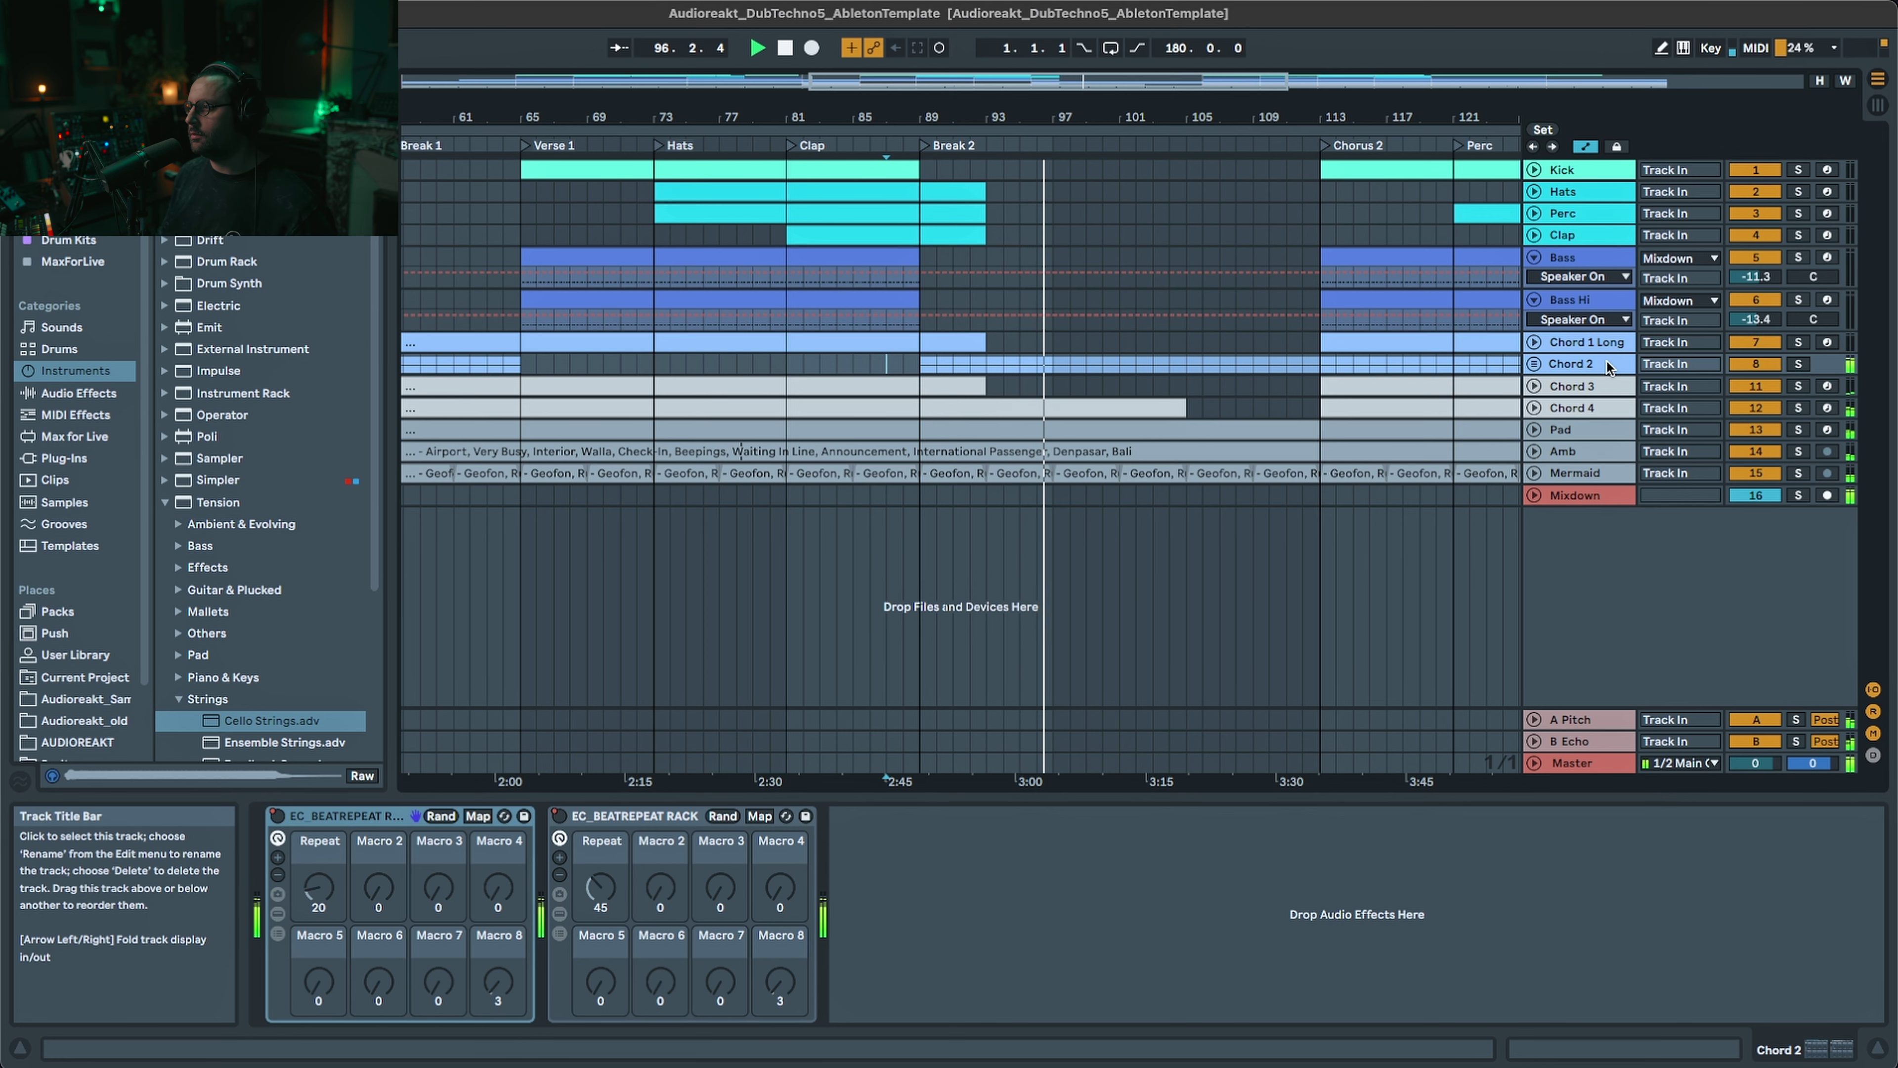
- Unfold the Chord 2 group and its Chord 2 track to show their automation, and solo the Chord 2 track
left_click(1540, 365)
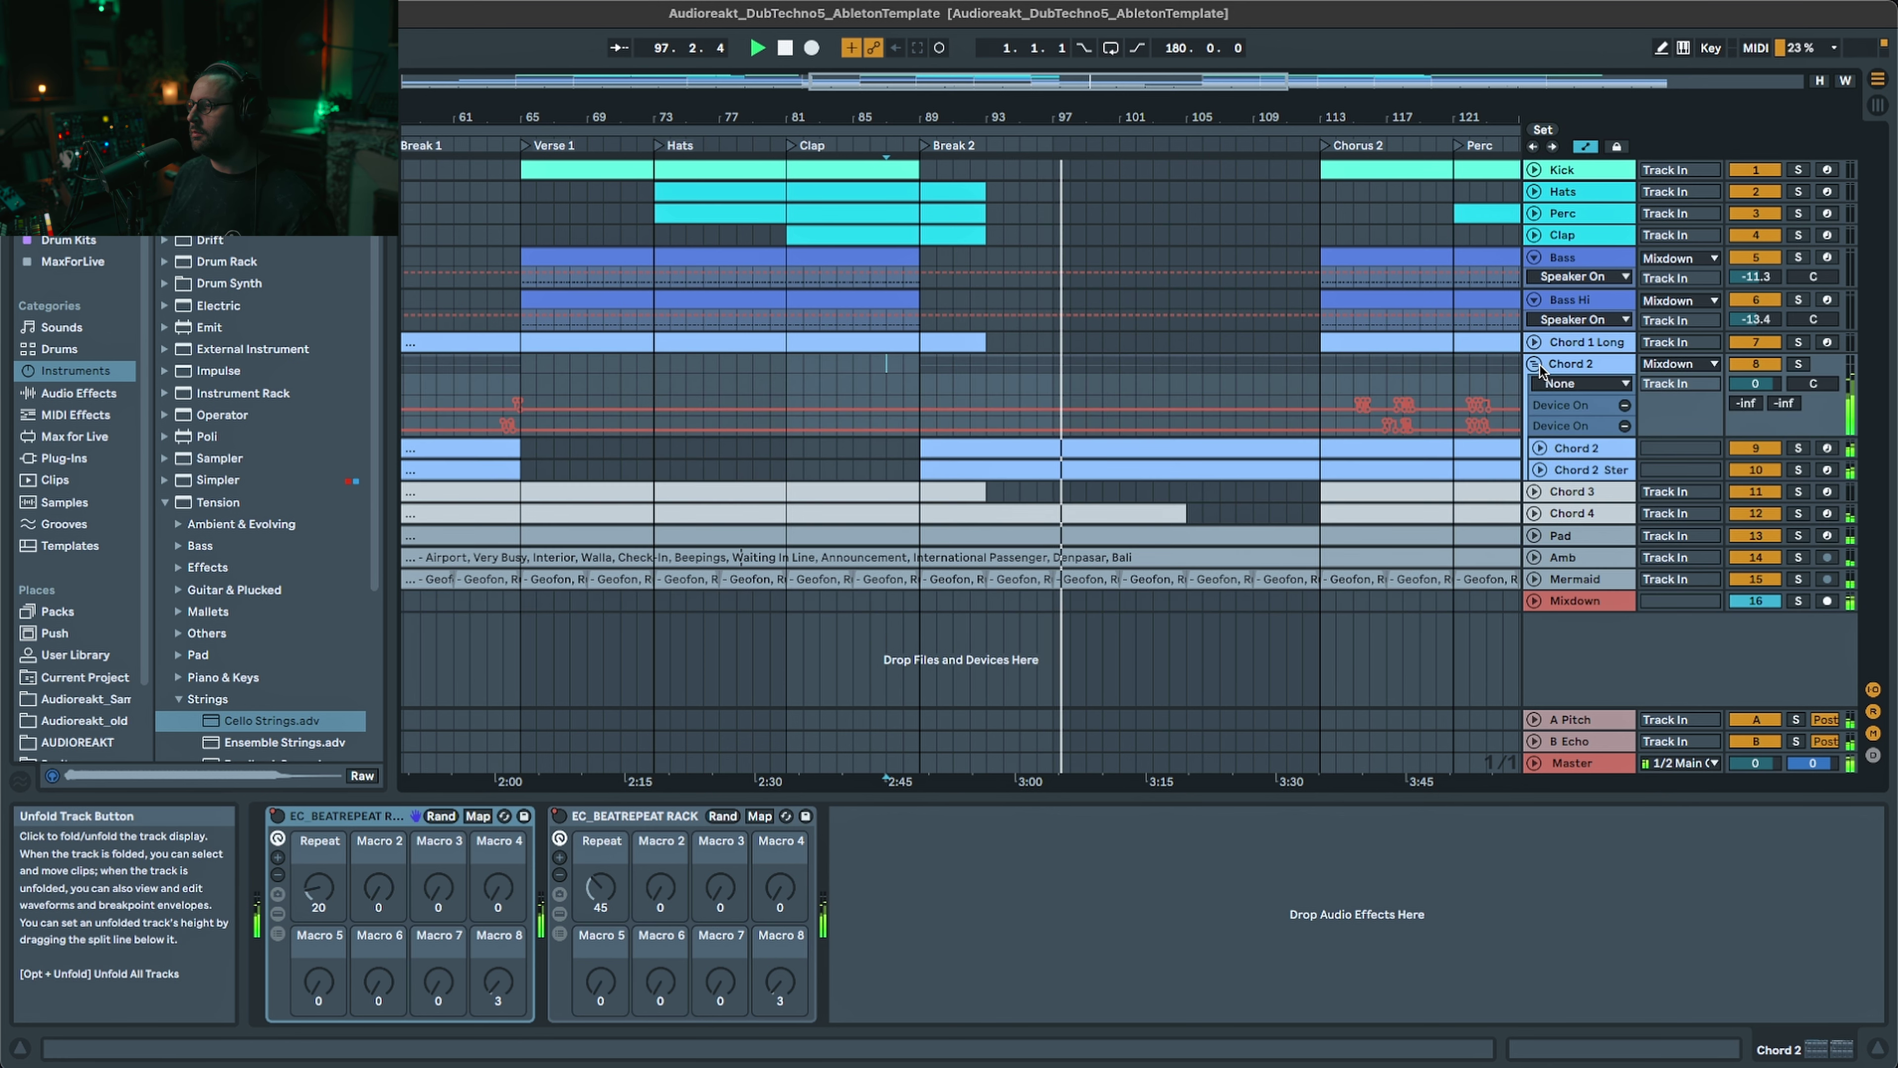
left_click(1540, 450)
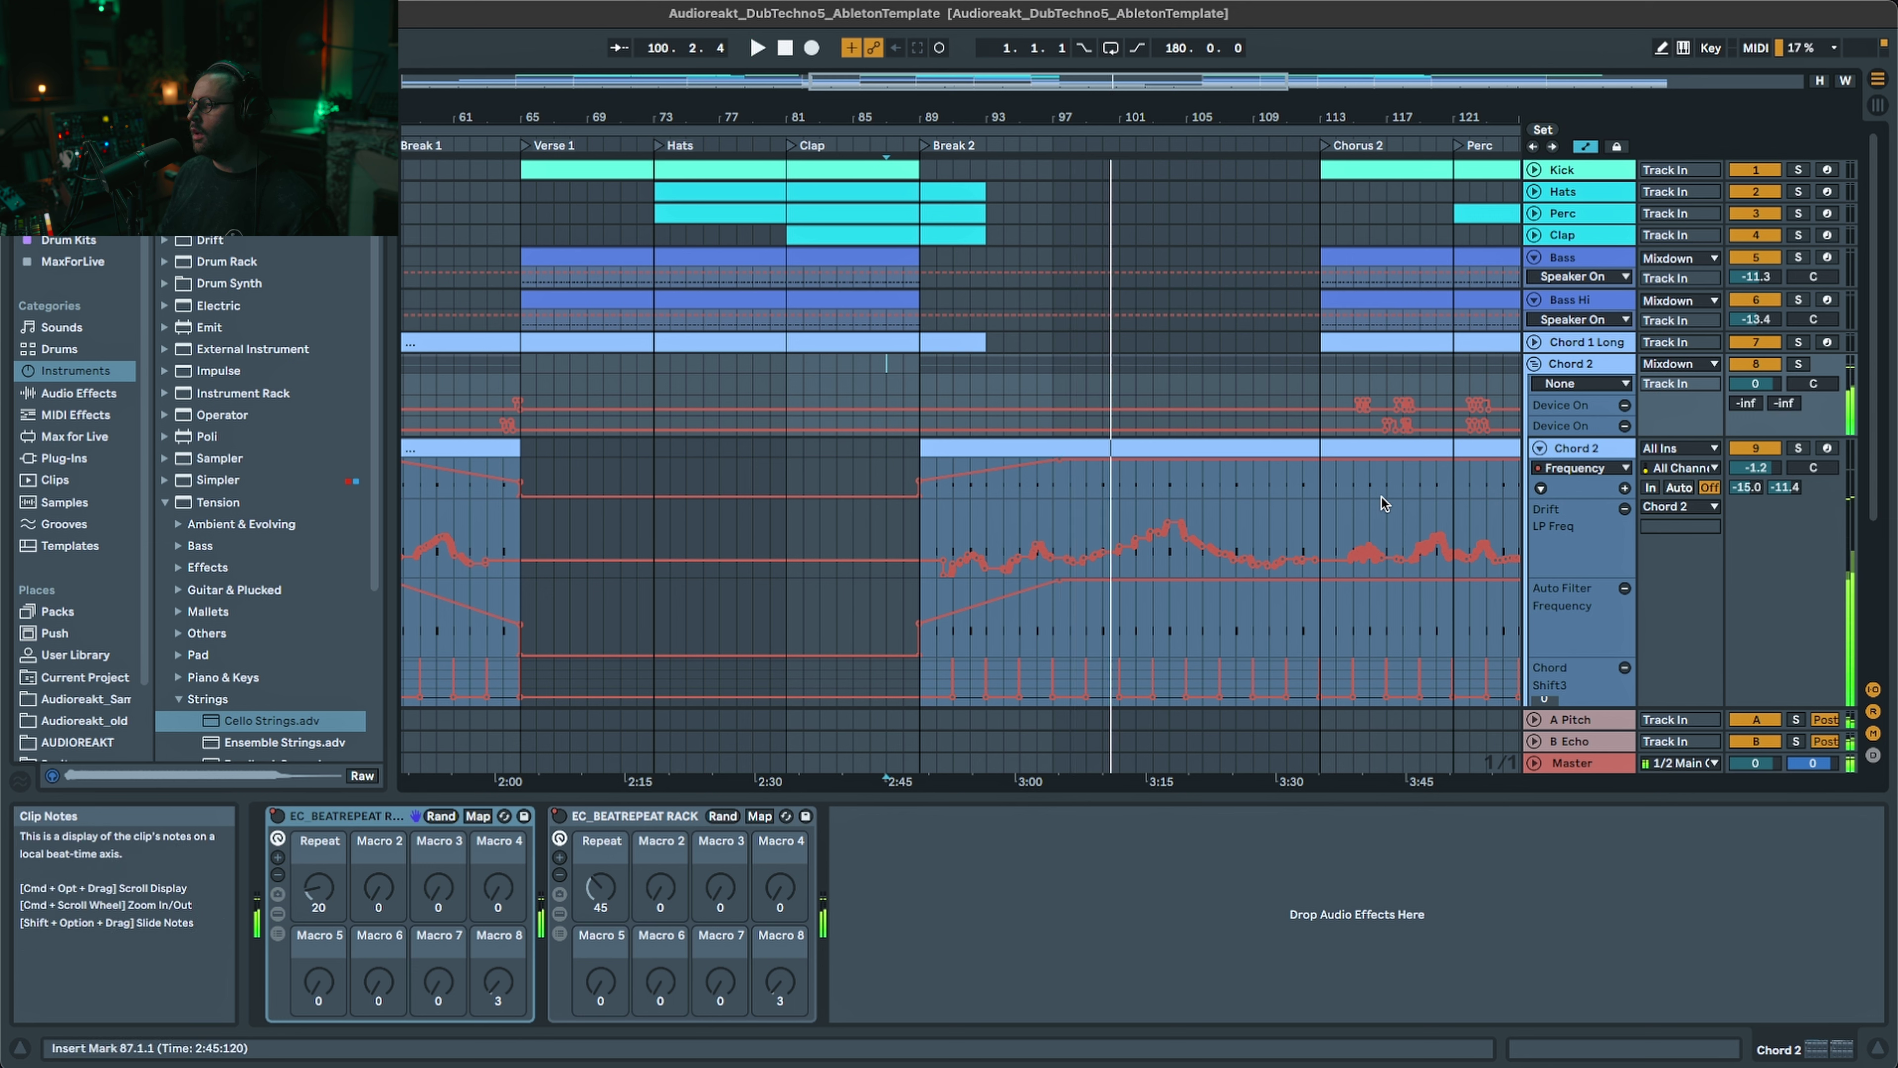
left_click(1799, 448)
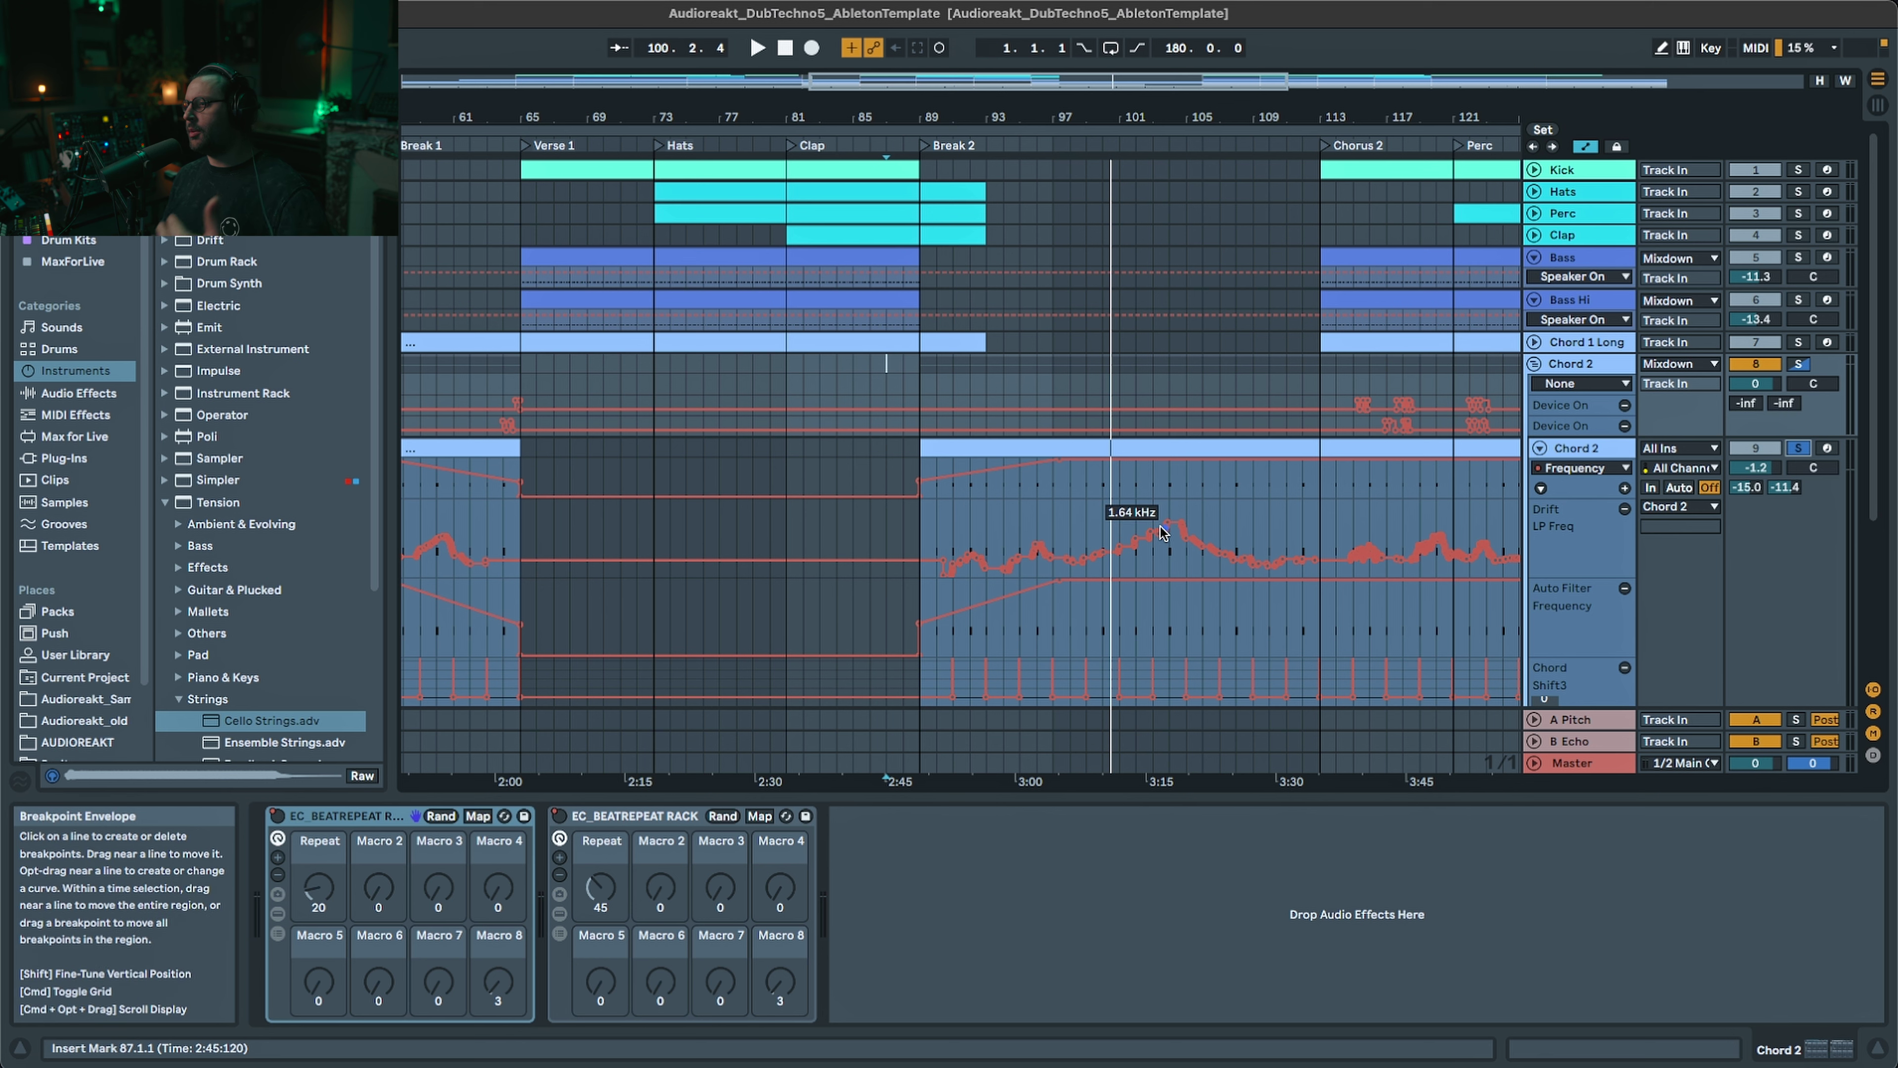
- Play Break 2 from bar 99 and examine the Chord 2 automation through to Chorus 3
left_click(1085, 570)
key("space")
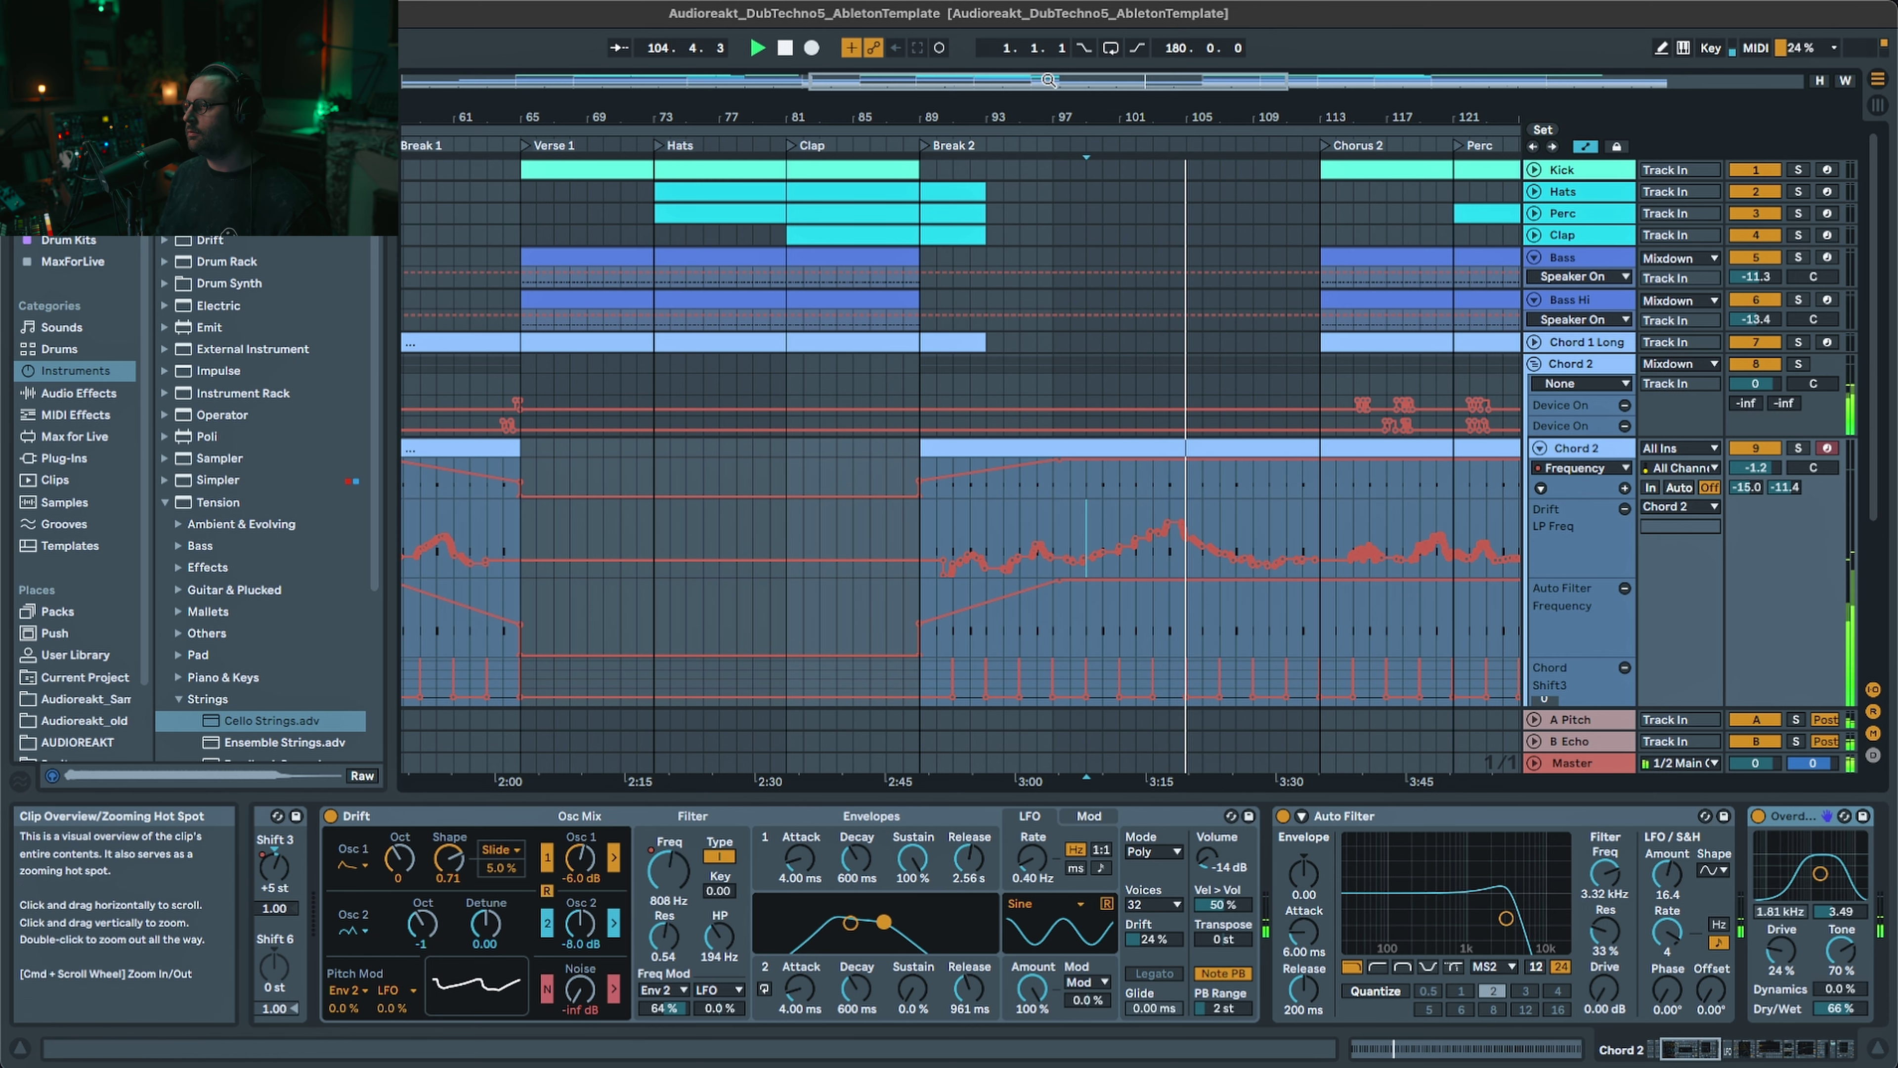
left_click_drag(1072, 80, 1270, 72)
scroll(1015, 432, "down", 1)
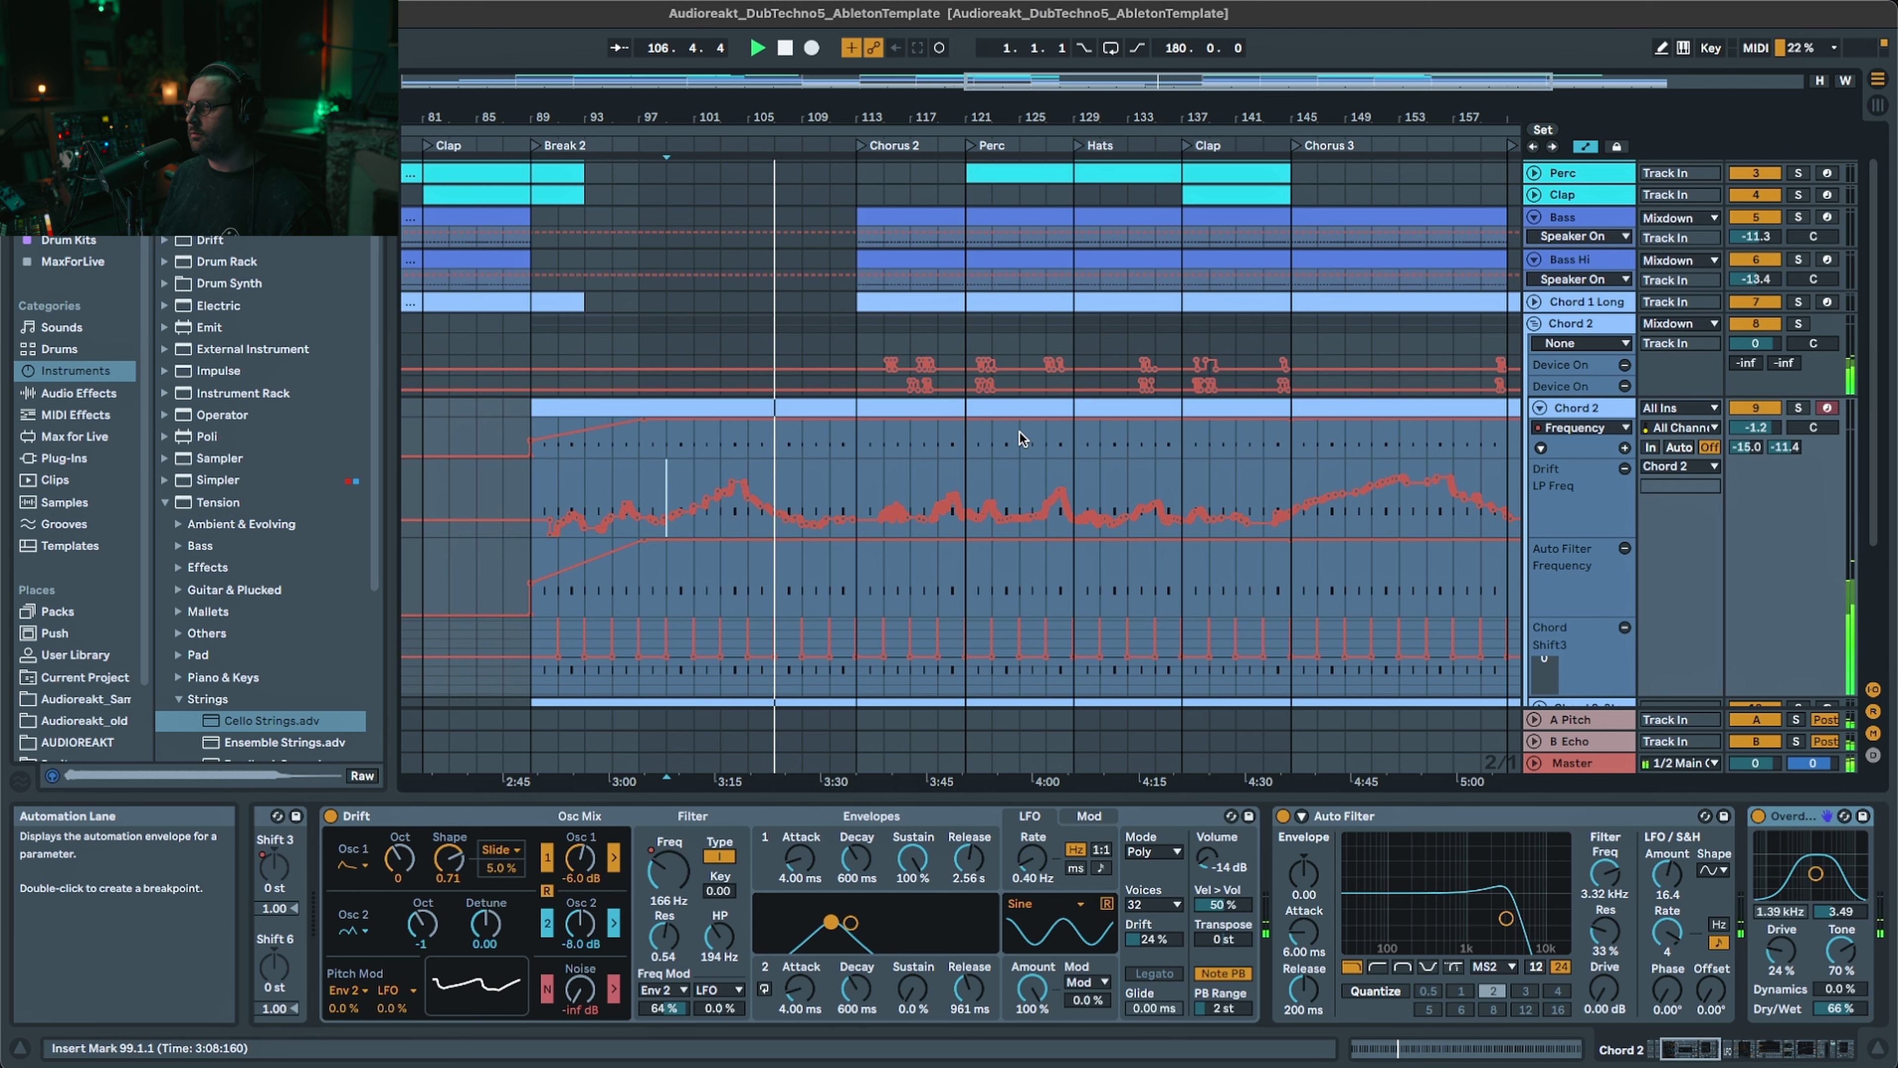
scroll(1015, 432, "up", 1)
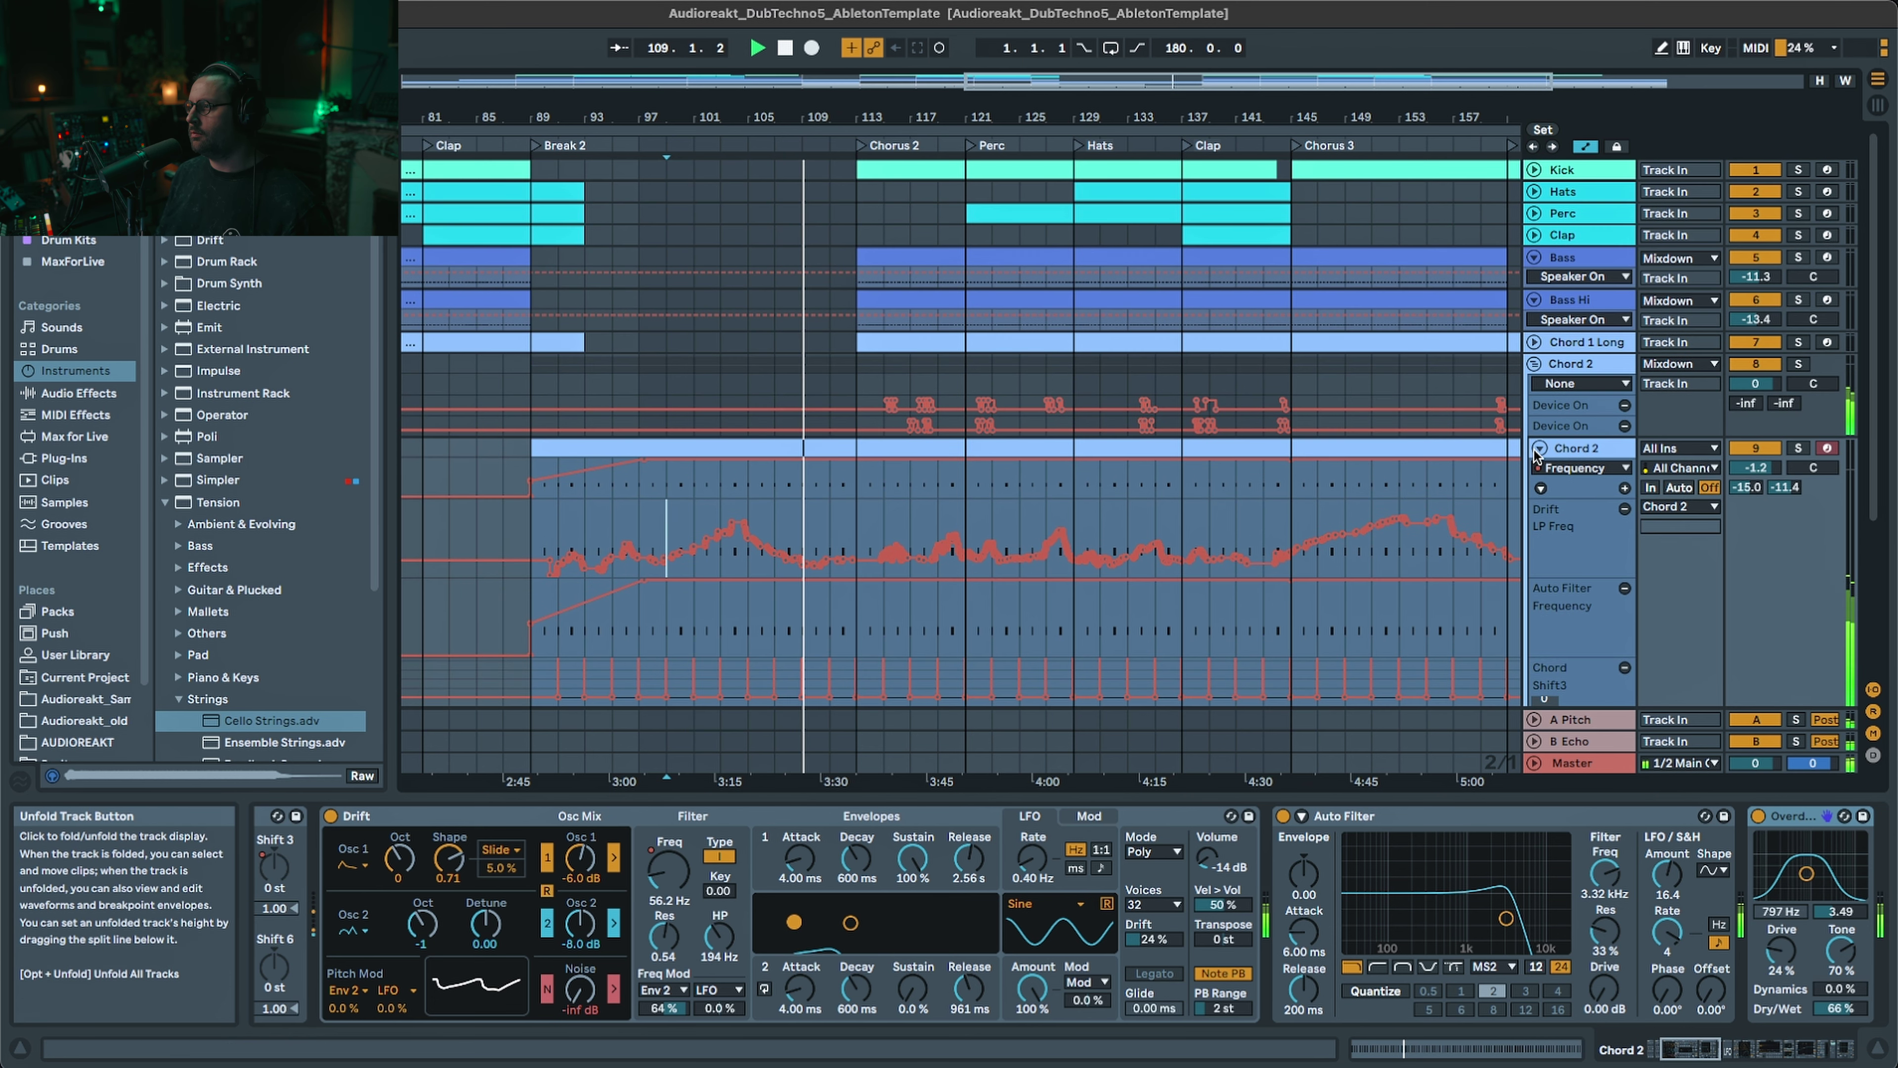
- Fold the Chord 2 group and bring the sections from Break 2 to Chorus 3 into view
left_click(1533, 363)
left_click(1528, 372)
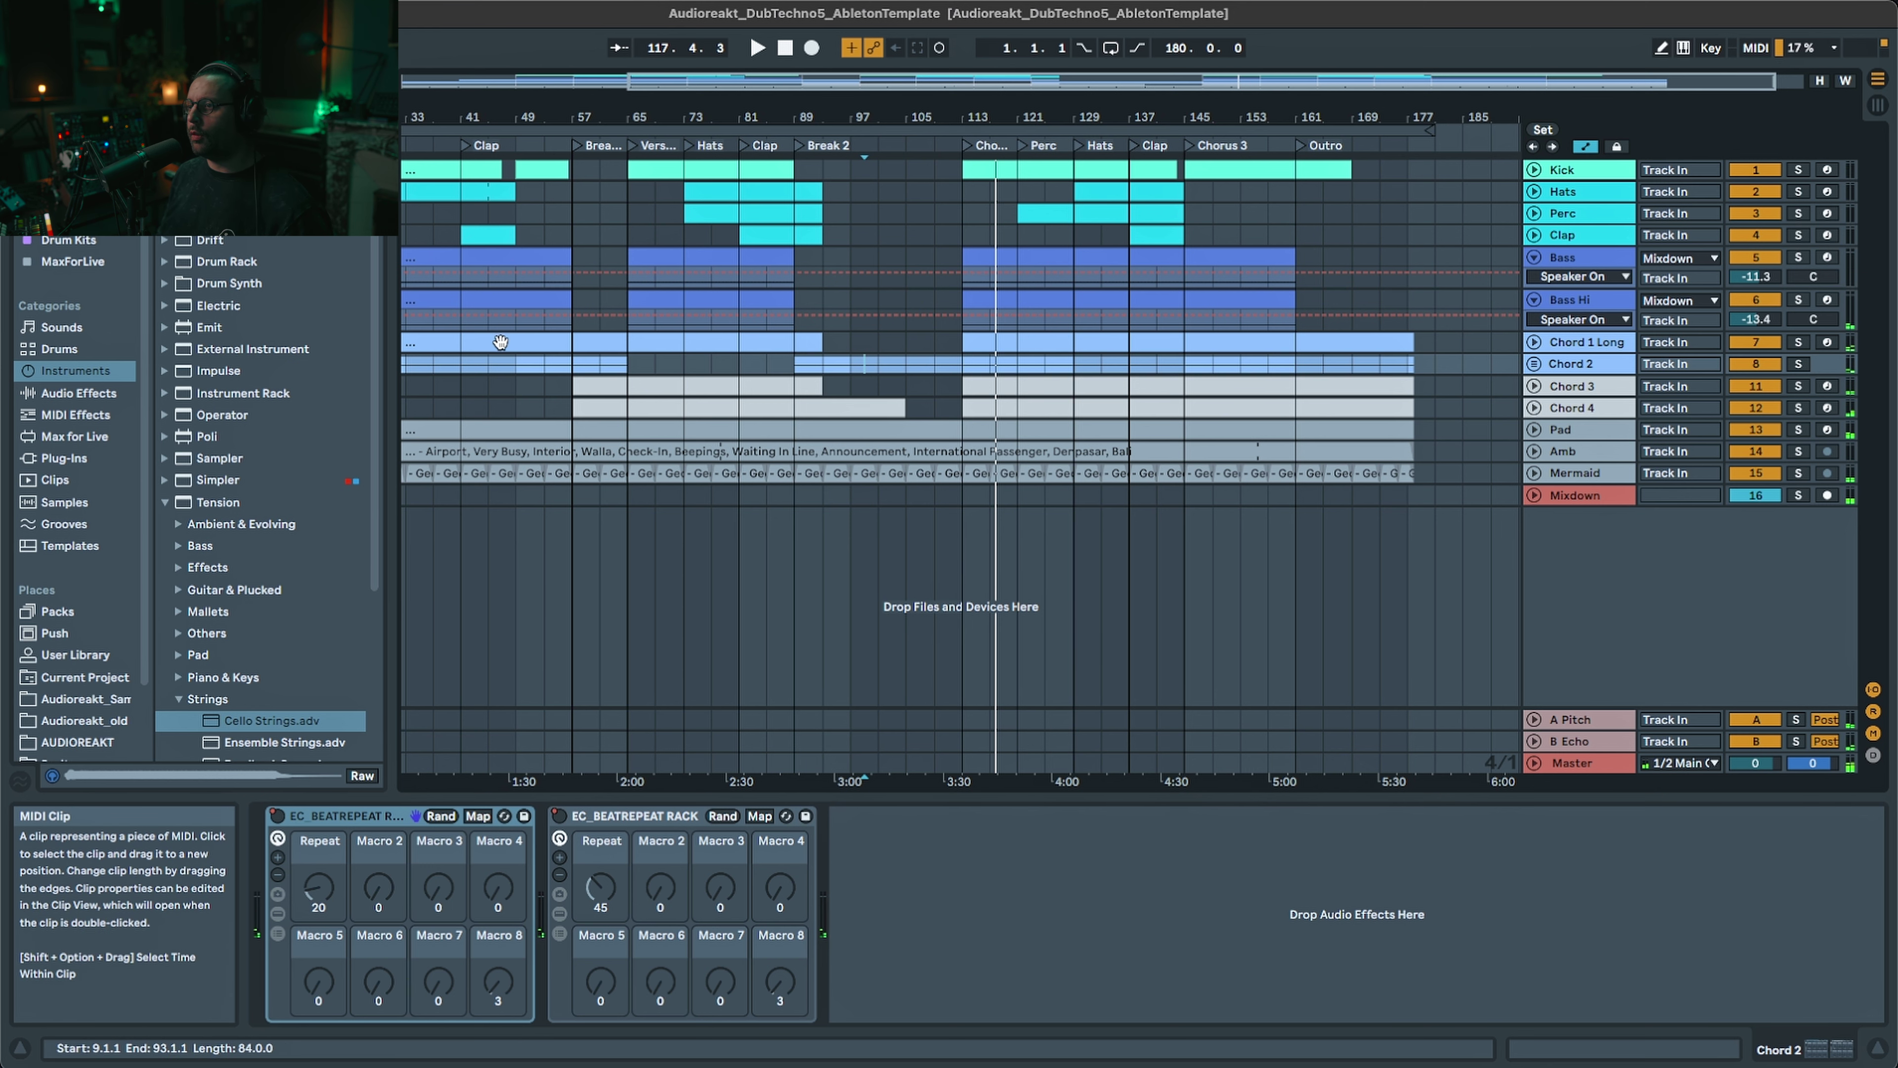
left_click_drag(1009, 81, 1030, 120)
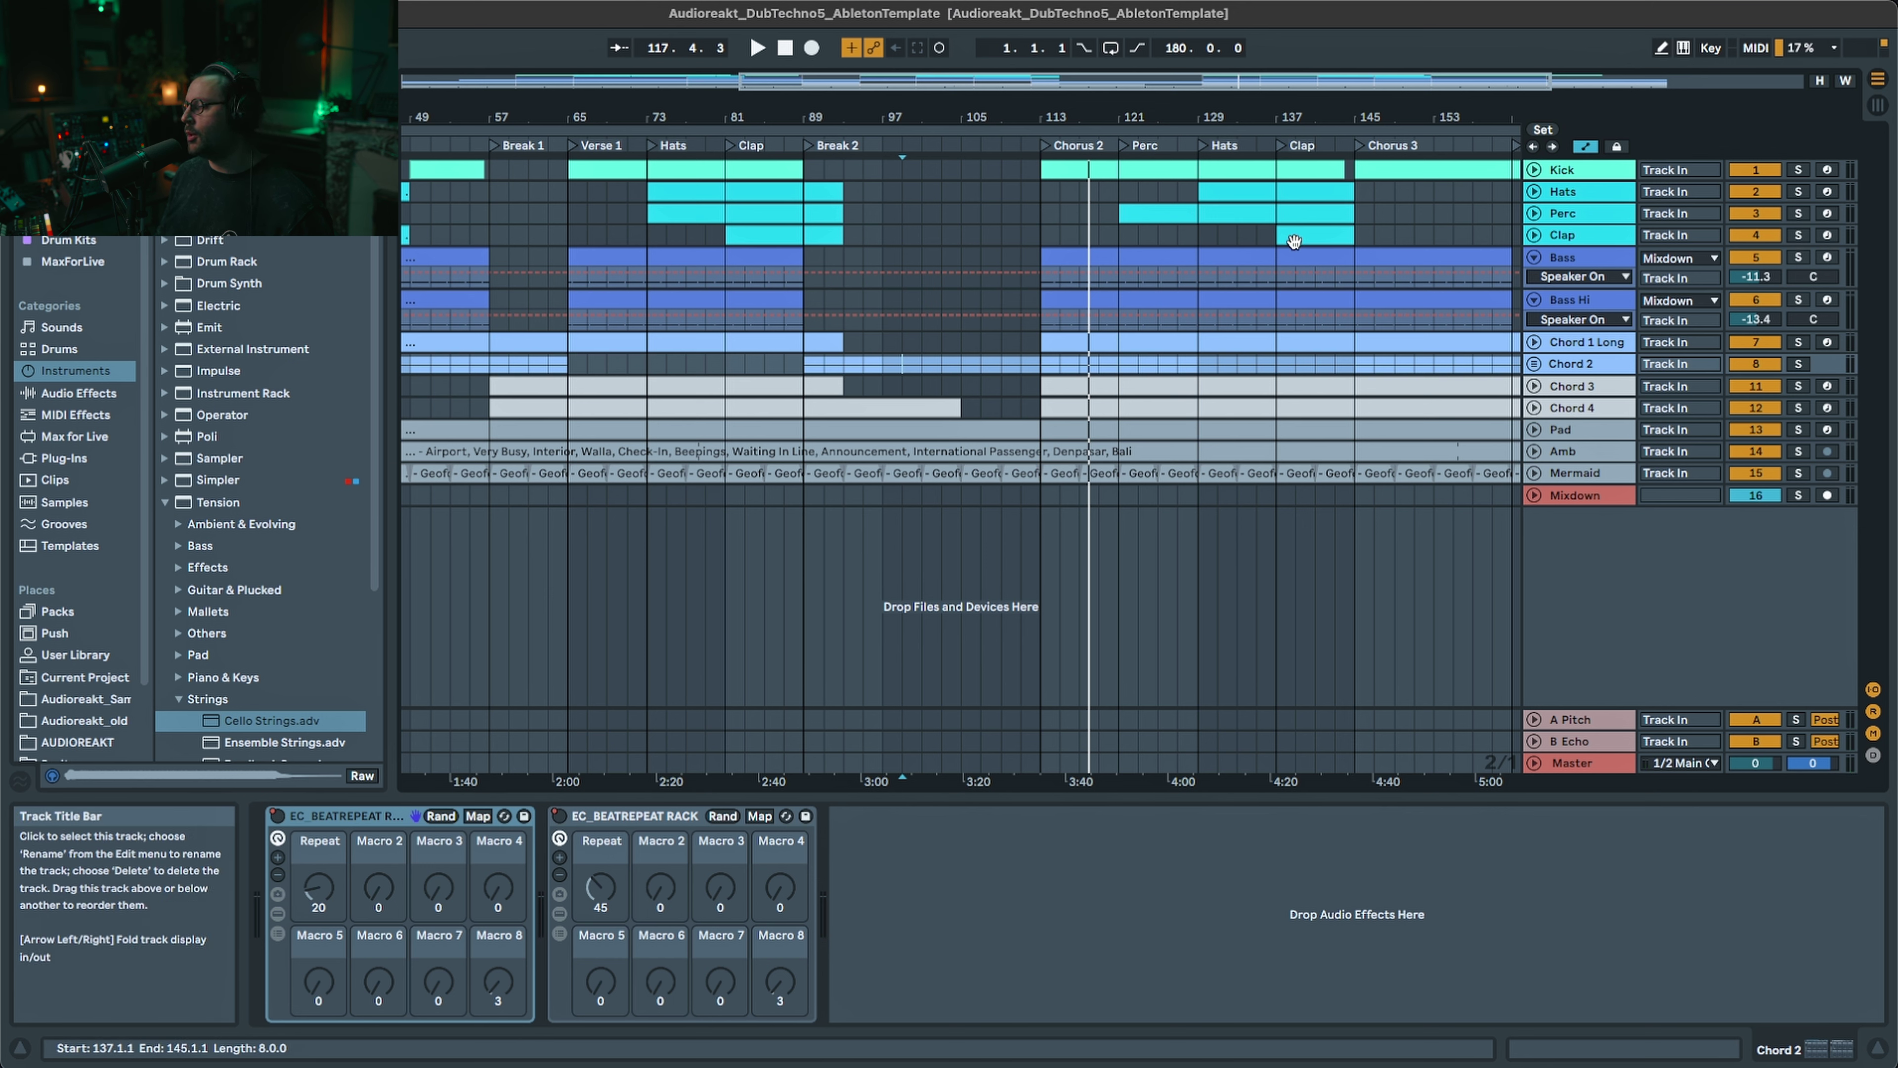
- Play the Perc section from bar 121 and solo the Perc track
left_click(1128, 243)
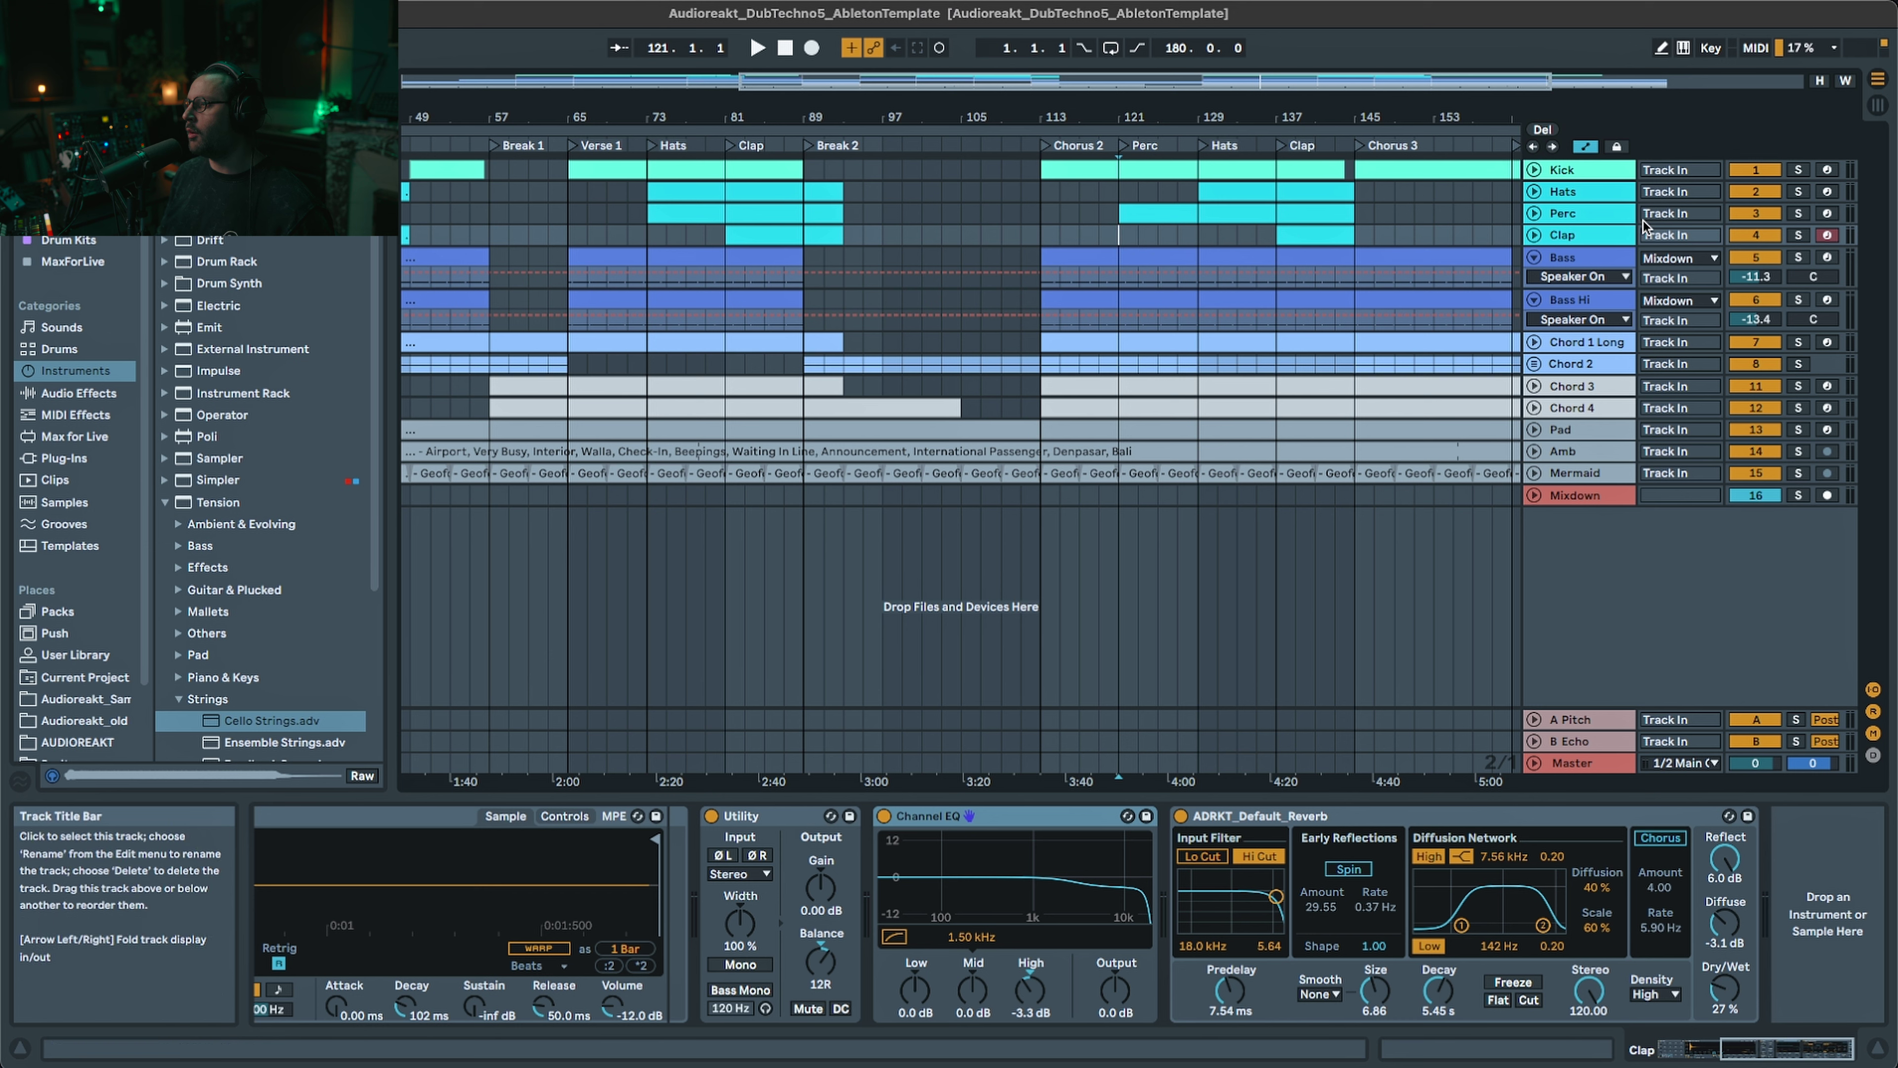
key("space")
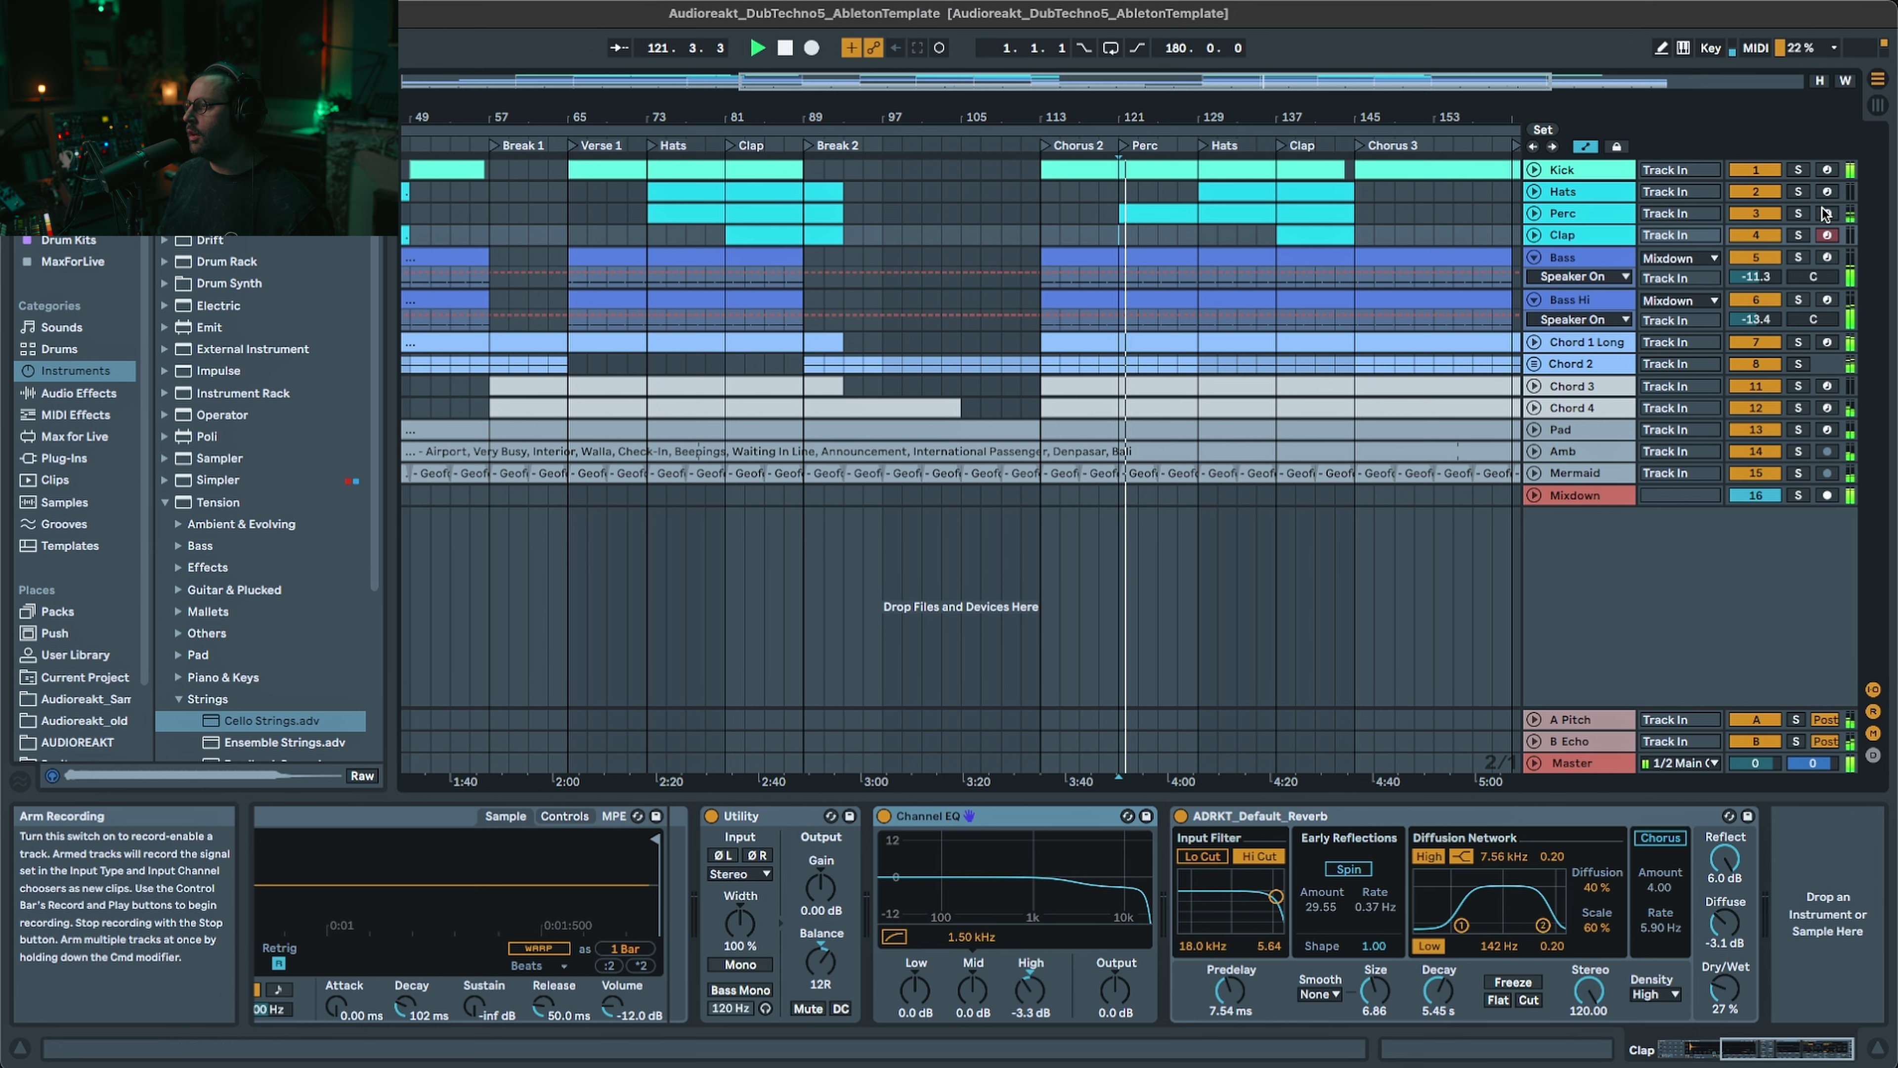
left_click(1796, 215)
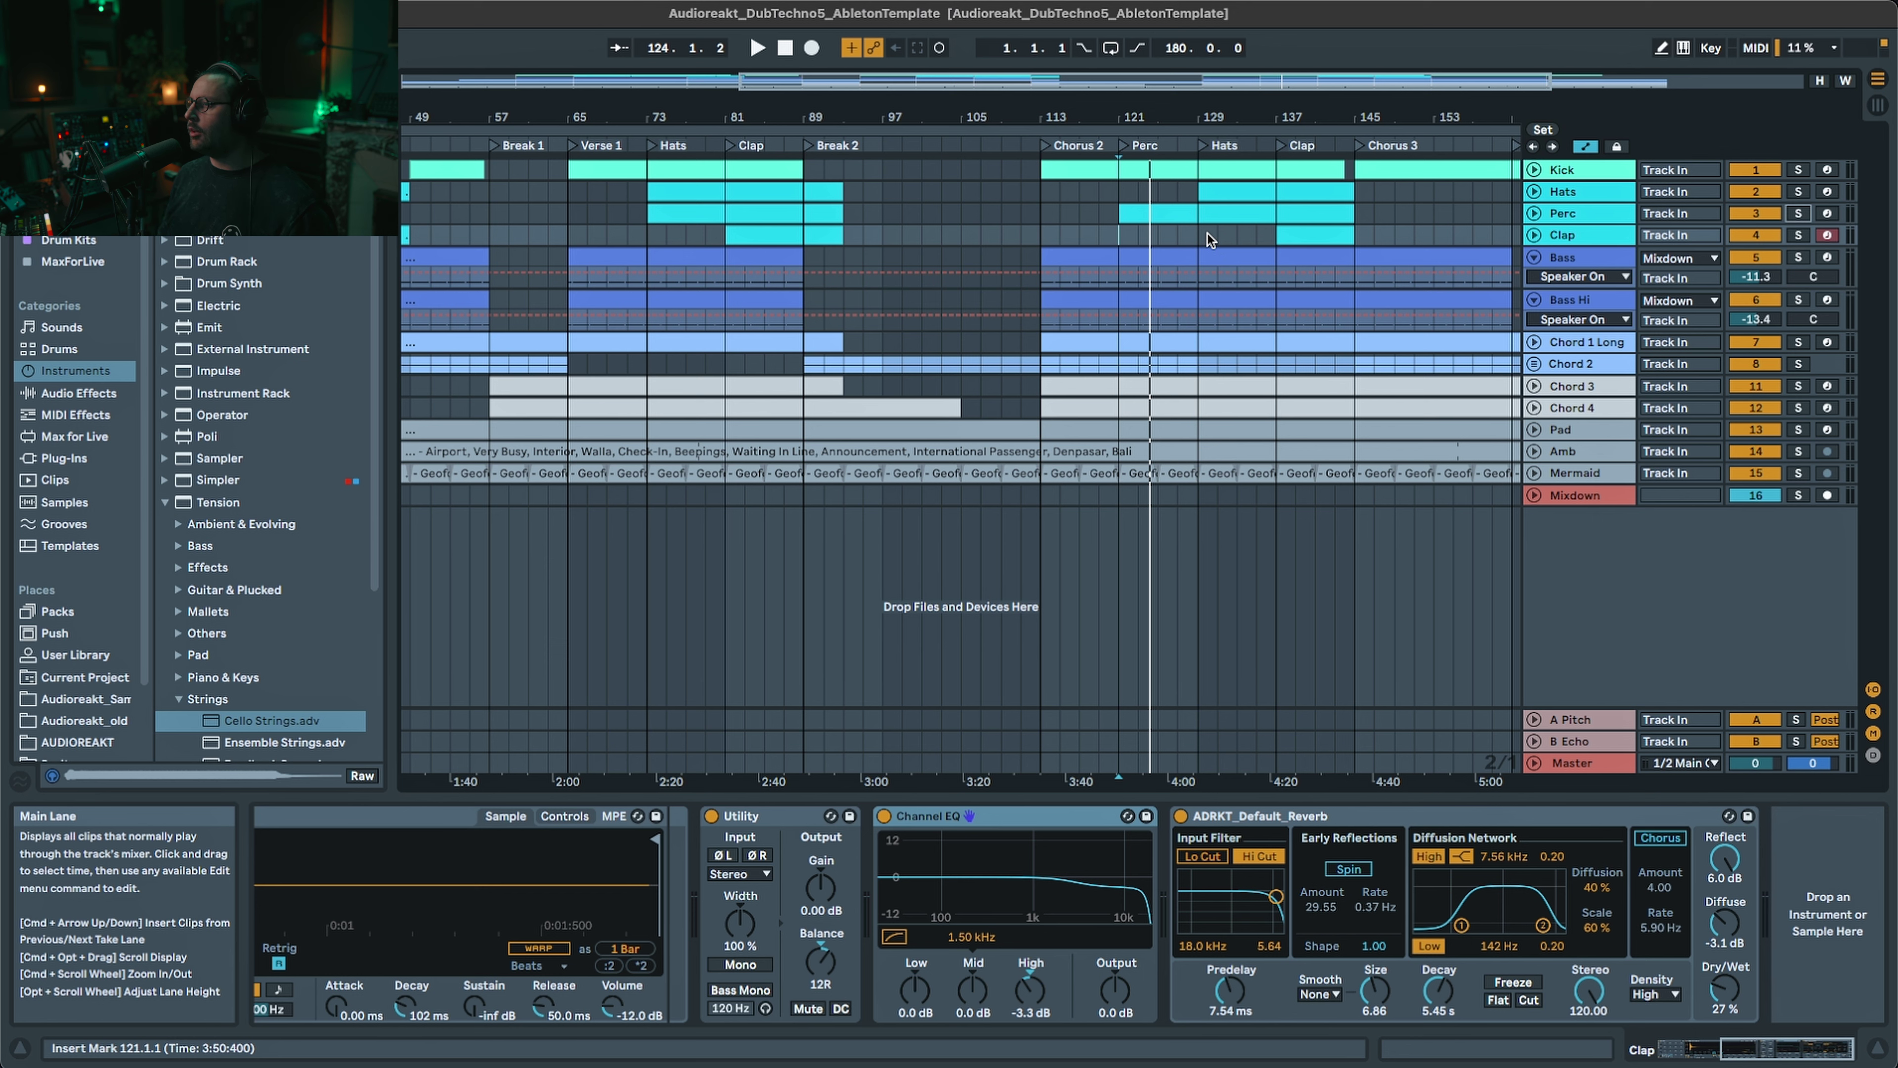
- Play the Hats section after Chorus 2 from bar 129, with the arrangement through to the Outro in view
left_click(1207, 234)
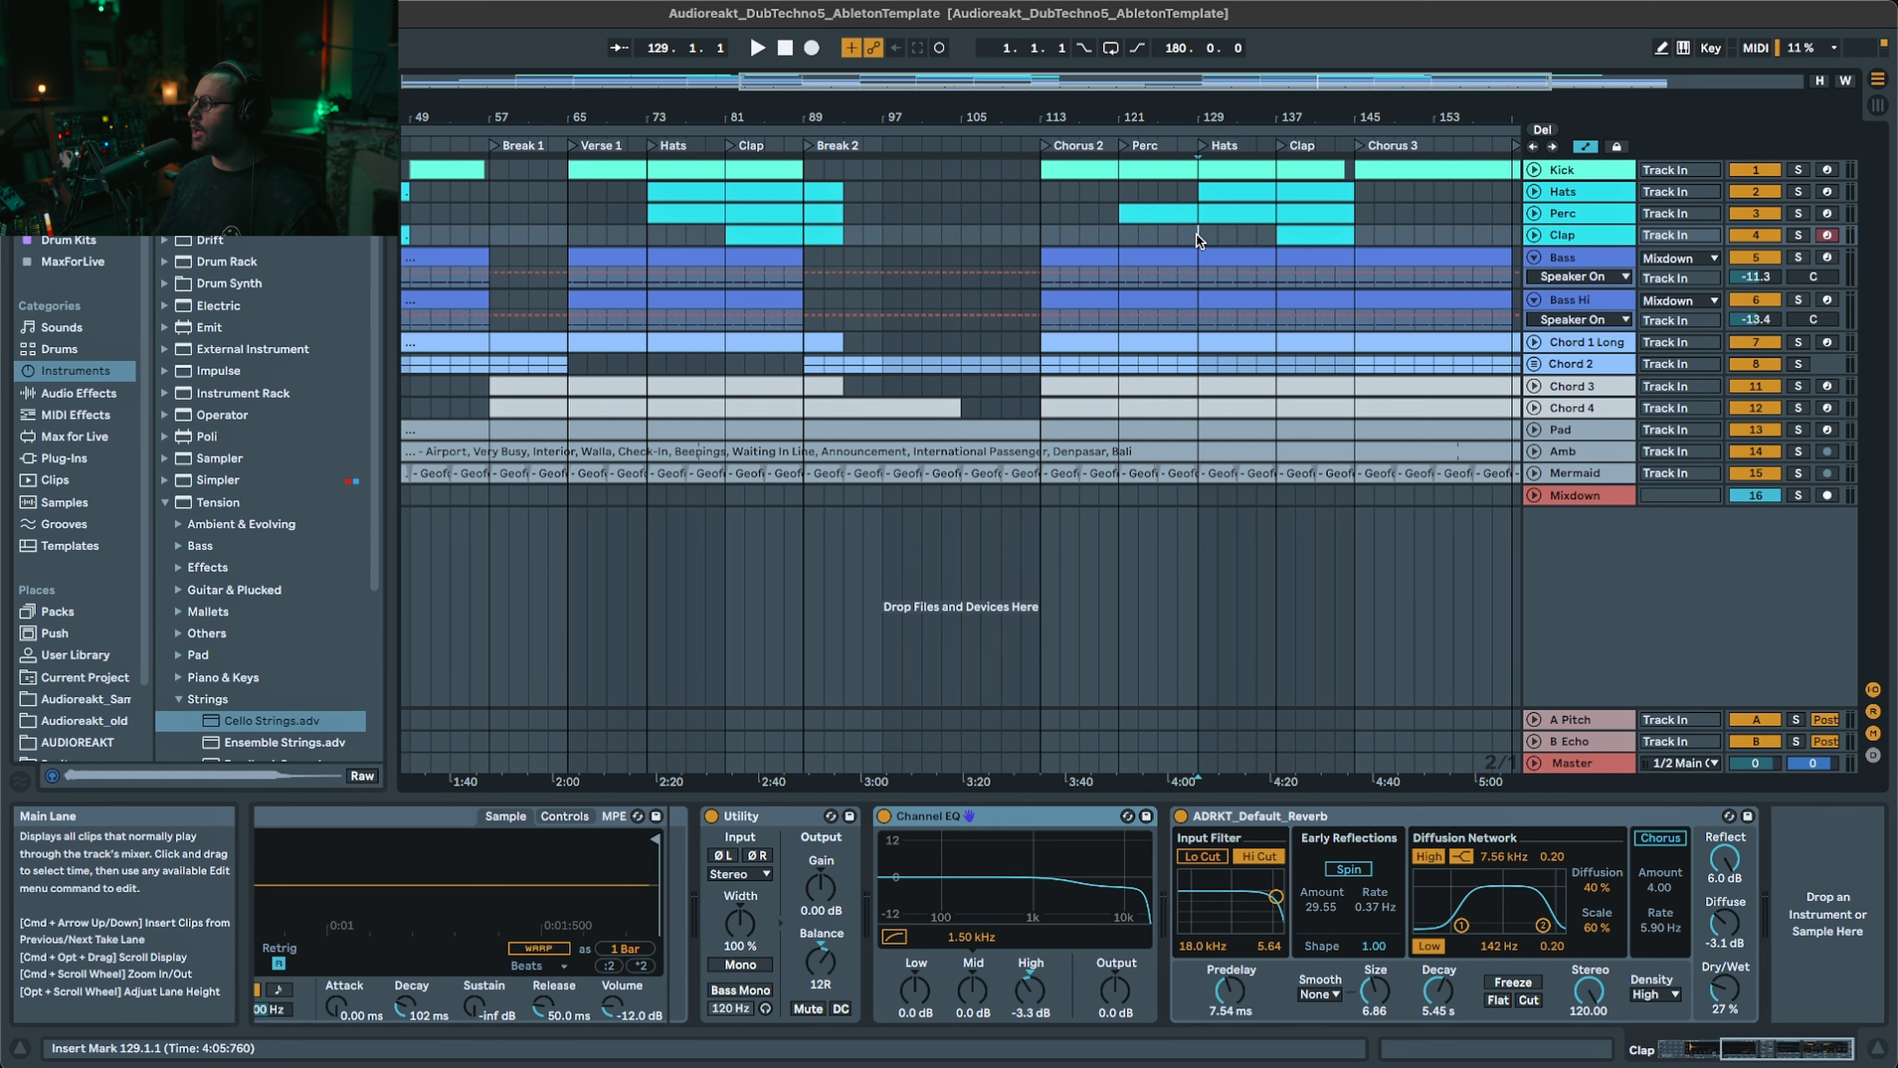
key("space")
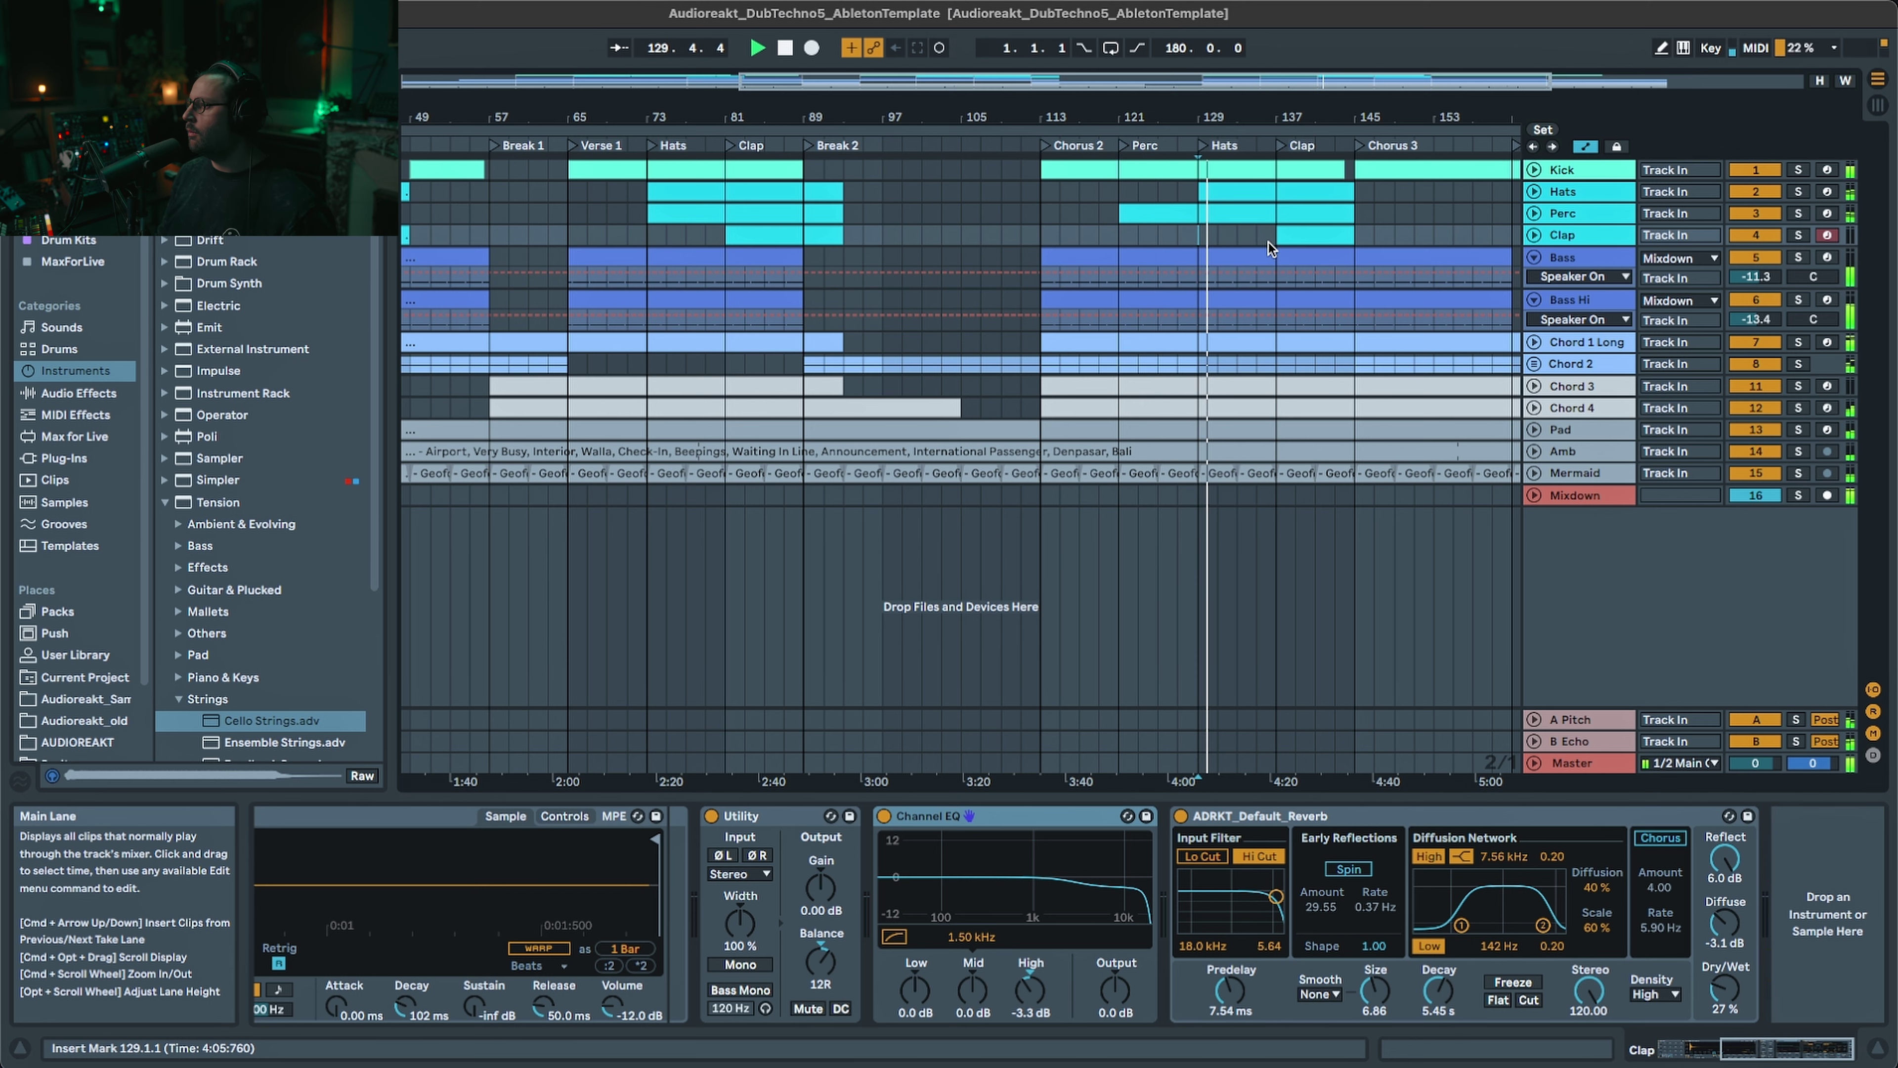
left_click_drag(1249, 79, 1434, 84)
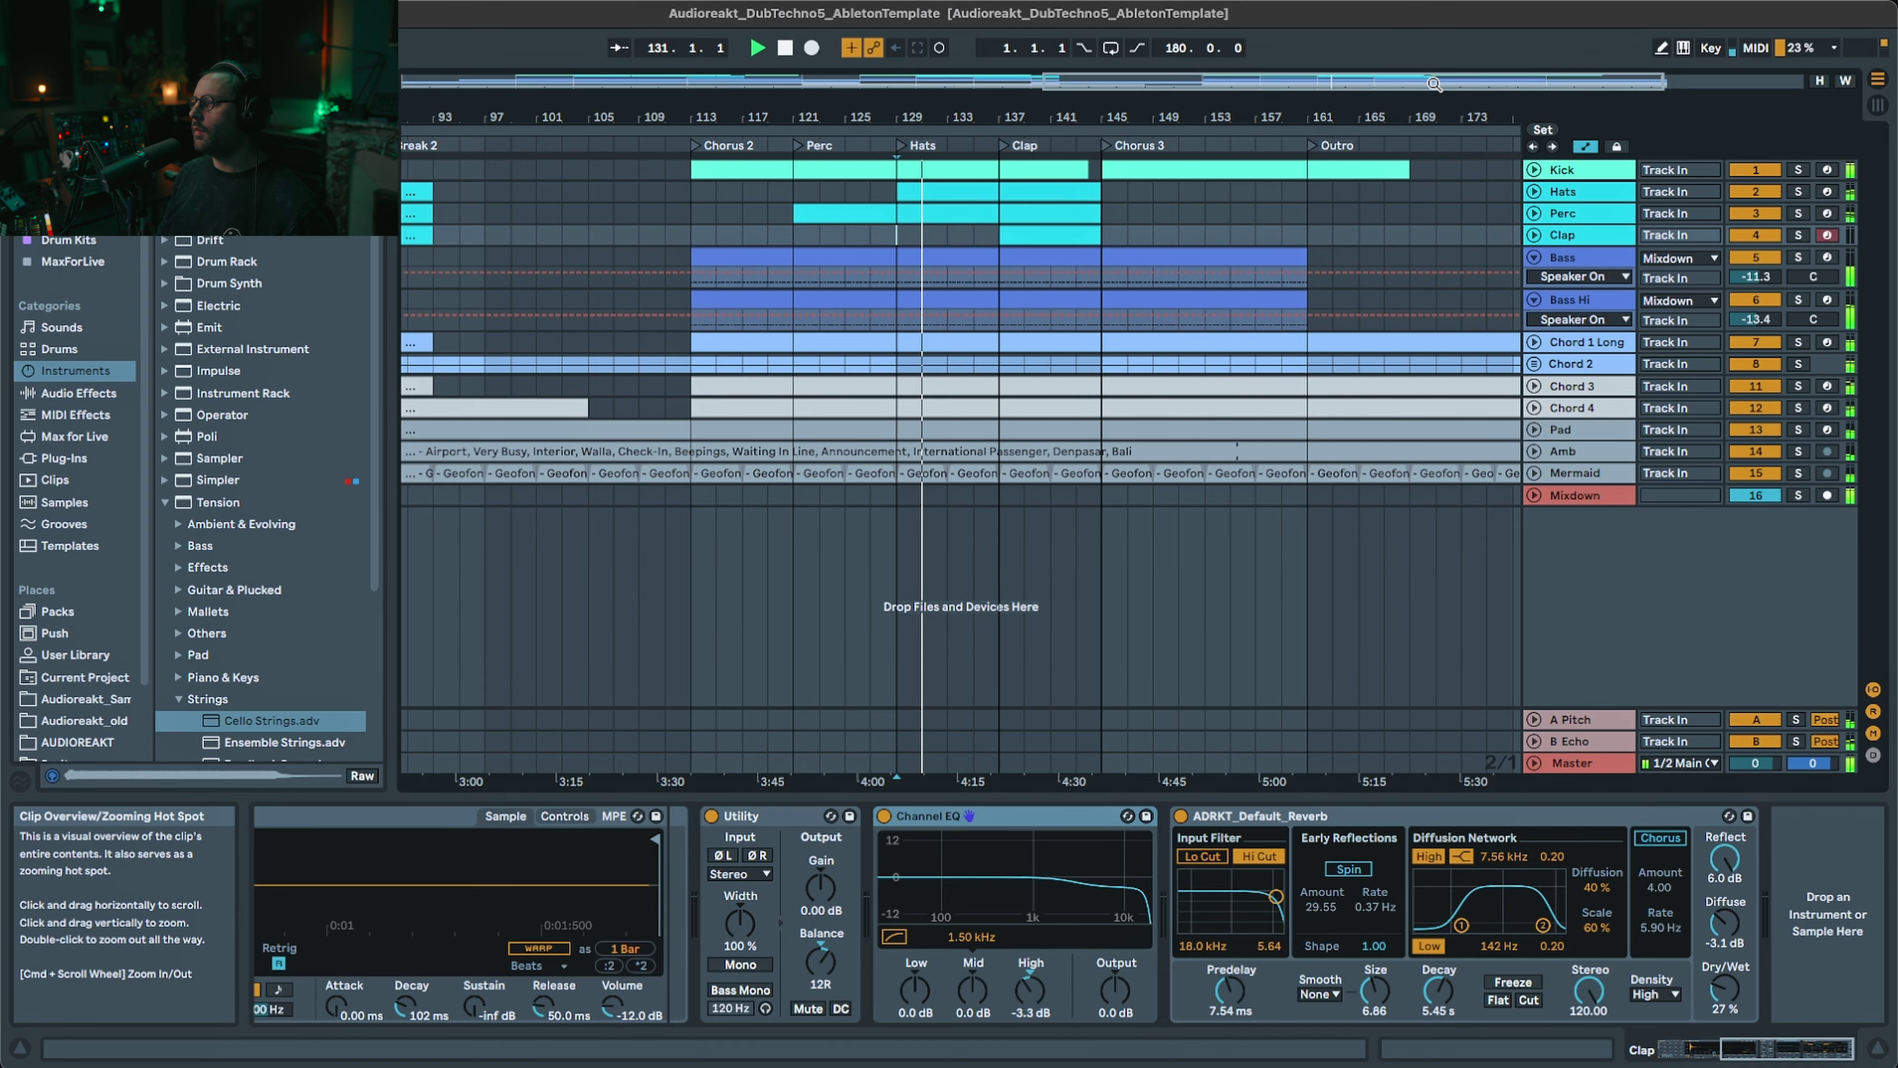
- Unfold the Perc track, open its clip starting at bar 121 to inspect the notes, and stop playback
left_click(1534, 214)
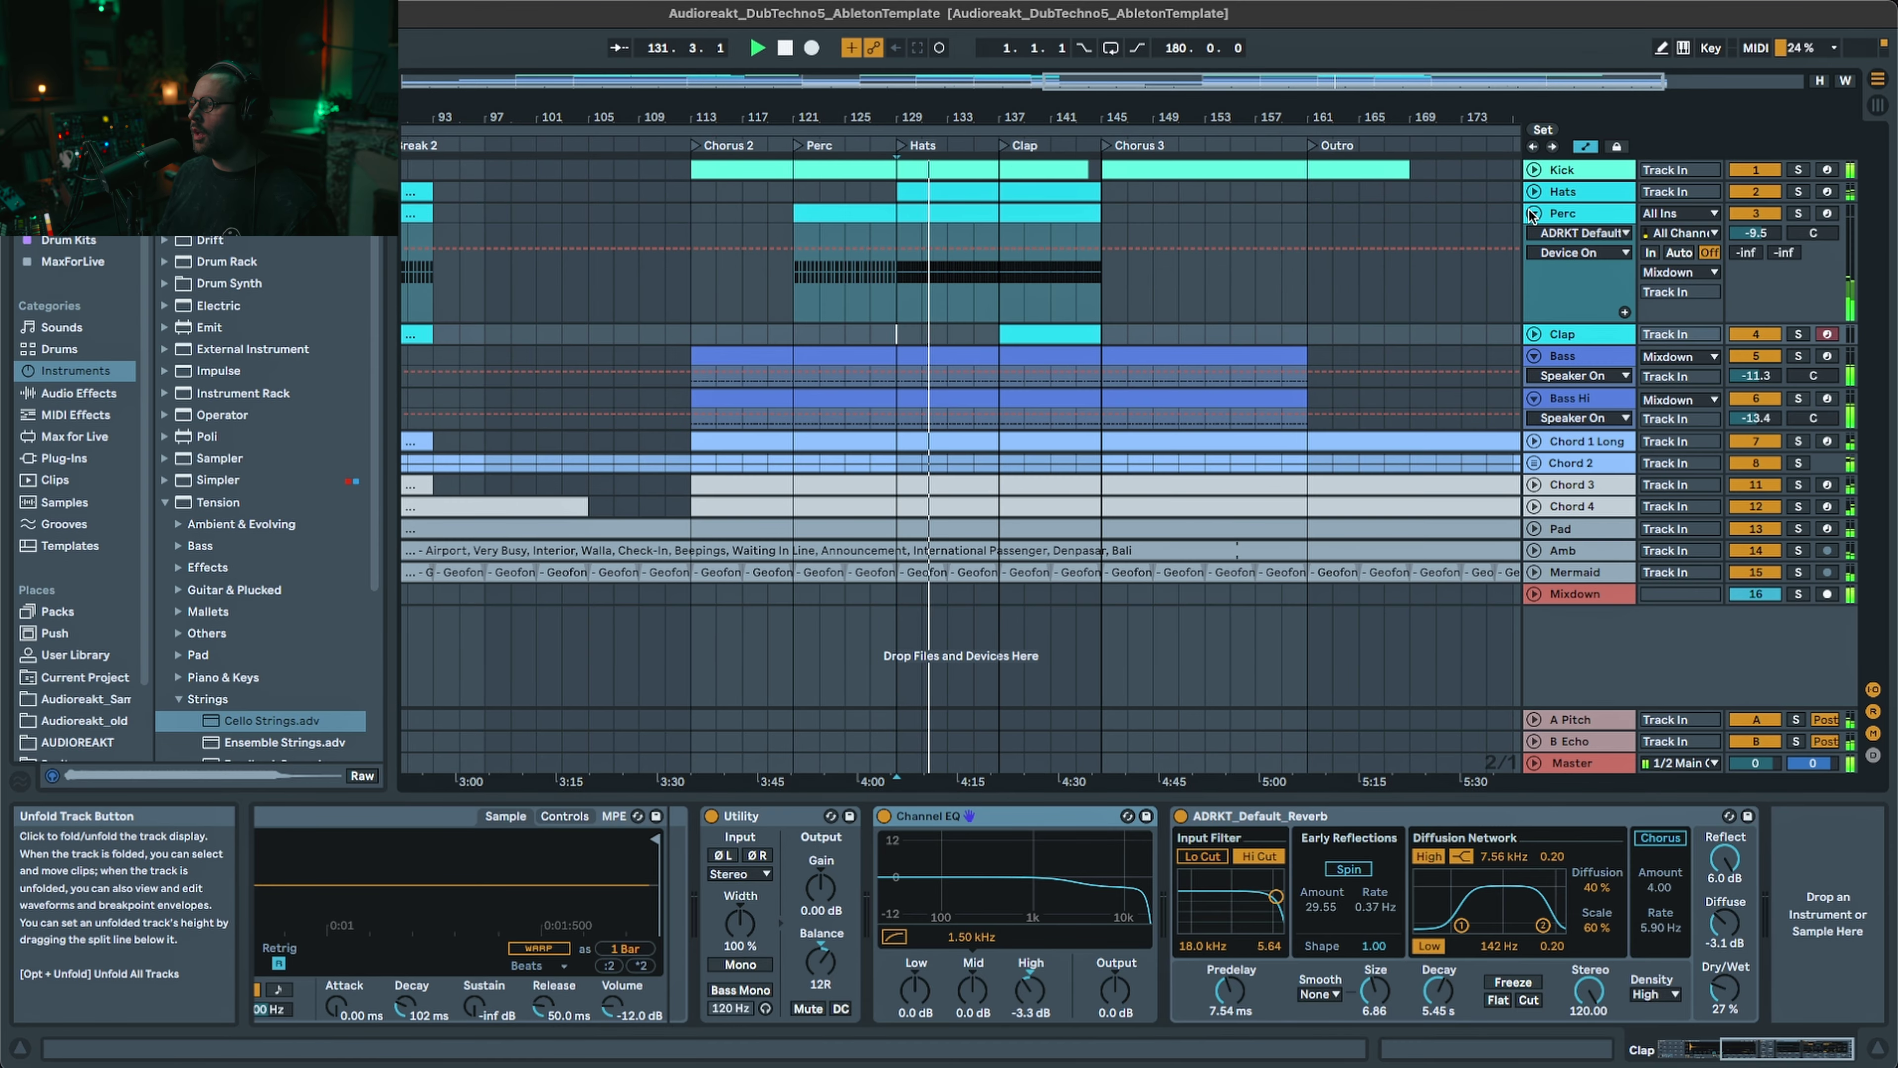
double_click(873, 218)
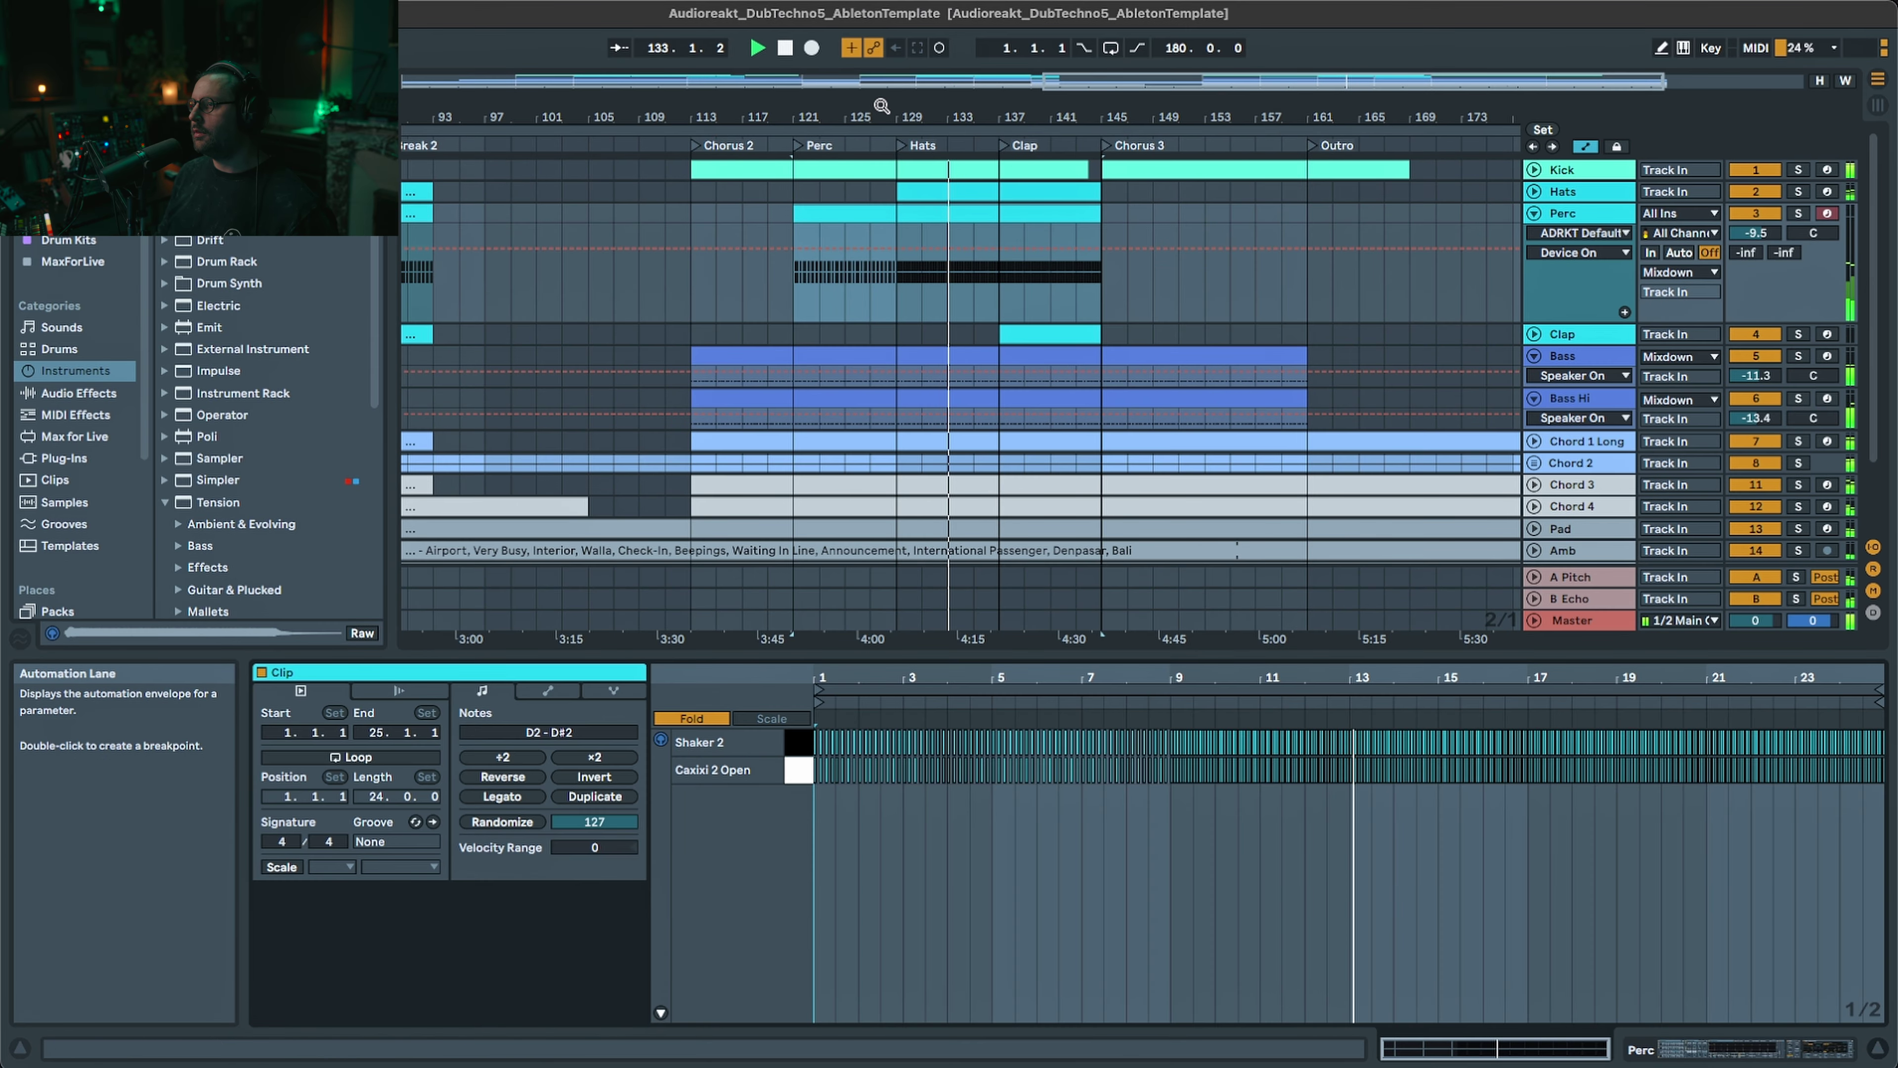
left_click_drag(882, 82, 1243, 116)
key("space")
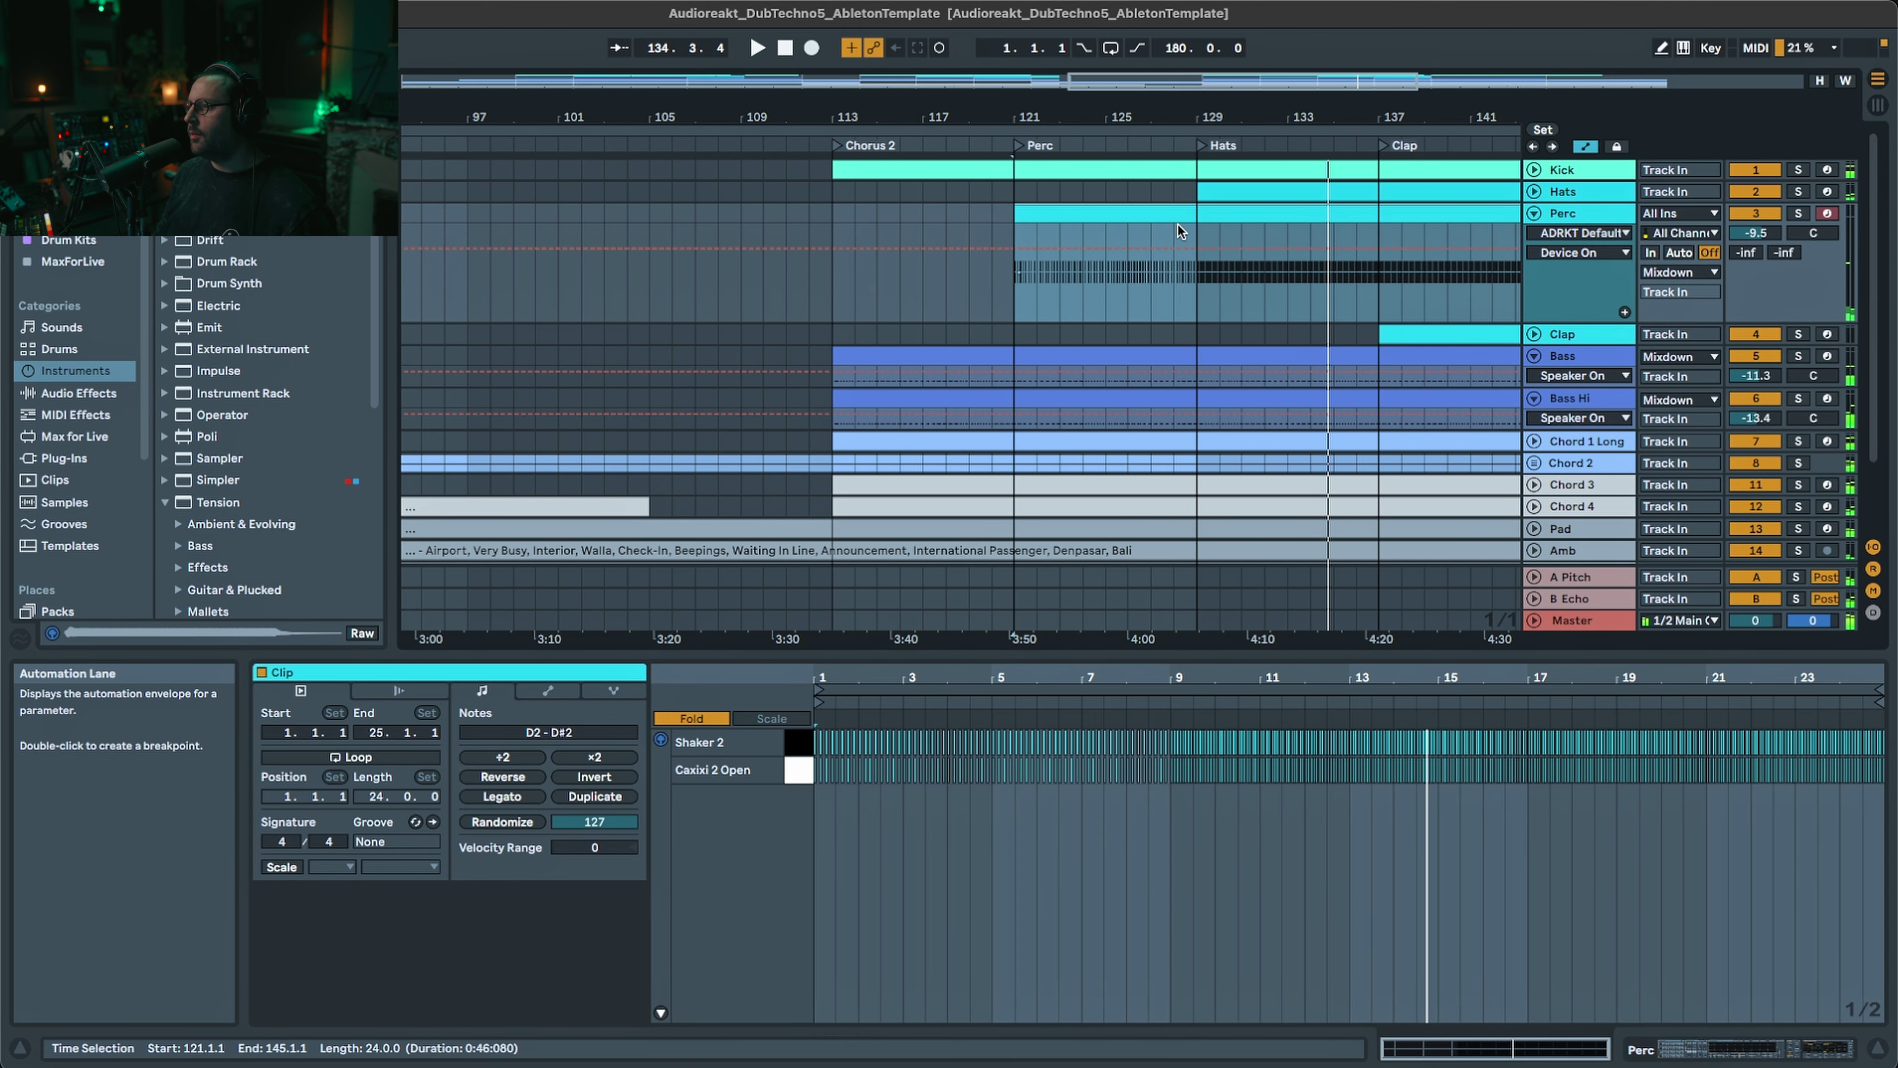
- Solo the Perc track and play its clip from about bar 125
left_click(1798, 213)
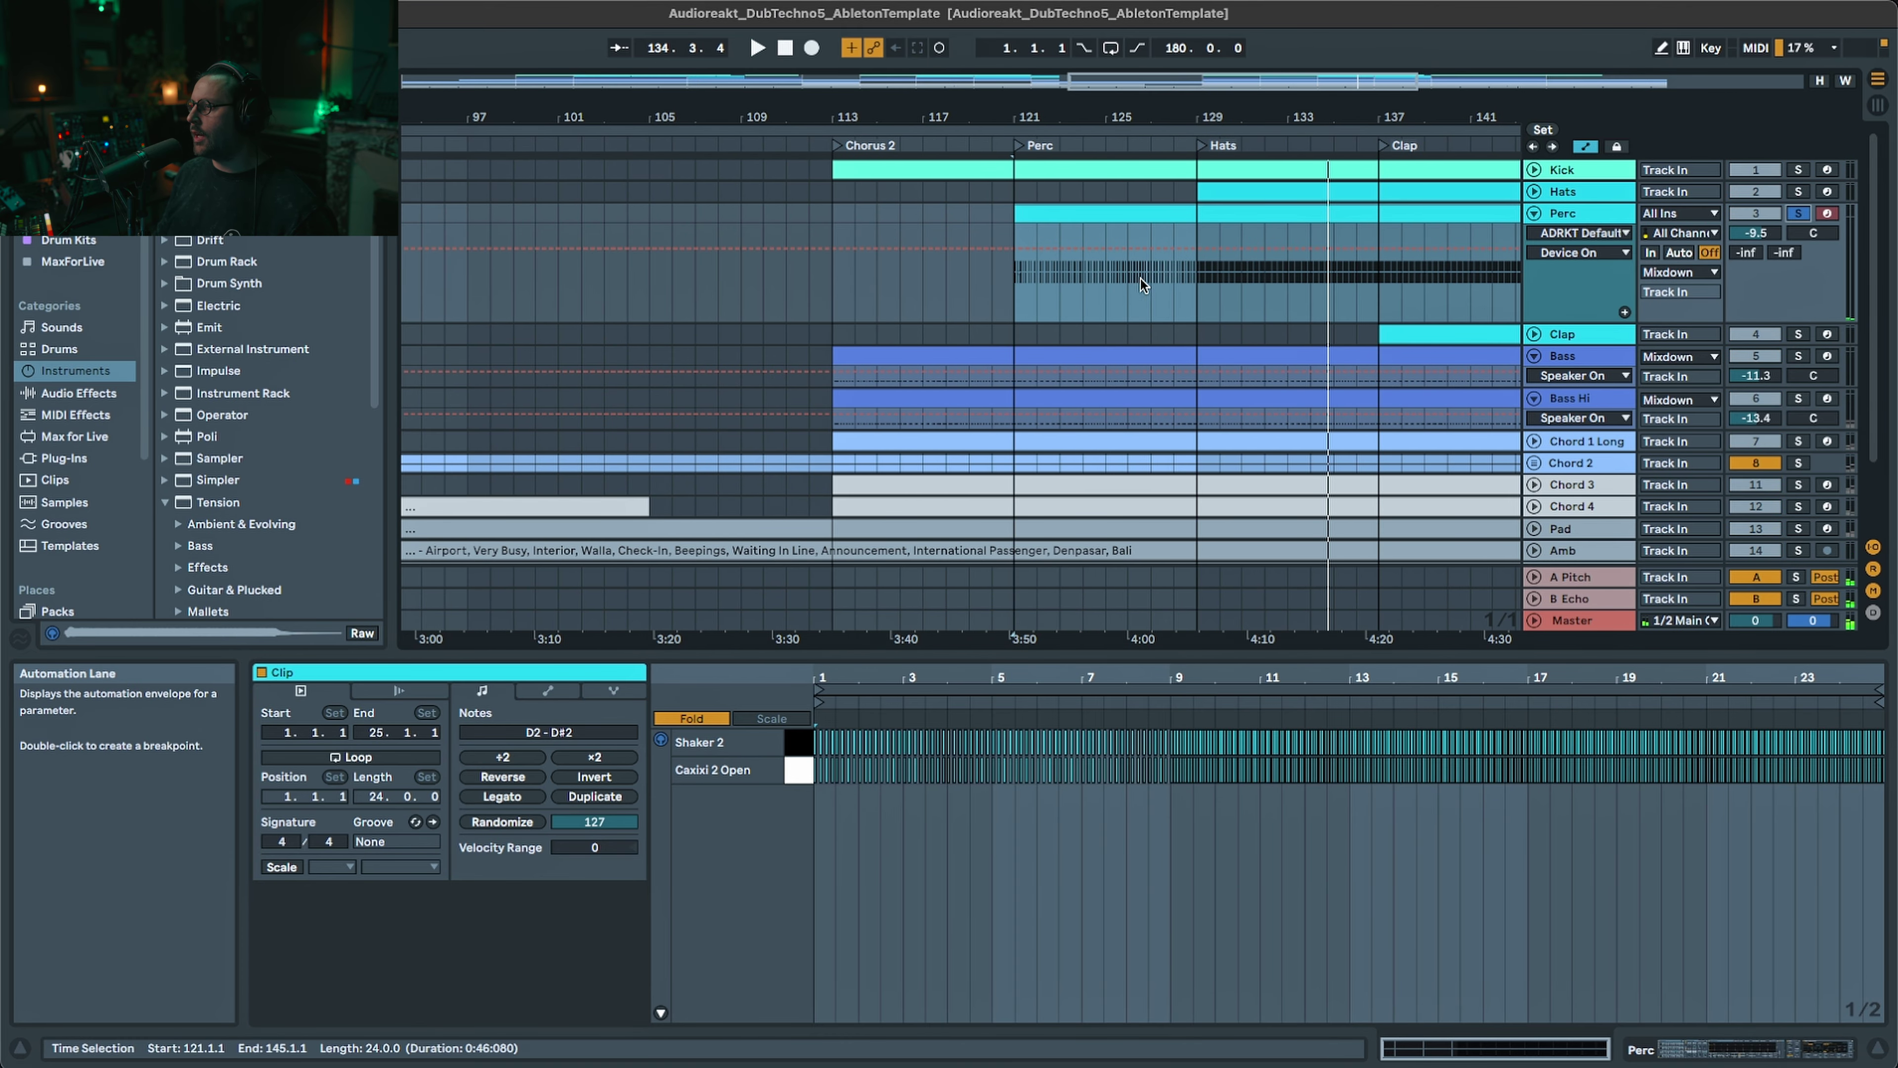
left_click(1126, 291)
key("space")
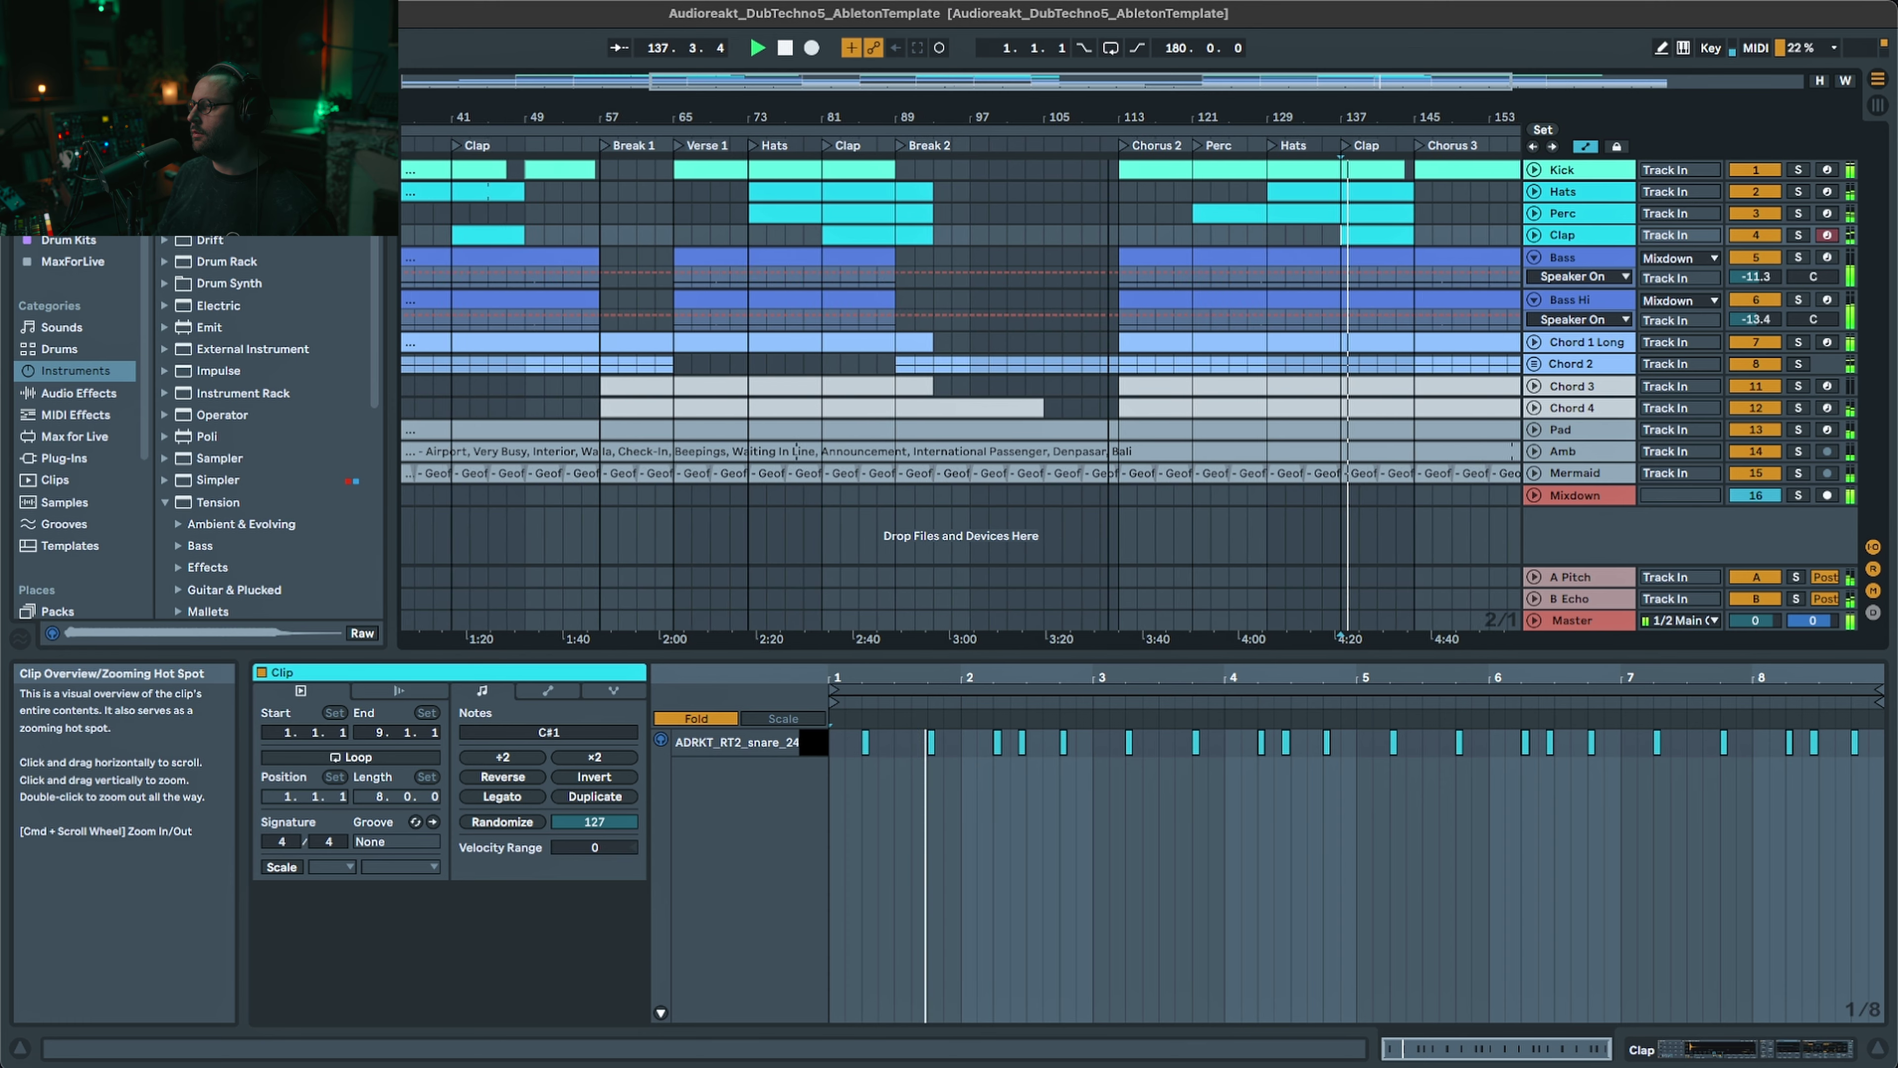
- Follow the playback from the Clap section at bar 137 into Chorus 3
left_click_drag(1166, 81, 1461, 85)
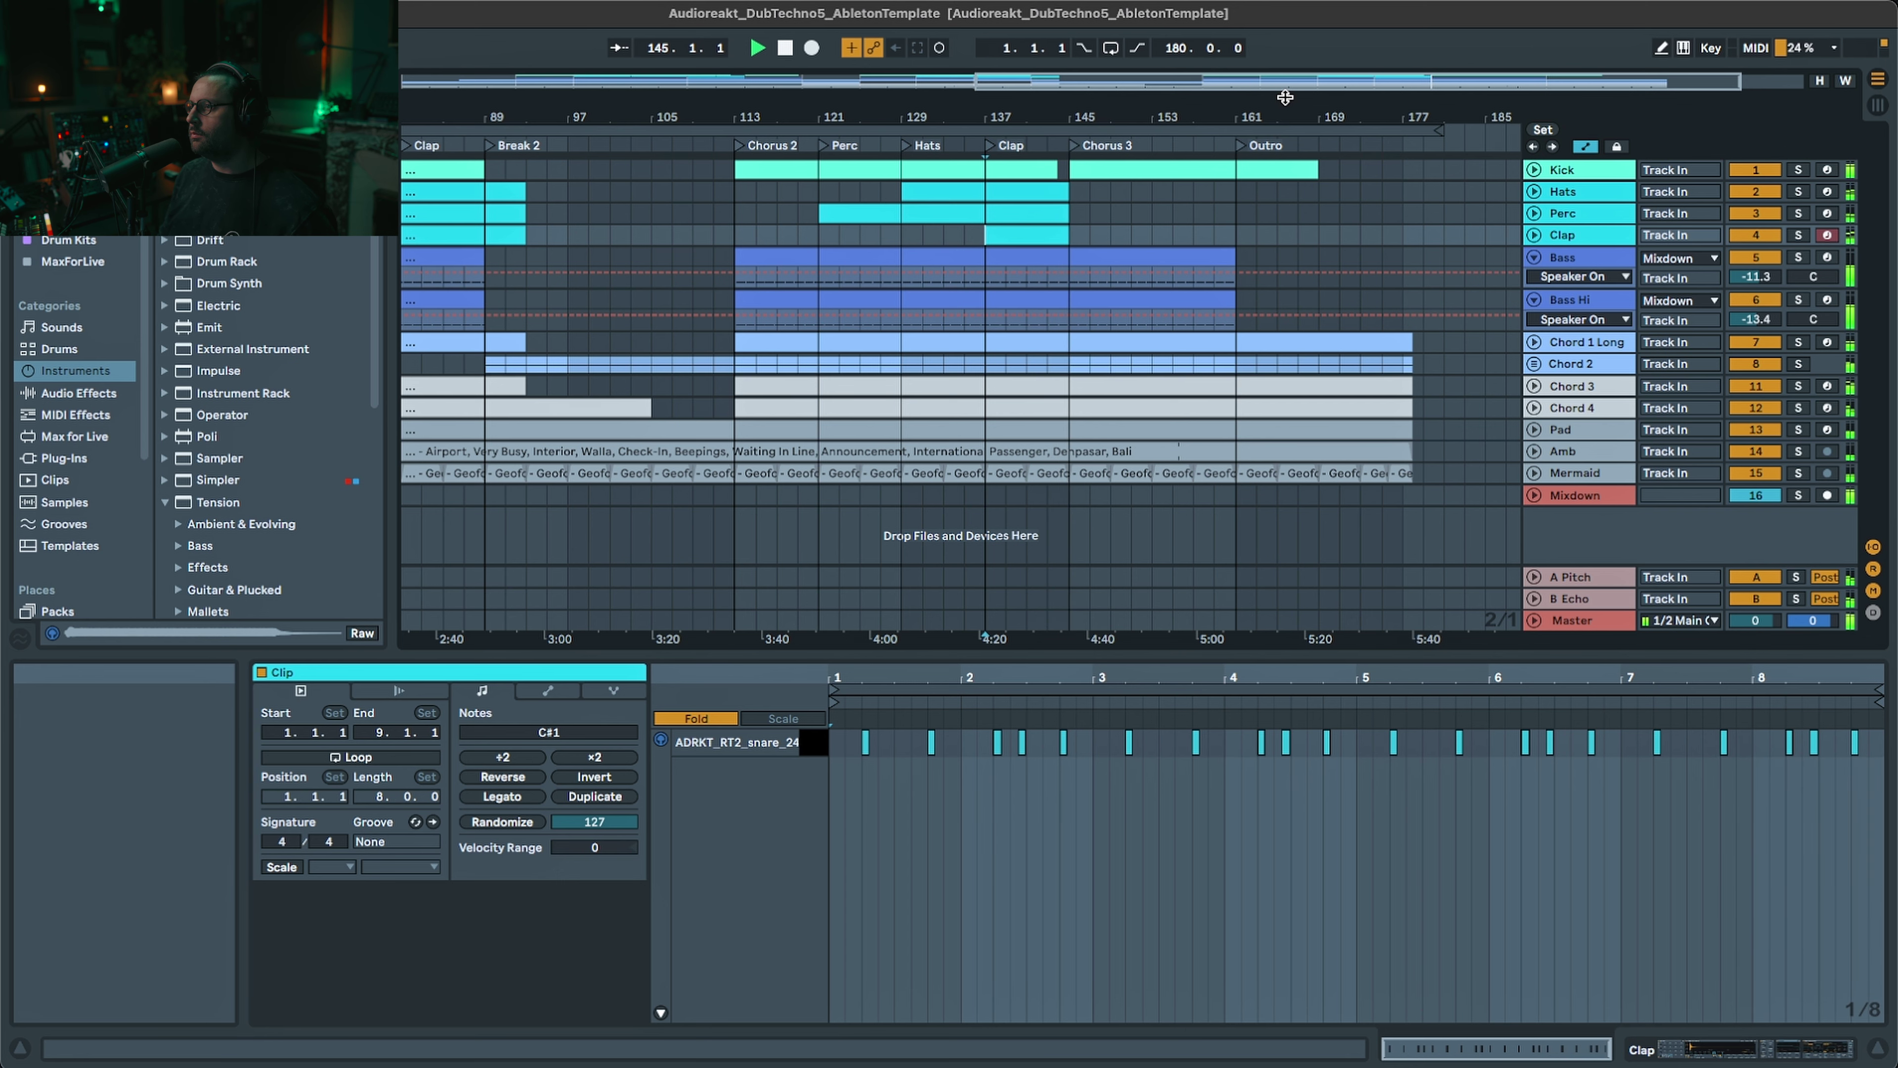
left_click_drag(1248, 77, 1357, 77)
left_click(1456, 234)
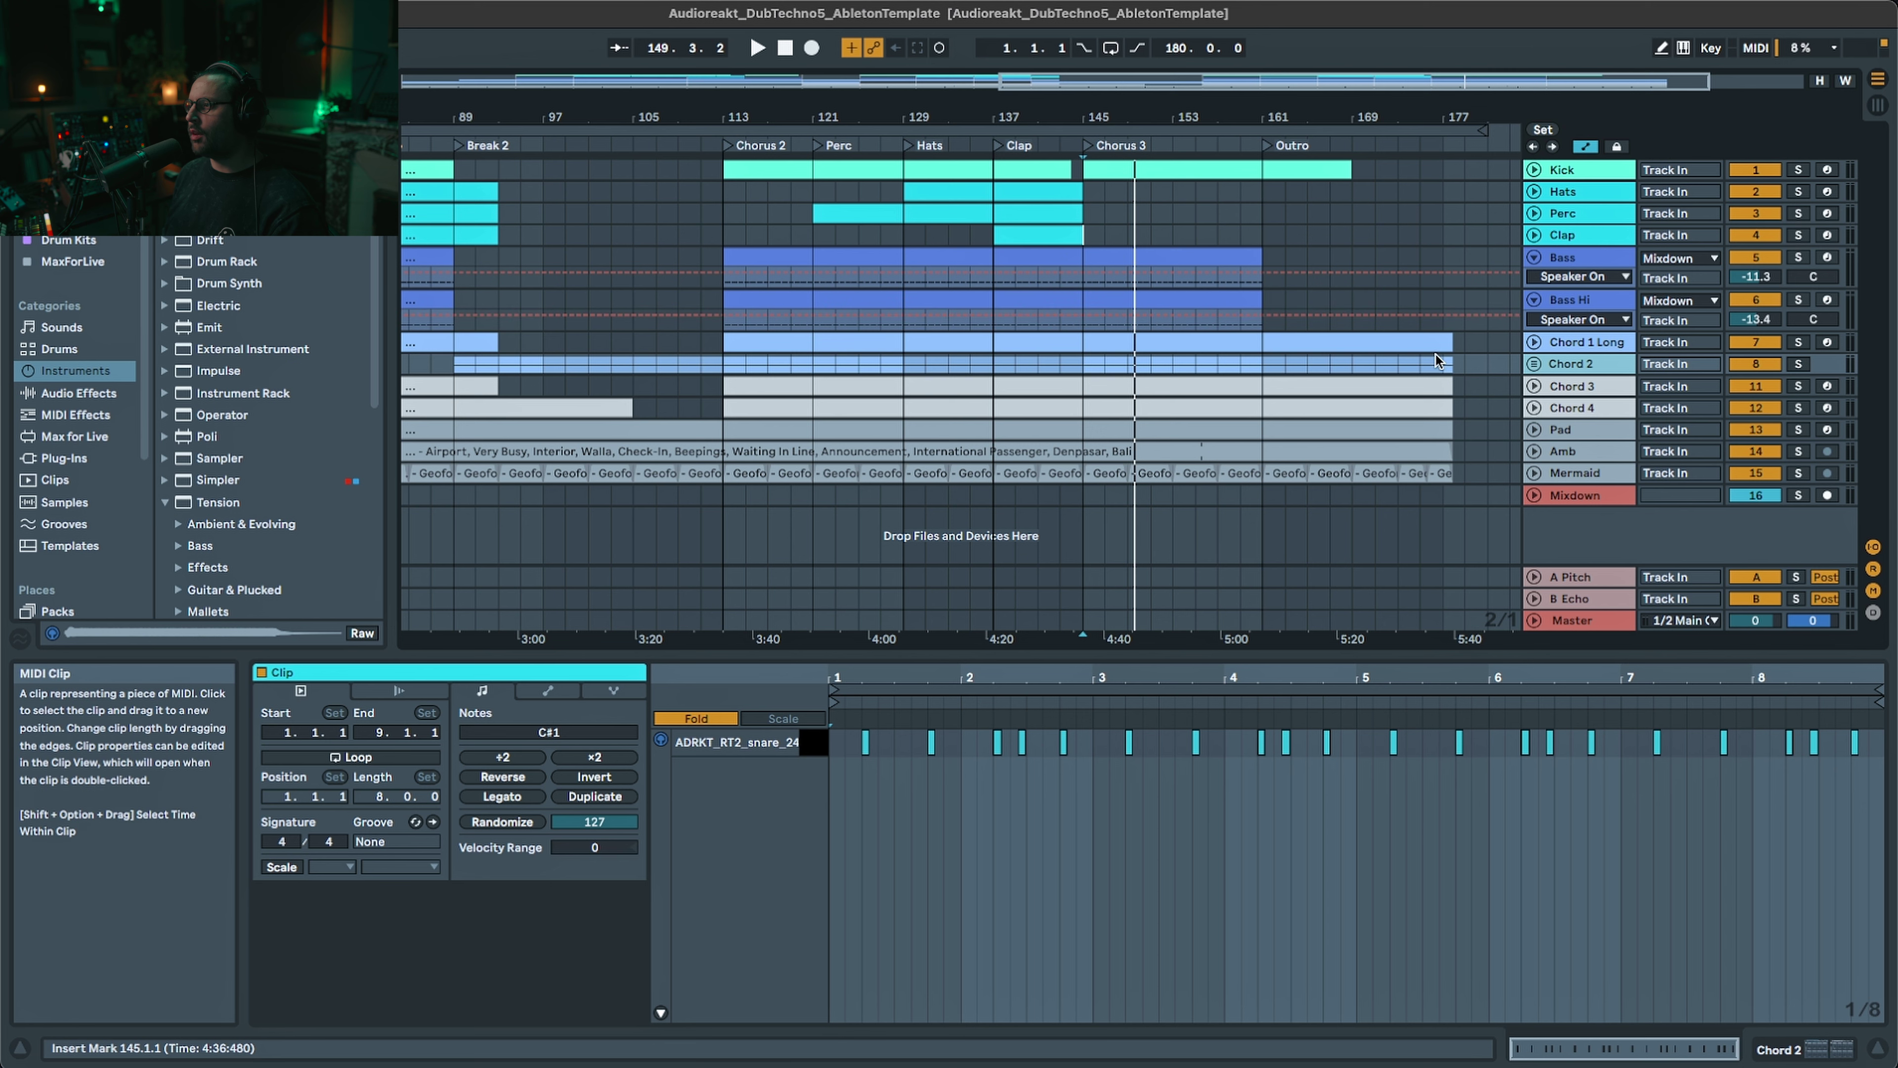
- Unfold the Chord 2 group and its Chord 2 track to examine the filter automation in Chorus 3
left_click(1533, 364)
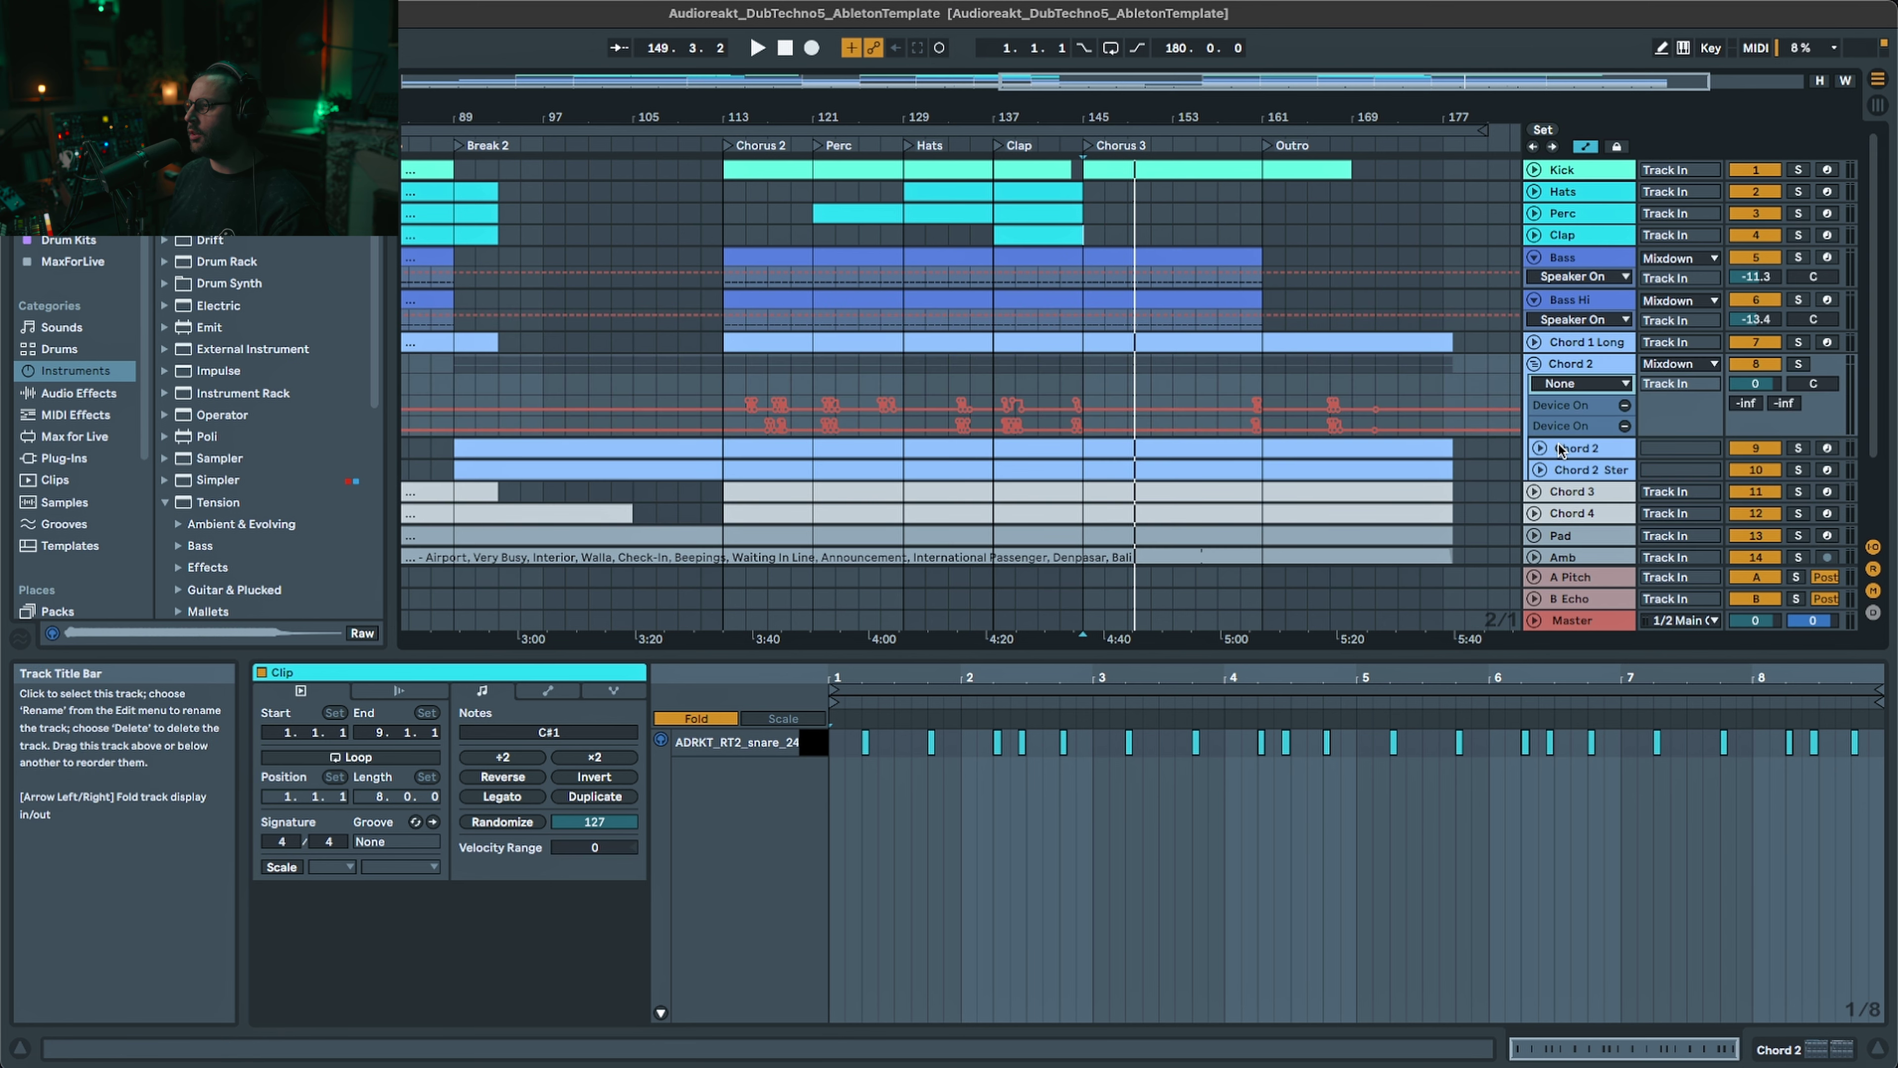
left_click(1540, 447)
scroll(1277, 499, "down", 3)
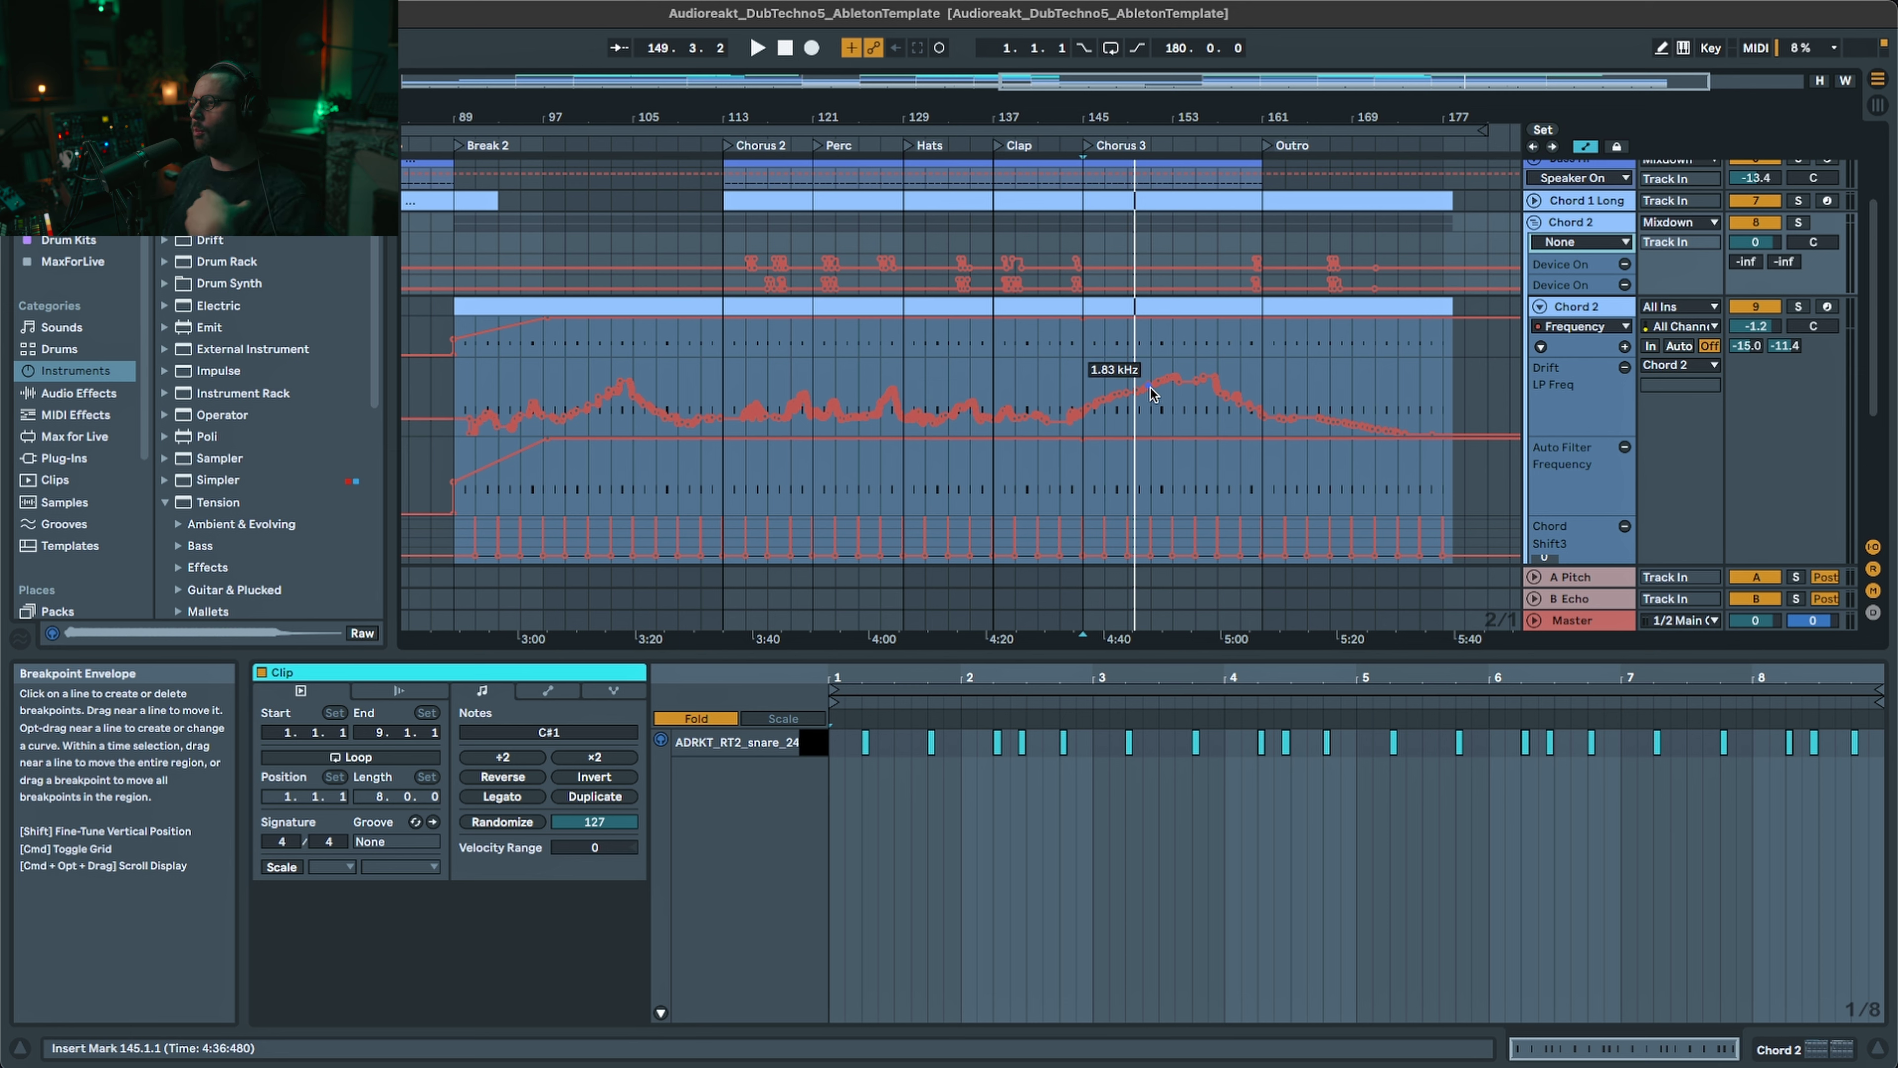
- Solo the Chord 2 track and audition its Chorus 3 automation from bar 153 and from bar 157
left_click(1797, 306)
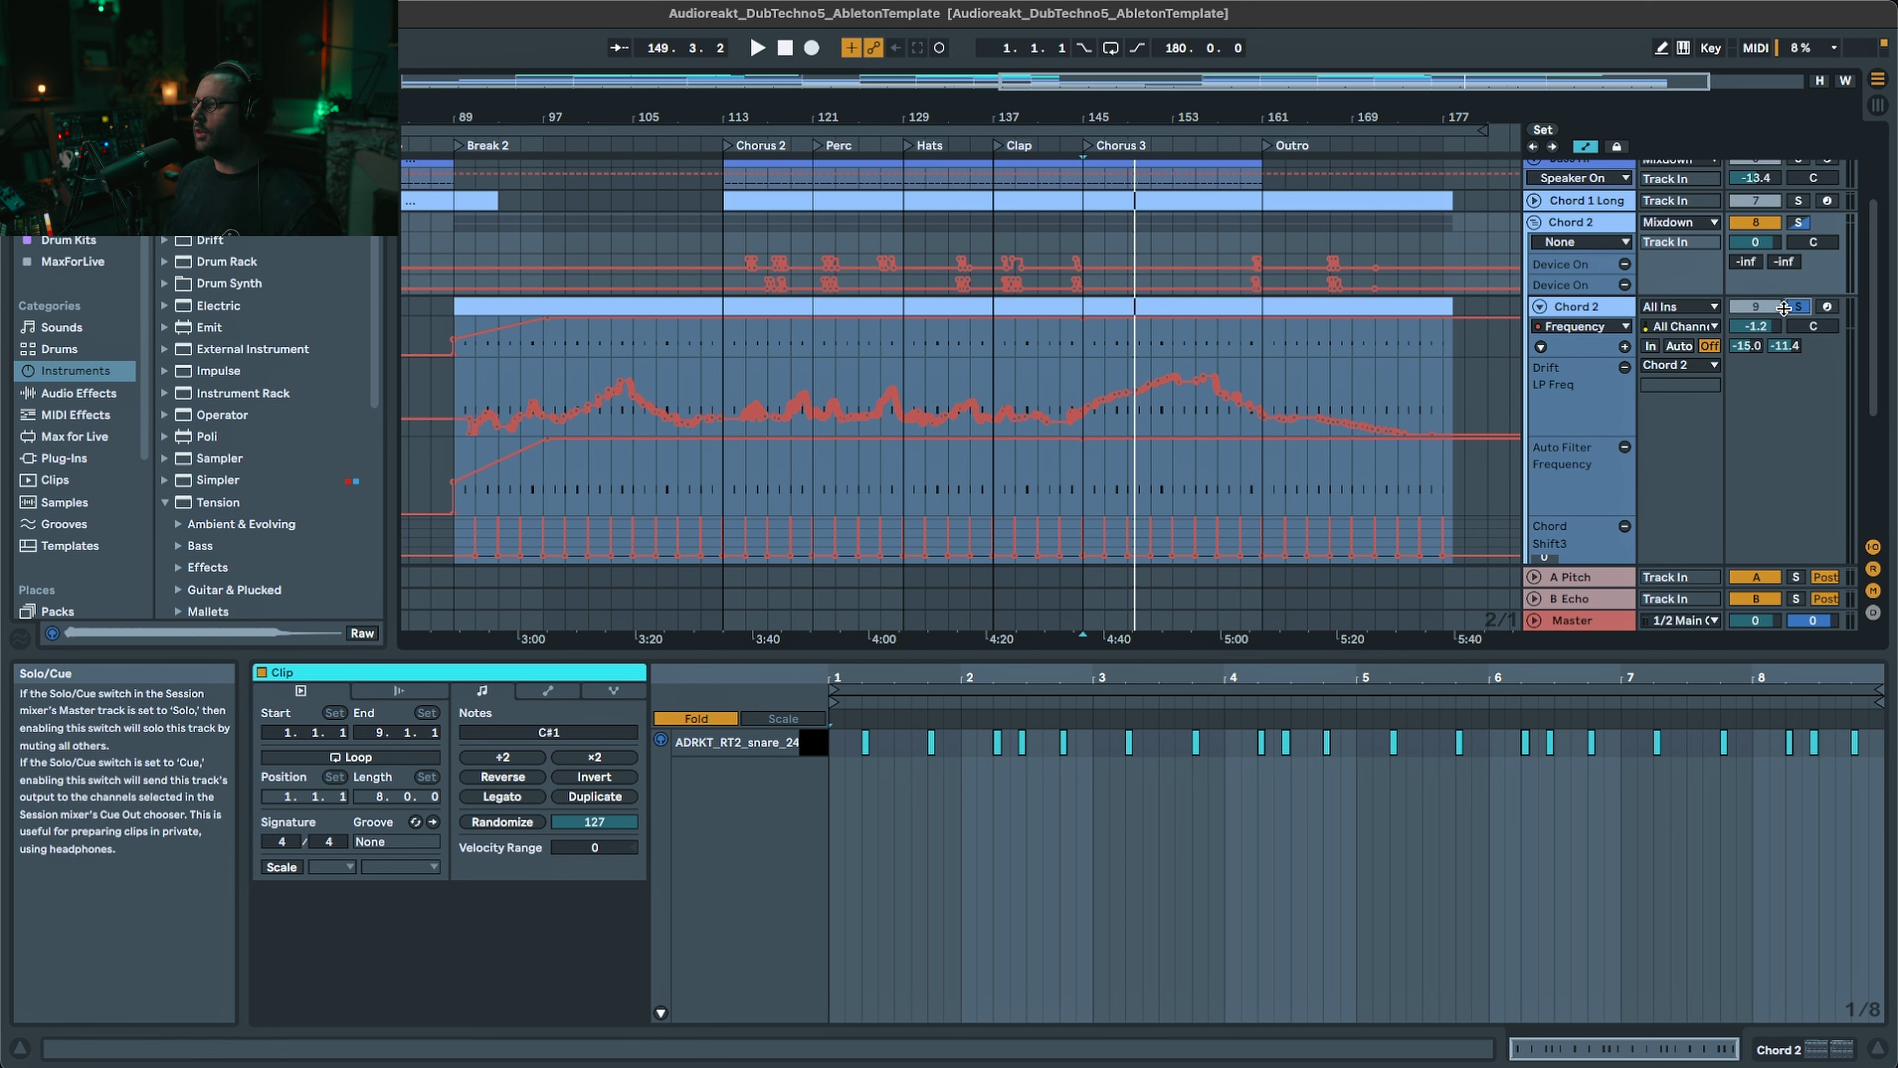
key("space")
left_click(1175, 412)
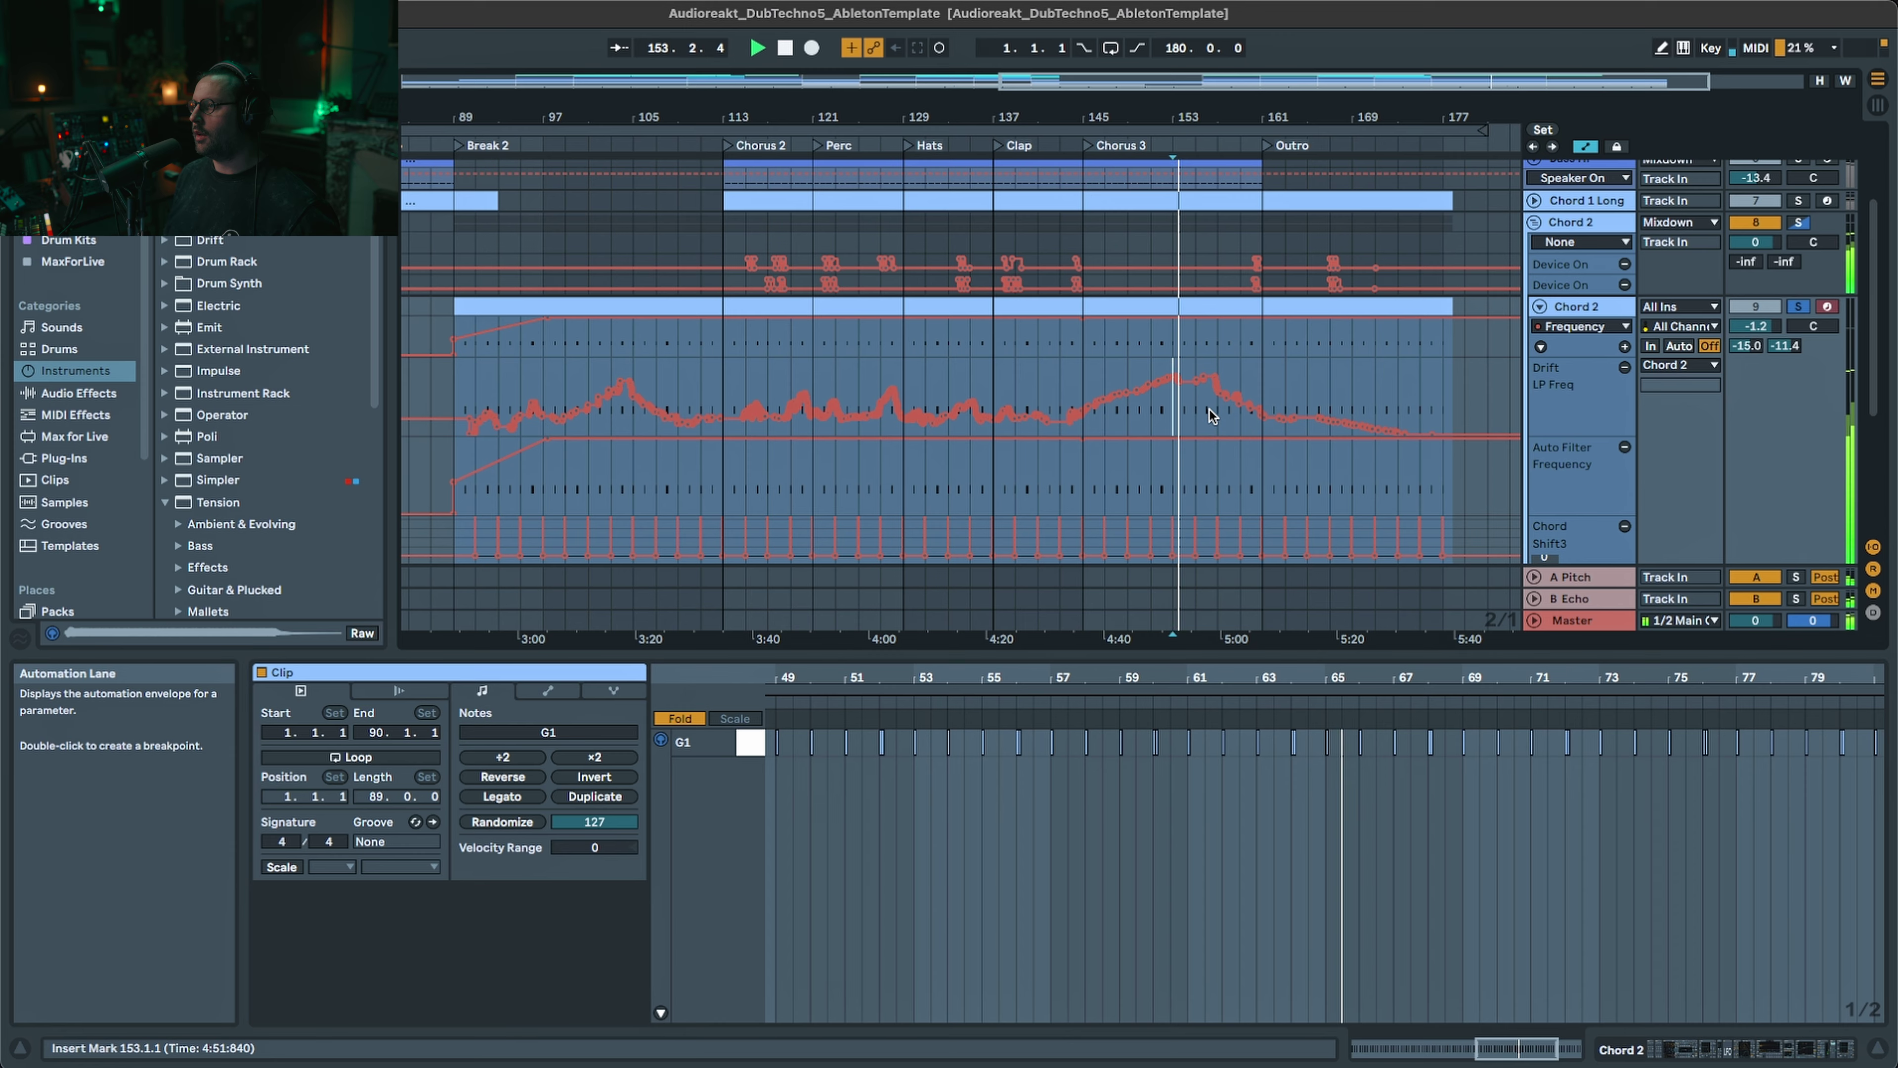
left_click(1212, 414)
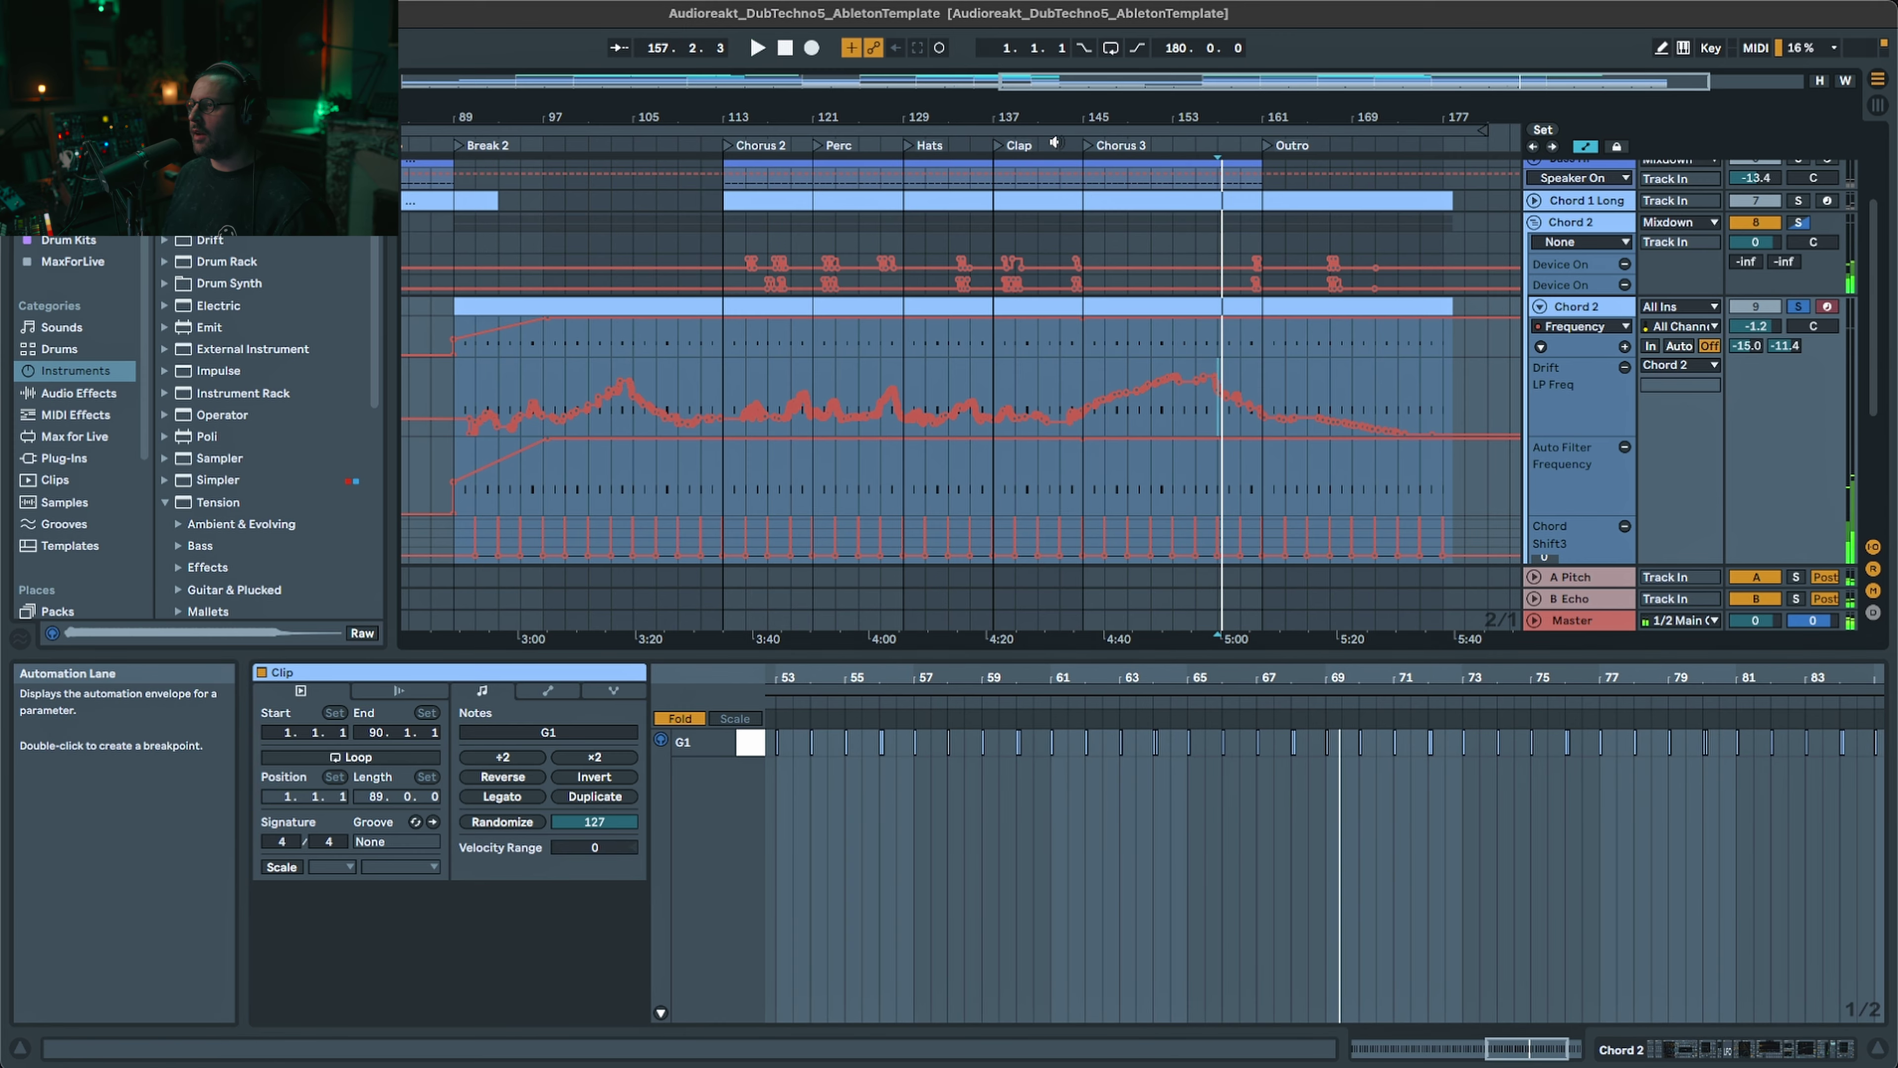
- Review the Chord 2 automation across the whole arrangement, and fold the Chord 2 track and its group
left_click_drag(1053, 117, 1155, 45)
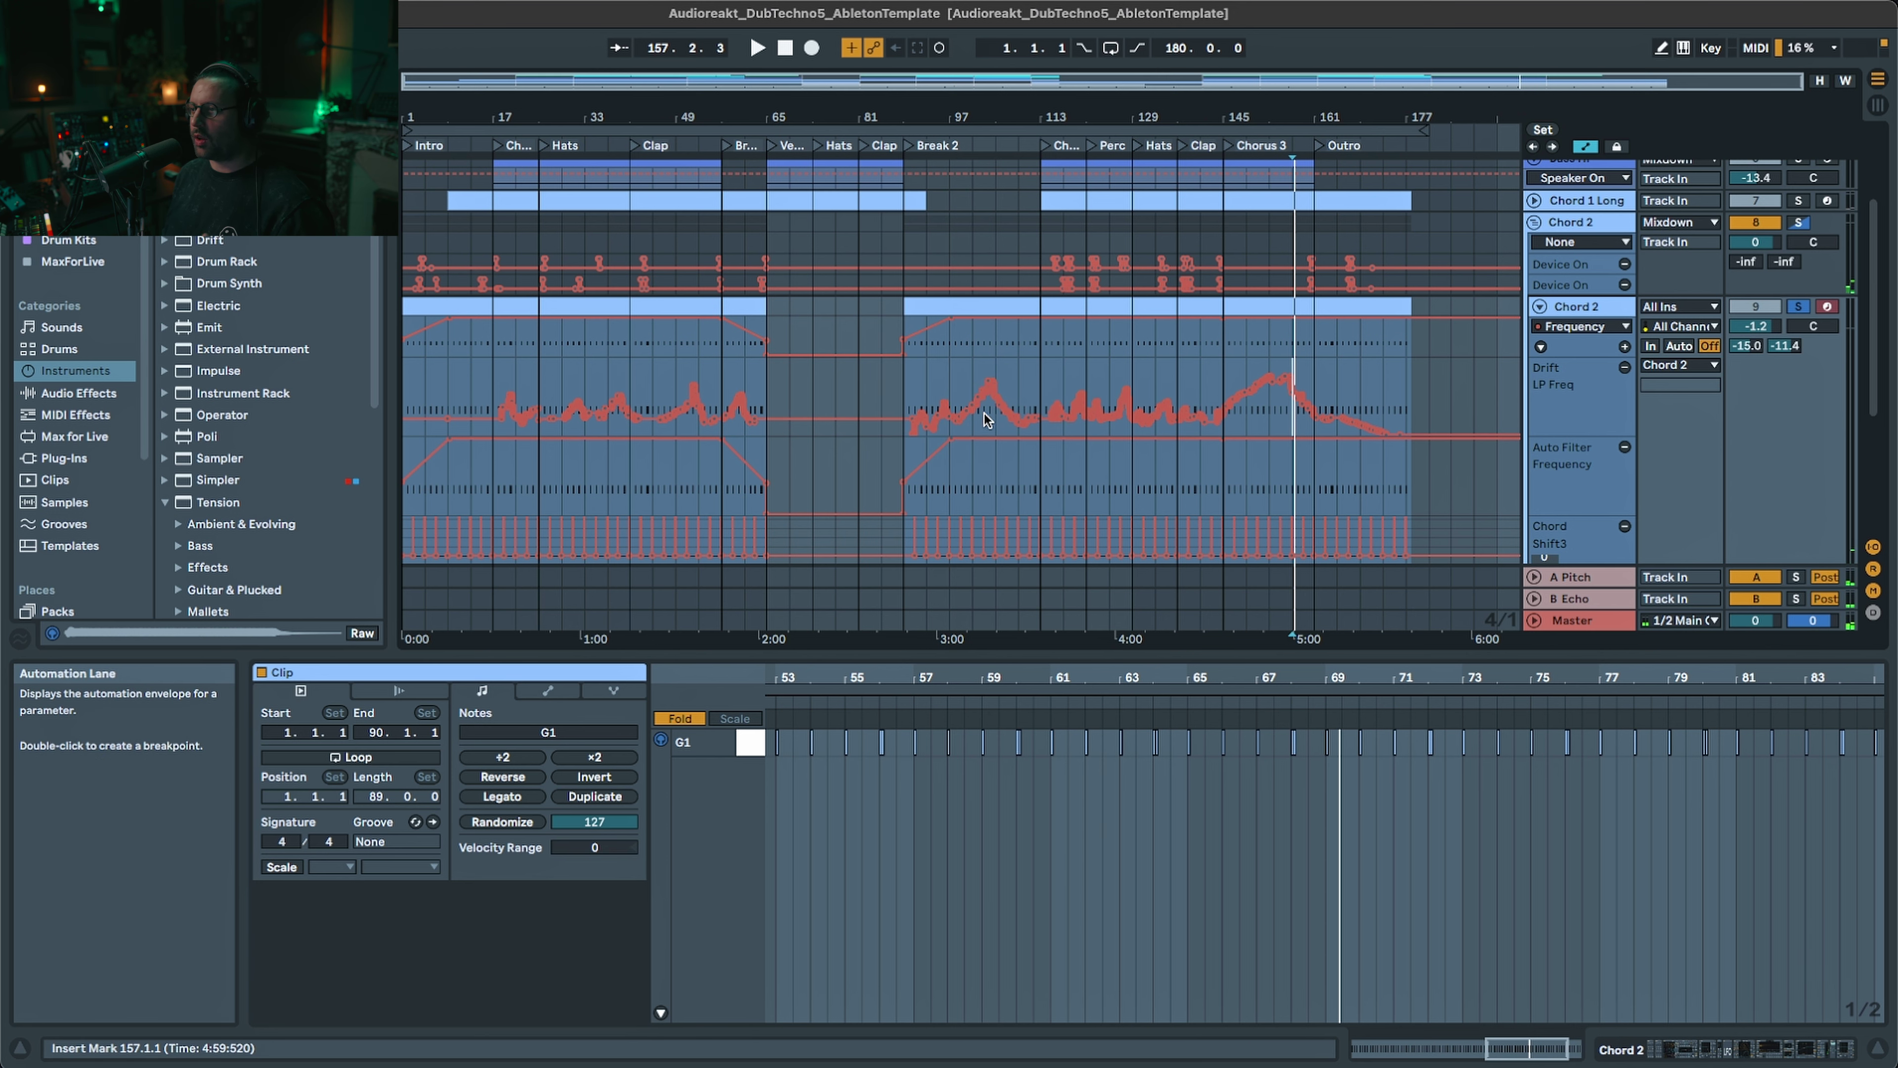
scroll(1779, 367, "up", 1)
left_click(1539, 330)
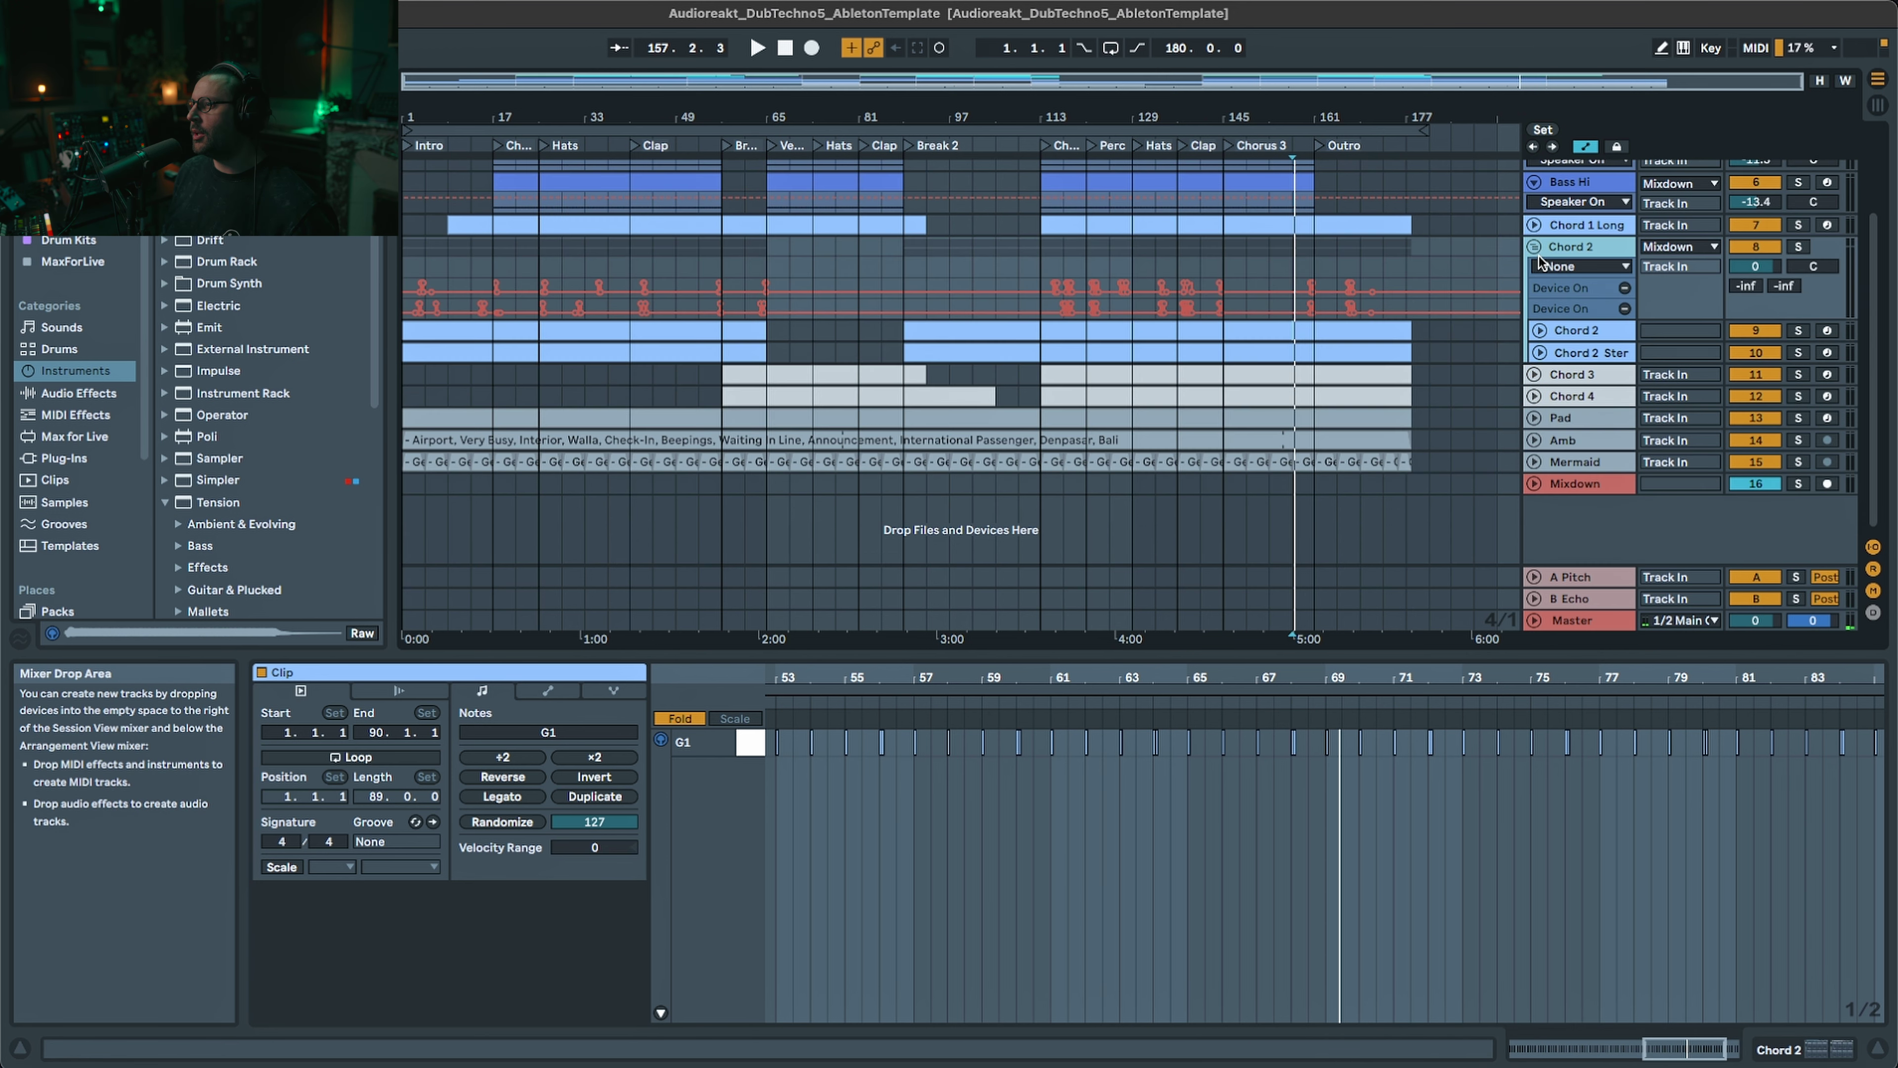
scroll(1457, 225, "up", 5)
left_click_drag(1260, 78, 1592, 81)
left_click(1533, 351)
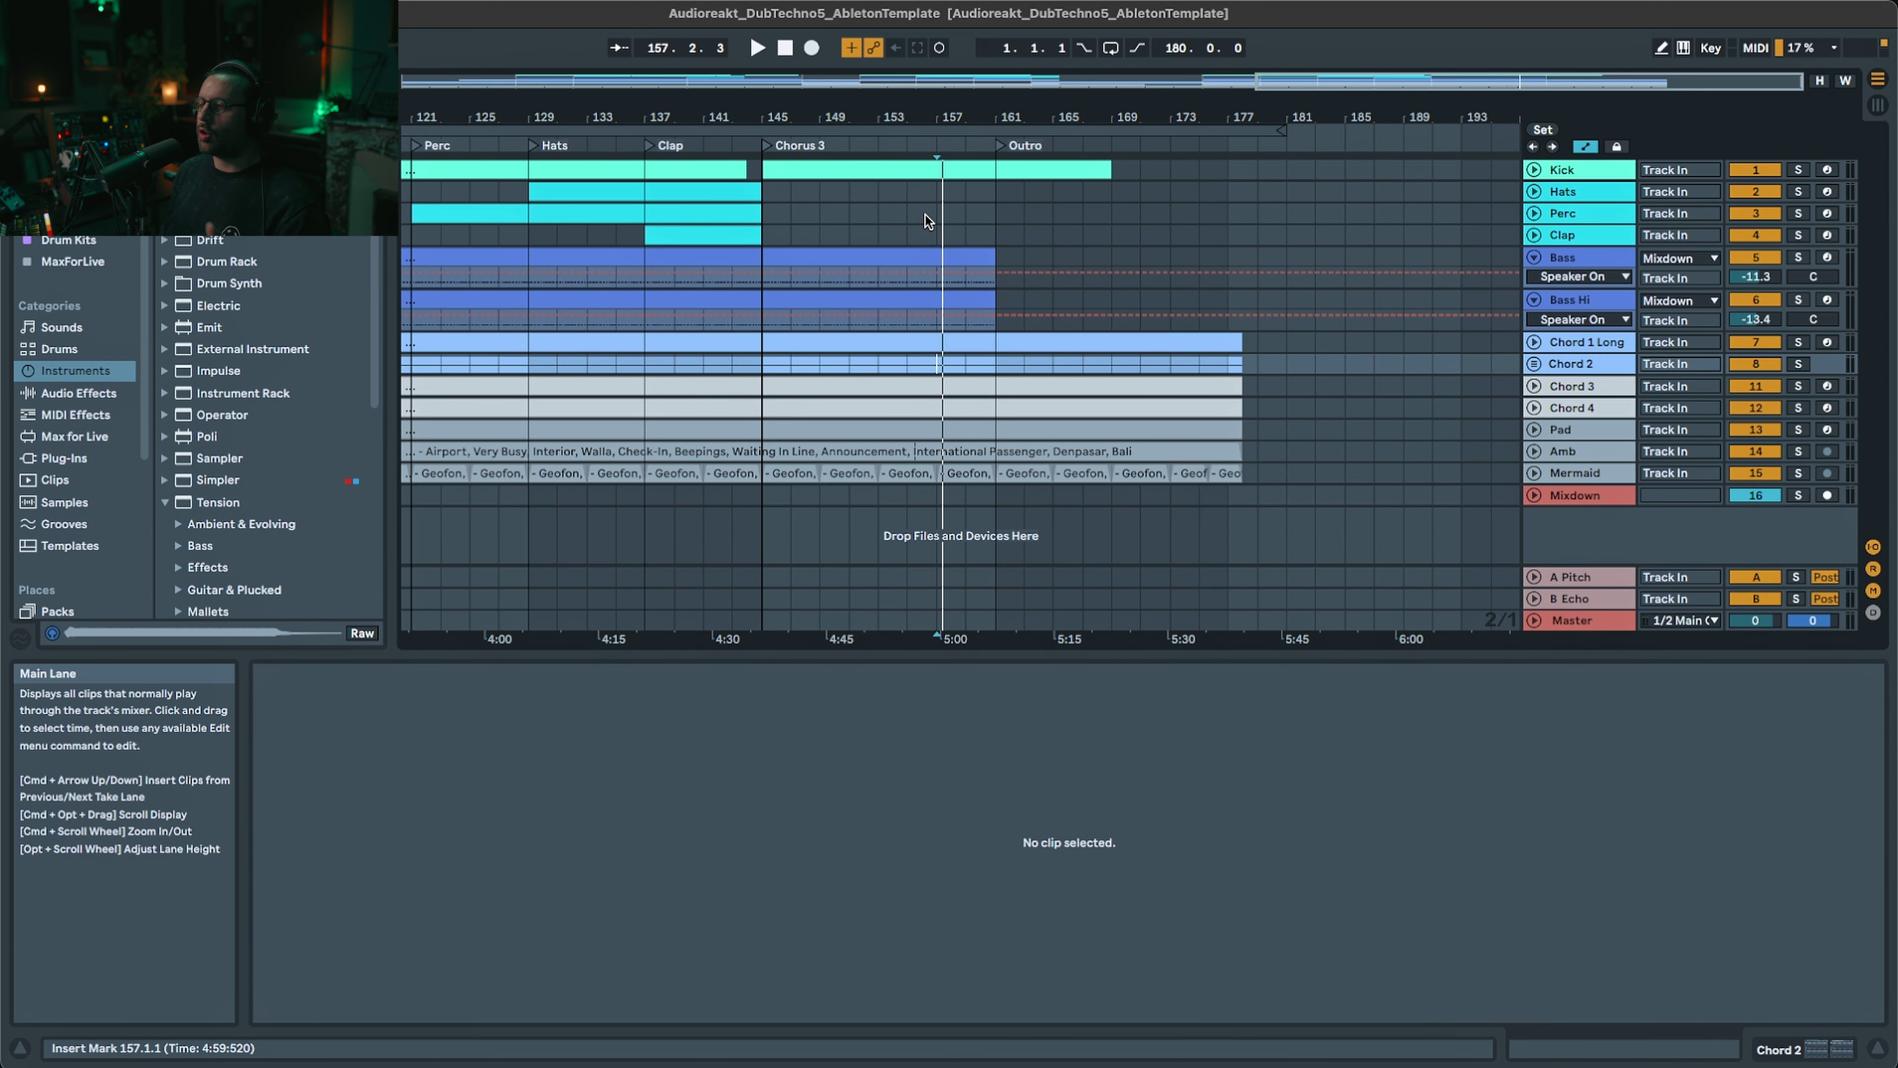
- Play Chorus 3 from bar 145 and unfold the Chord 2 group and track to display all its automation lanes
left_click(763, 221)
key("space")
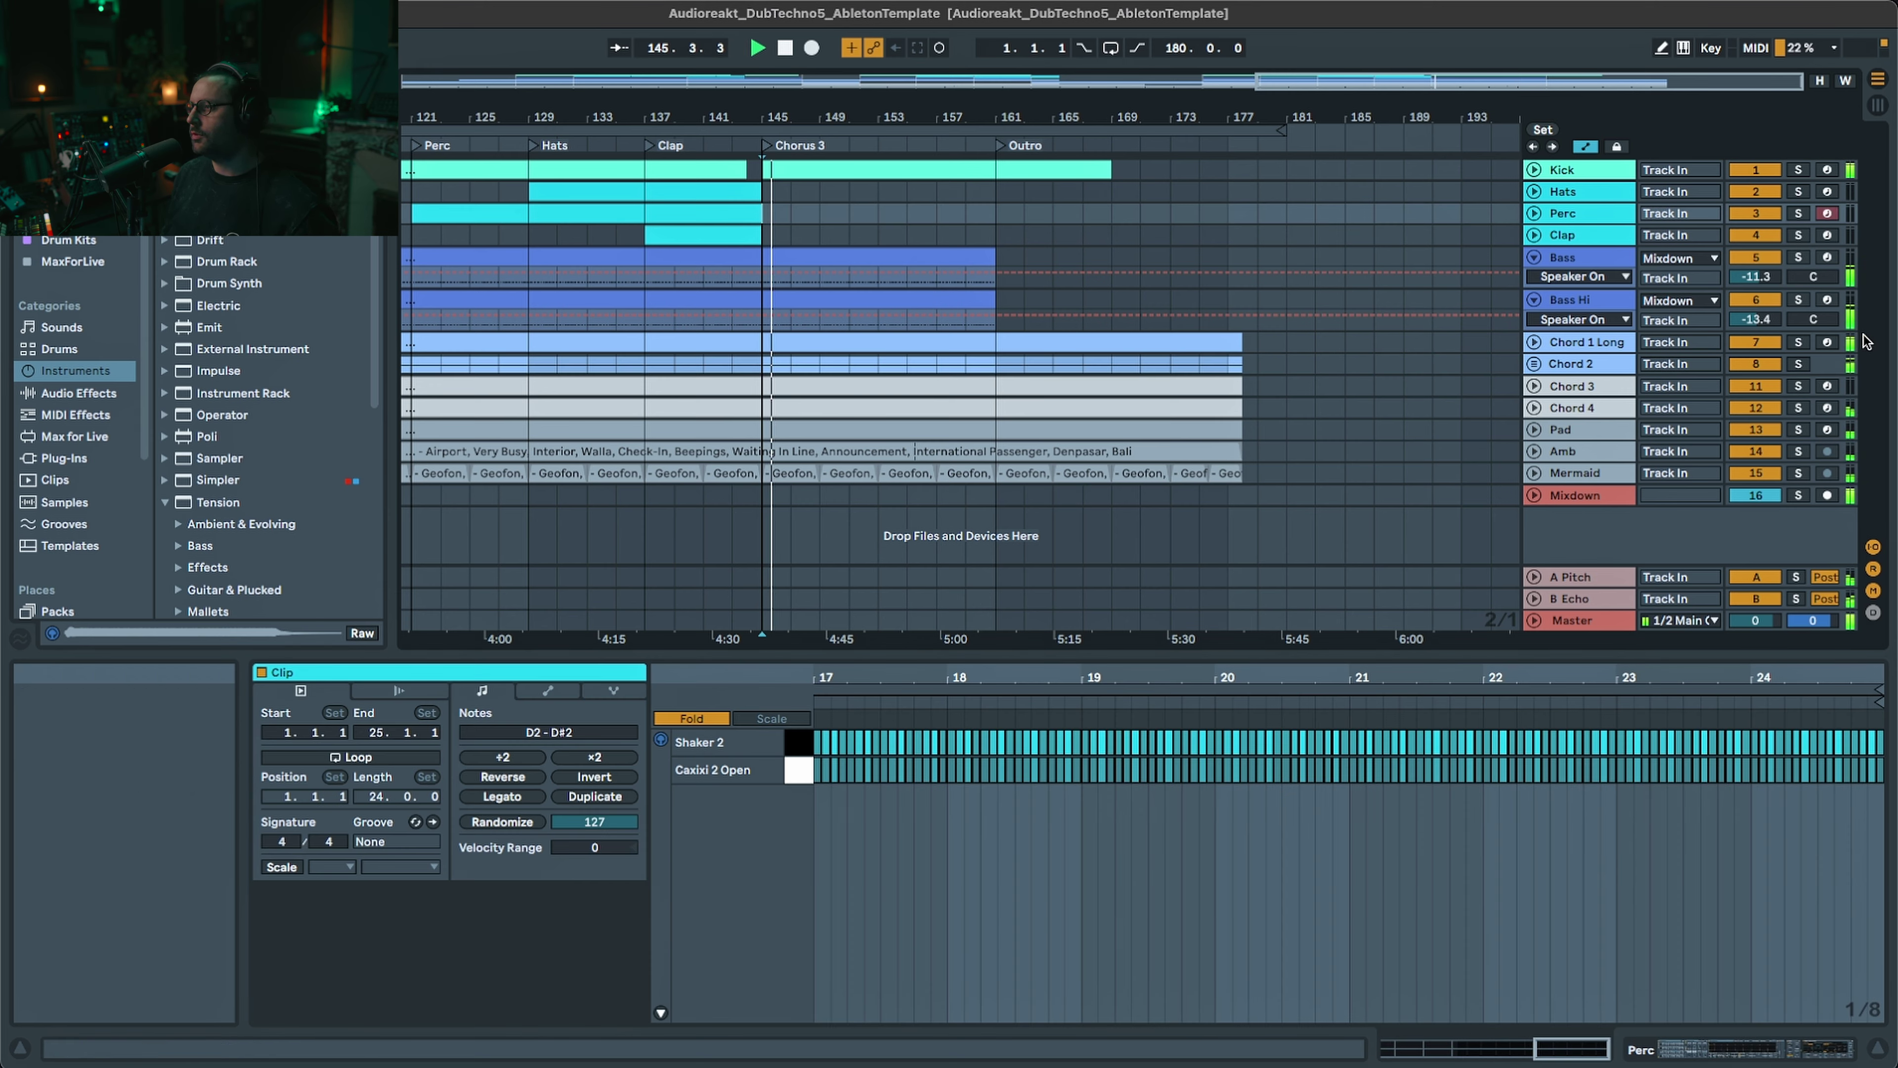
left_click(1534, 365)
left_click(1540, 448)
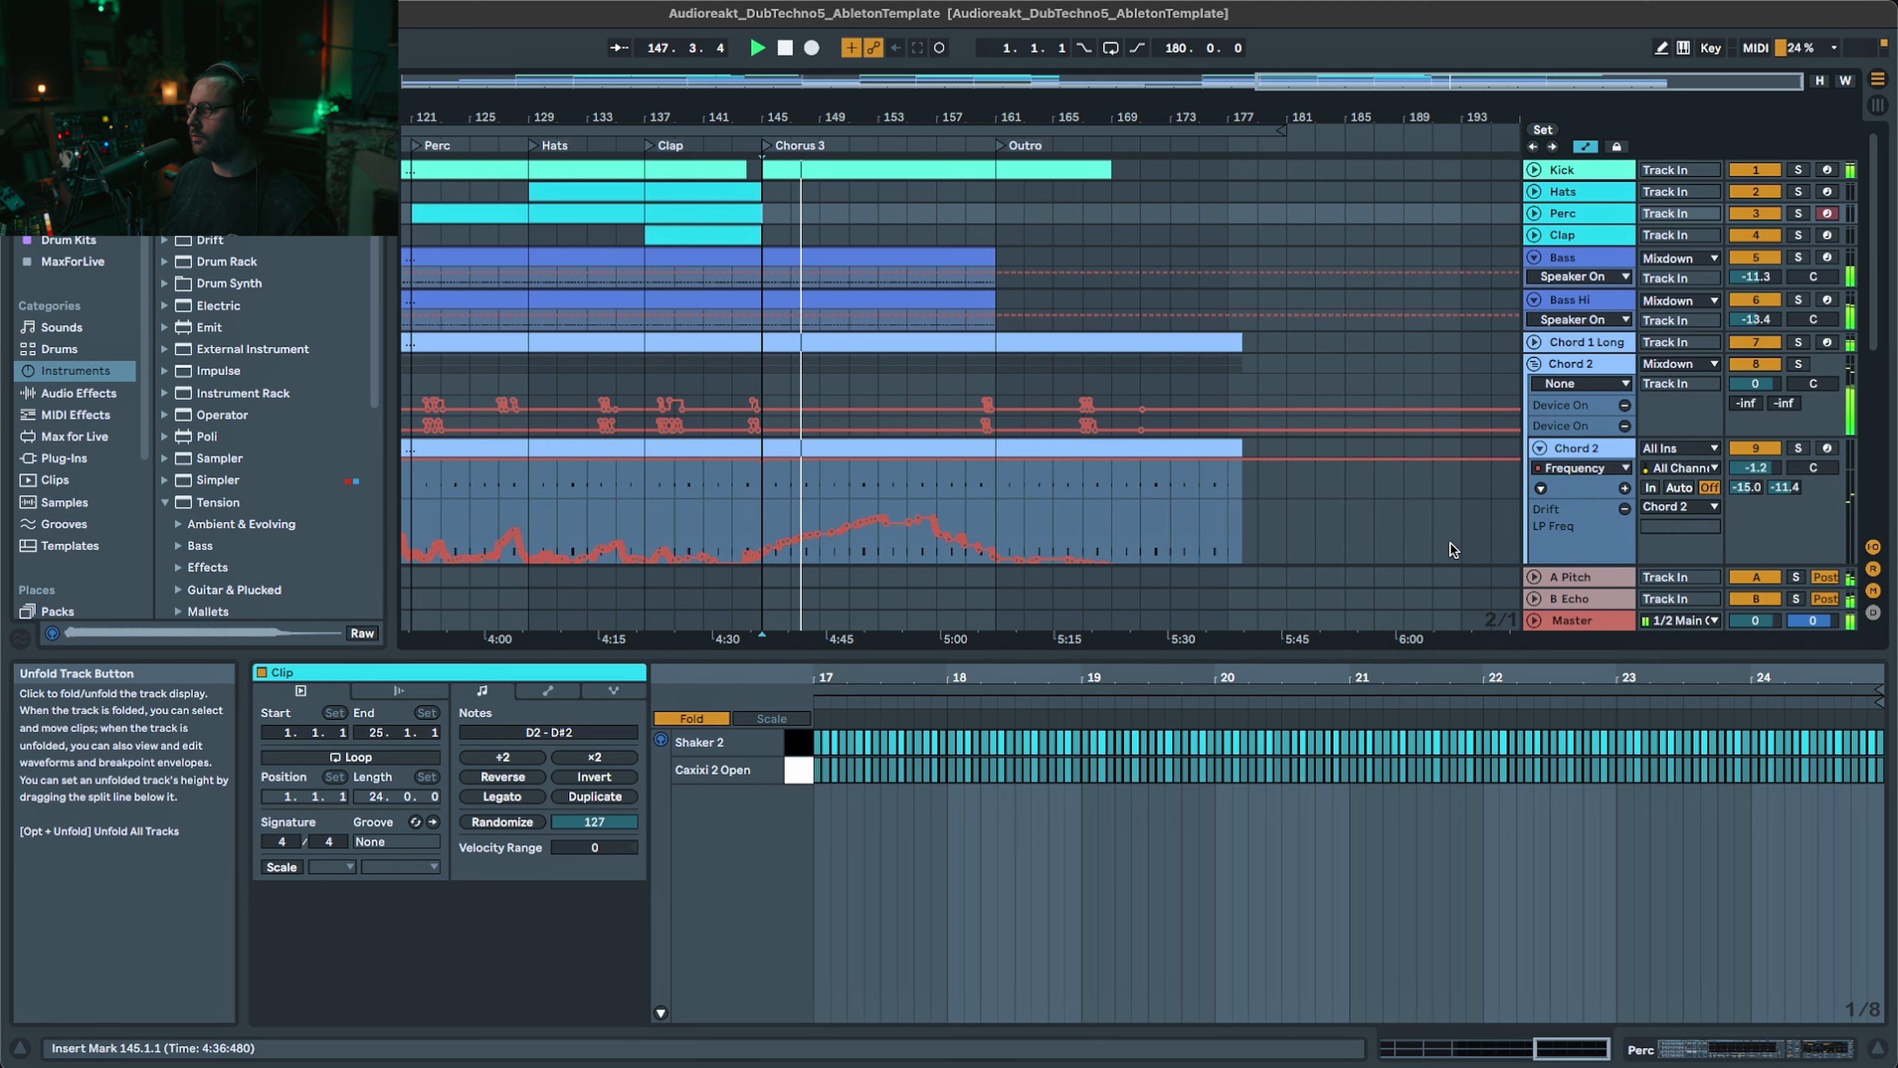
scroll(1459, 479, "down", 3)
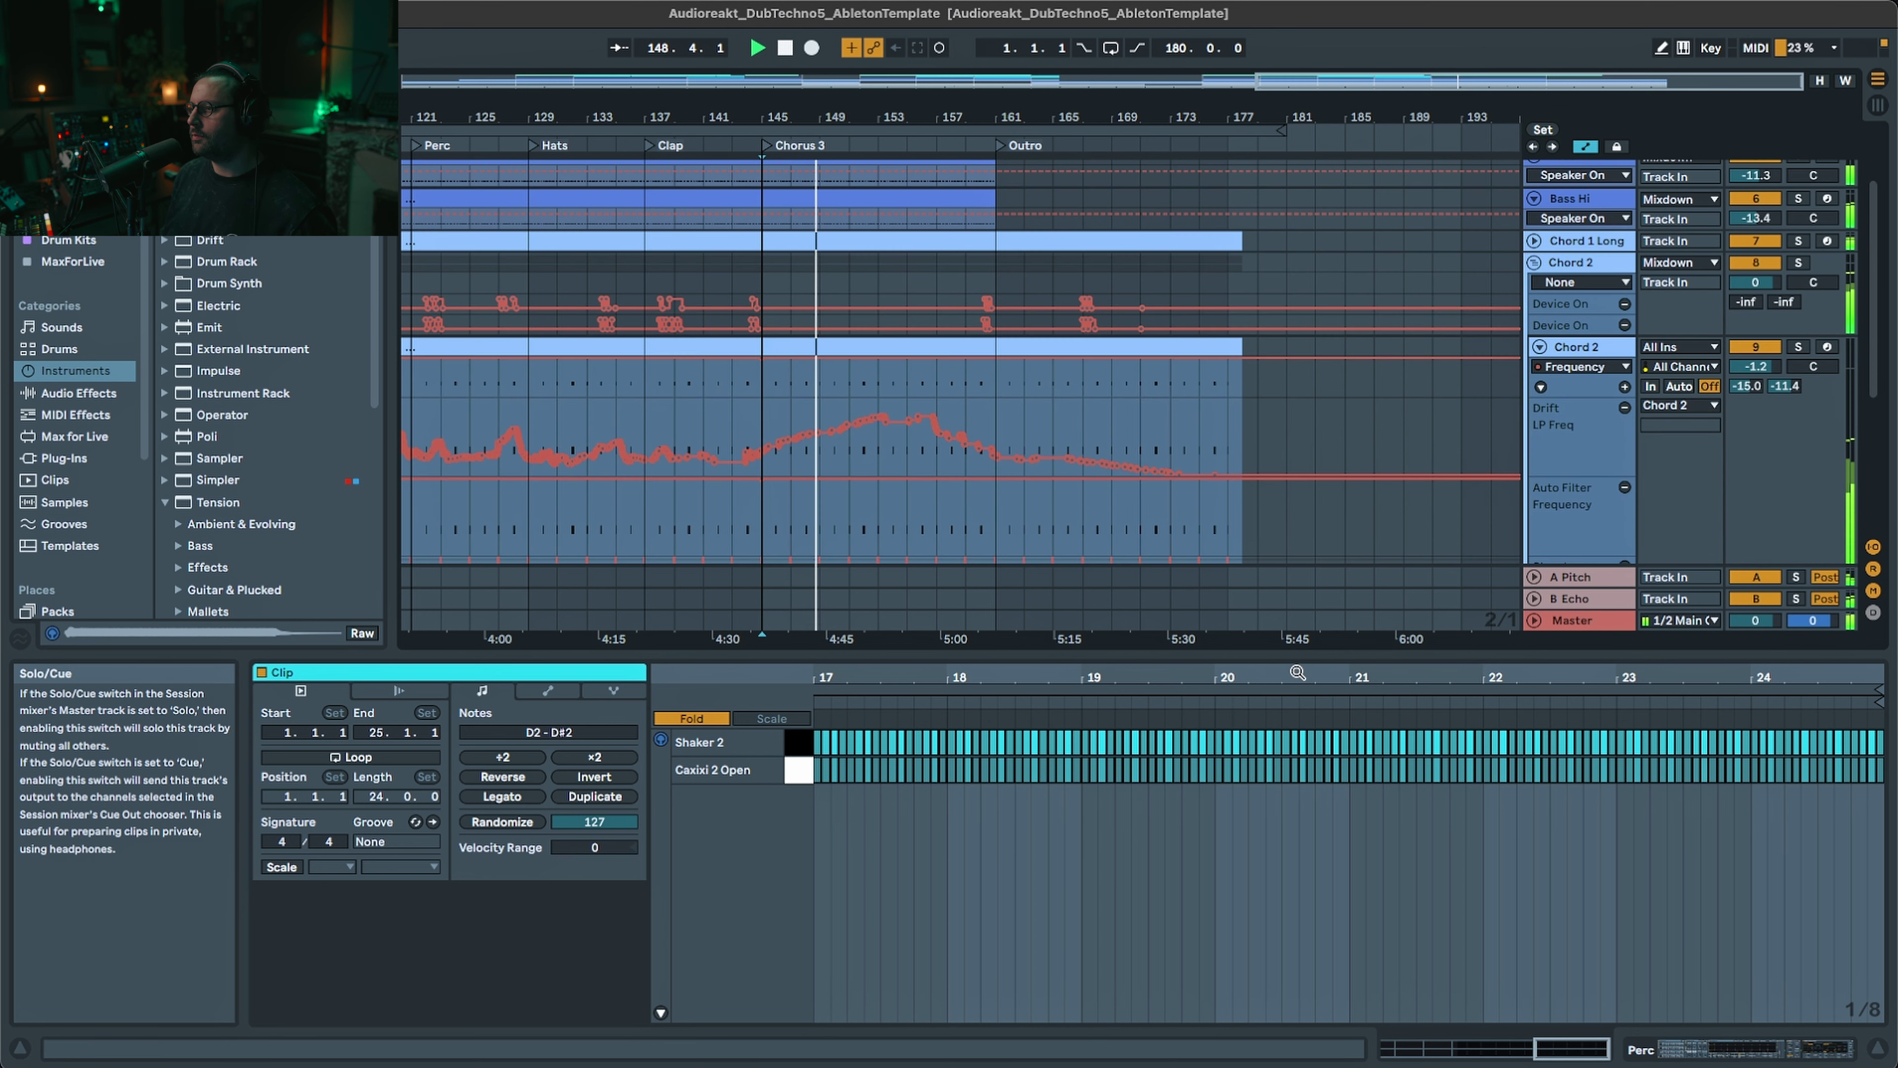
left_click_drag(1298, 659, 1298, 794)
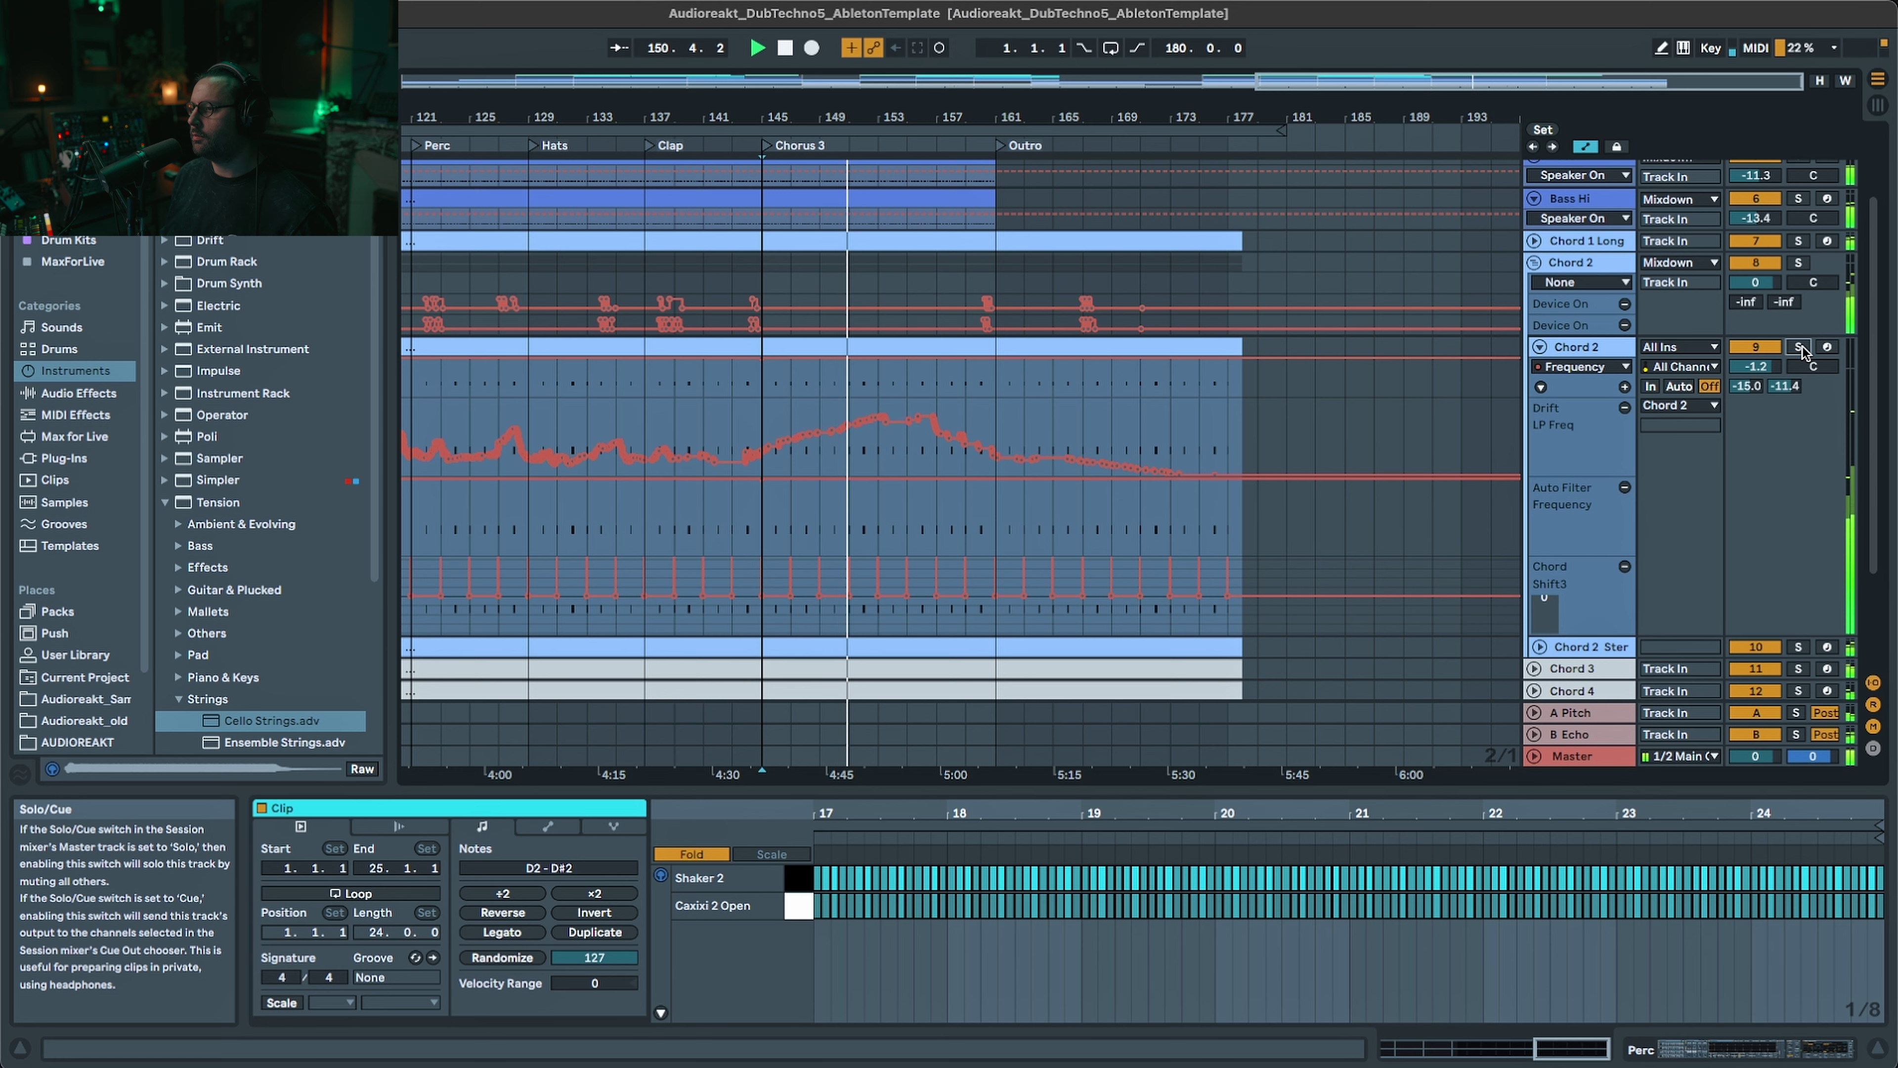
- Follow the Chord 2 automation from Chorus 3 into the Outro, and fold the Chord 2 track and group
scroll(1558, 381, "up", 2)
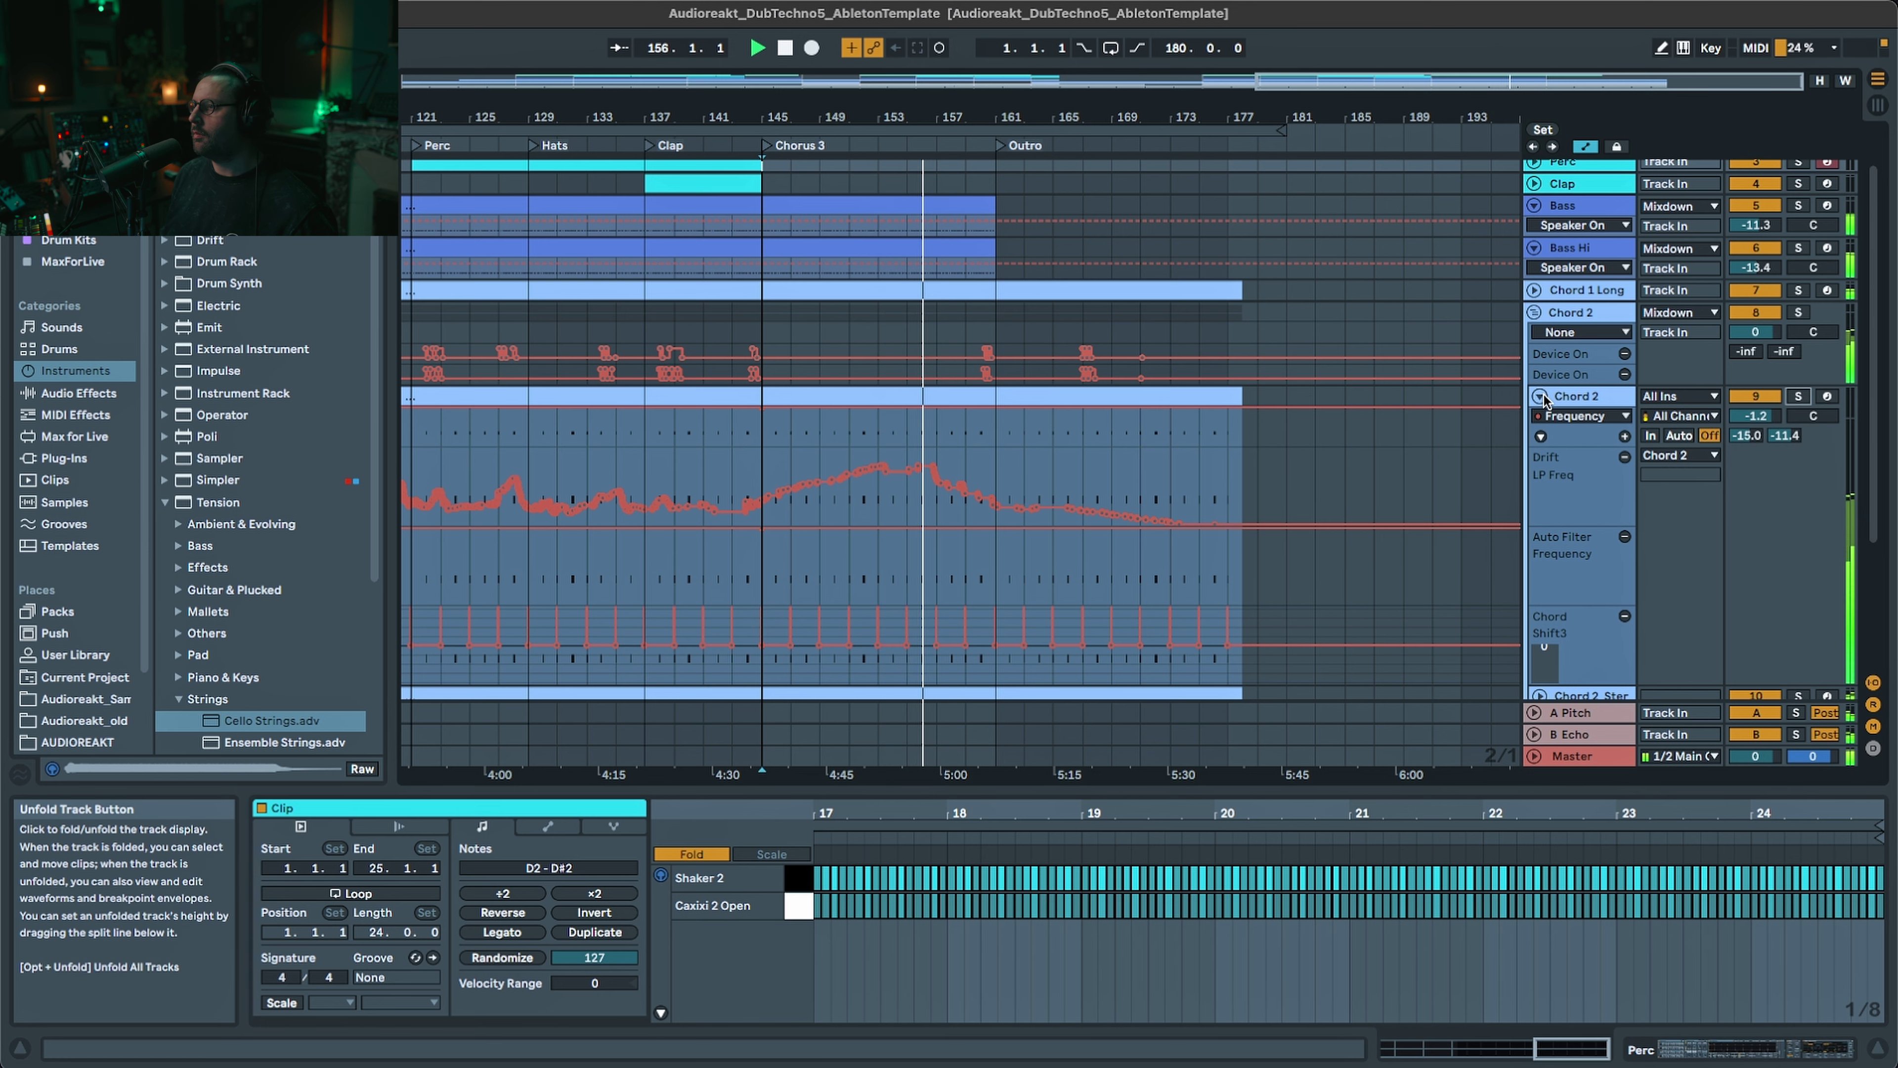
scroll(1457, 385, "up", 2)
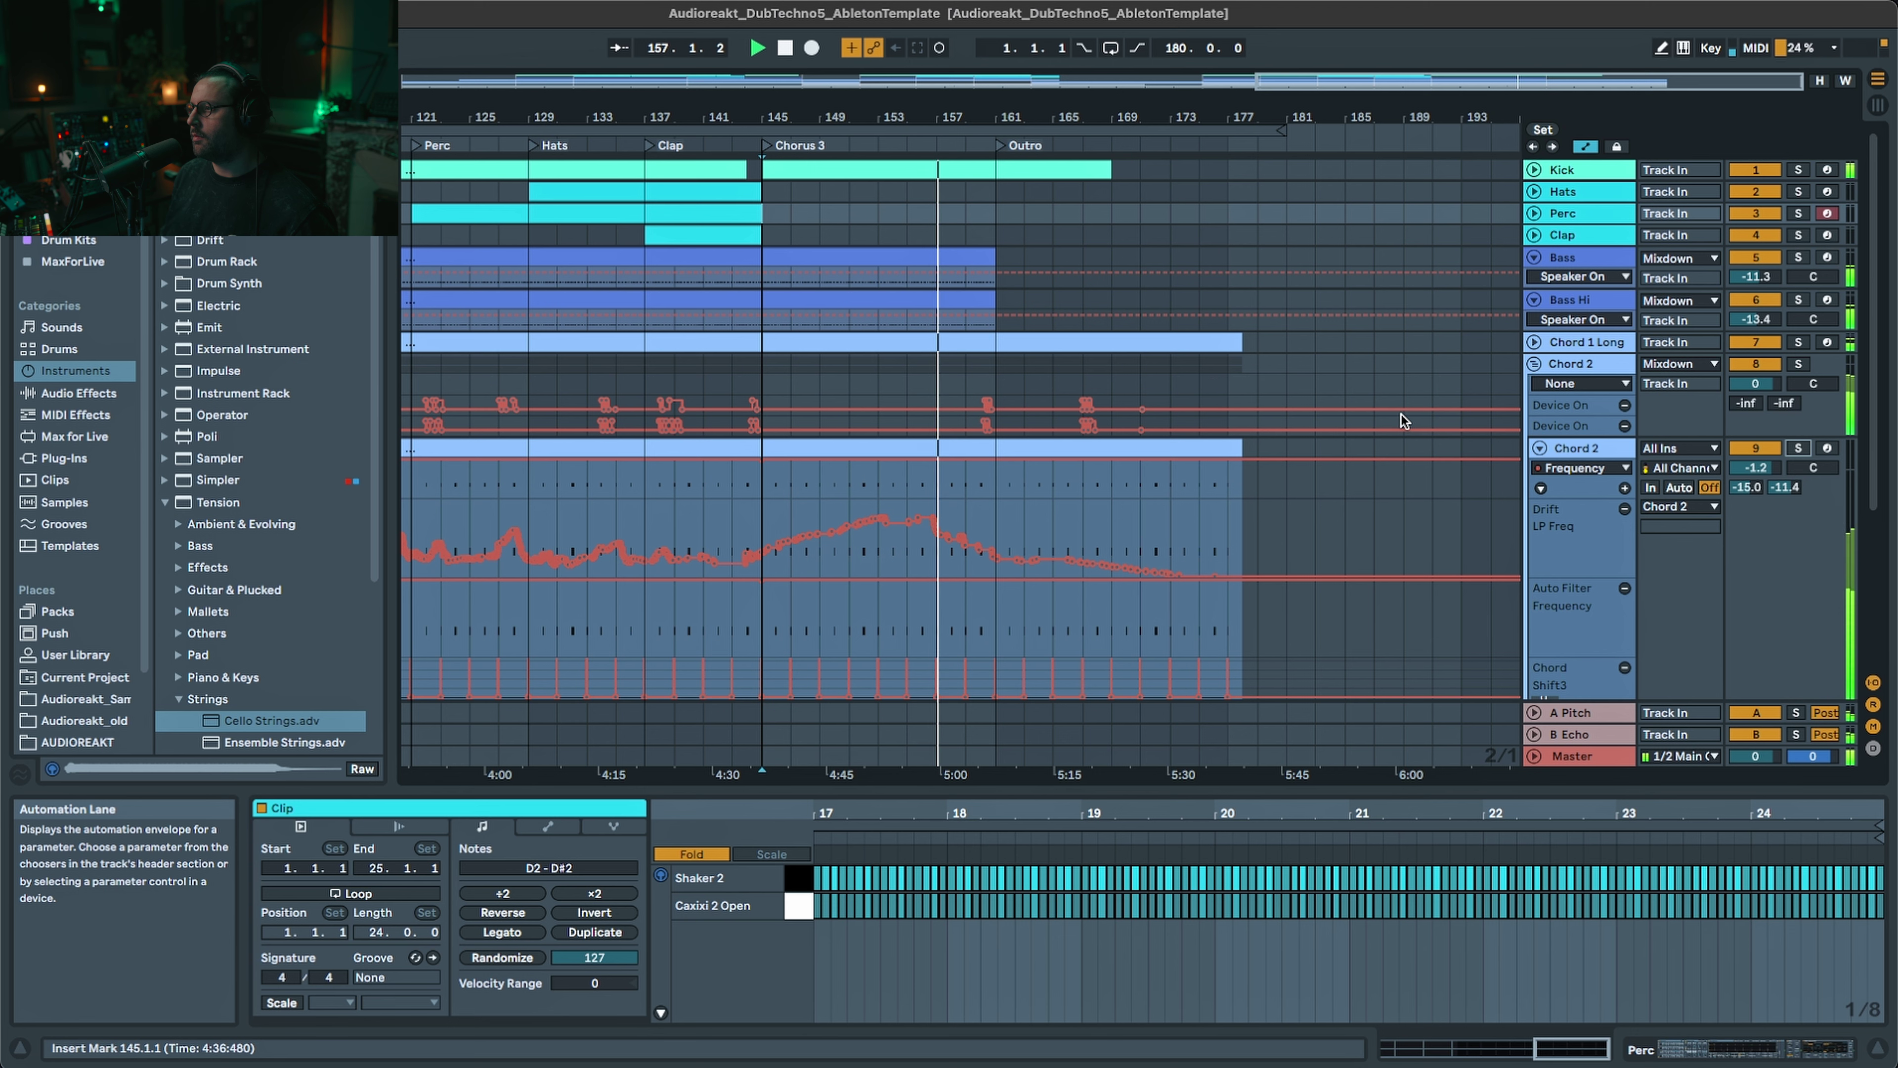
scroll(1549, 451, "down", 7)
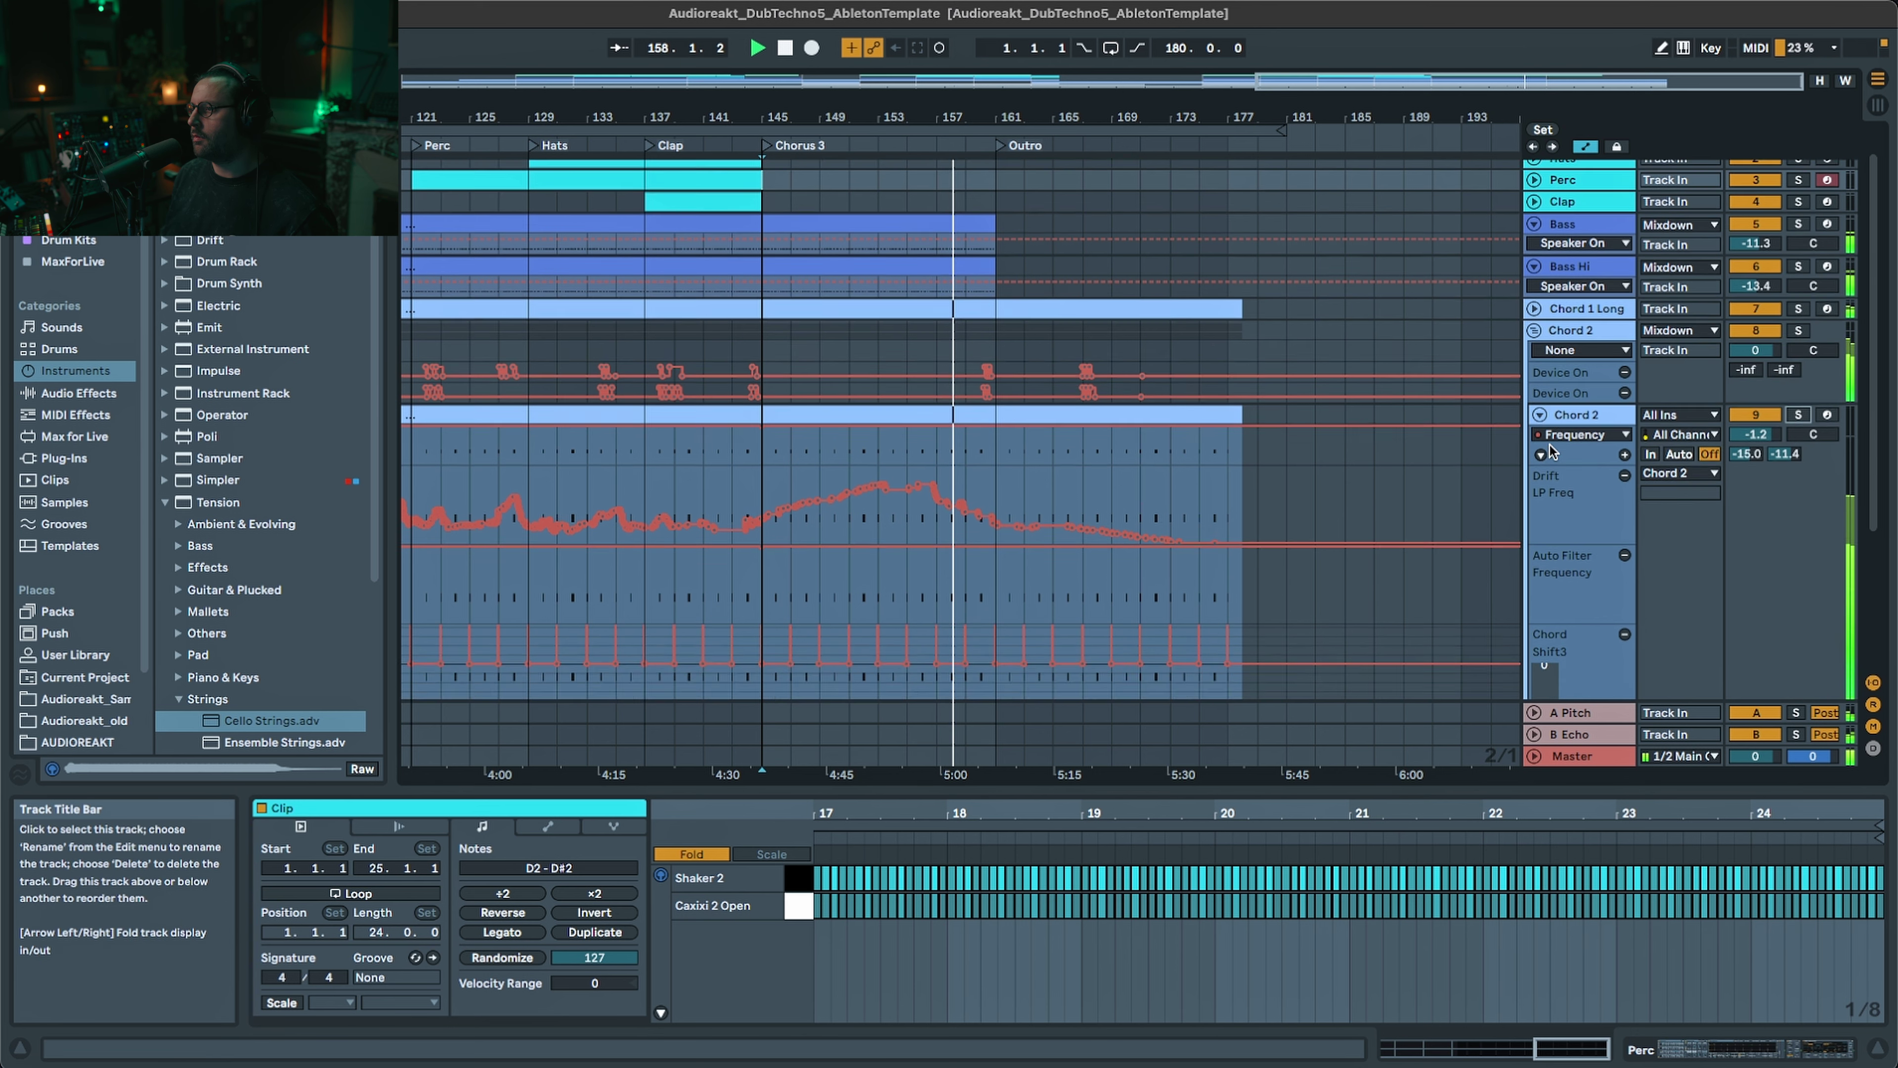
scroll(1550, 451, "up", 7)
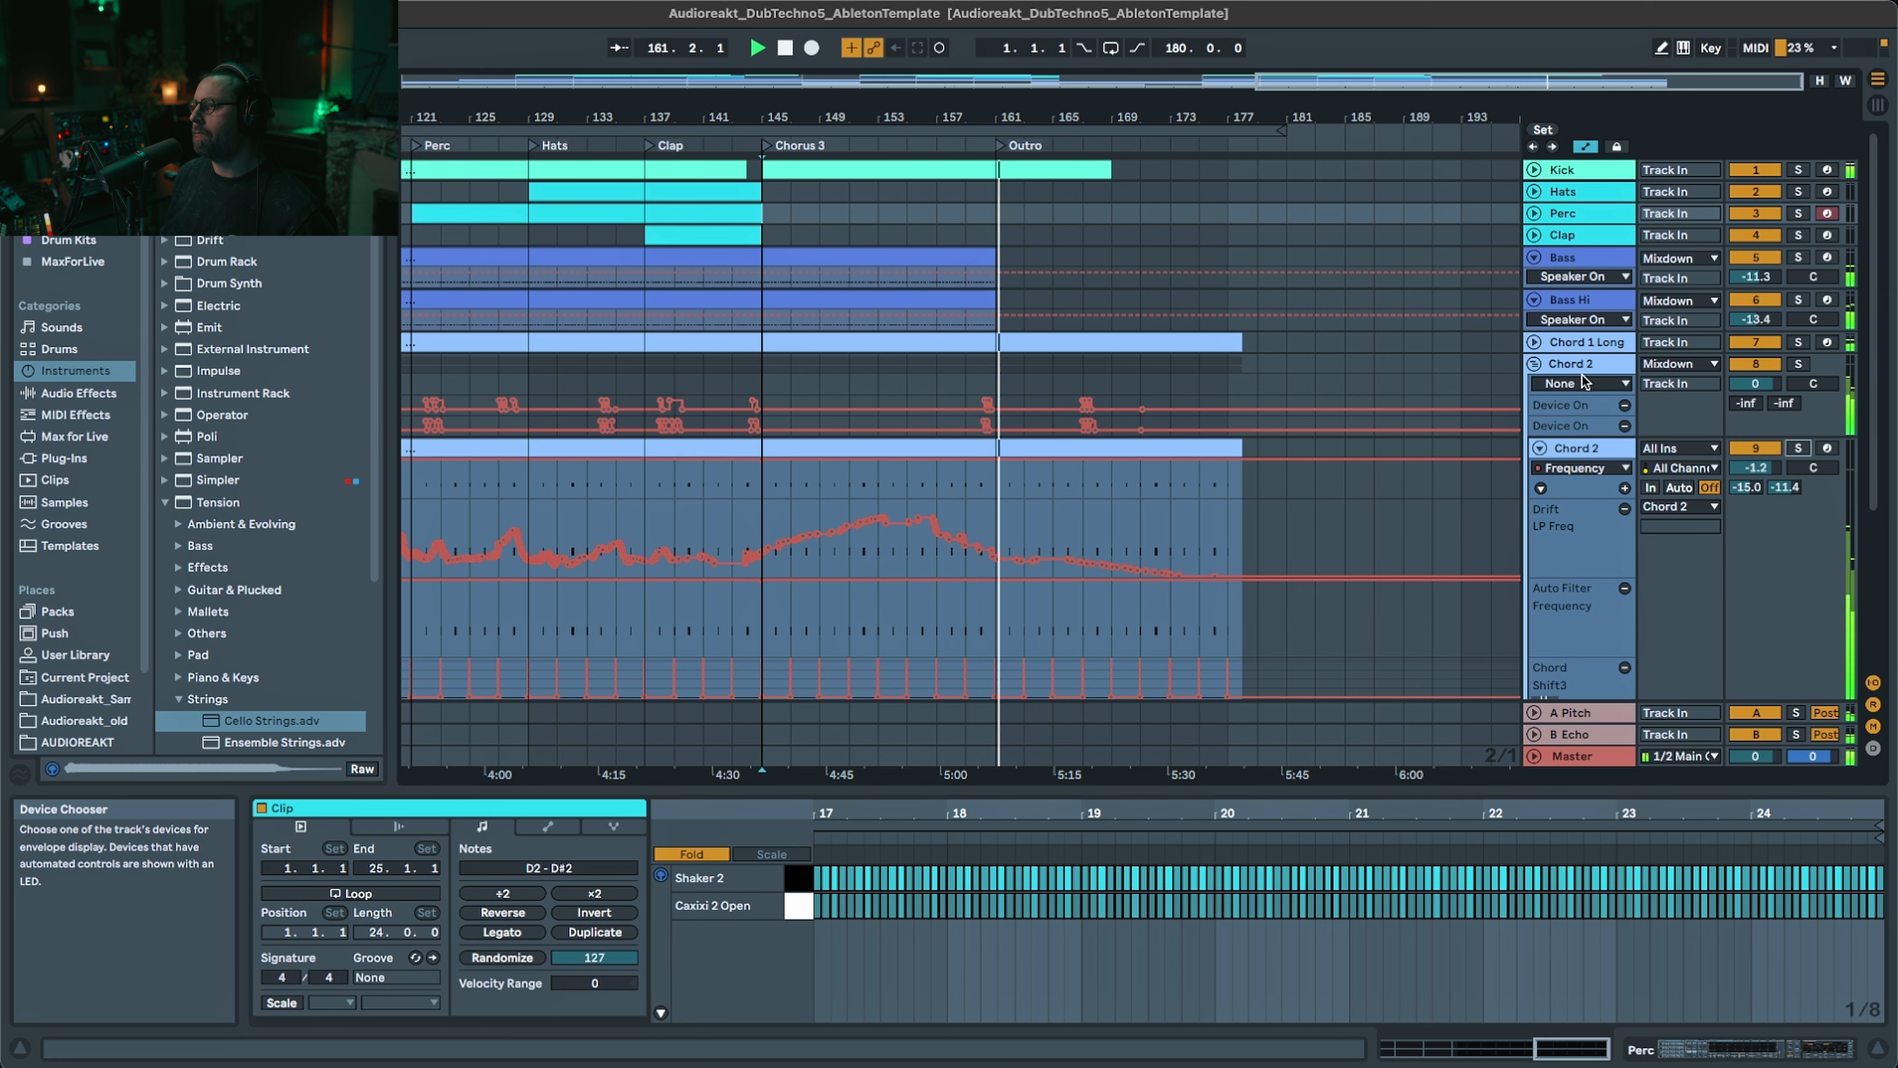
left_click(1541, 447)
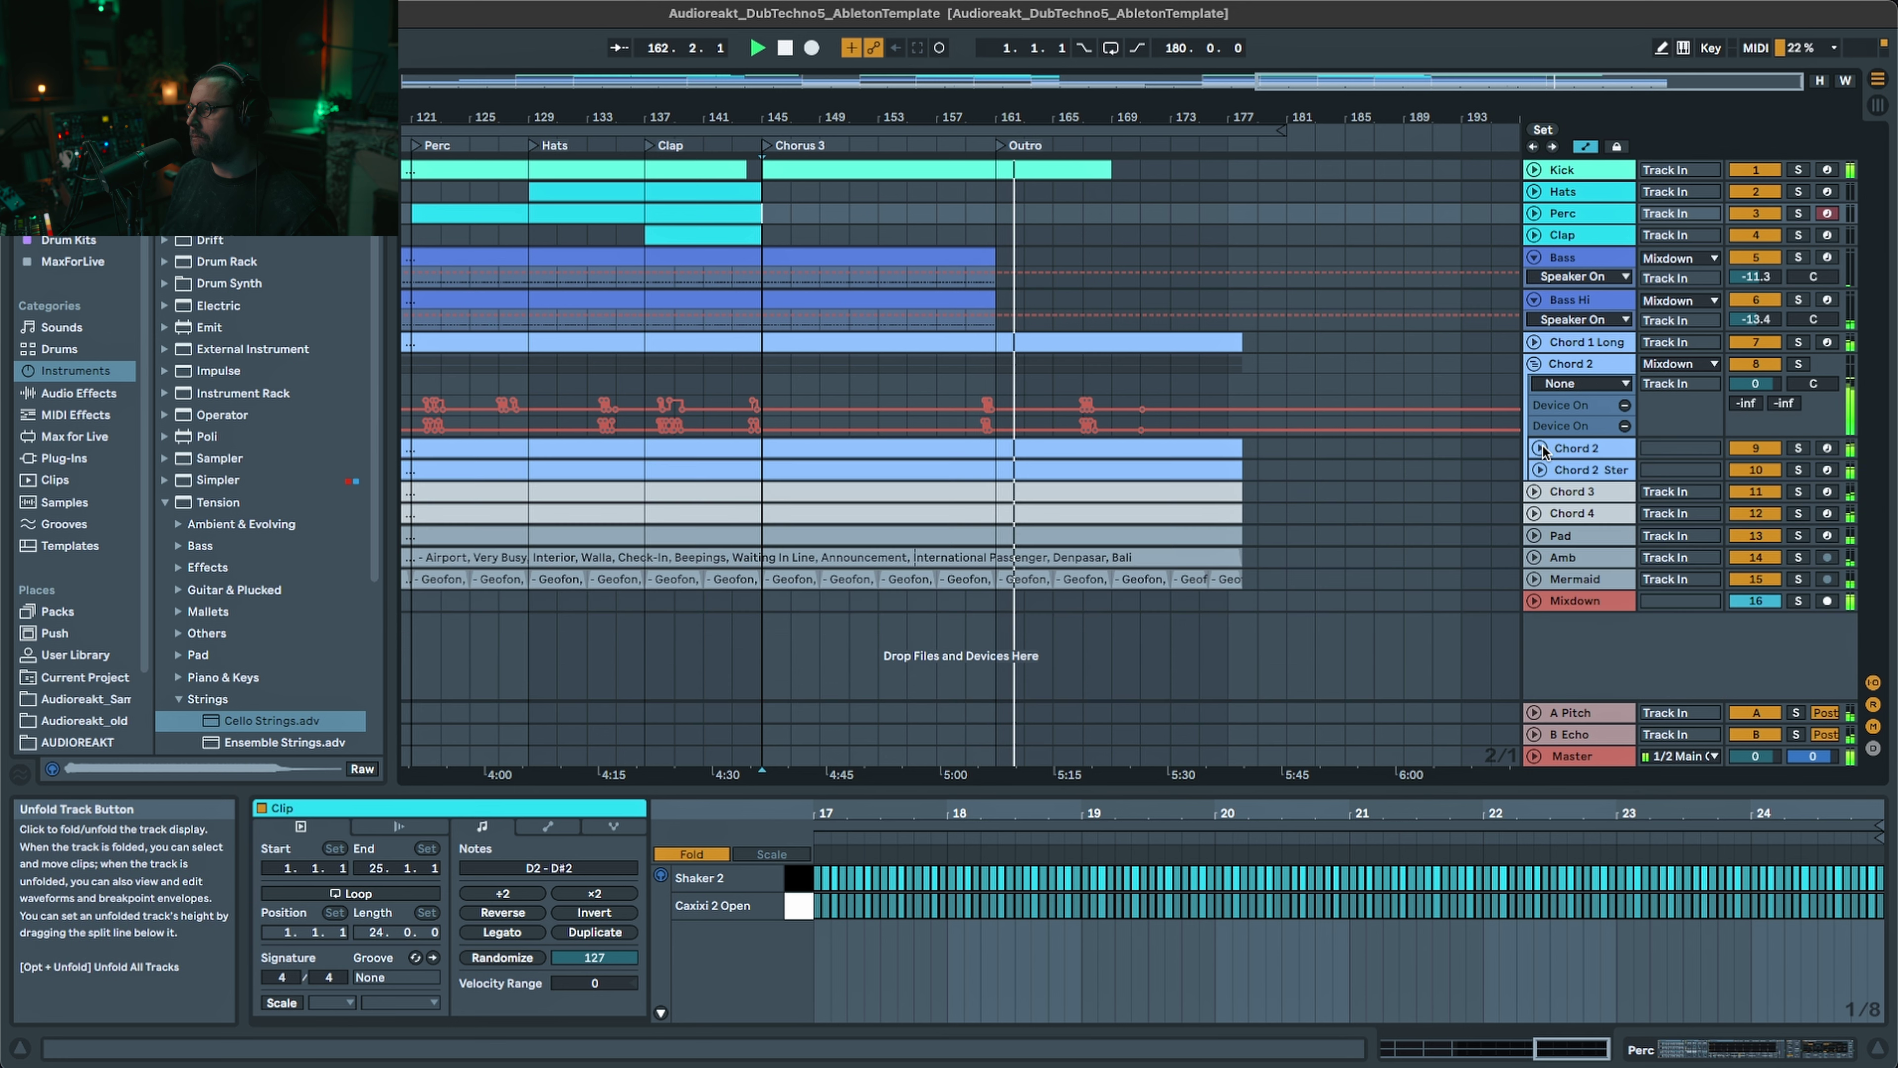
left_click(1535, 365)
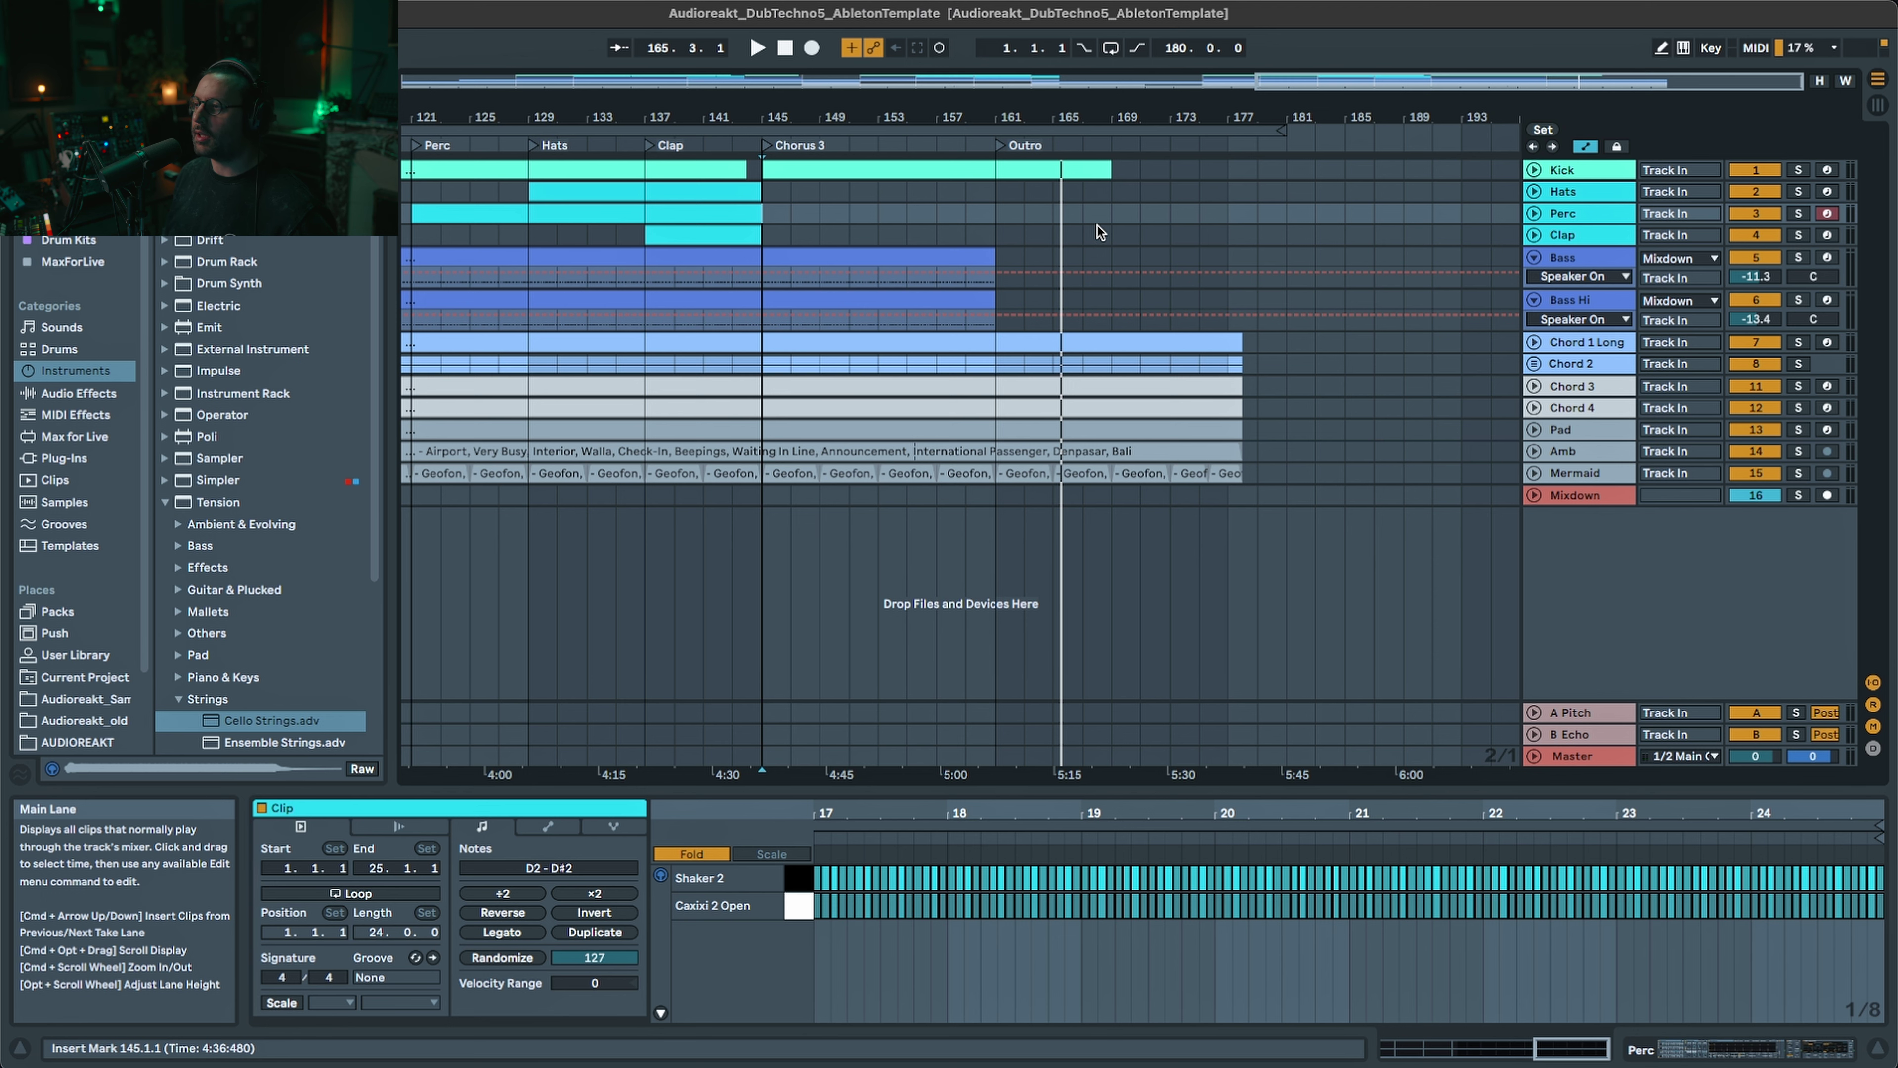
- Play the end of the Outro from bar 169 and unfold the Amb track to show its waveform
left_click(1111, 215)
key("space")
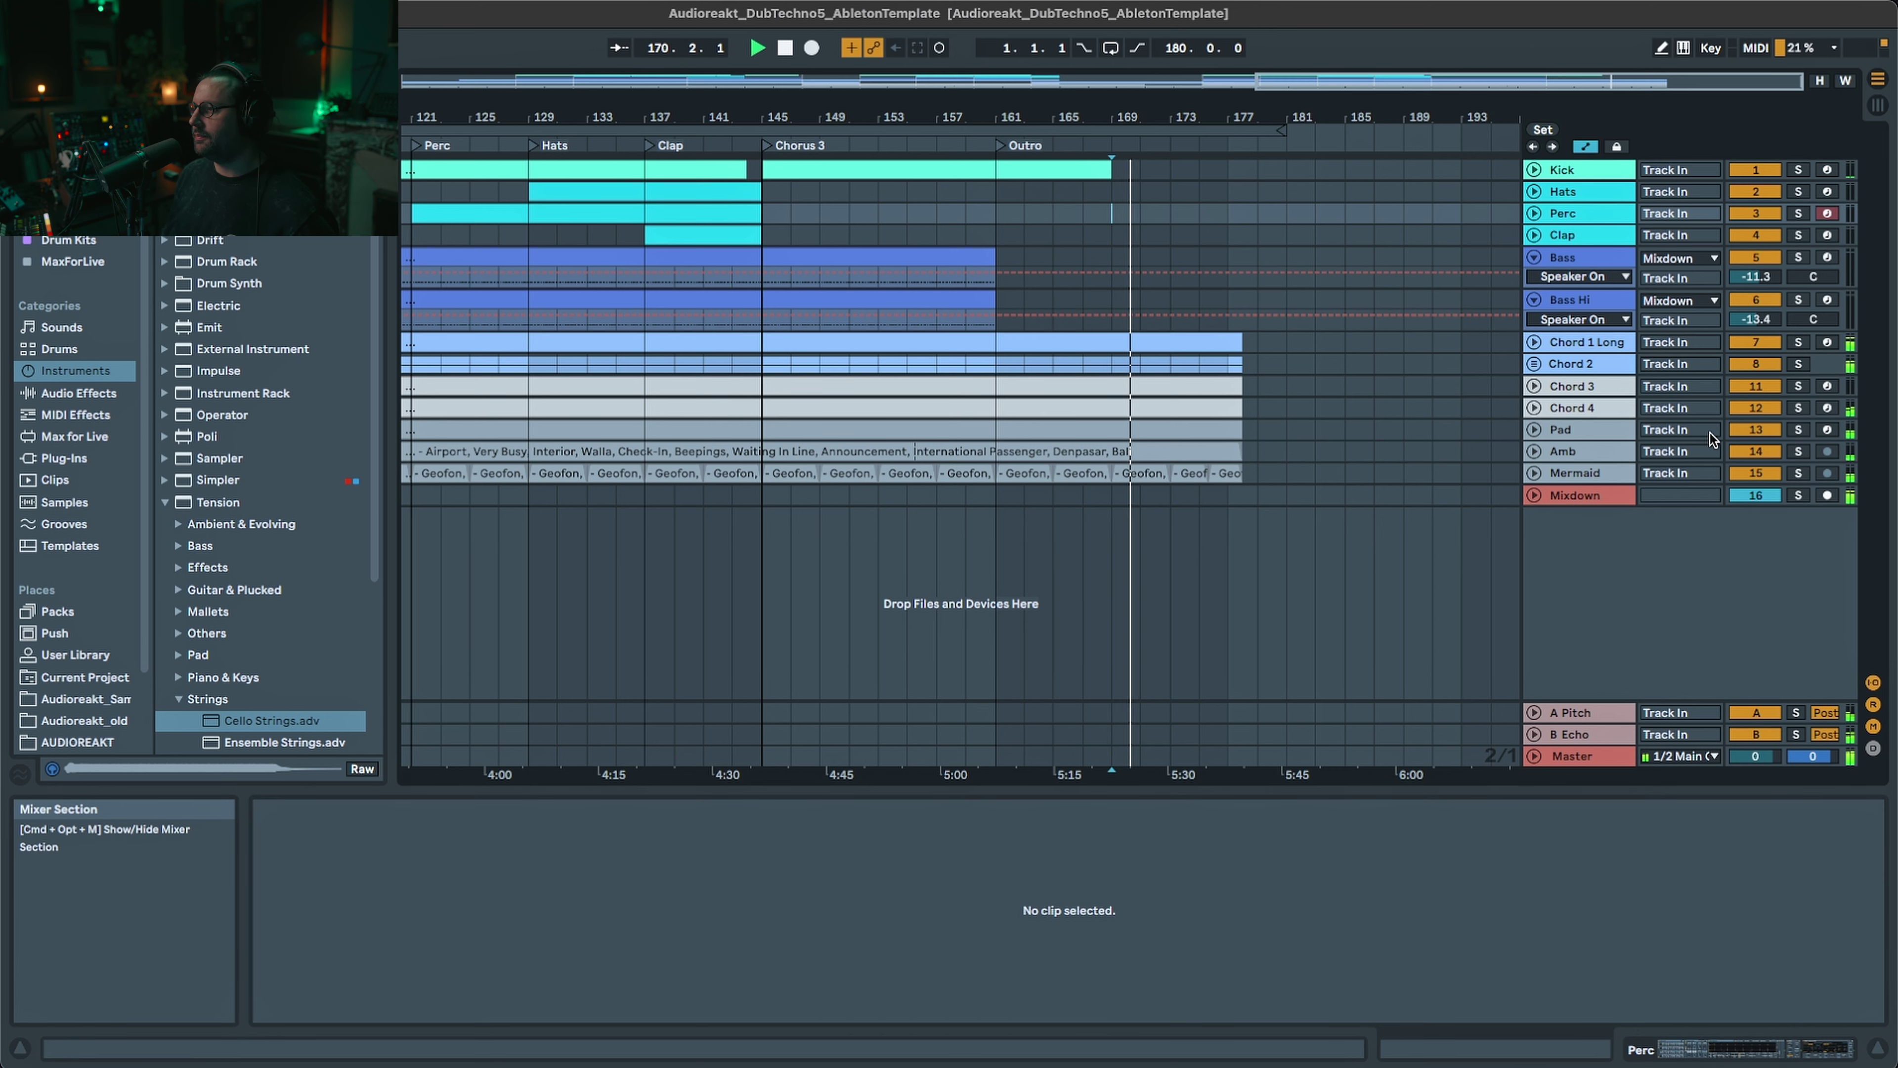
left_click(1533, 451)
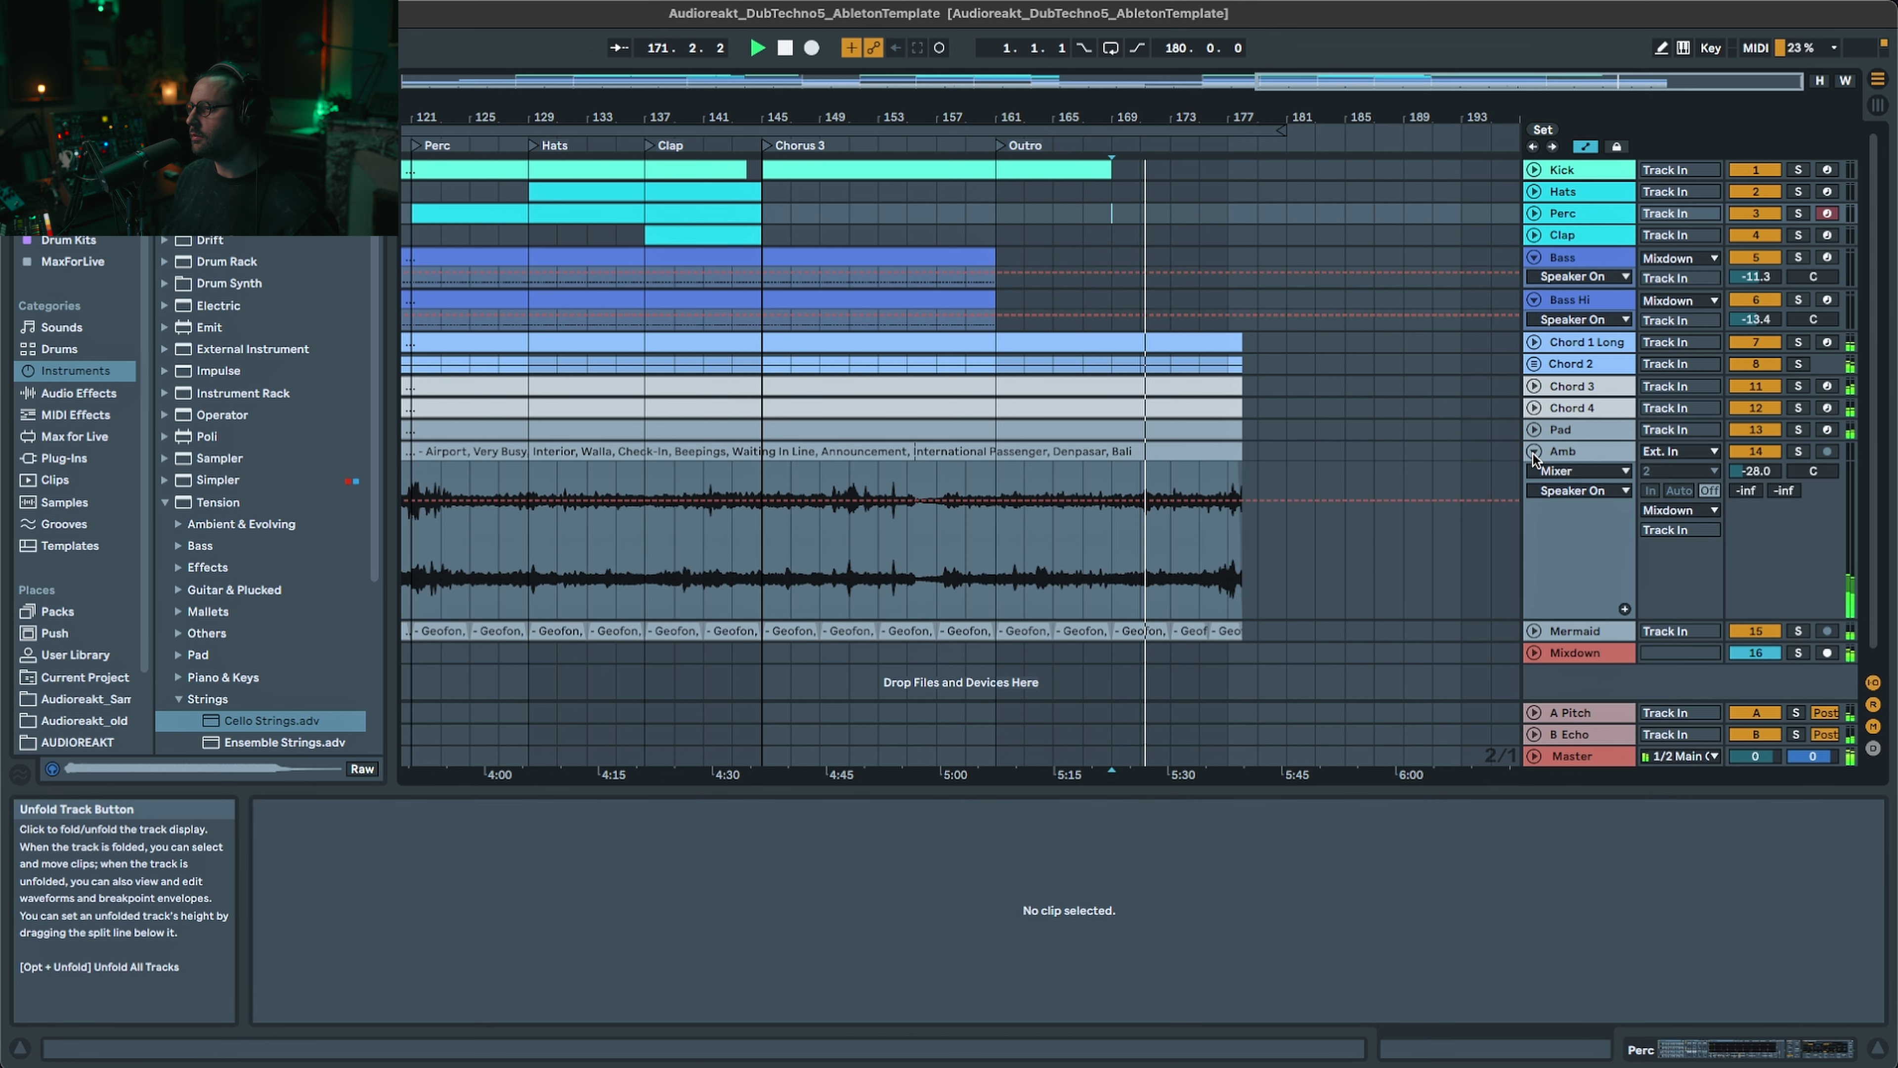
- Solo the Amb track, play the end of its clip from bar 177, and unsolo it
left_click_drag(1227, 81, 1599, 107)
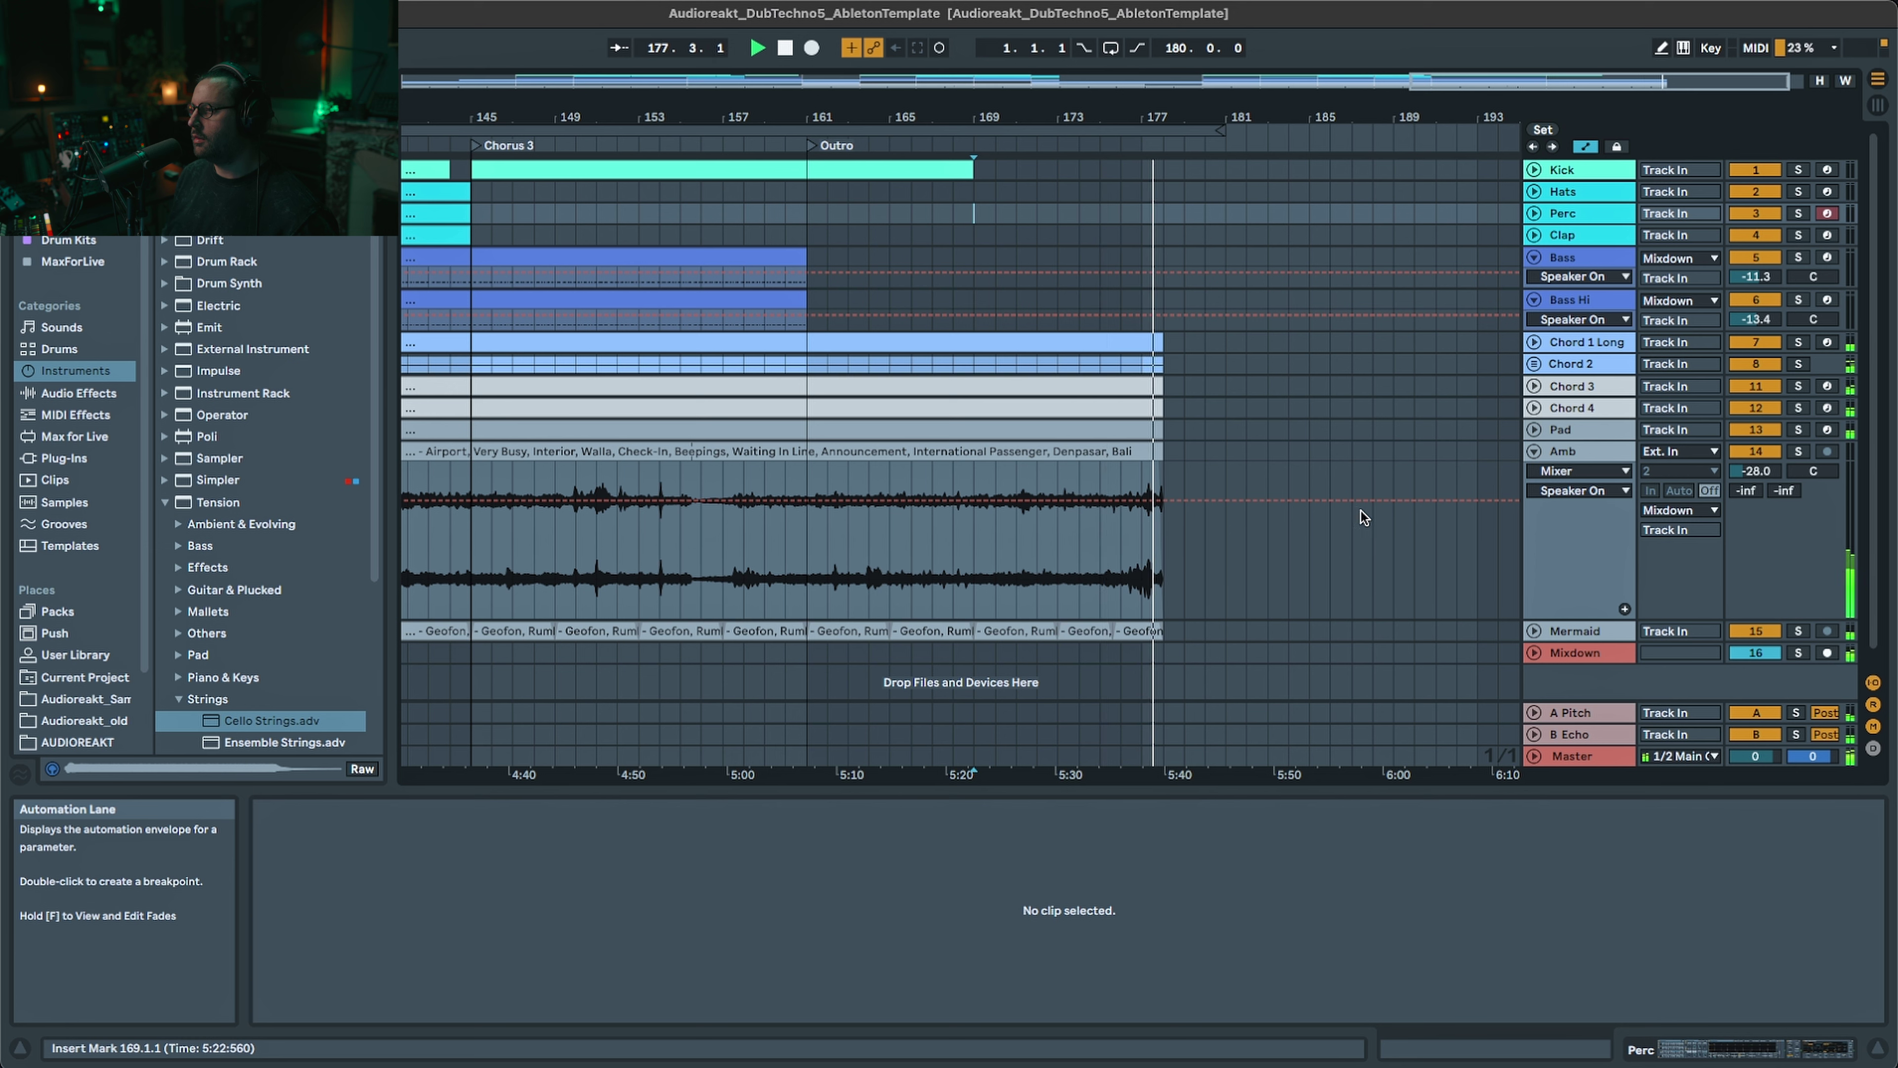
left_click(1797, 452)
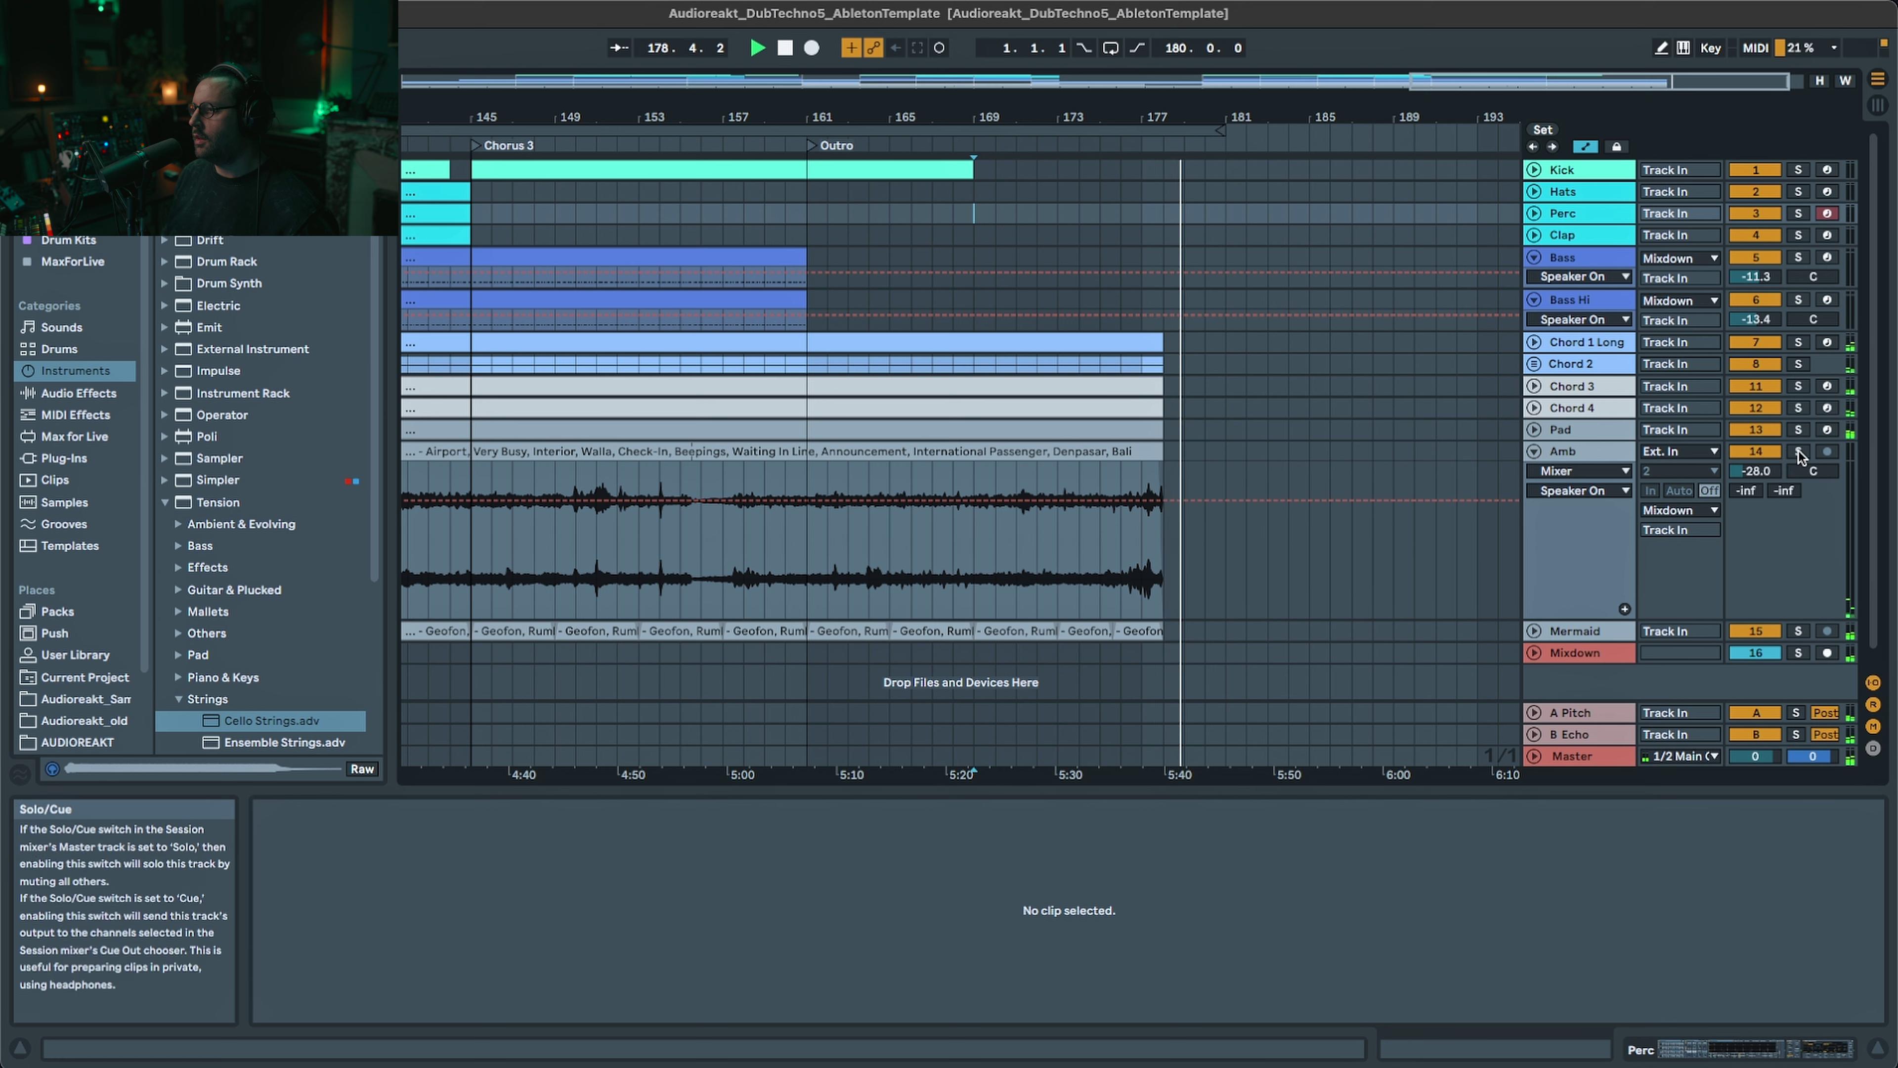
left_click(1141, 586)
key("space")
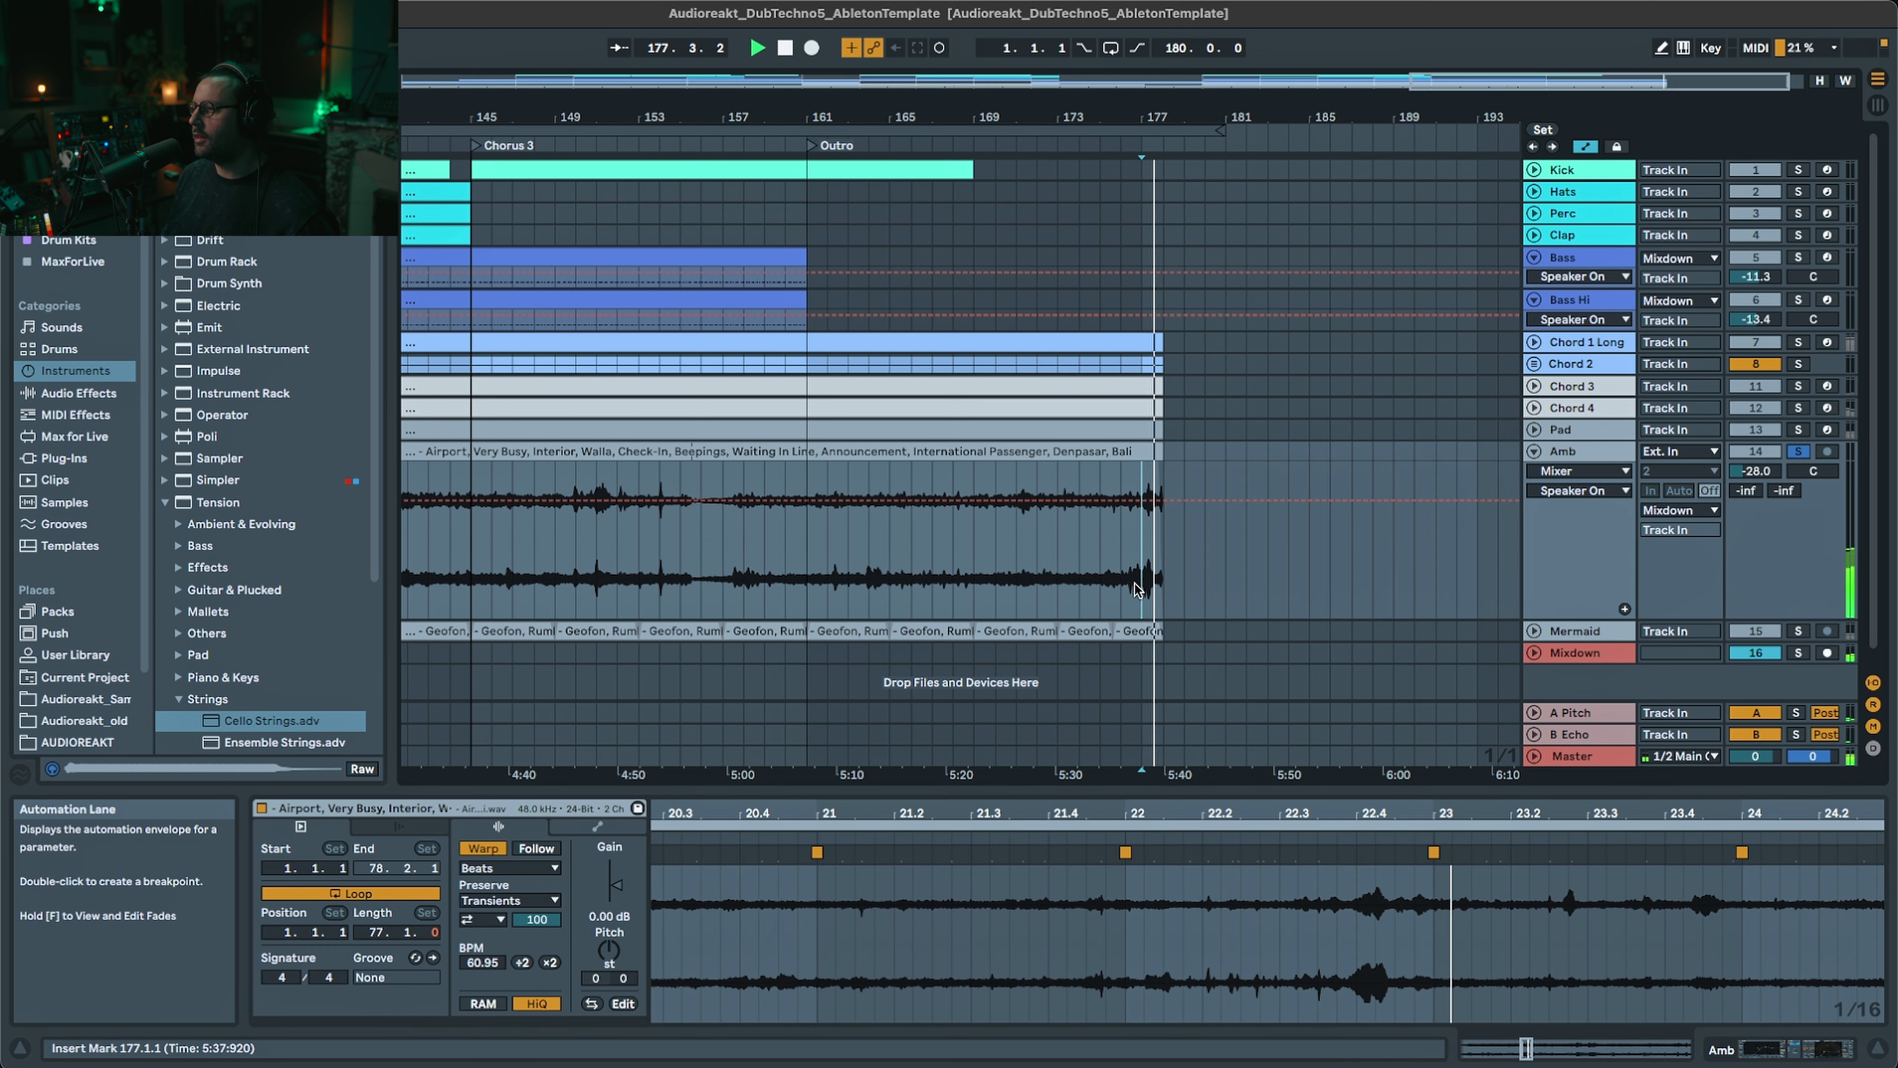
left_click(1798, 452)
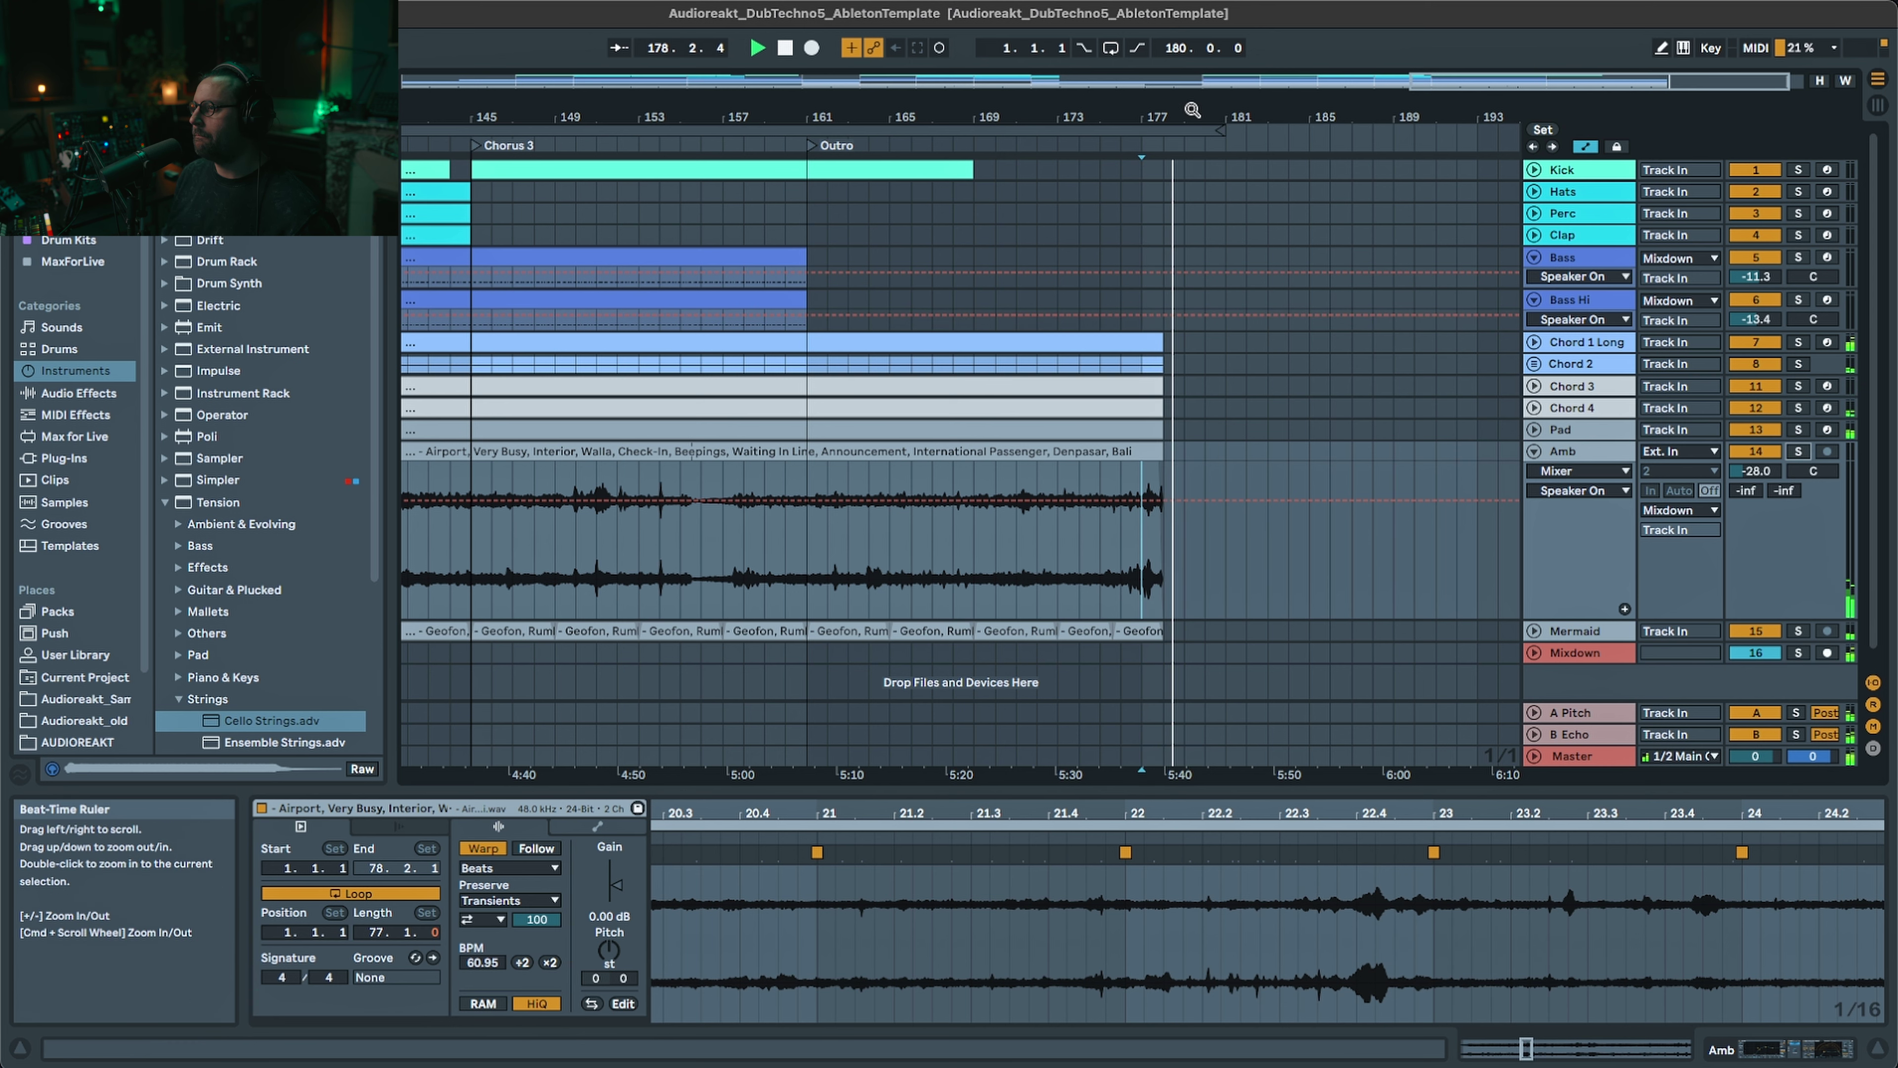
- Unfold the Chord 2 group and track to review their automation lanes across the arrangement, and check the lanes of Chord 2 Ster
left_click_drag(1187, 82, 1392, 90)
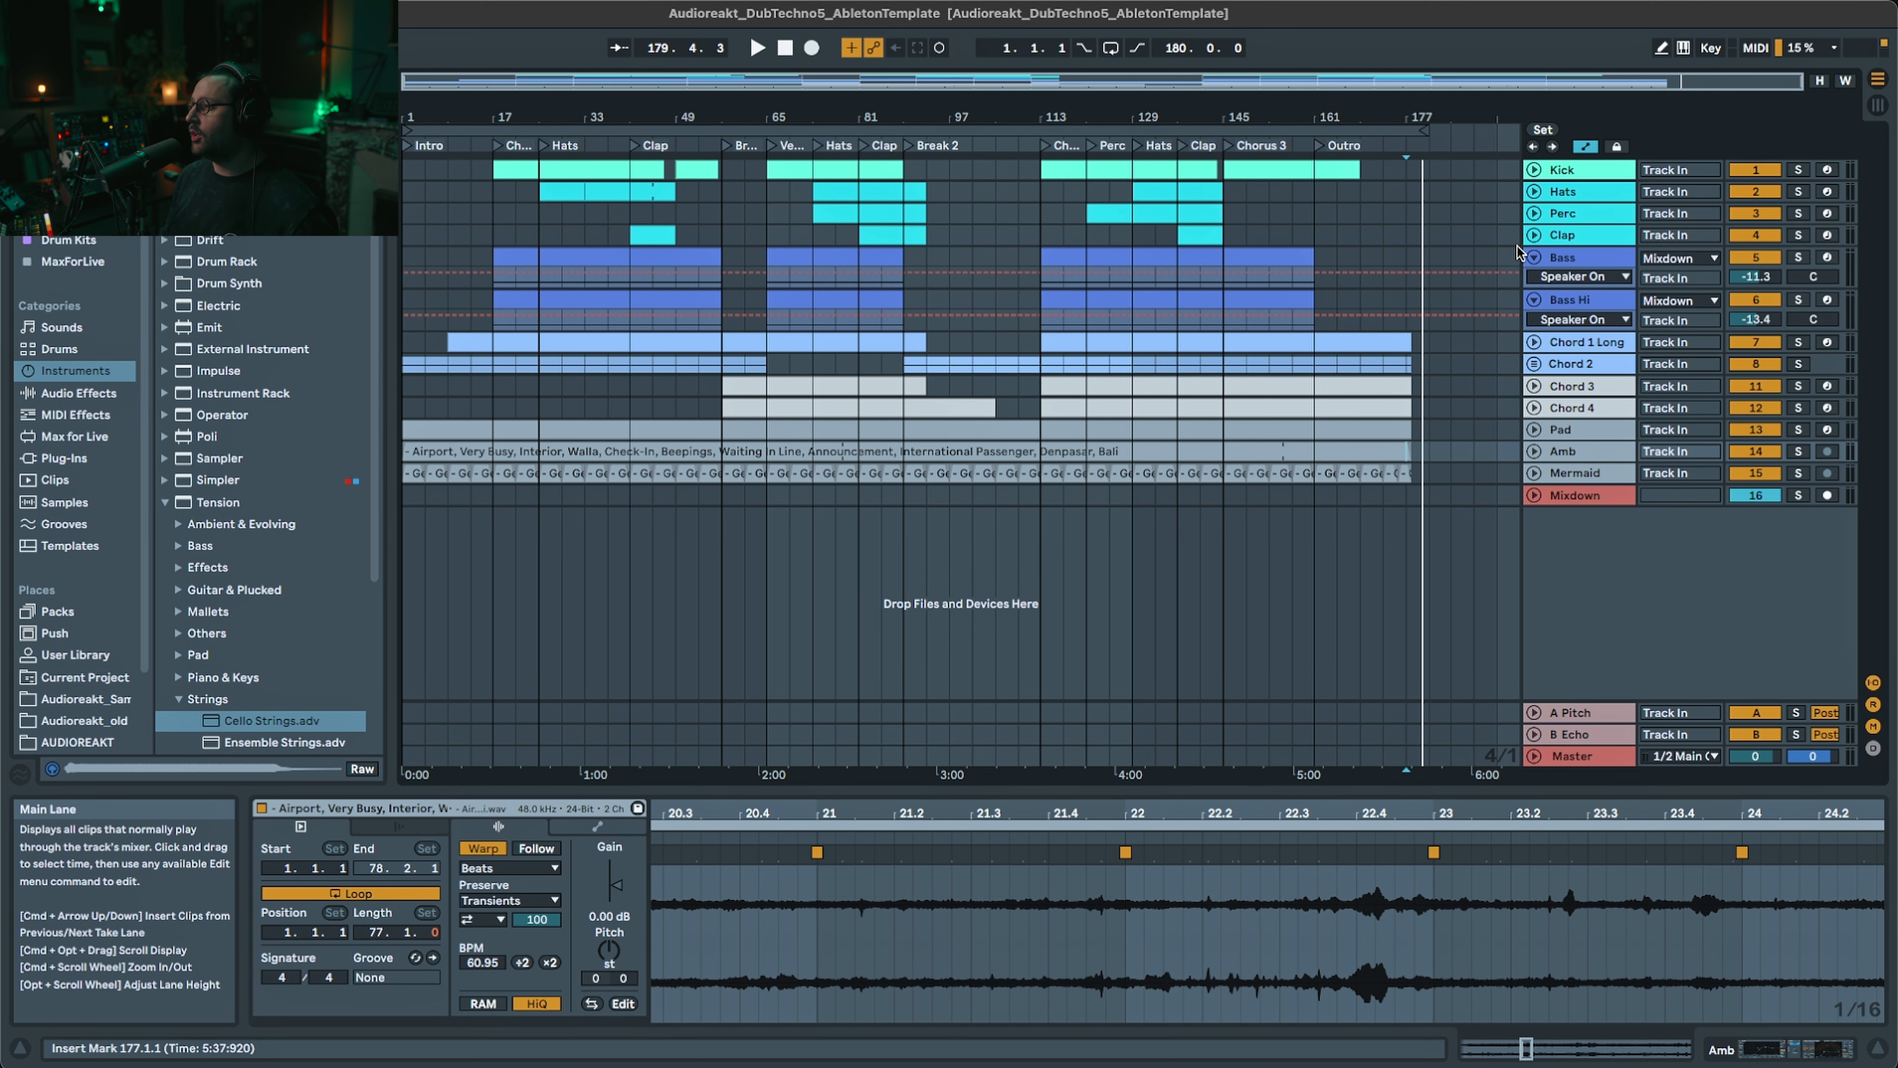
left_click(1570, 365)
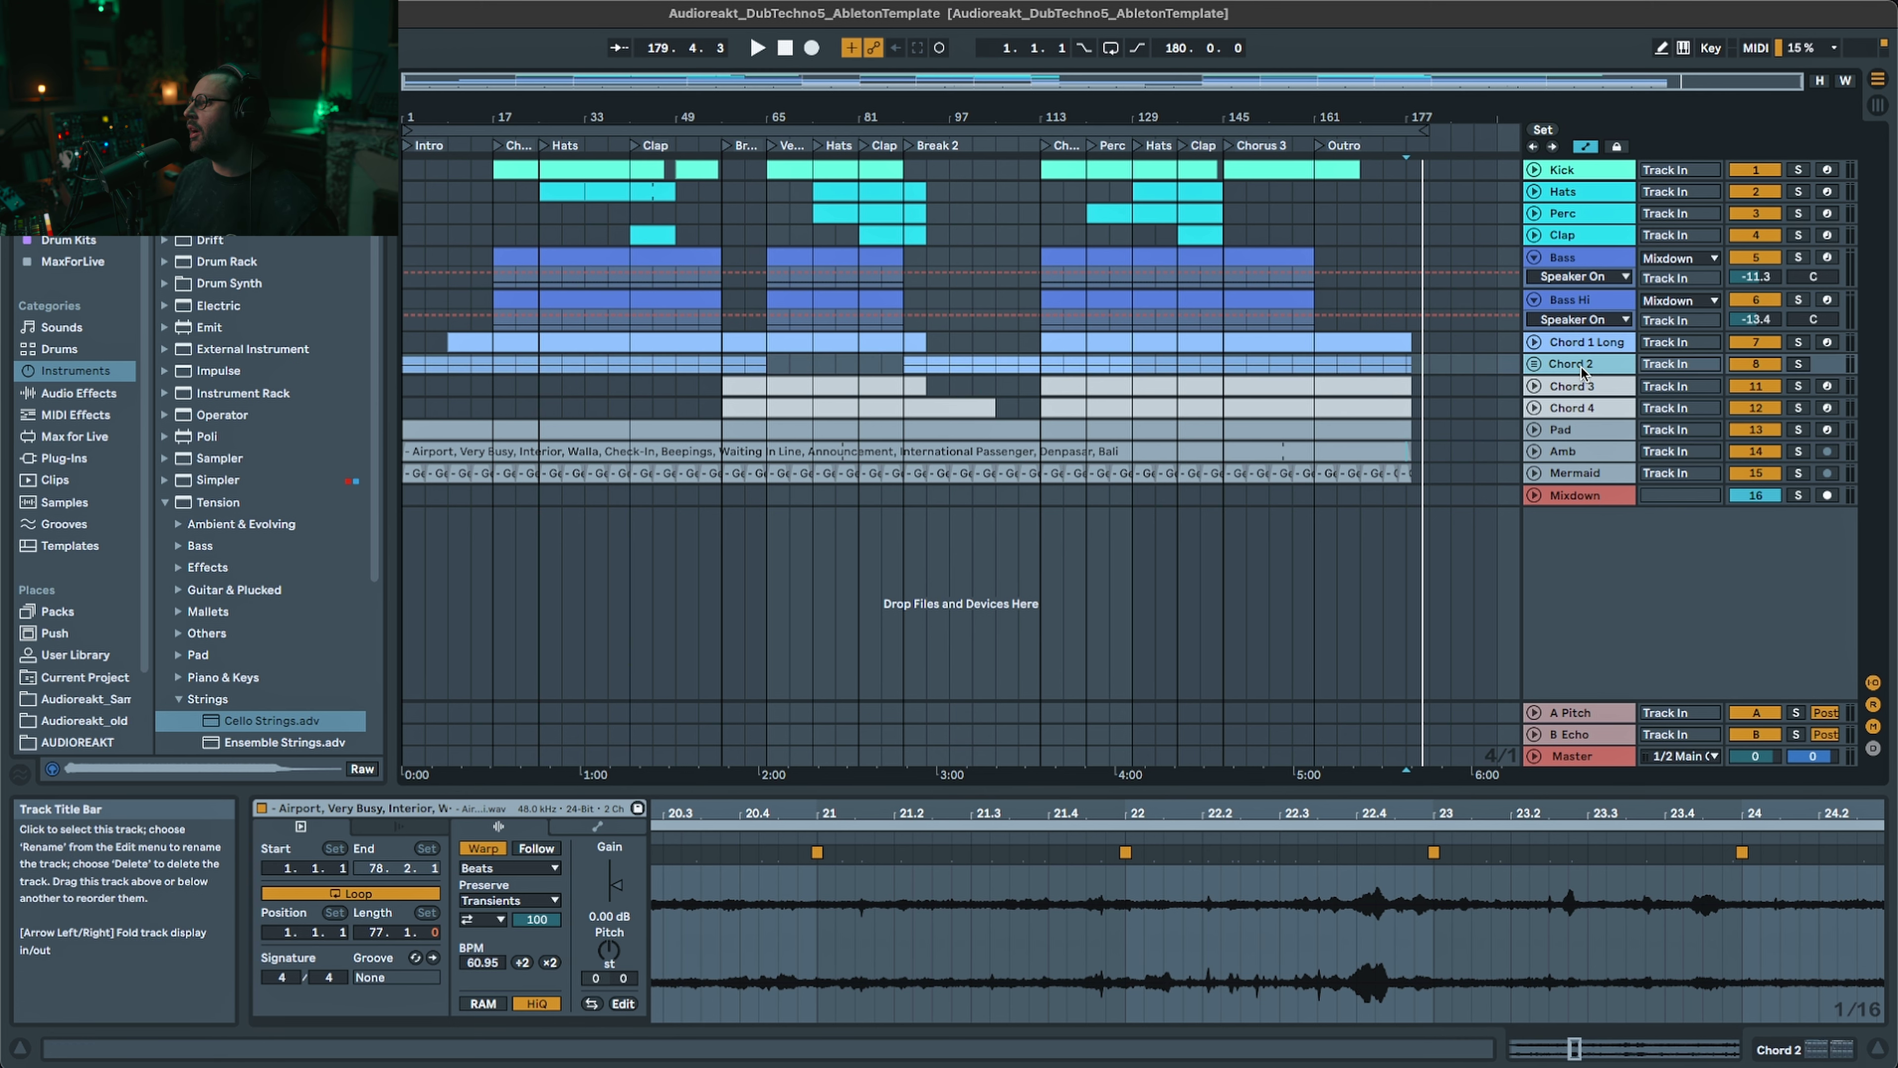
left_click(1534, 364)
left_click(1540, 449)
scroll(1568, 501, "down", 5)
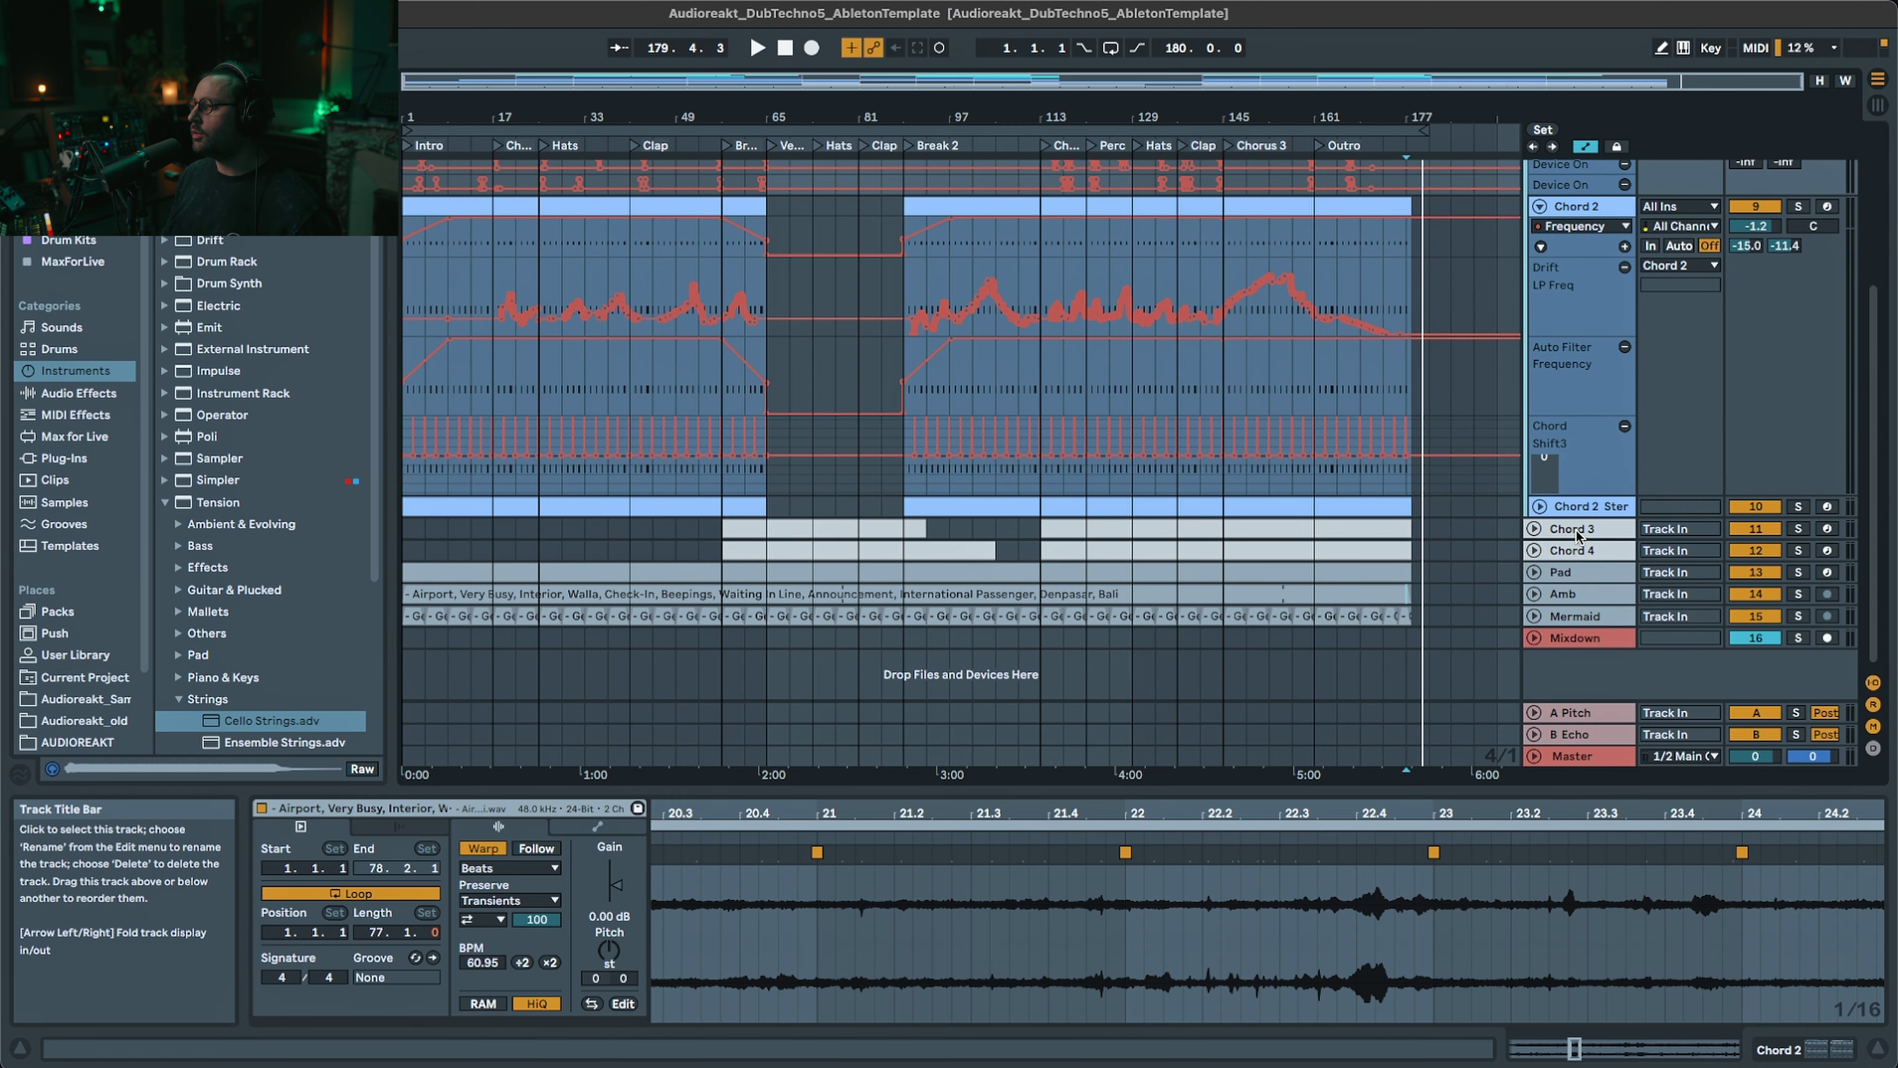
left_click(1539, 507)
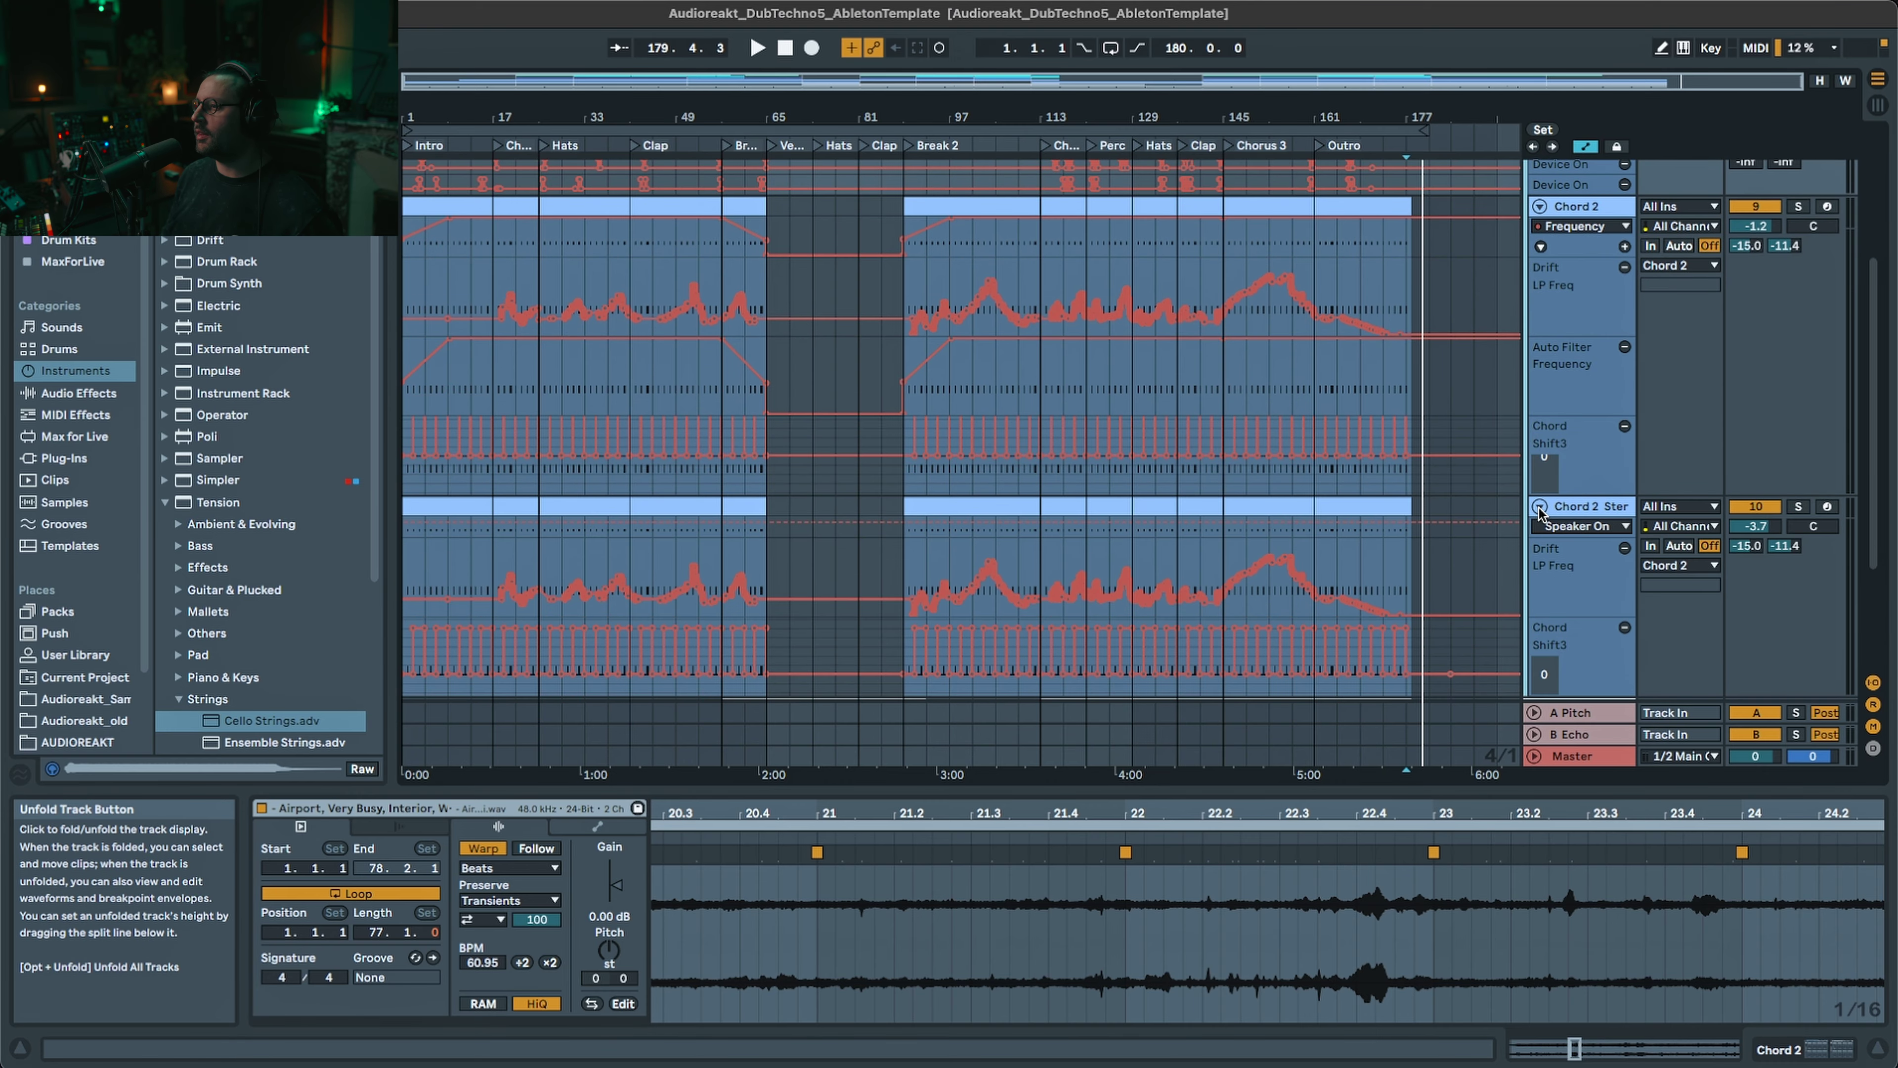
left_click(1539, 506)
scroll(1551, 299, "up", 3)
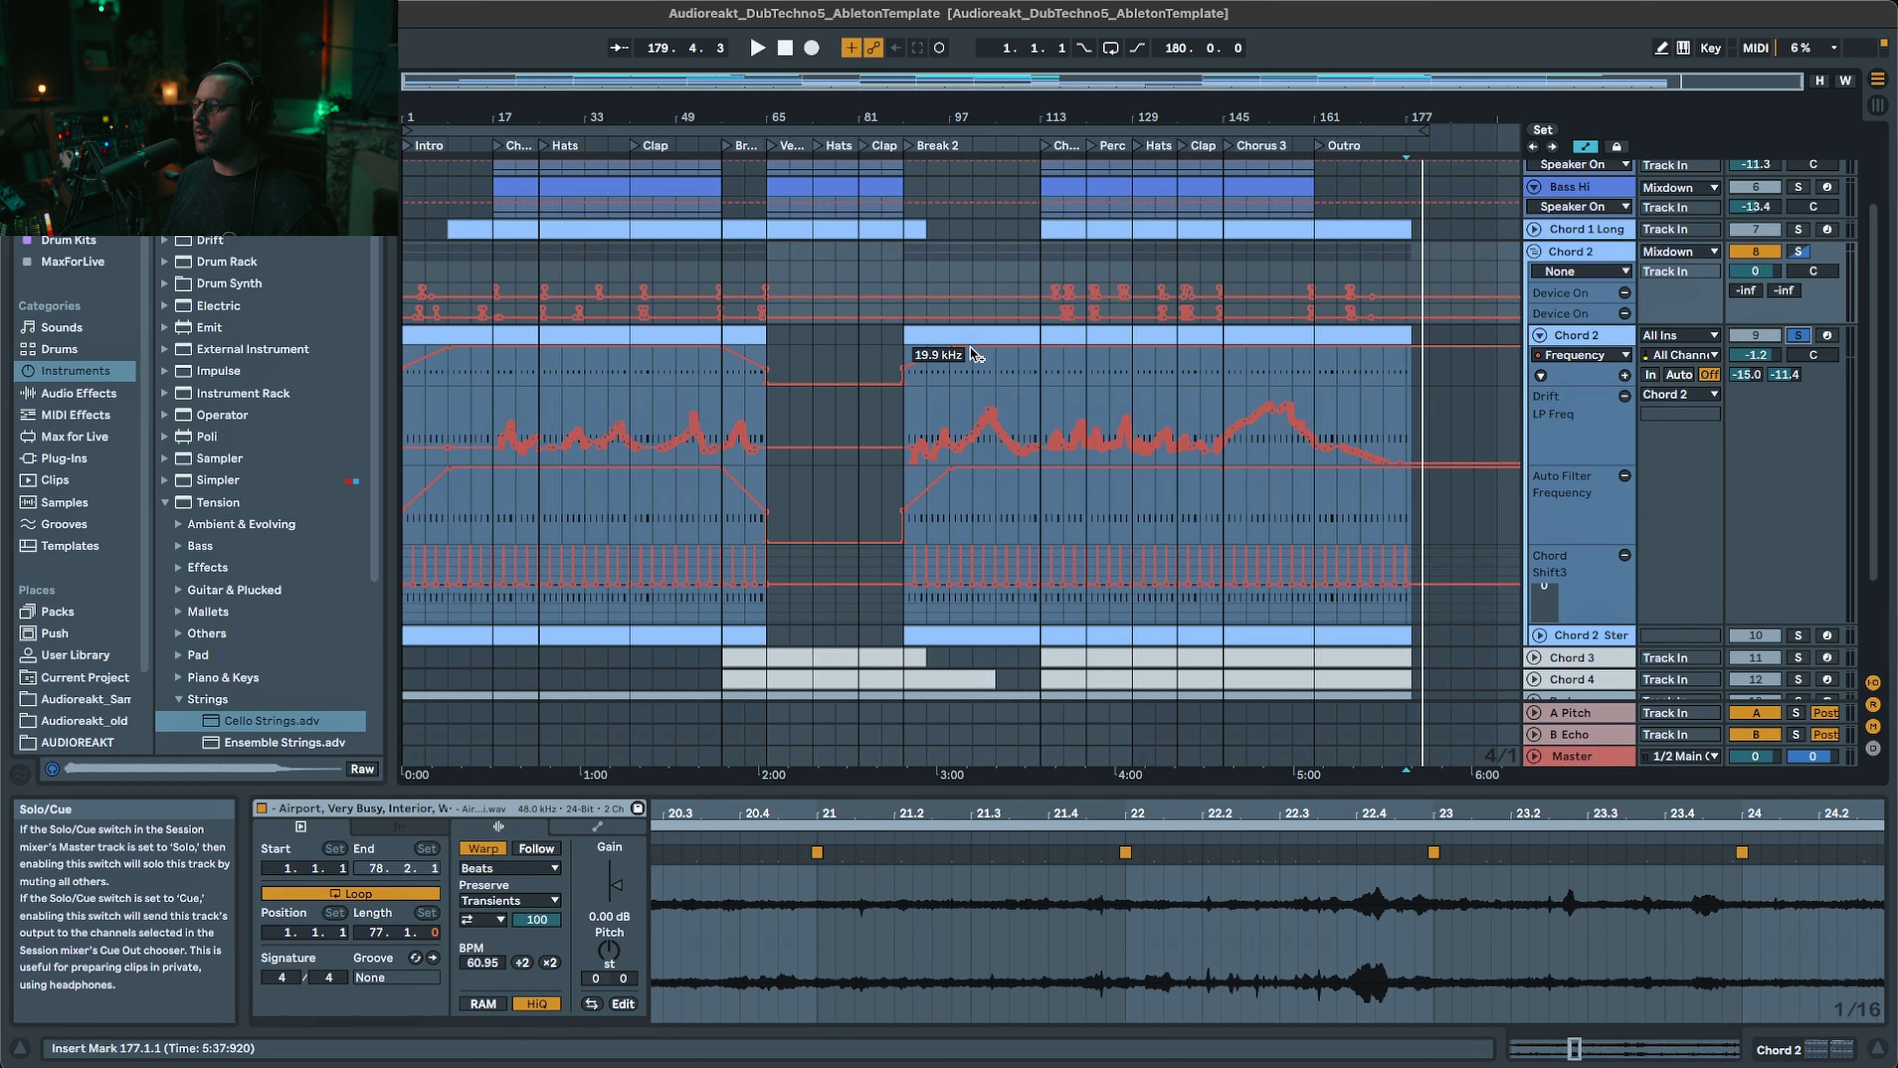
- Inspect the Chord 2 track's device chain, including the LFO modulating Overdrive's Filter Freq and the Echo and Hybrid Reverb
left_click_drag(1004, 81, 1008, 153)
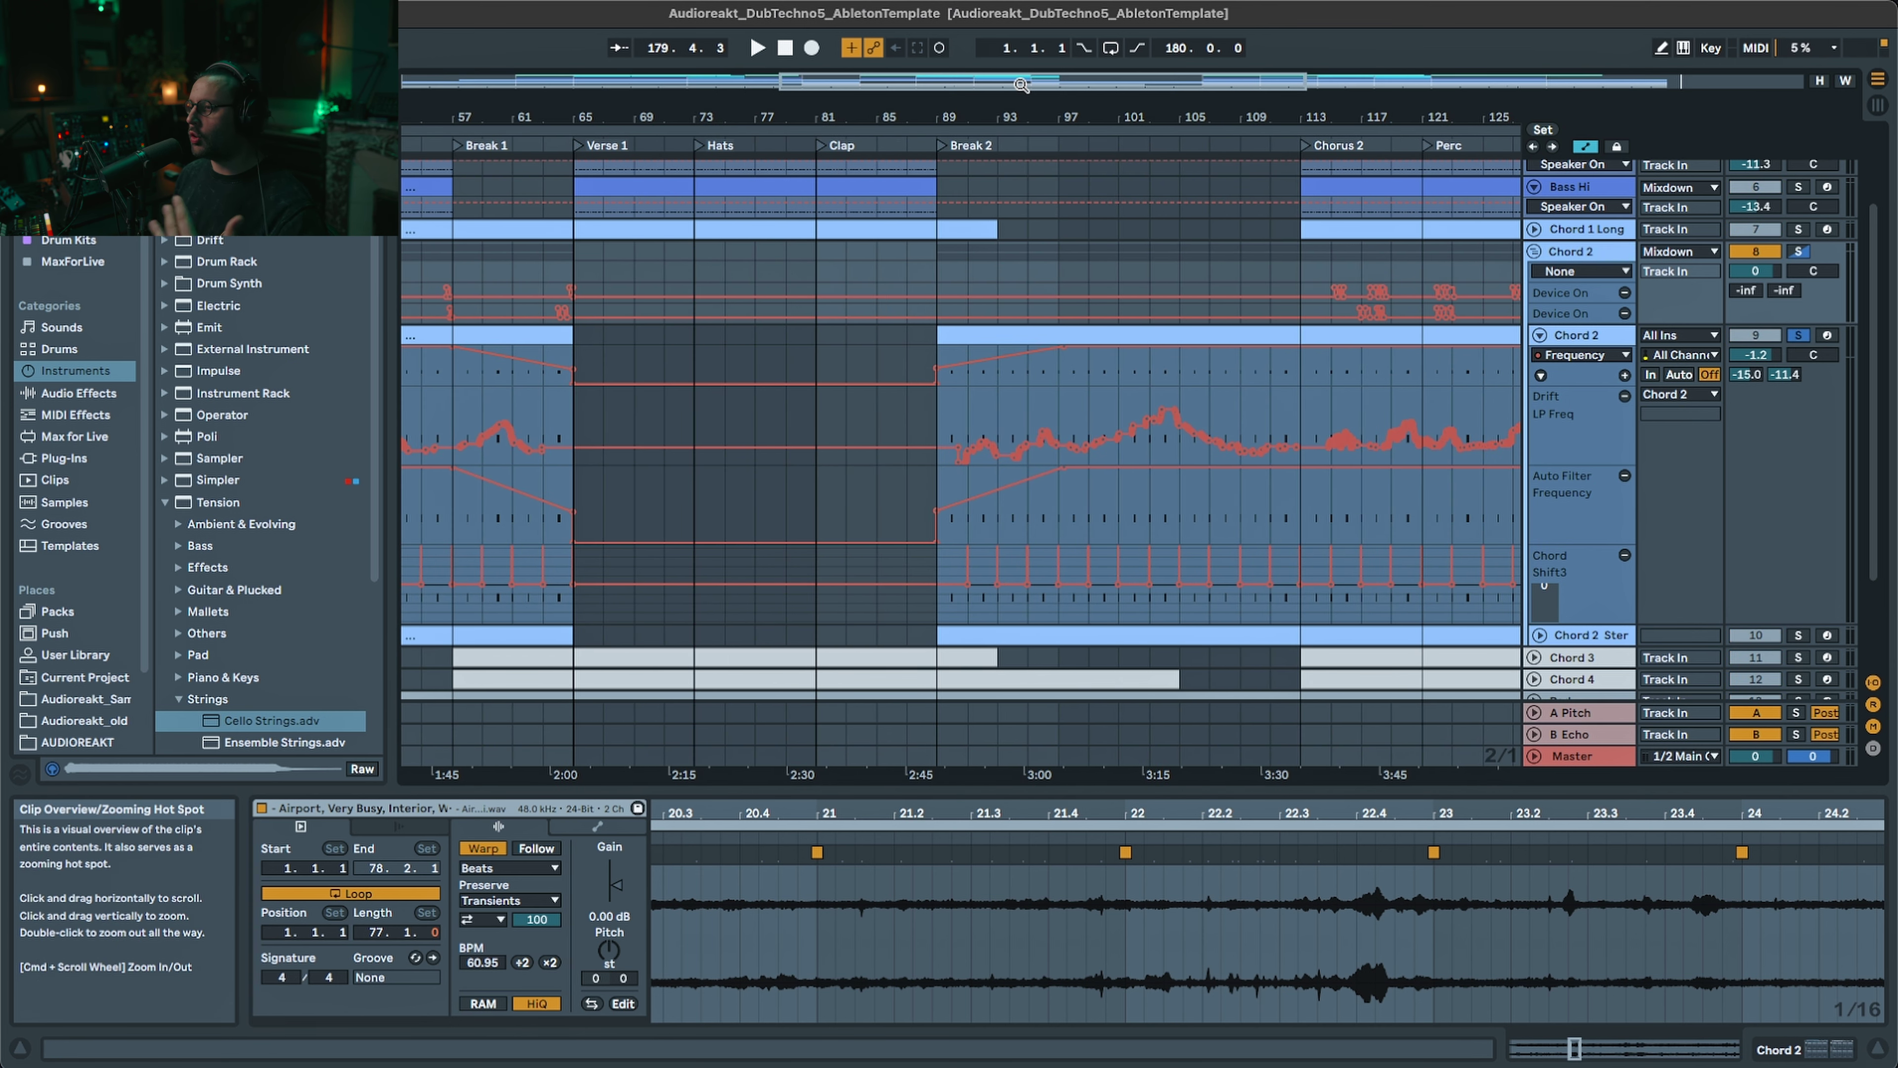
left_click(1575, 338)
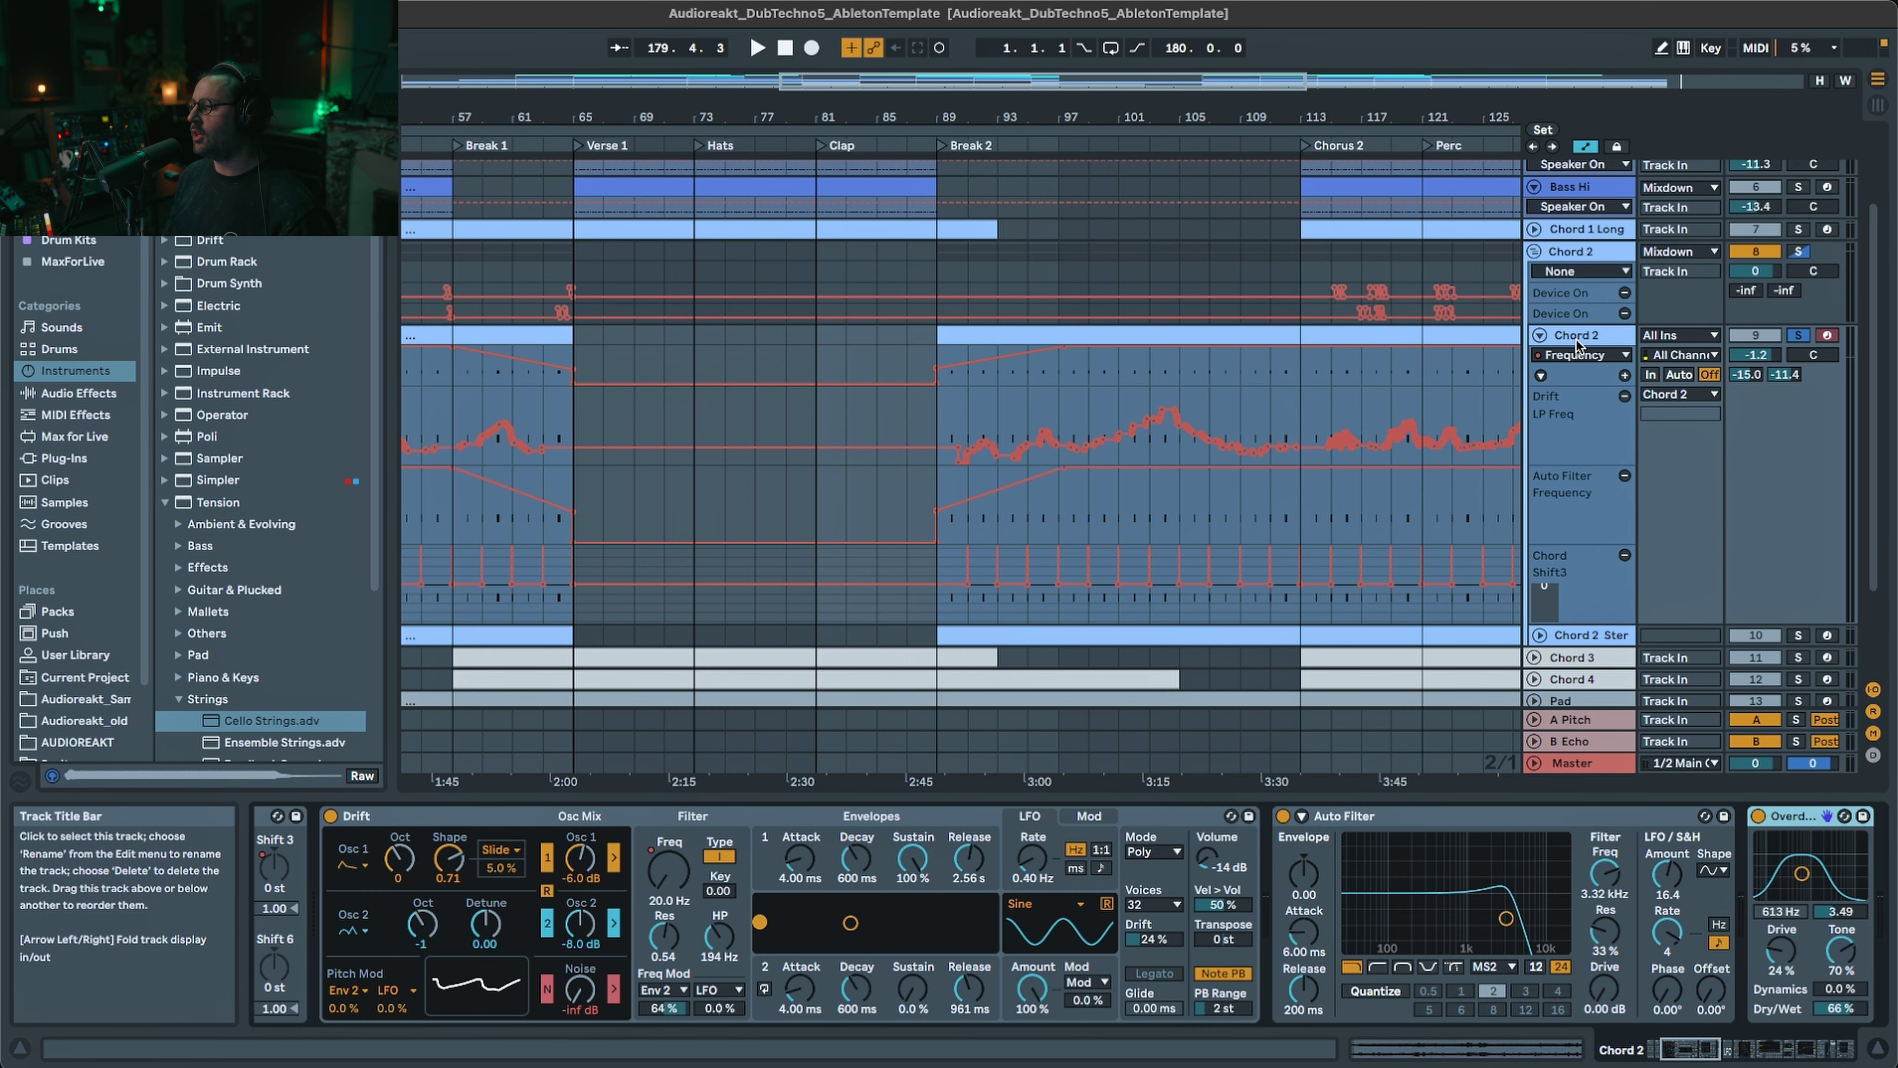
left_click(1721, 1046)
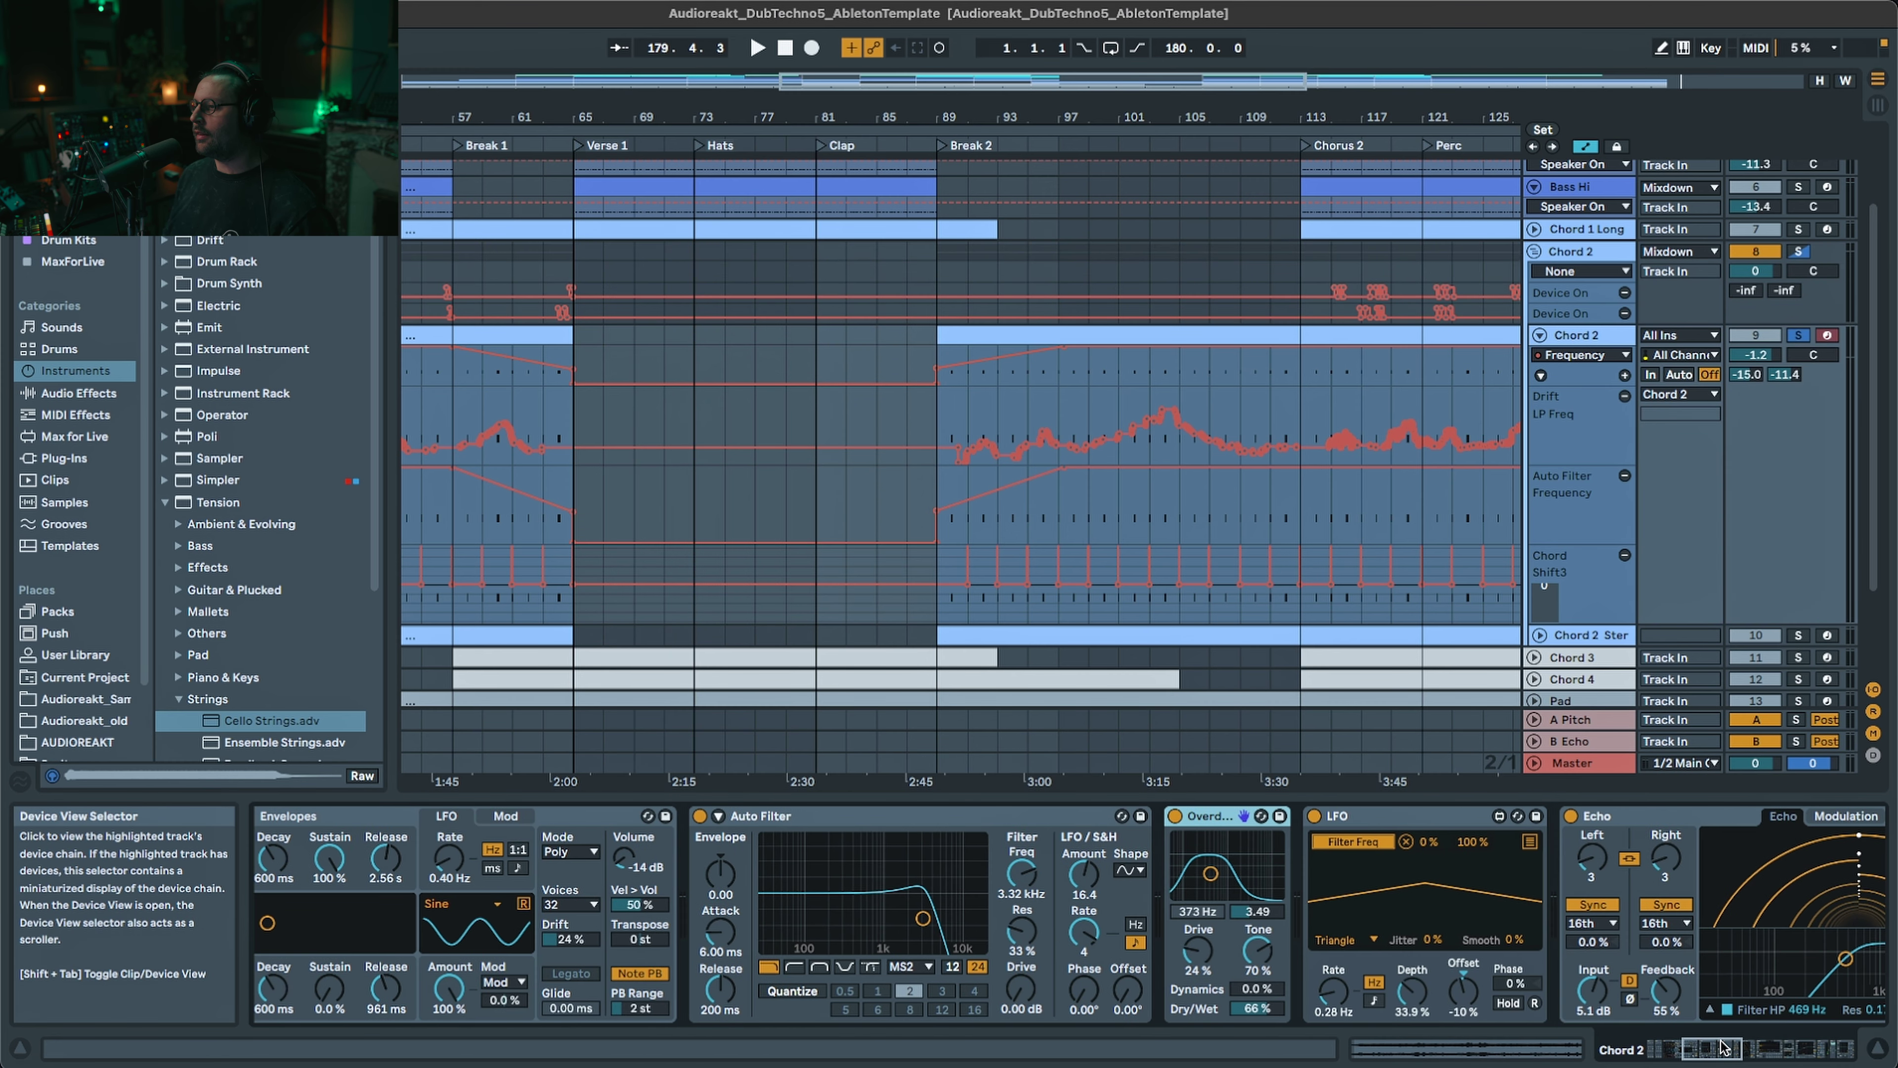
left_click(1429, 902)
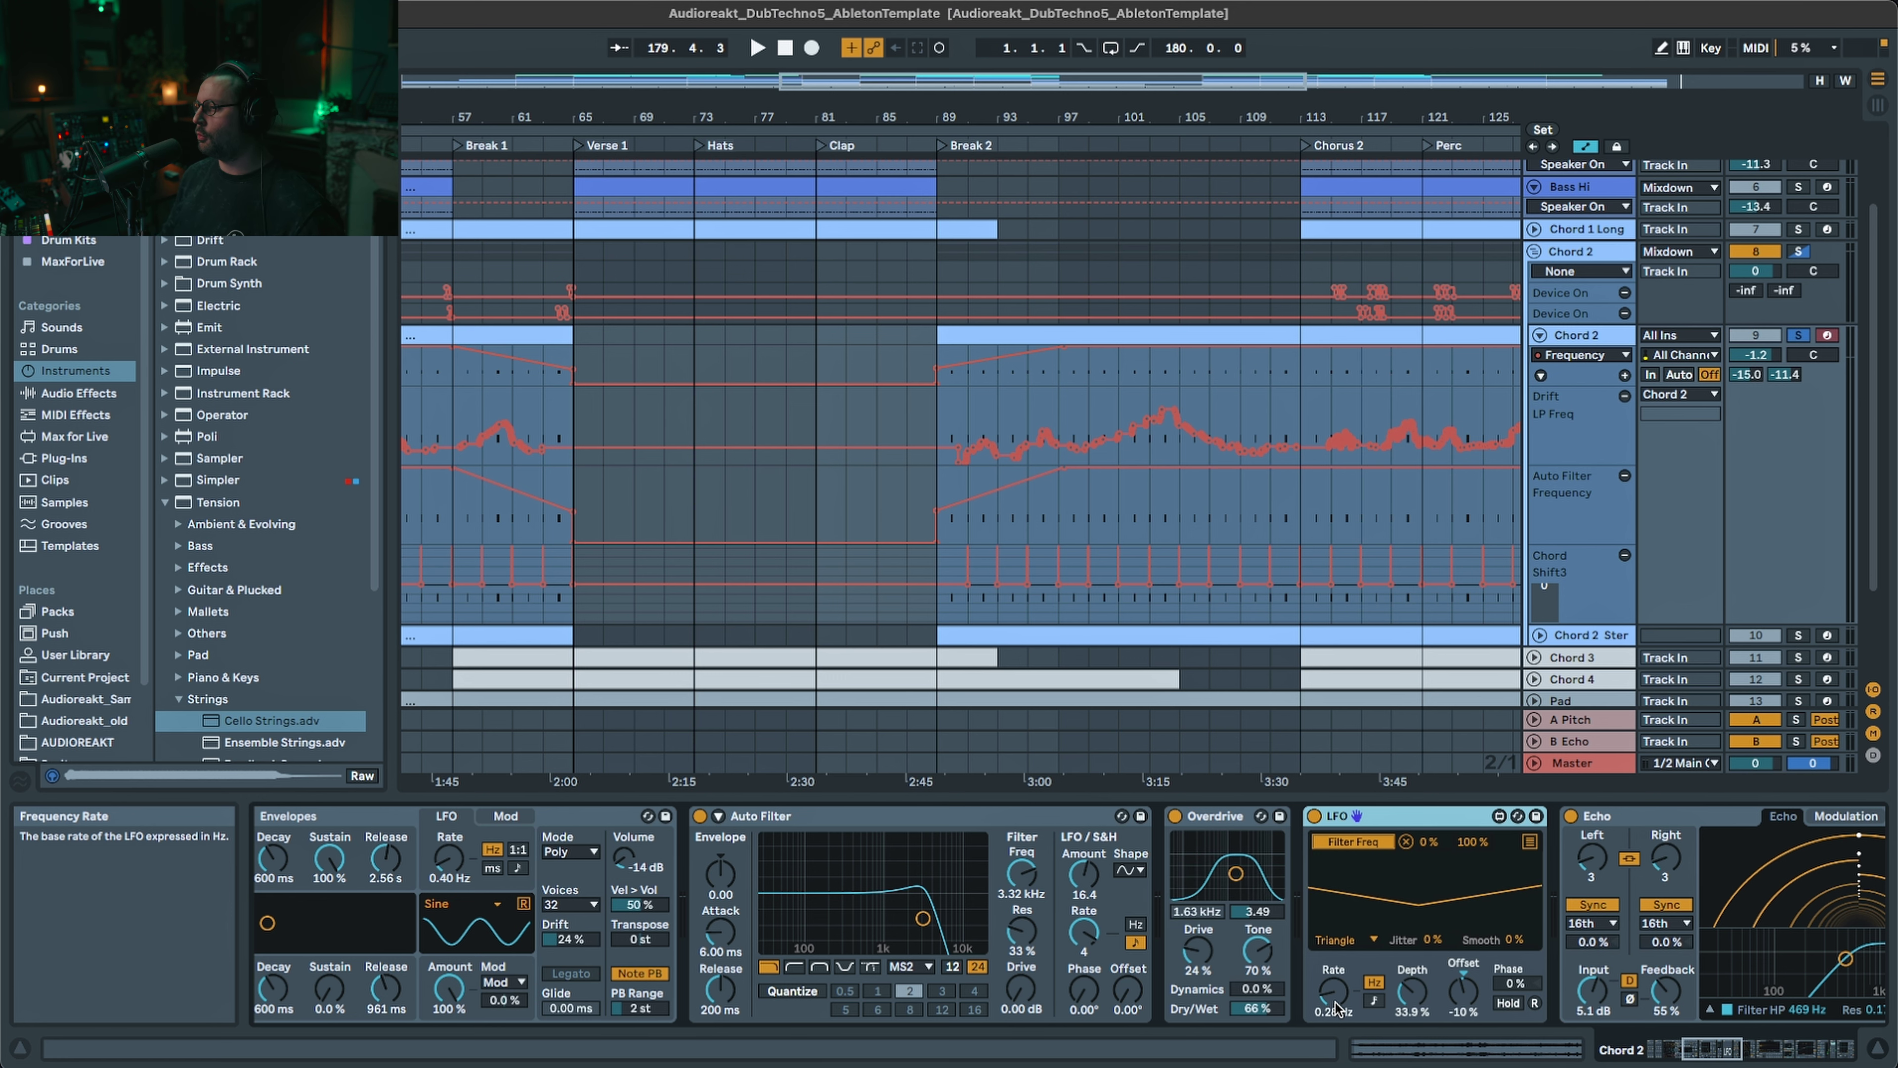
left_click(1727, 1049)
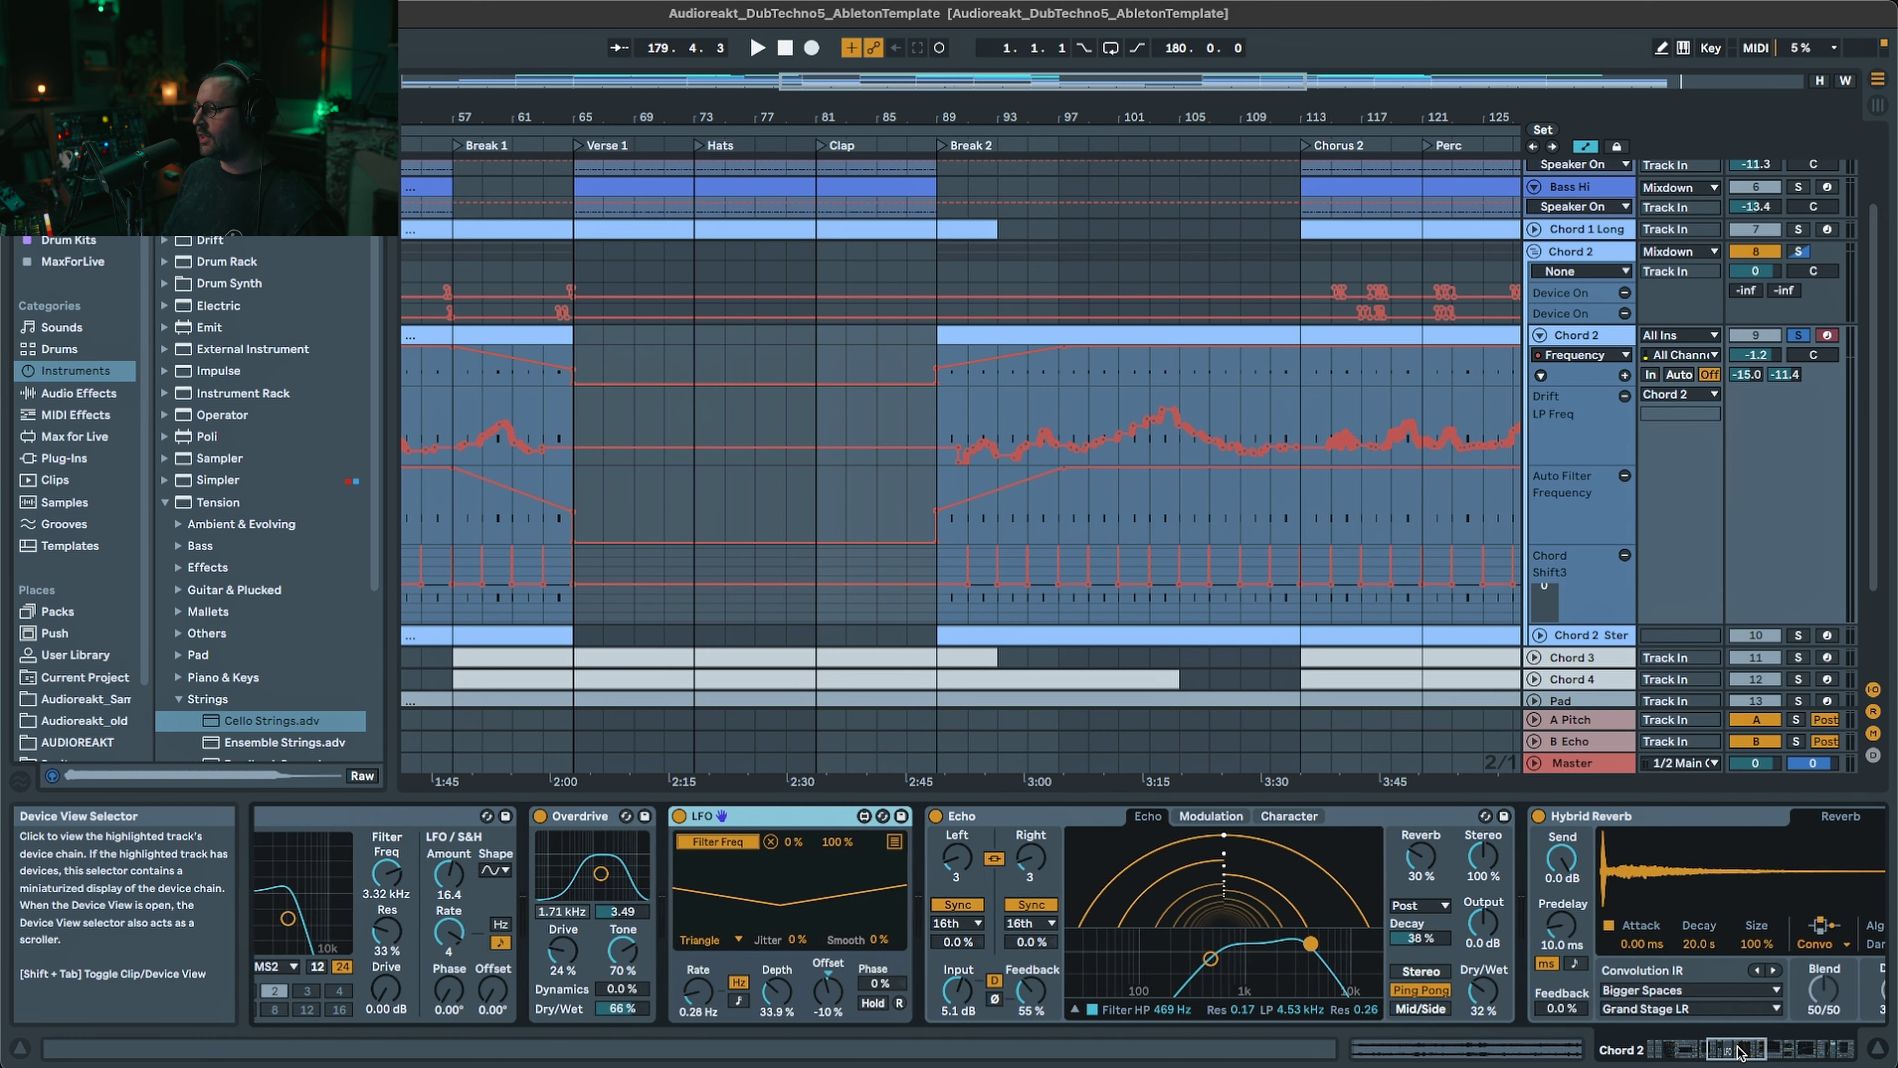
- Show the Chord 2 group's two Beat Repeat racks, solo the group, and play it from bar 117
left_click(1588, 253)
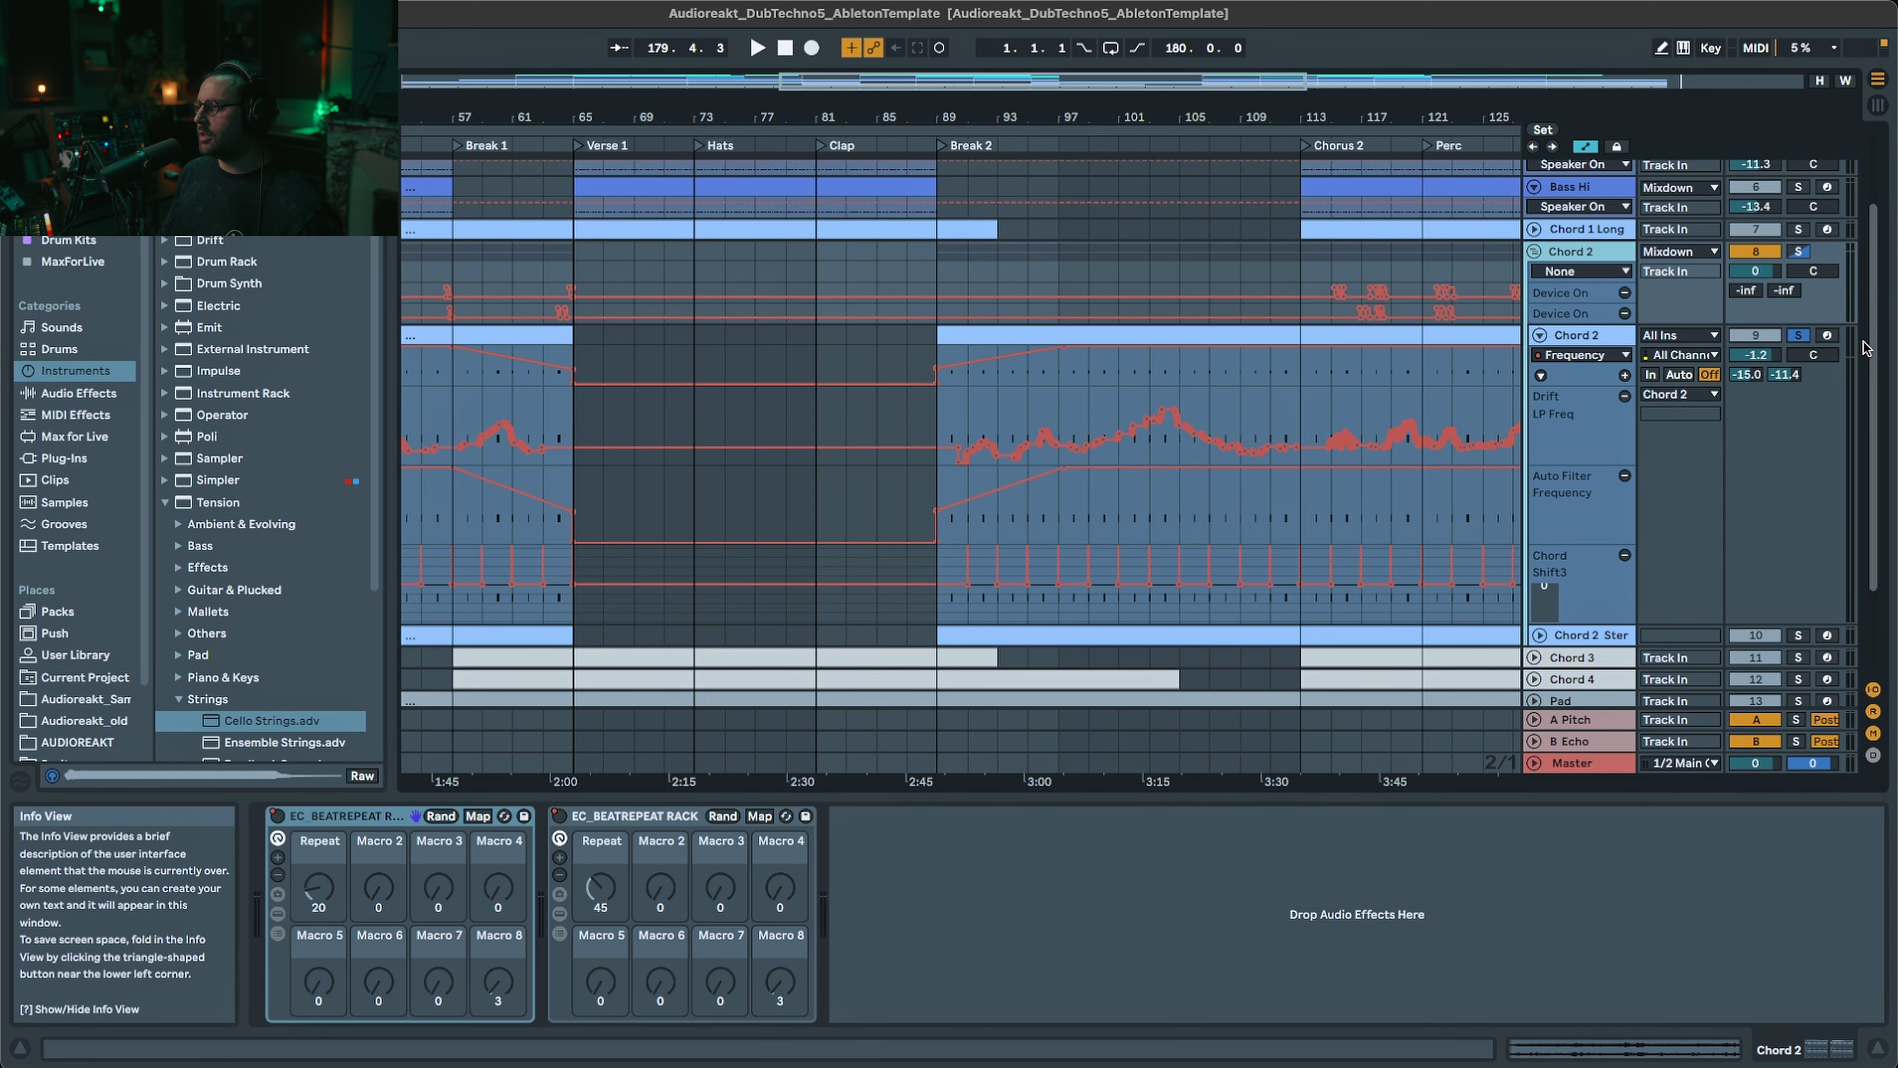
left_click(1798, 252)
left_click(1362, 275)
key("space")
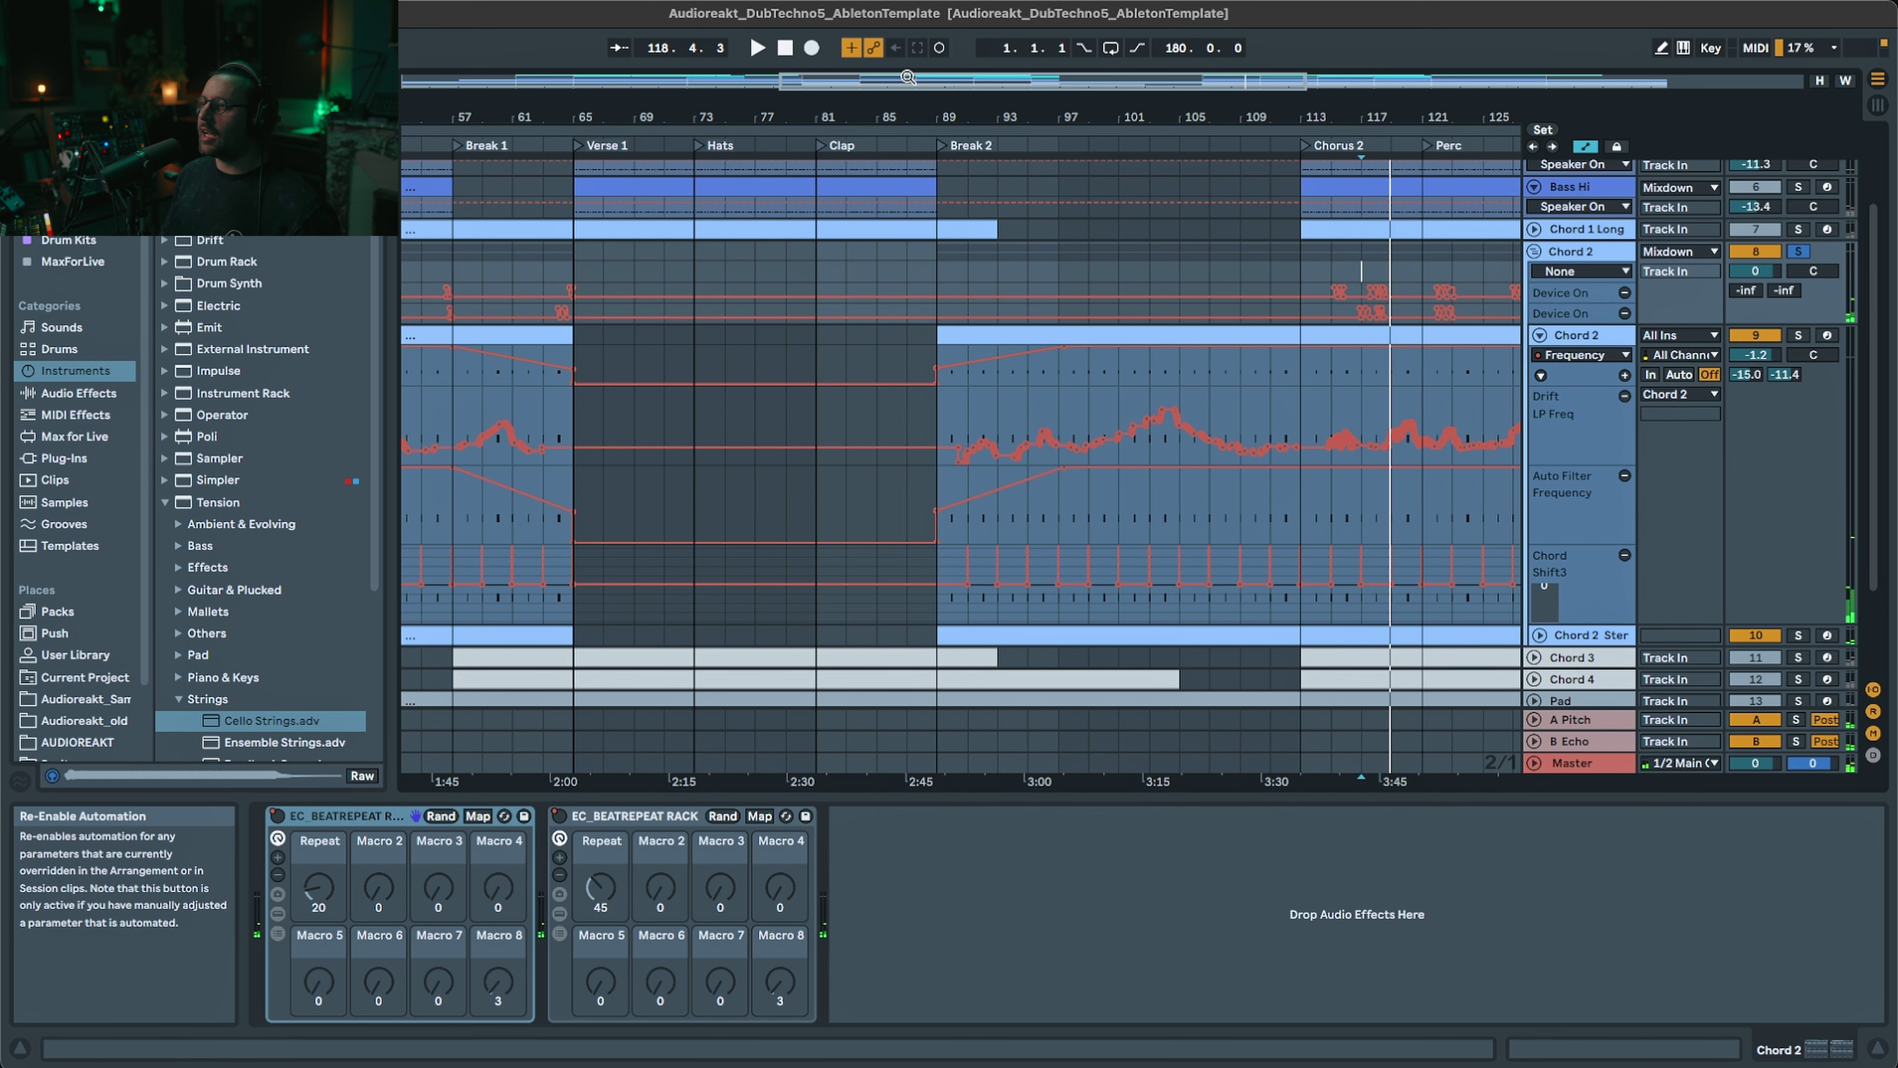
- Fold the Chord 2 track and group, and unfold the Chord 4 track with its devices shown
left_click_drag(907, 77, 750, 90)
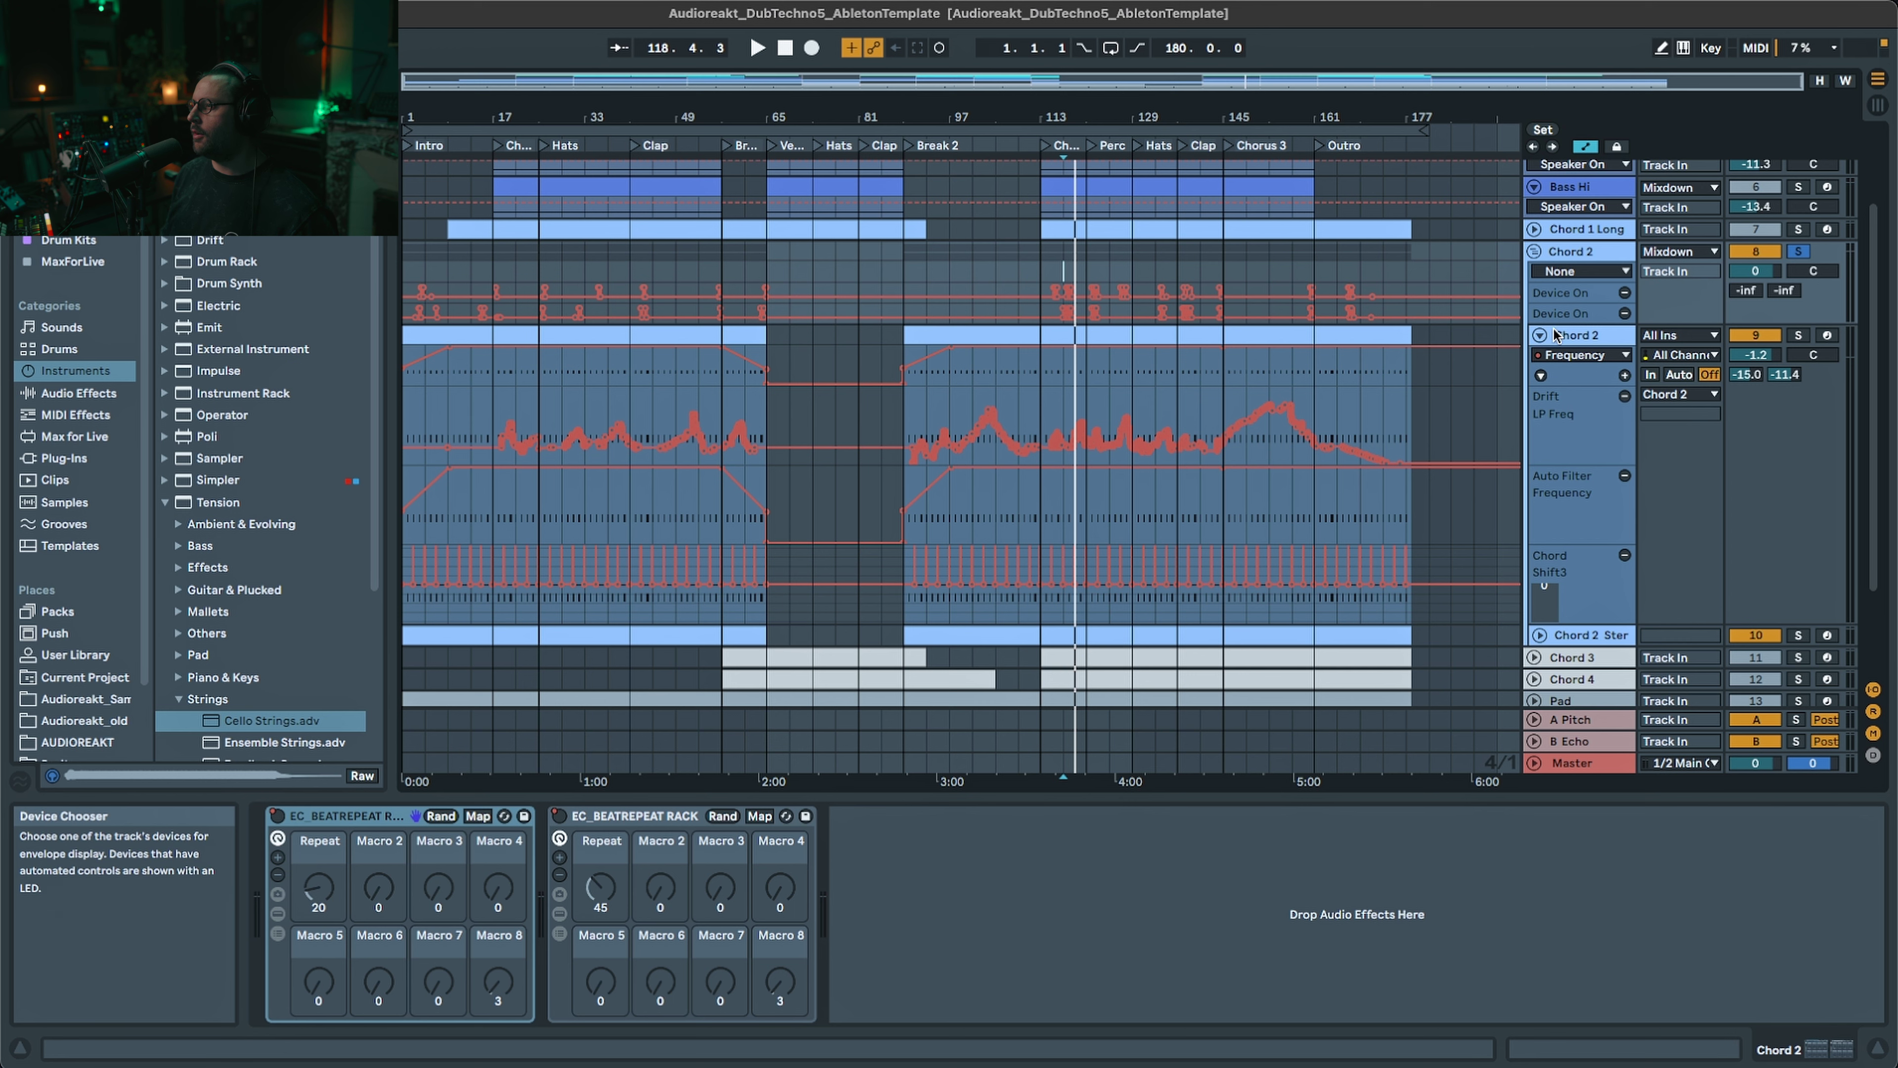
left_click(1539, 335)
left_click(1534, 365)
left_click(1533, 407)
left_click(1533, 409)
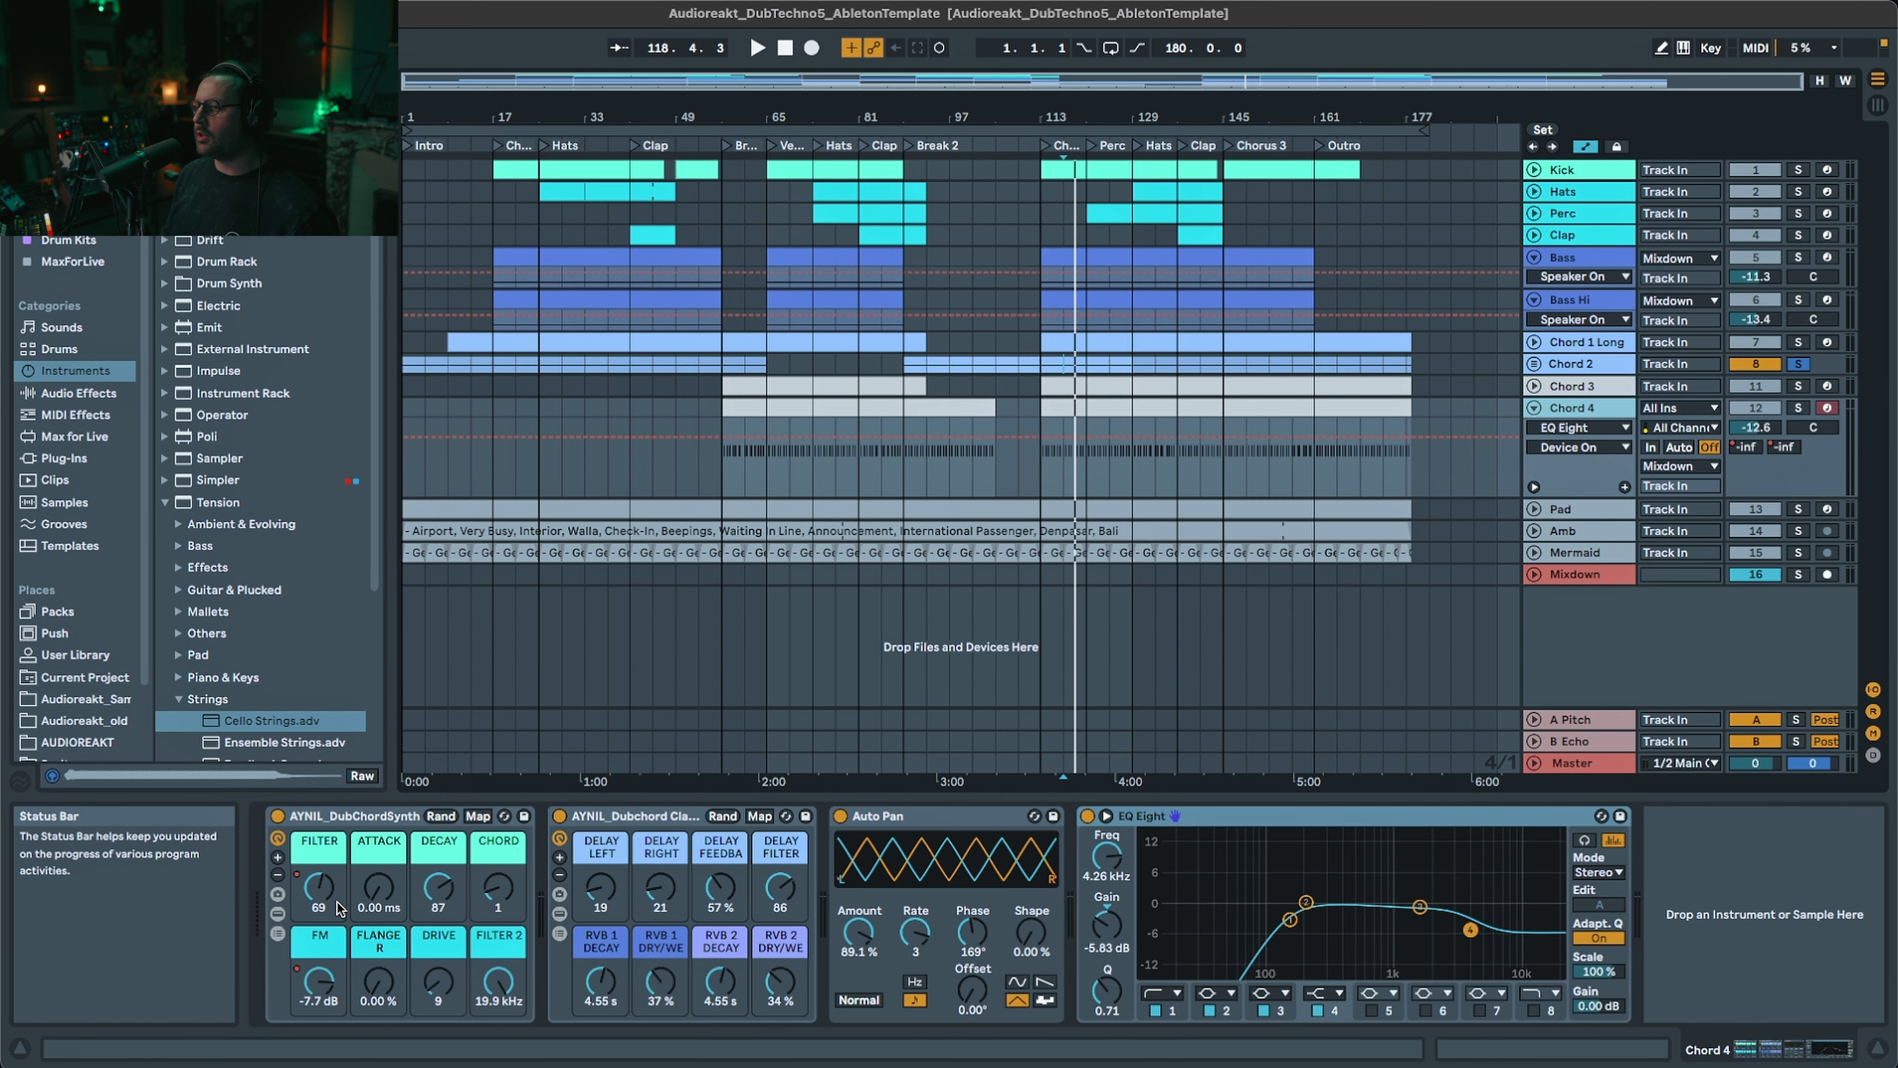
- Display Chord 4's FILTER automation with its additional lanes, and switch the main lane to the FM macro
left_click(318, 887)
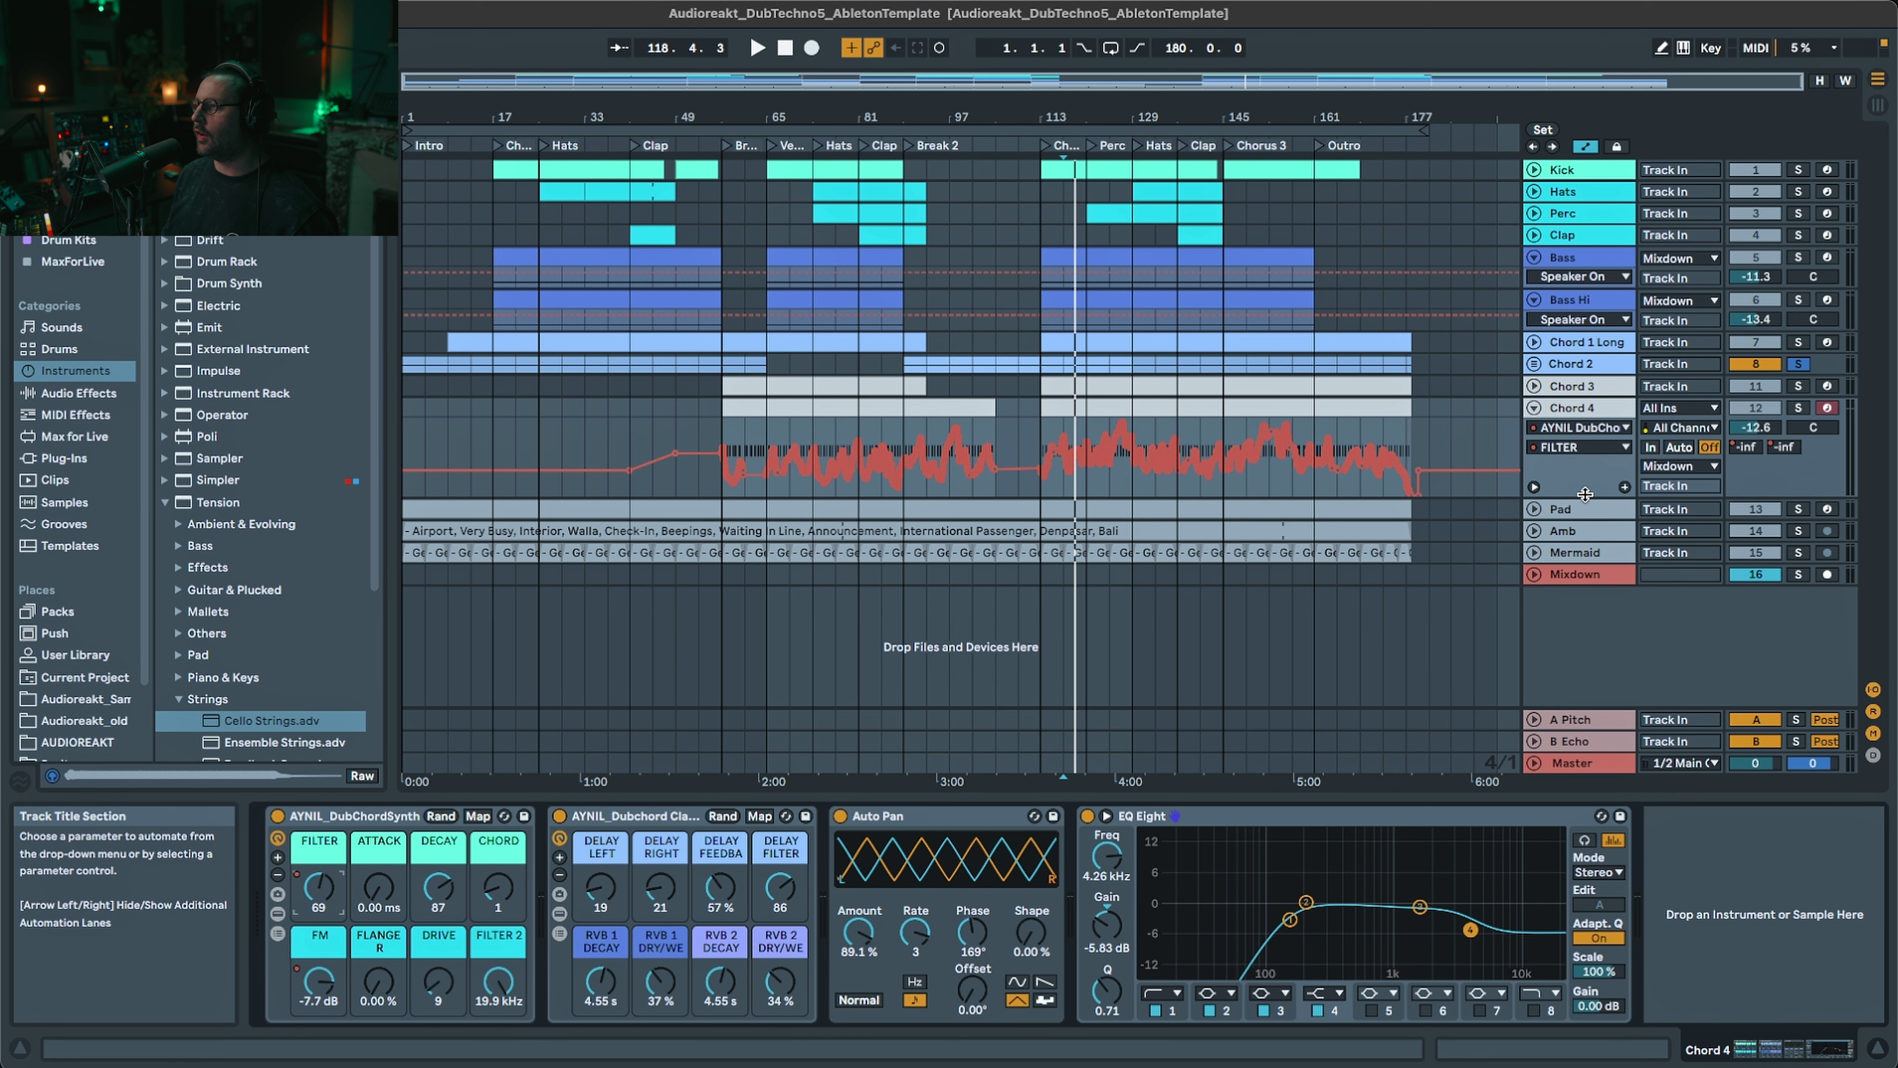
left_click(1579, 427)
left_click(1597, 461)
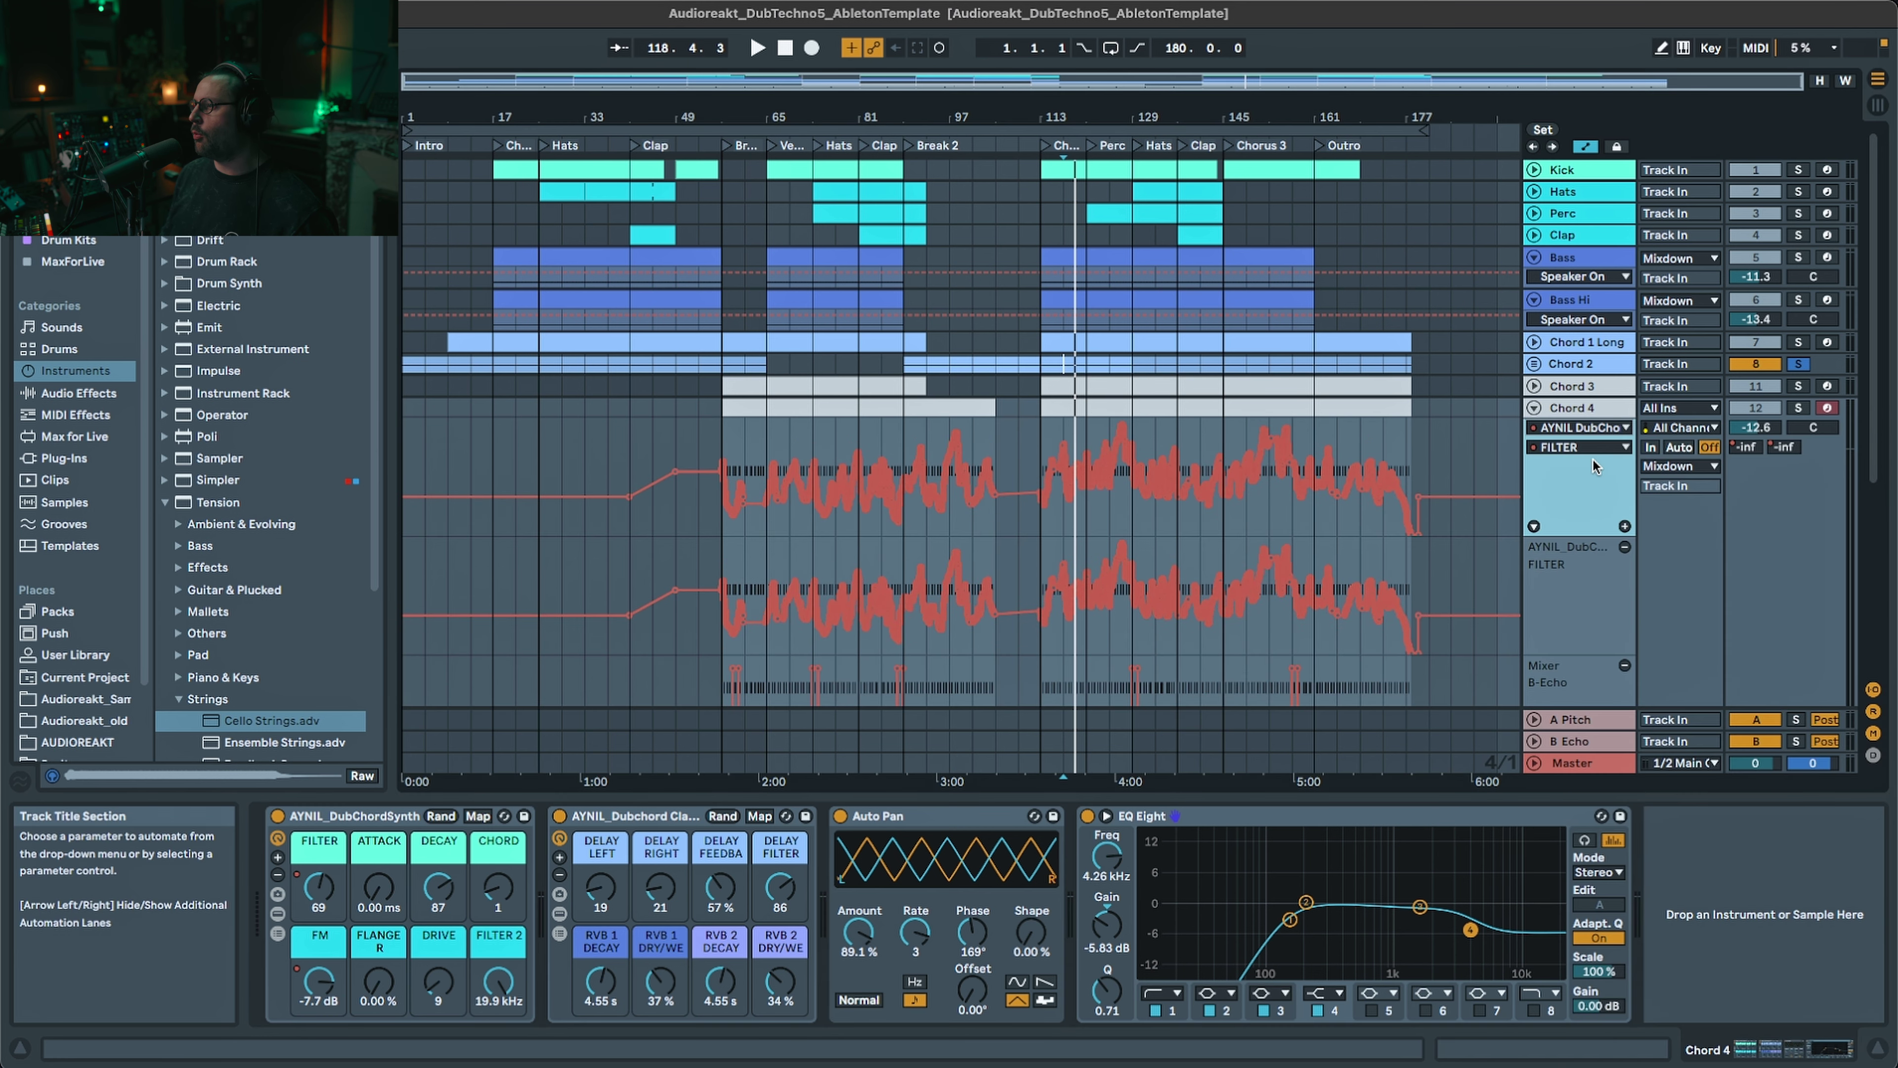
left_click(1597, 448)
left_click(1567, 551)
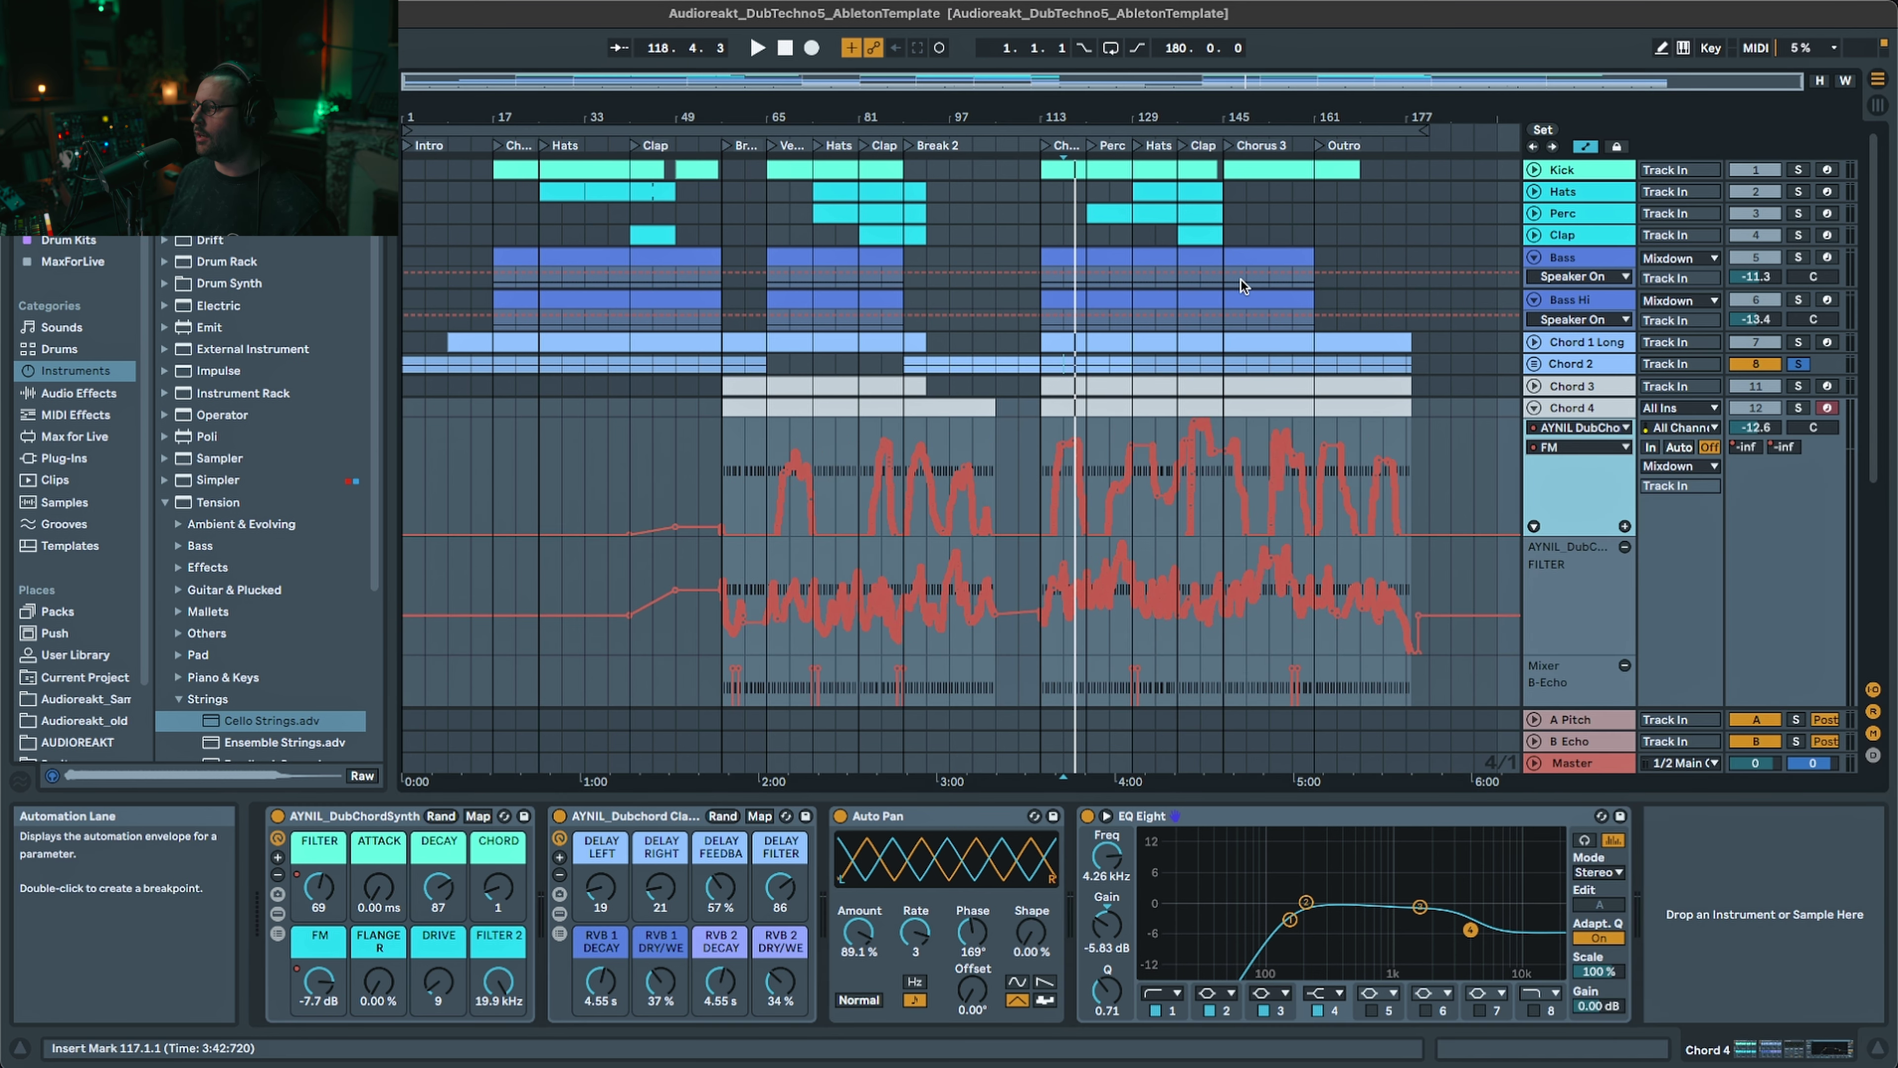
- Play the FM automation of Chord 4 in Verse 1 from bar 69 with the track soloed
left_click_drag(793, 117, 937, 321)
left_click(918, 513)
key("space")
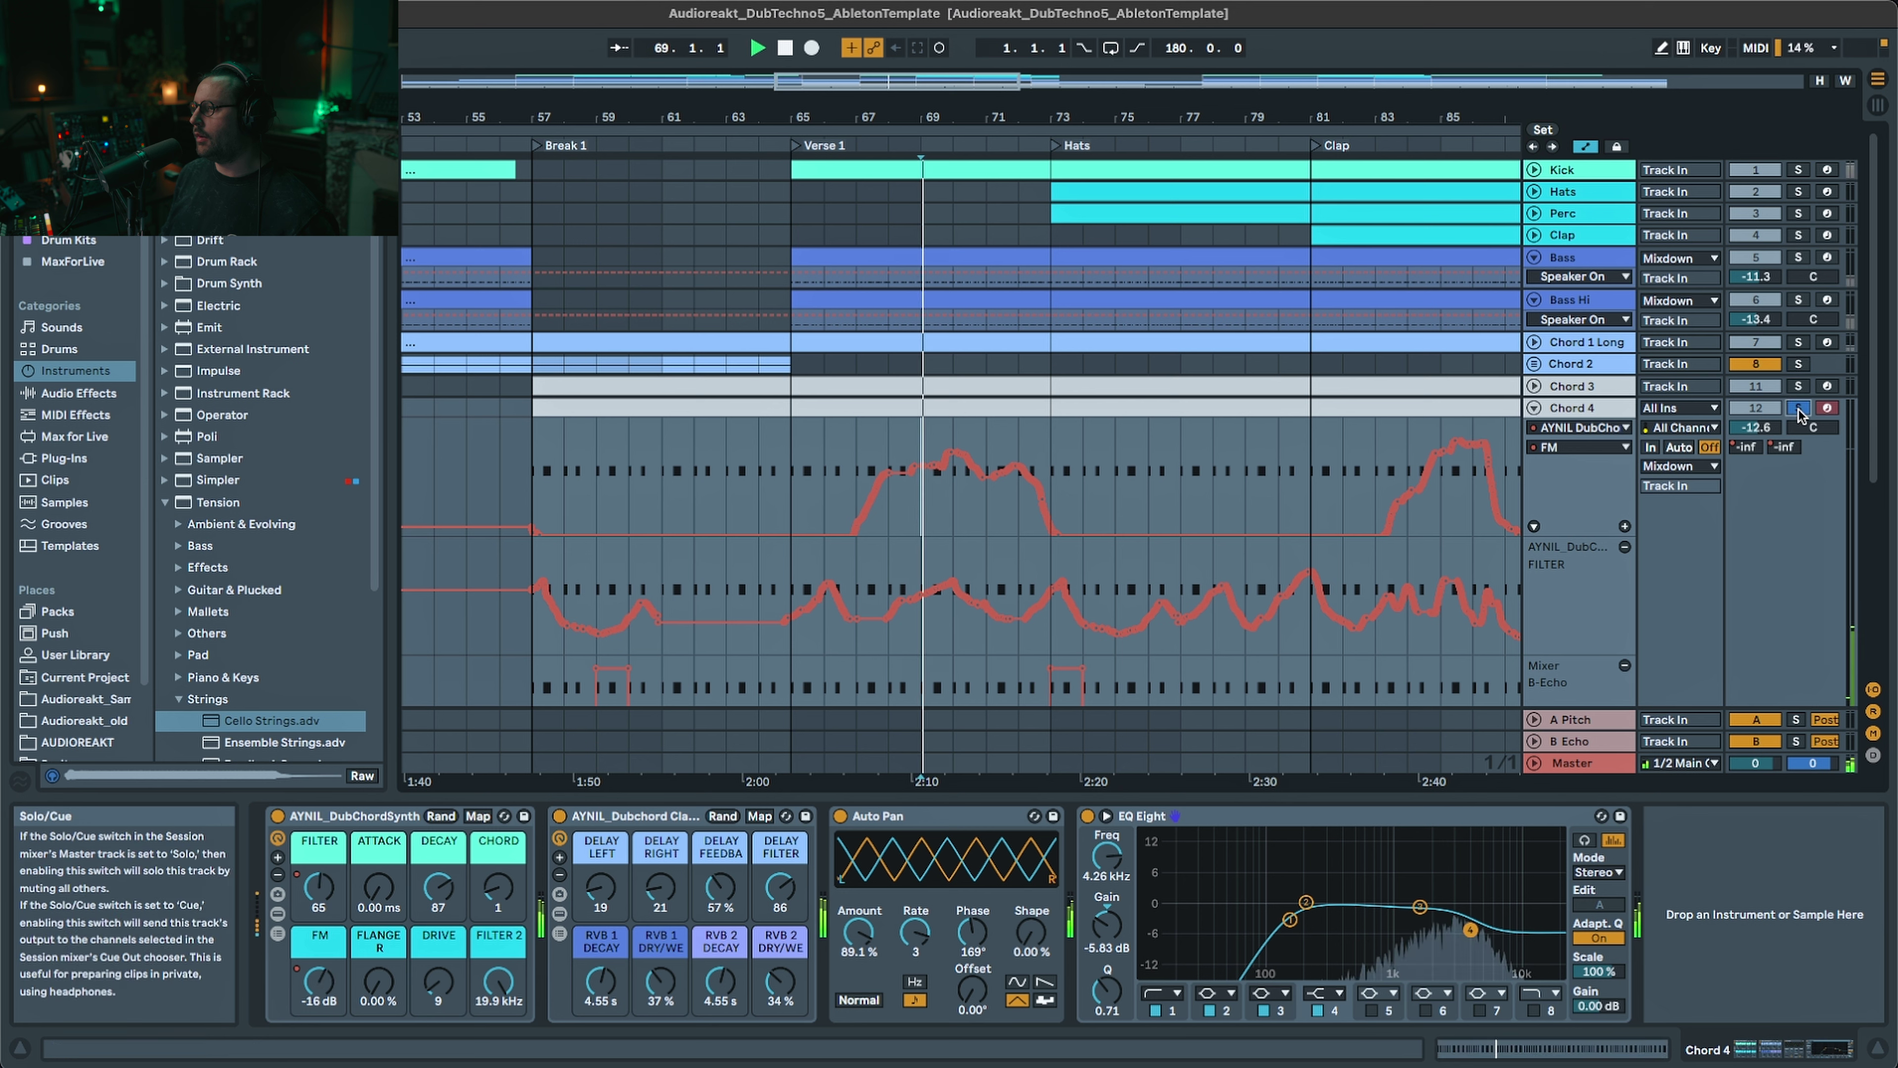
left_click(1798, 408)
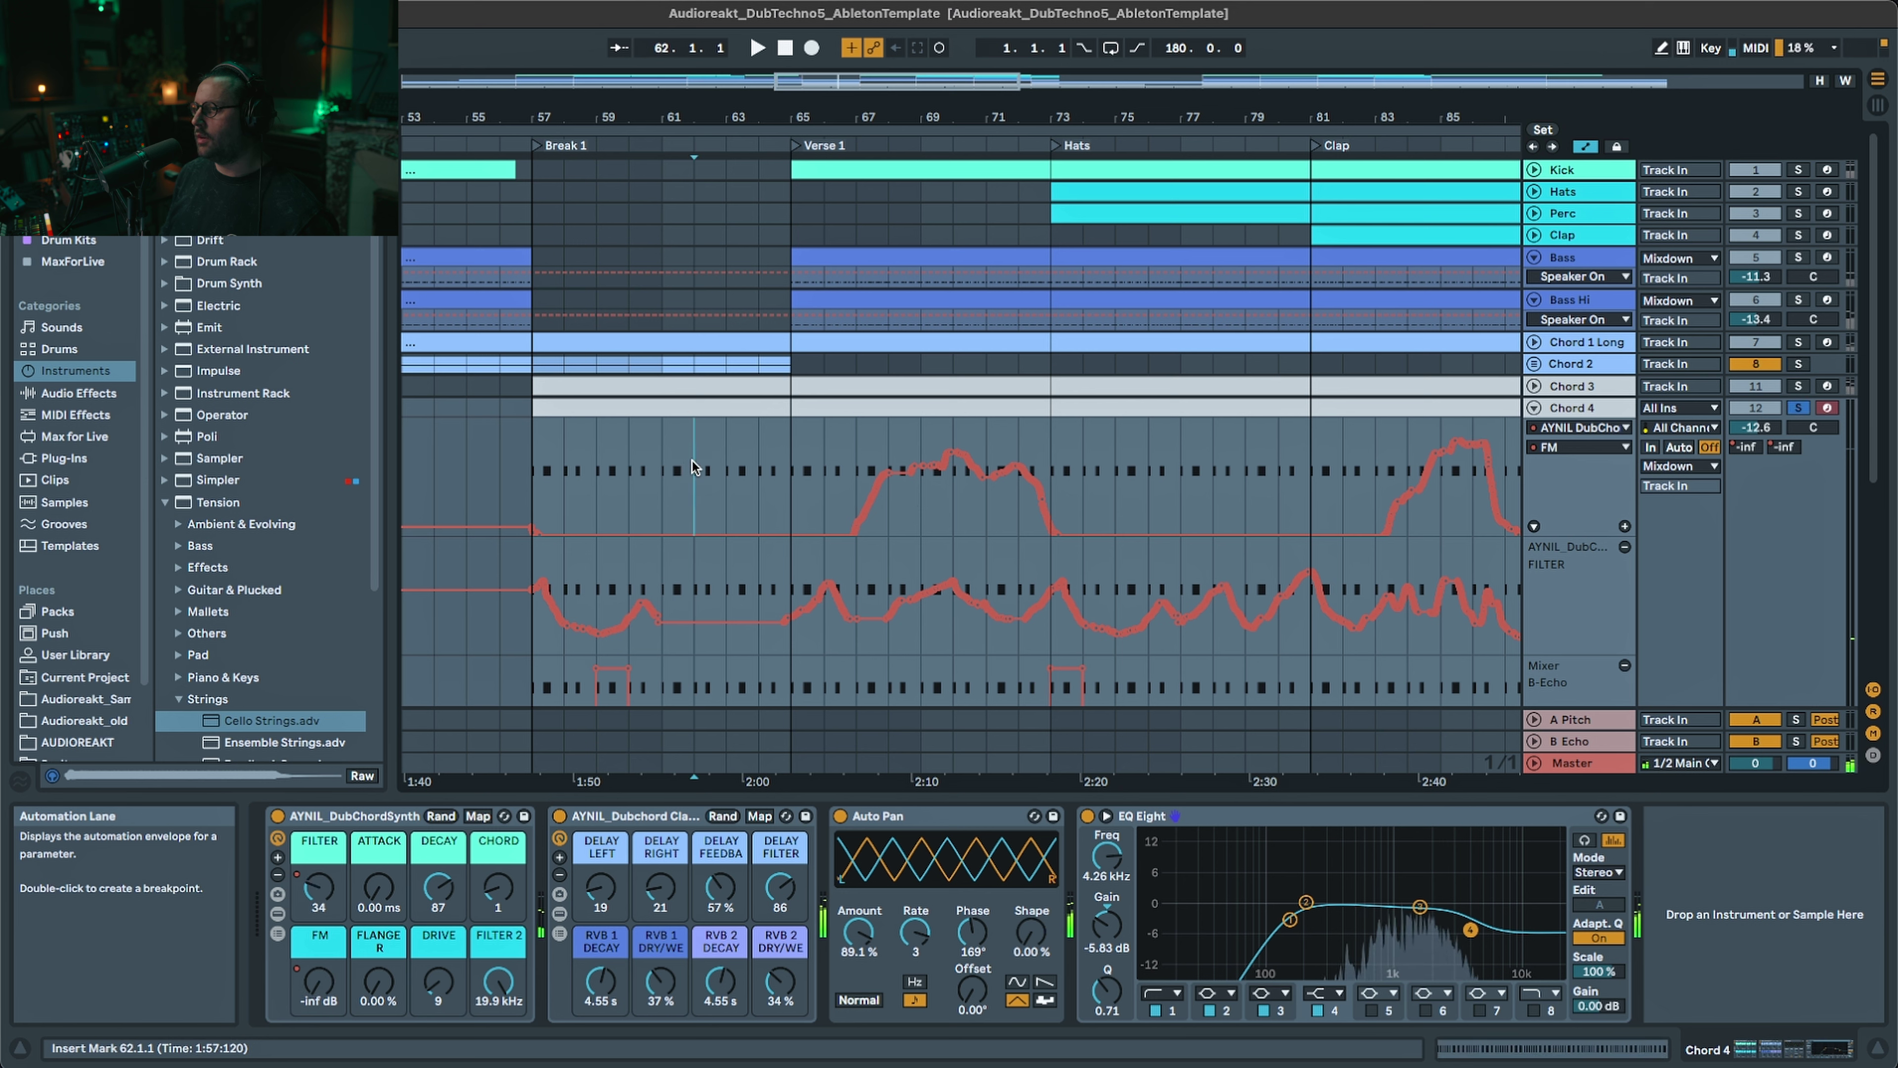
- Compare Chord 4 with low and high FM by playing it from bars 62, 78, 70 and 69
left_click(693, 467)
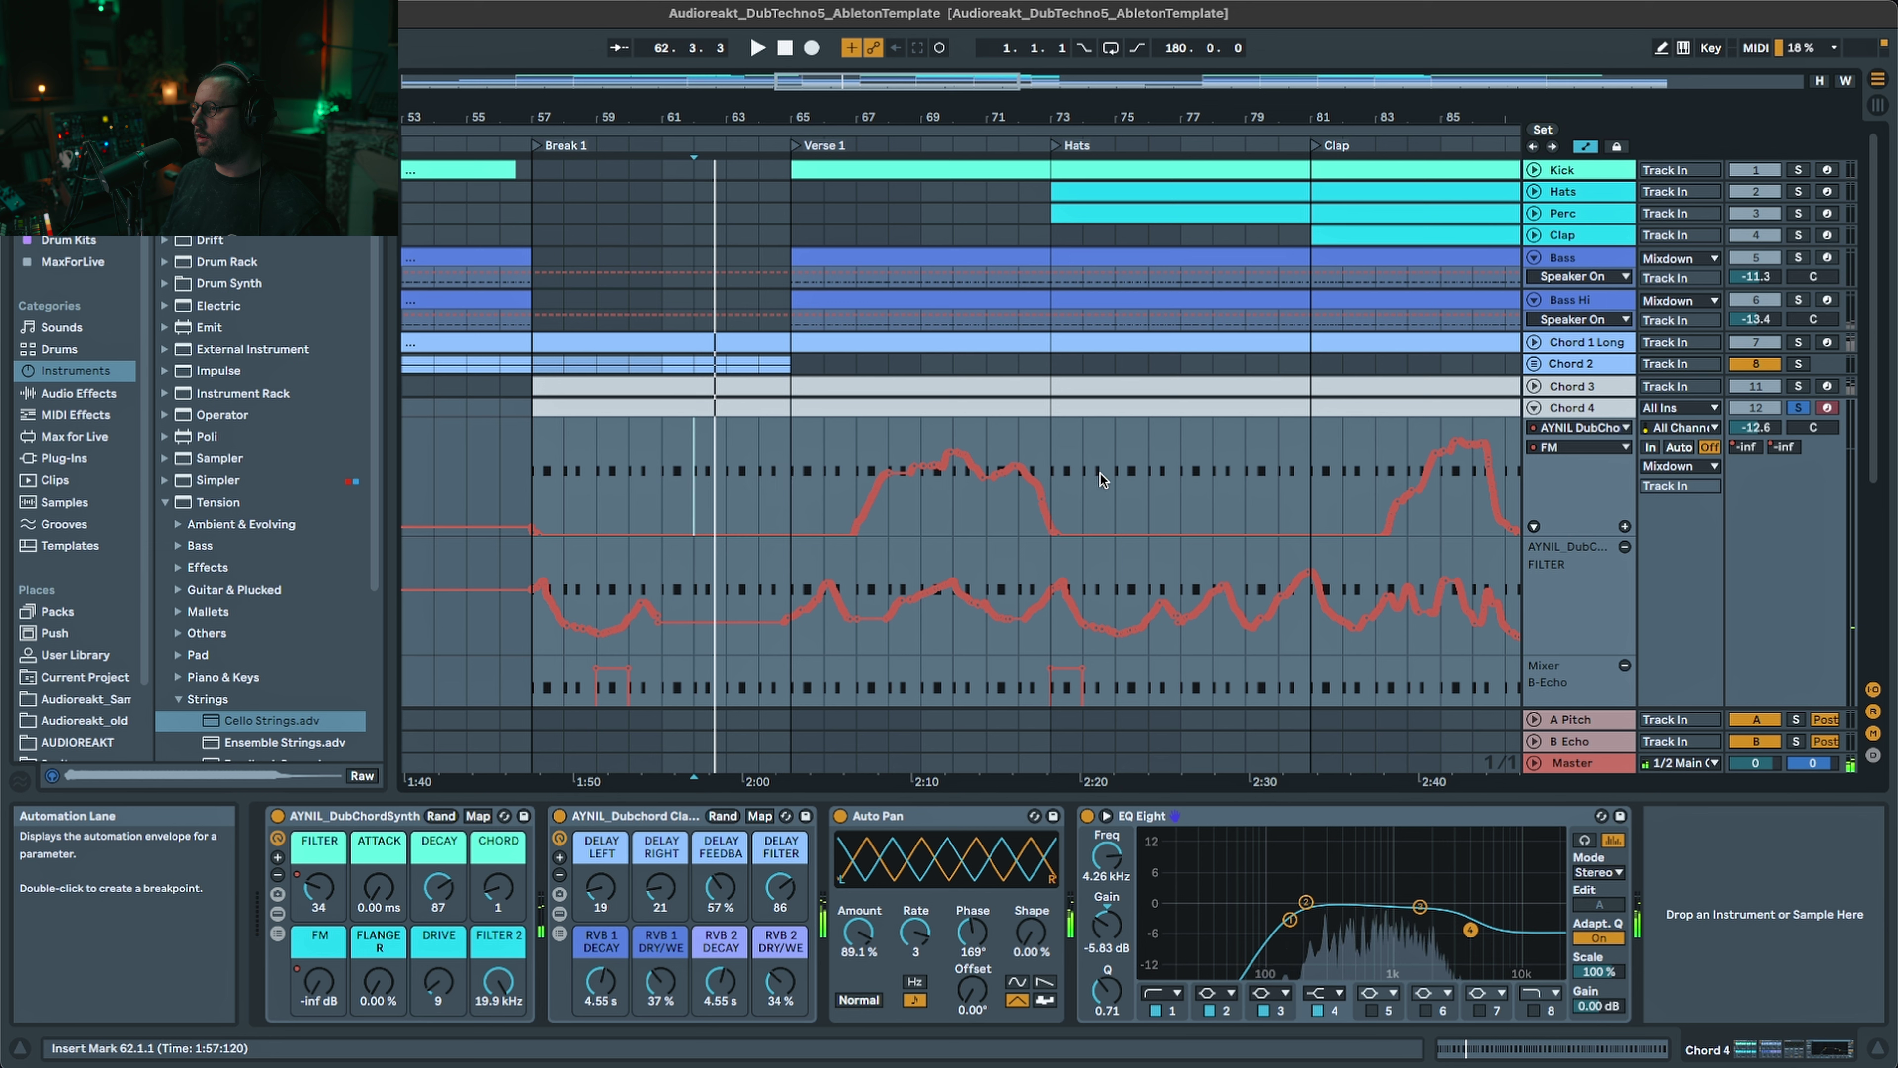
left_click(1182, 471)
left_click(1212, 464)
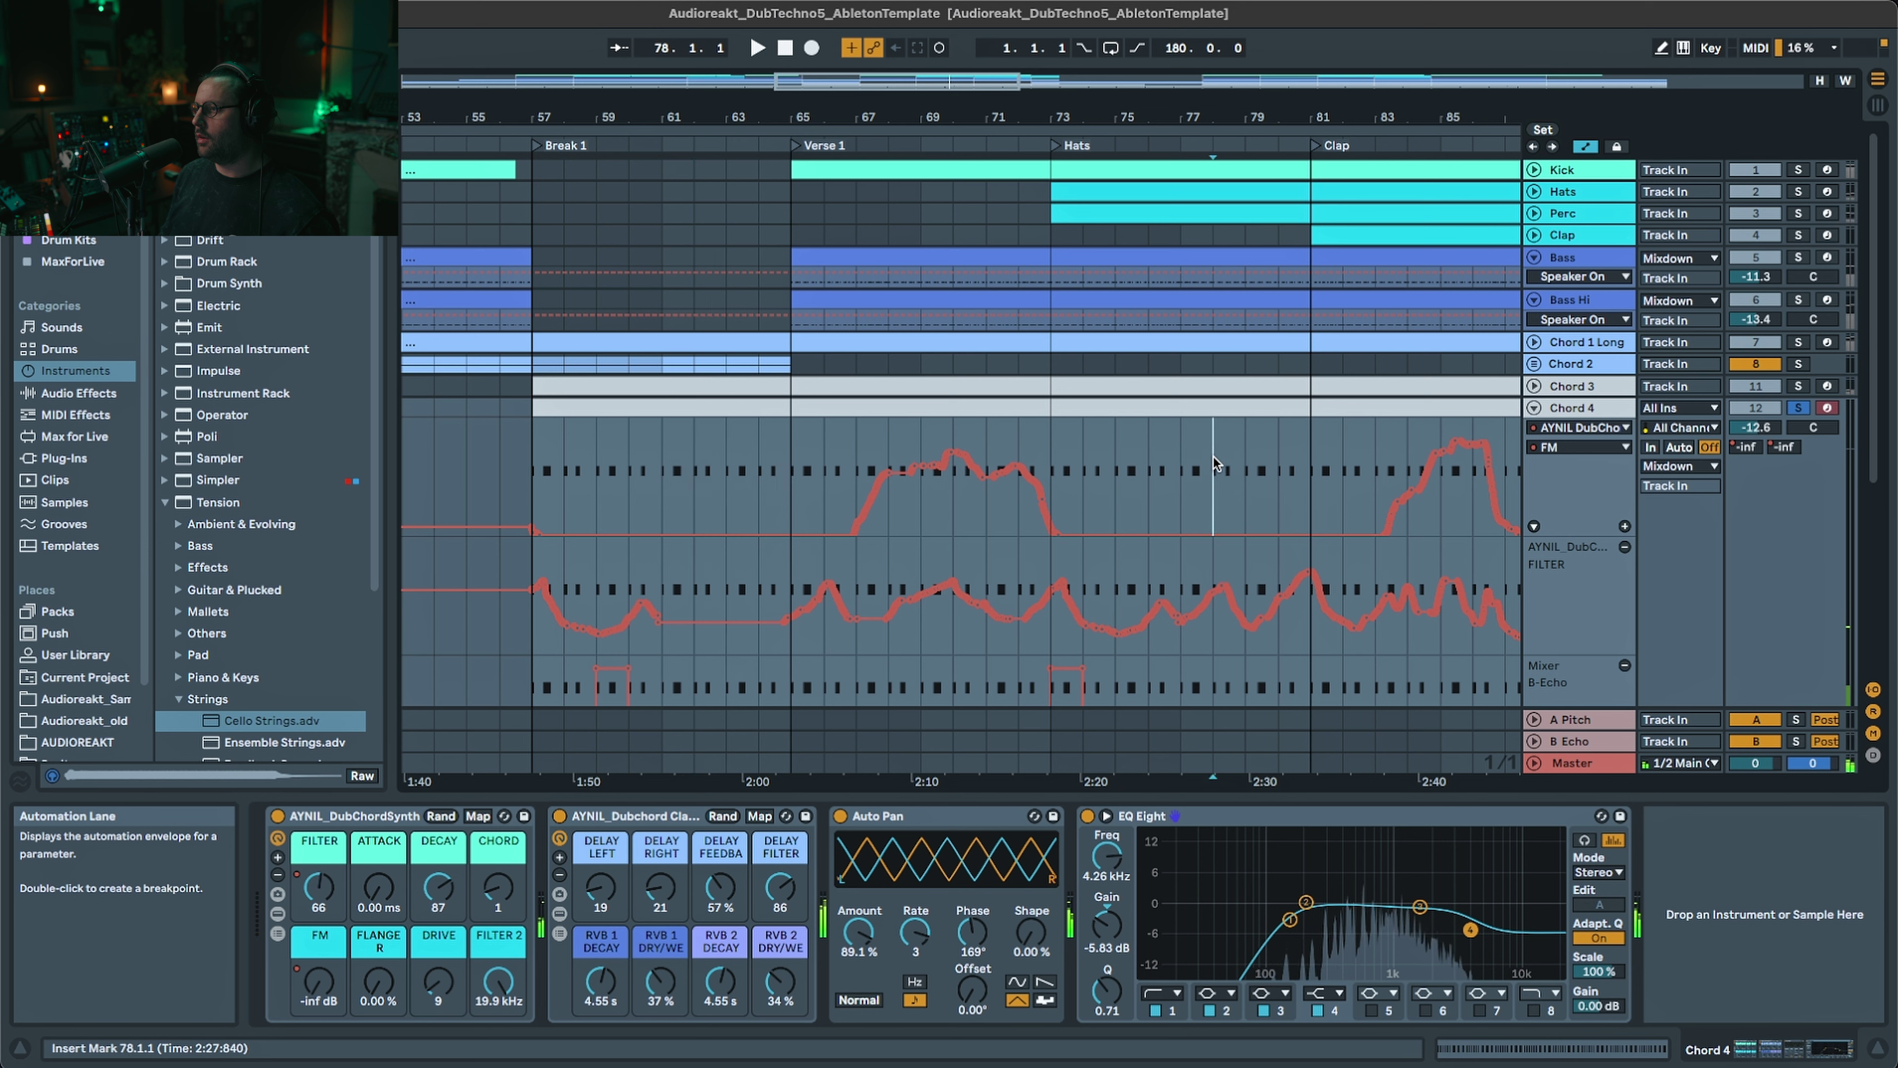
left_click(941, 414)
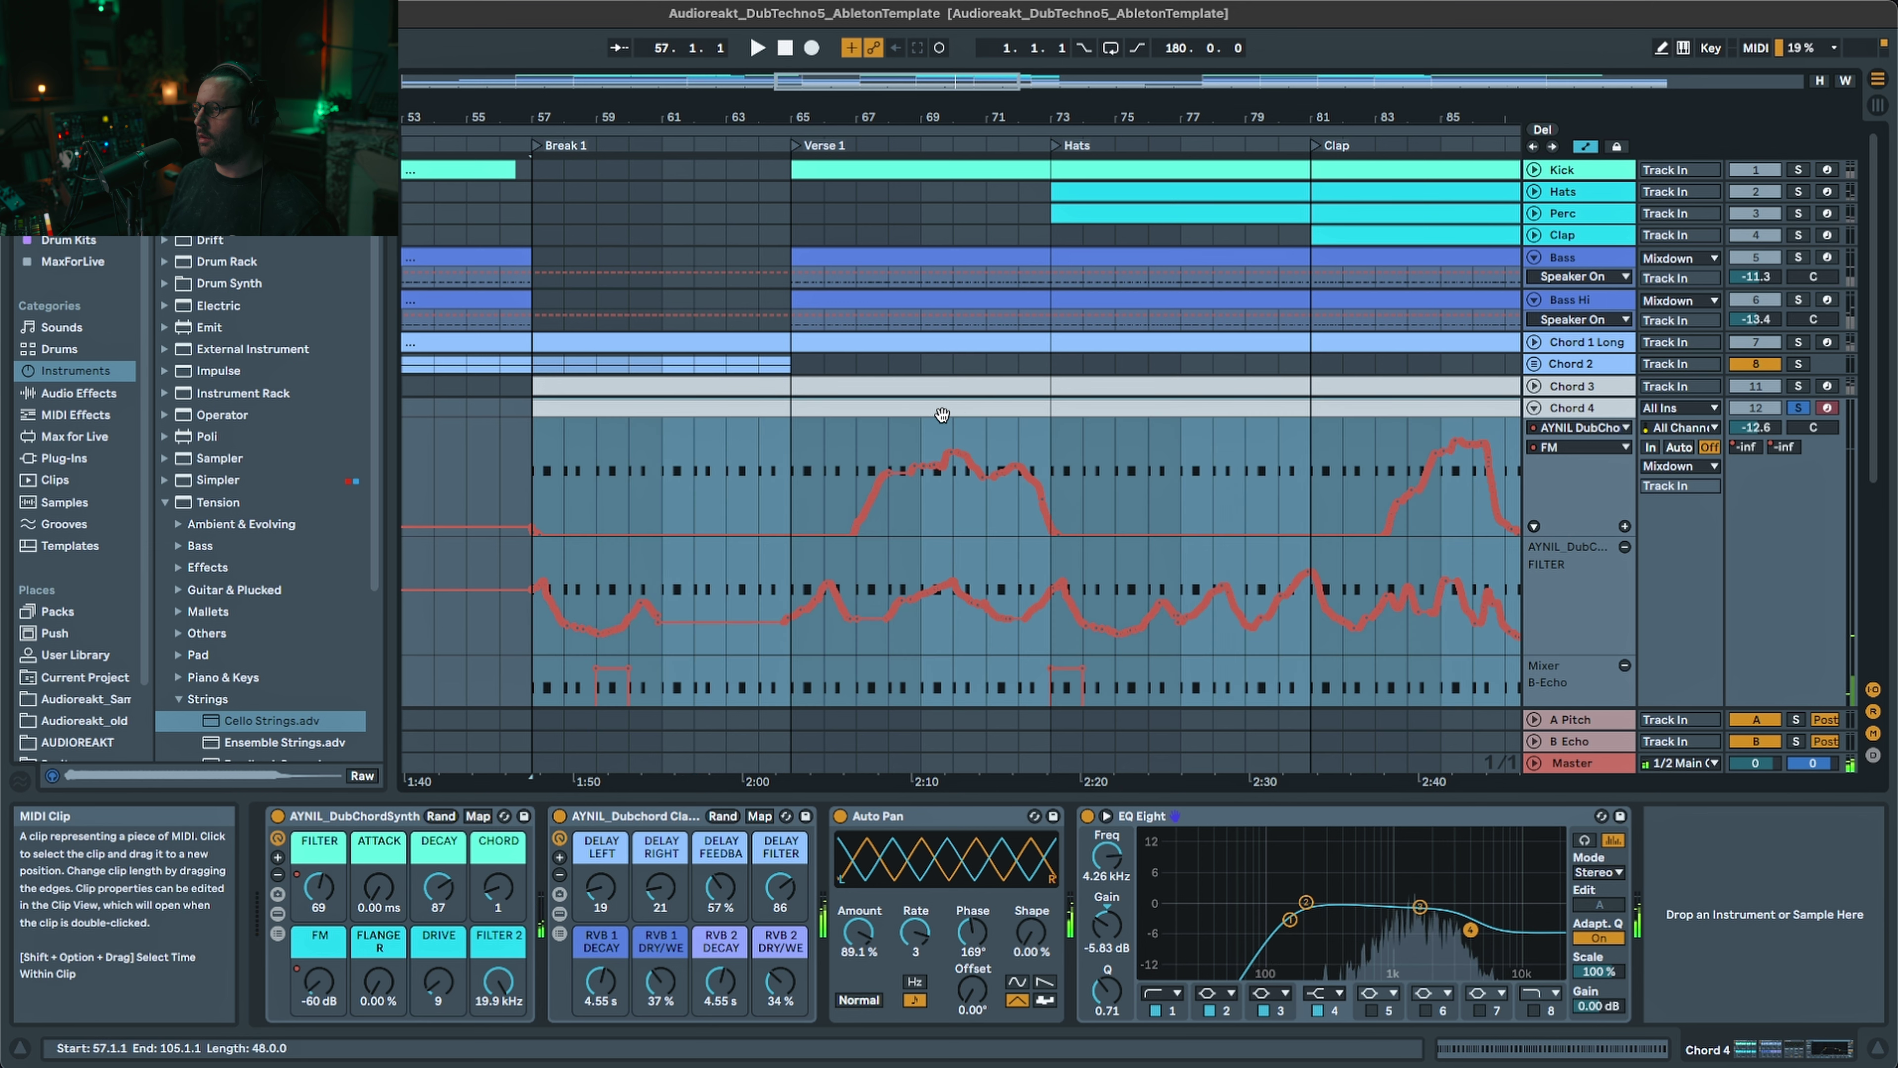
left_click(941, 436)
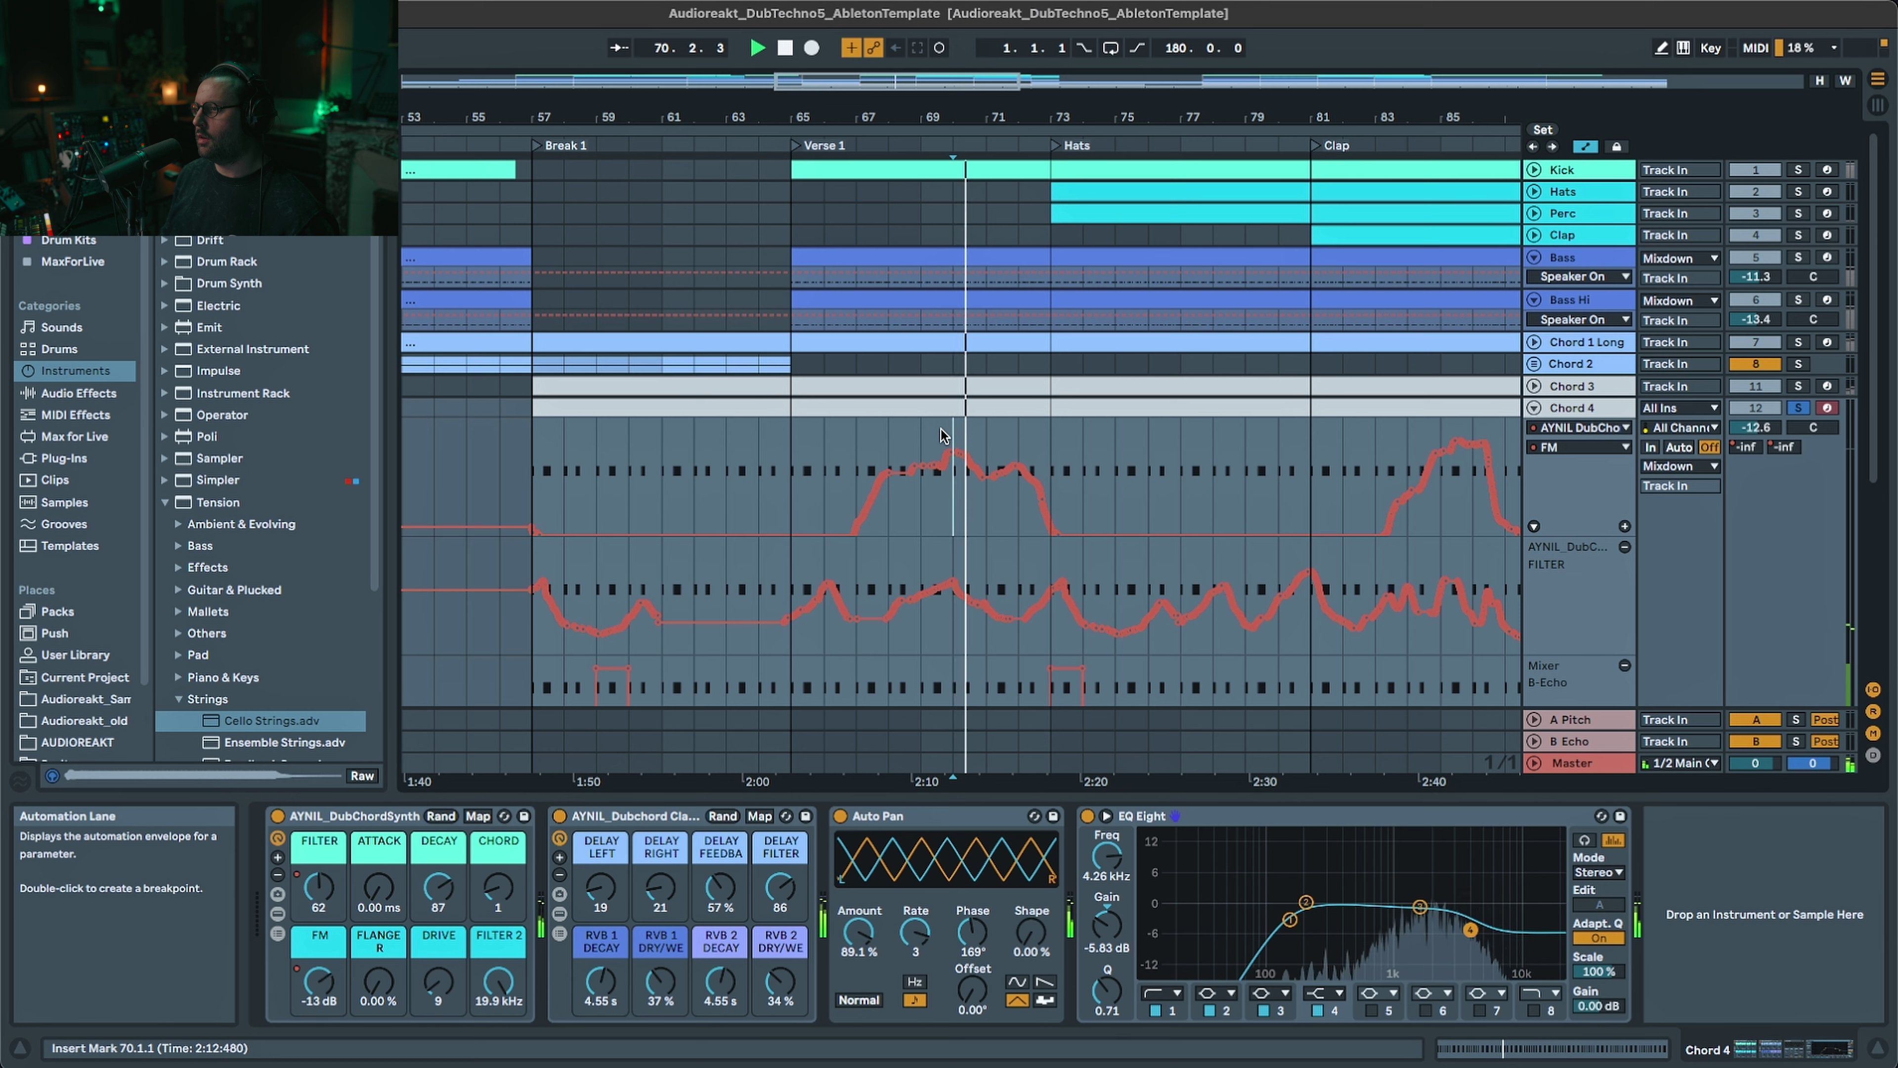
key("space")
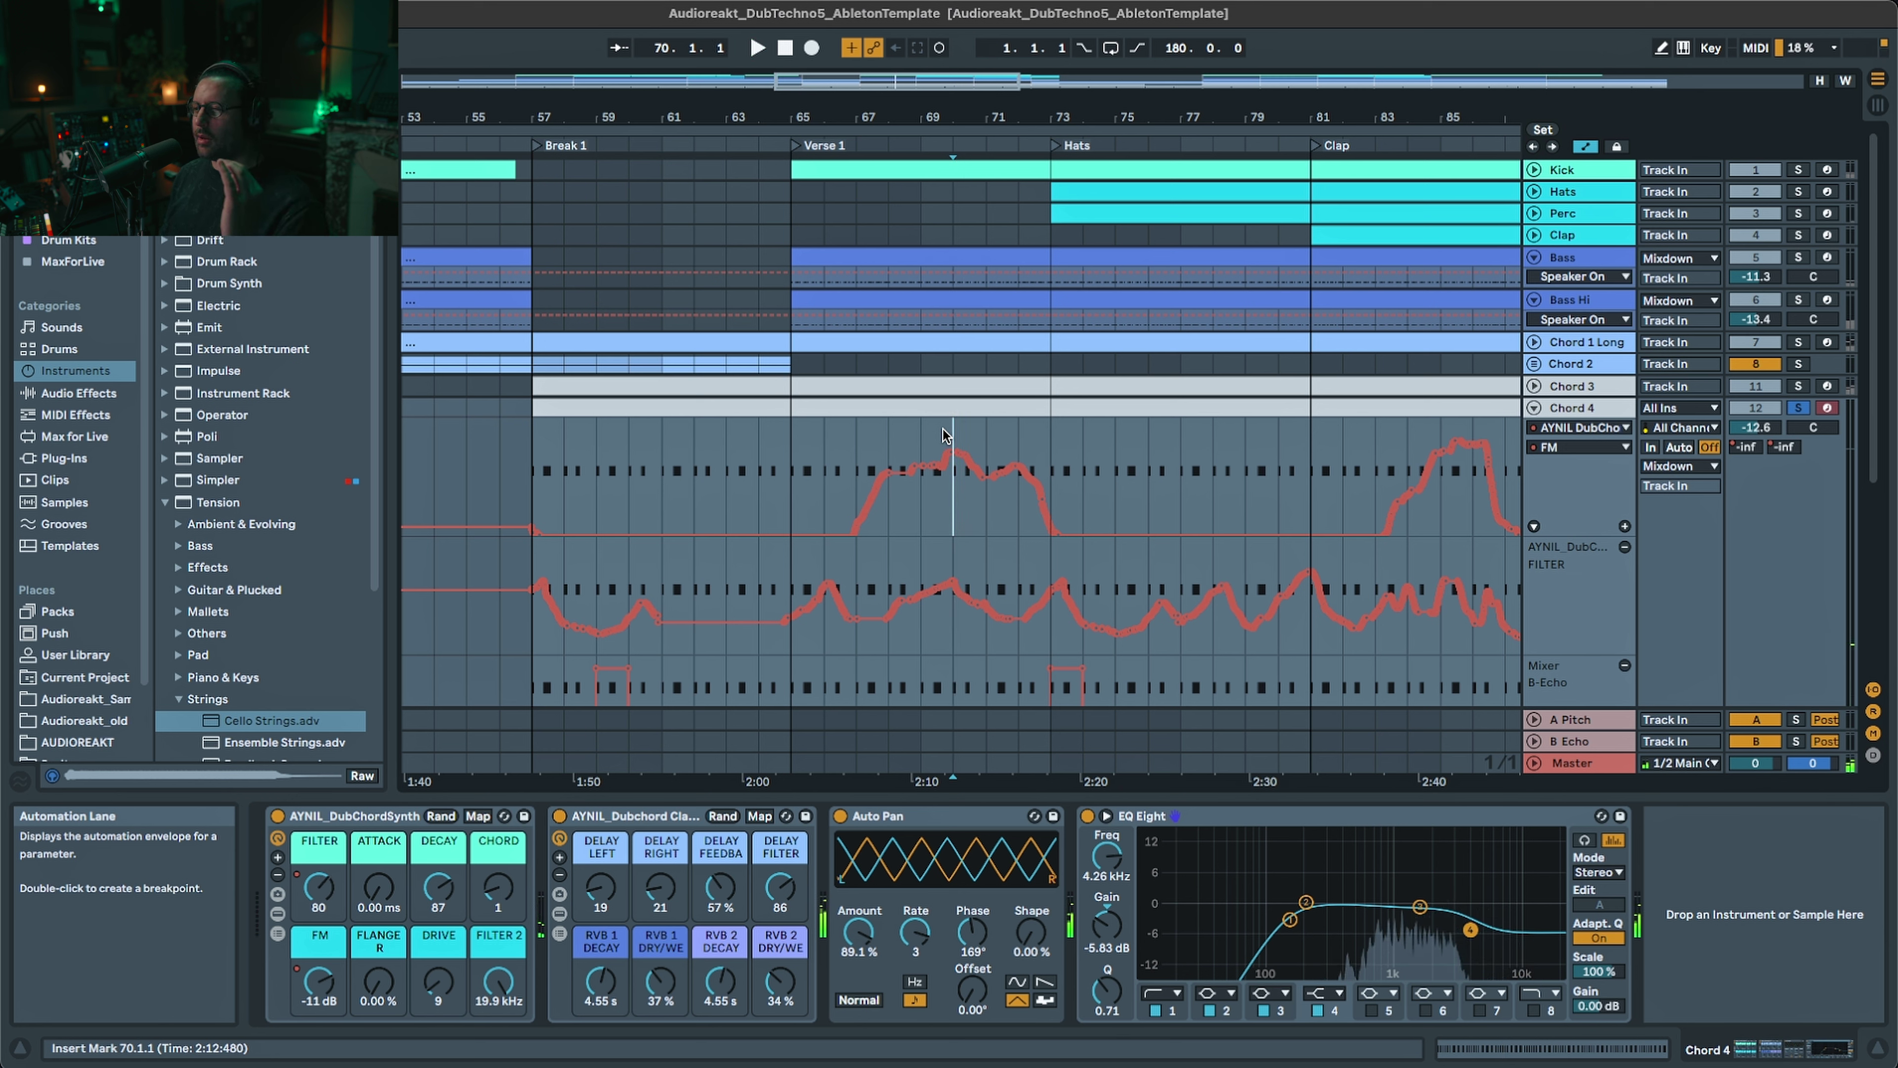
left_click(921, 445)
key("space")
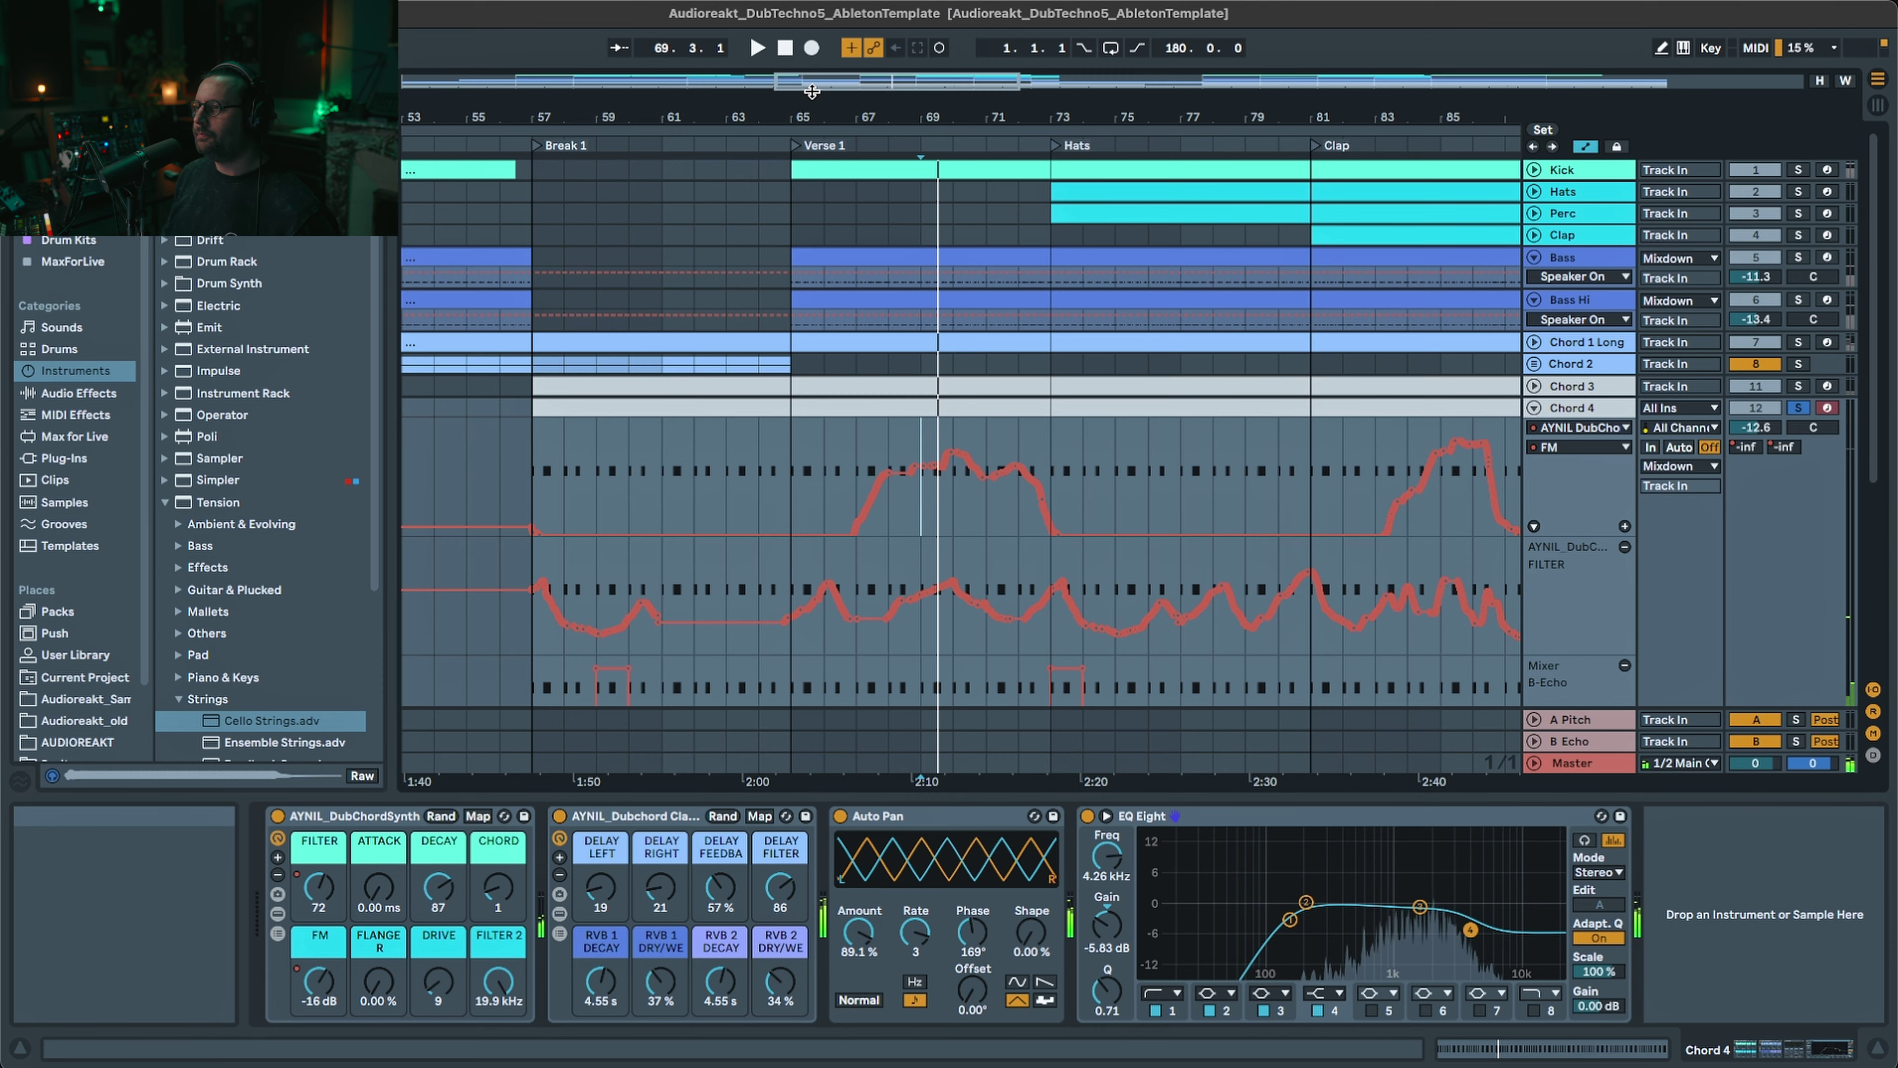
- Review Chord 4's B-Echo and A-Pitch send automation lanes, and play the A-Pitch send from bar 64
left_click_drag(811, 91, 812, 46)
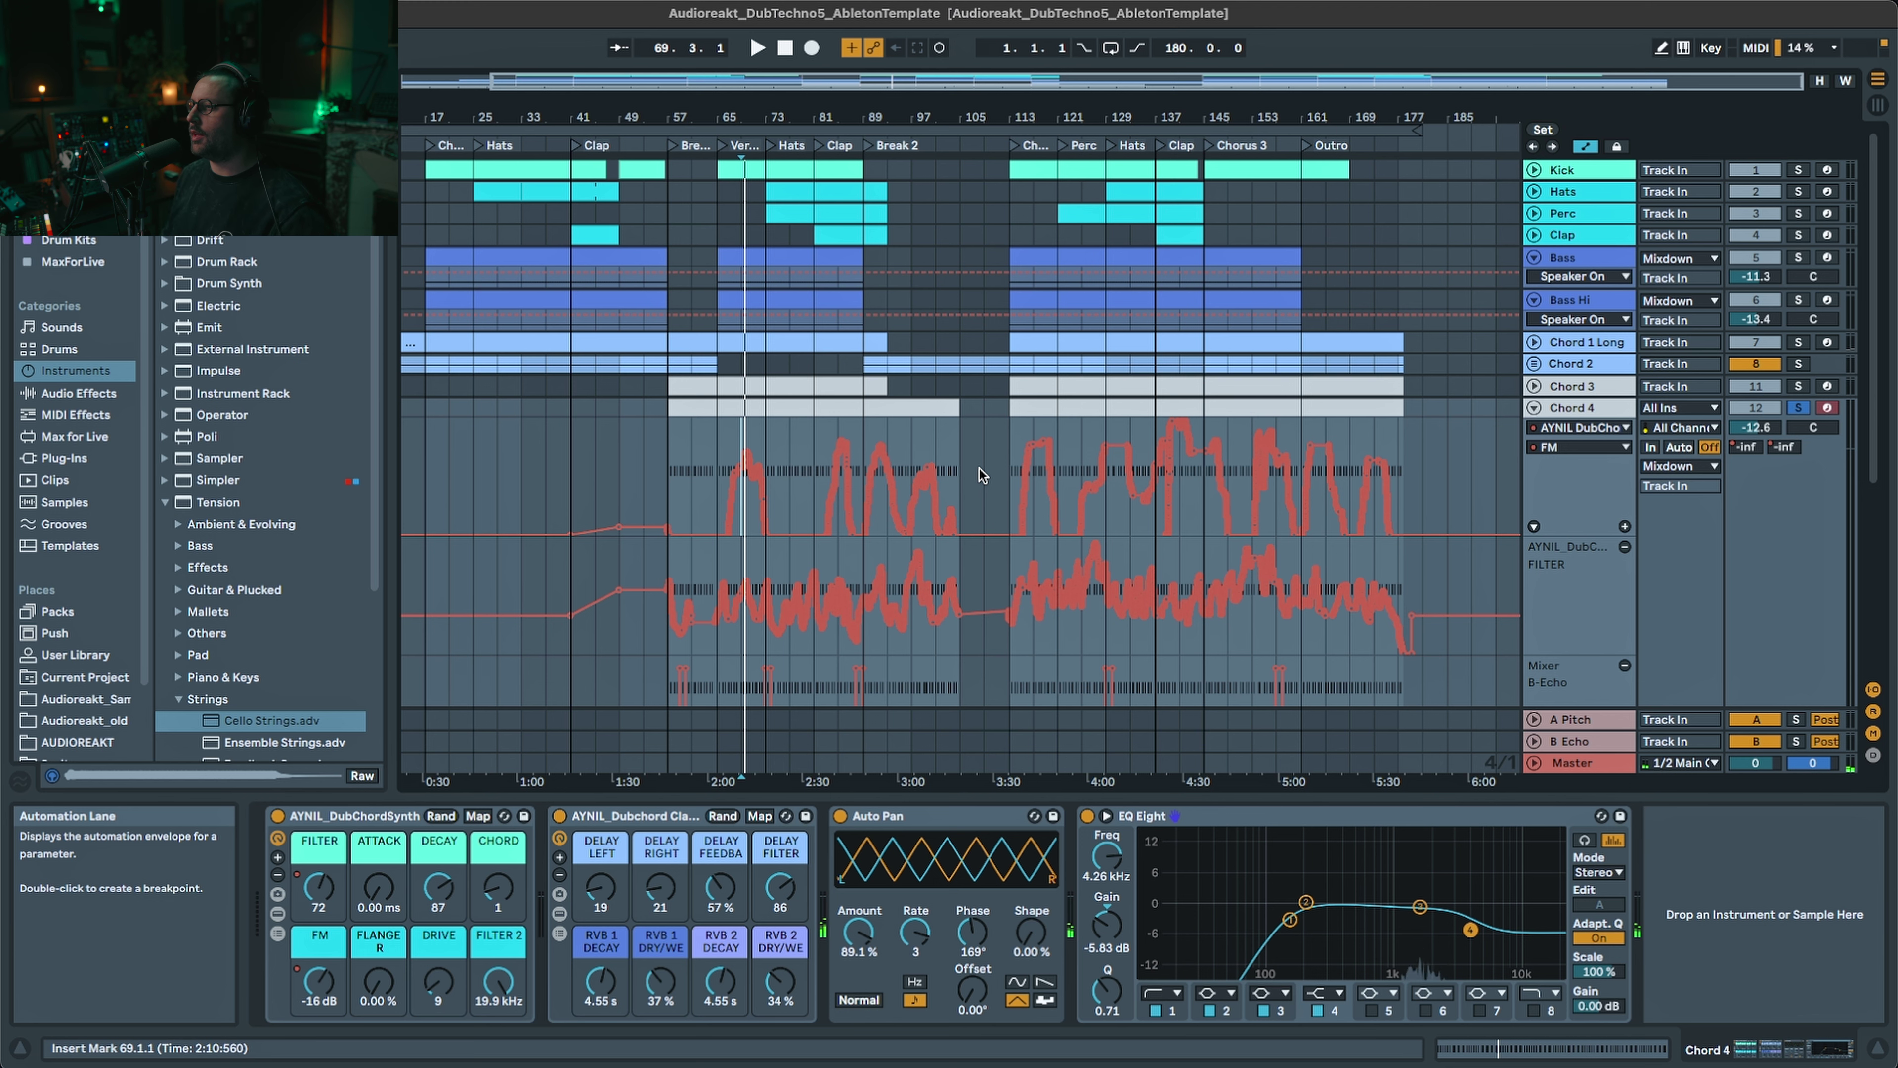
scroll(1083, 493, "down", 4)
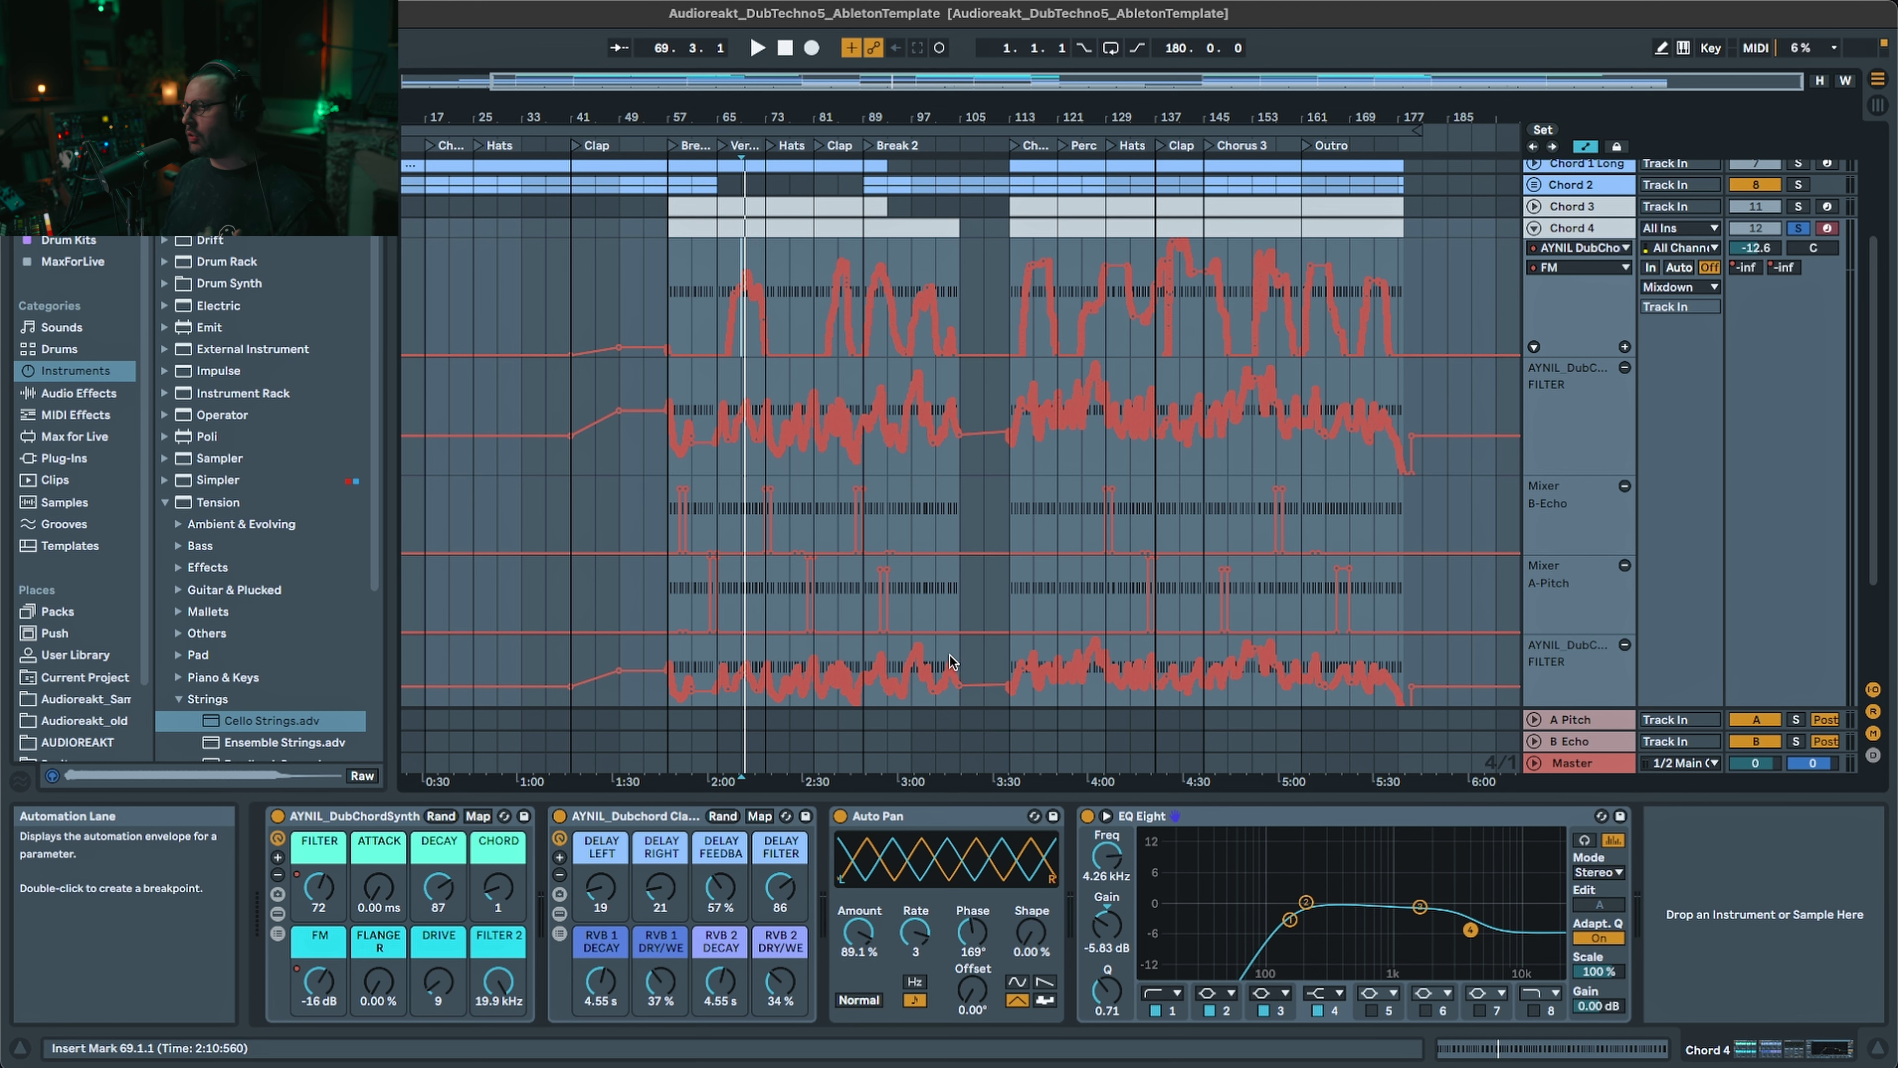
left_click_drag(878, 81, 617, 620)
left_click(535, 614)
key("space")
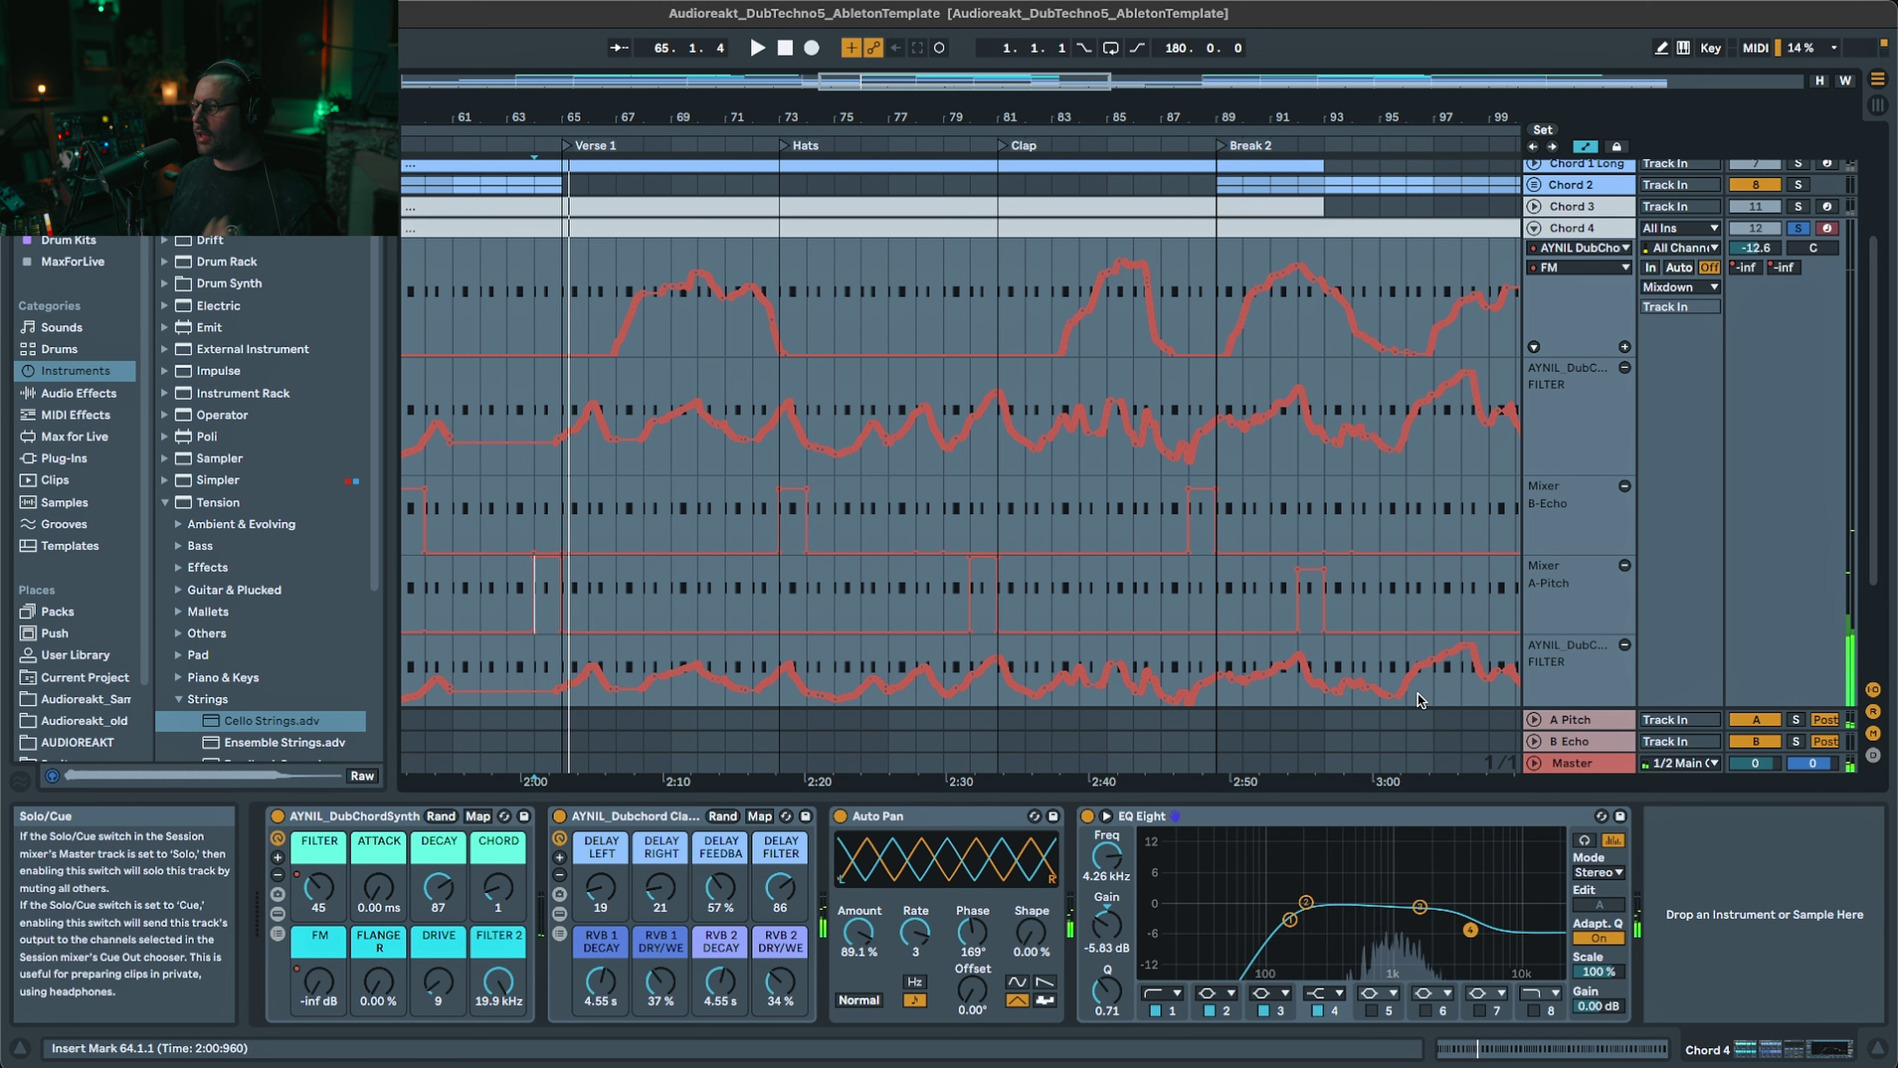
- Replay Chord 4 from bar 64 with the A Pitch return deactivated, and reactivate the return
left_click(1755, 719)
key("space")
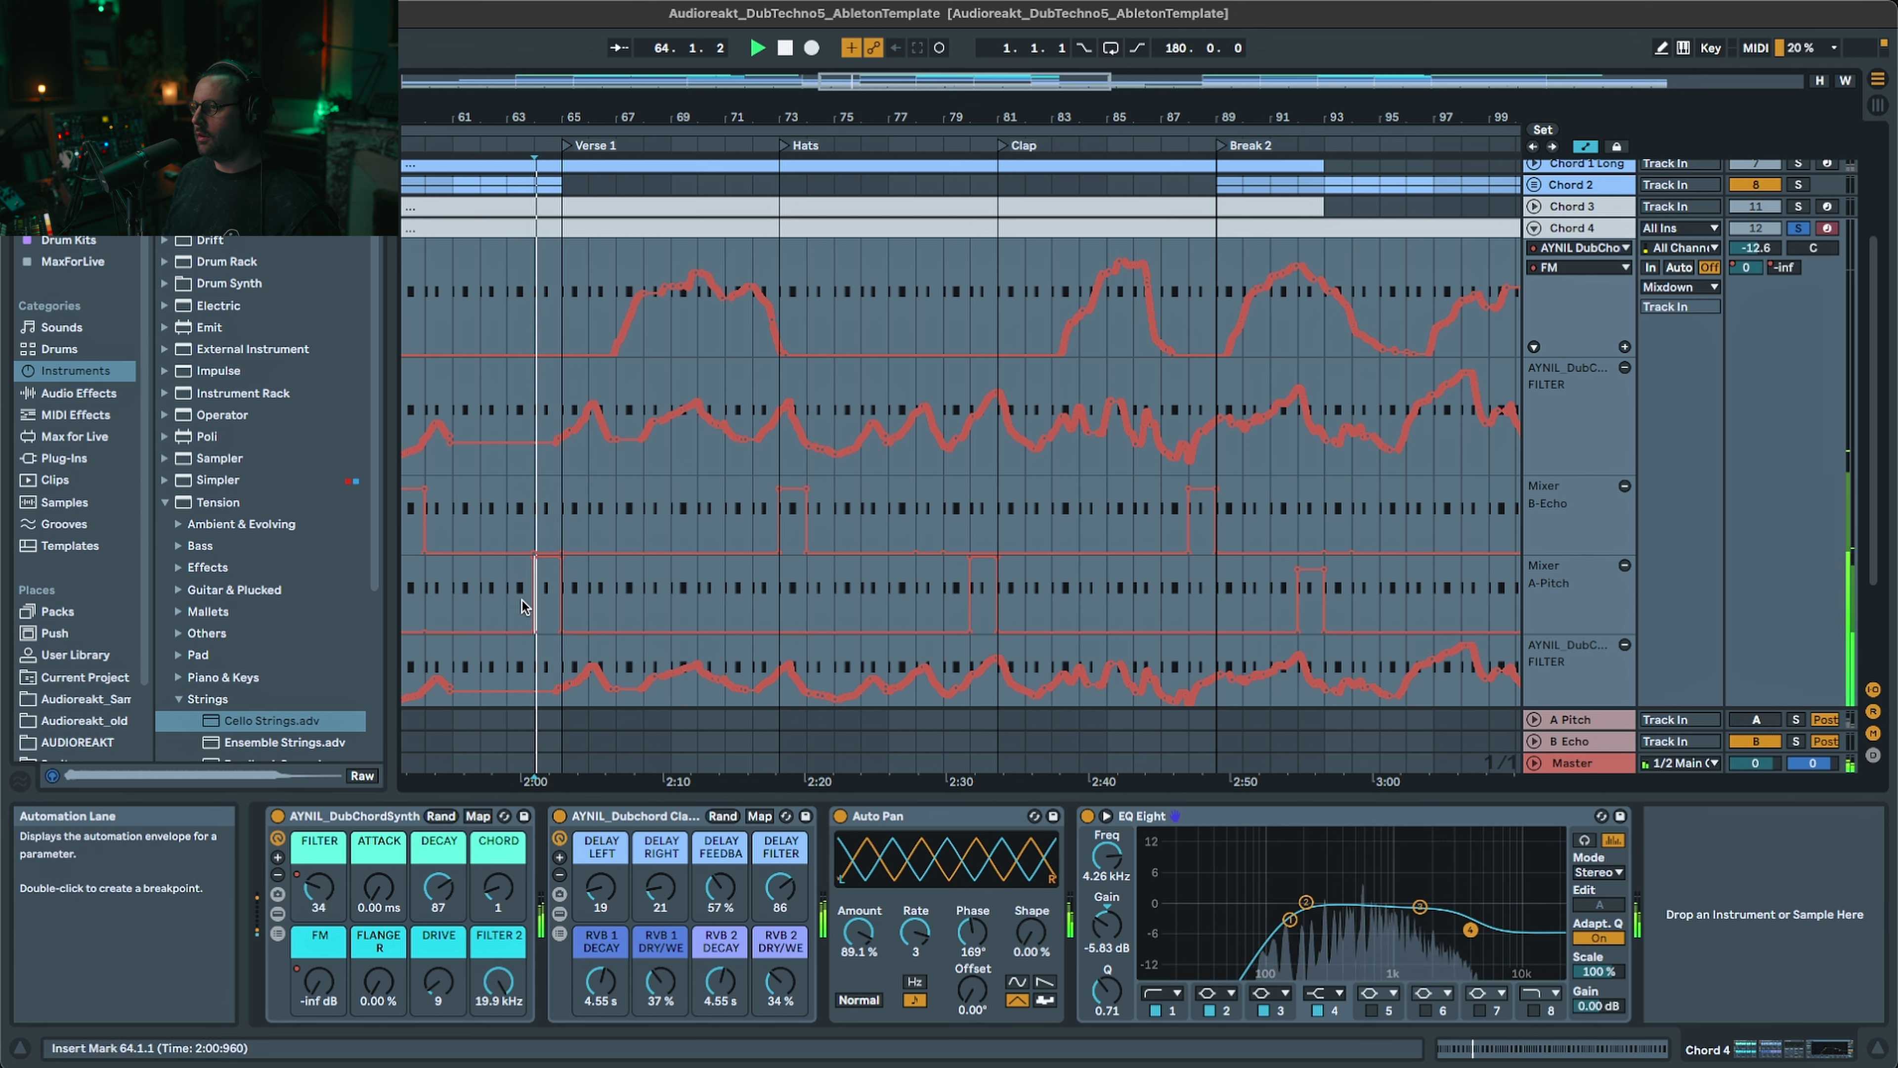
left_click(1755, 719)
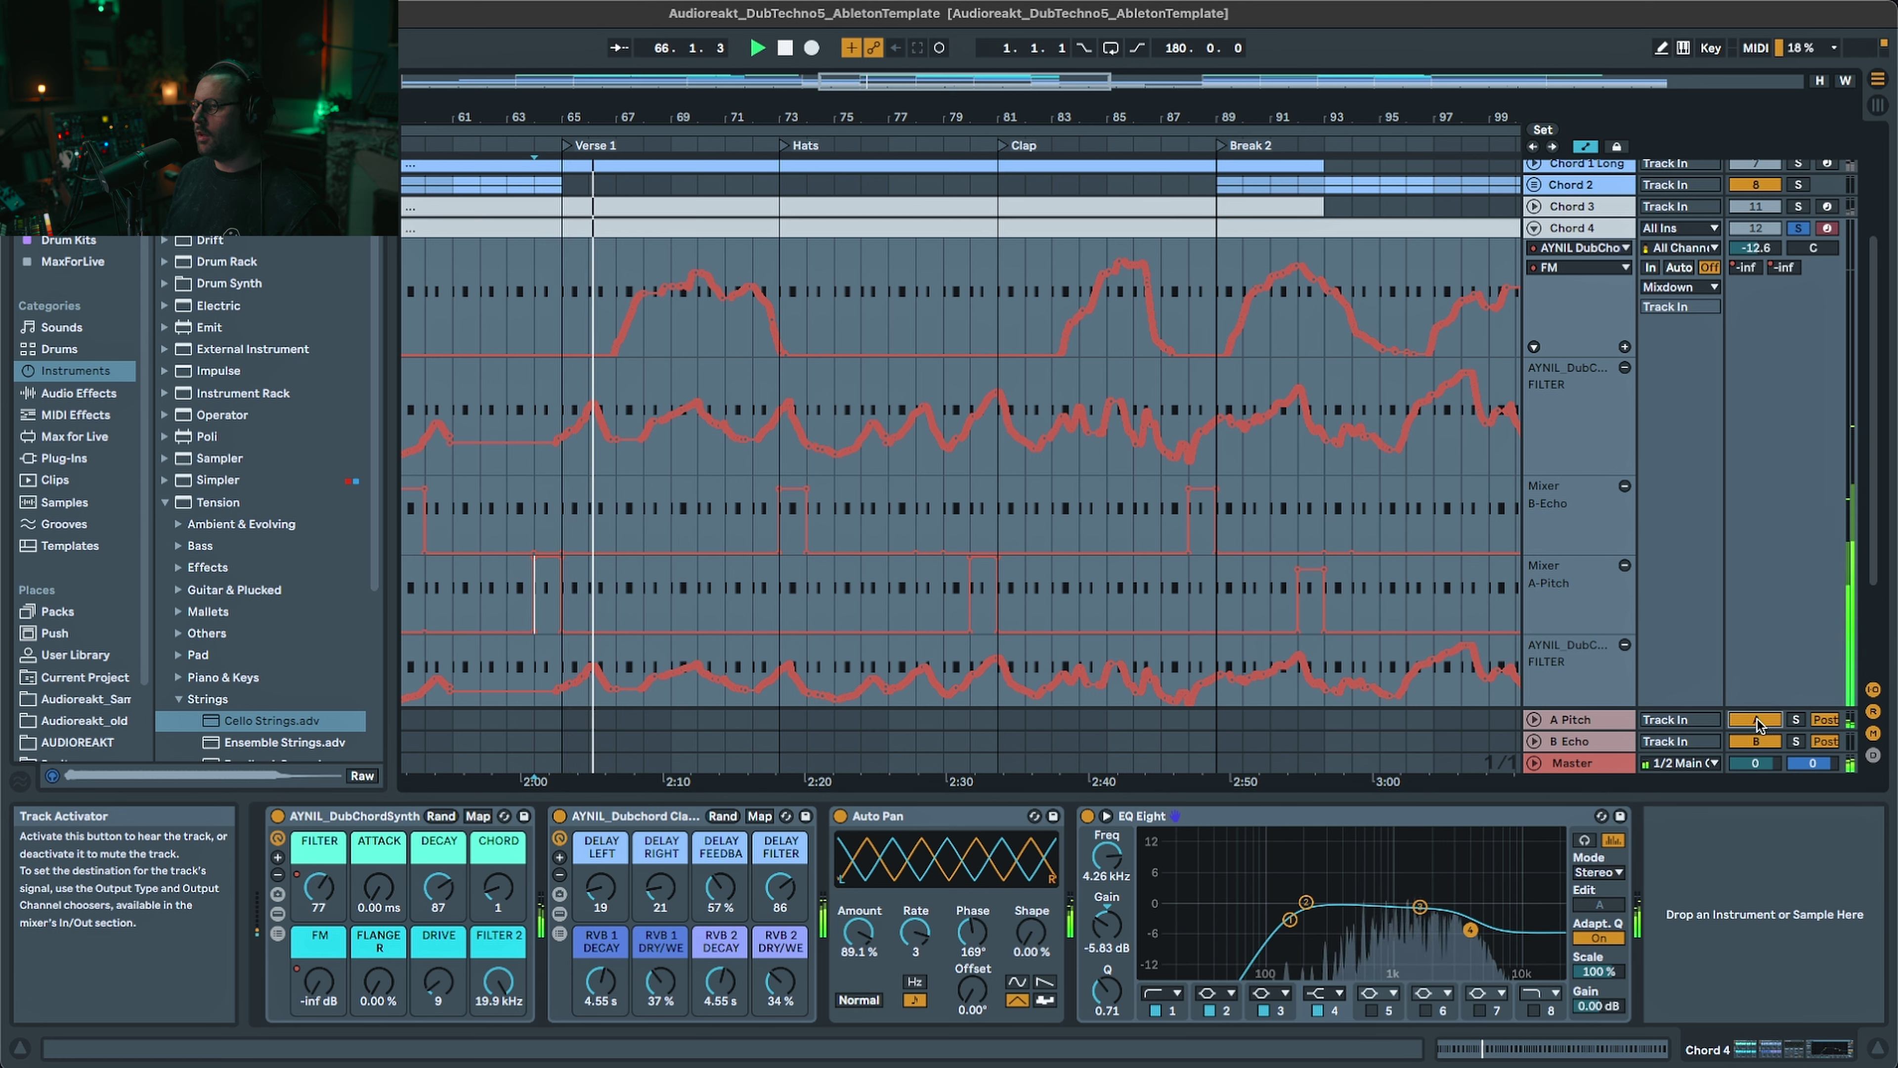
key("space")
- Play Chord 4's B-Echo send automation from bar 73 with the track soloed, and fold the track
left_click(765, 521)
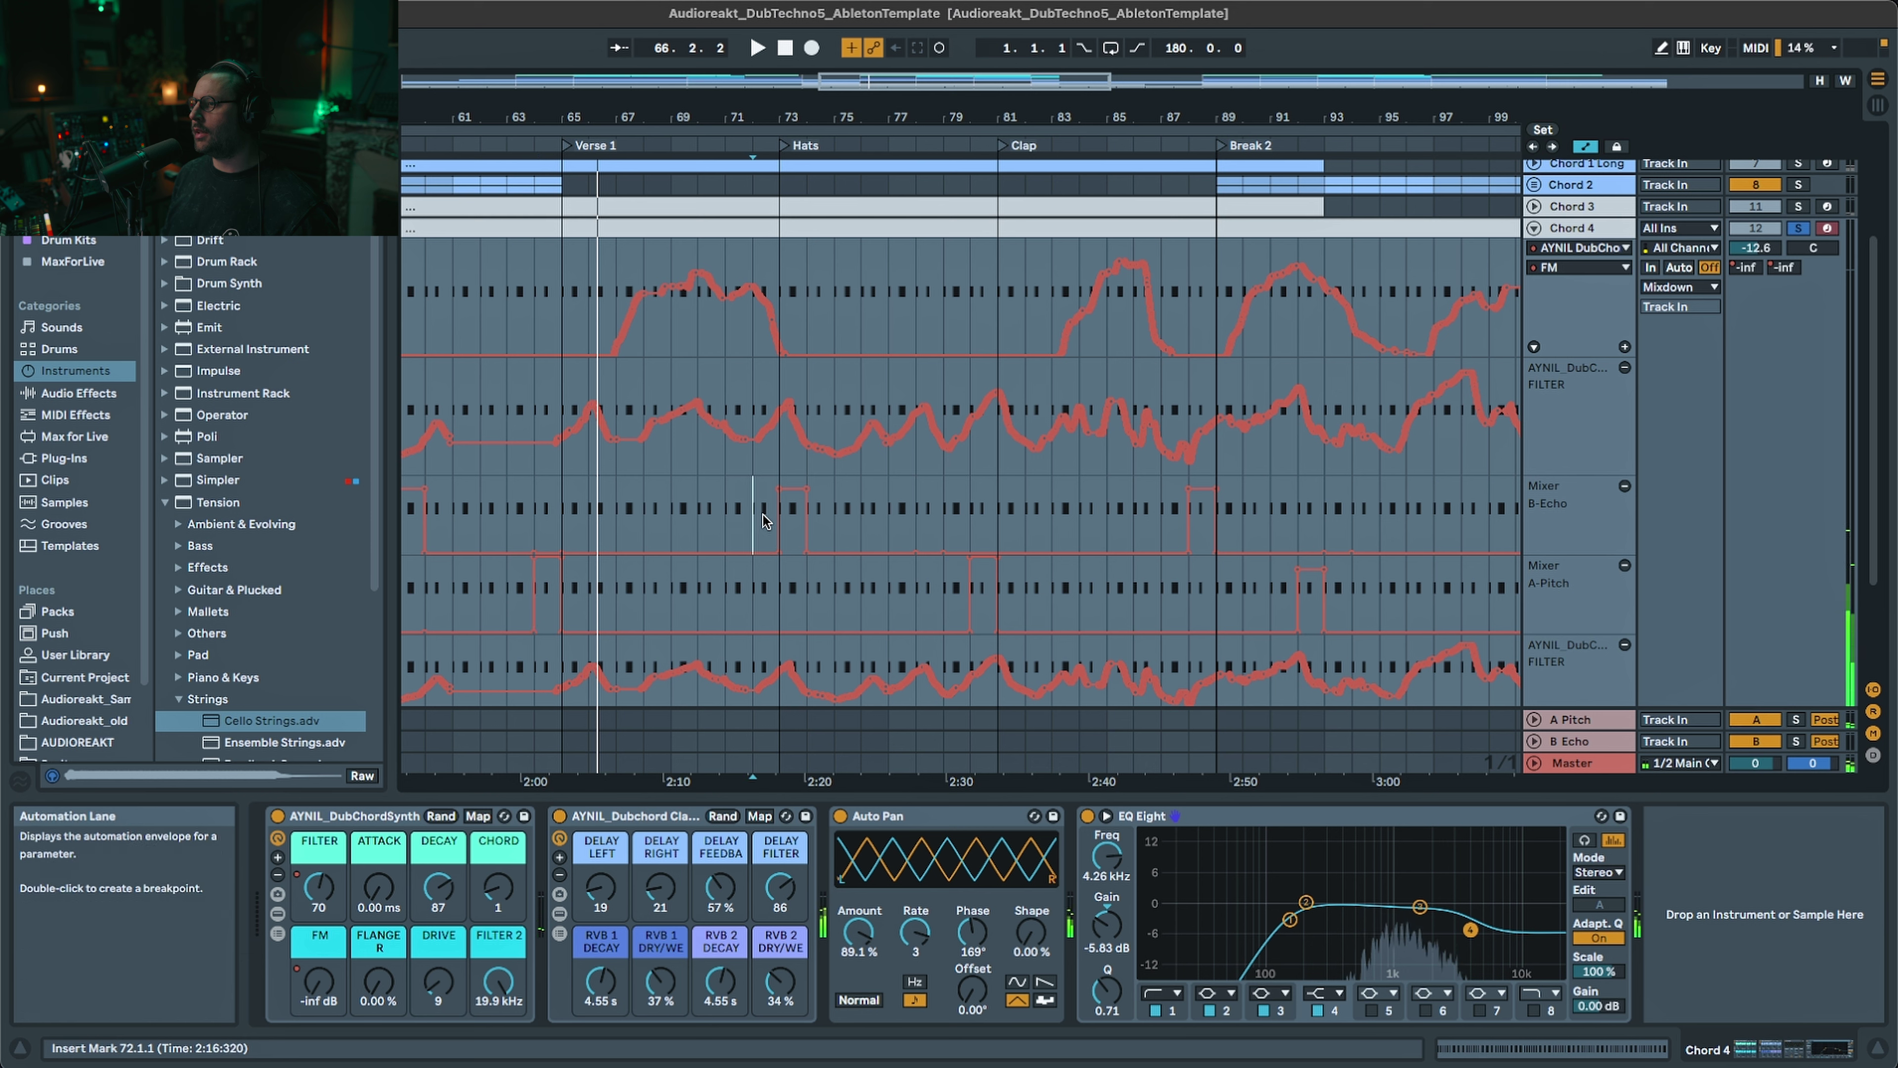
key("space")
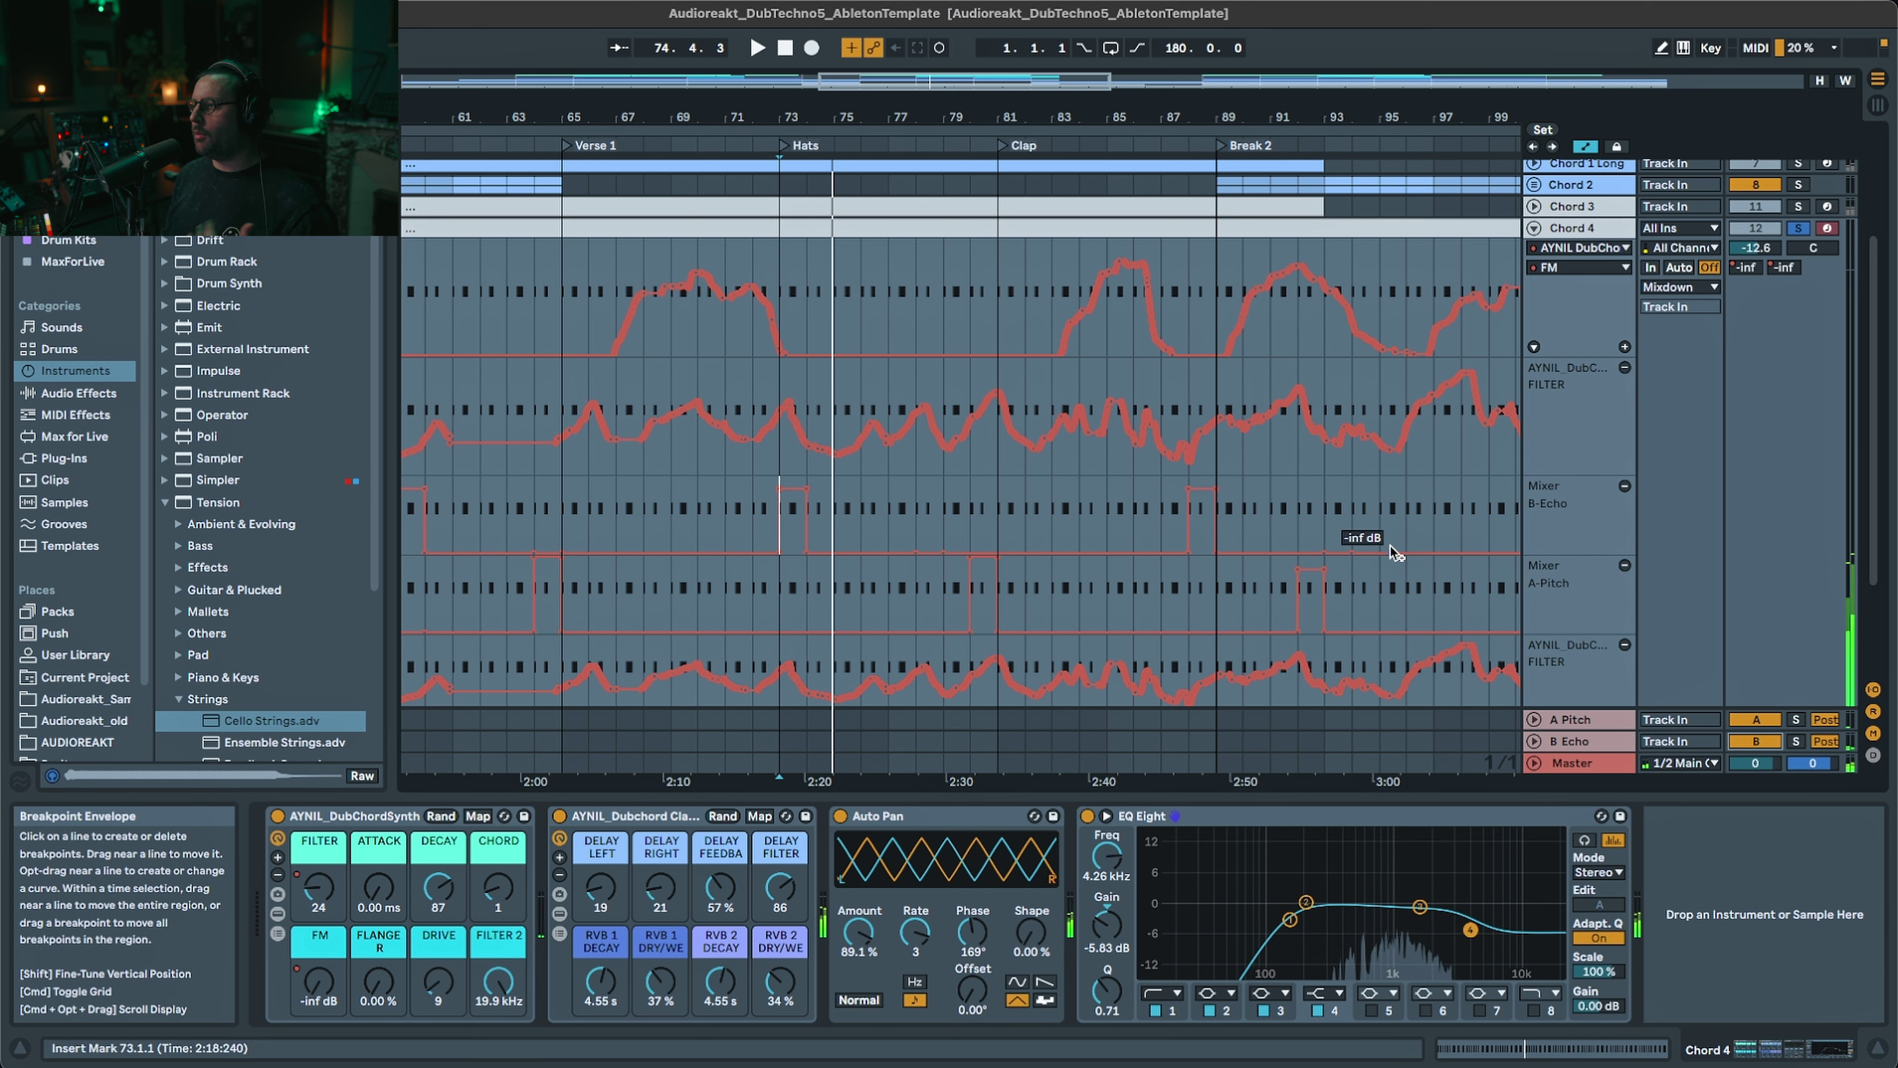
left_click_drag(935, 81, 934, 16)
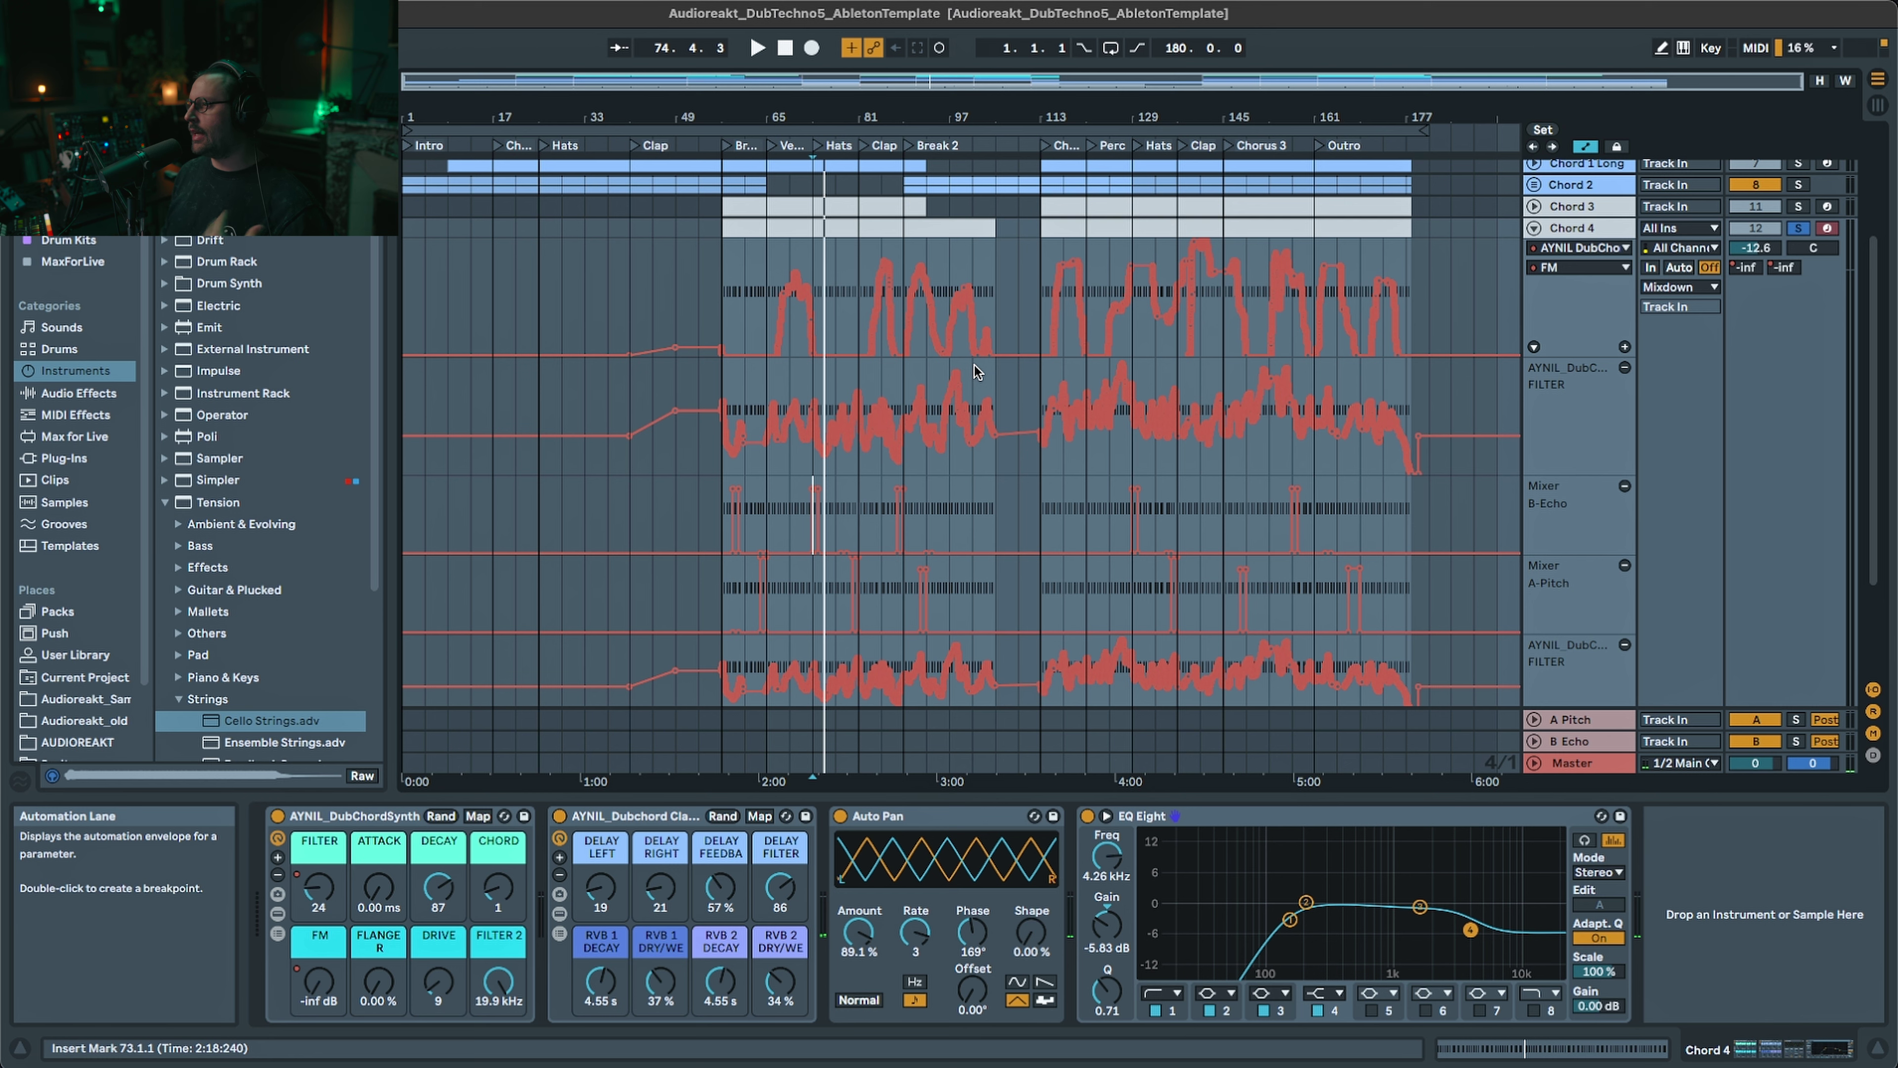
left_click(1533, 228)
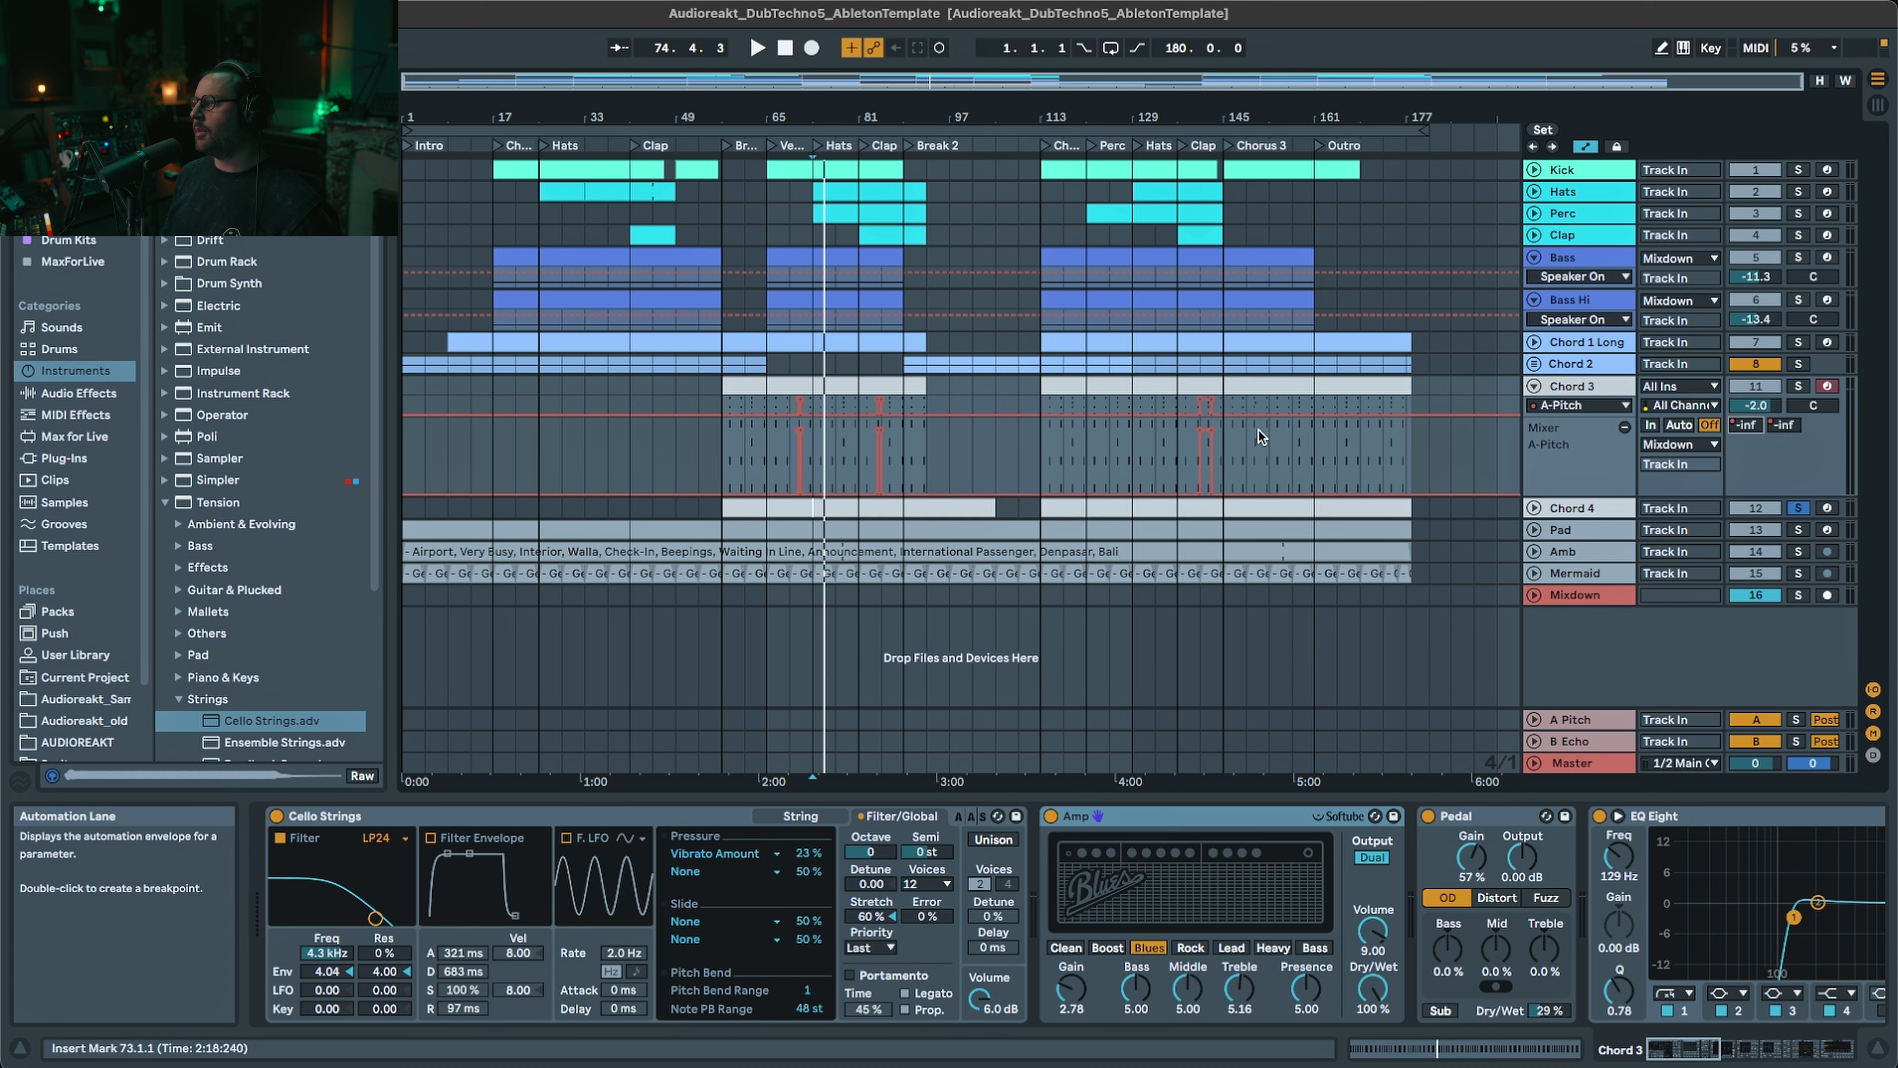
- Review Chord 3's A-Pitch and B-Echo send automation and its device chain, and fold the track
left_click(1784, 424)
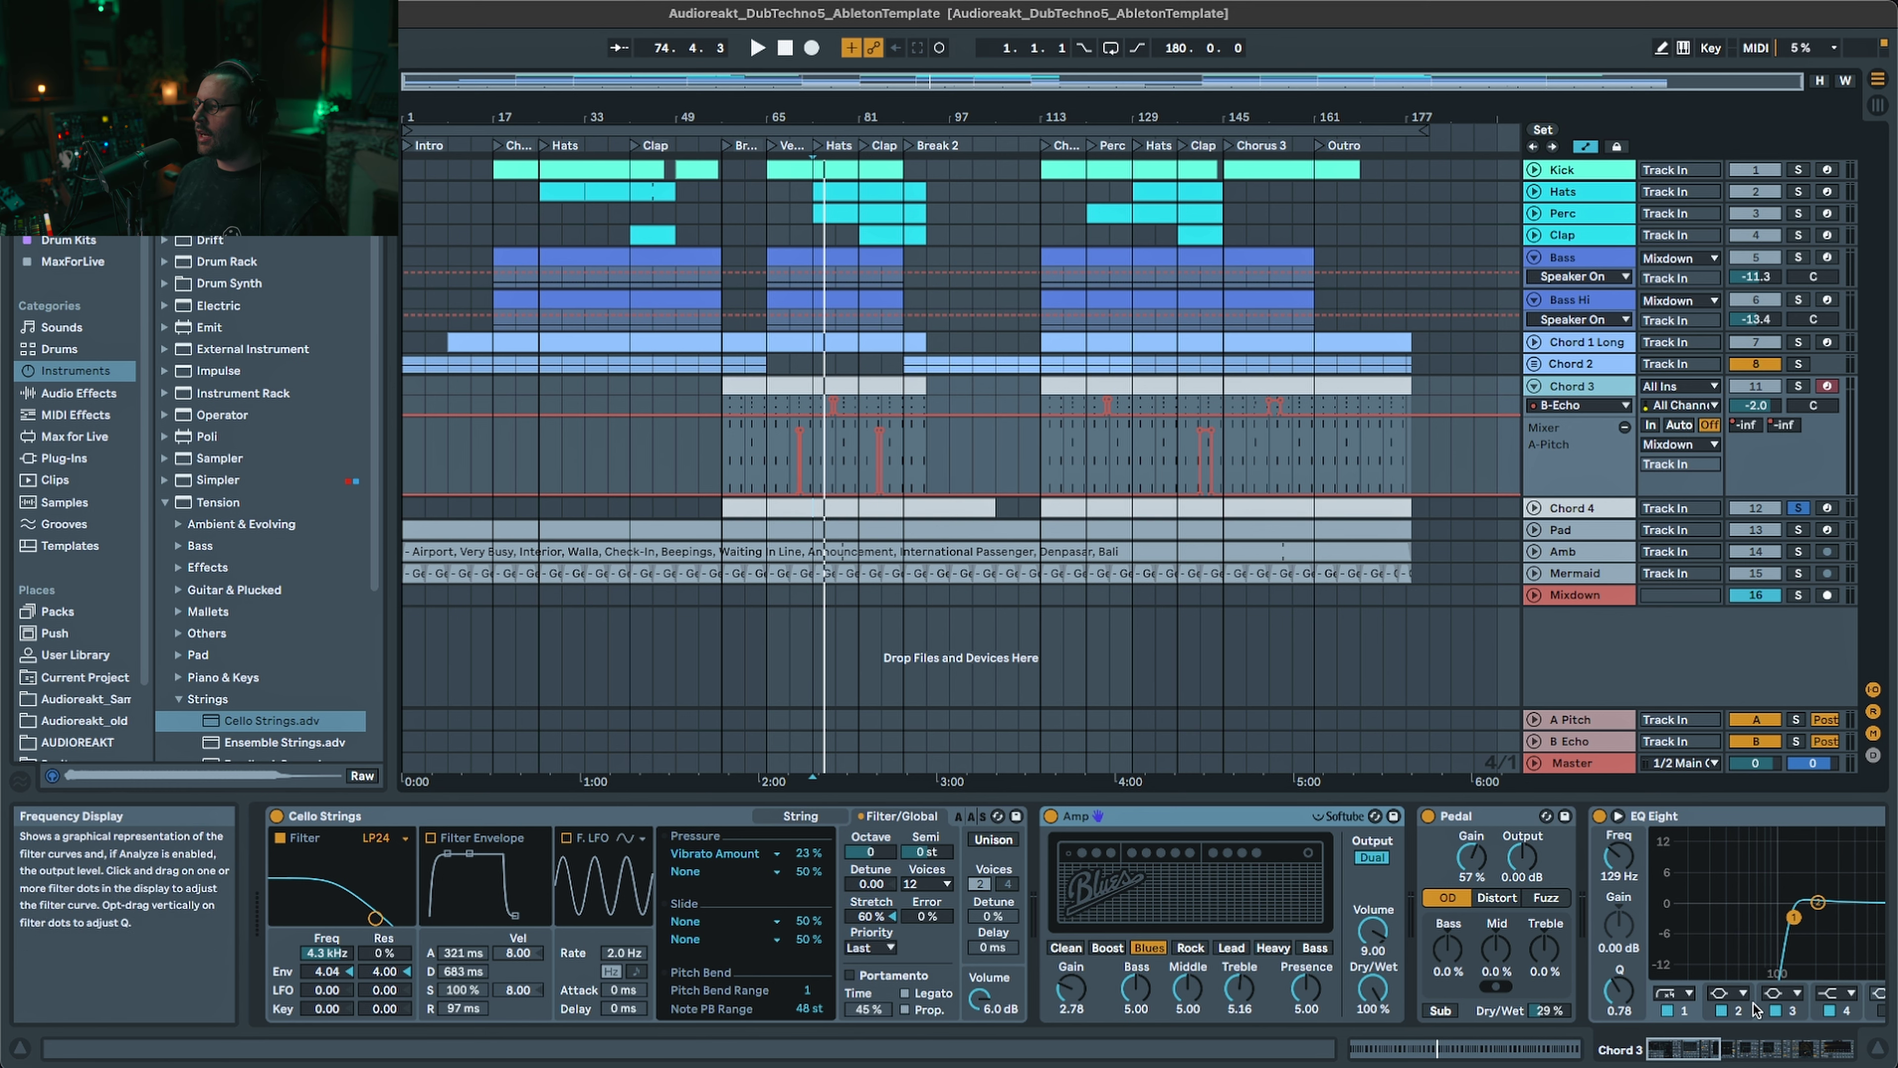
left_click_drag(1674, 1053, 1742, 1051)
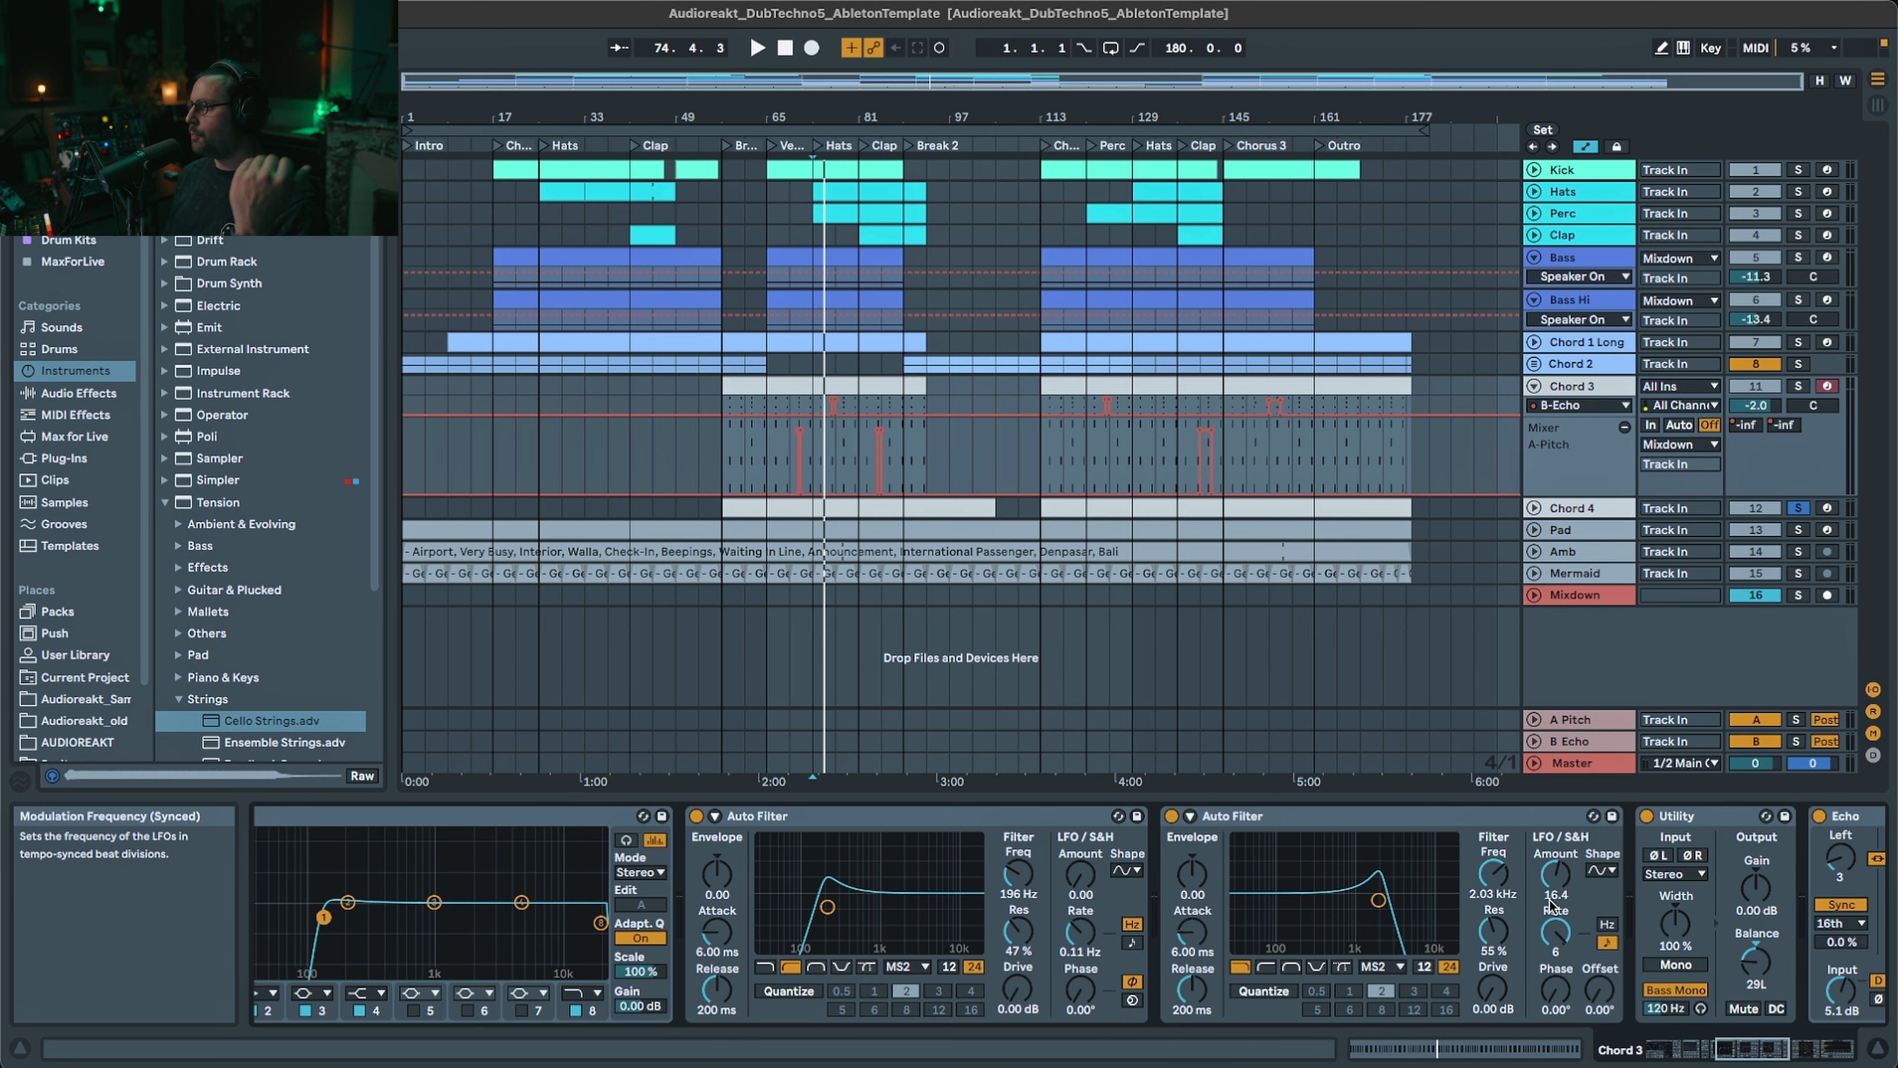
left_click(1533, 384)
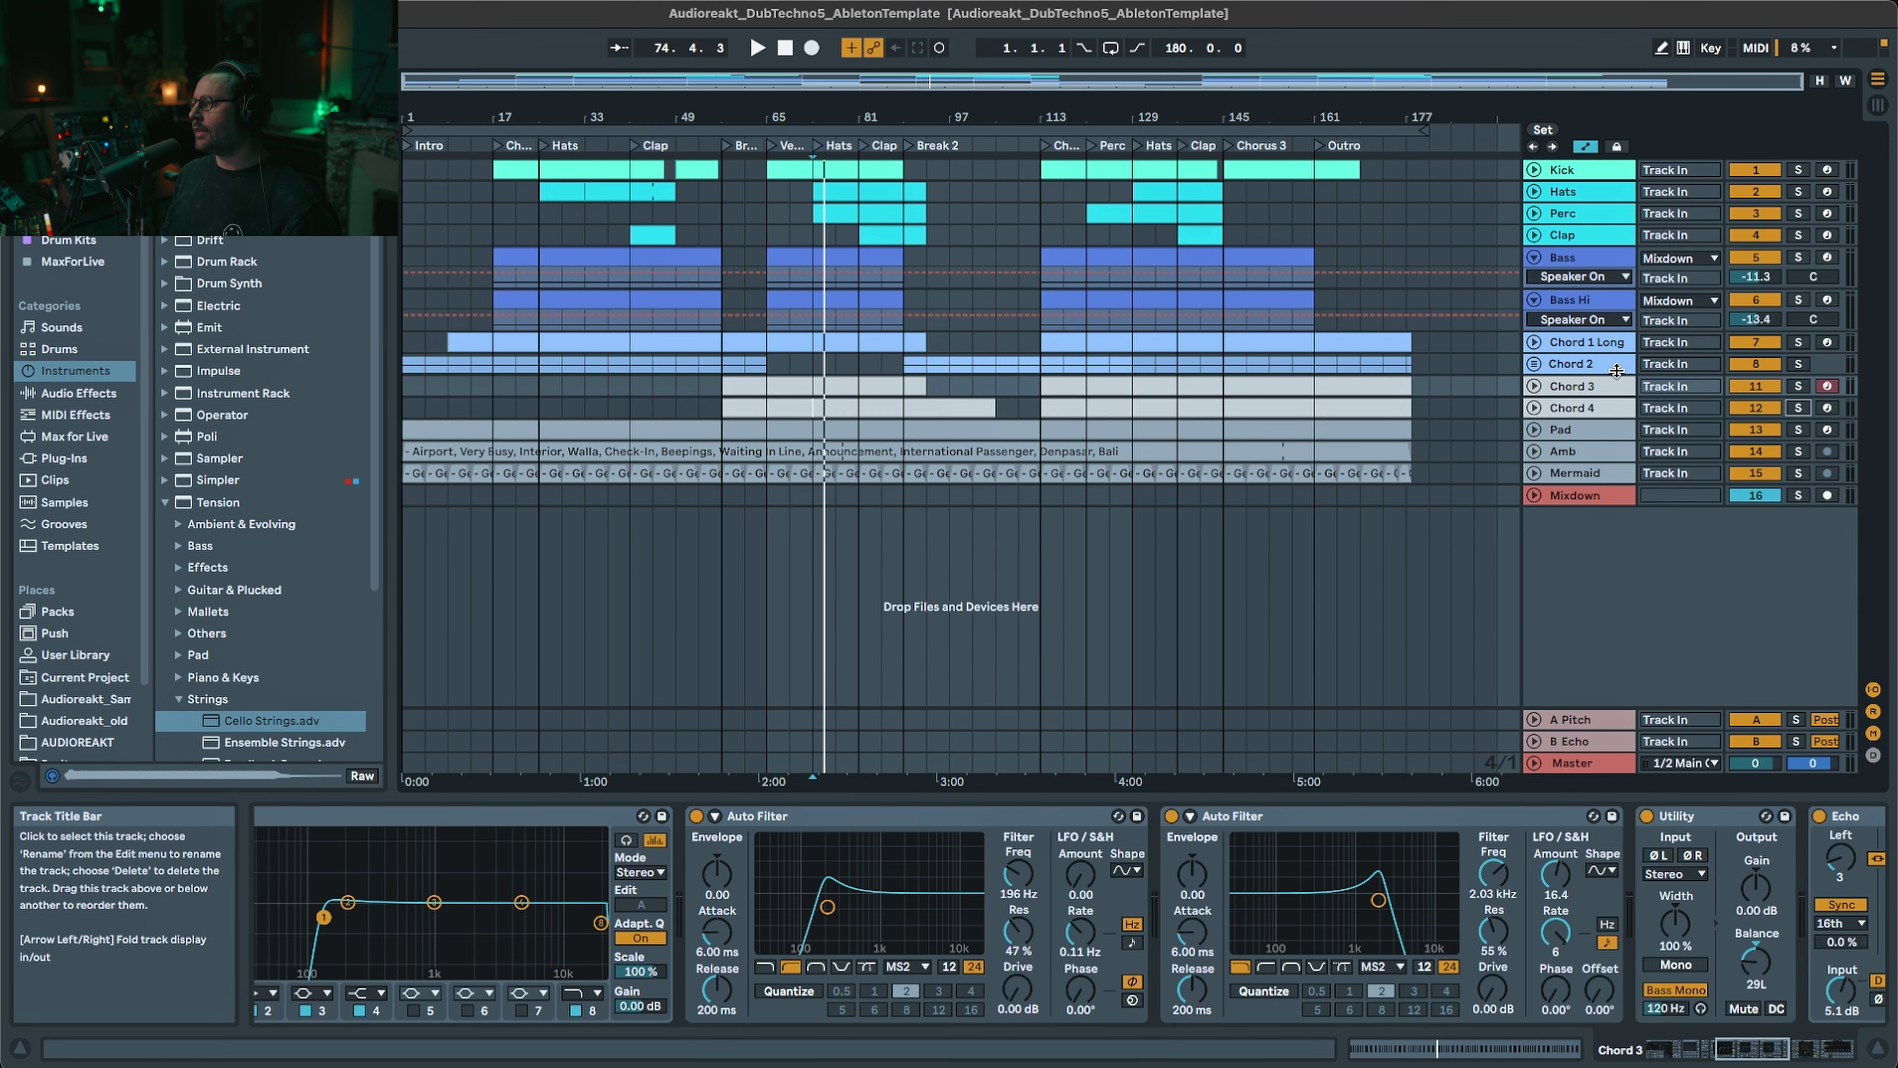
- Examine the Chord 1 Long device chain from the Chord devices and Drift through to Vinyl Distortion, EQ Eight and the sidechain rack
left_click(1533, 367)
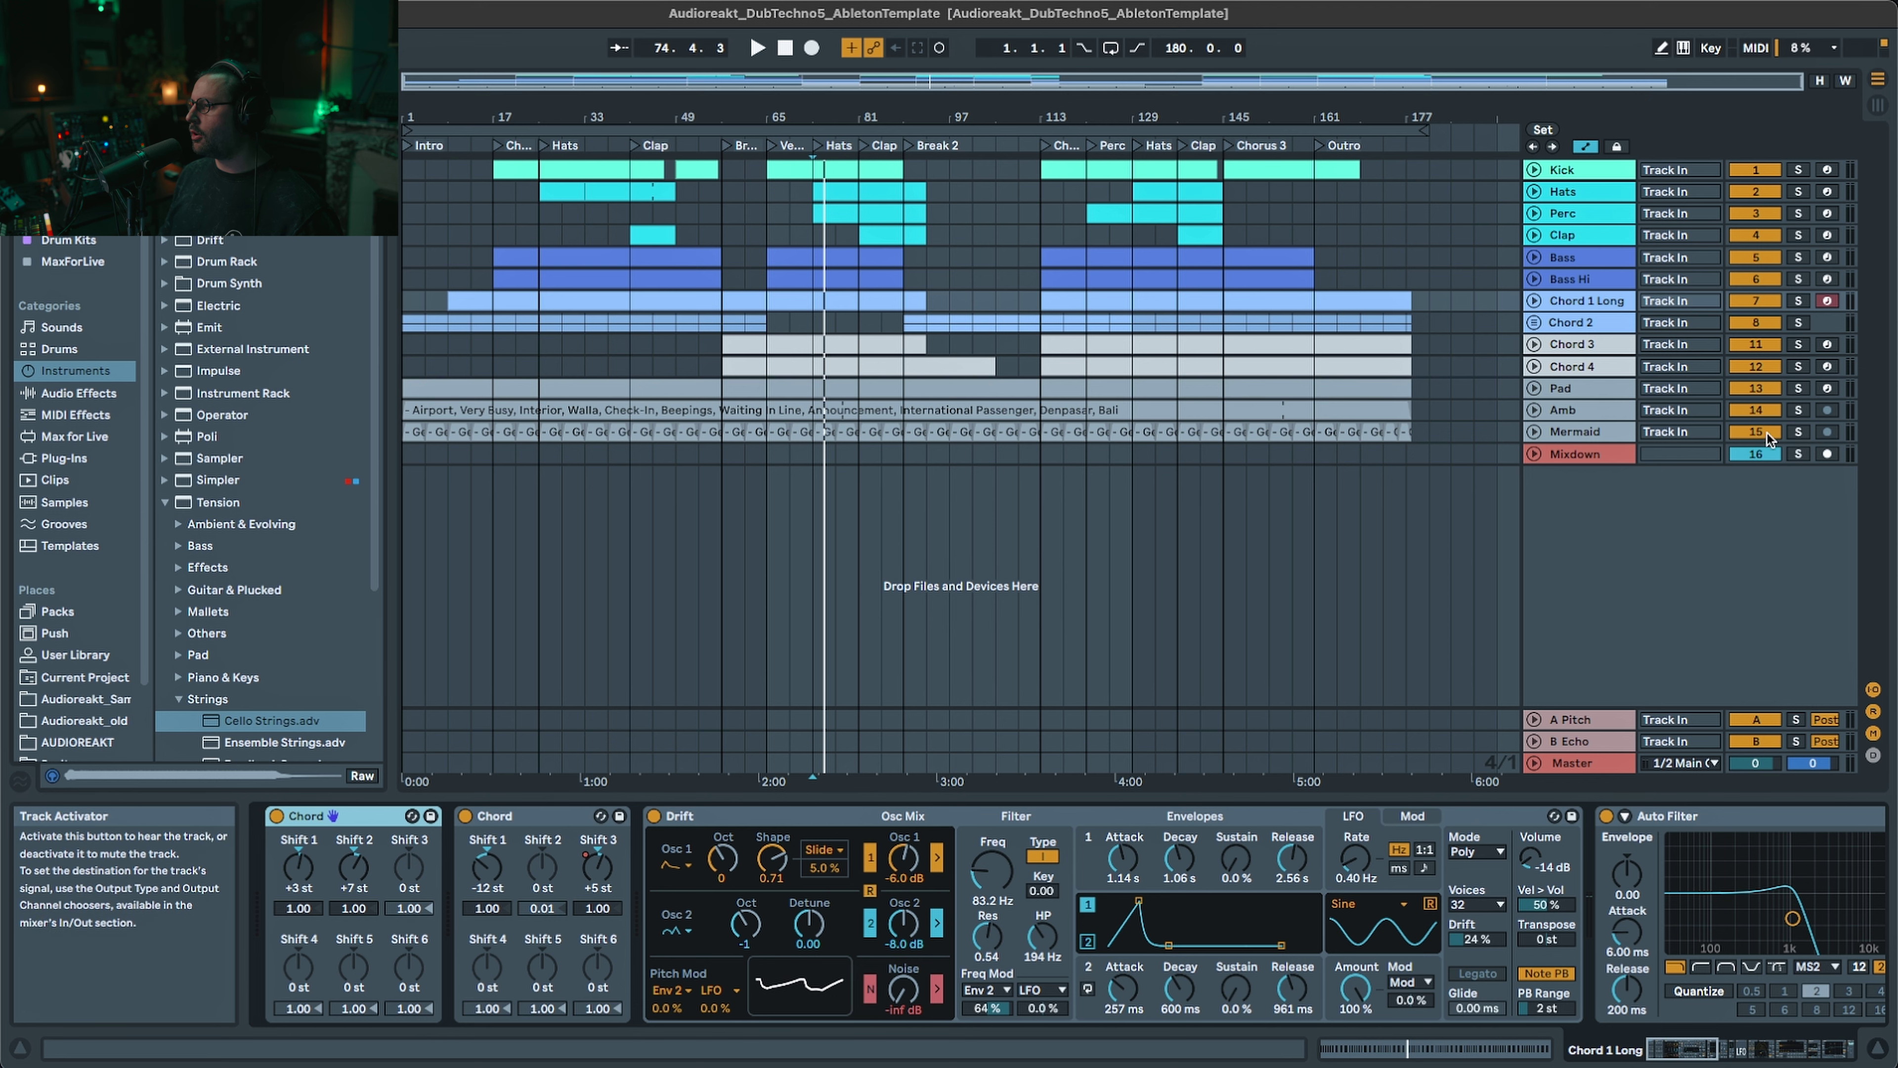
left_click_drag(1669, 1050, 1707, 1049)
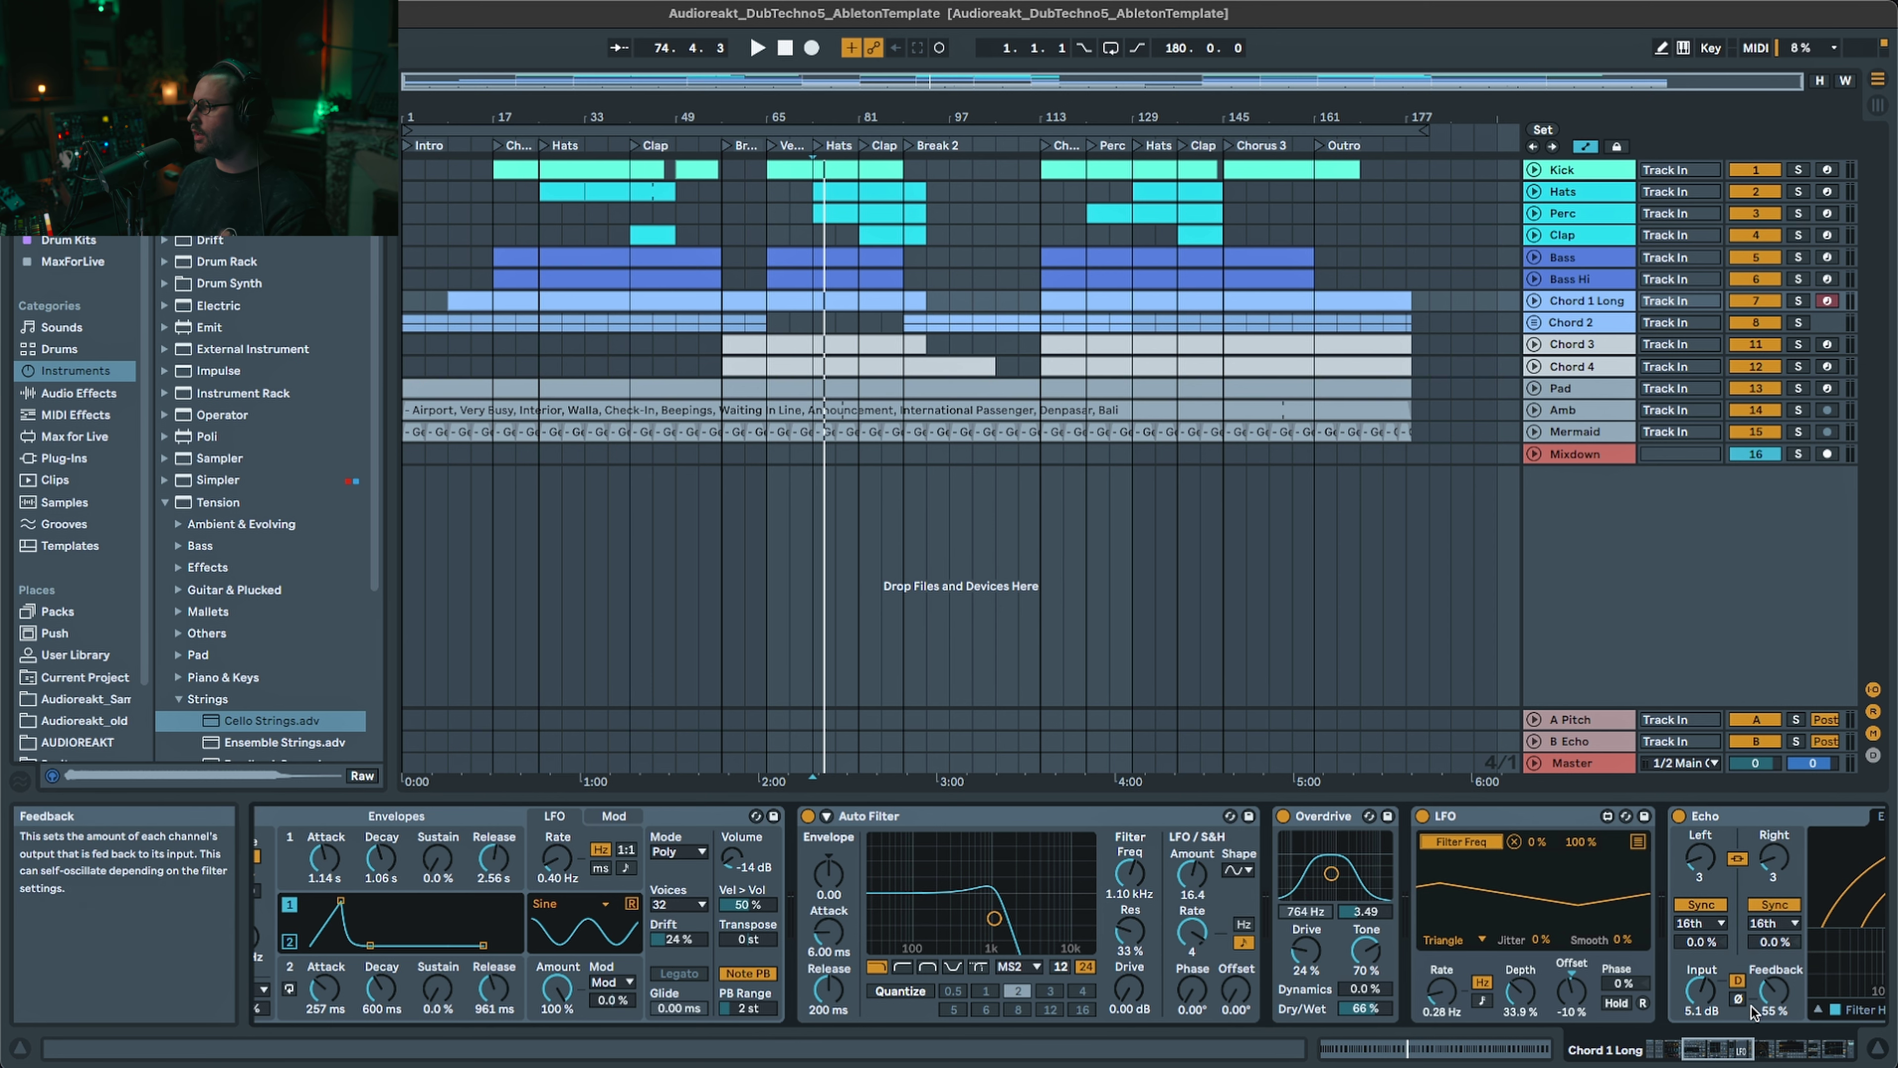
left_click(1770, 1050)
left_click_drag(1770, 1051, 1814, 1051)
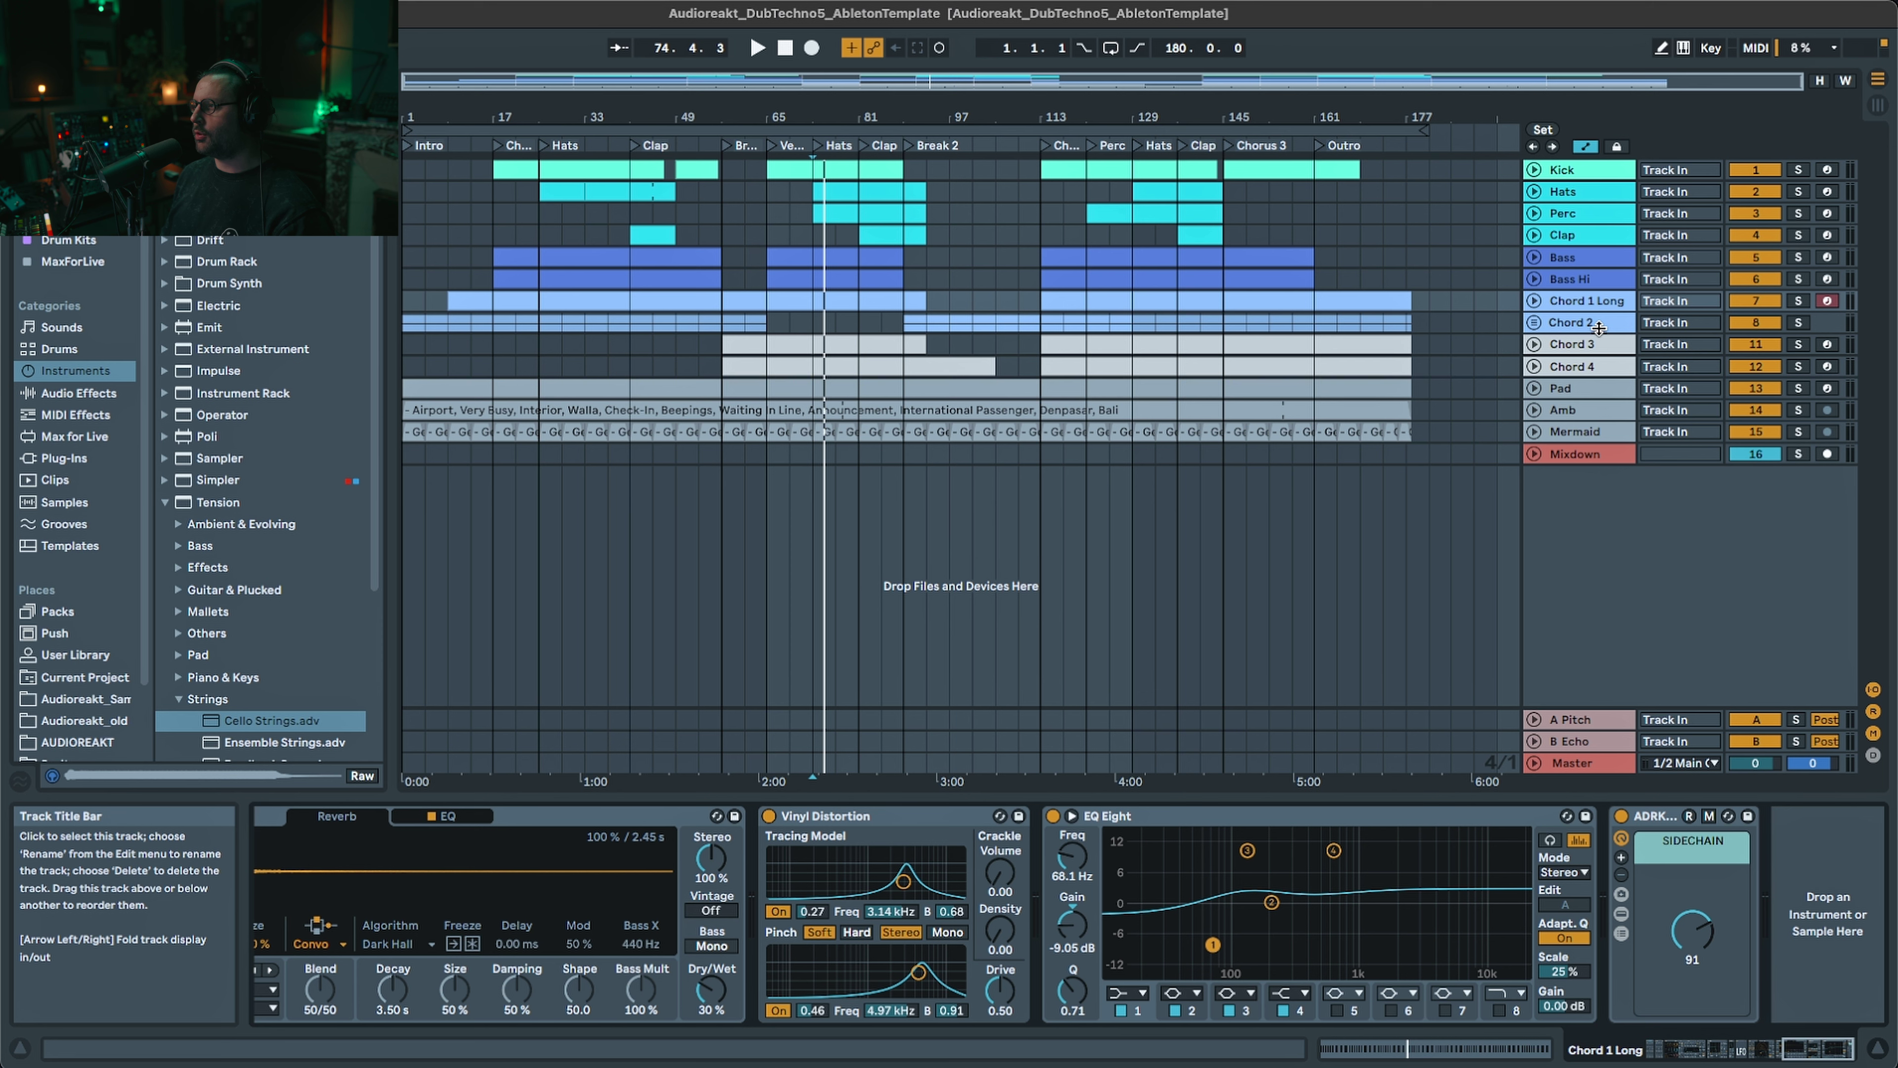
left_click(1598, 327)
left_click(1597, 303)
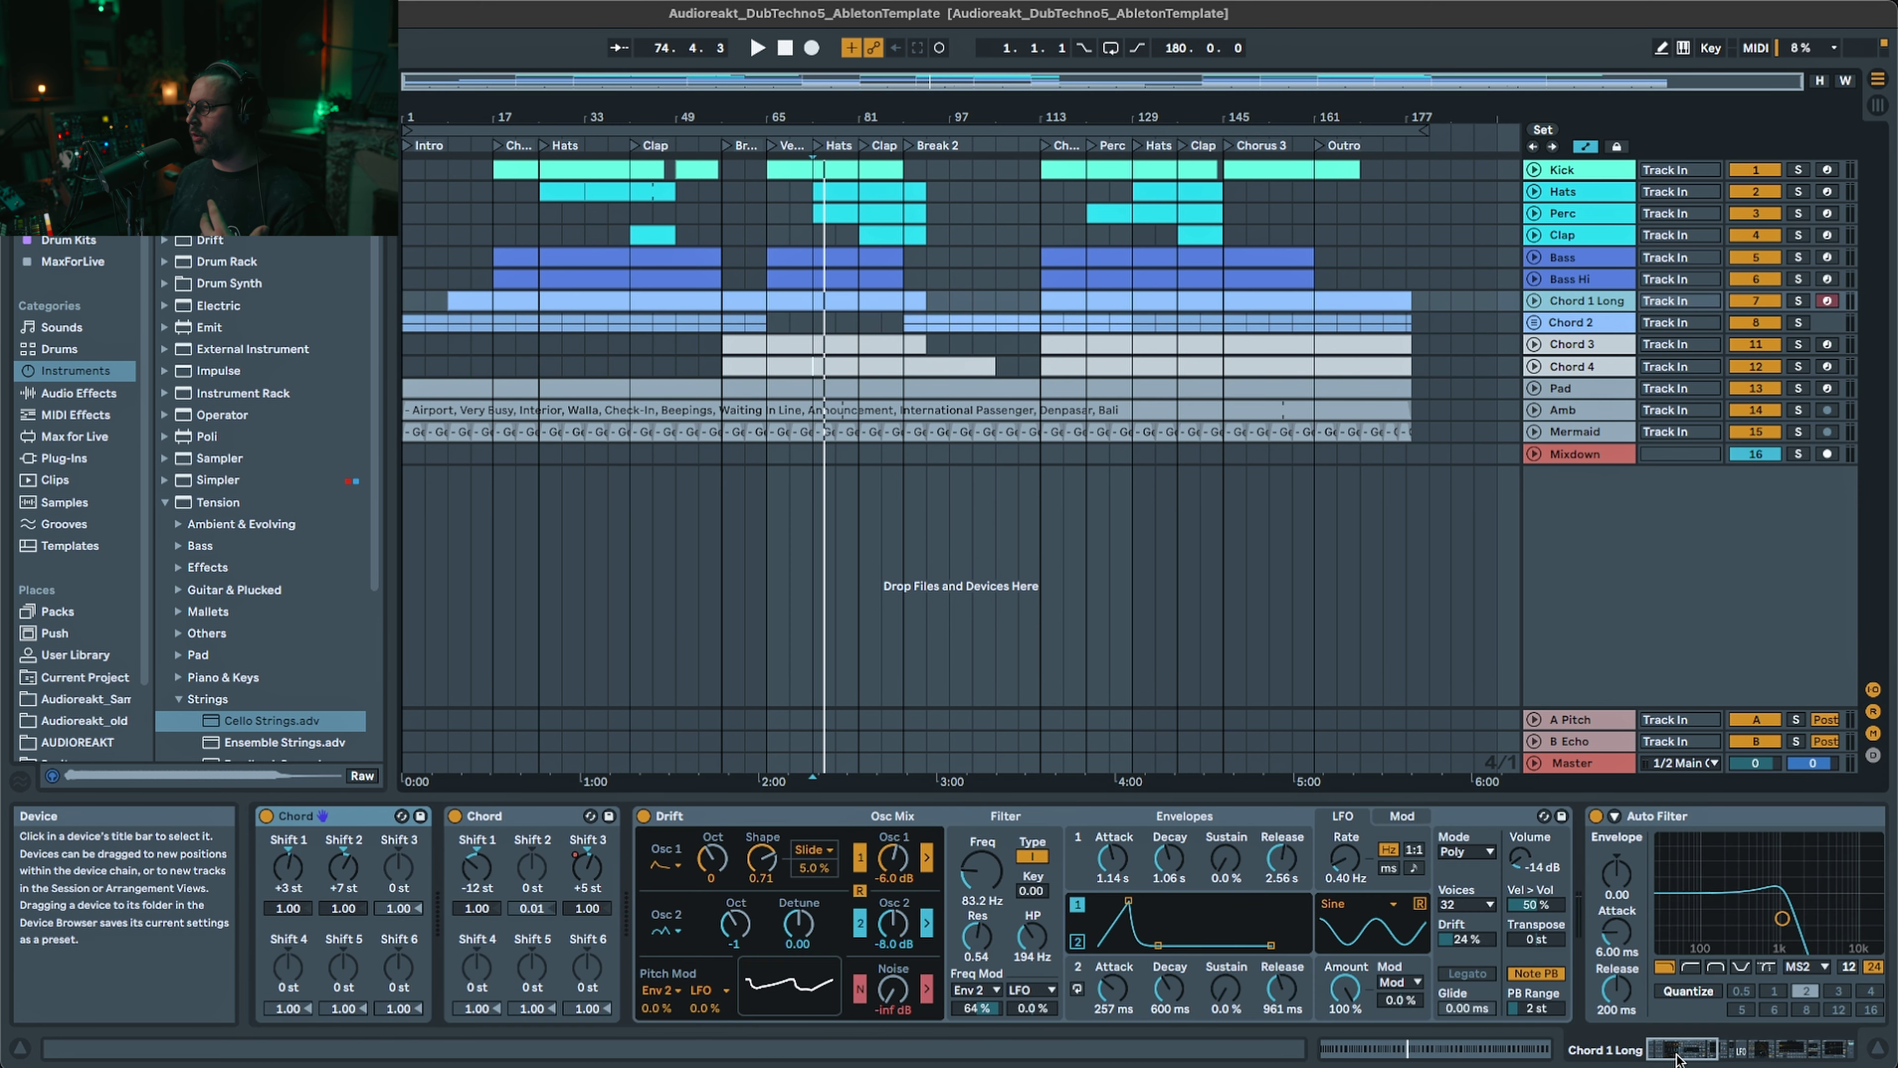
left_click_drag(1679, 1057, 1734, 1056)
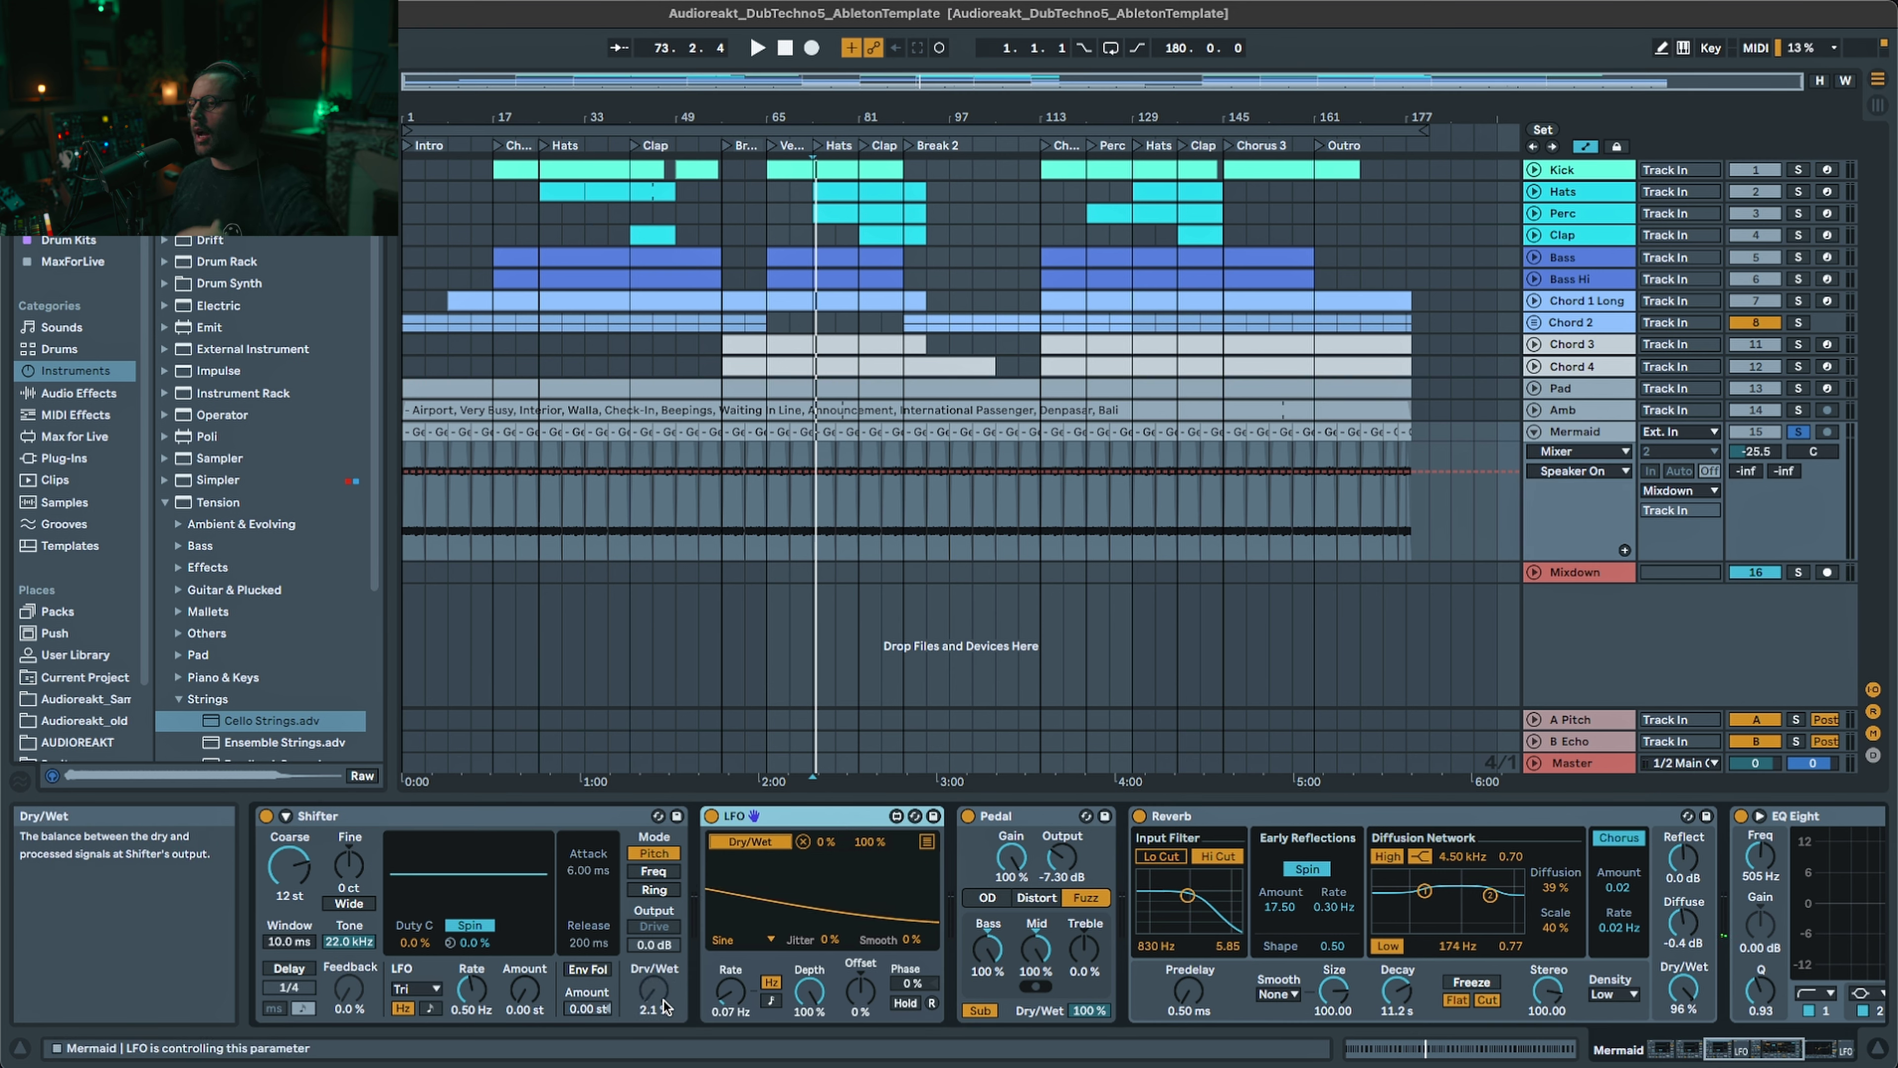
- Play the soloed Mermaid track from bar 73 and examine its LFO-modulated Shifter and EQ Eight
key("space")
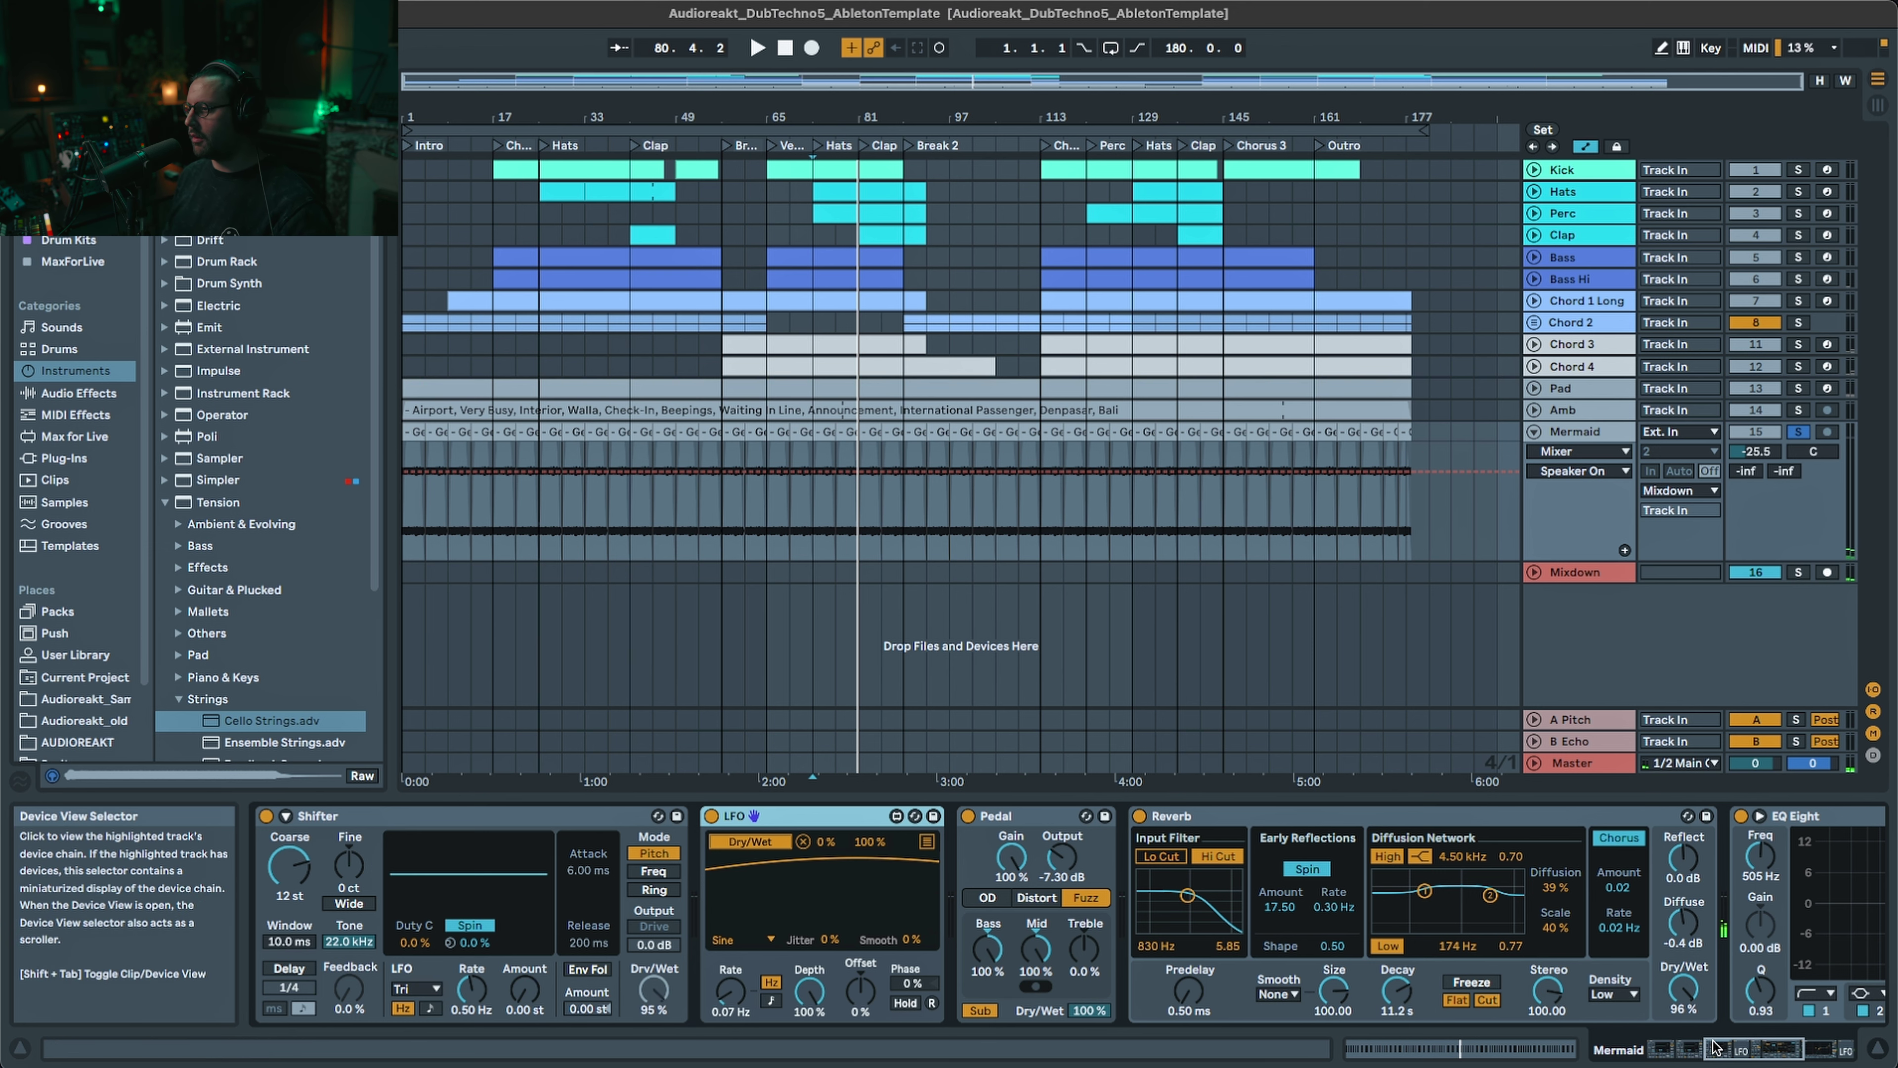
left_click_drag(1713, 1049, 1793, 1062)
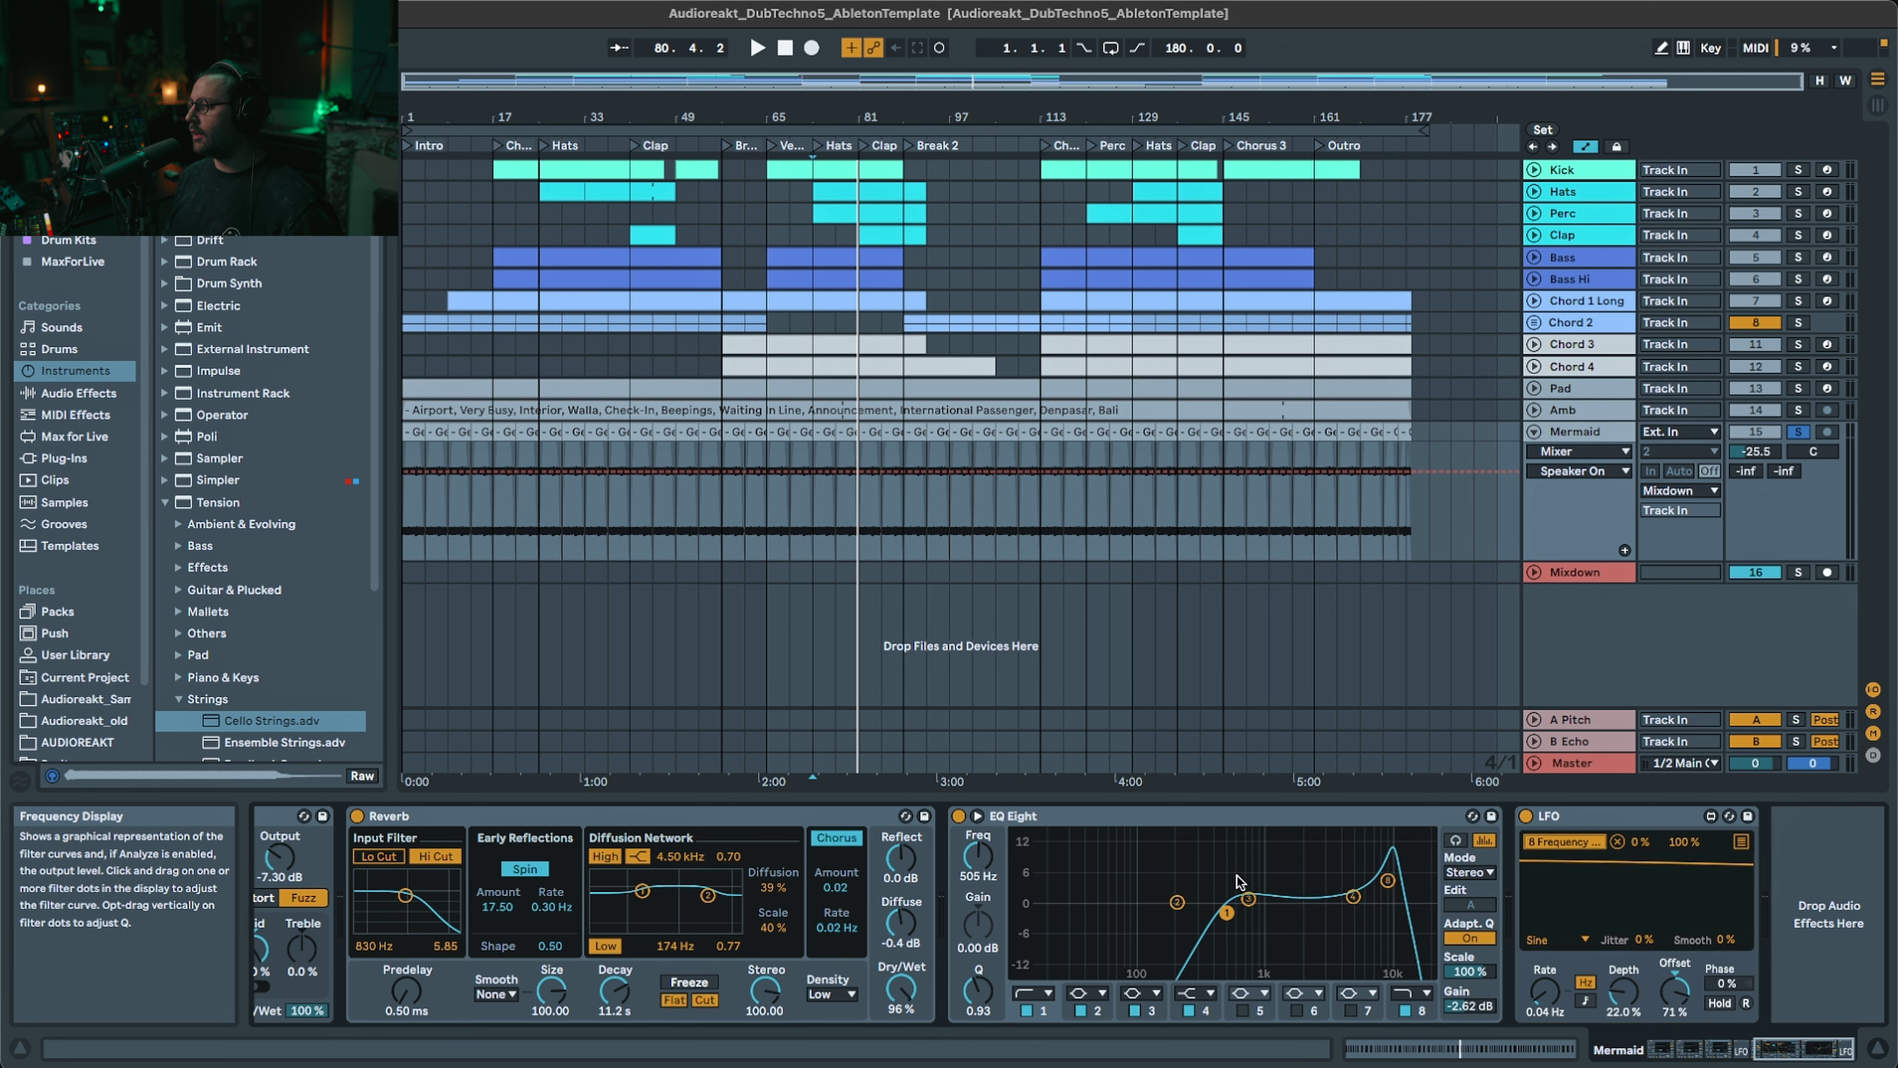
key("space")
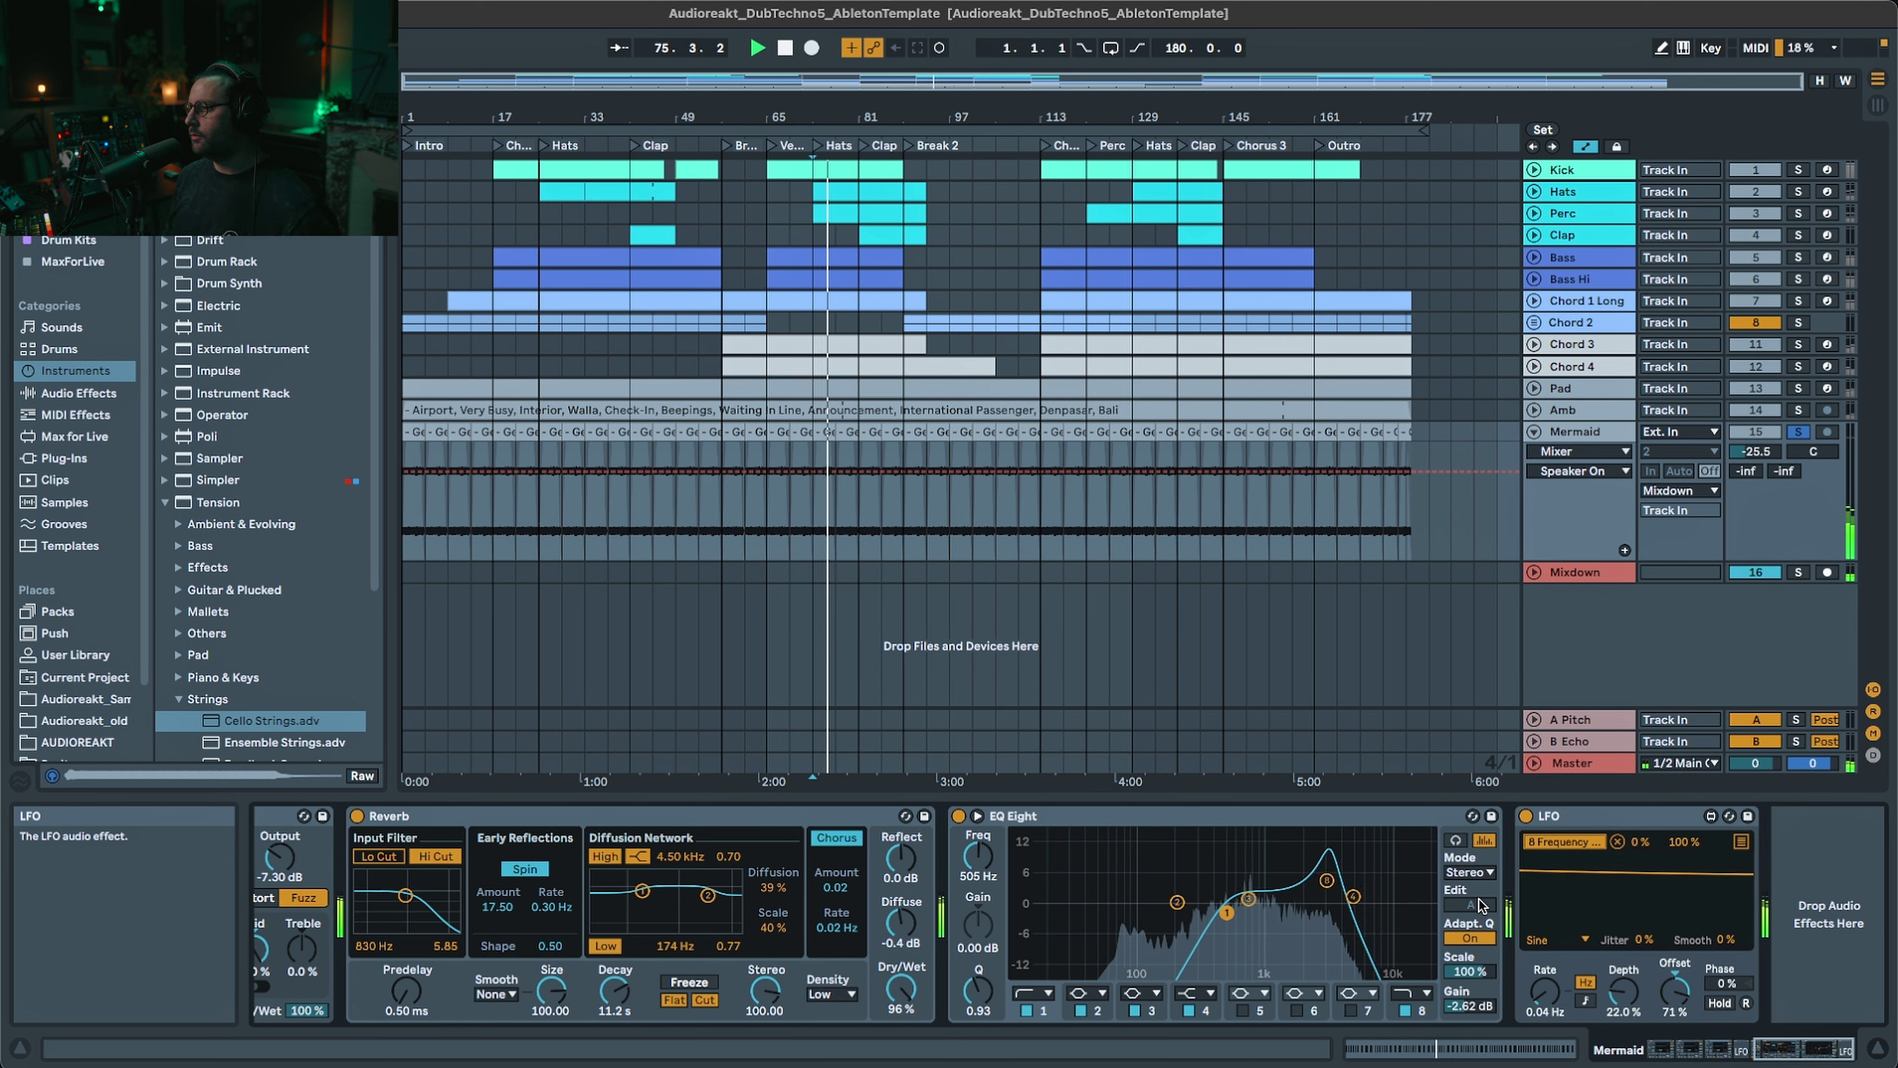
- Compare Mermaid alone with the full mix by toggling its solo during playback
left_click(1798, 432)
left_click(1797, 433)
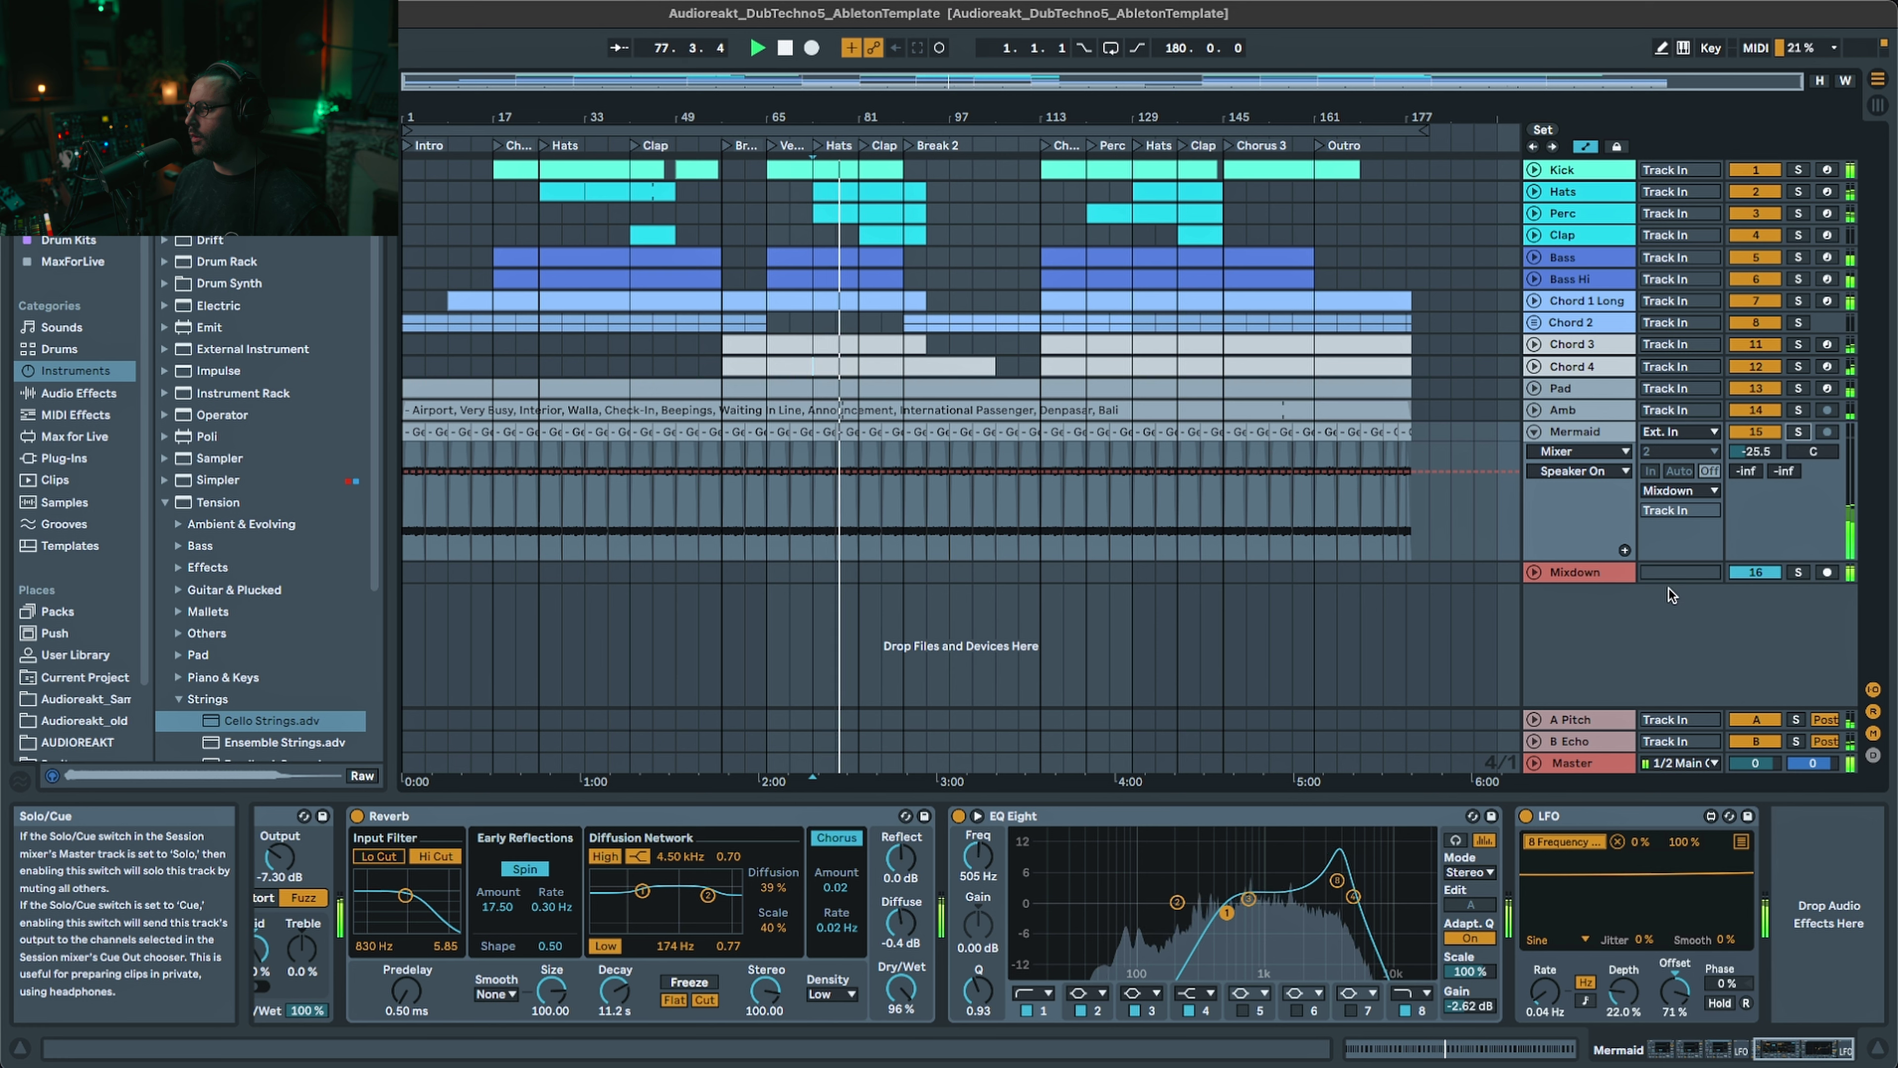
left_click(1799, 433)
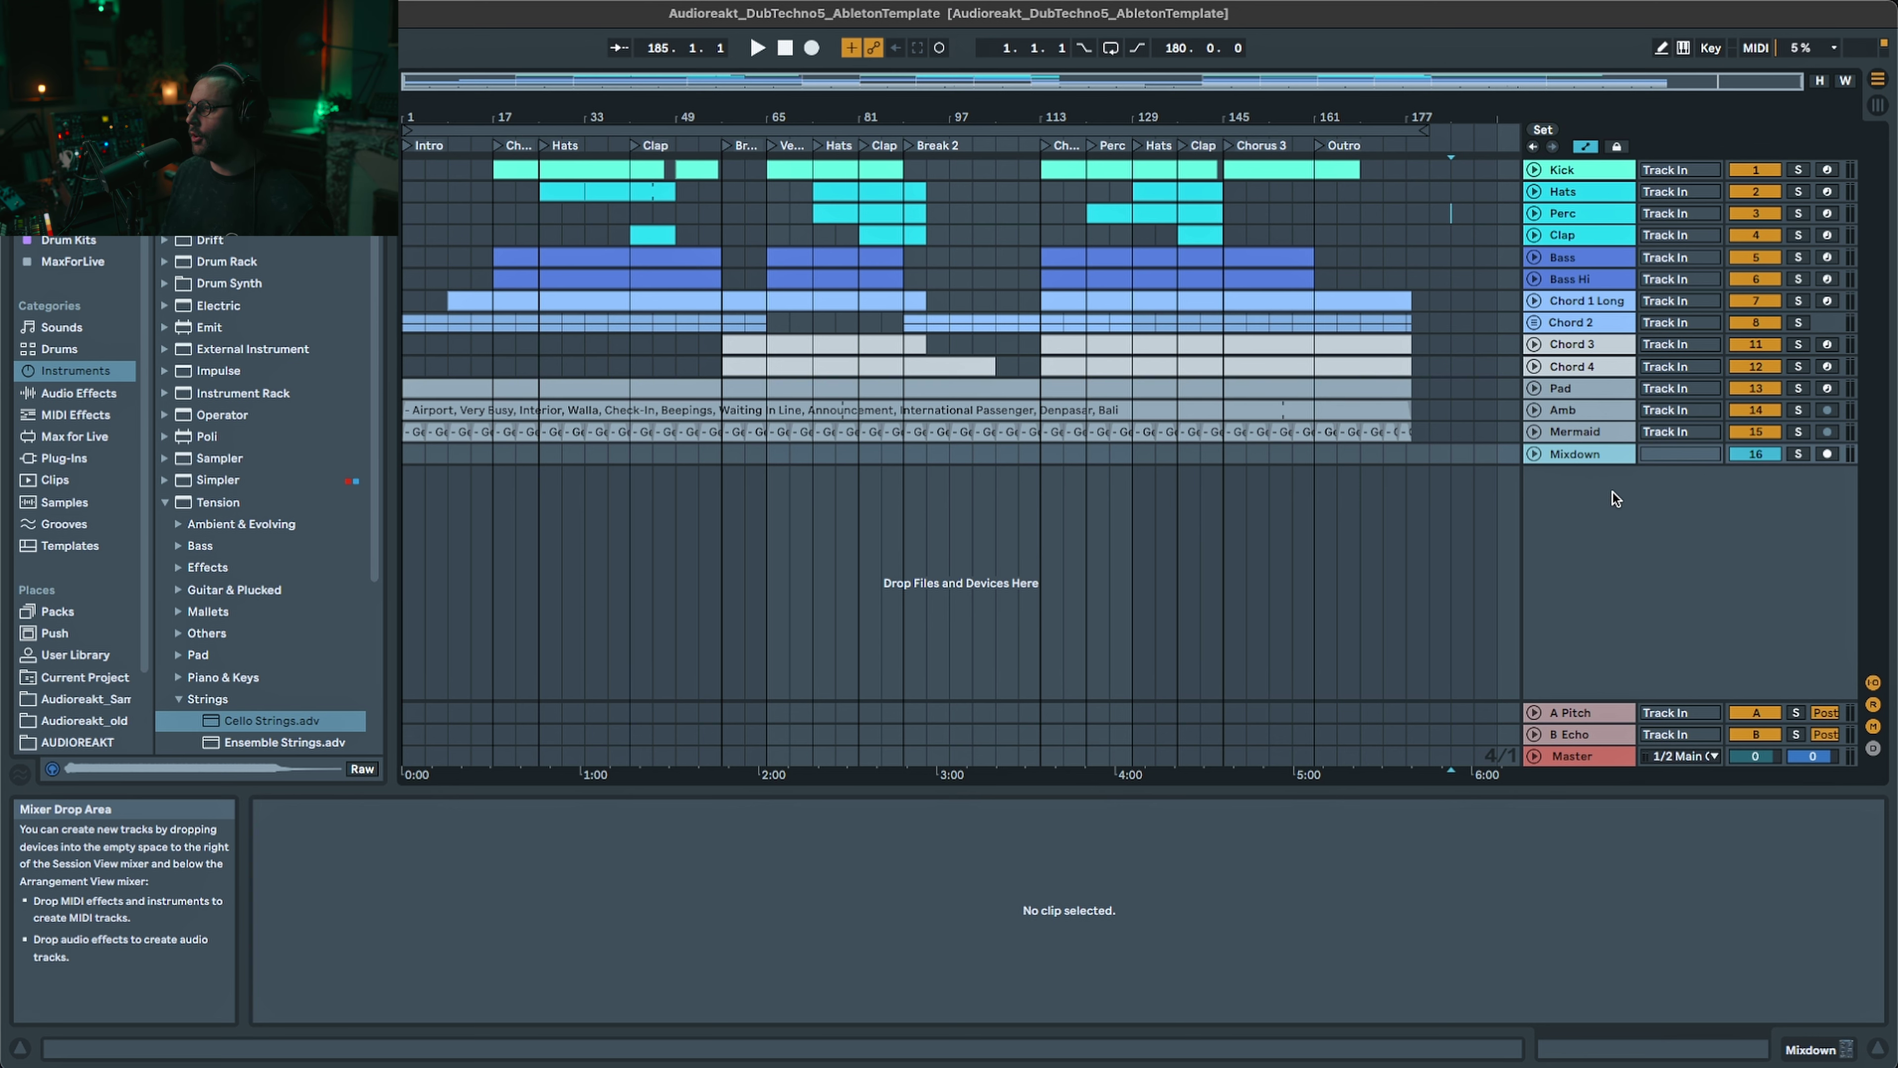
- Check the track levels in the Session View mixer, and inspect the Channel EQ on the Clap track
key("Tab")
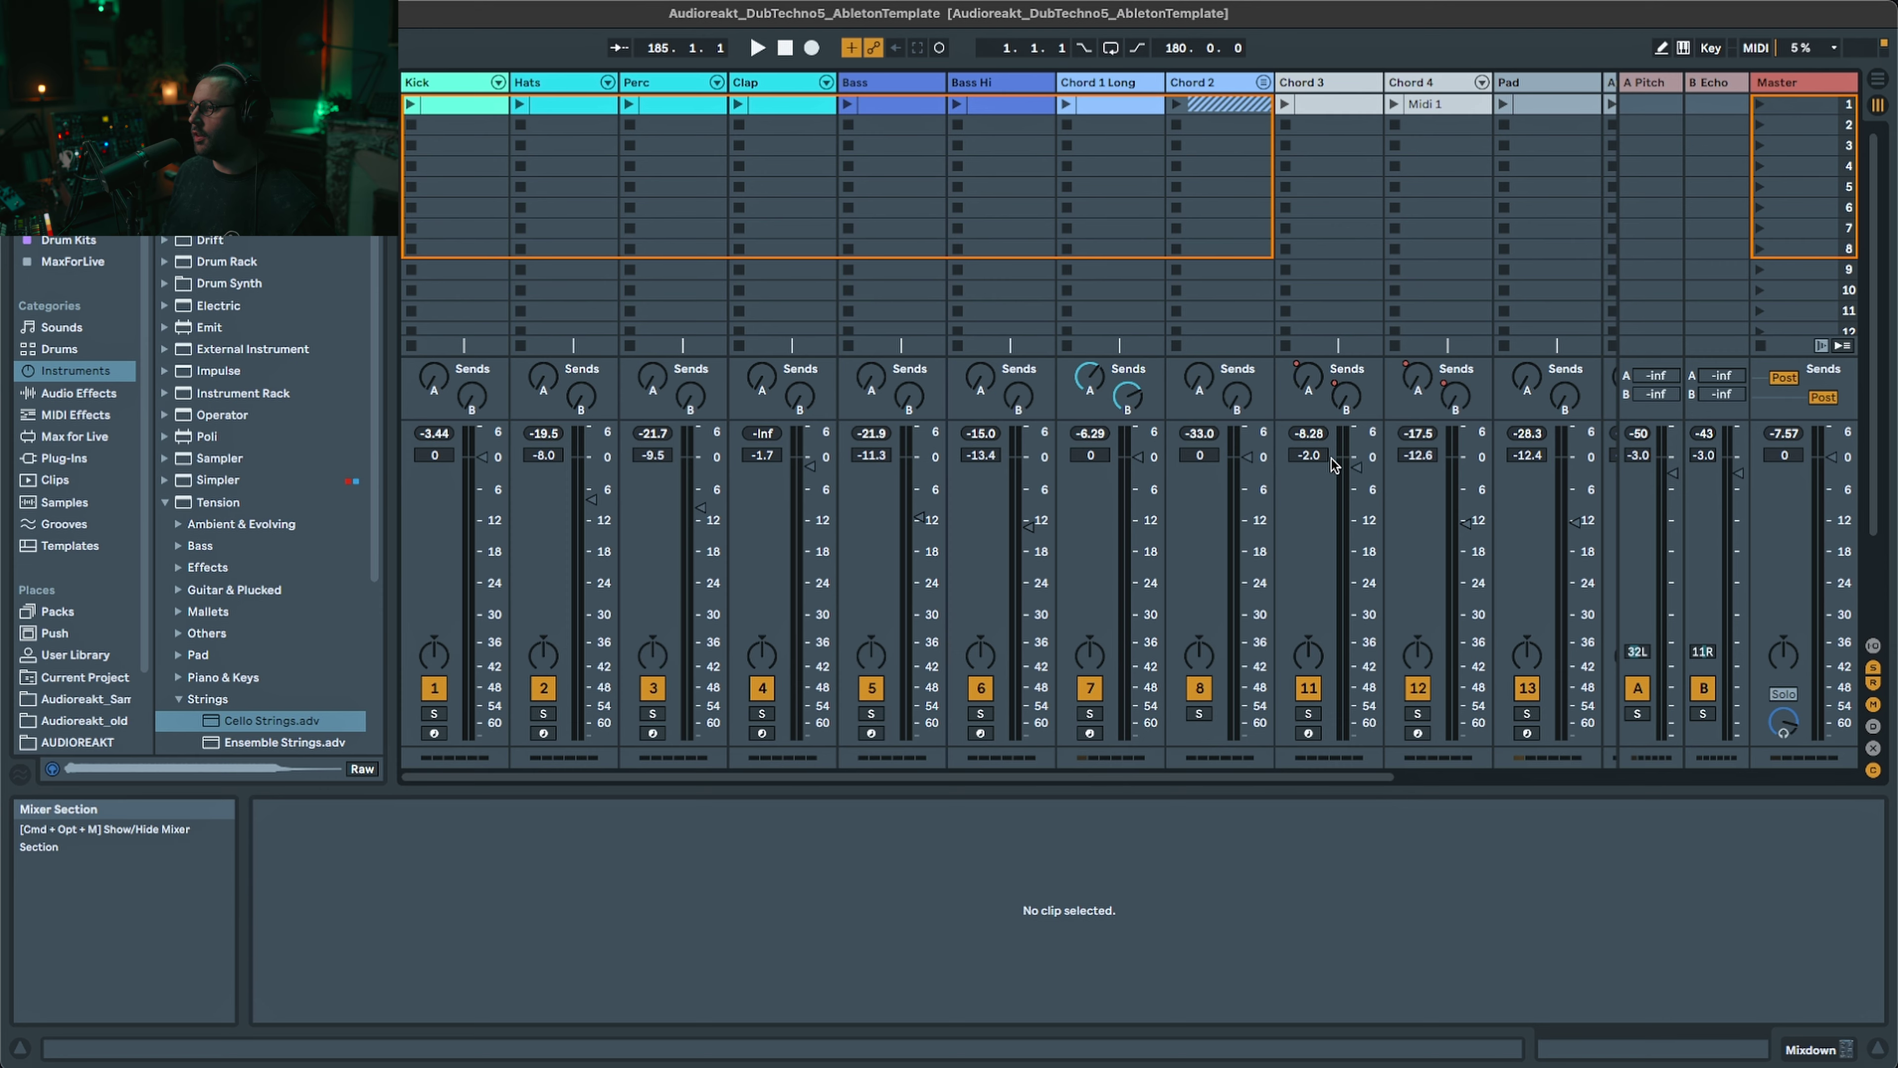
key("Tab")
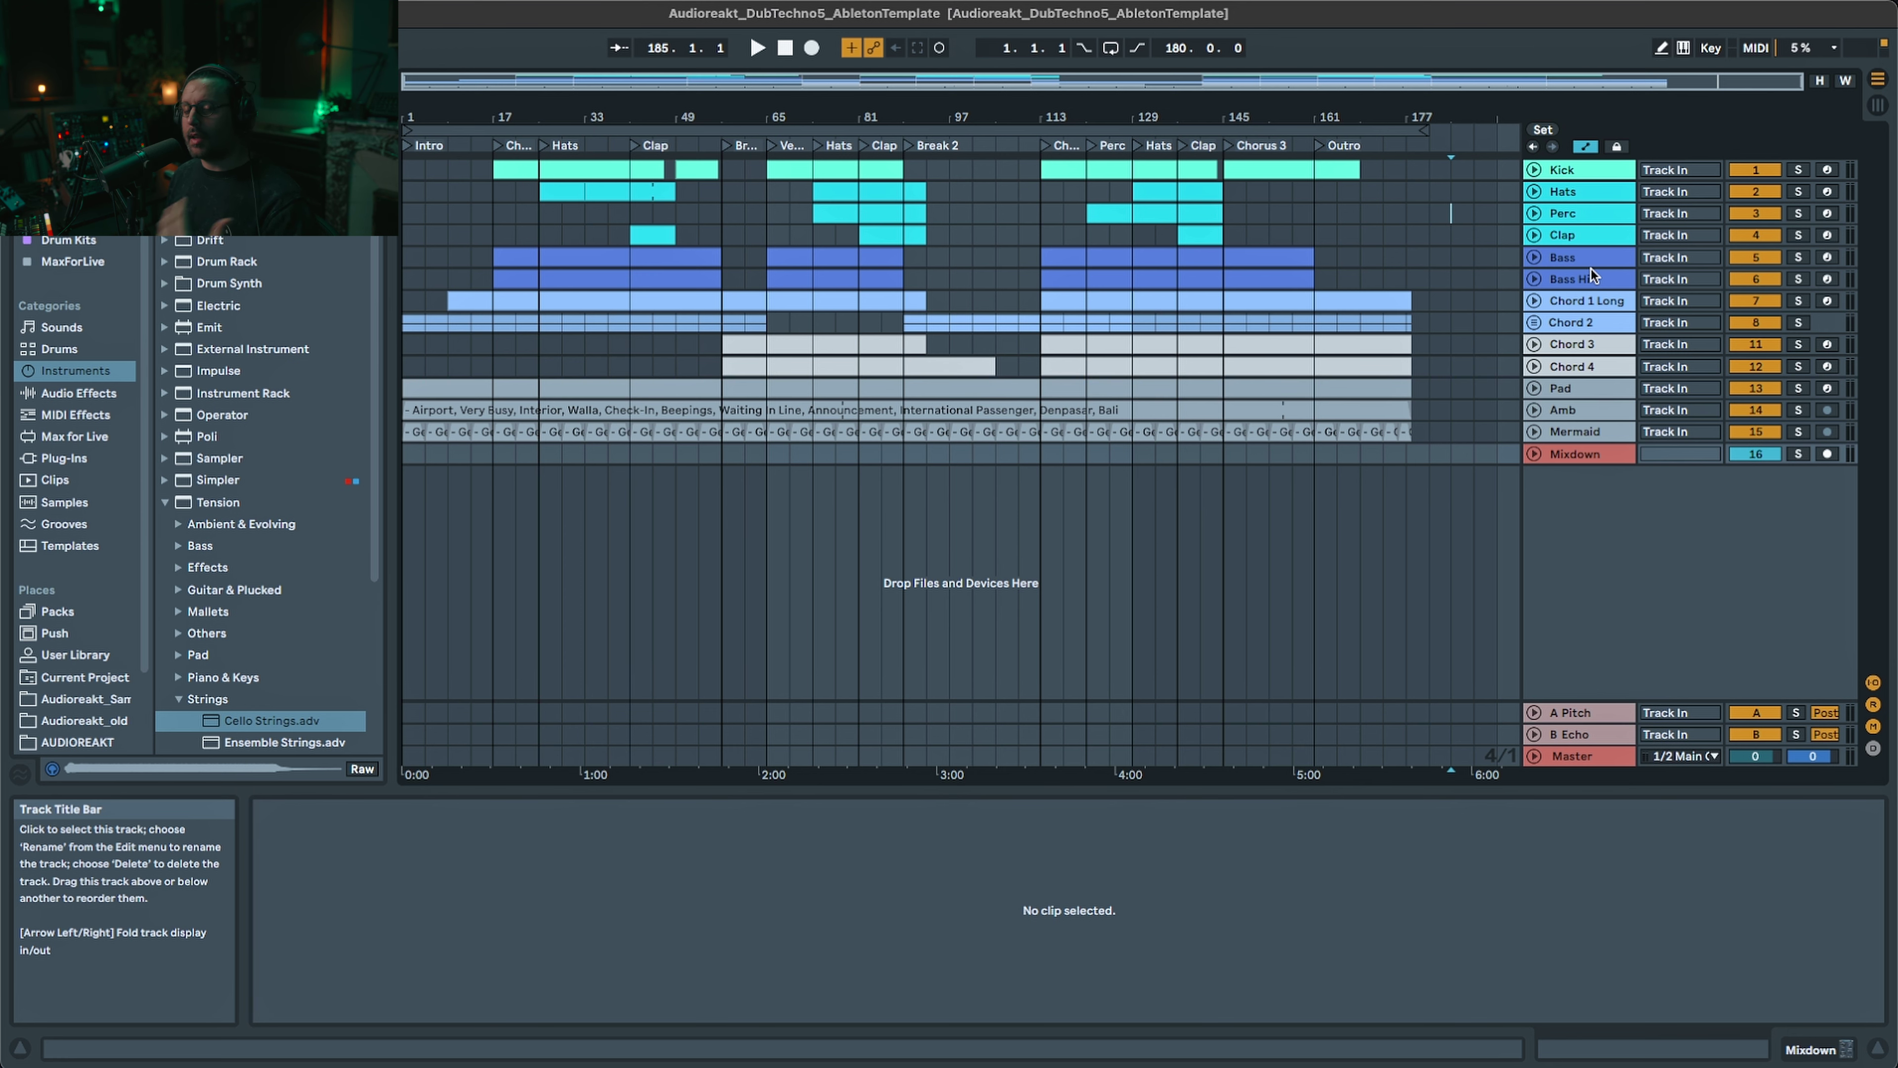
left_click(1592, 229)
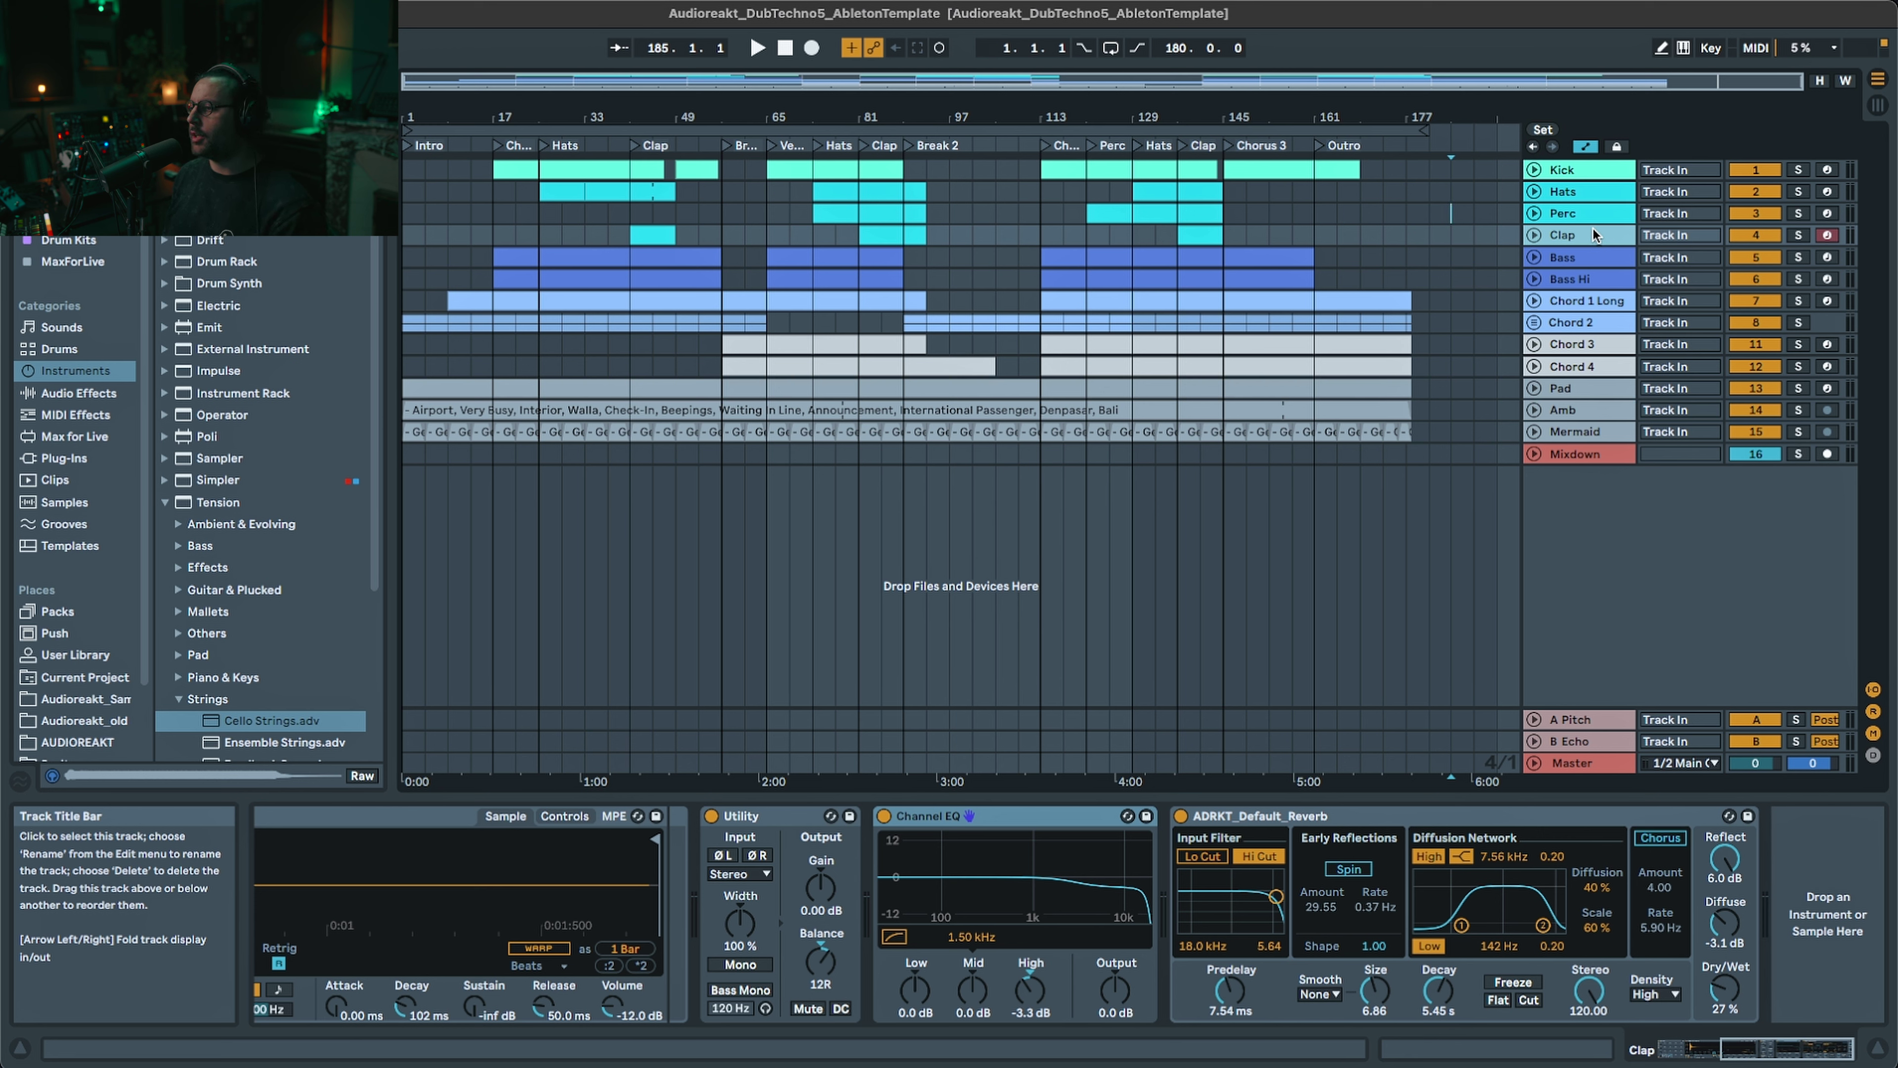
left_click(1010, 816)
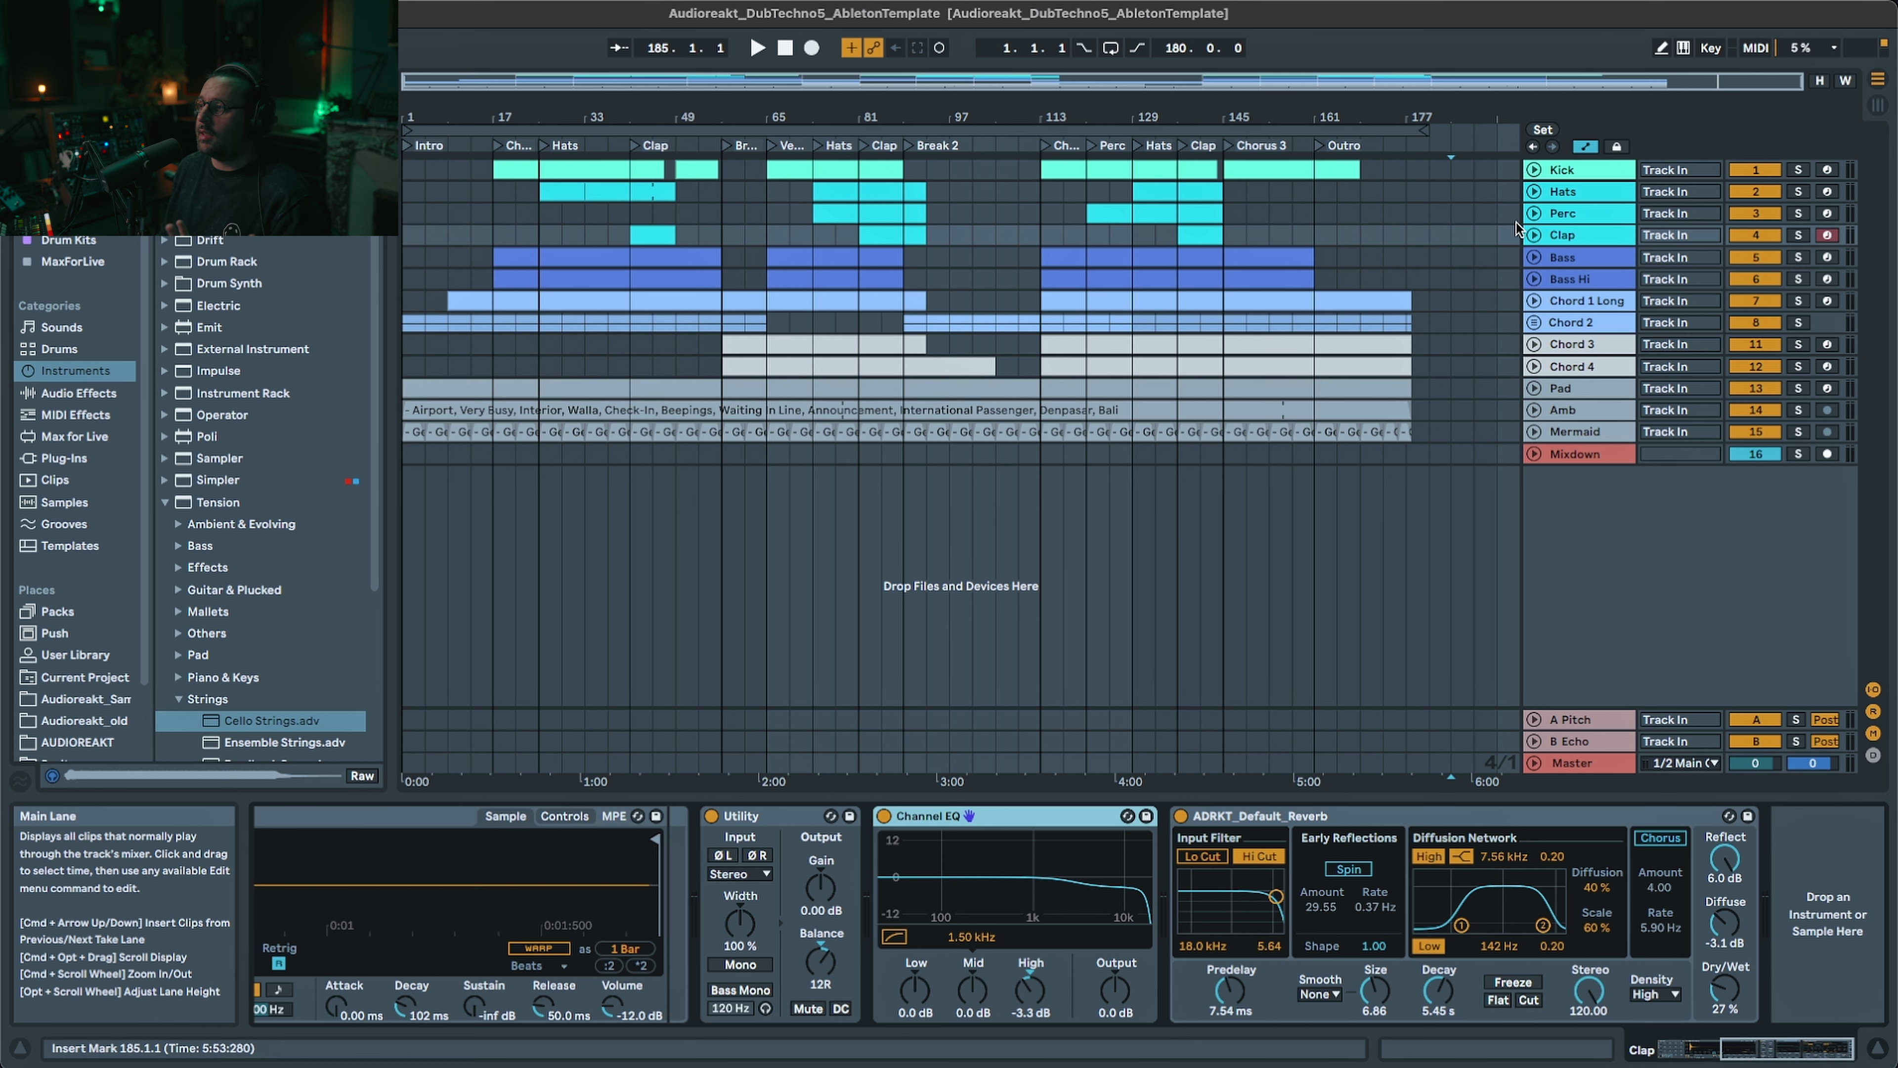
- Examine the three EQ Eight devices at the end of the Kick track's device chain
left_click(1578, 171)
left_click(1805, 1047)
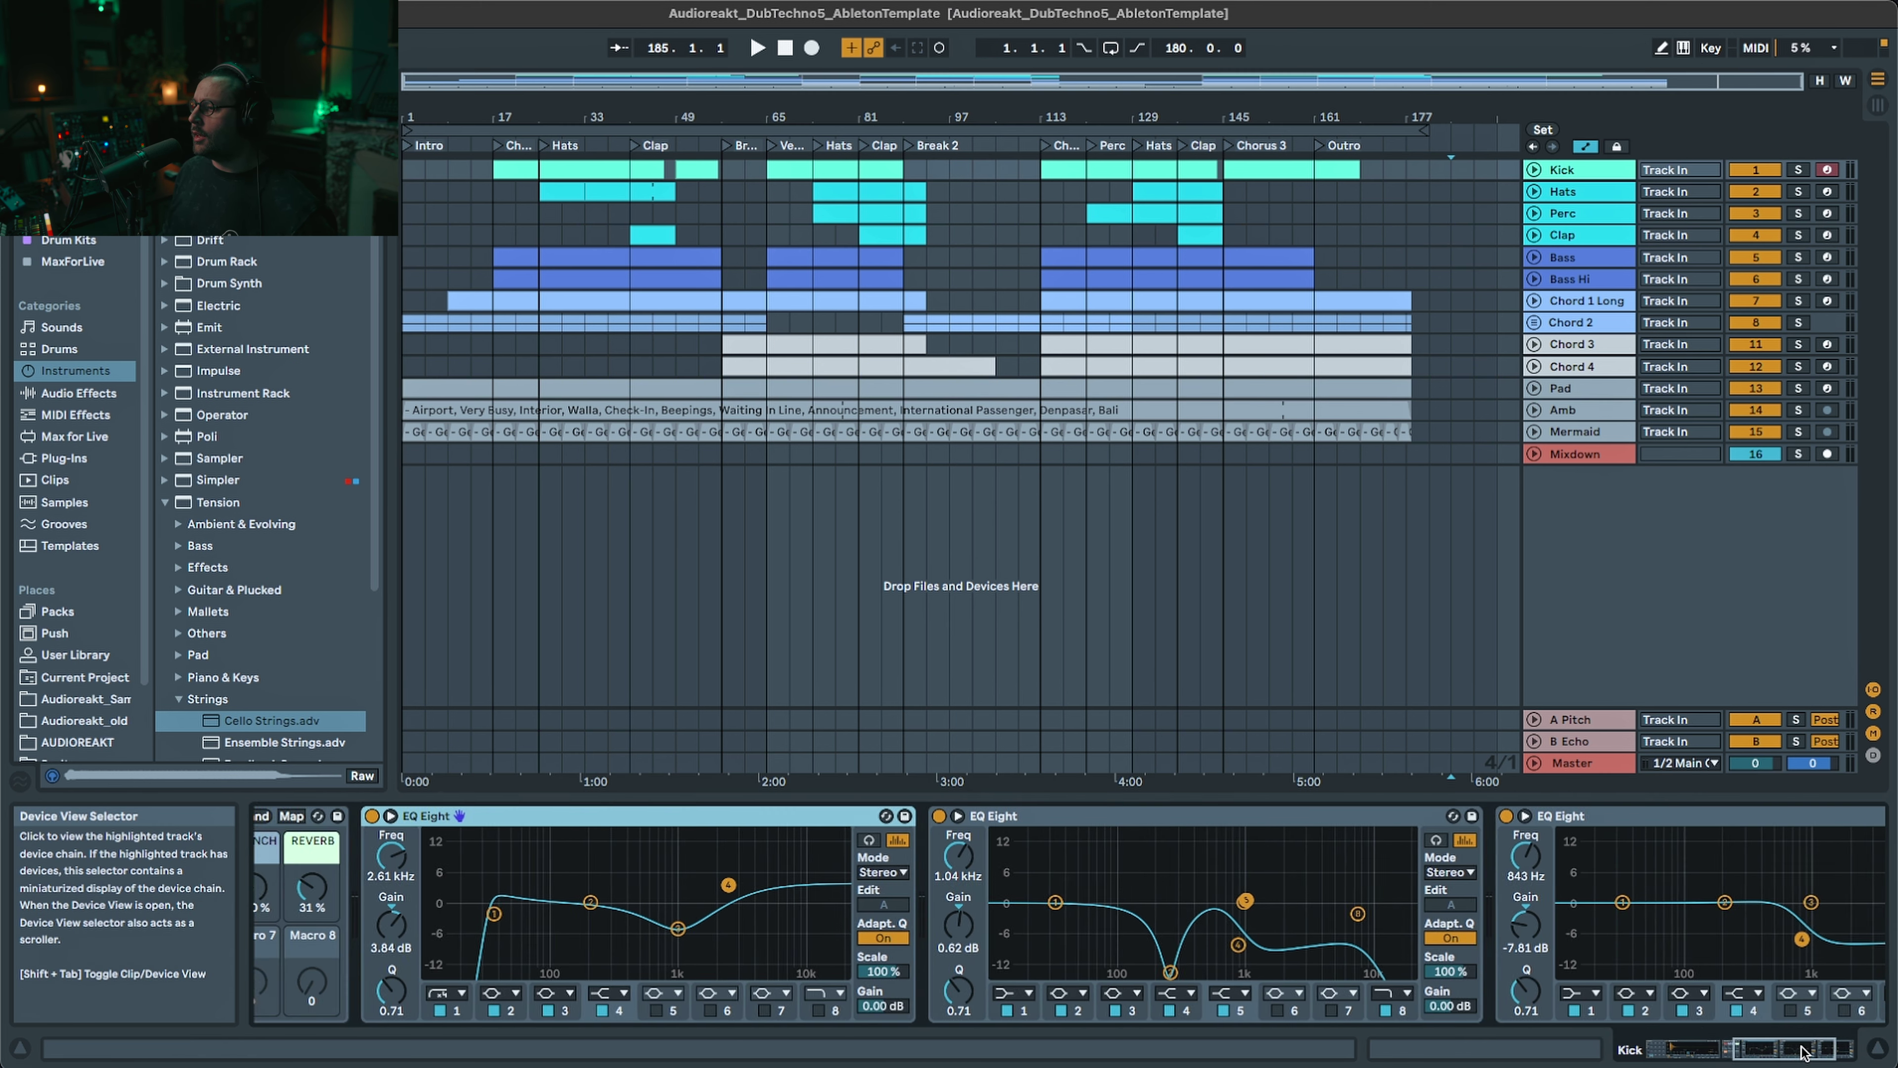
left_click_drag(1803, 1042, 1824, 1042)
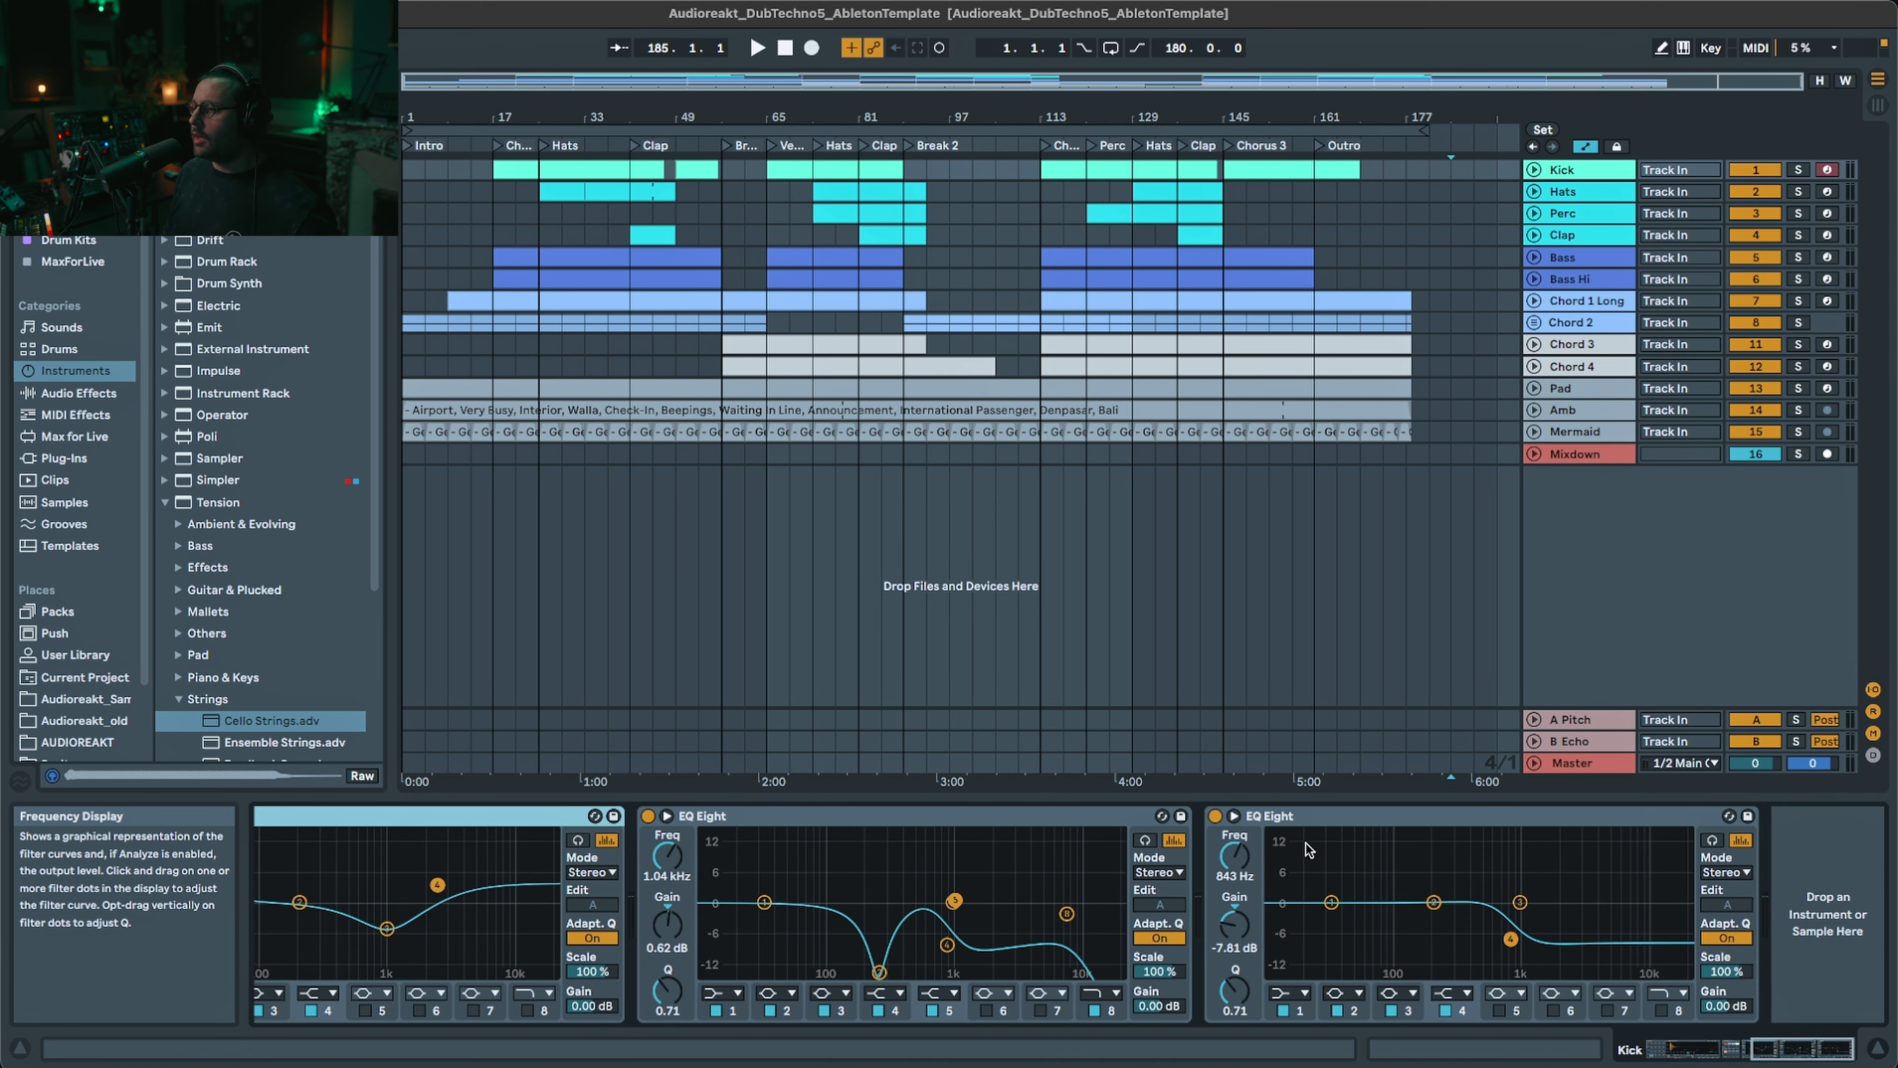
left_click(980, 825)
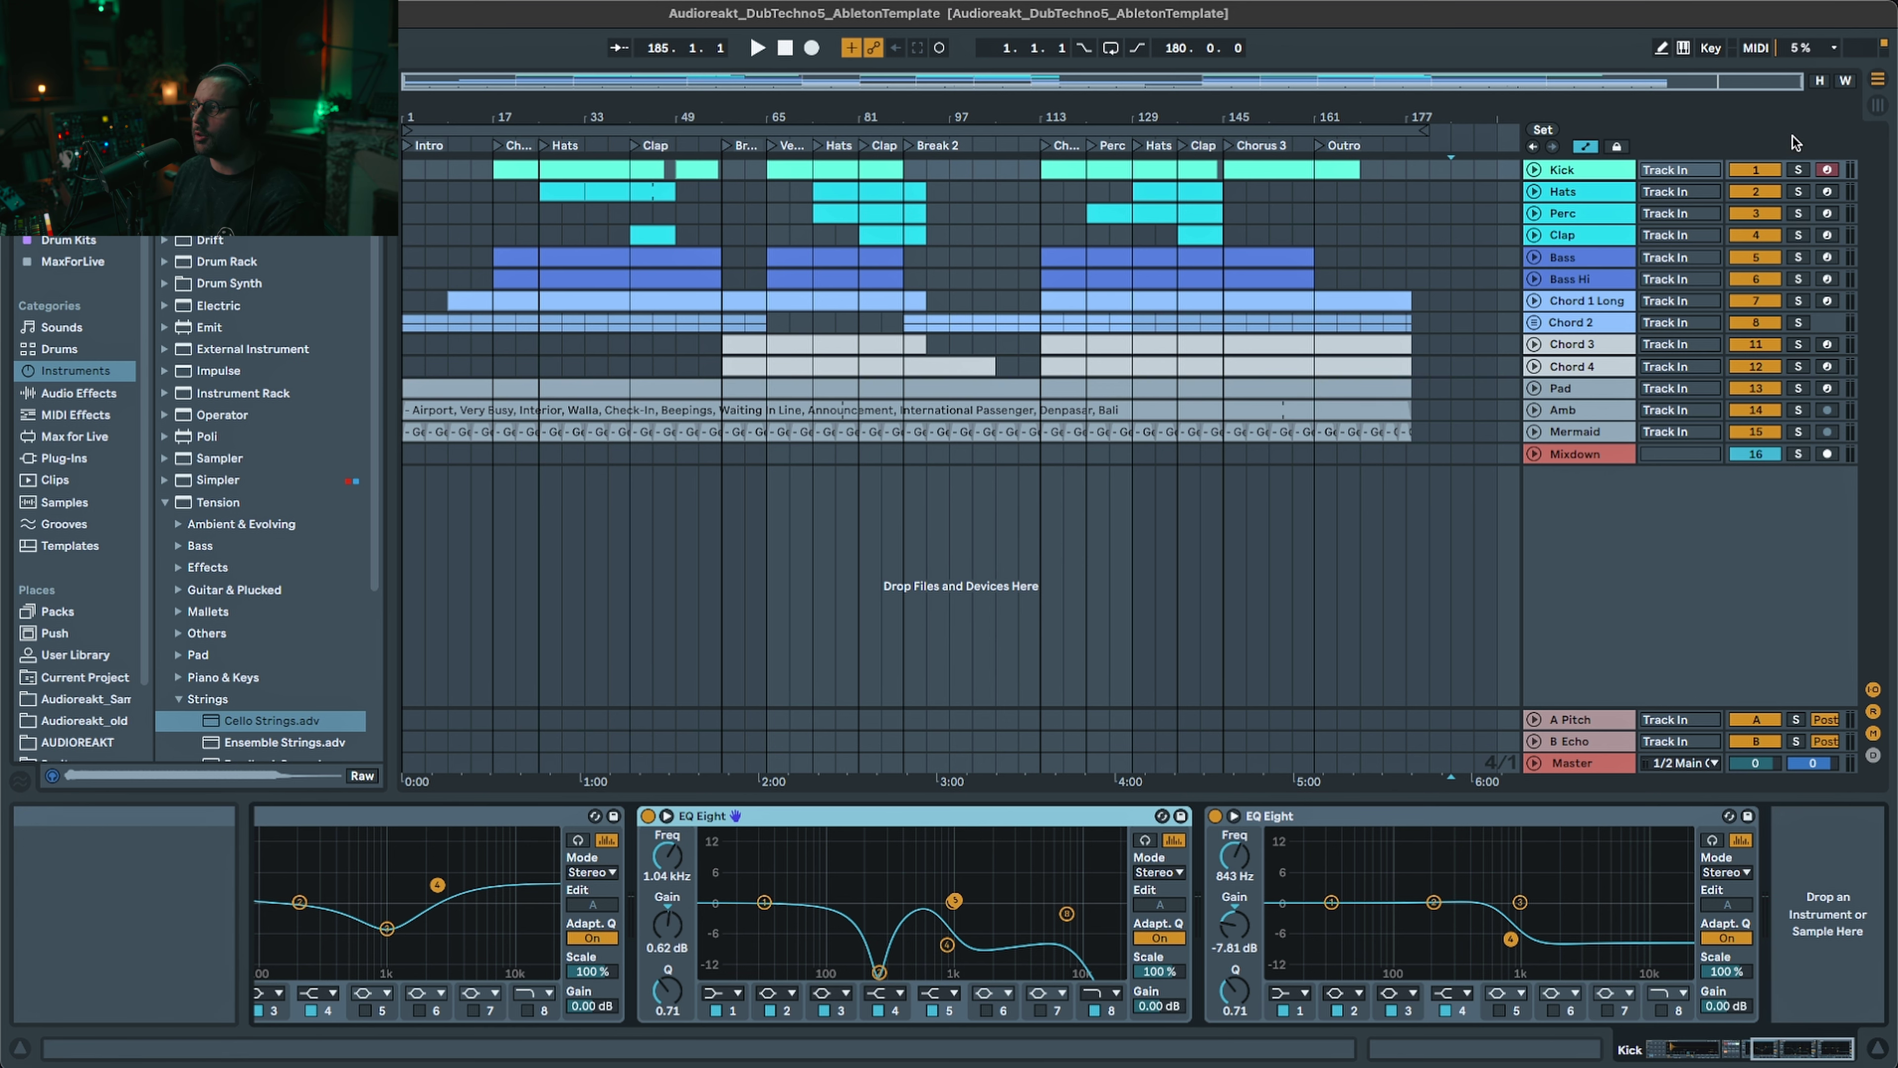
- Solo the Kick and play it from bar 17 with the first two EQ Eights deactivated, and reactivate both
left_click(1799, 170)
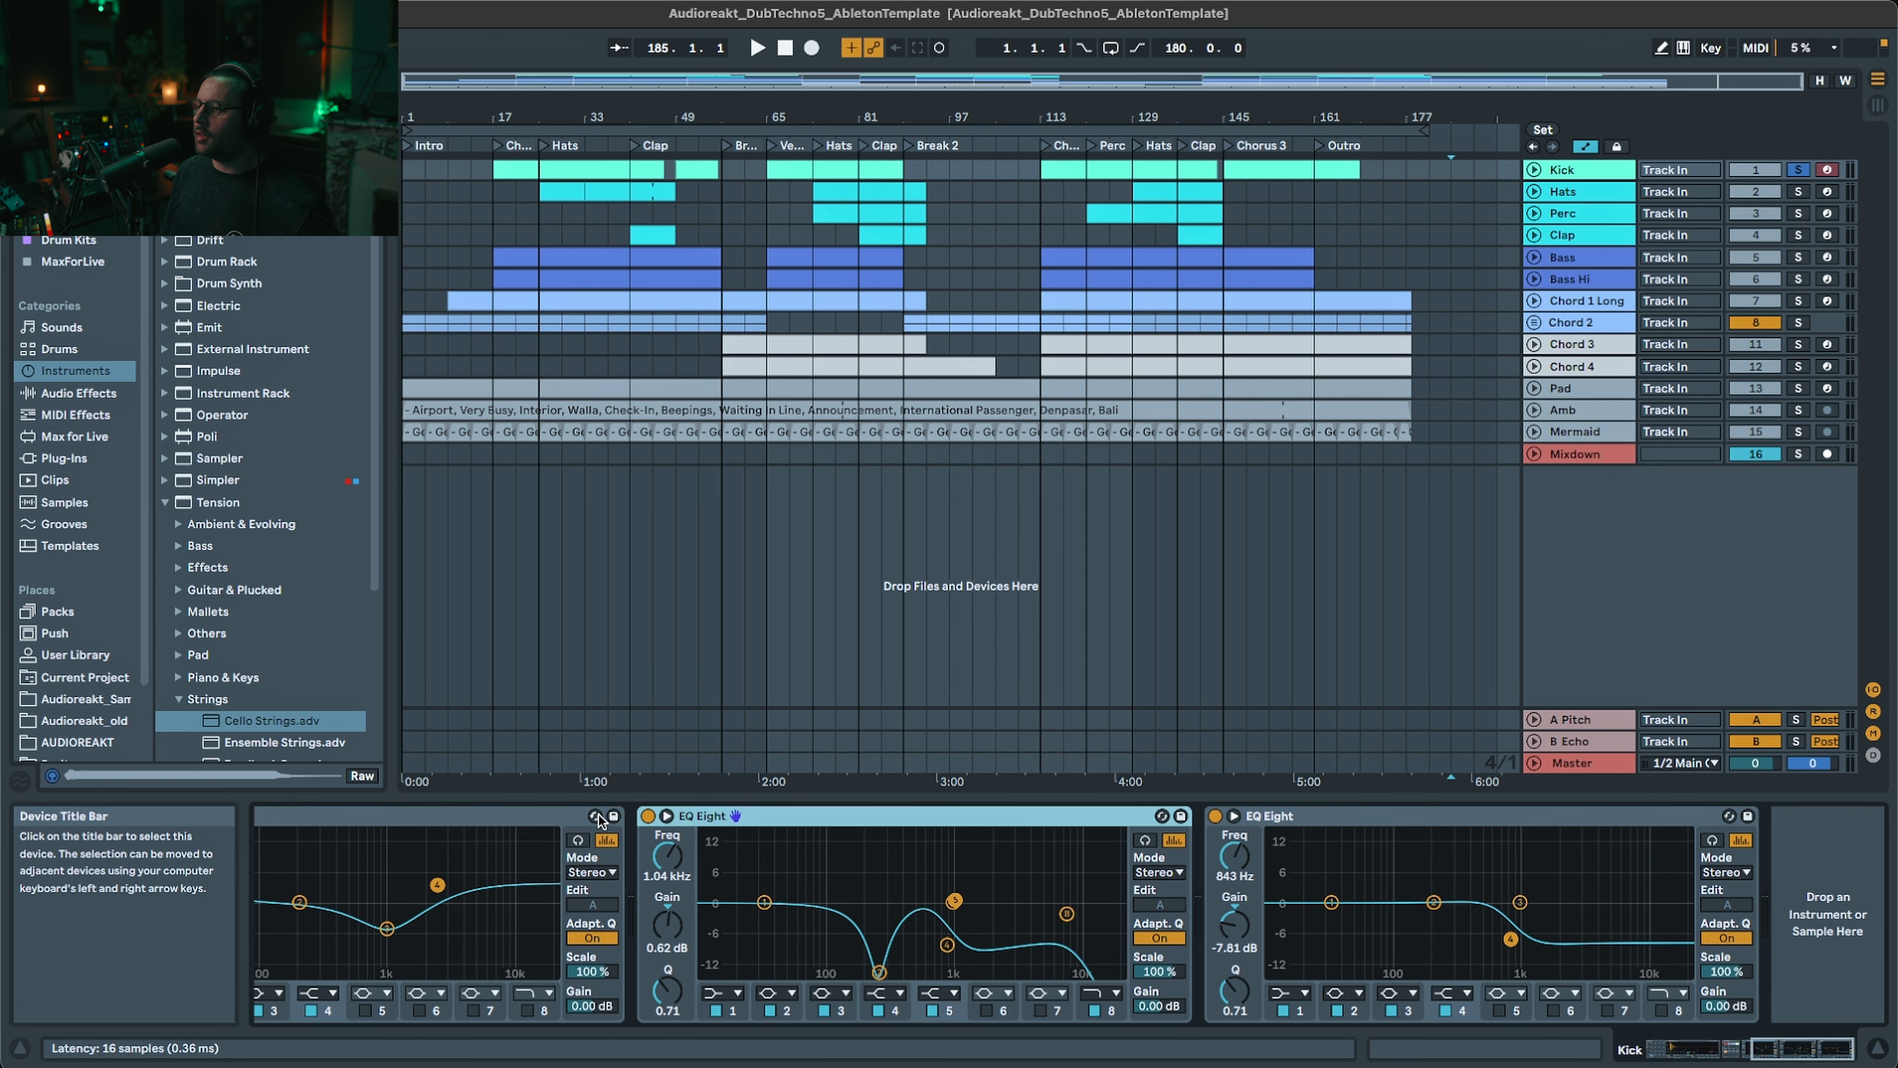
left_click(525, 817)
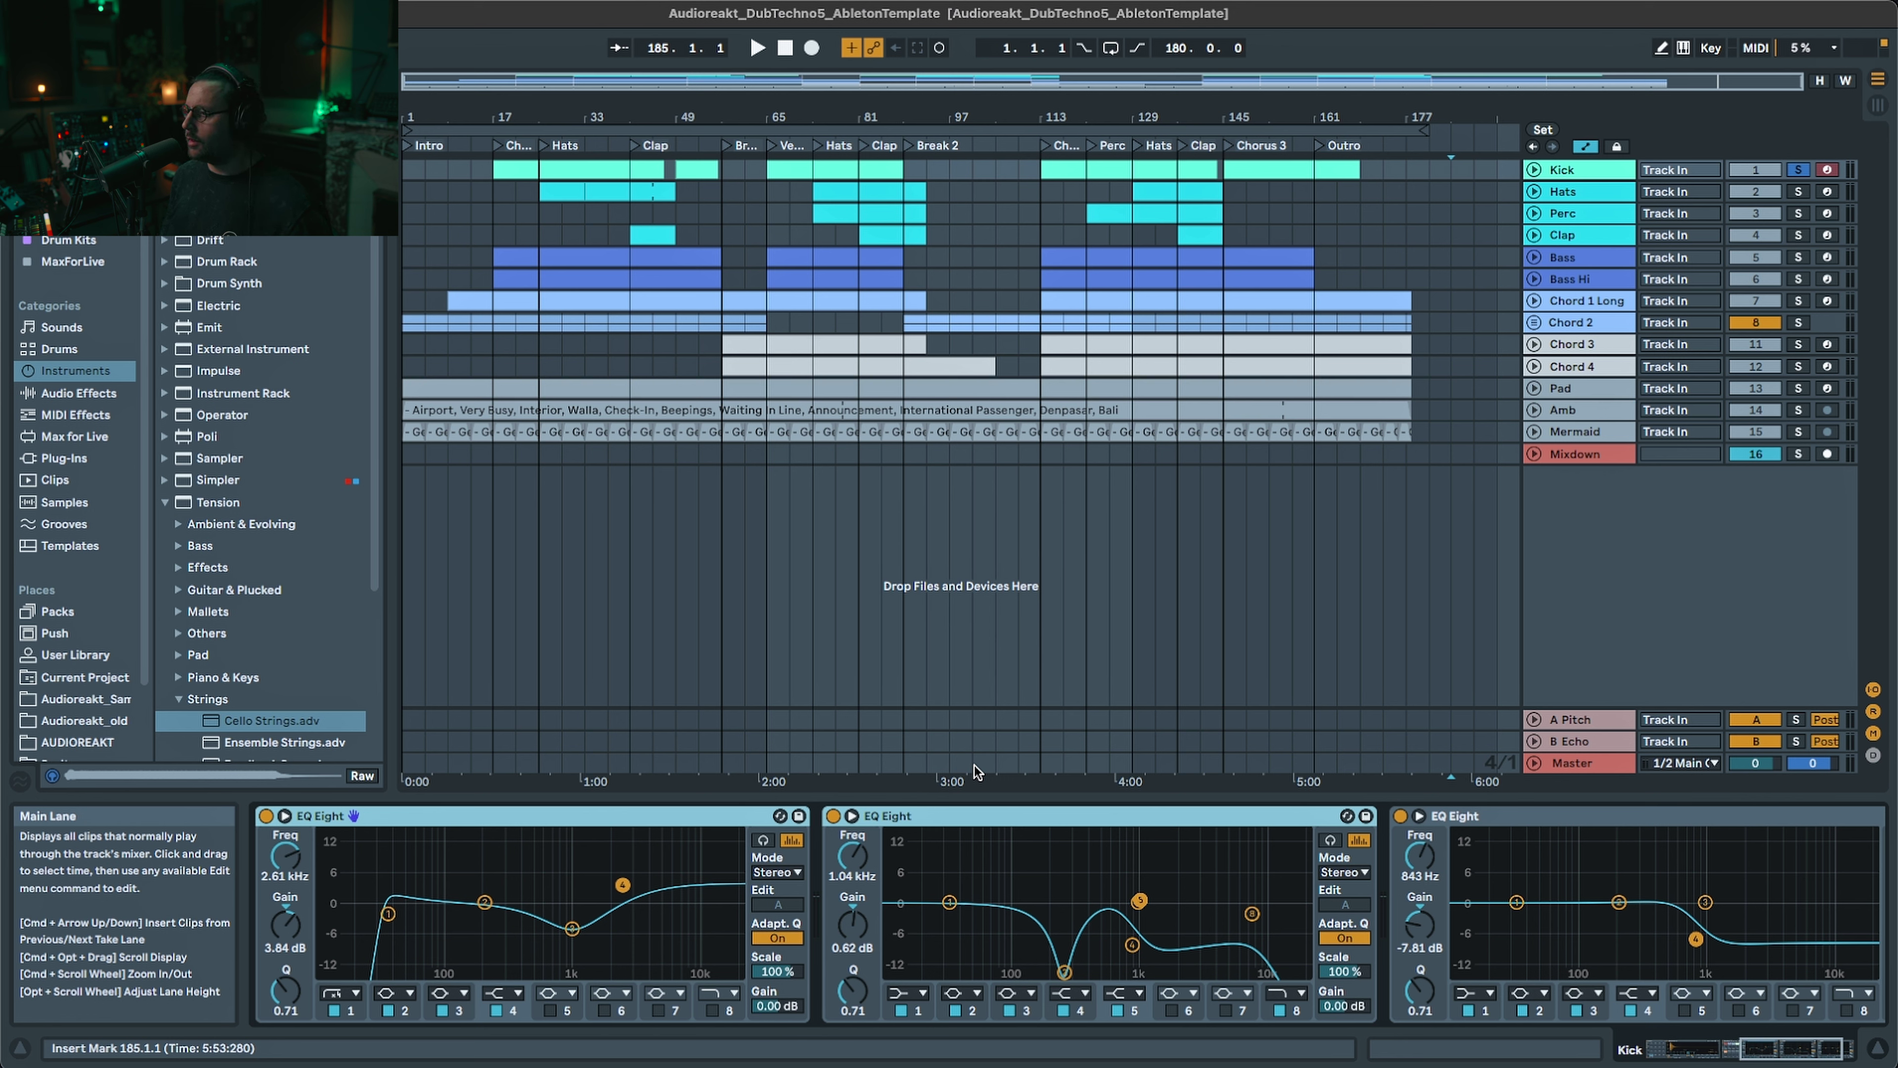
key("space")
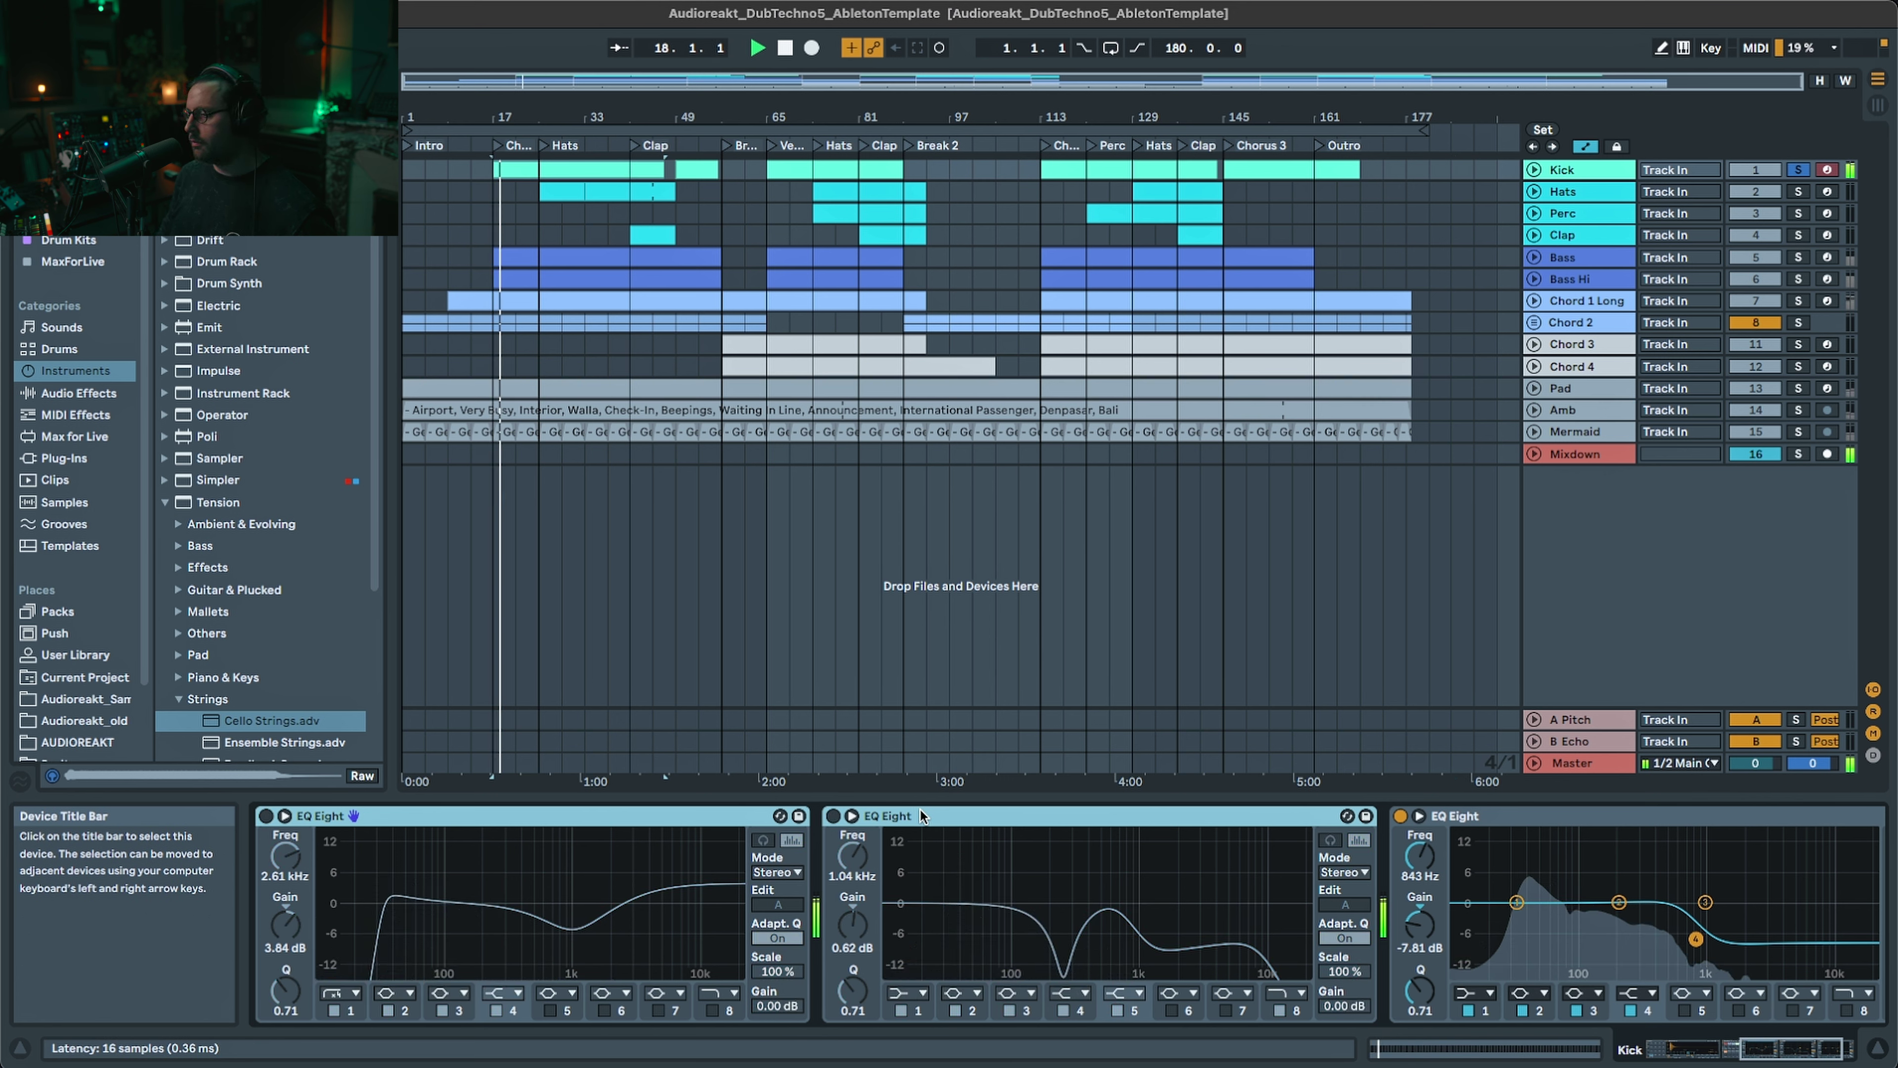
key("0")
key("space")
- Play the soloed Kick with its last EQ Eight deactivated and reactivated, and examine that device's high shelf
left_click(1503, 819)
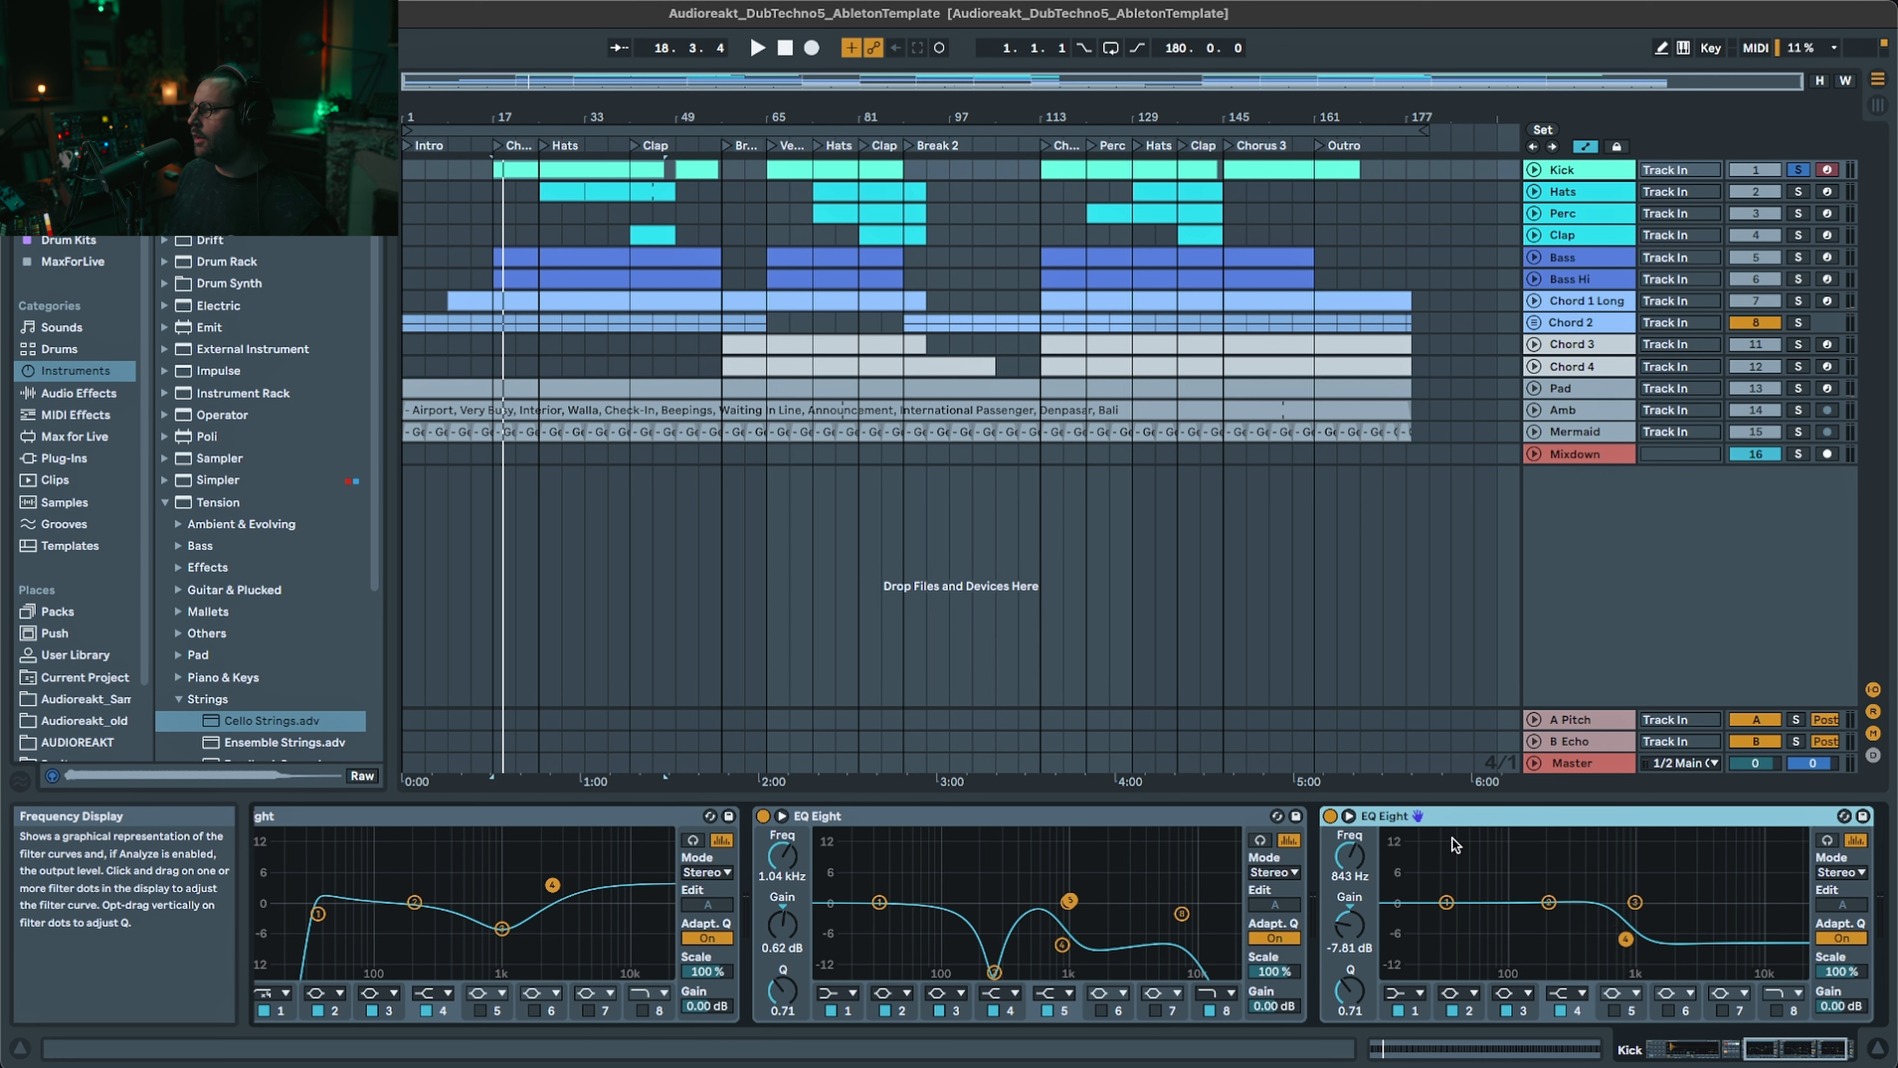
key("space")
left_click(1331, 816)
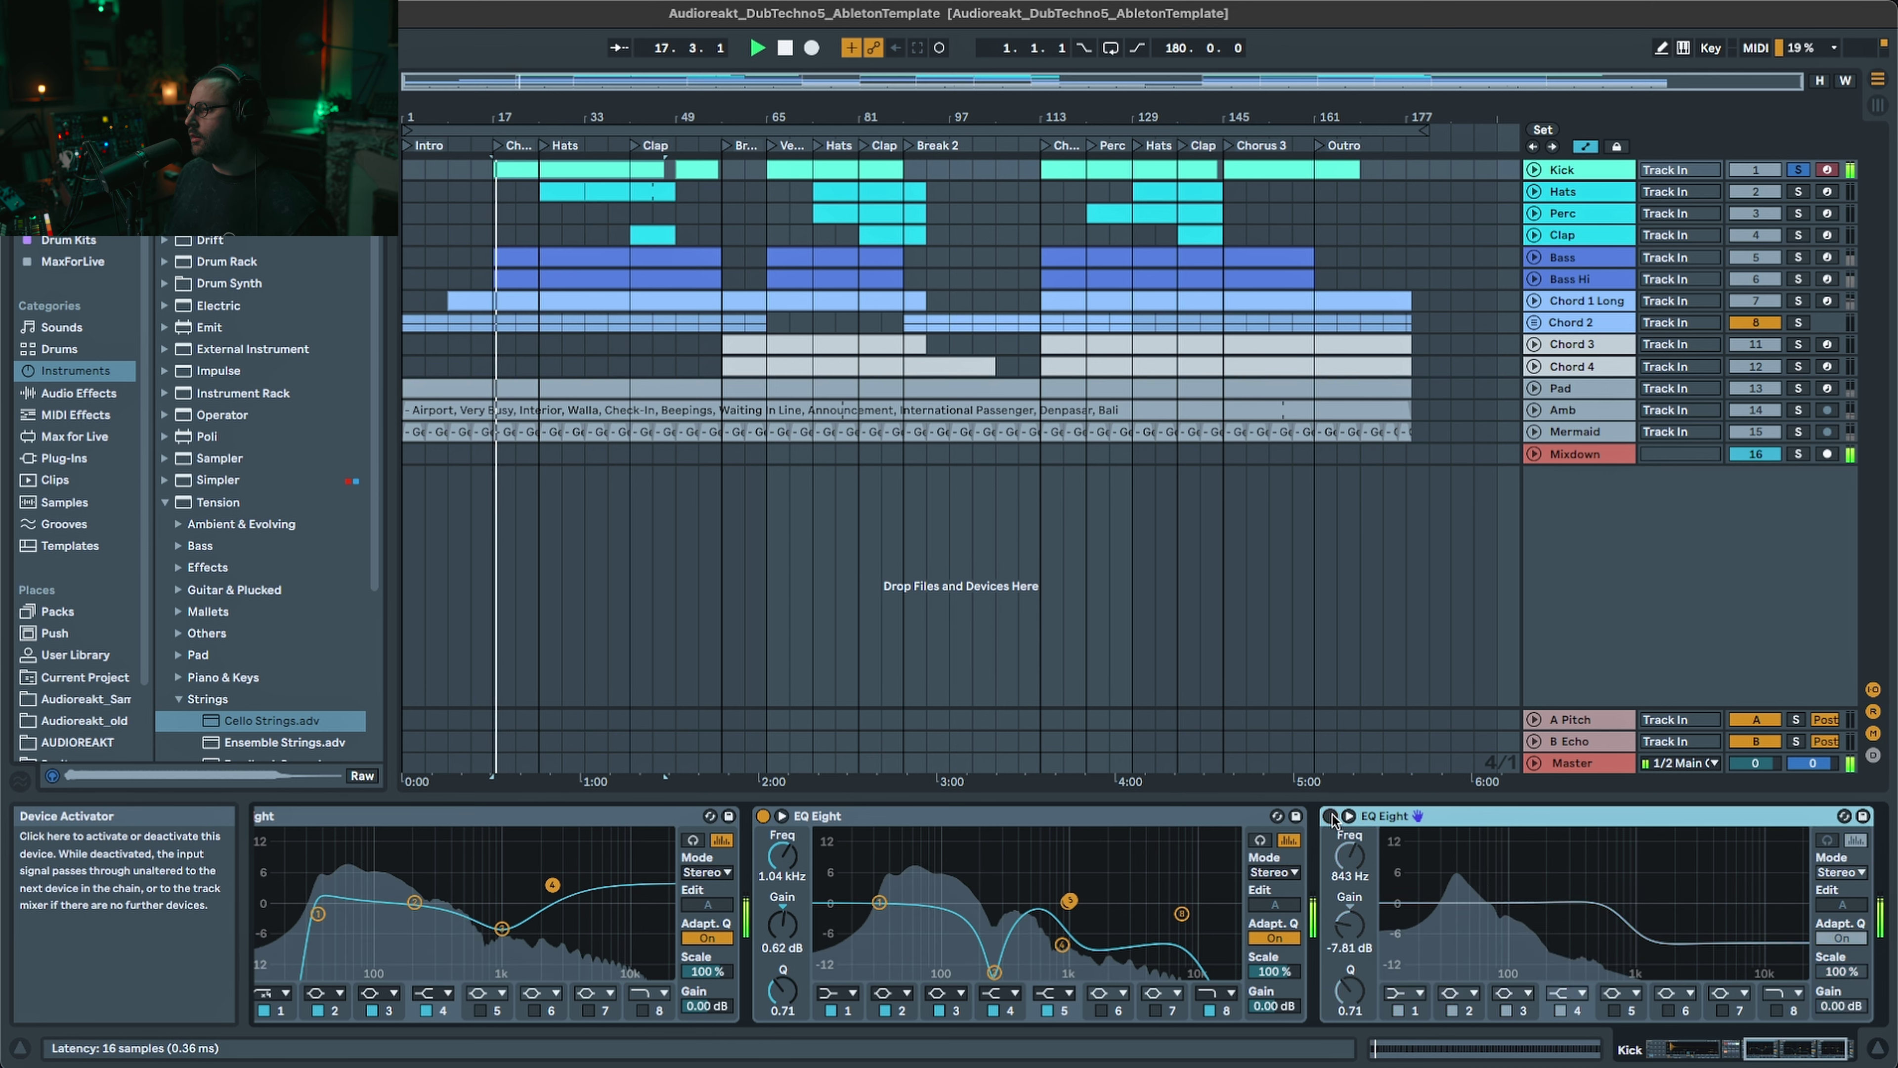
left_click(1332, 816)
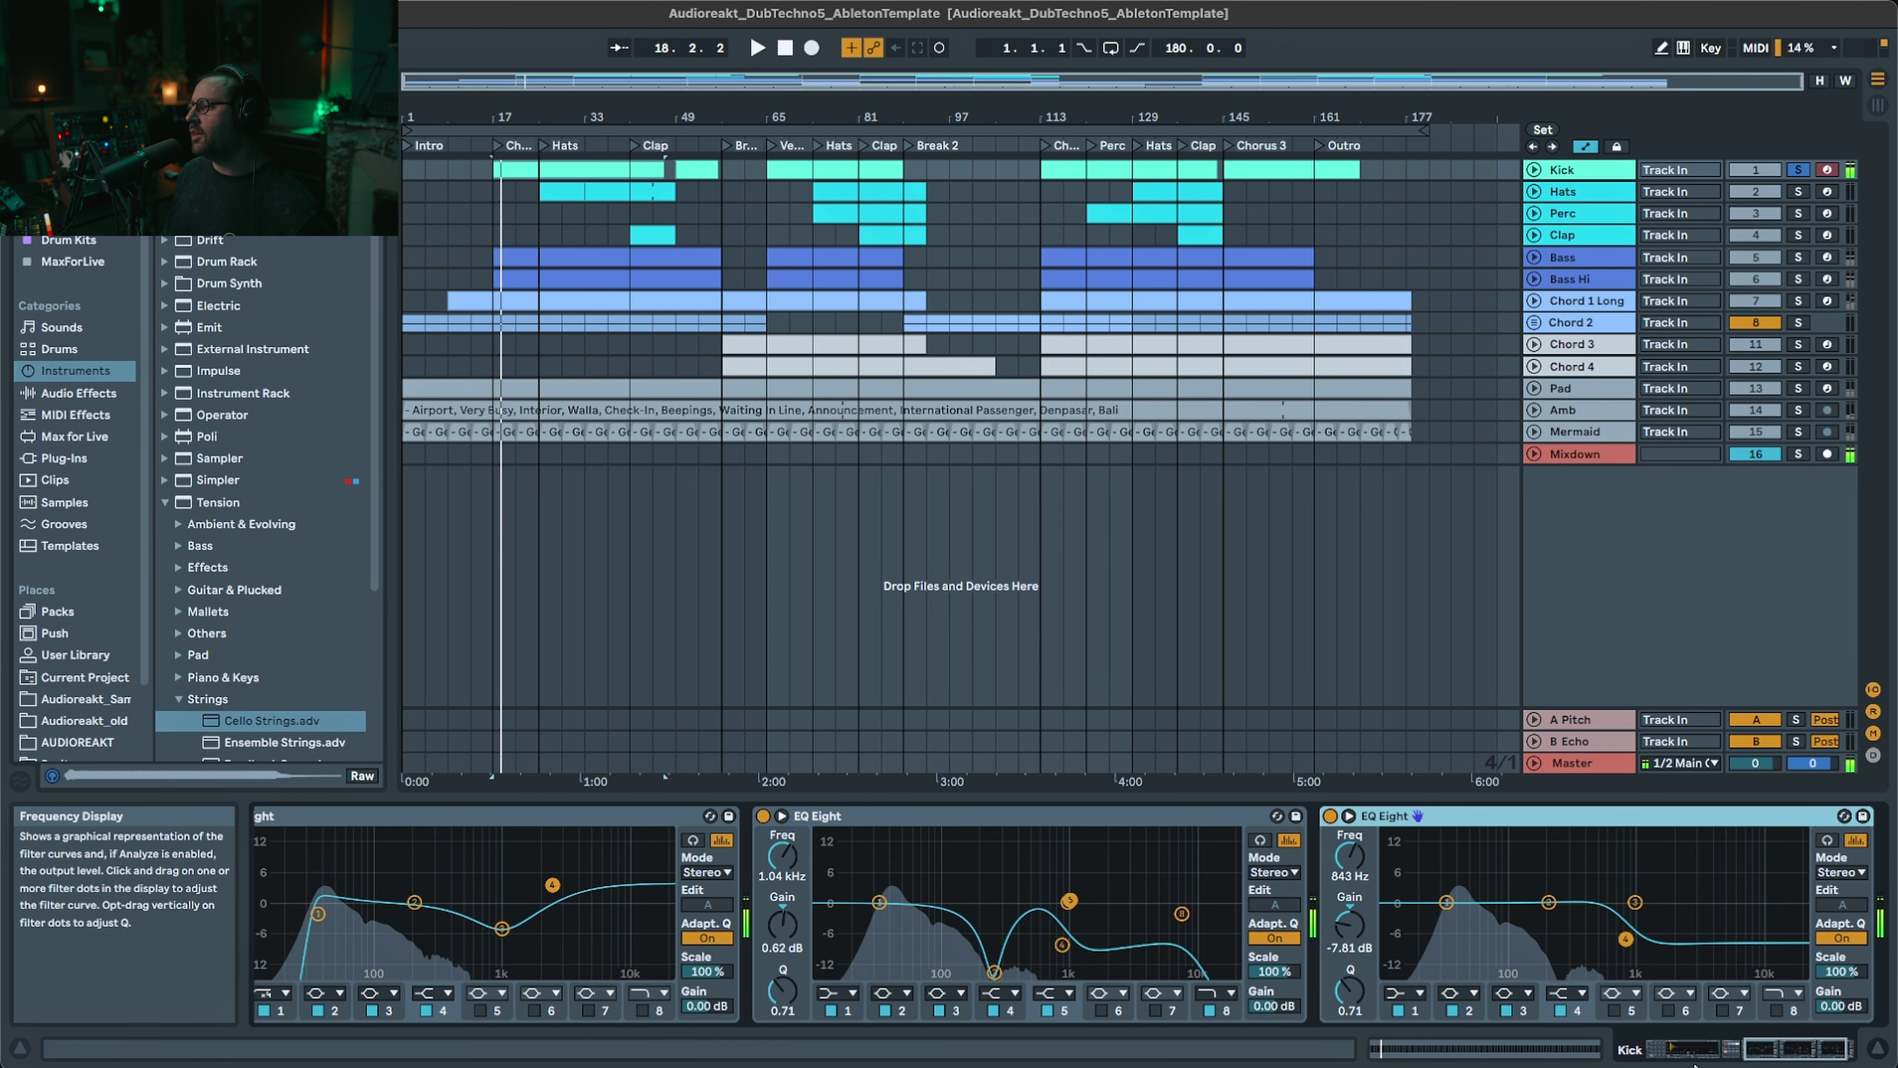
left_click_drag(1775, 1052, 1788, 1052)
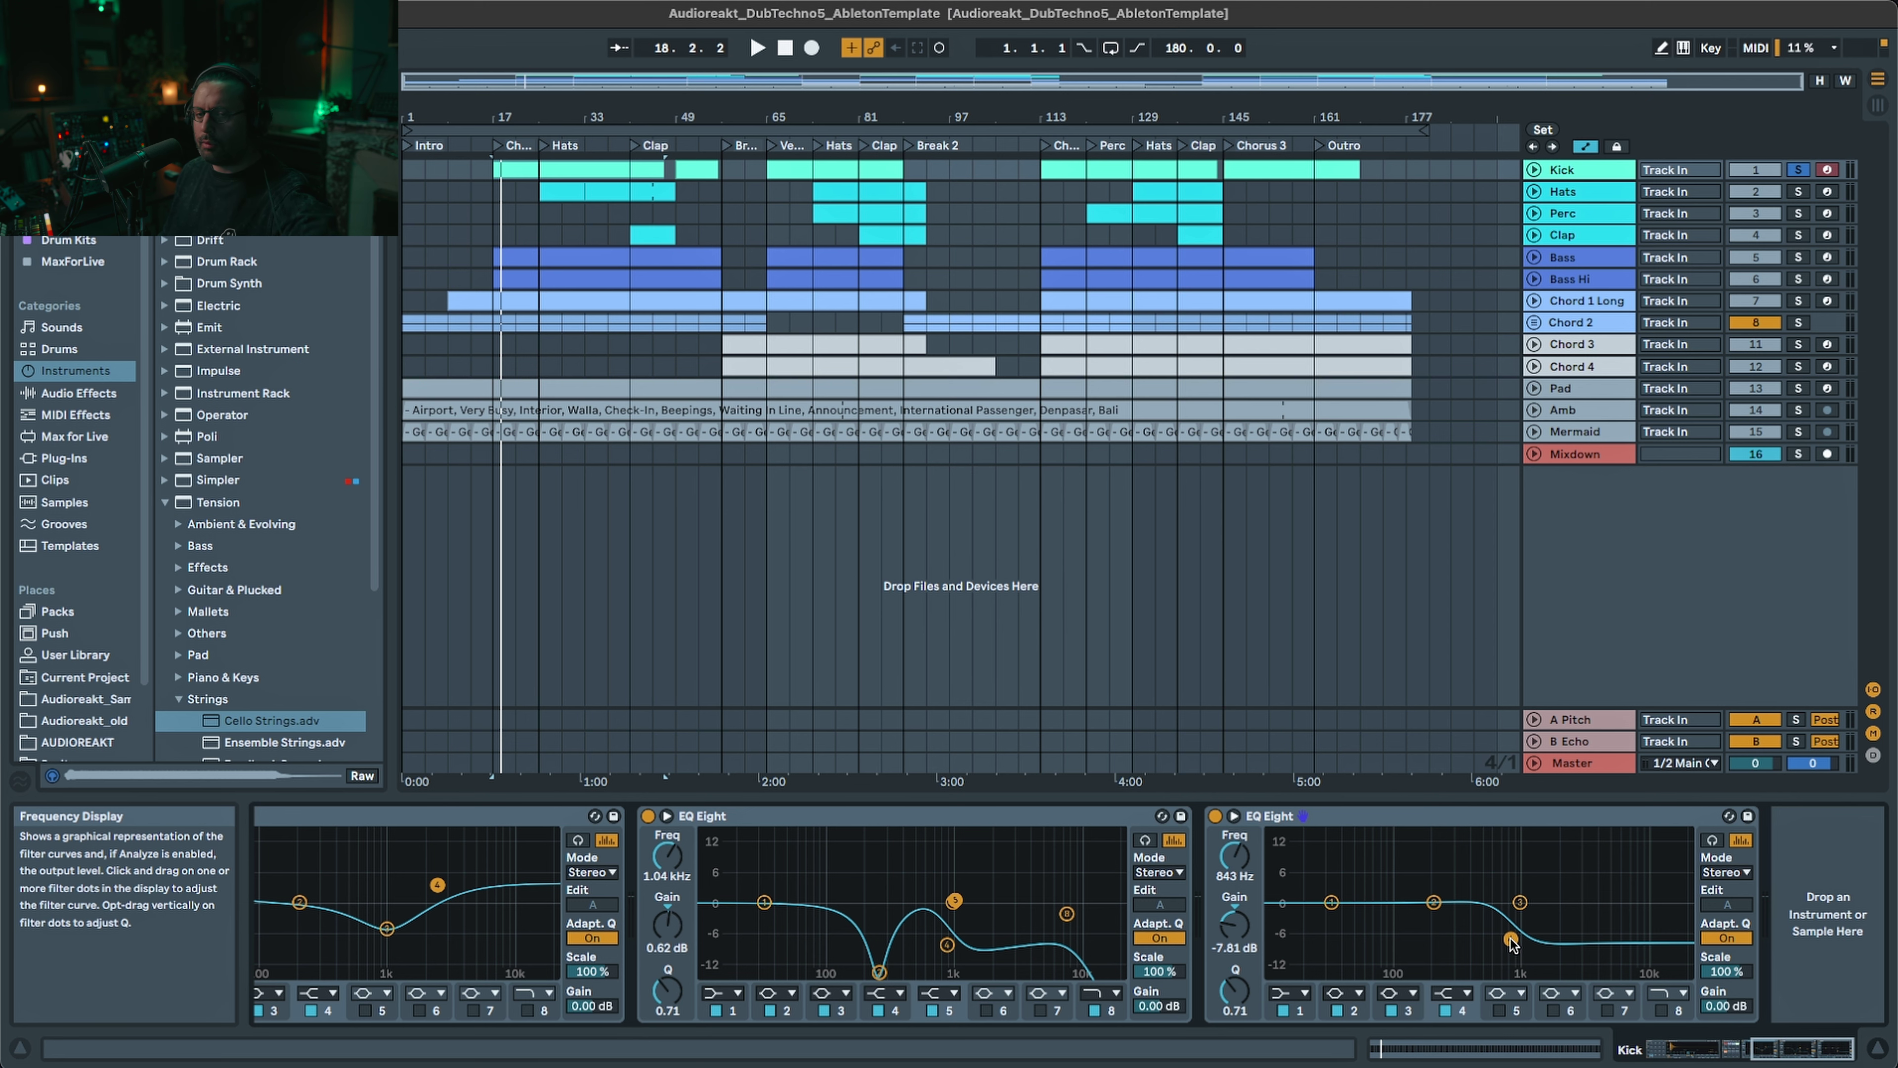
- Examine the closed hat's EQ Eight in the Hats rack, and play the soloed open hat with its EQ Eight in view
left_click(1576, 193)
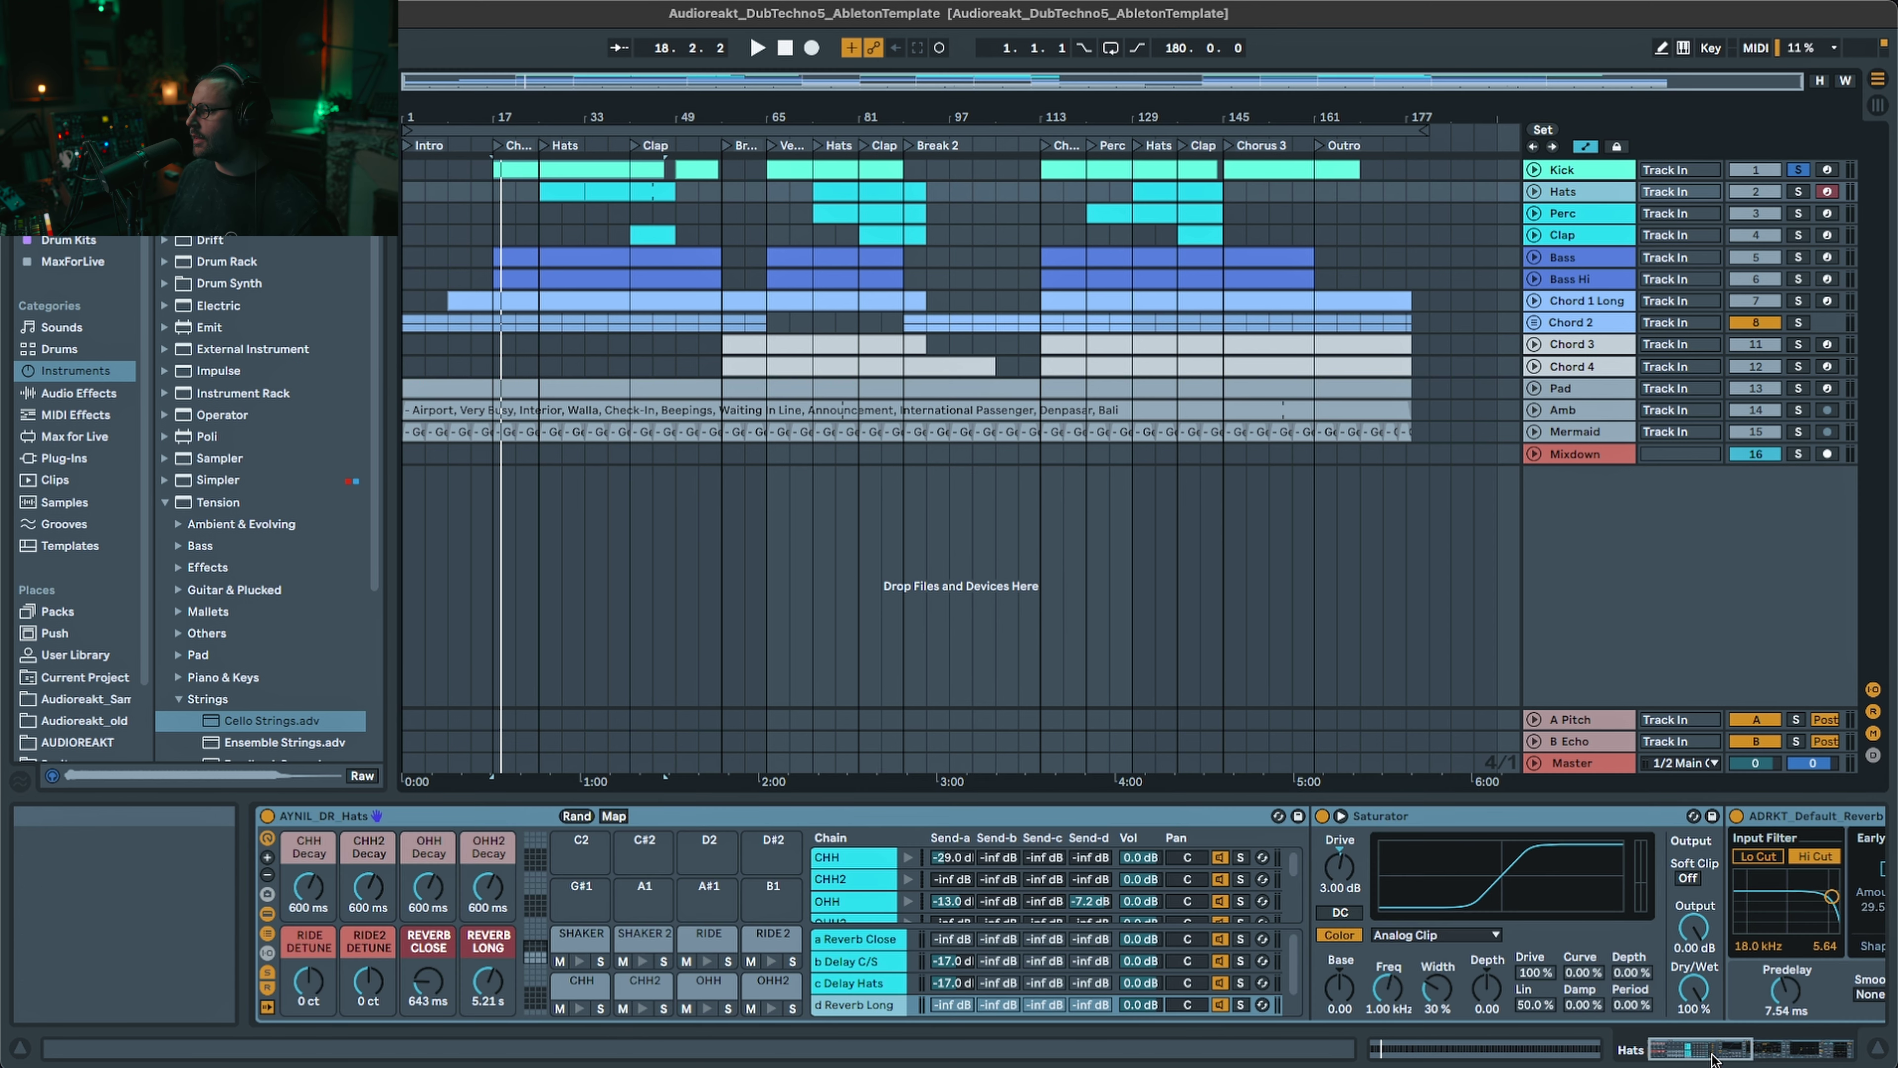
left_click_drag(1712, 1055, 1793, 1048)
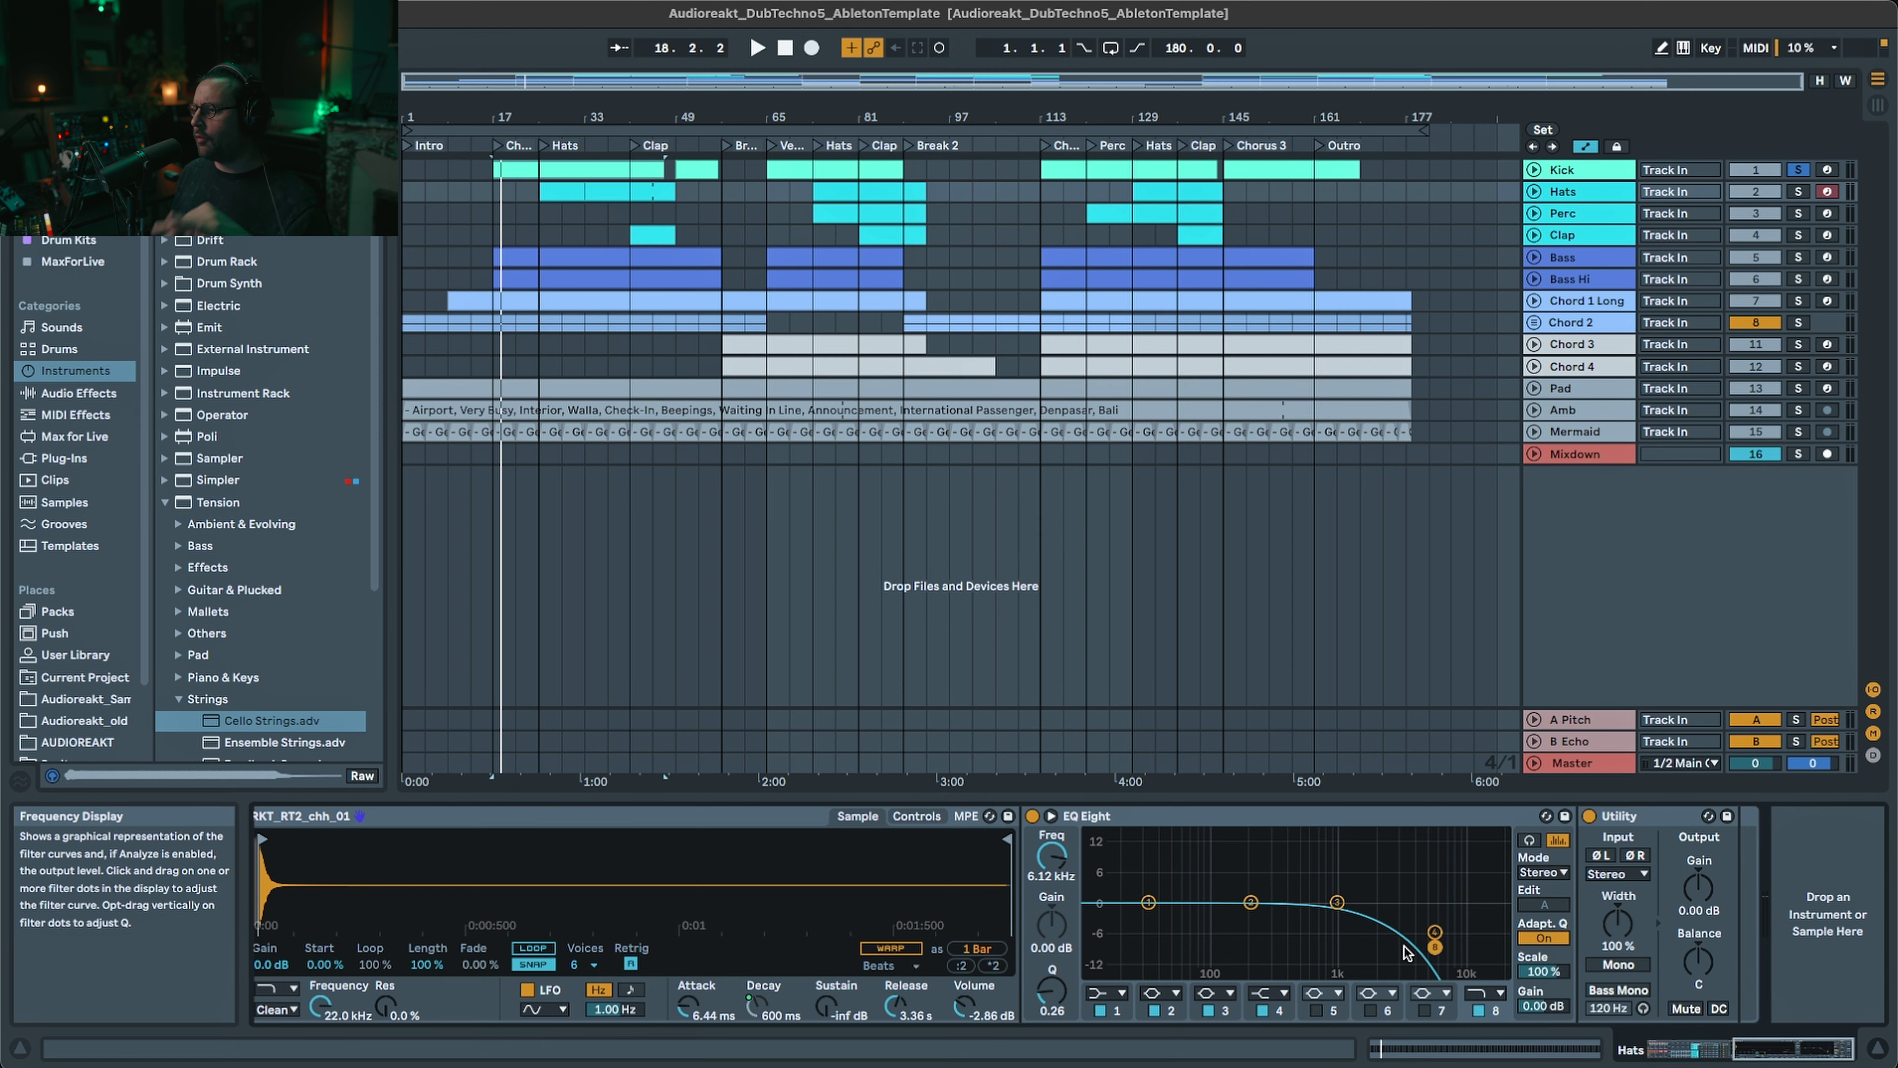
left_click_drag(1774, 1050, 1714, 1050)
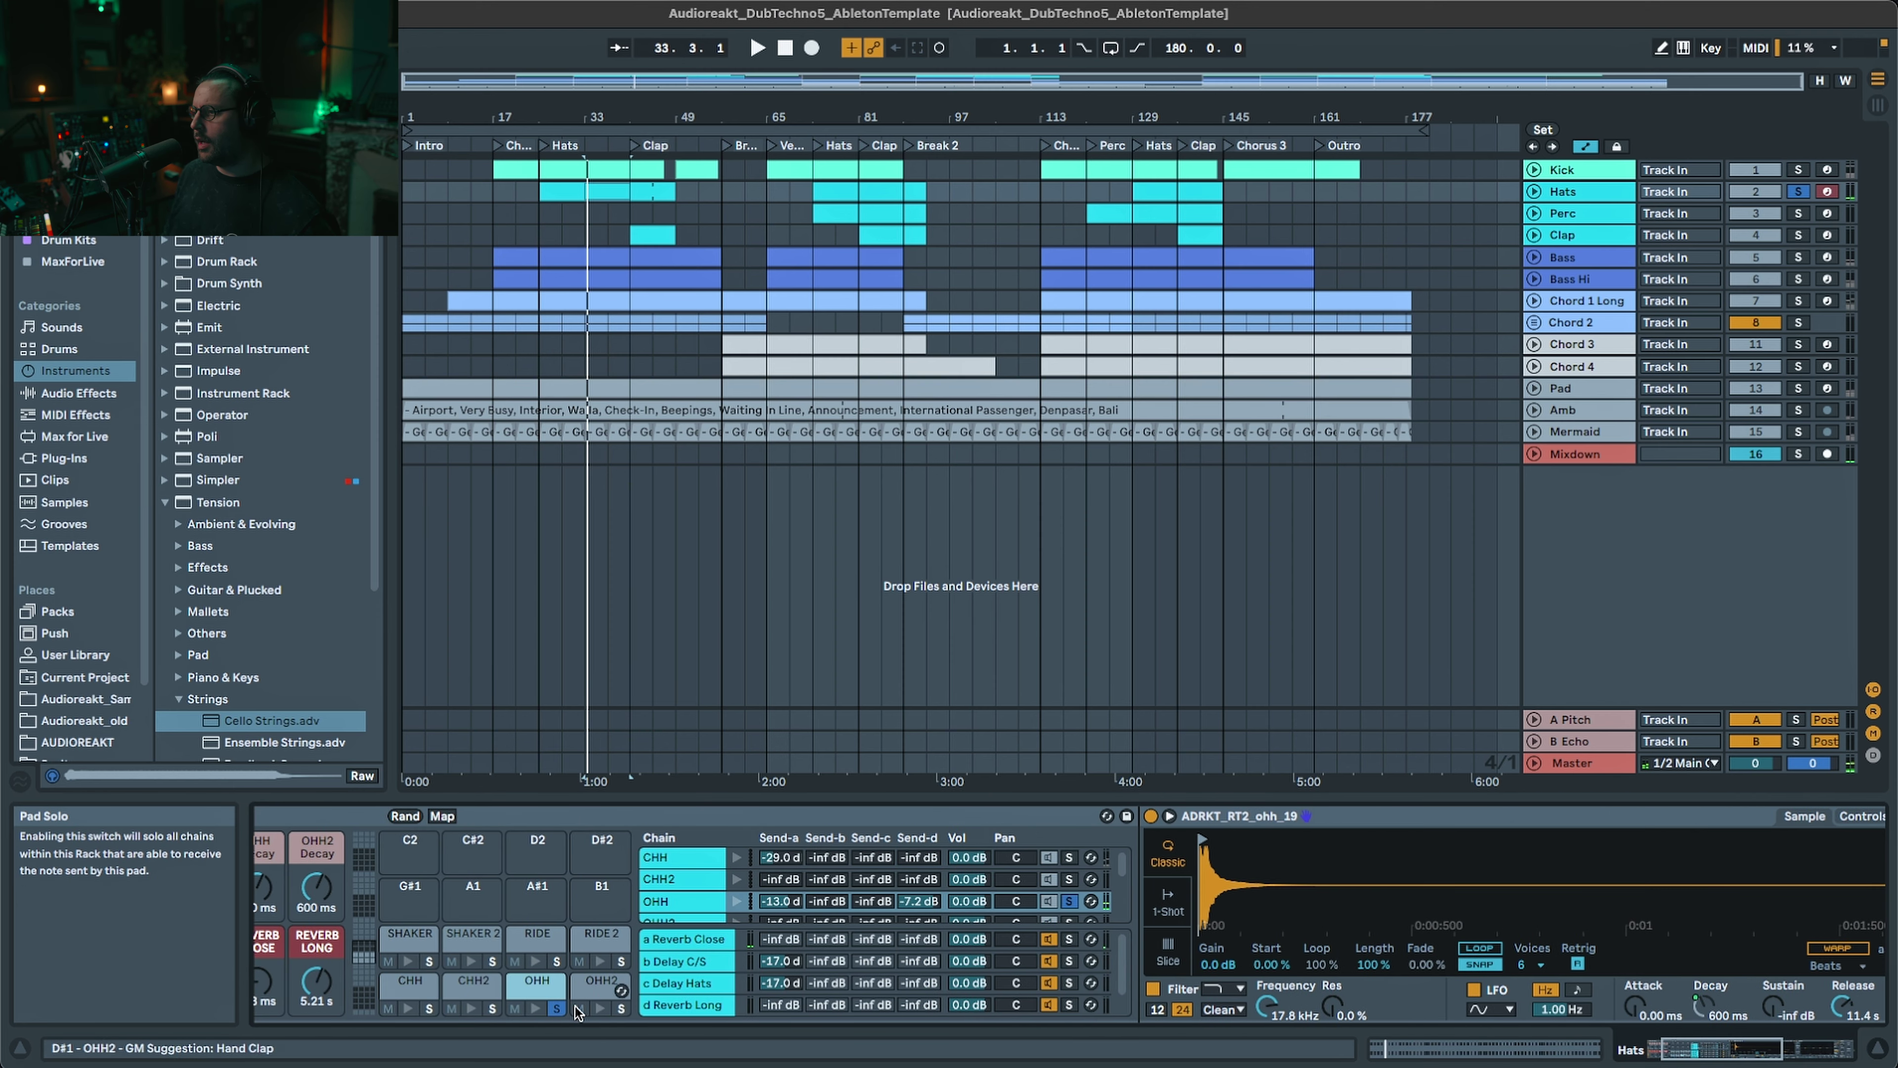
key("space")
mouse_move(1730, 1051)
left_mouse_down()
mouse_move(1807, 1054)
mouse_move(1719, 1050)
left_mouse_up()
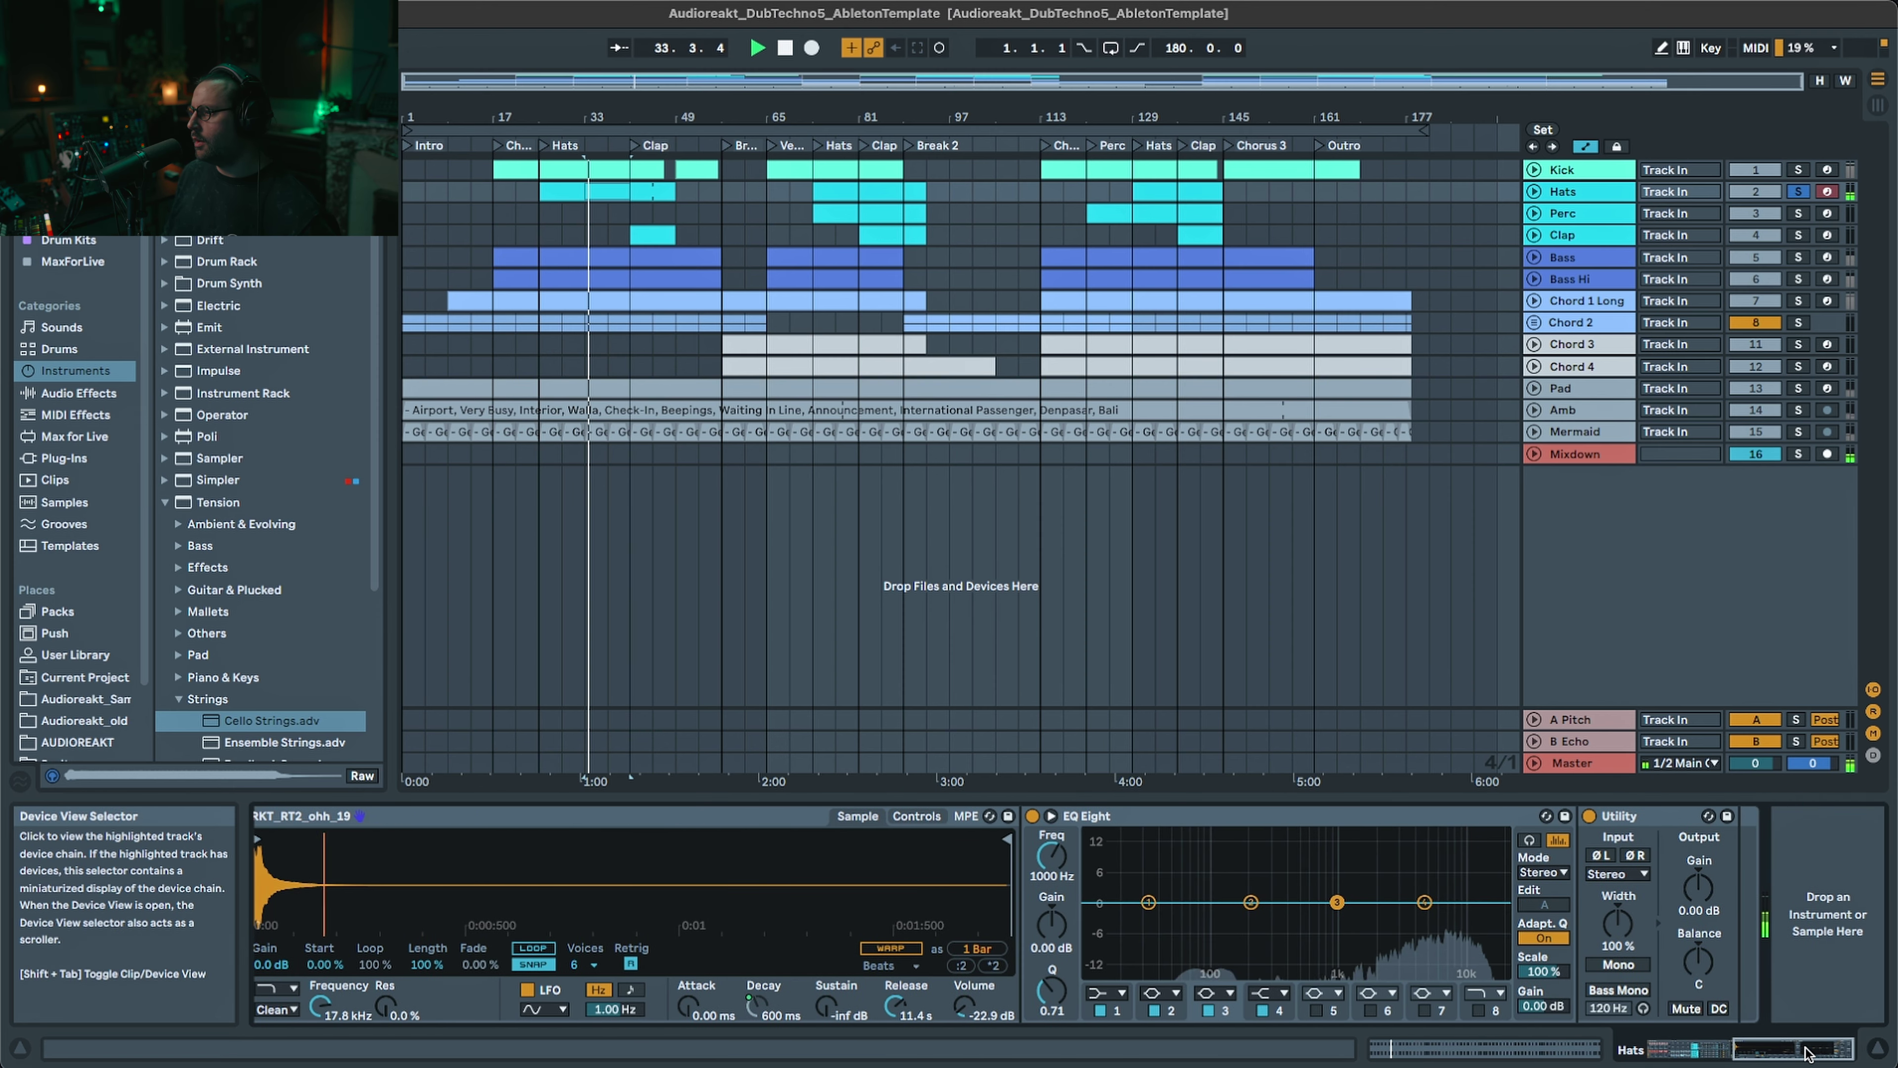
- Stop playback and examine the open hat's sample, EQ Eight and Utility in the Hats rack
key("space")
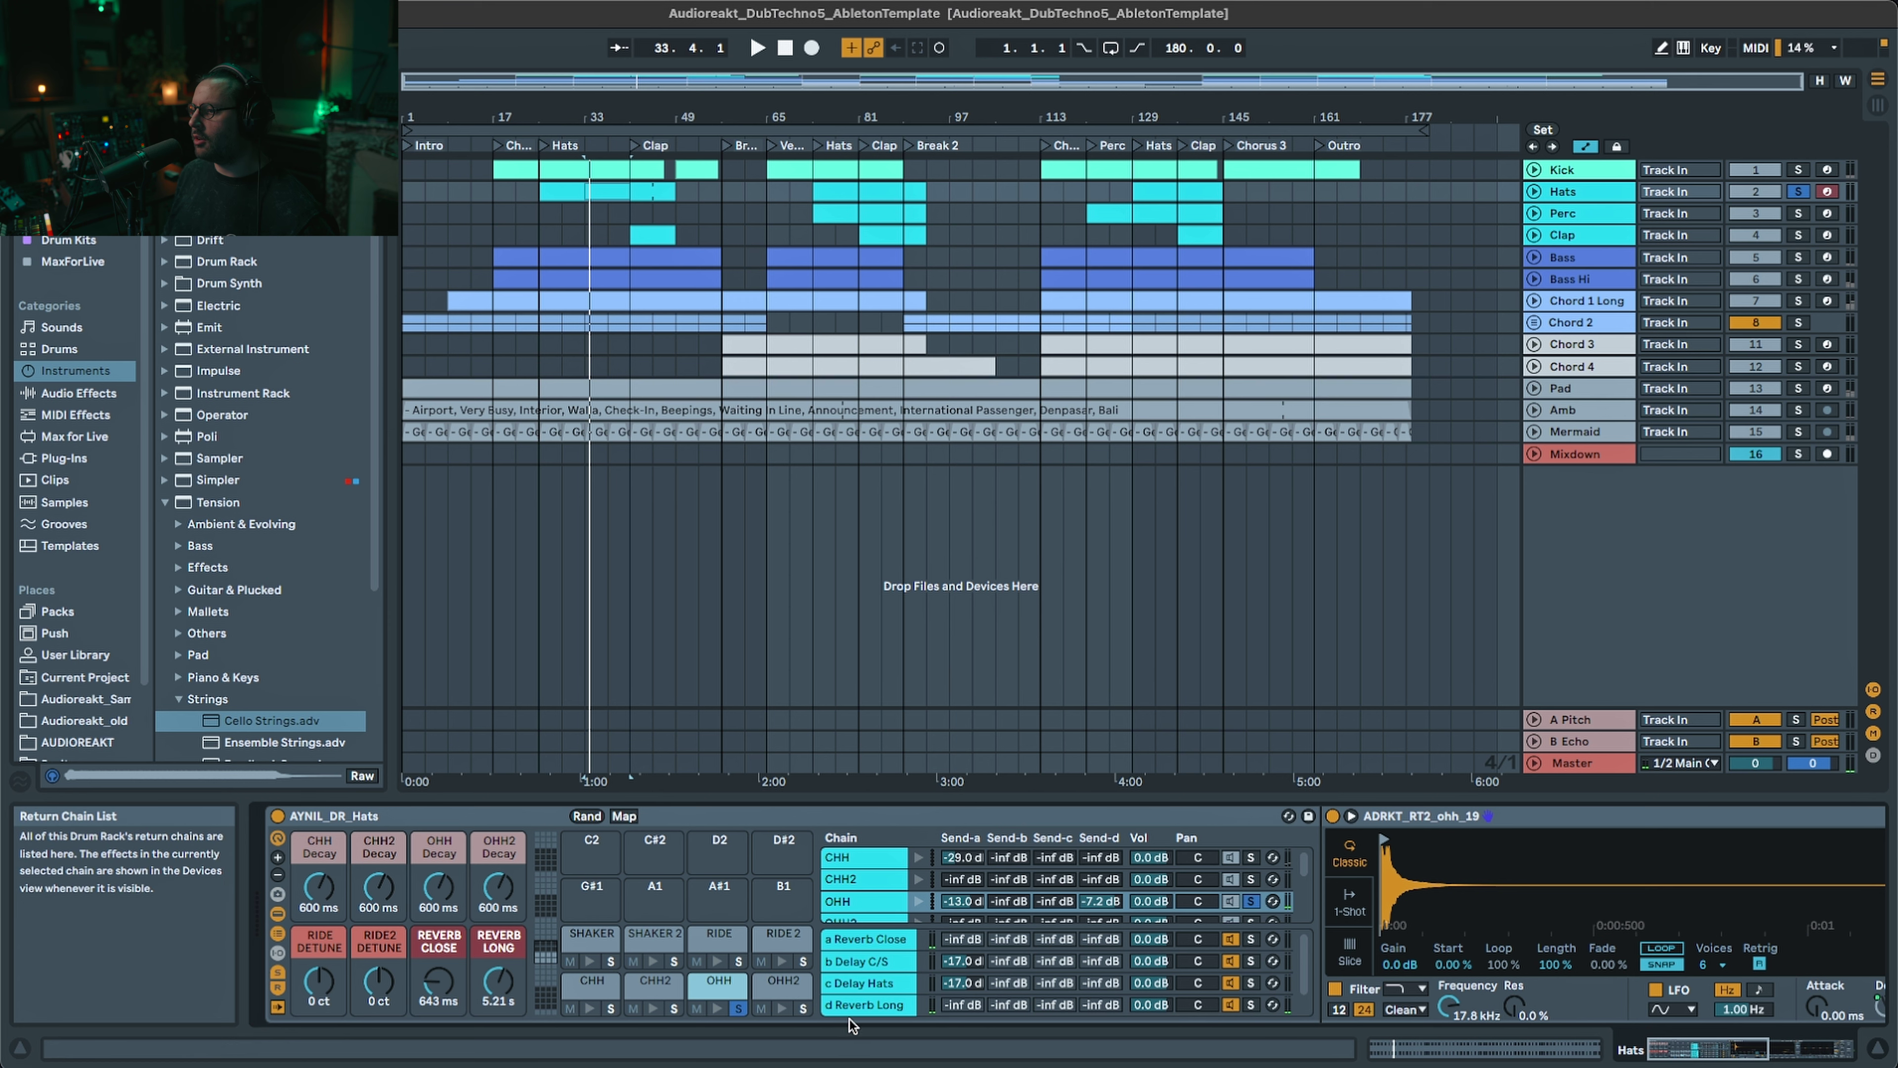
scroll(774, 1009, "right", 10)
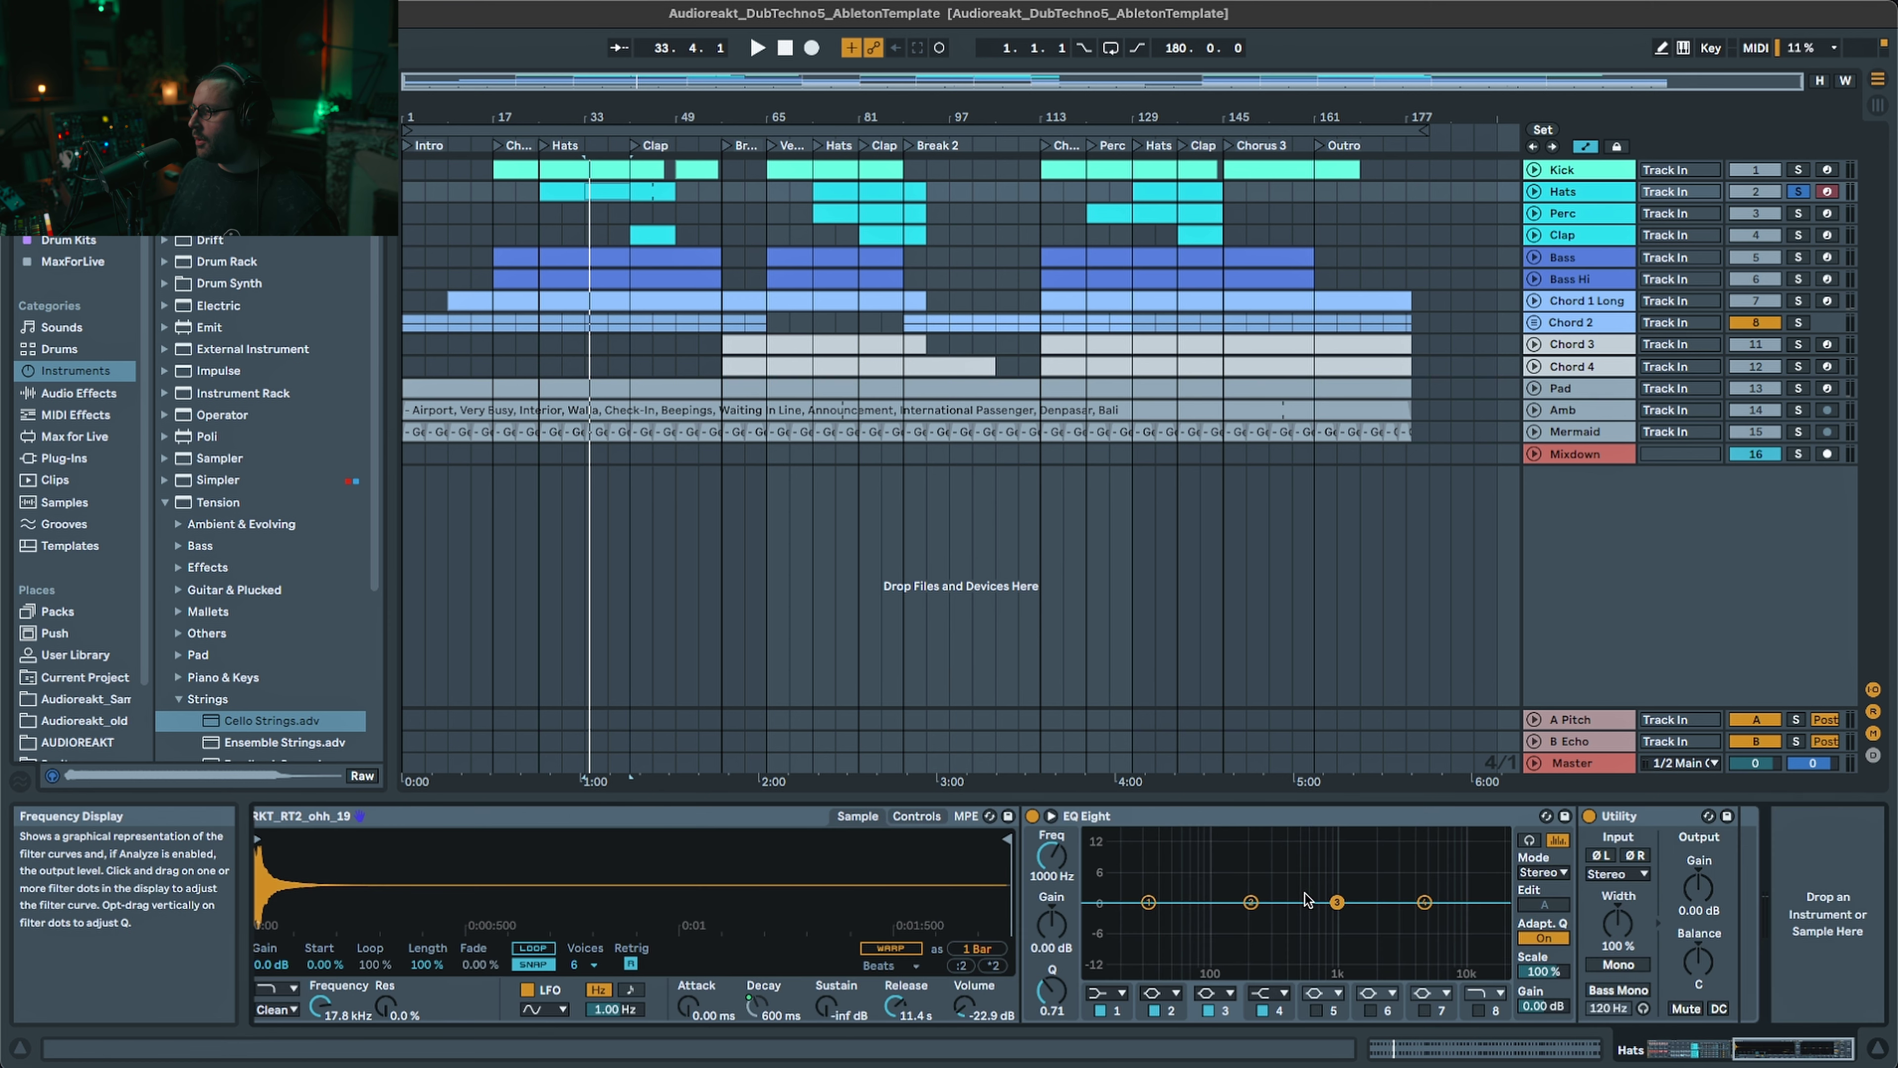
scroll(1816, 871, "left", 3)
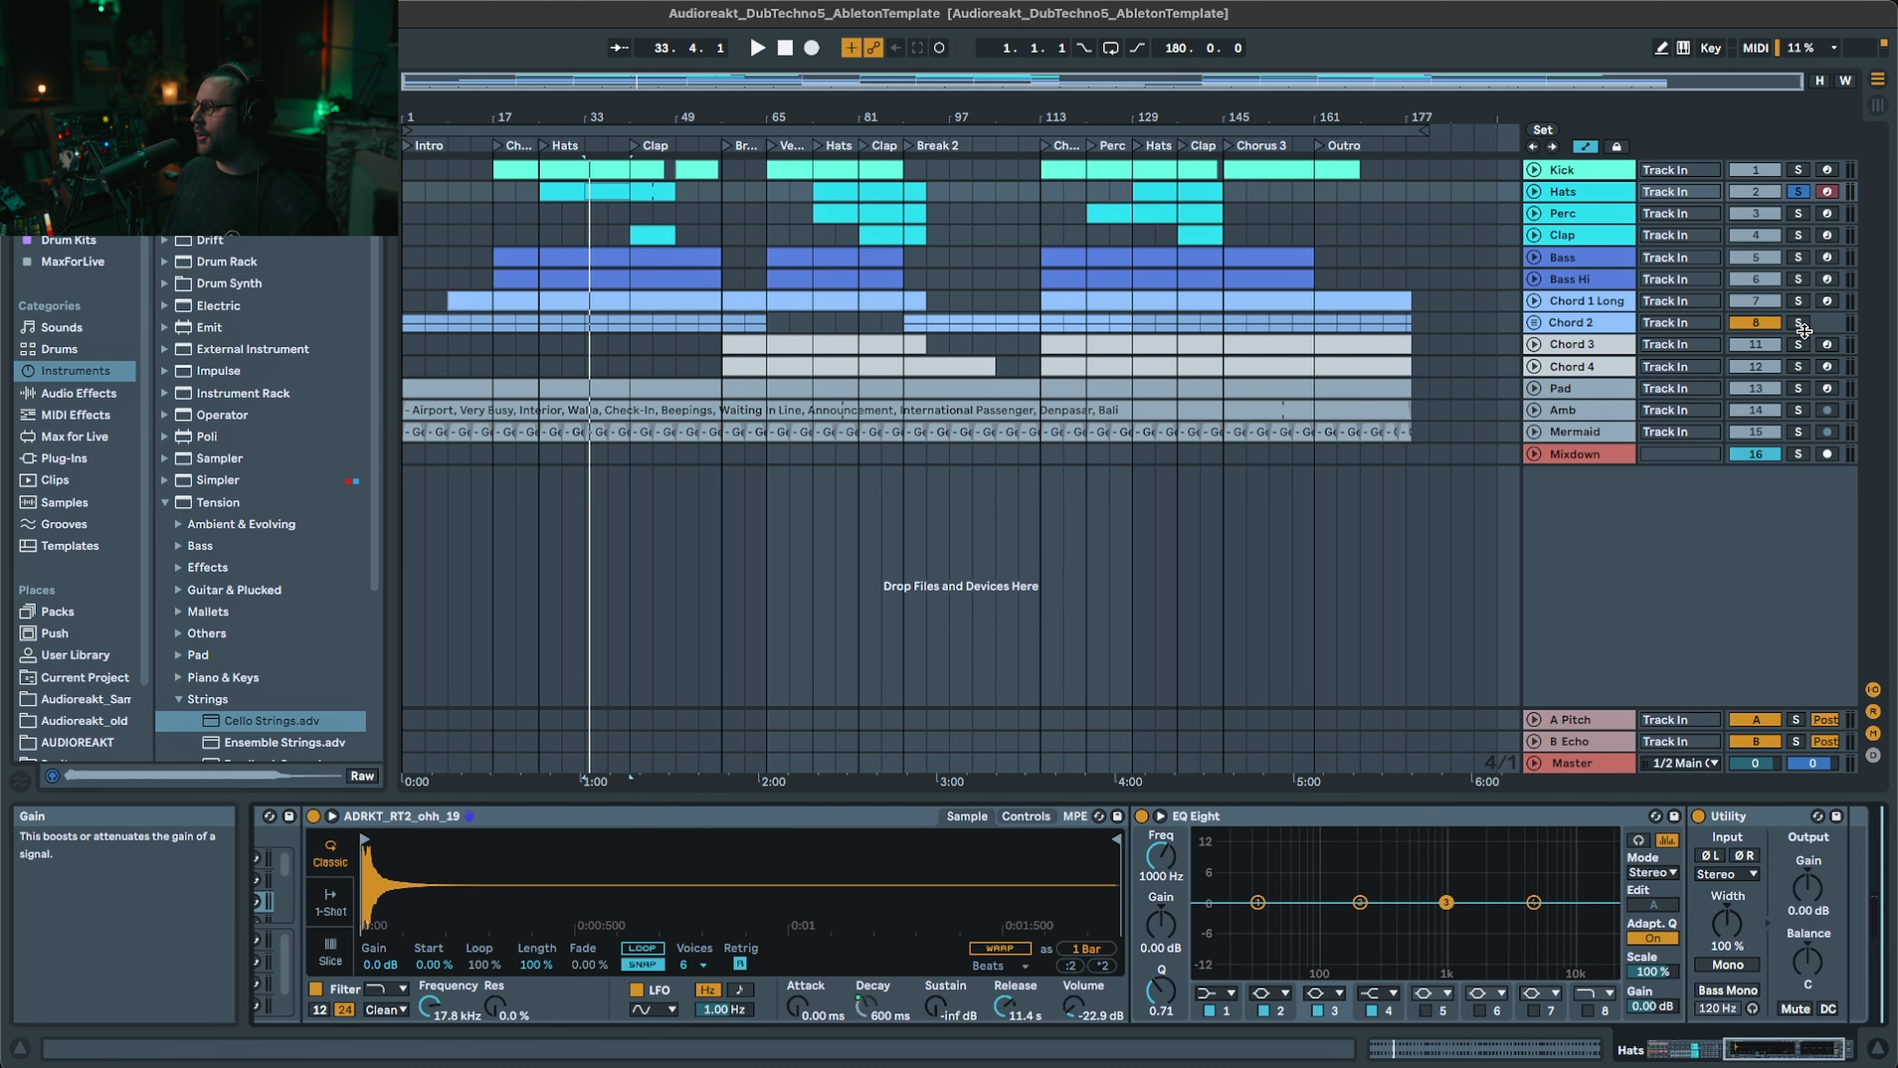
- Solo the Perc track and play it from bar 73, examining its Utility and reverb devices
left_click(1799, 214)
left_click(873, 210)
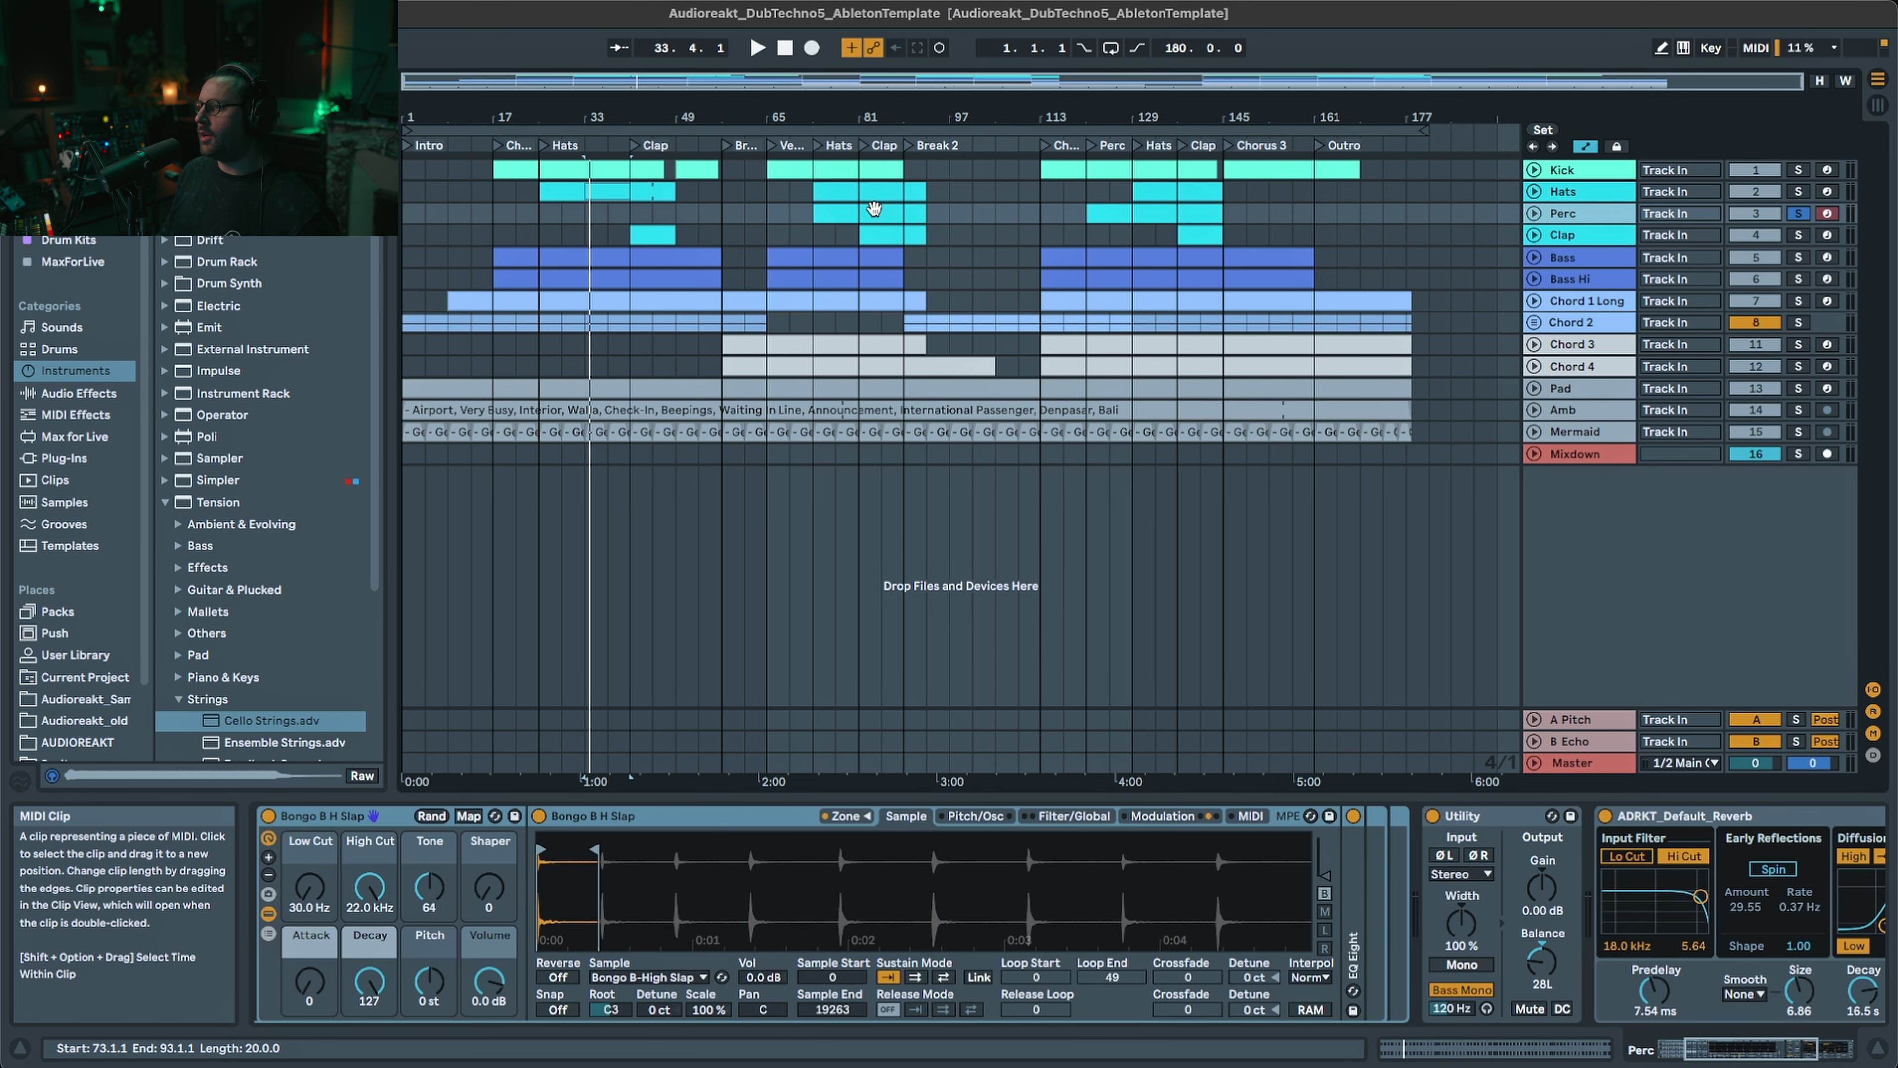
key("space")
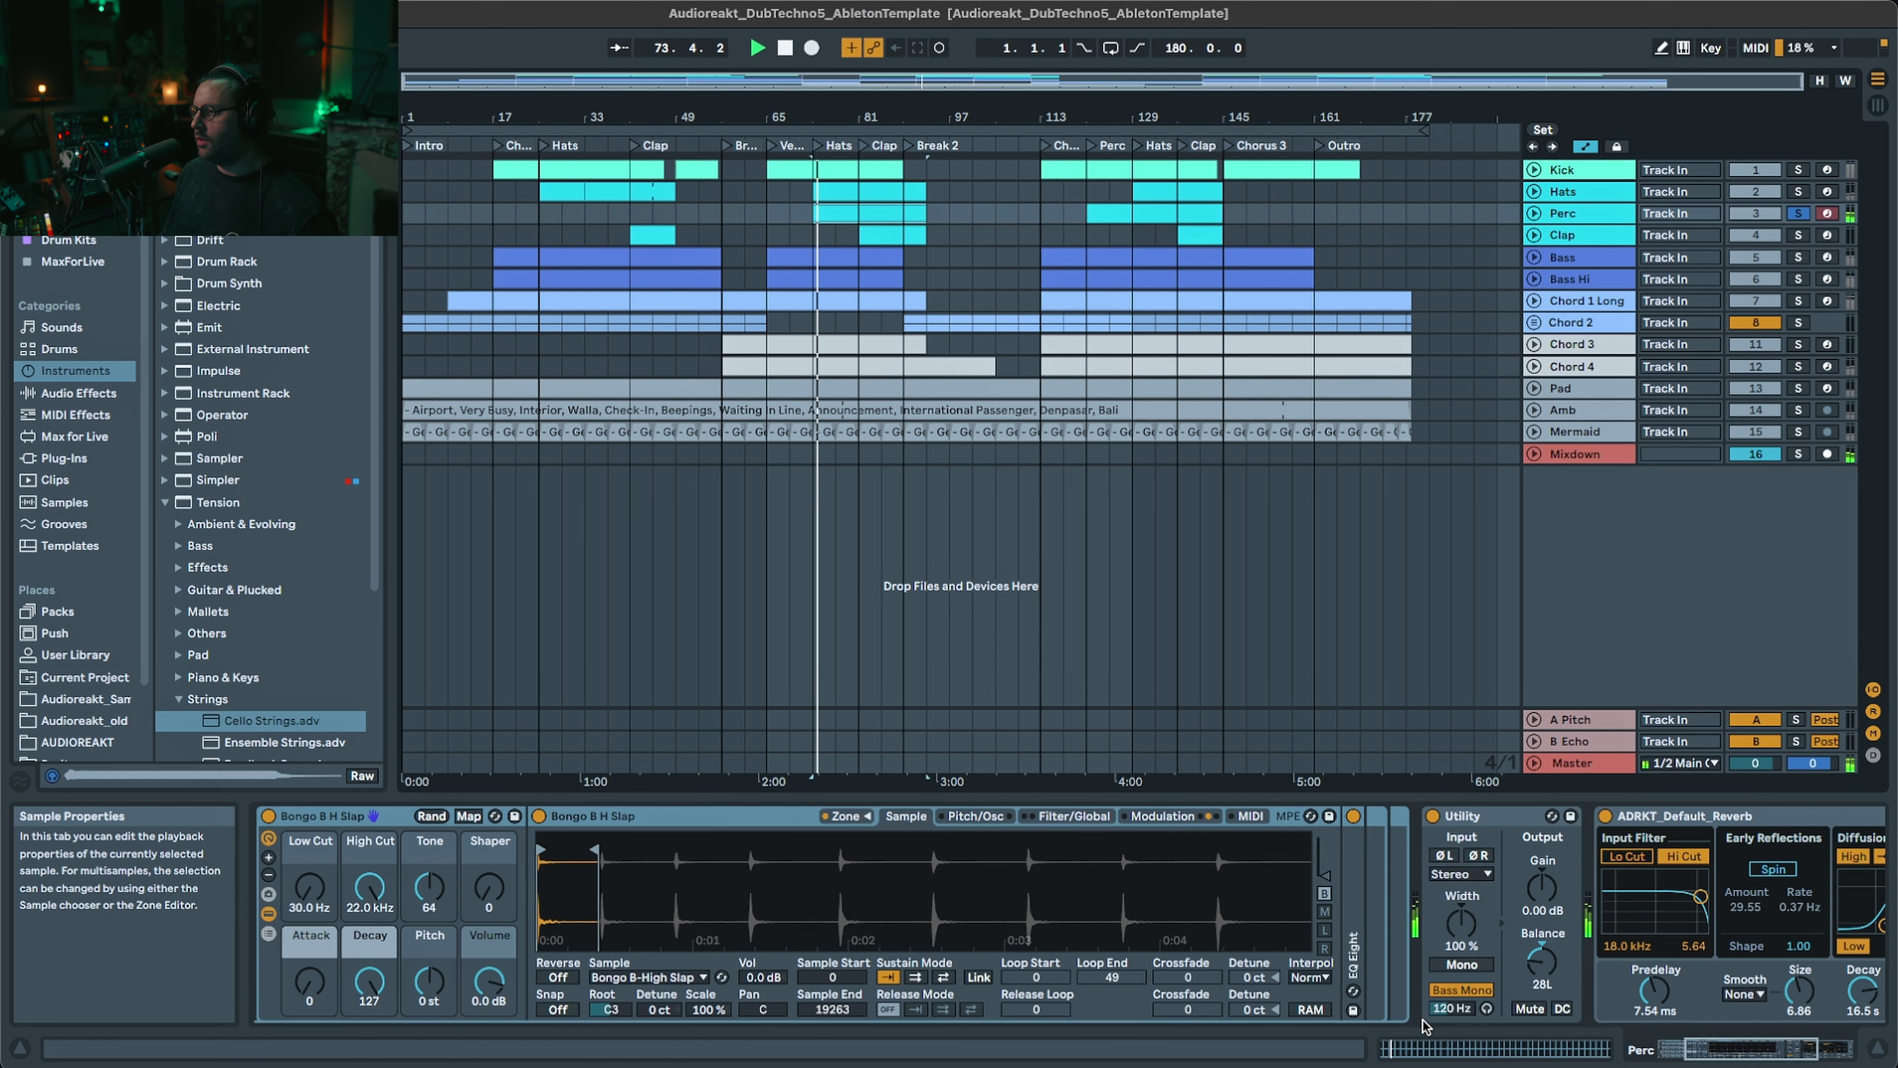
scroll(1270, 971, "right", 5)
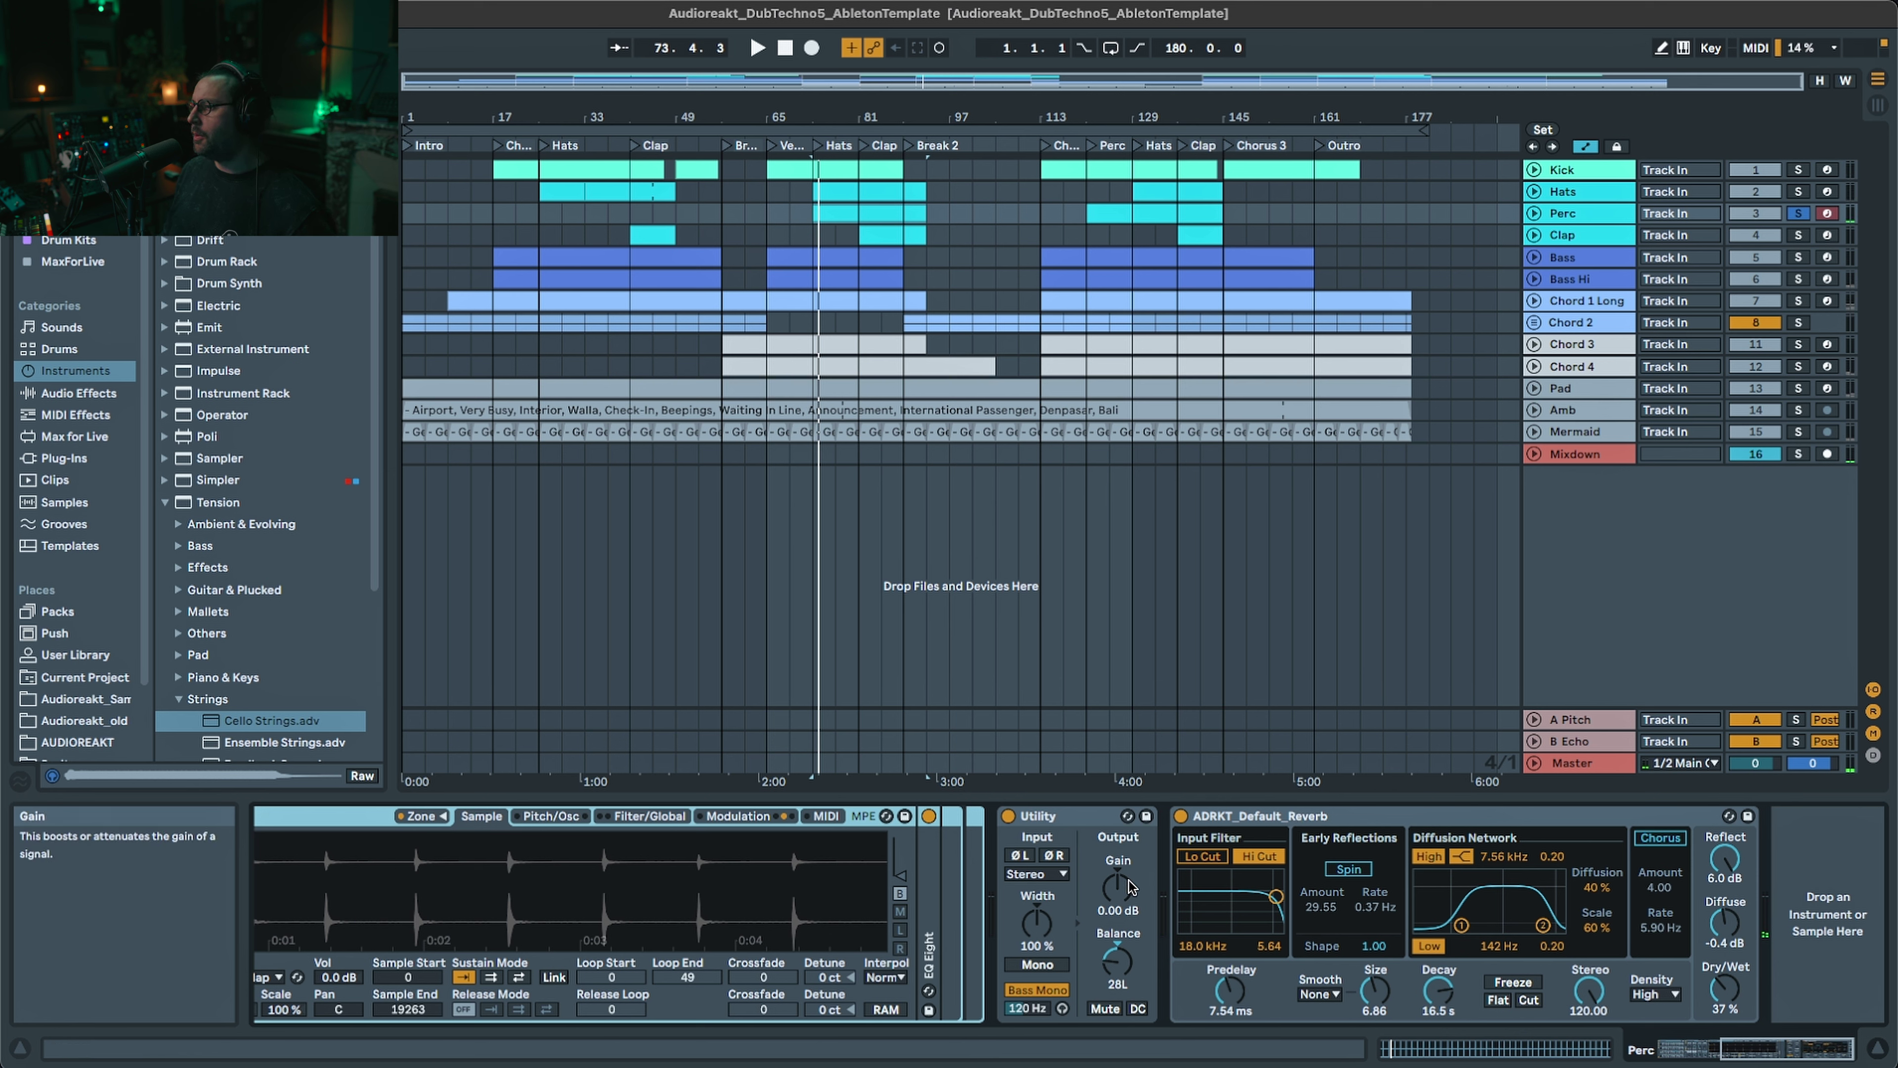
- Play the soloed Perc with its Utility deactivated and reactivated, and select its reverb to examine the dry/wet setting
key("space")
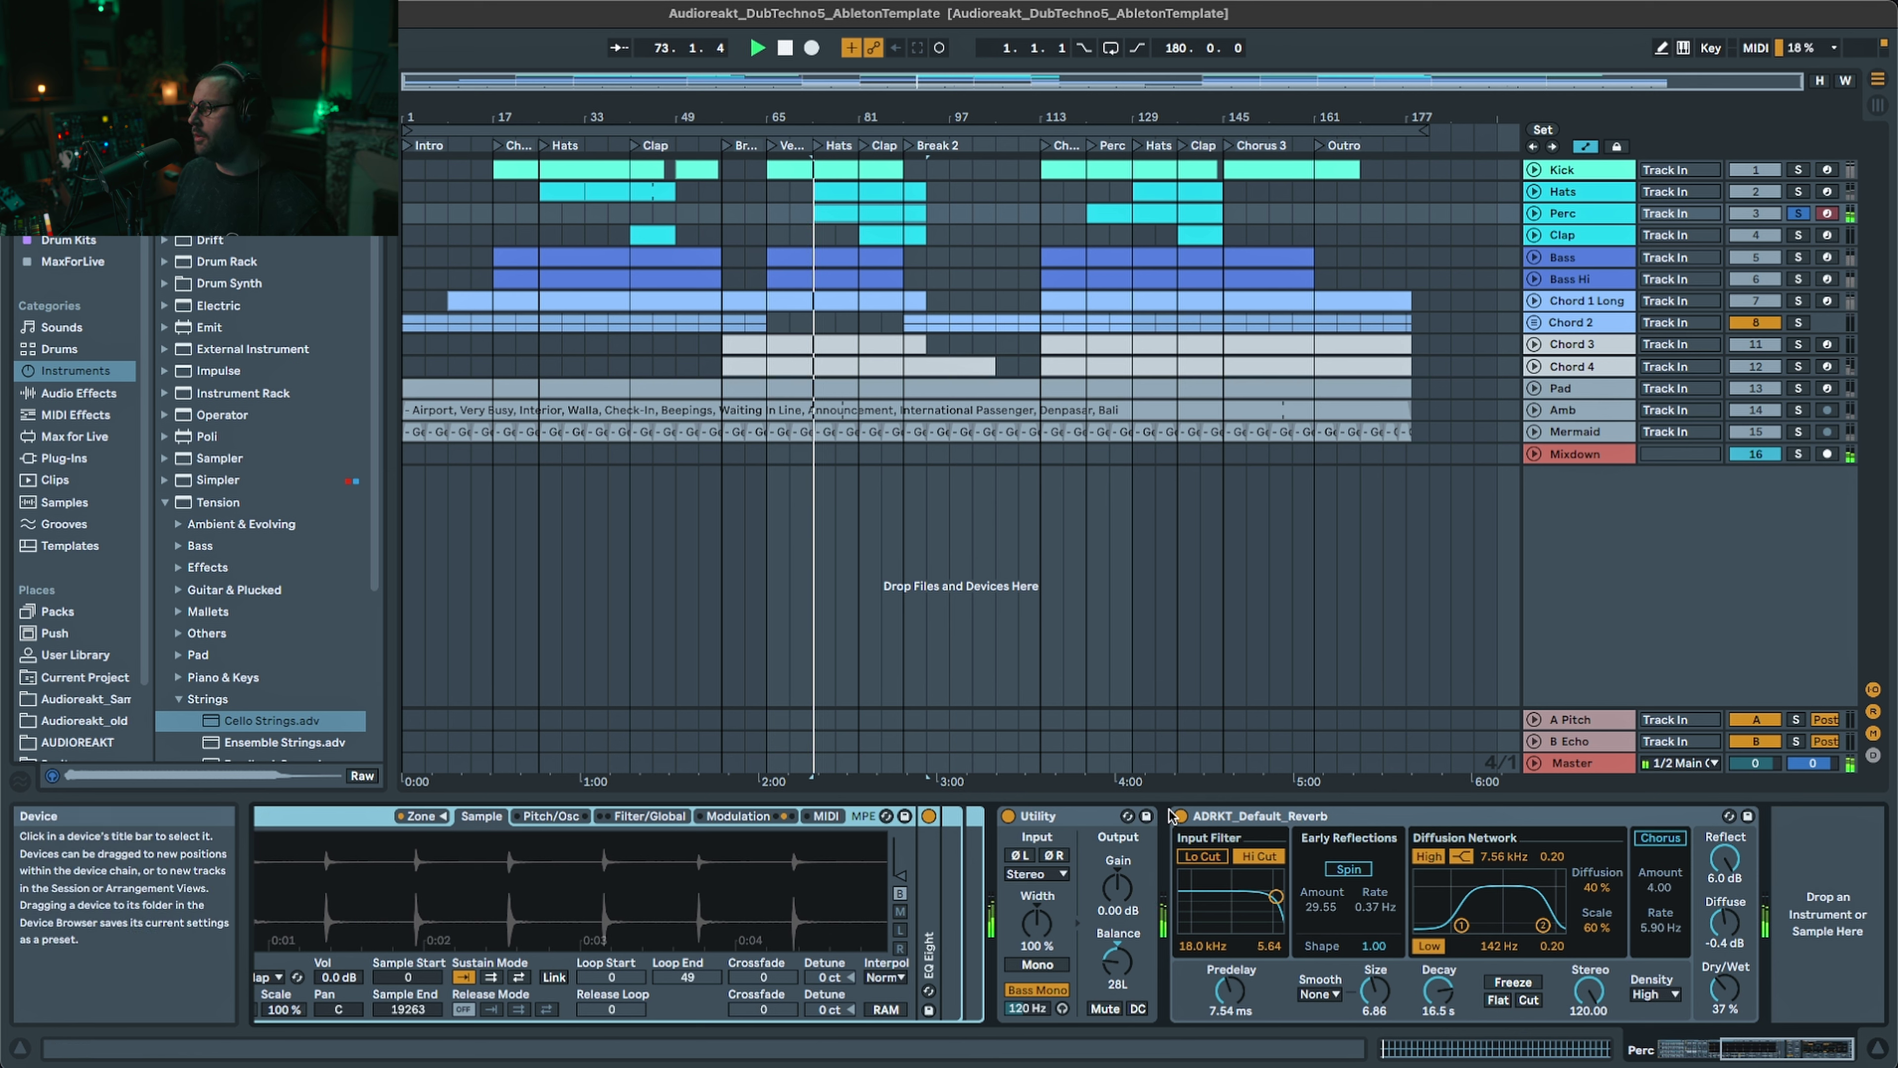
left_click(1008, 817)
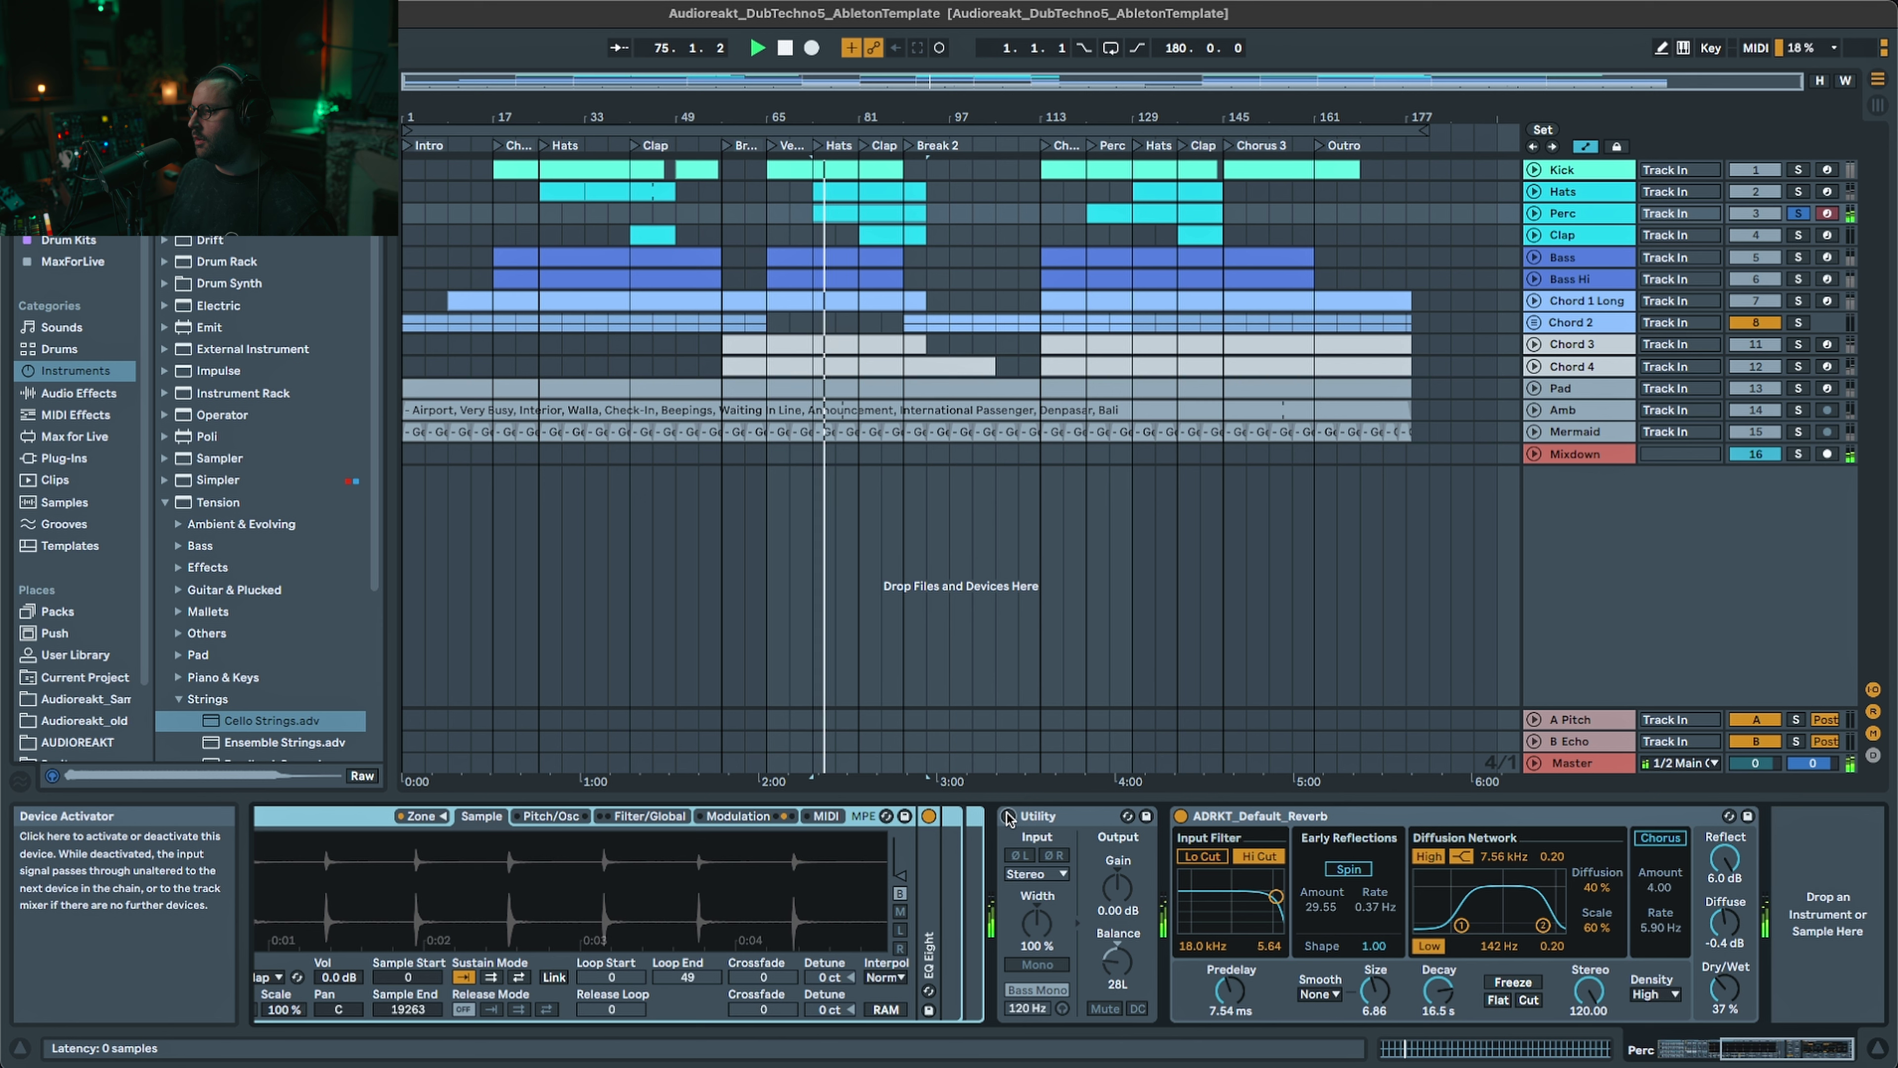
left_click(1008, 817)
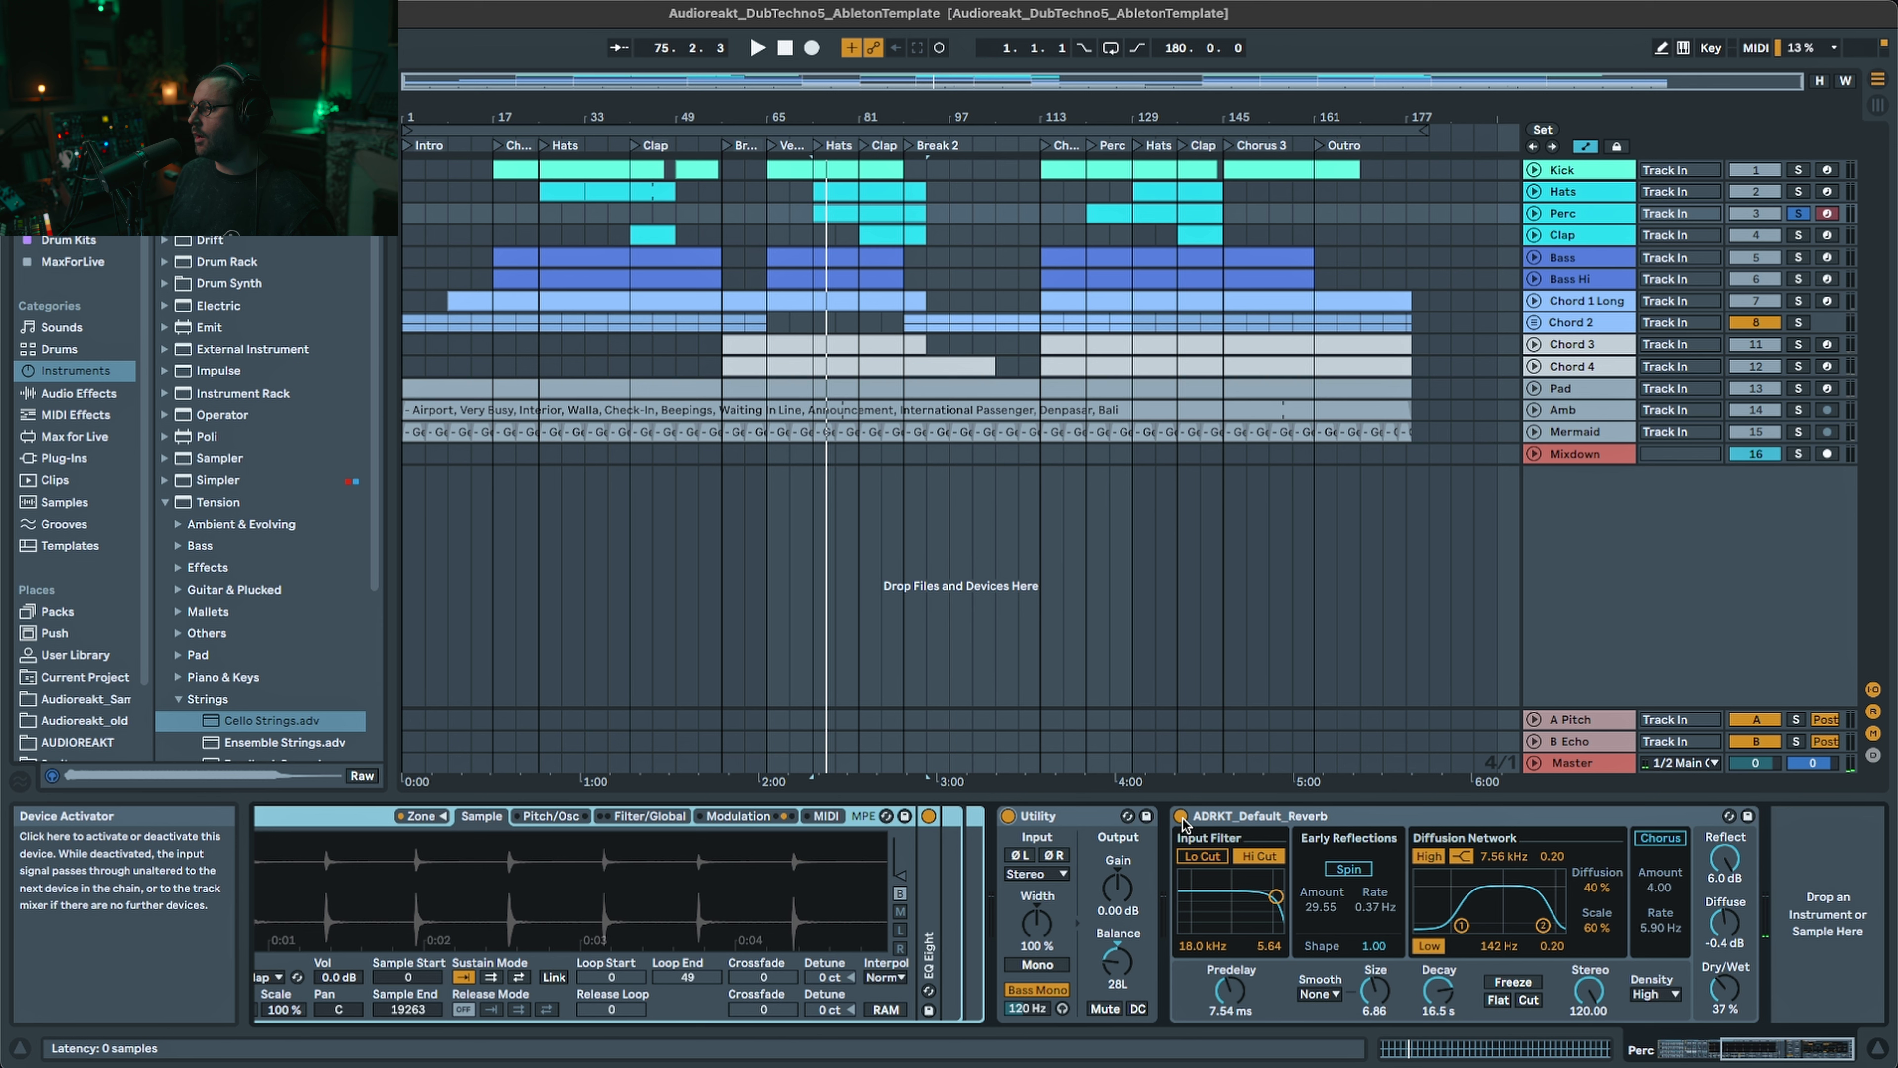
left_click(1233, 822)
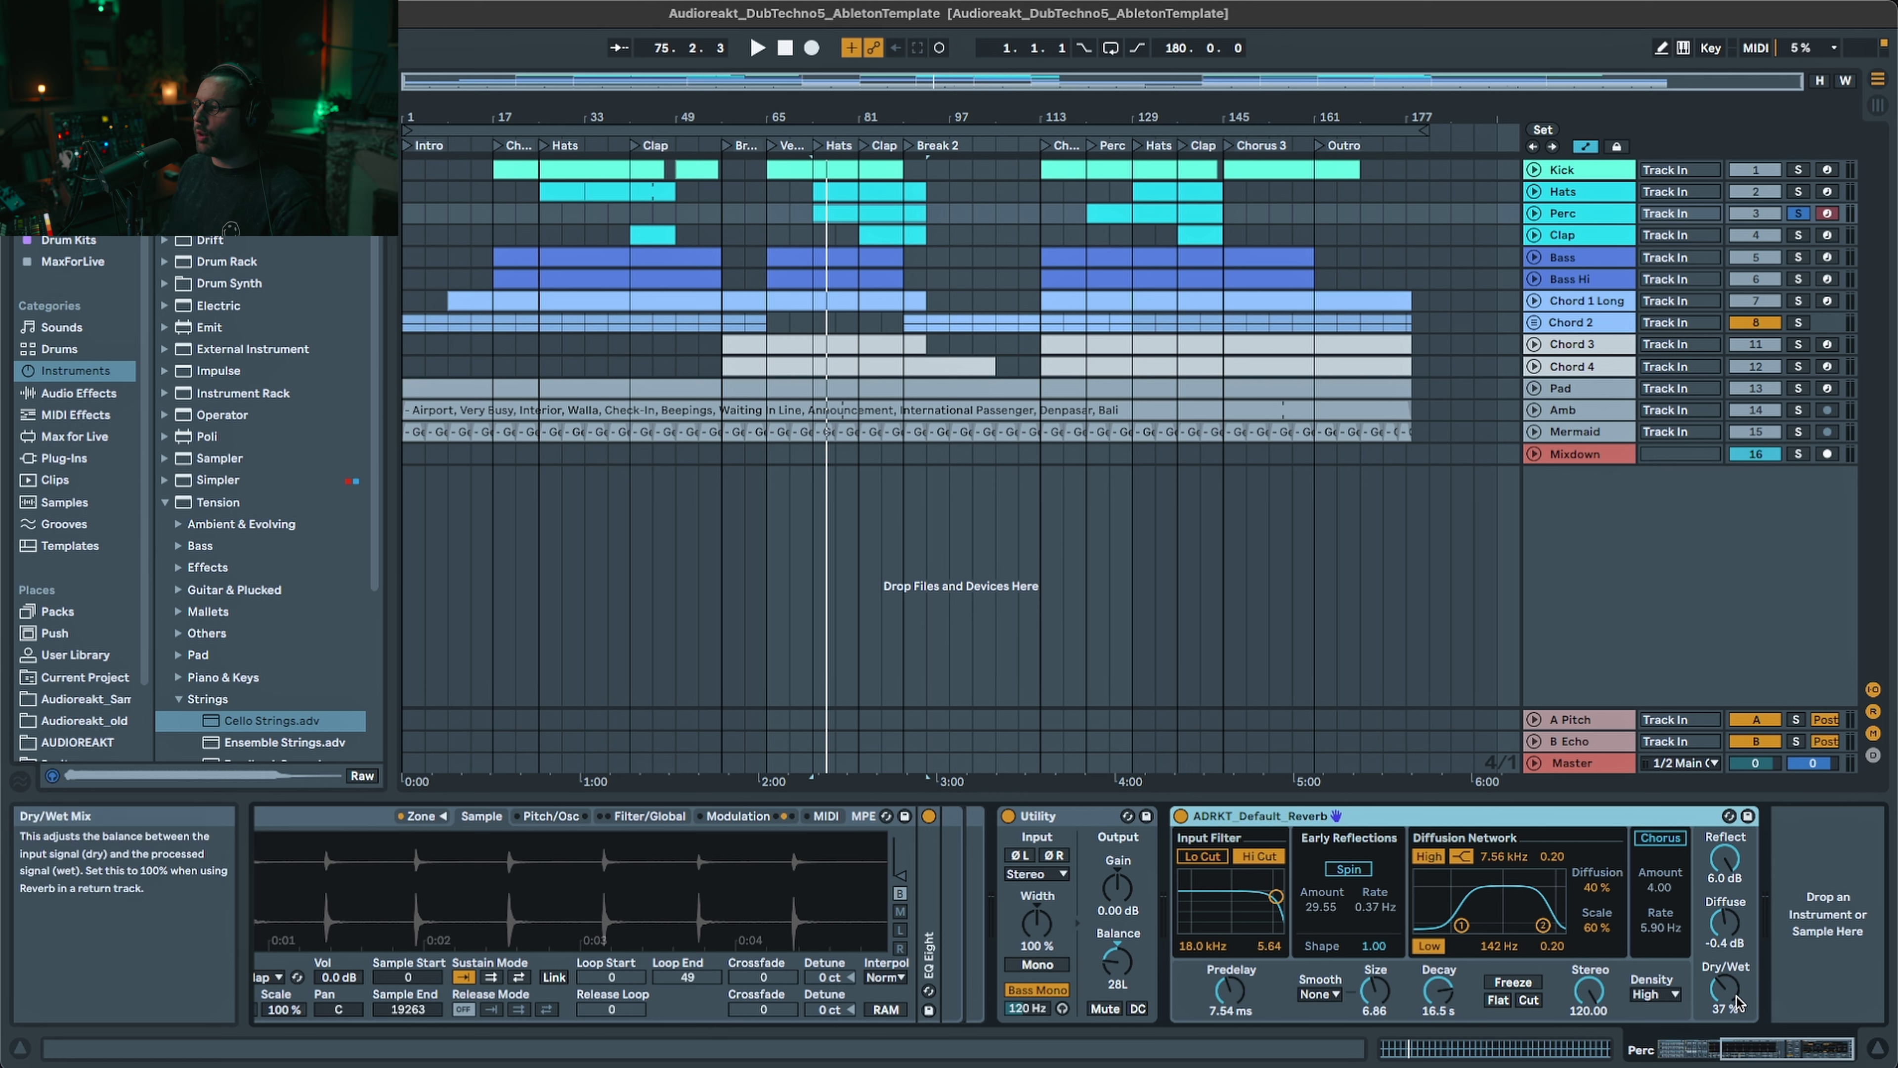
- Solo the Clap and play it from bar 81 with its Channel EQ and reverb in view
left_click(889, 231)
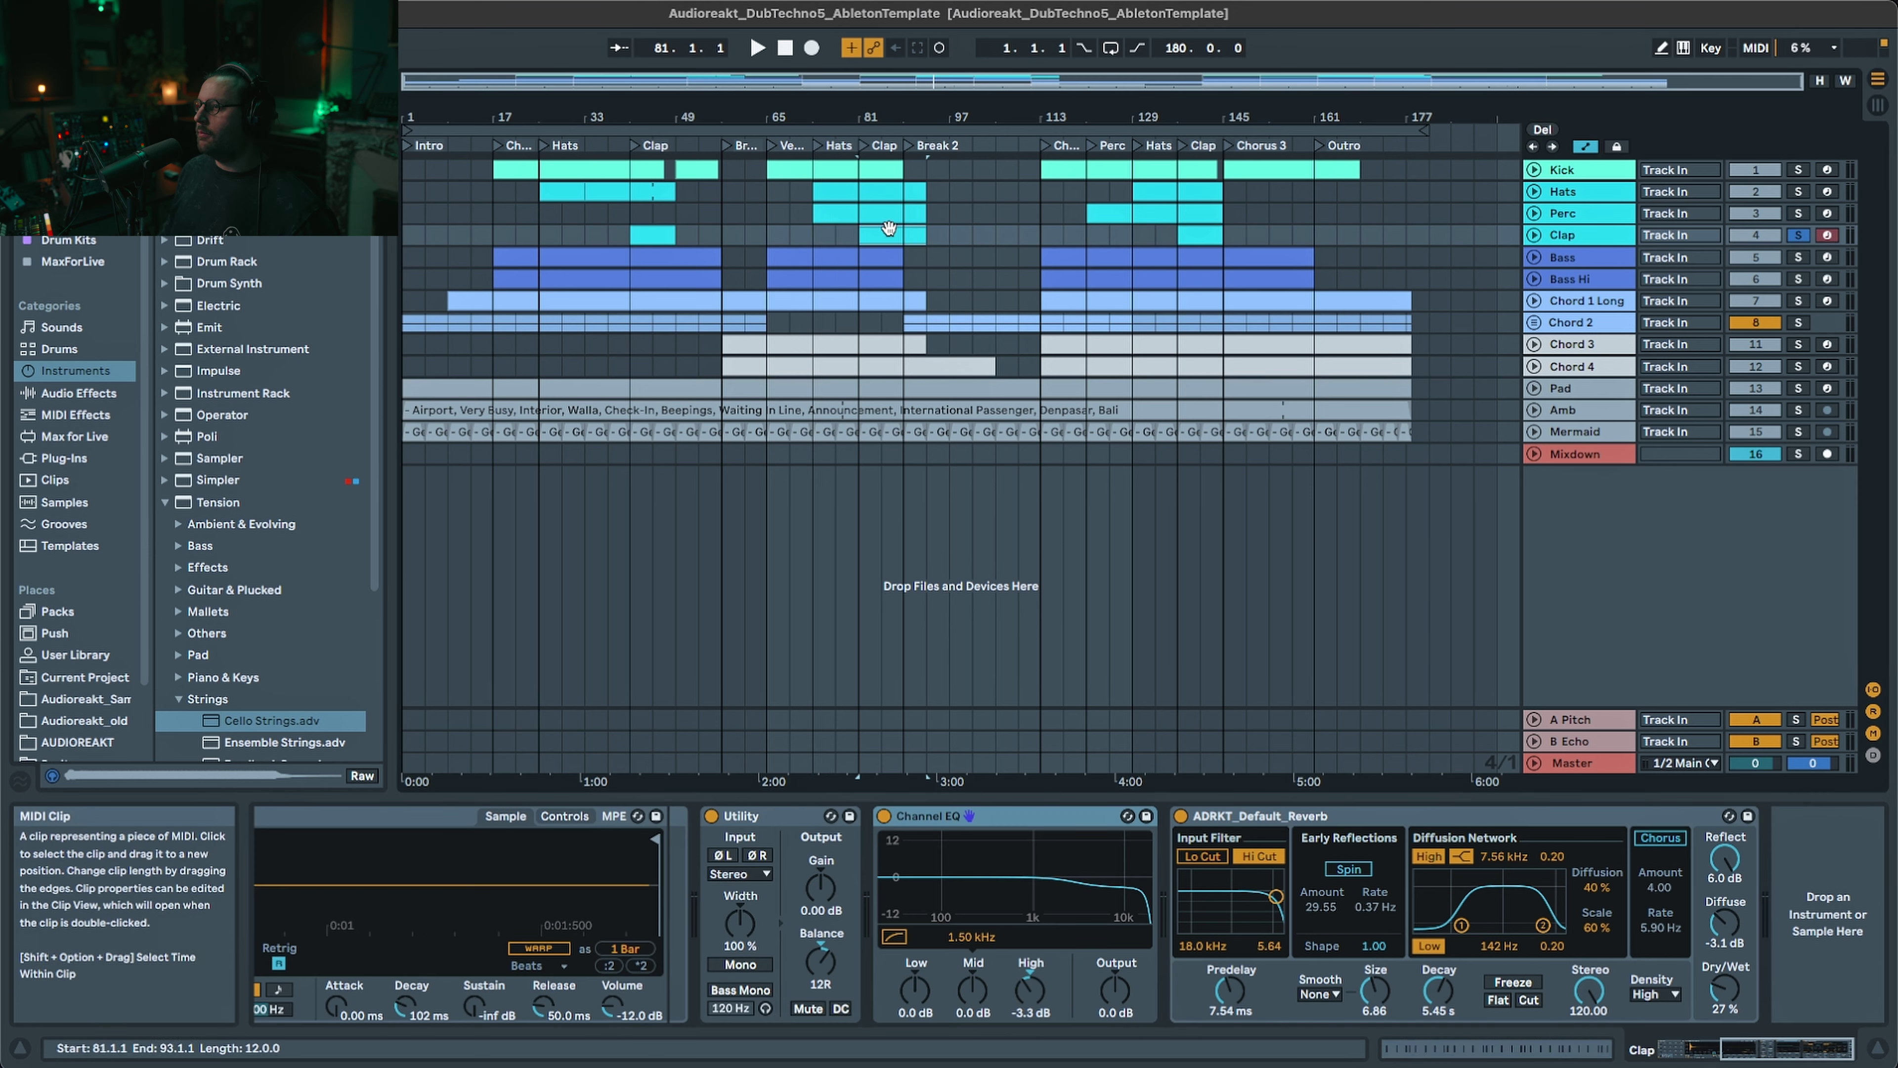
key("space")
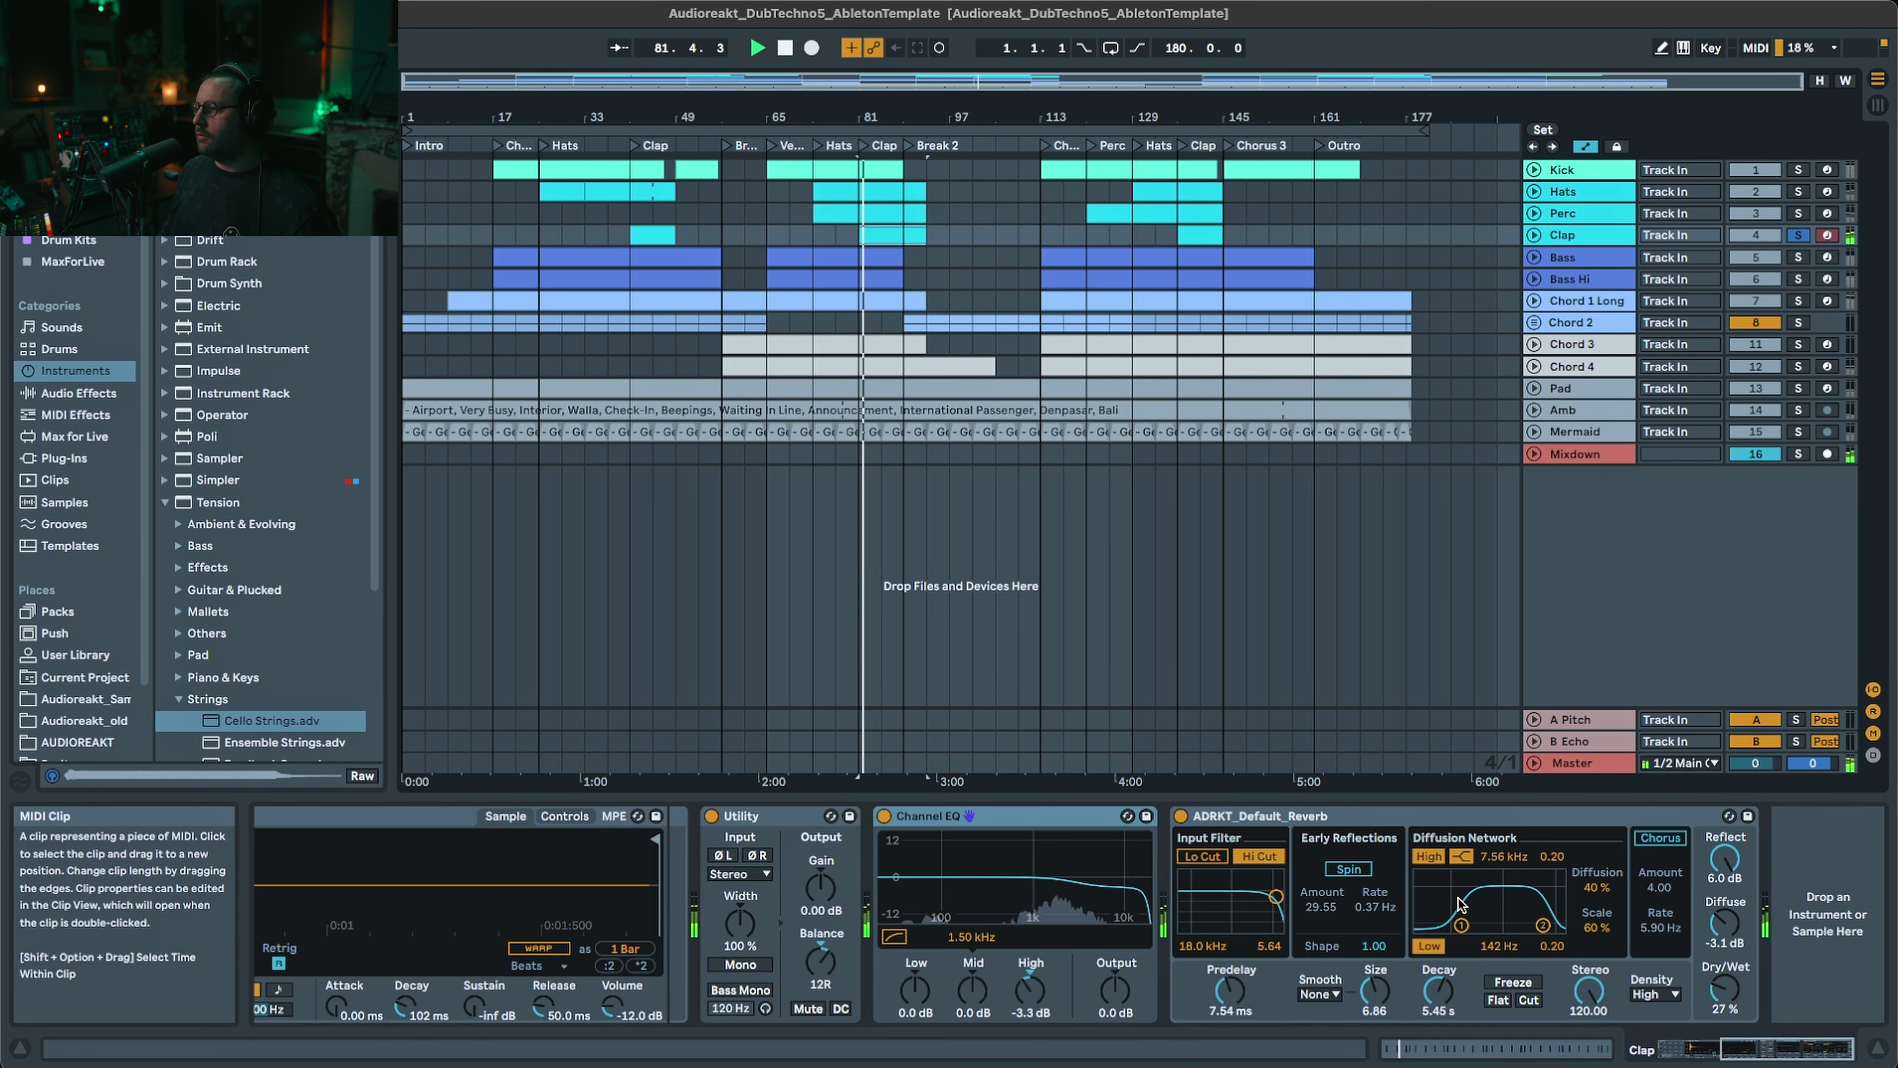
key("space")
- Play the soloed Clap with its reverb decay shortened to 932 ms, and undo the decay change
mouse_move(1438, 991)
left_mouse_down()
mouse_move(1439, 1032)
mouse_move(1437, 1005)
left_mouse_up()
key("space")
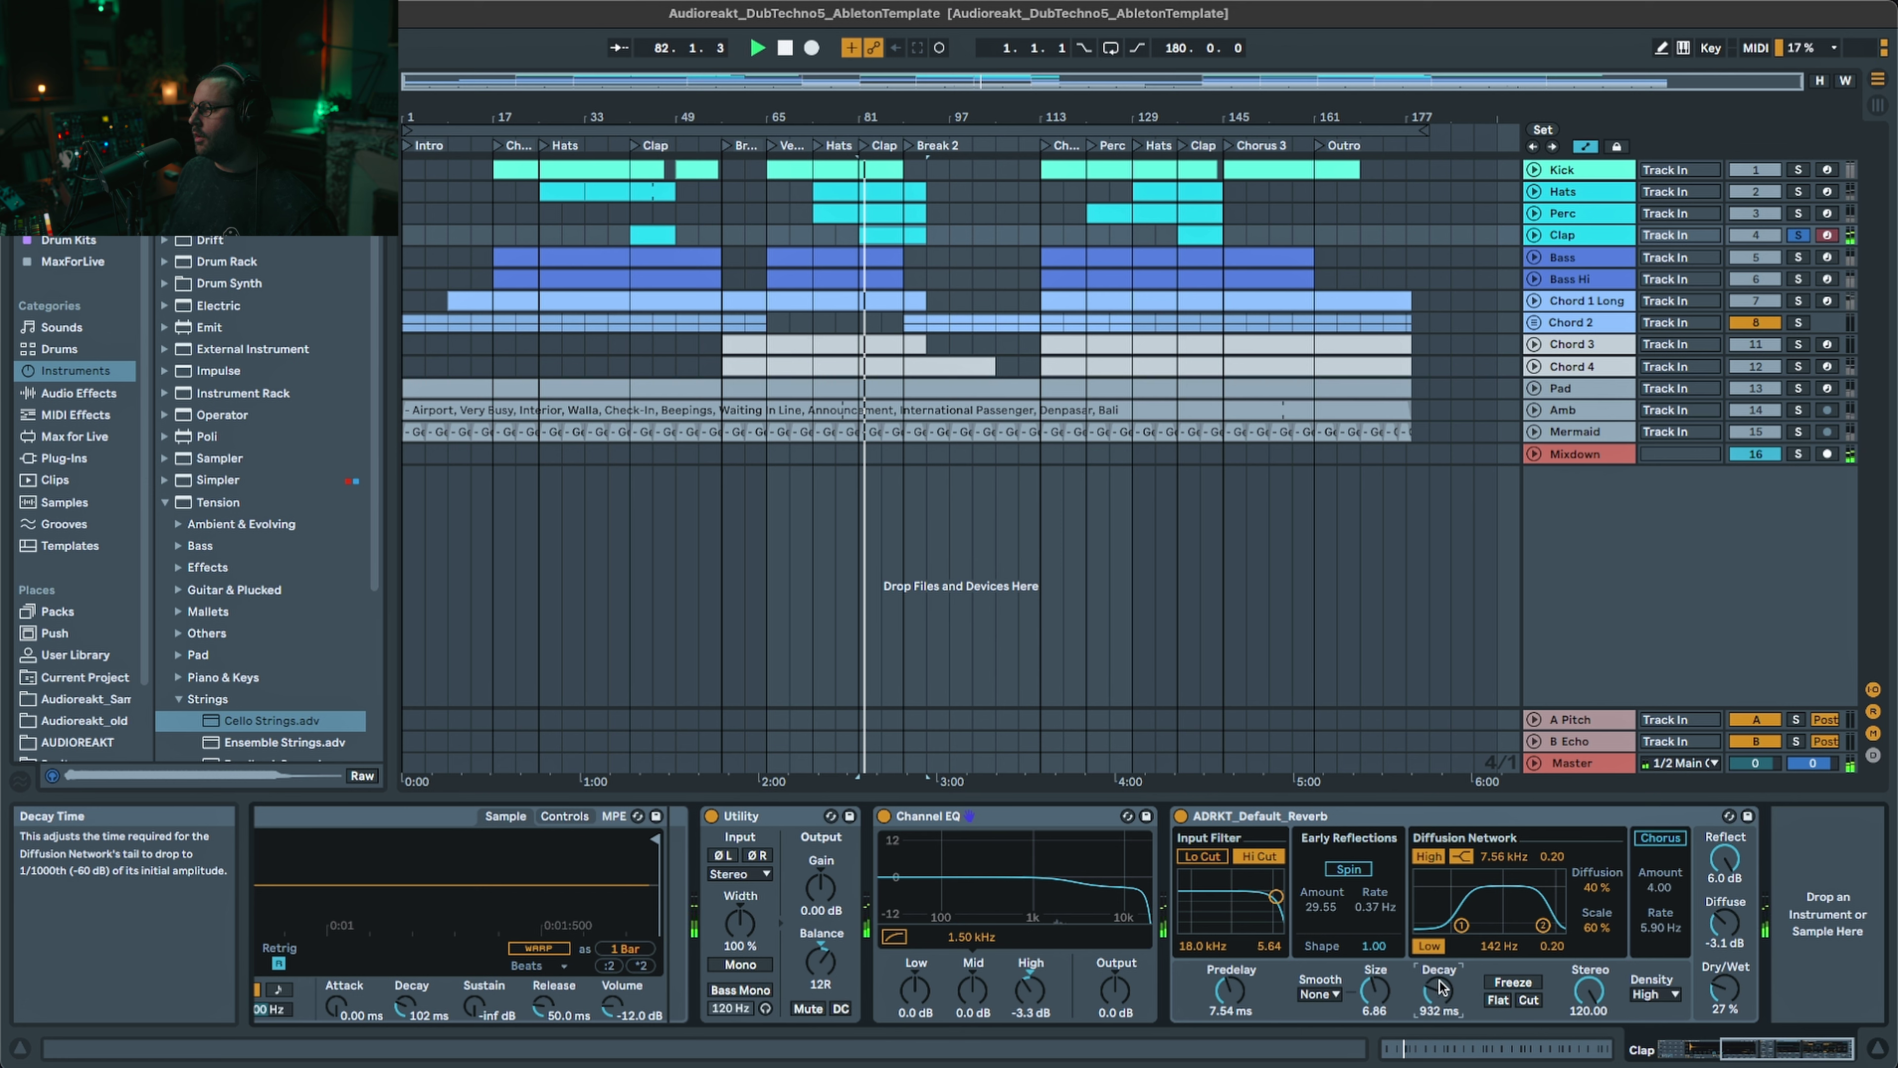
key("space")
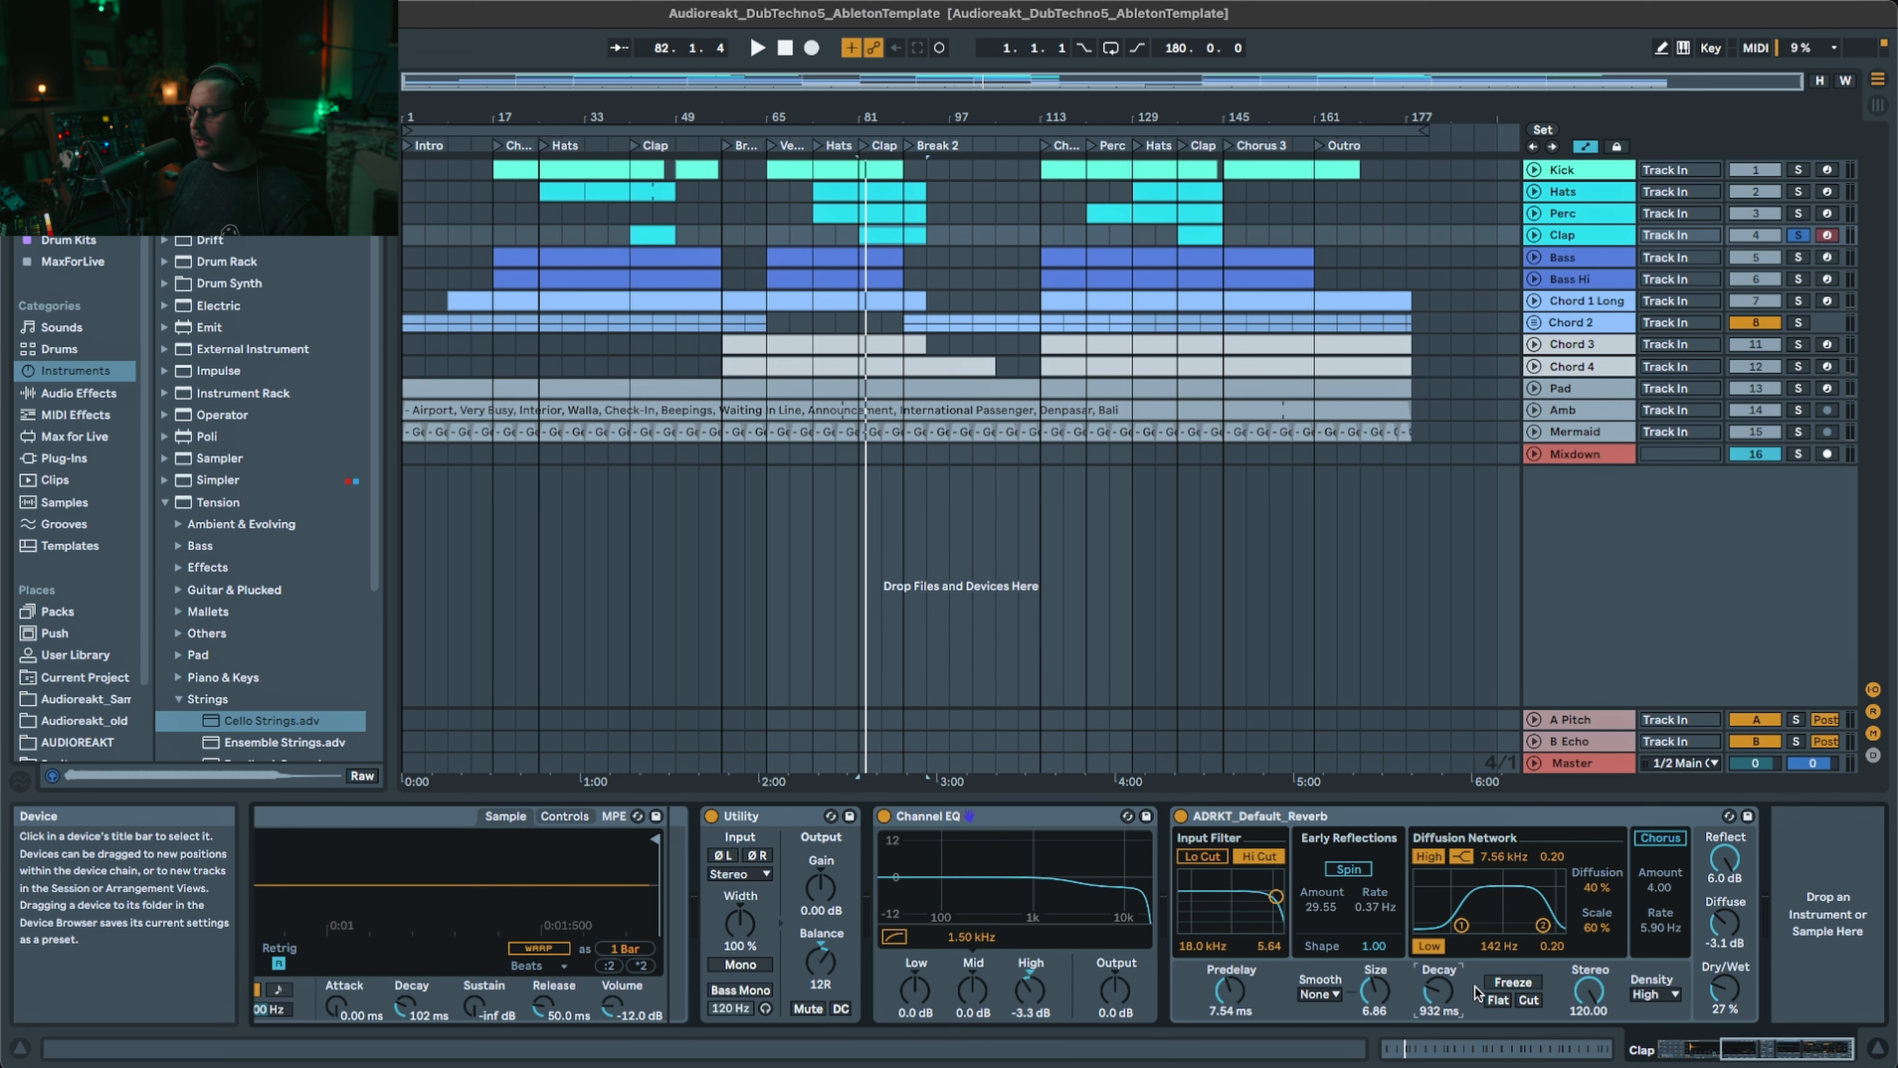
key("super+z")
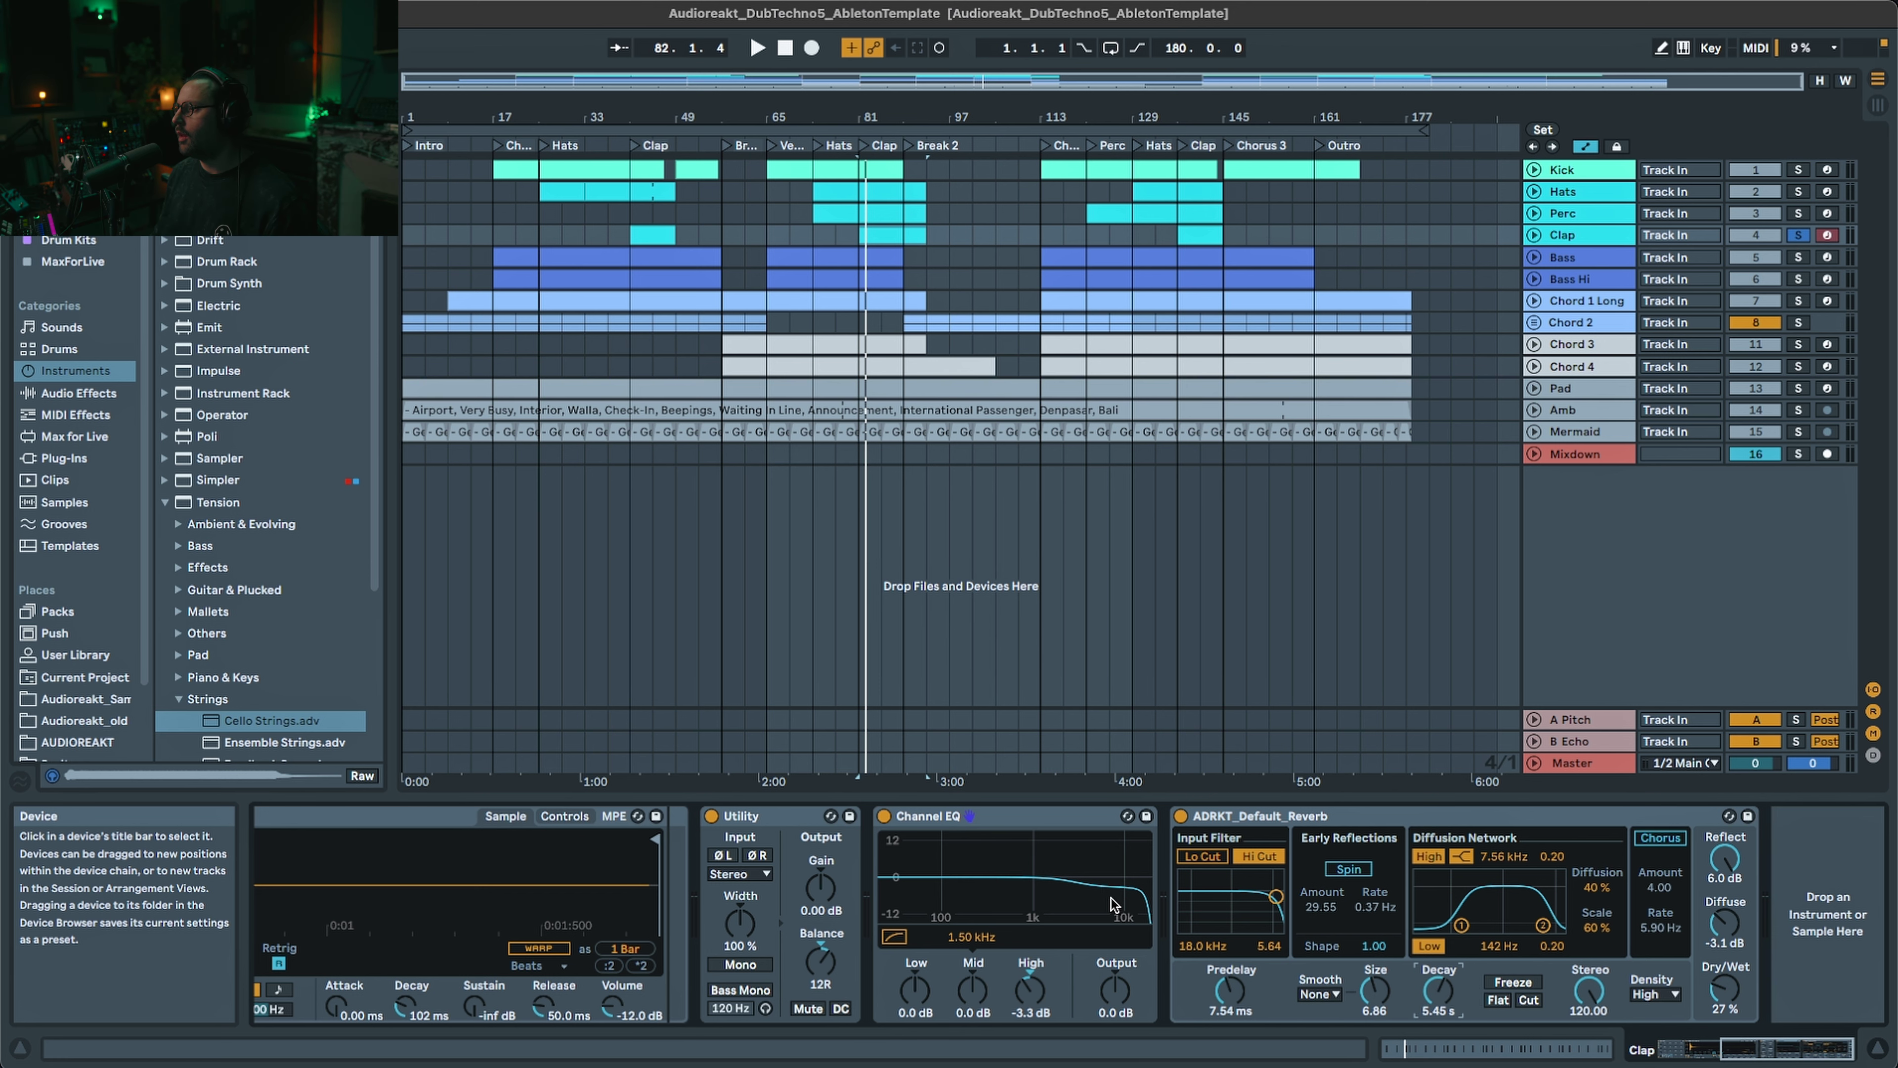
- Solo the Bass and play it, examining the reverb, sidechain rack, Utility and EQ Eight at the end of its chain
left_click(1584, 259)
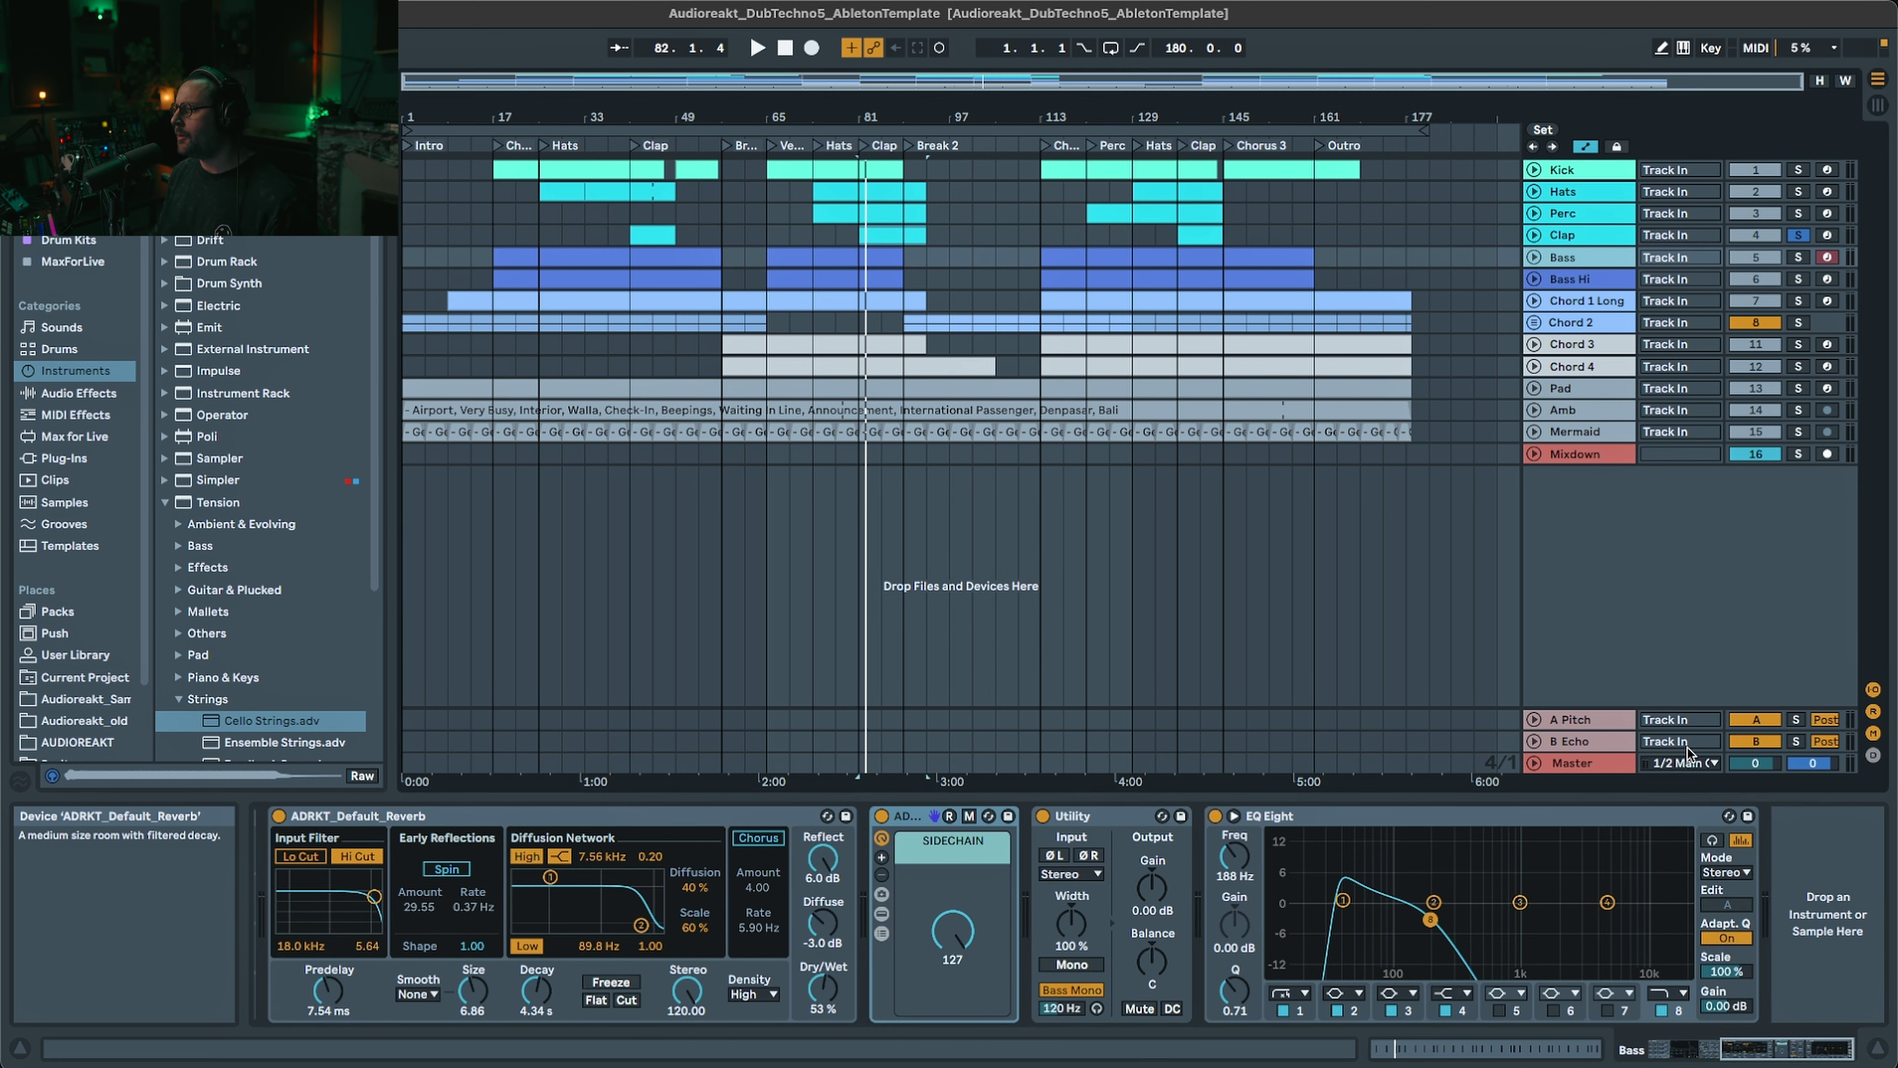
mouse_move(1802, 1049)
left_mouse_down()
mouse_move(1754, 1049)
mouse_move(1840, 1049)
left_mouse_up()
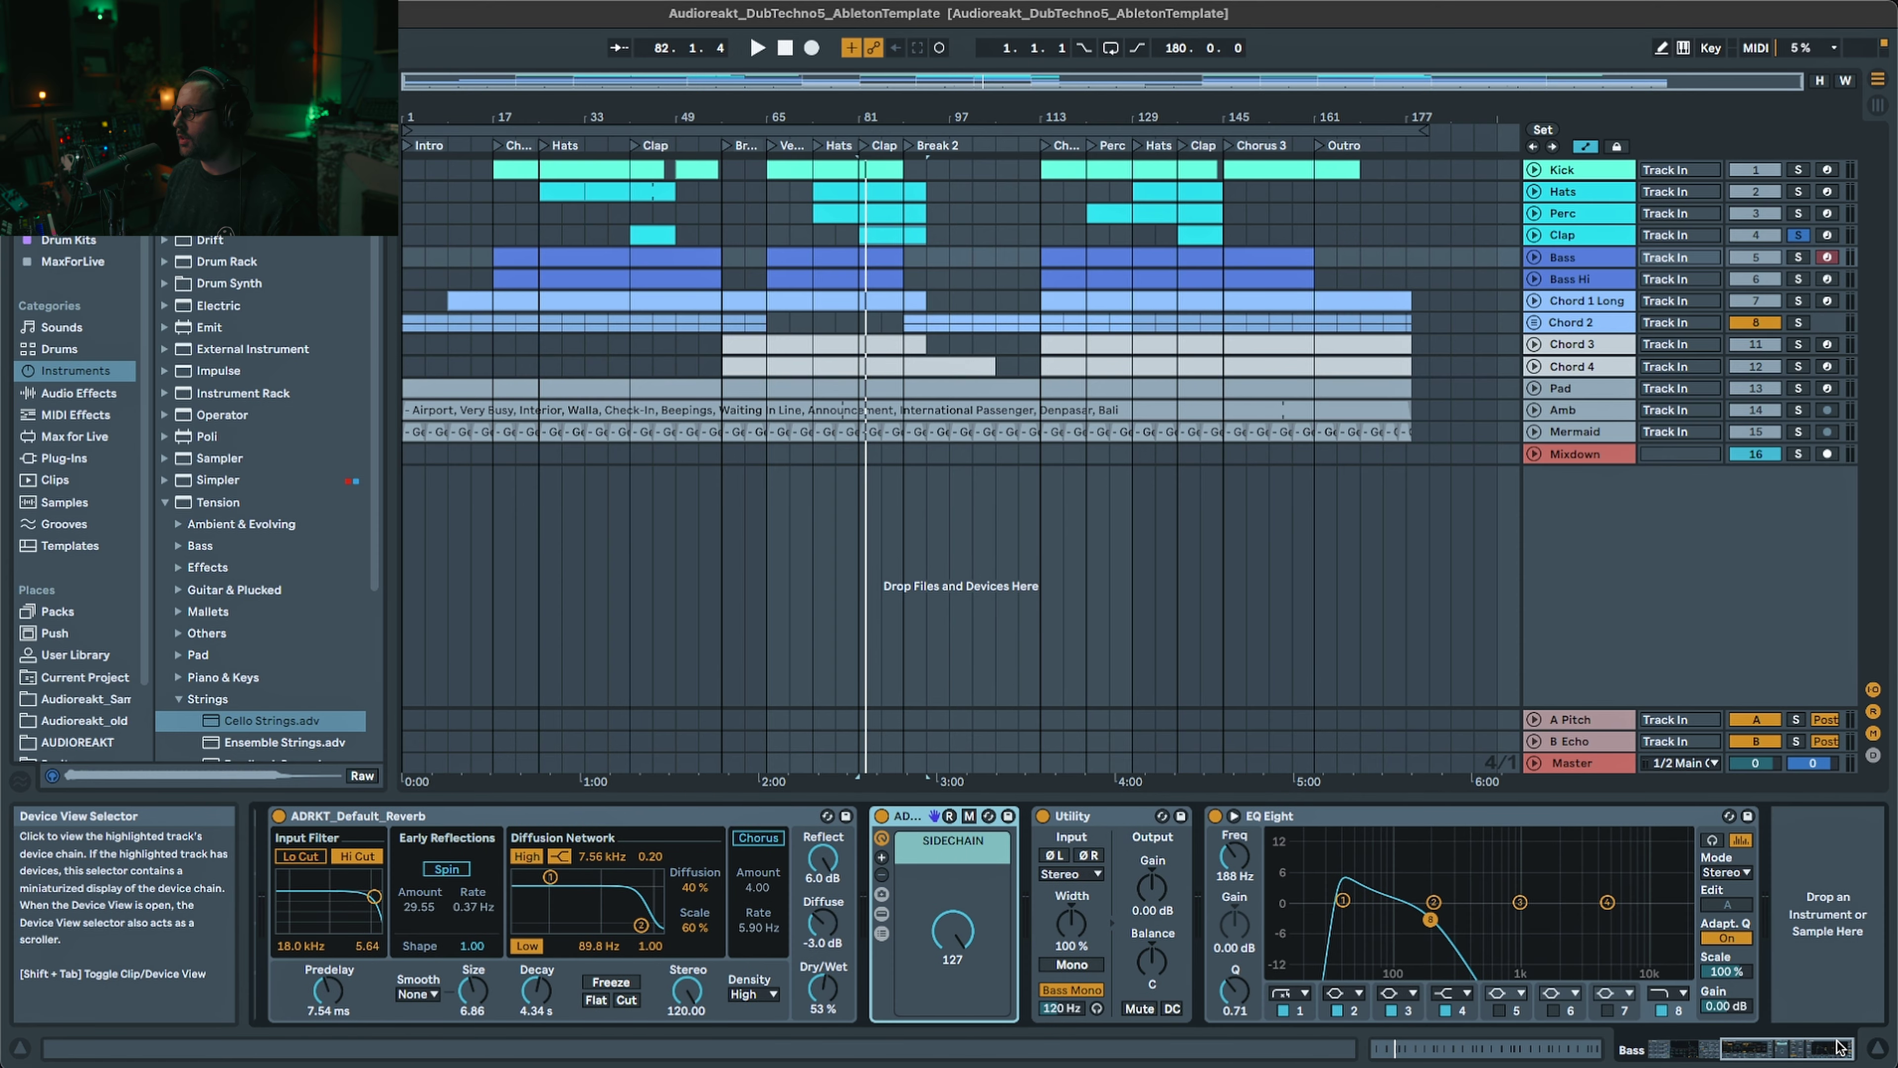
left_click(1797, 257)
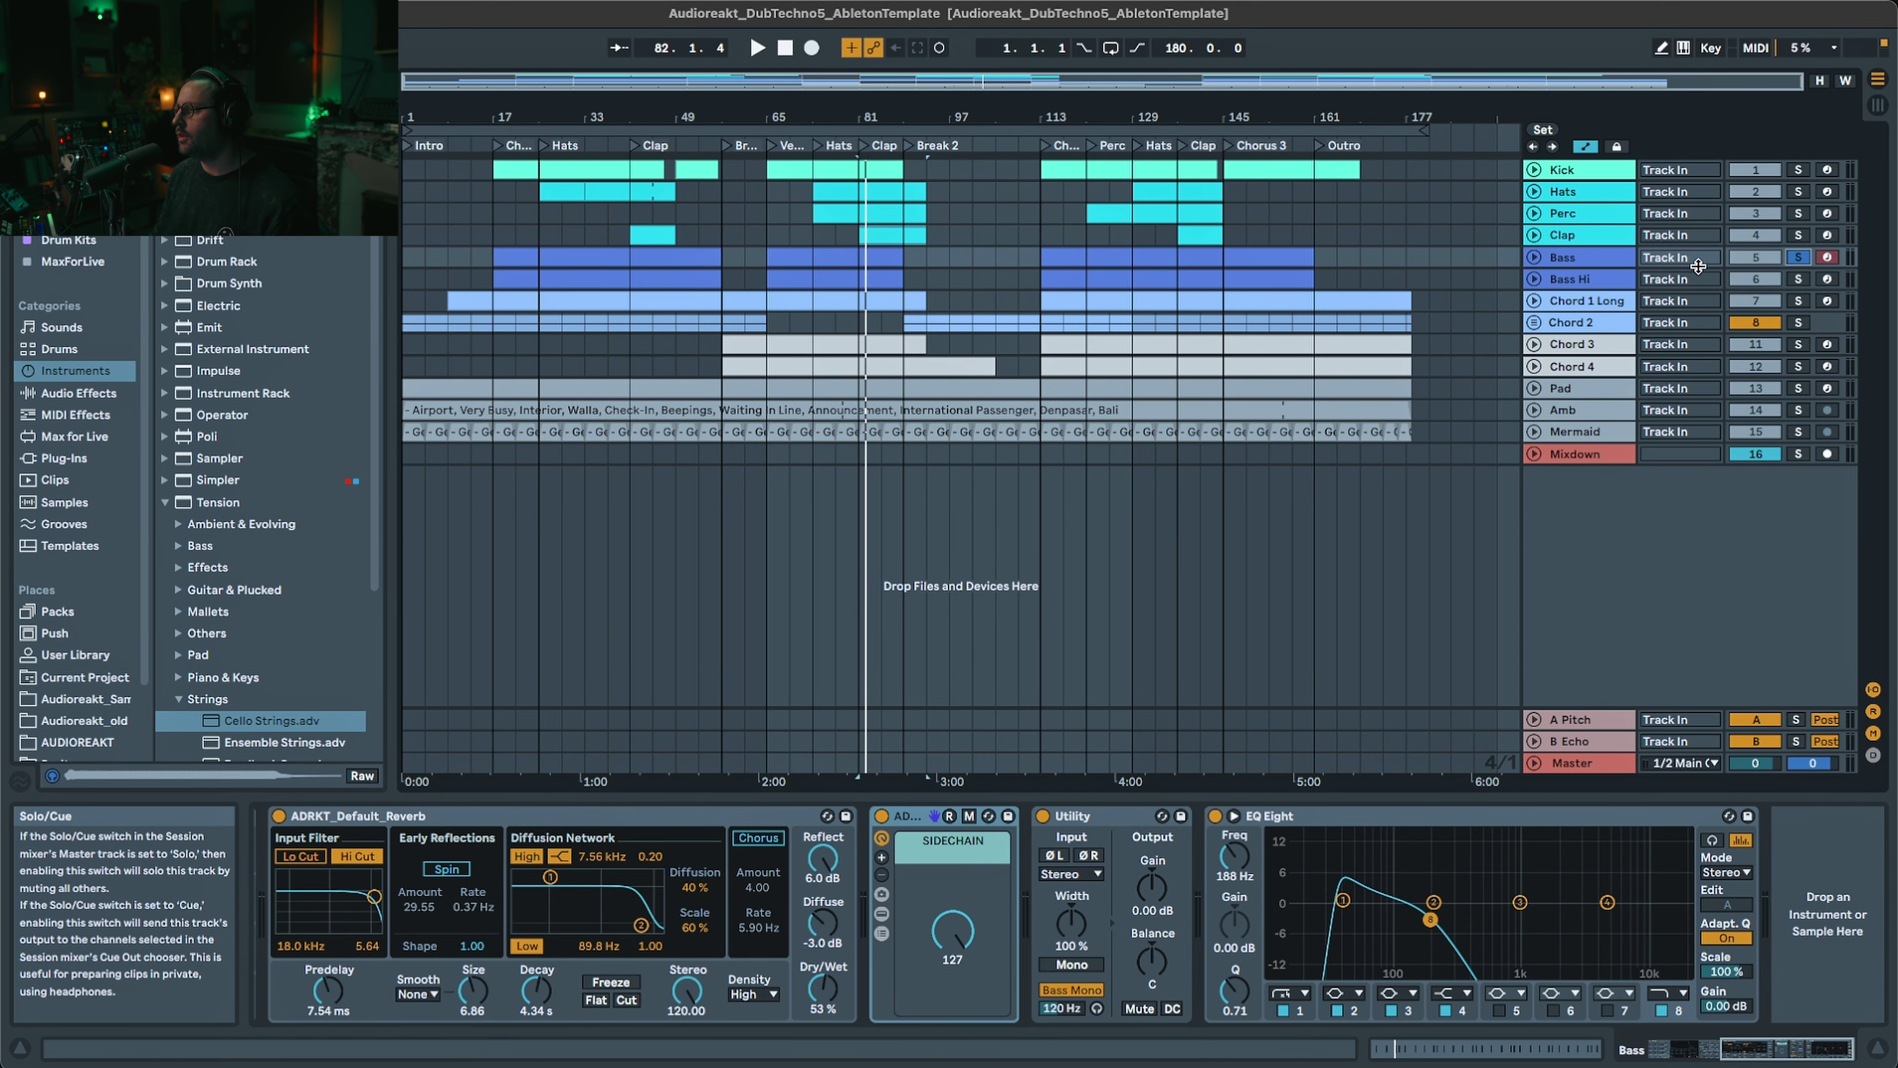
key("space")
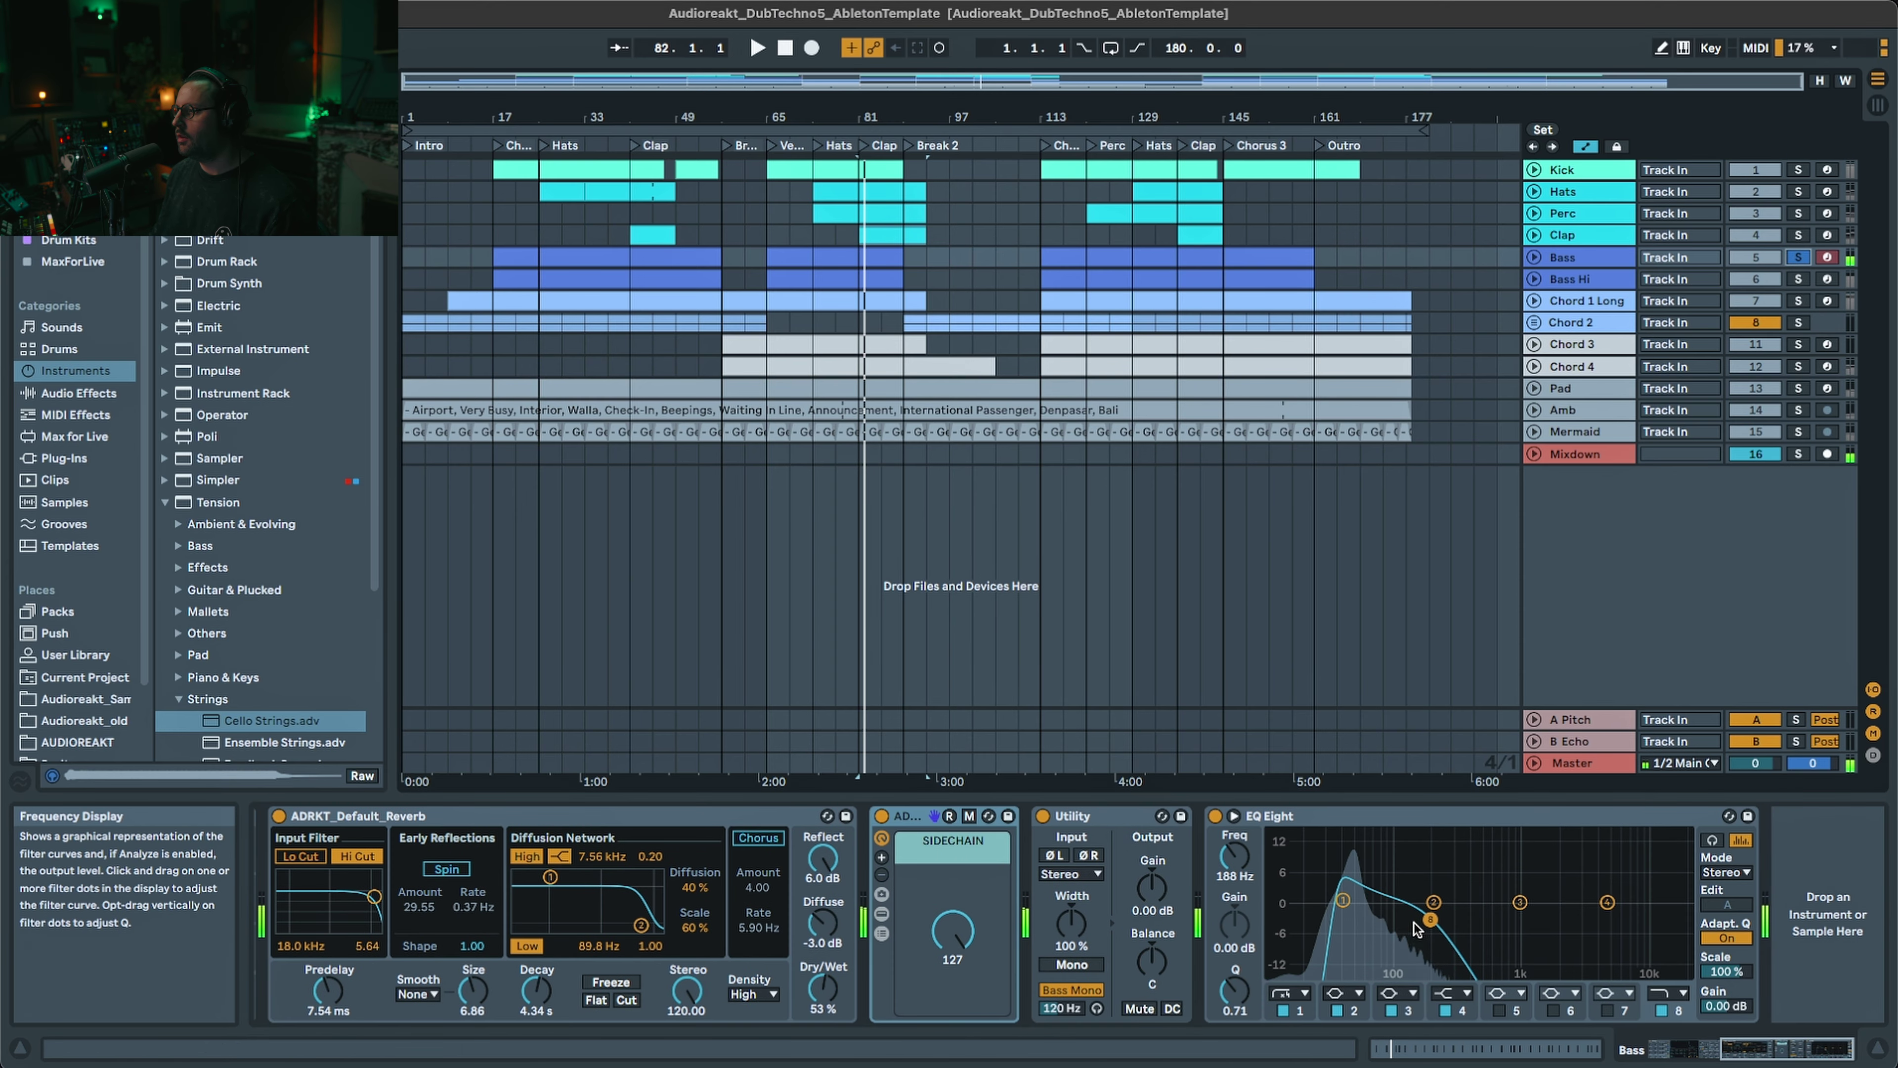
scroll(799, 912, "left", 5)
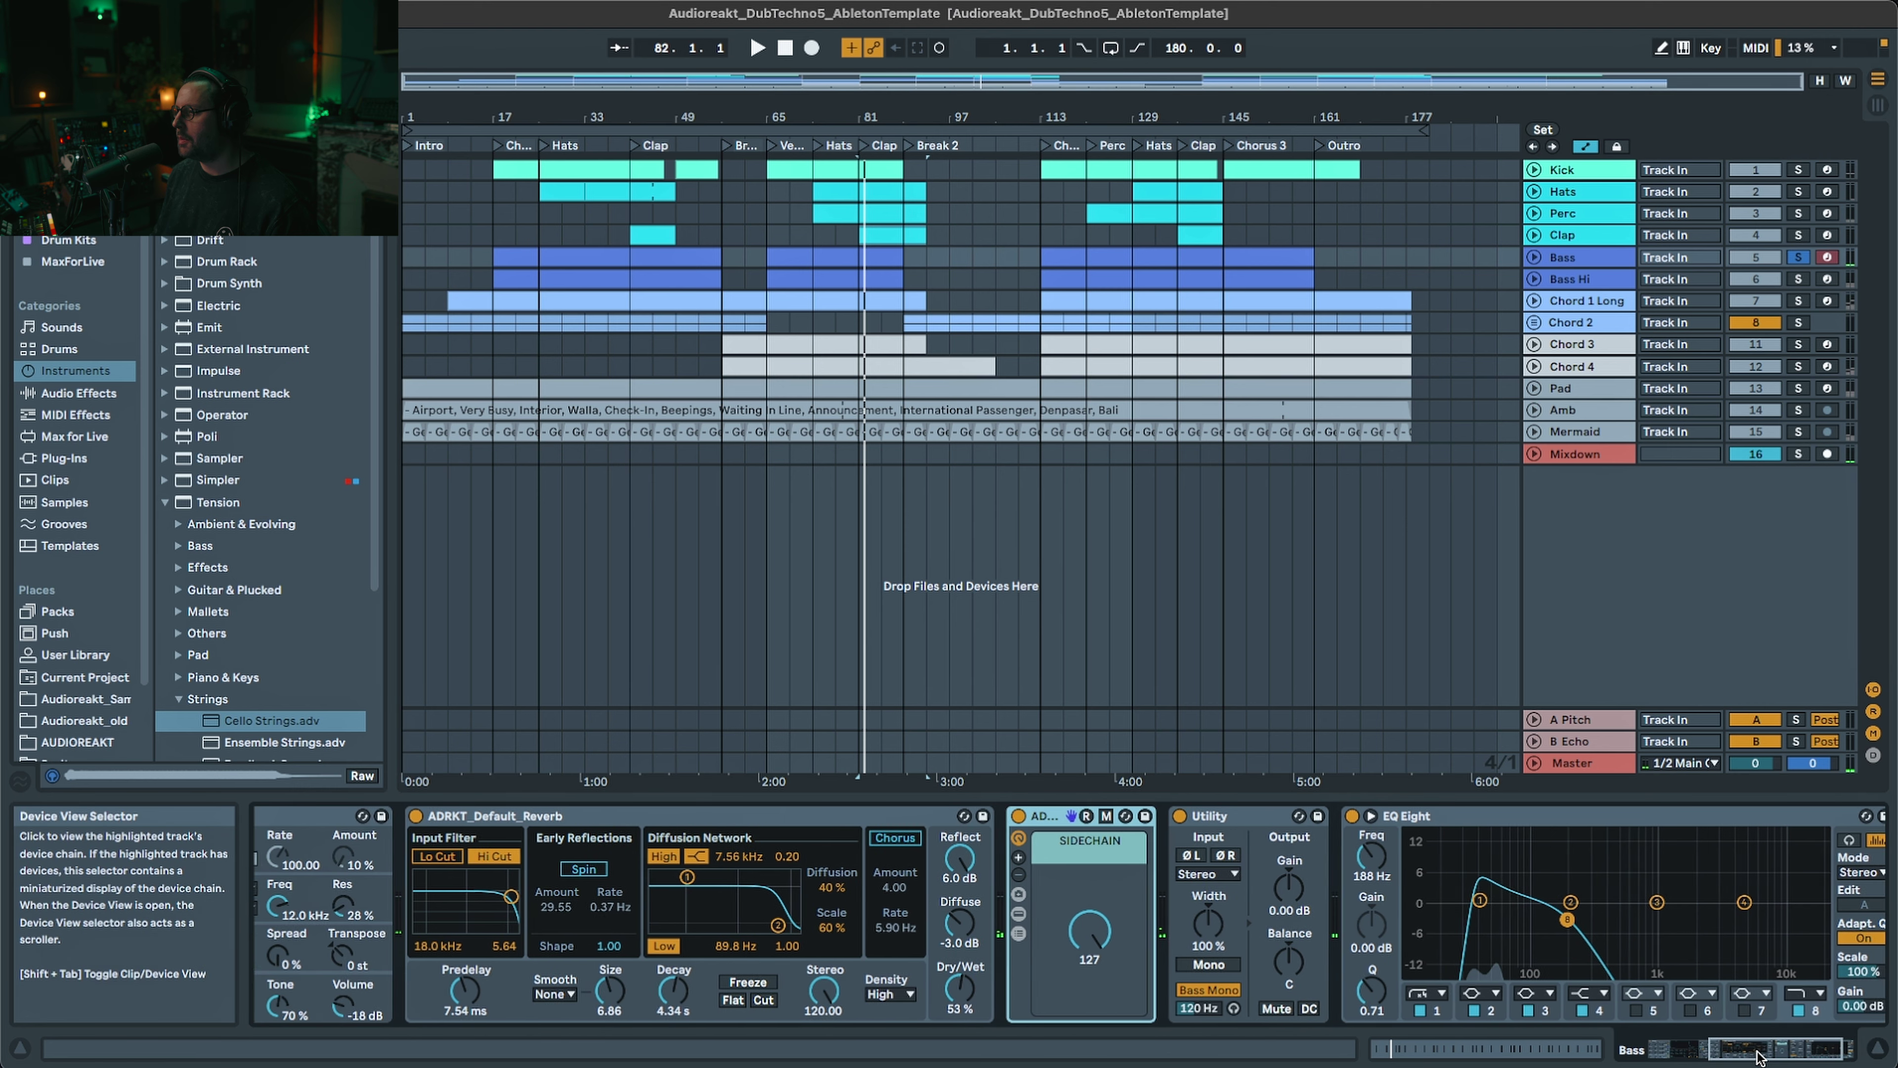
- Examine the Bass Hi device chain with its Amp, Echo and Hybrid Reverb, play the track soloed, and clear the solo
left_click(1562, 280)
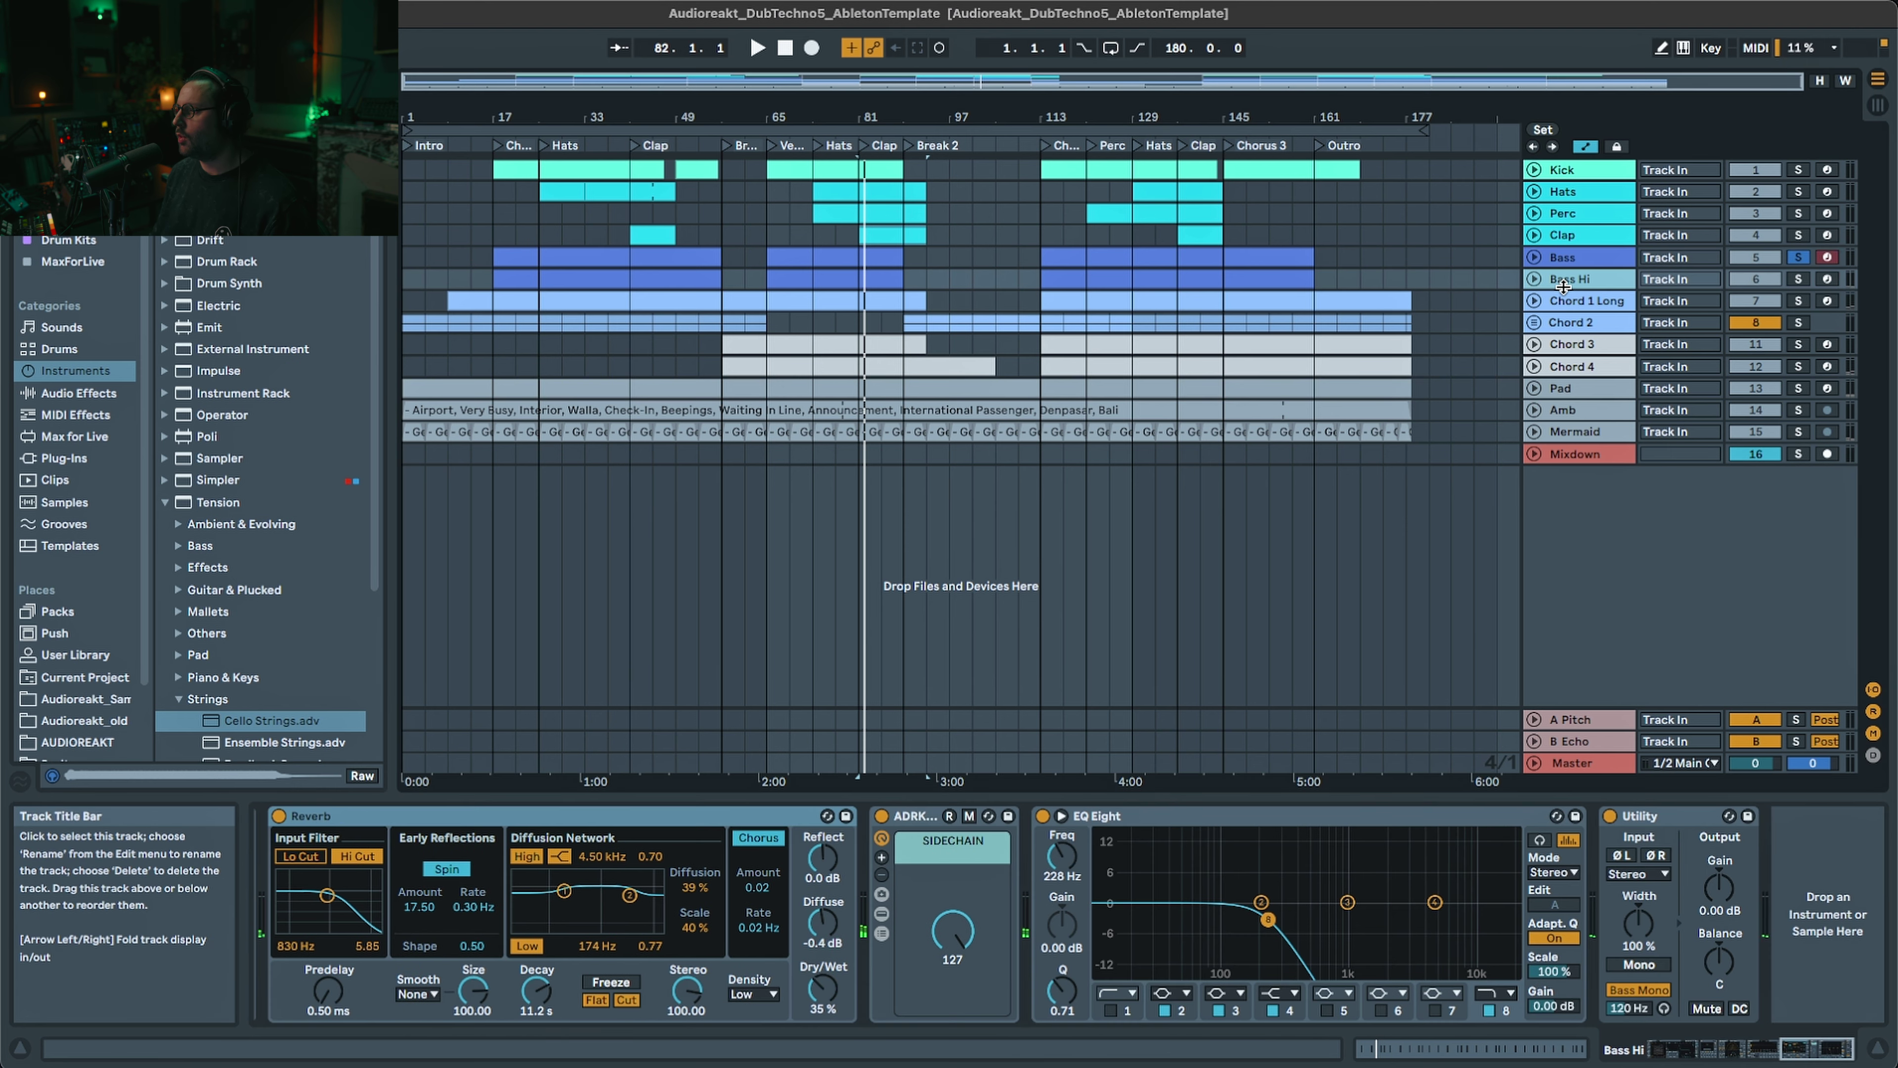
left_click_drag(1814, 1050, 1743, 1051)
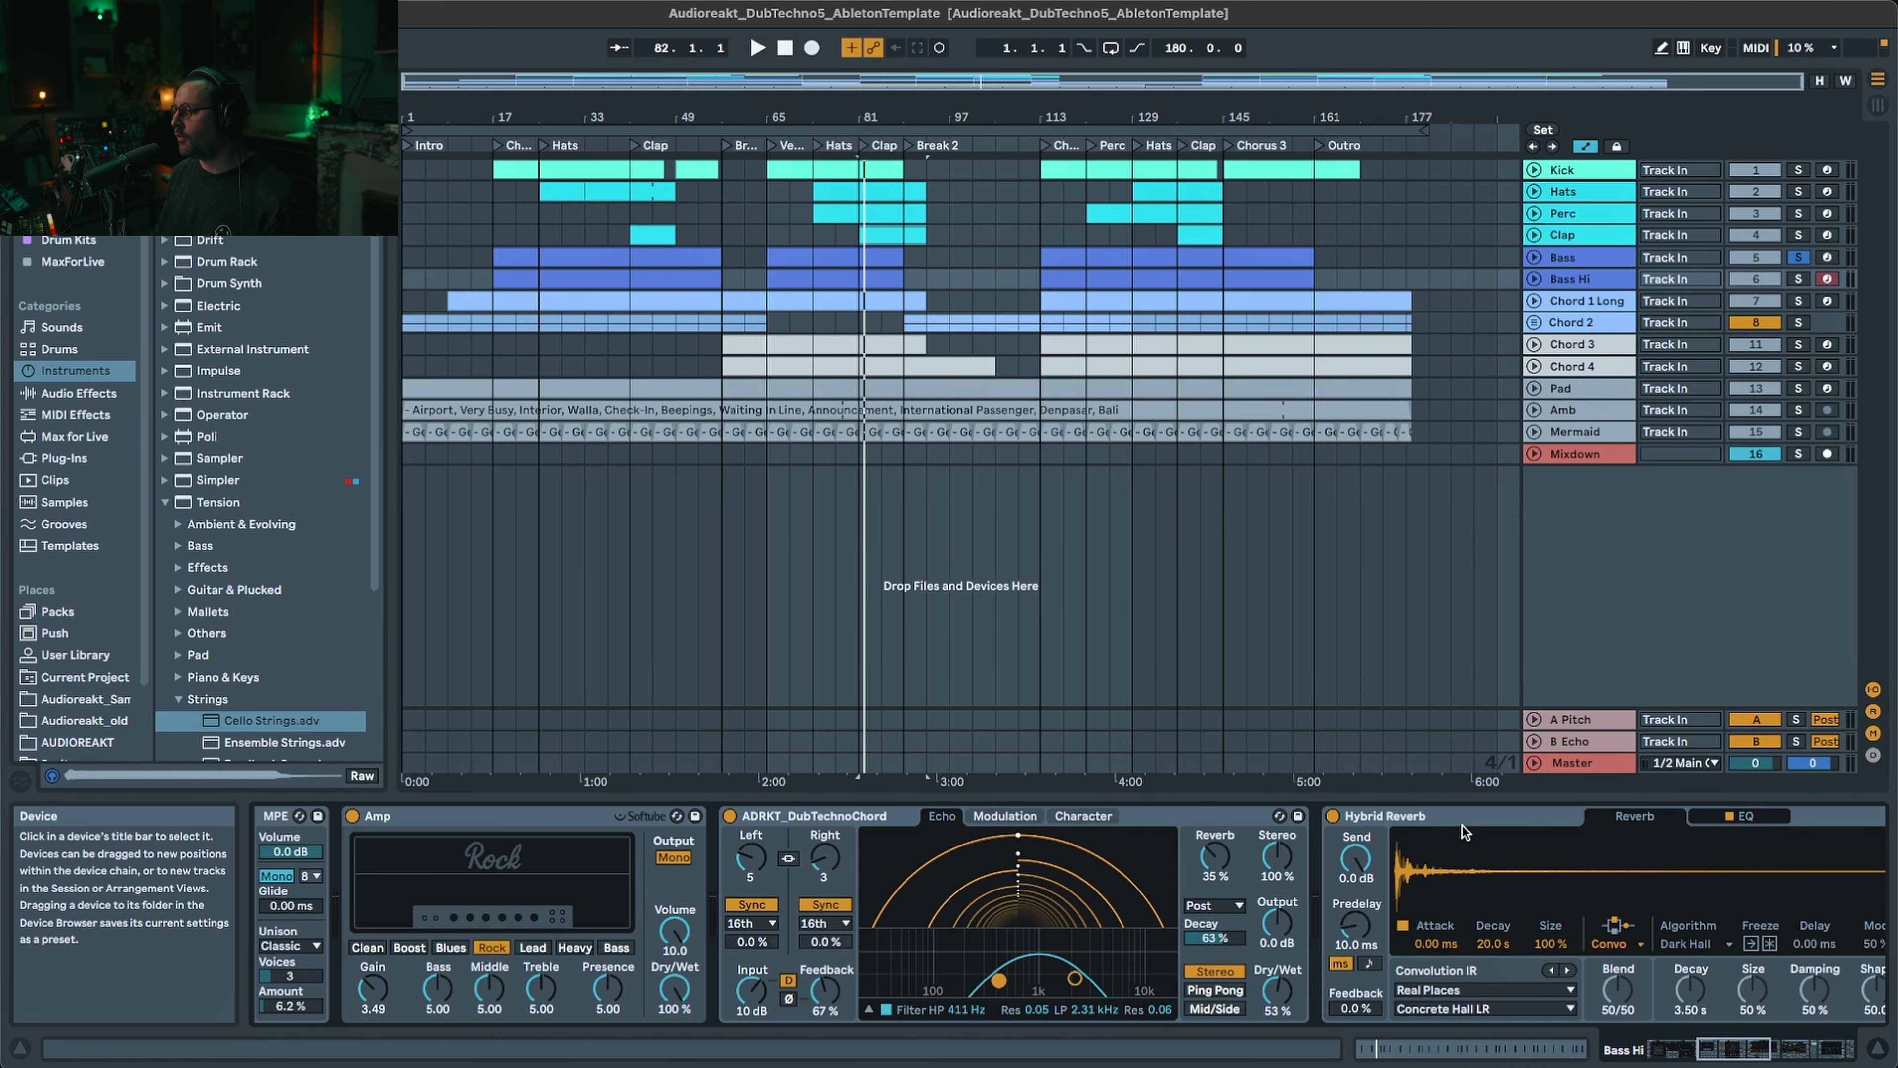
left_click_drag(1715, 1053, 1741, 1054)
left_click(1798, 278)
key("space")
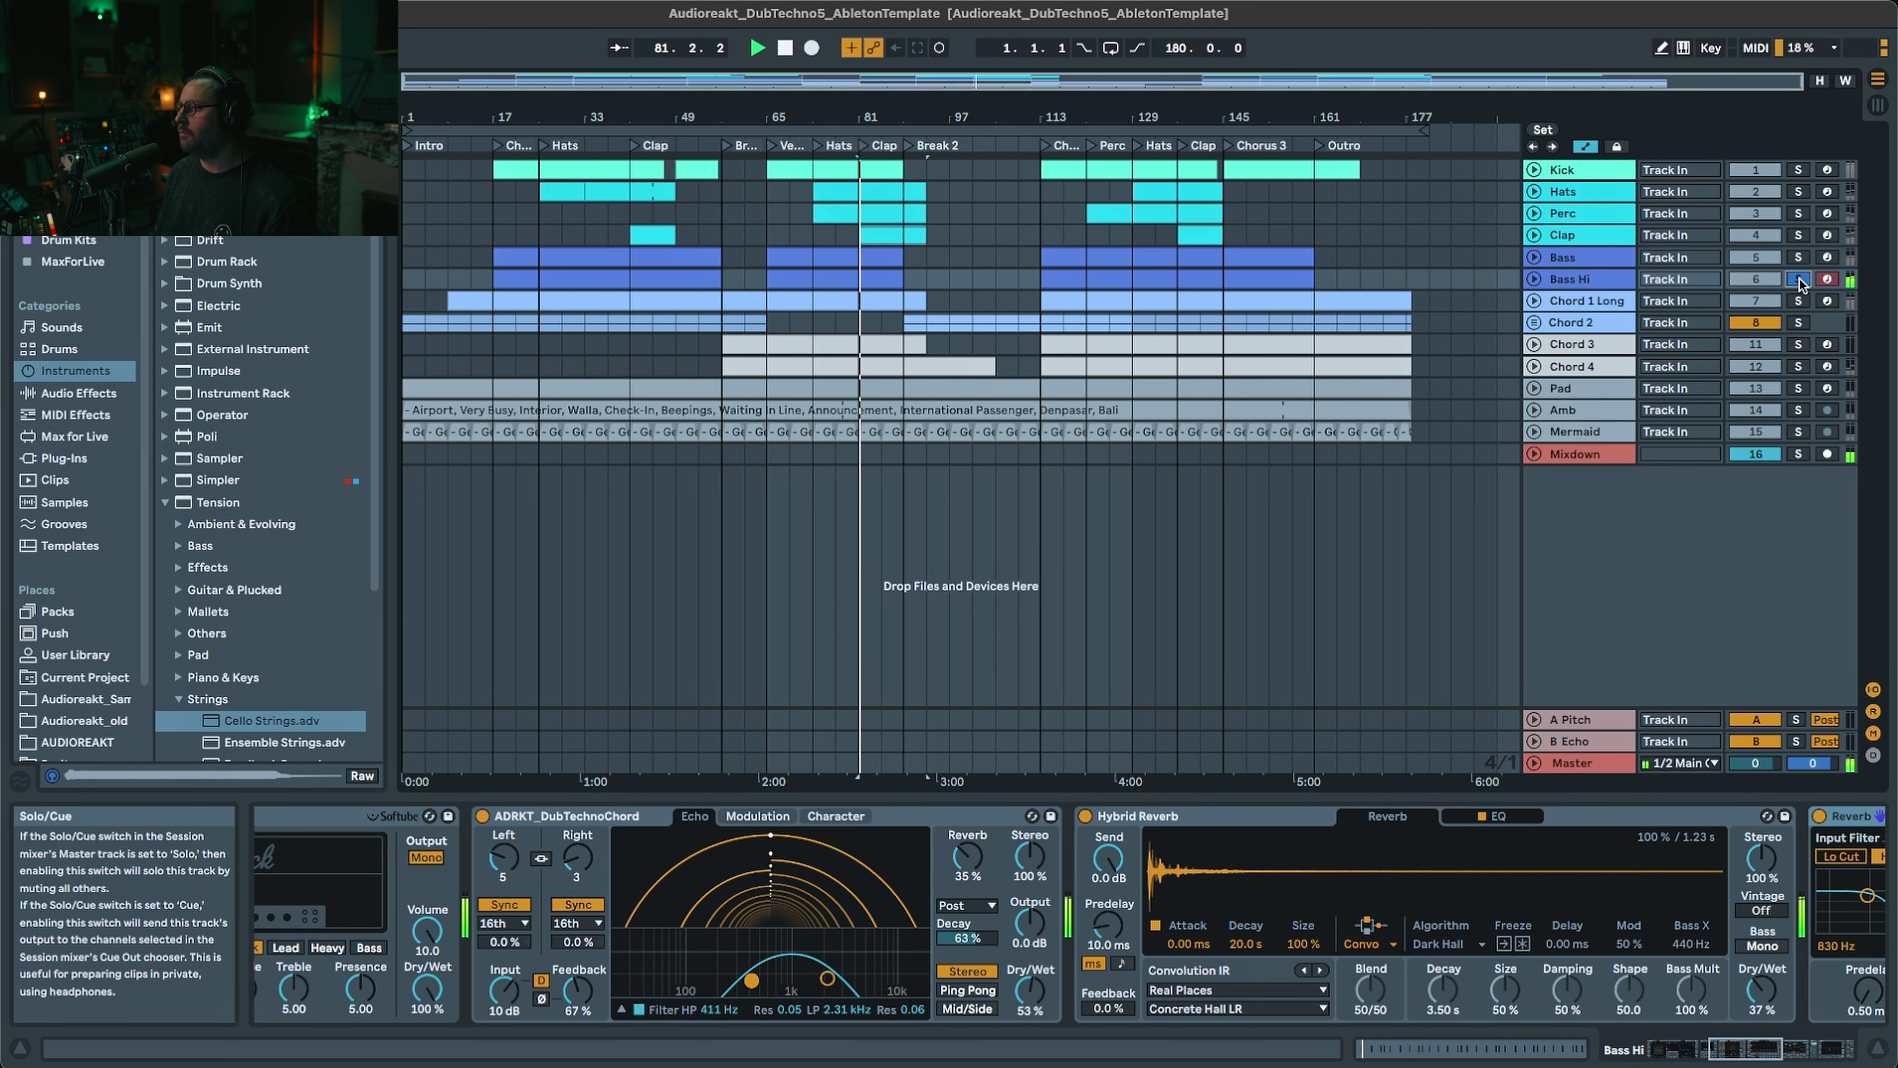
left_click(1797, 280)
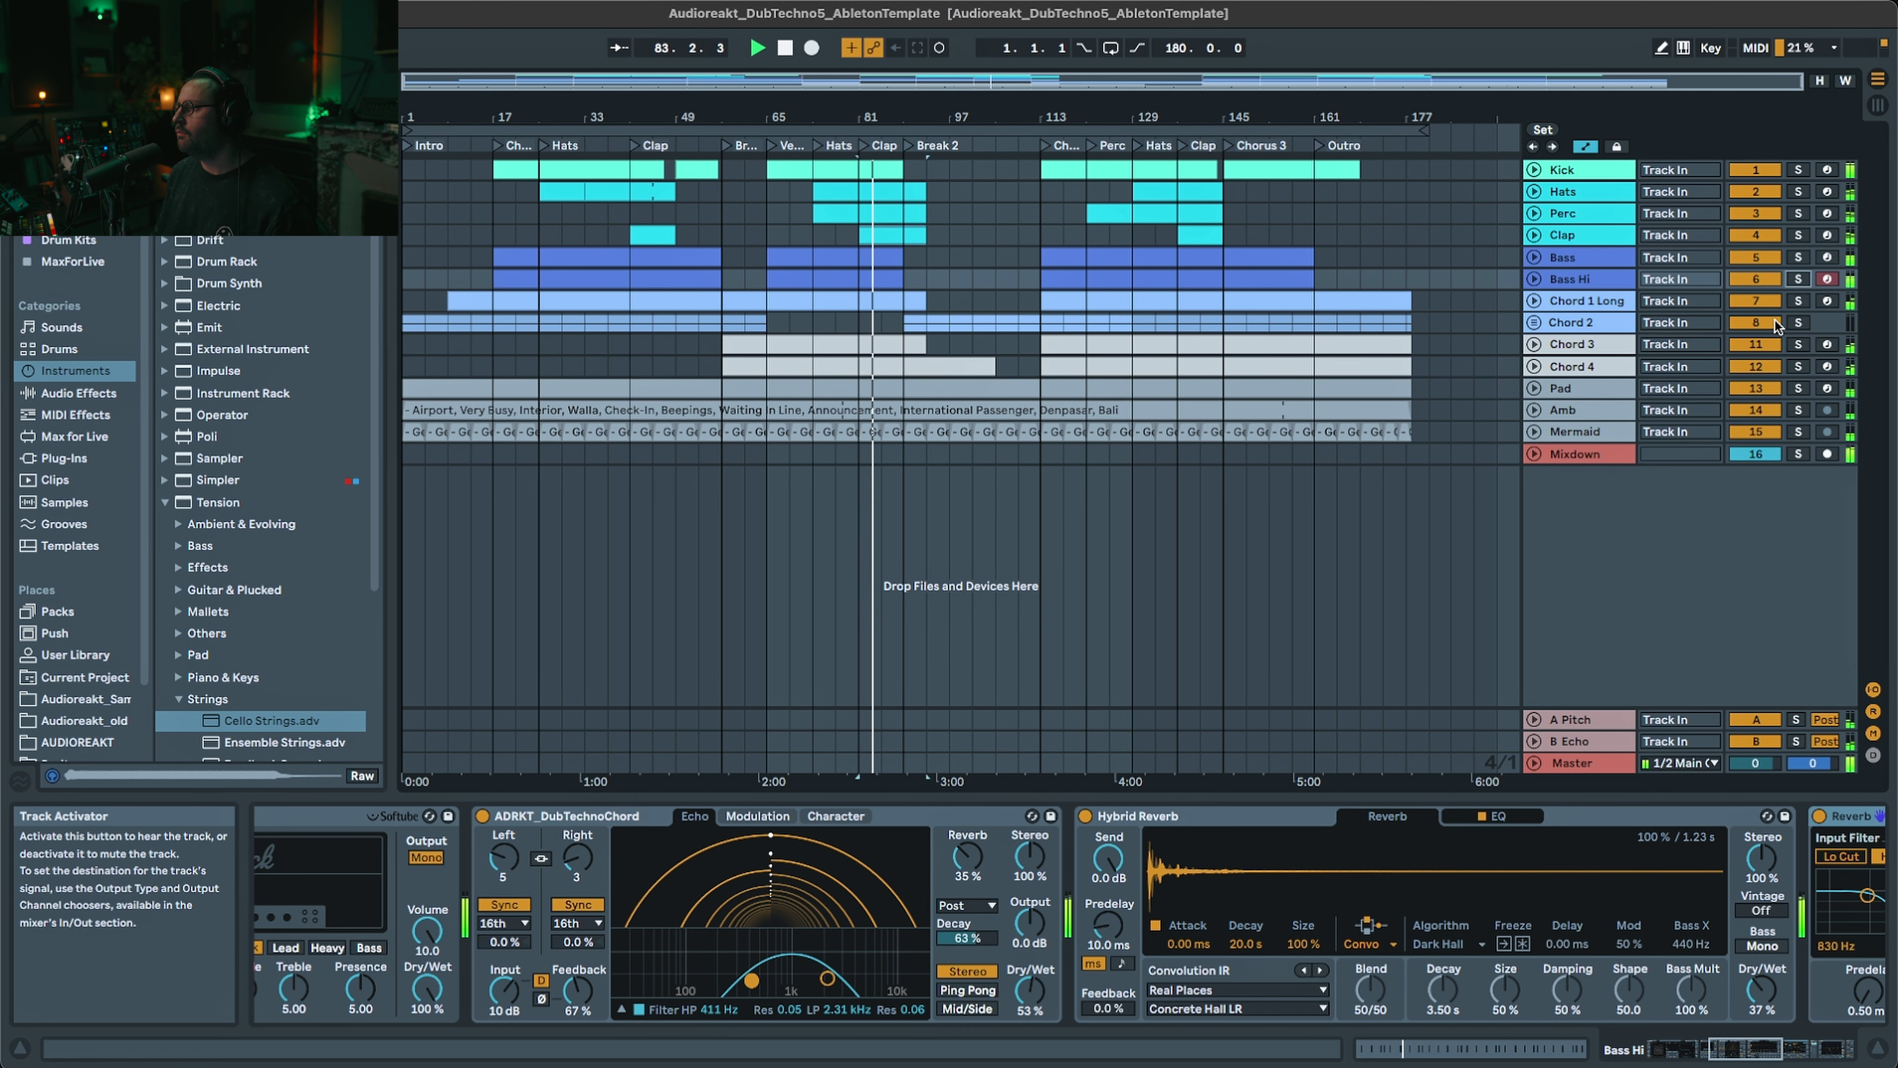
- Solo Chord 1 Long and Chord 2 in turn, examining the first's EQ Eight and the second's Drum Buss, and fold the Chord 2 group
left_click(1798, 300)
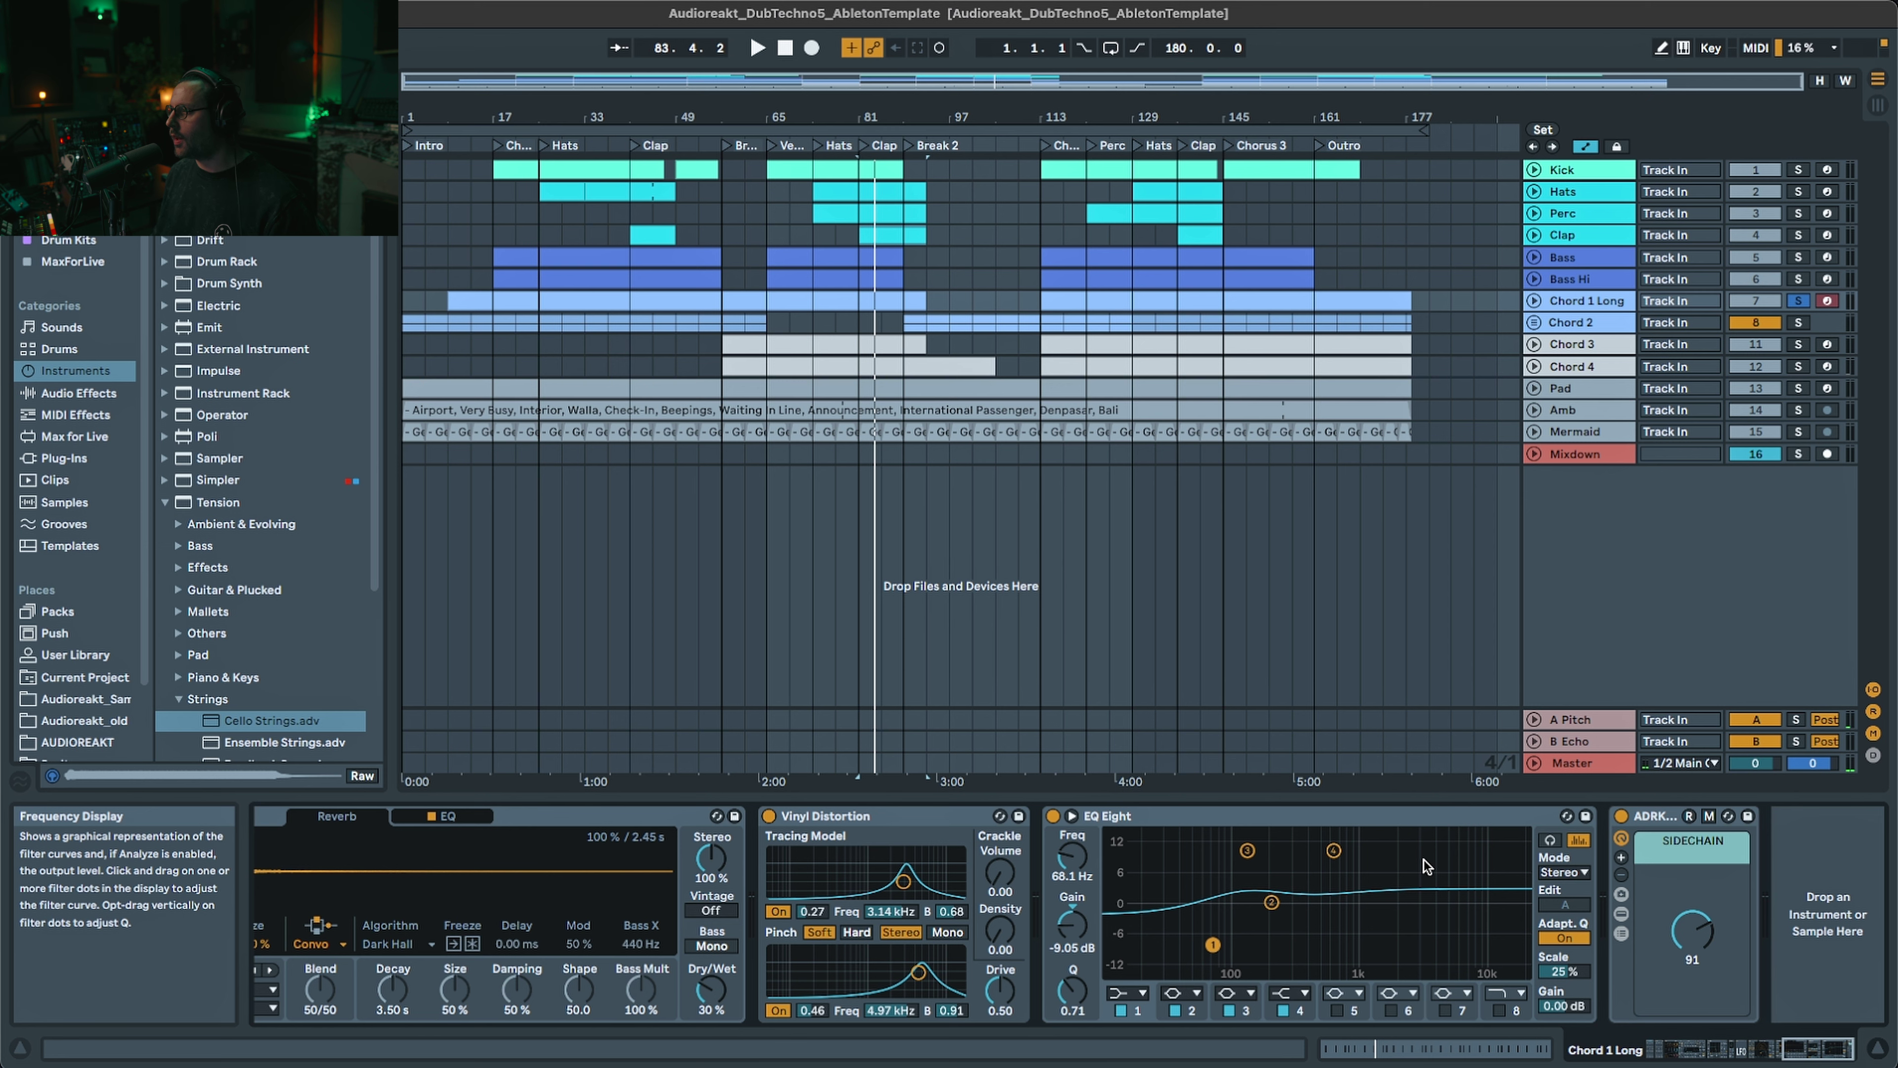
left_click(1798, 323)
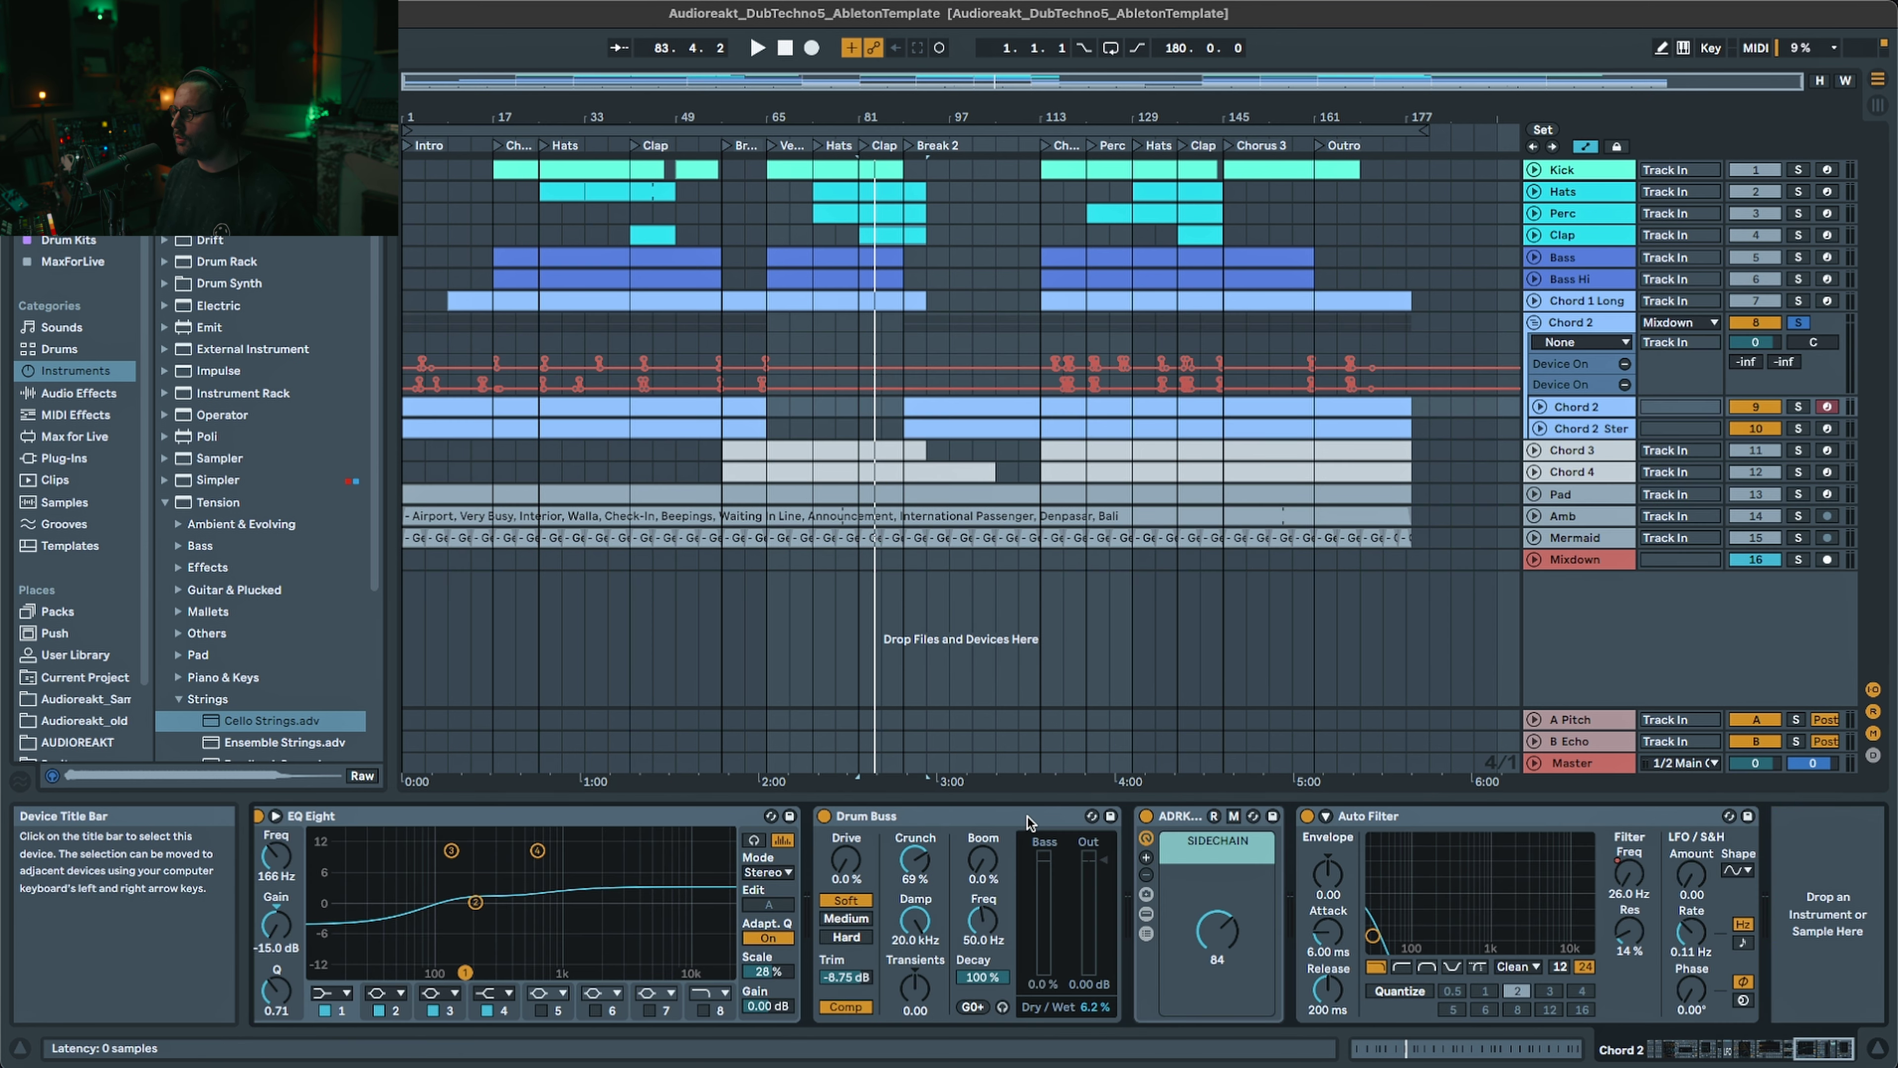
left_click(1028, 817)
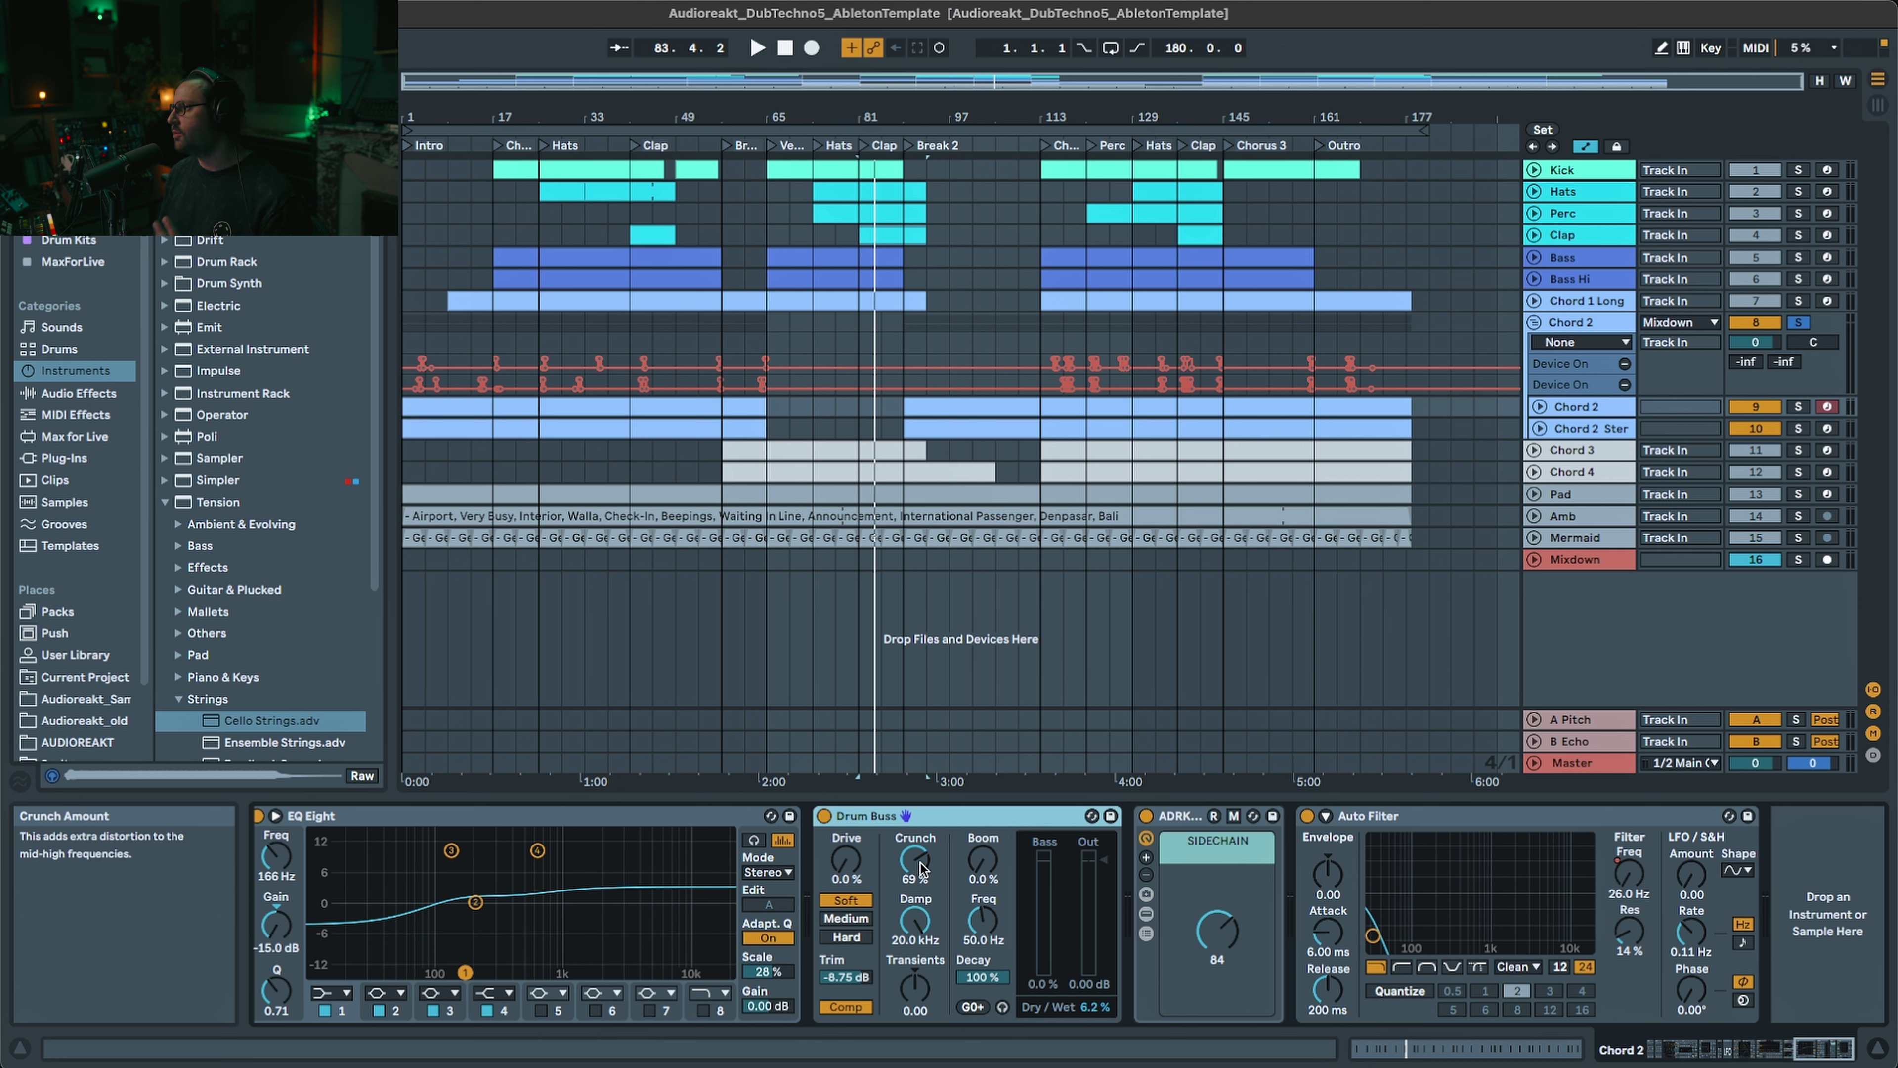
left_click(1534, 322)
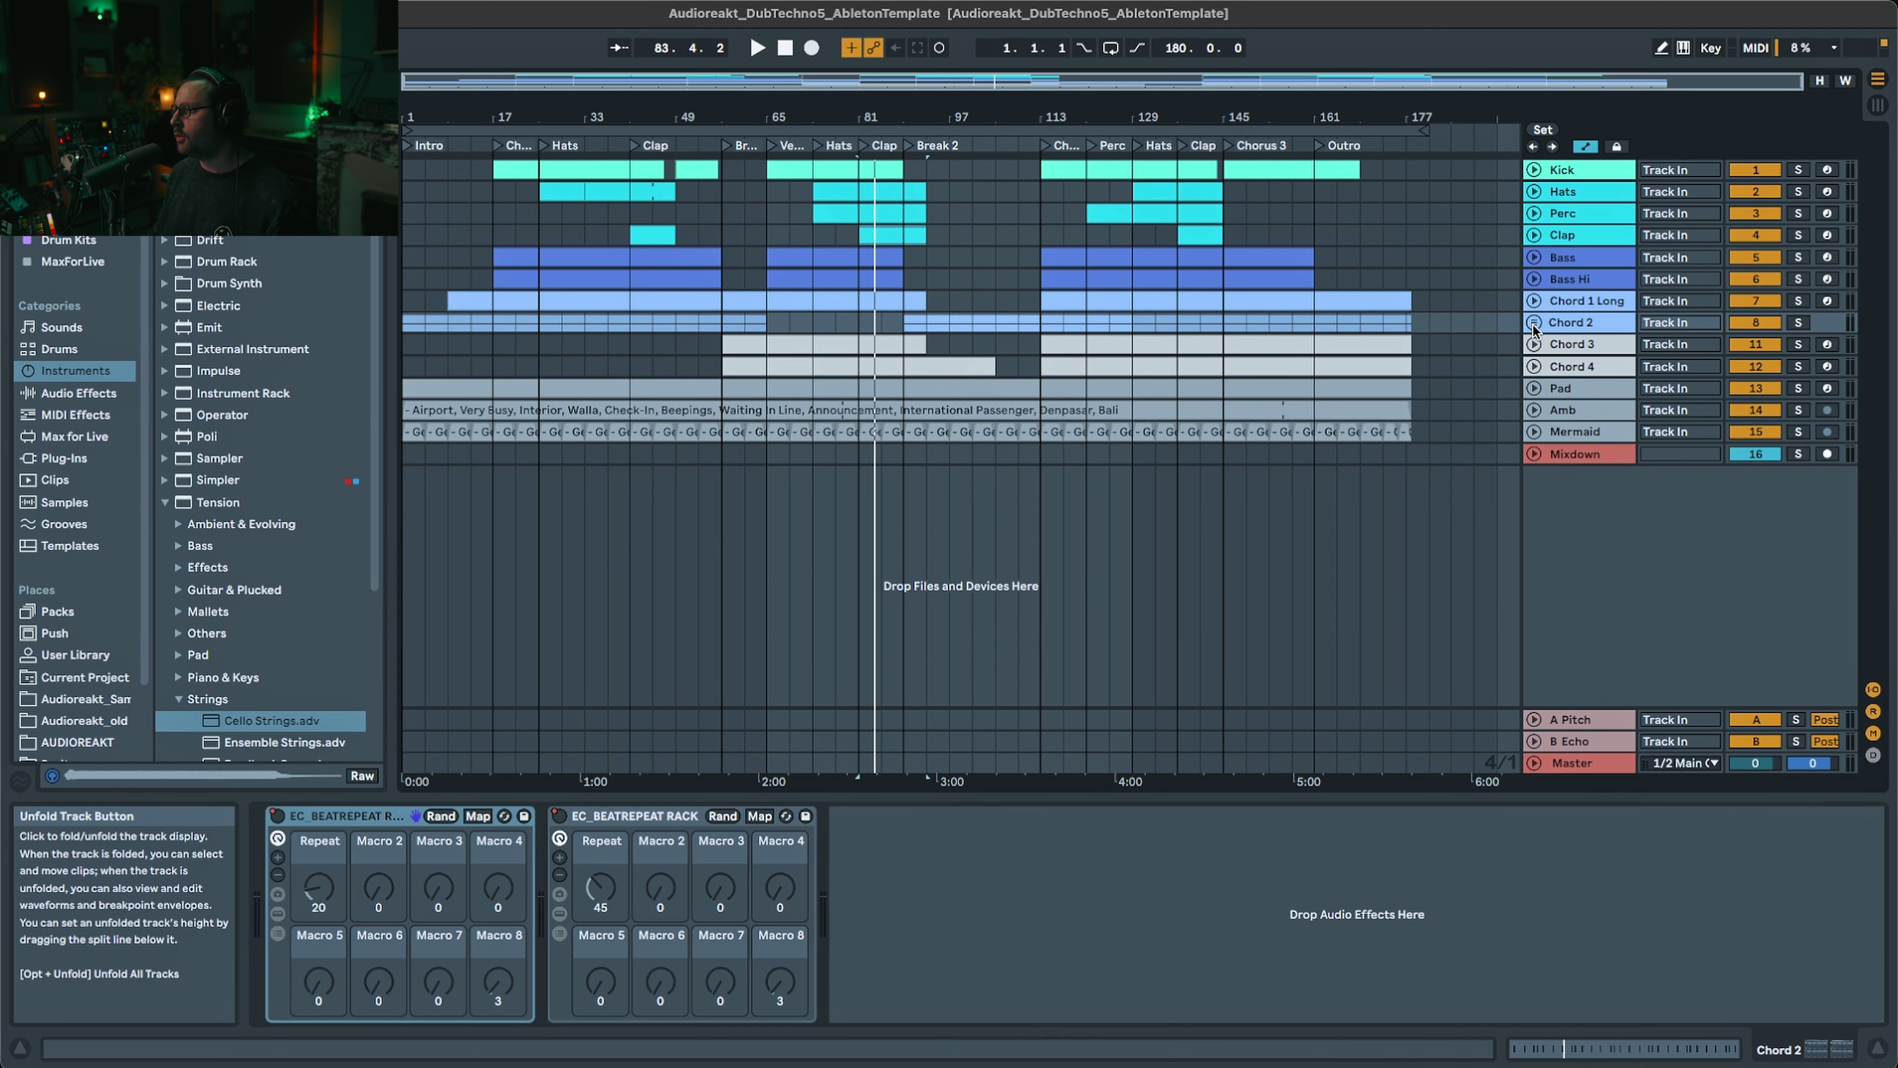
- Examine the Chord 3 chain of Cello Strings, Amp, Pedal, EQ Eight and Auto Filters, and play the track soloed
left_click(1573, 346)
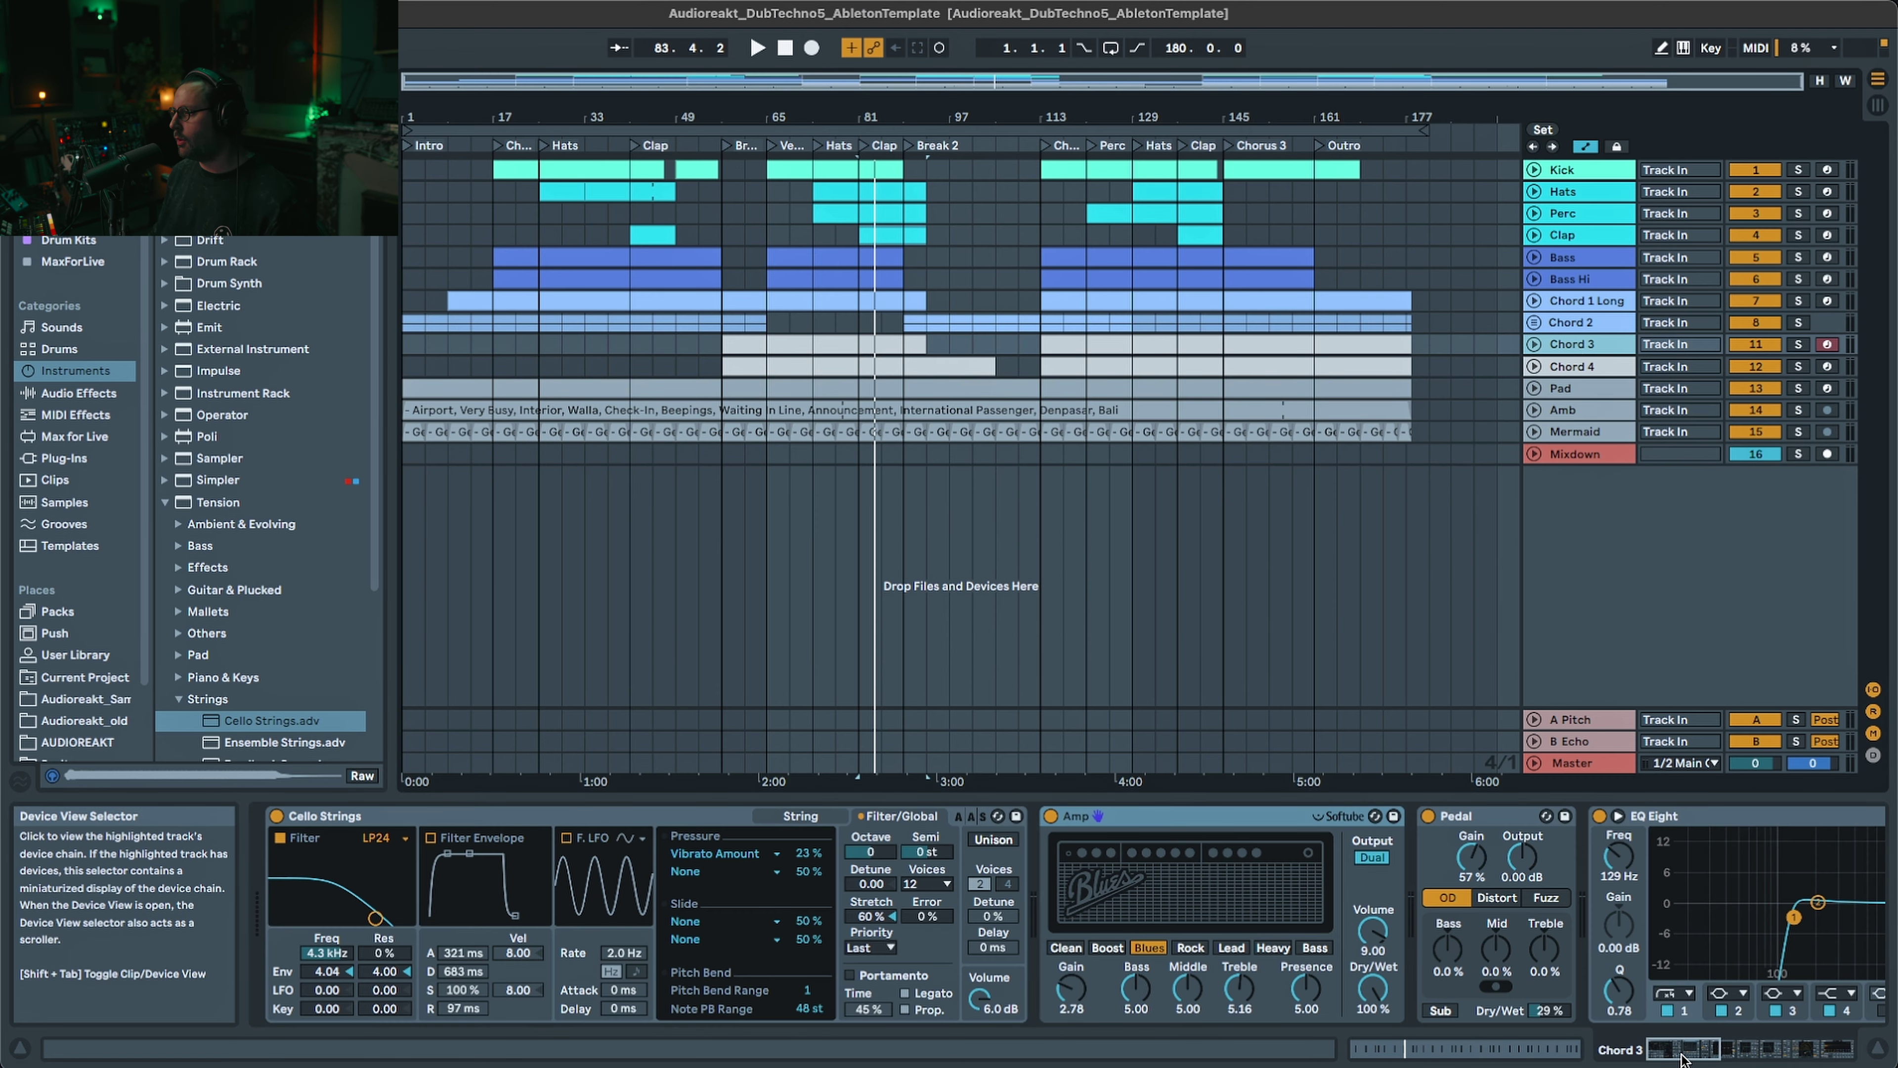
scroll(1068, 912, "right", 10)
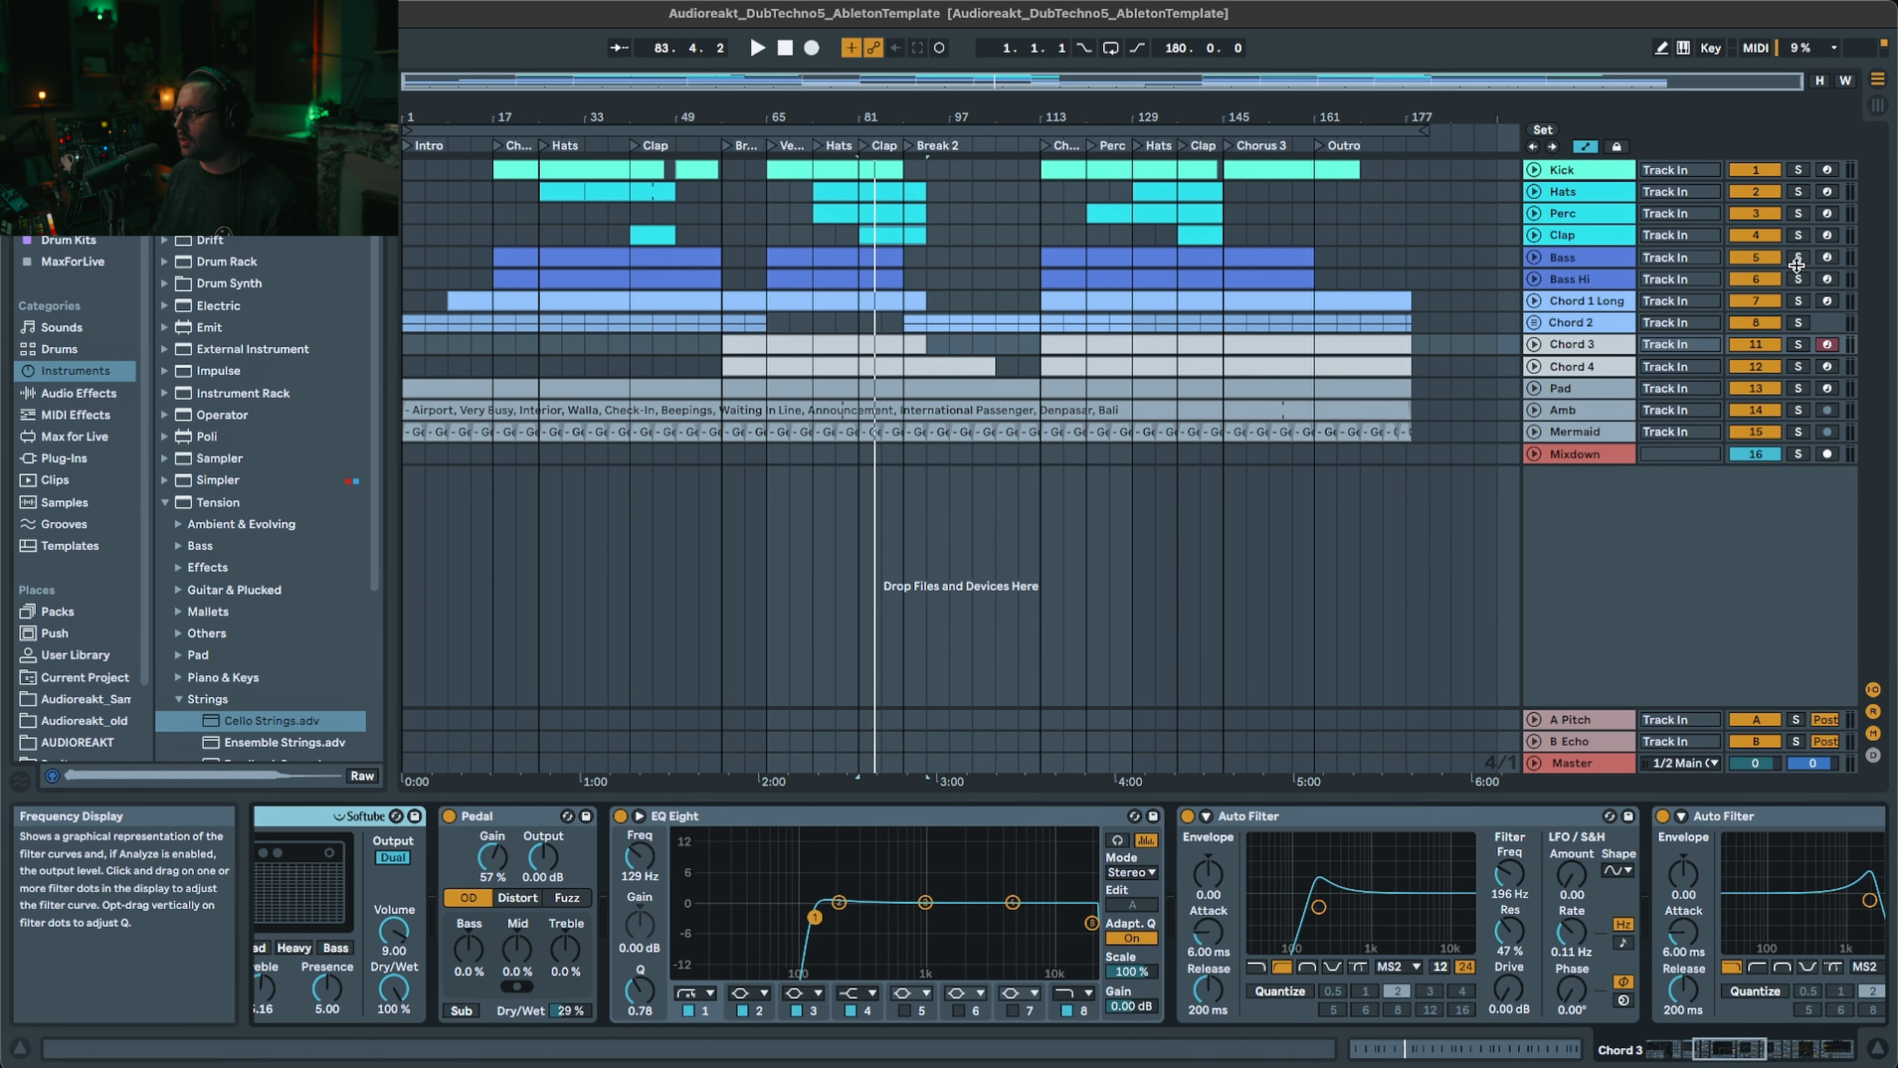
left_click(1799, 345)
key("space")
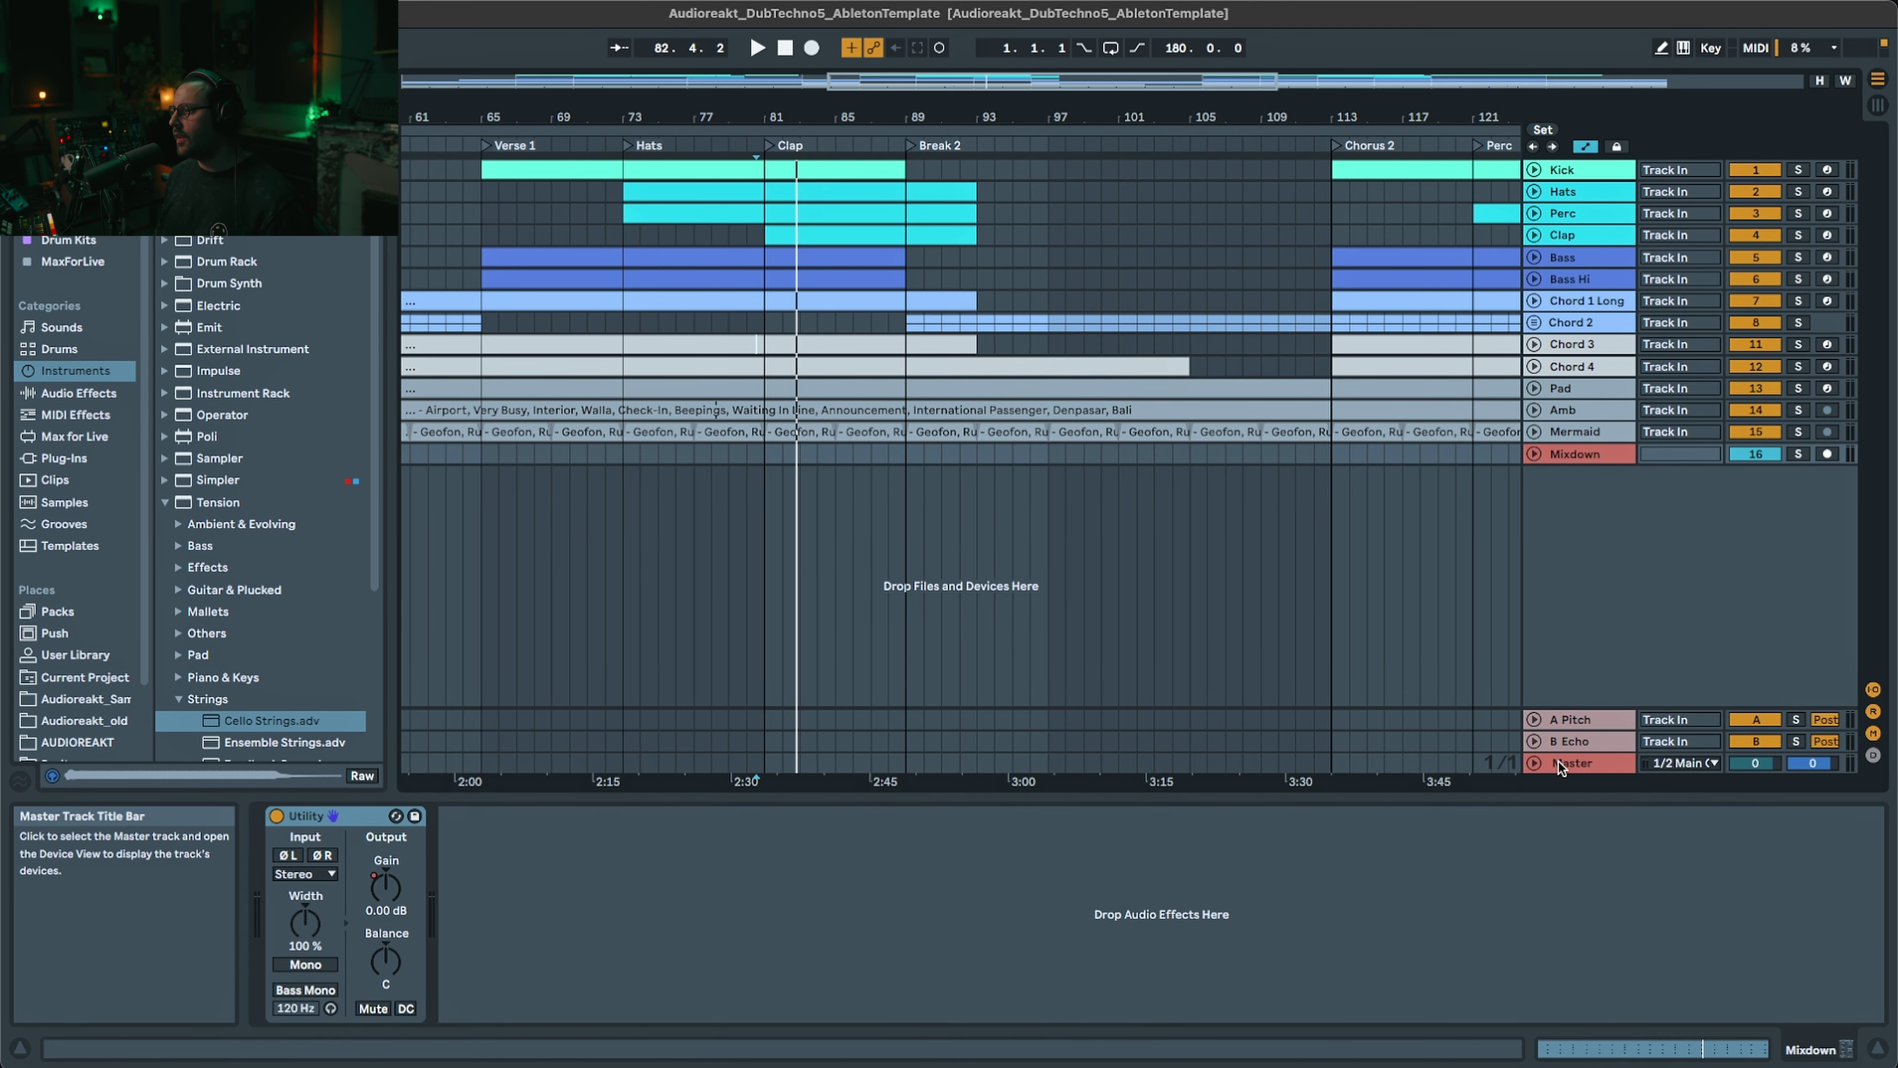
- Show the devices inside the Master track's mastering rack and select its Glue Compressor to examine the settings
left_click(1559, 762)
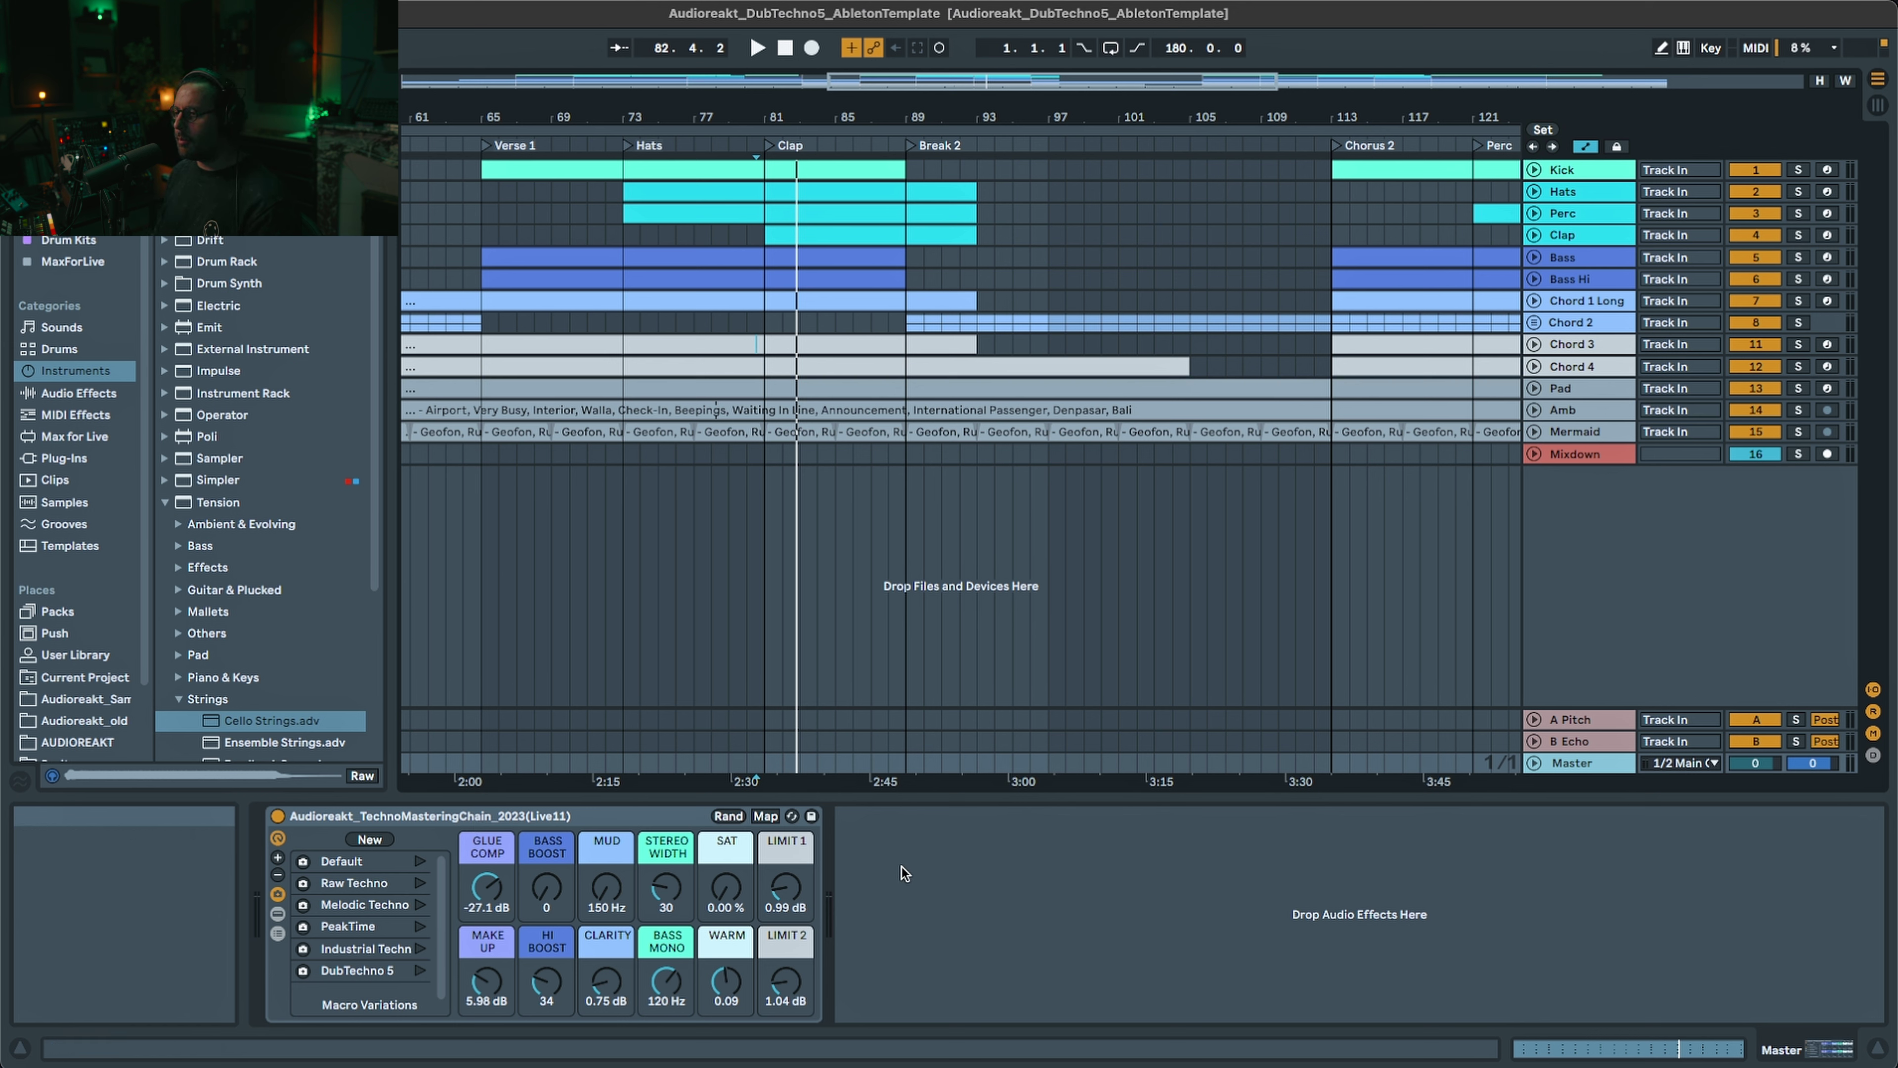
left_click(281, 936)
left_click(280, 937)
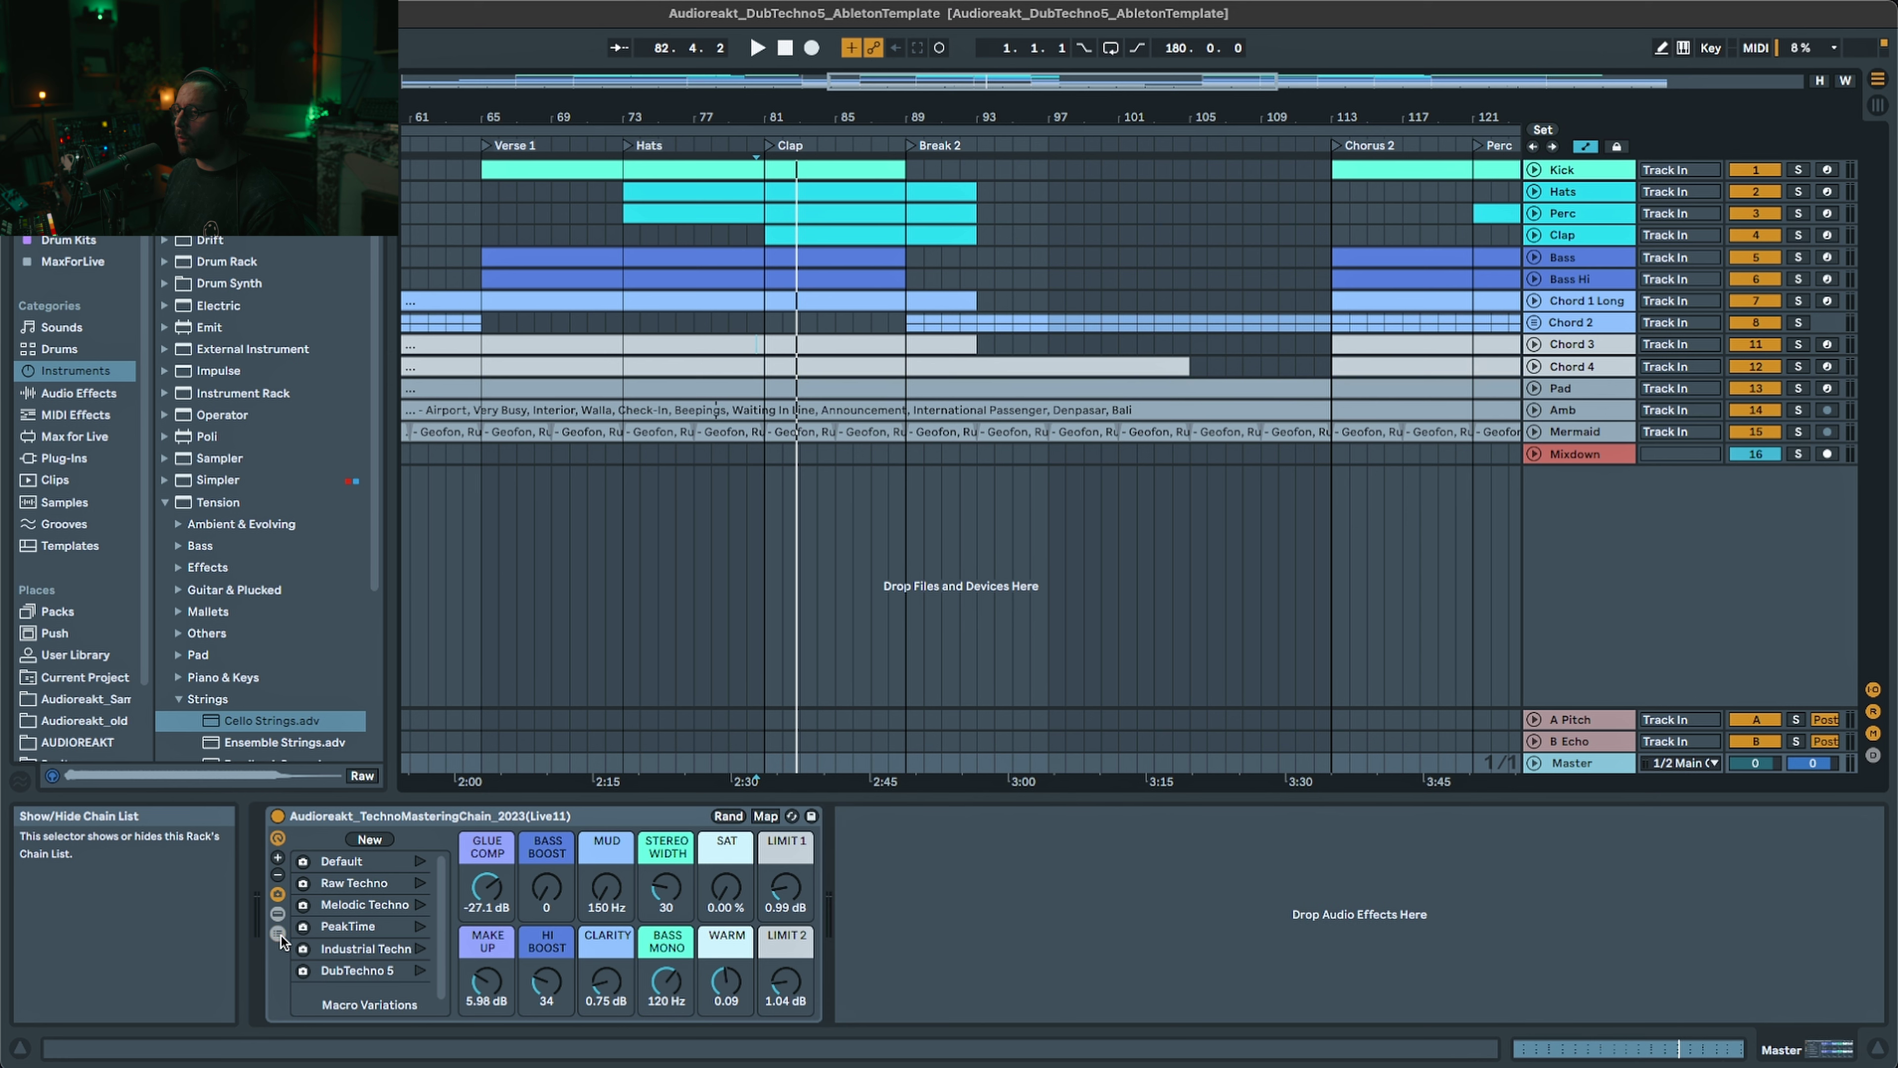
left_click(276, 915)
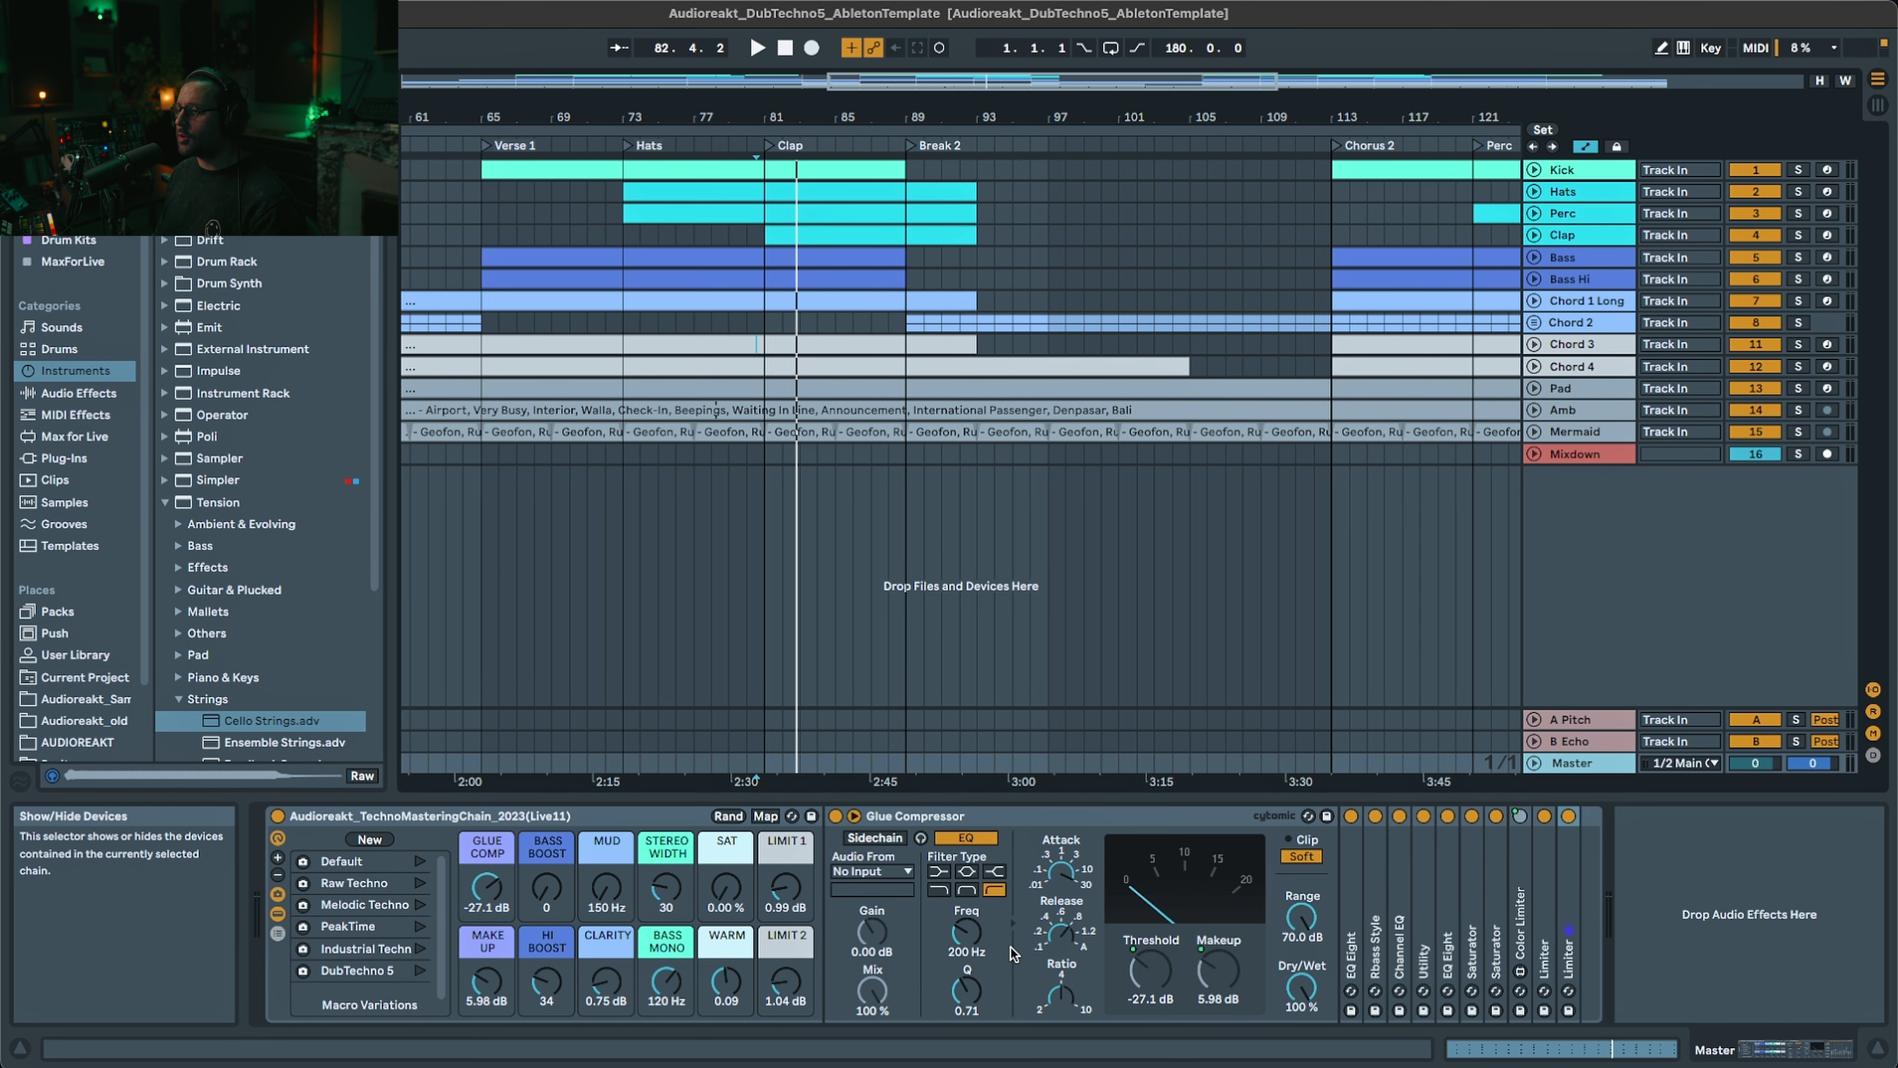
left_click(1026, 815)
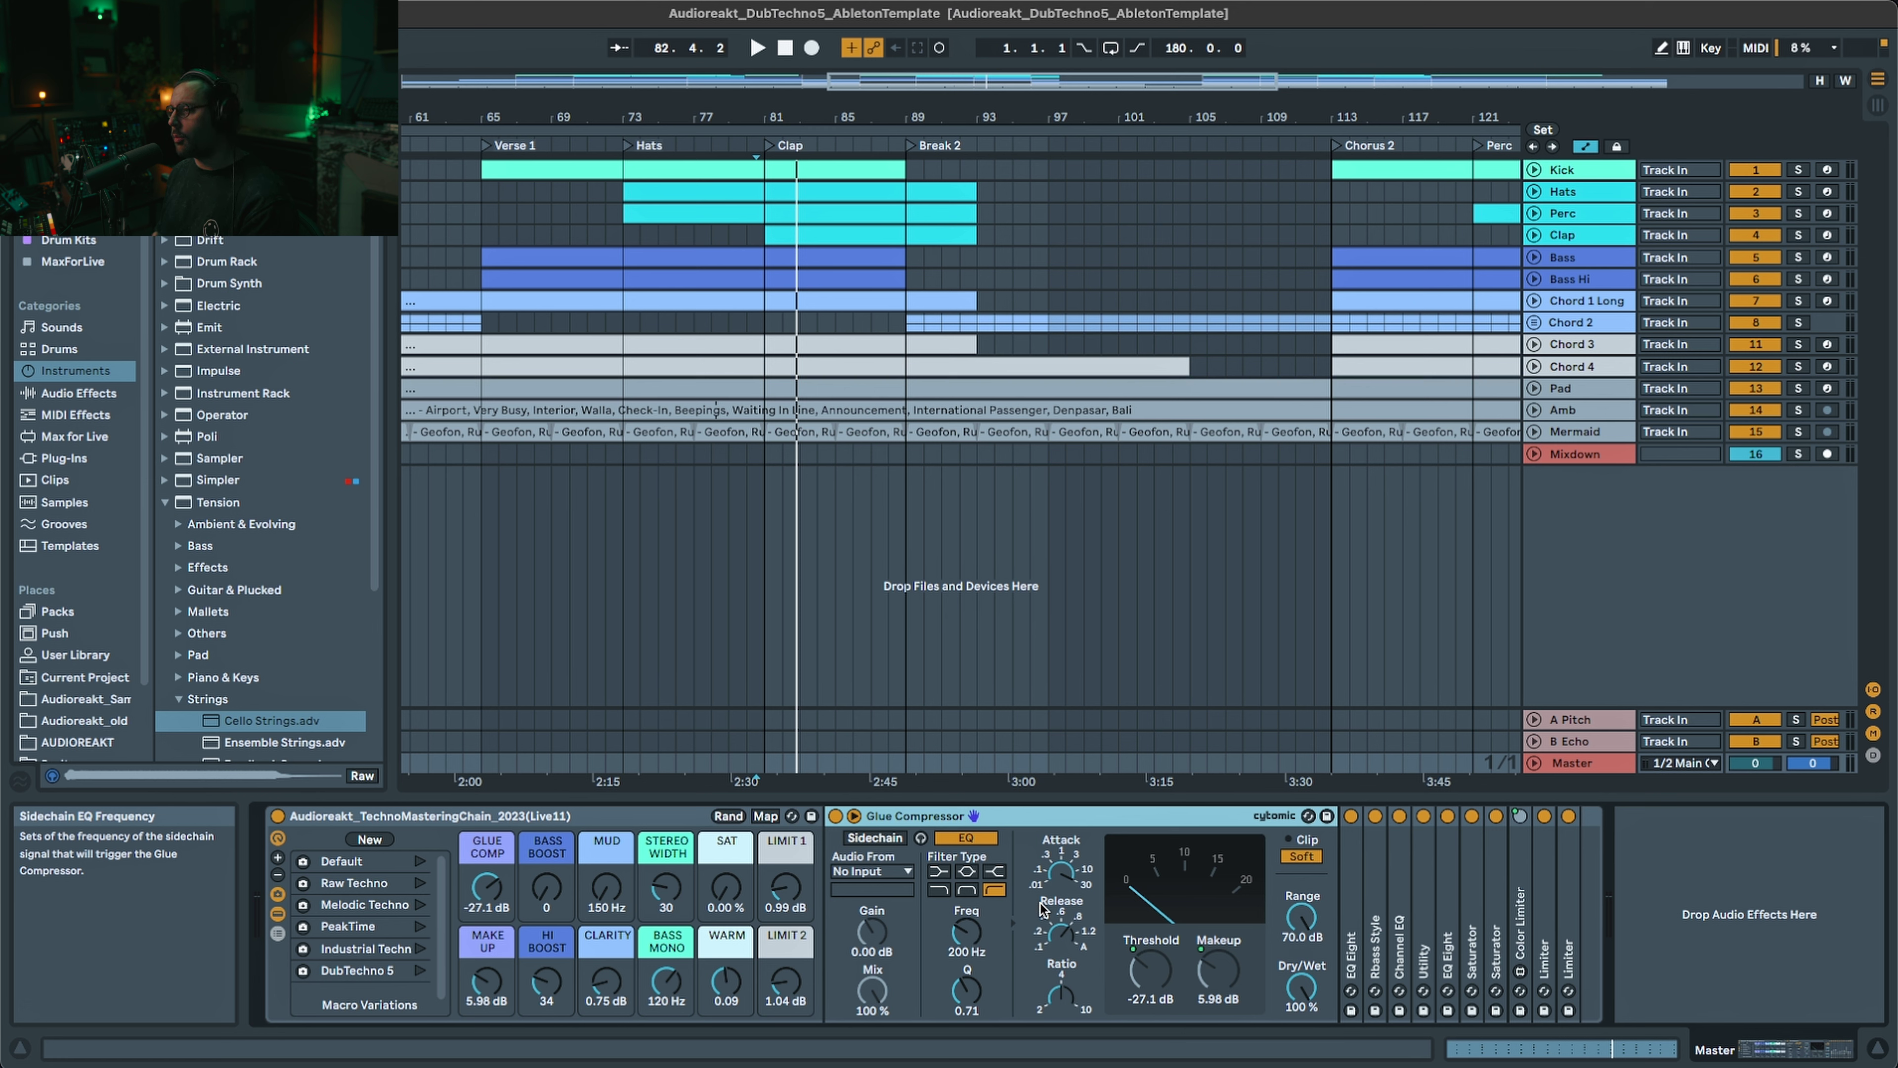
- Play the arrangement while switching the Glue Compressor's sidechain EQ off, and switch it back on to compare
double_click(976, 841)
key("space")
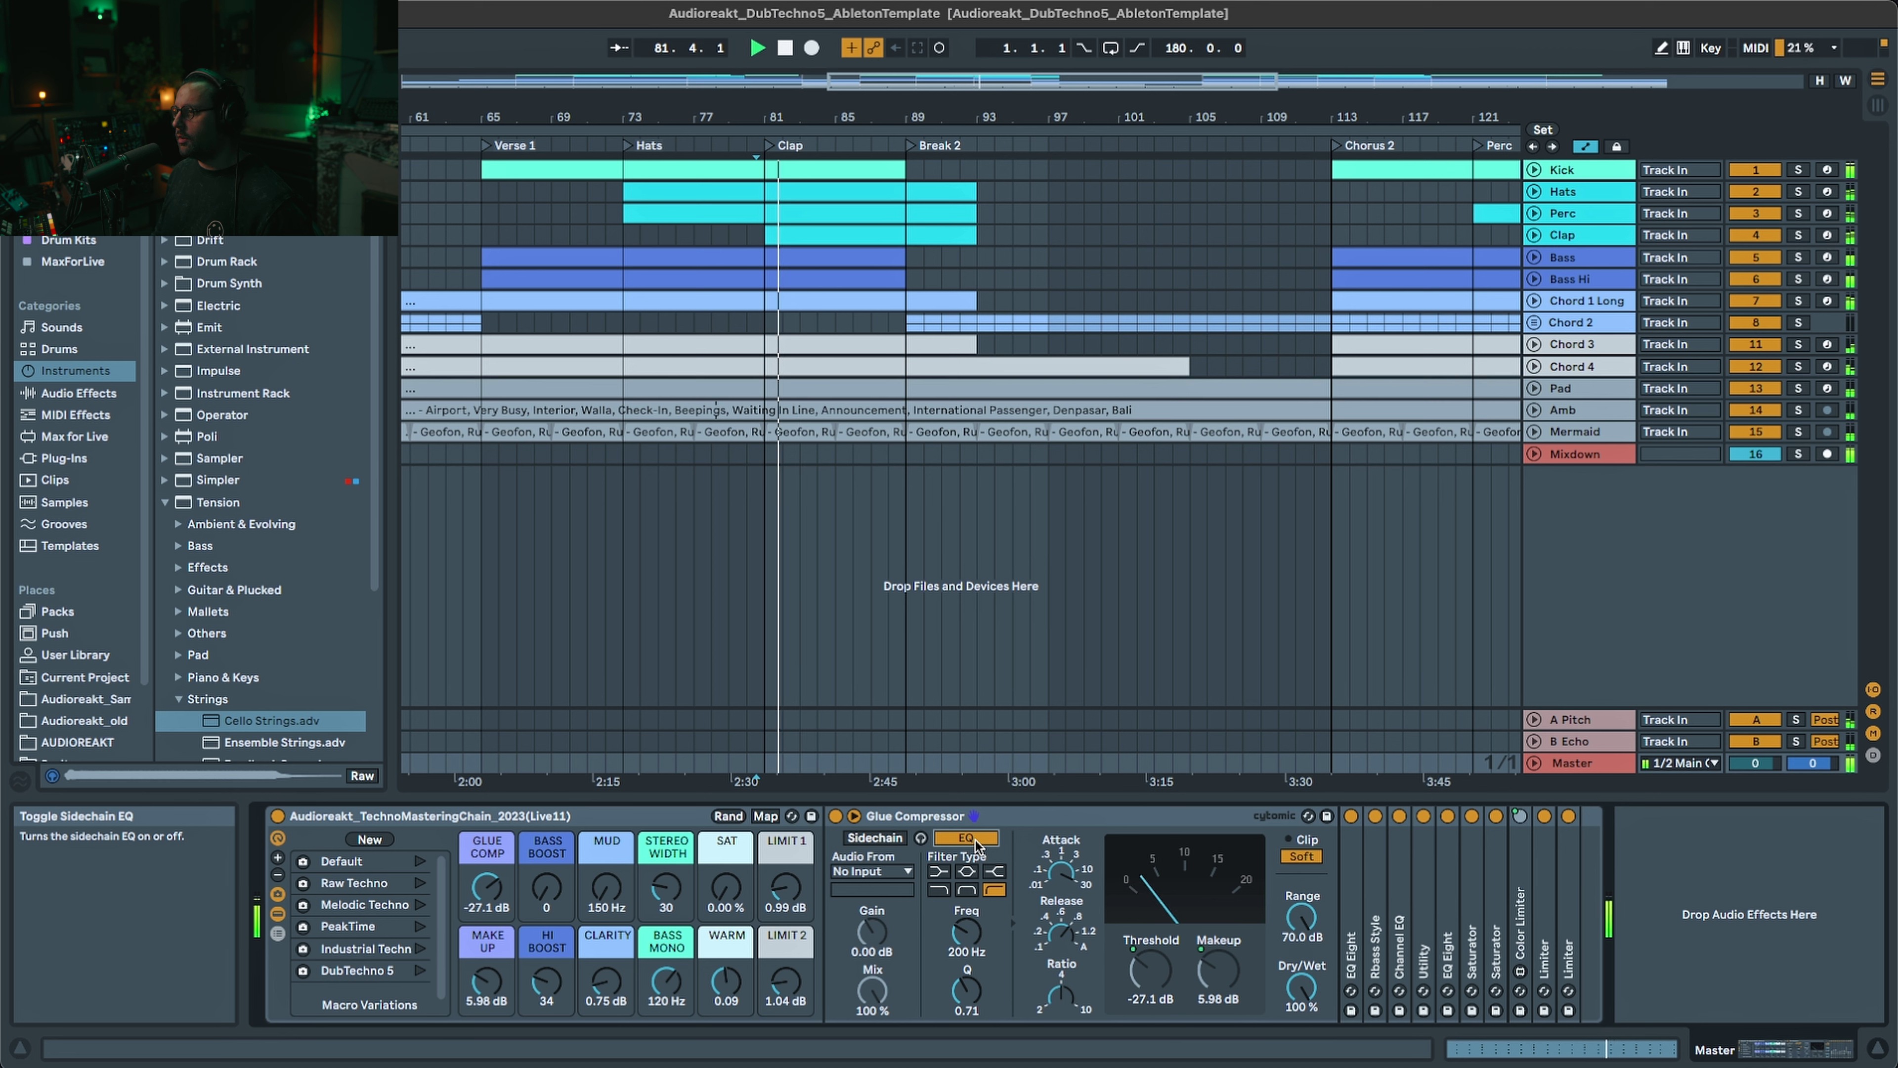
left_click(976, 840)
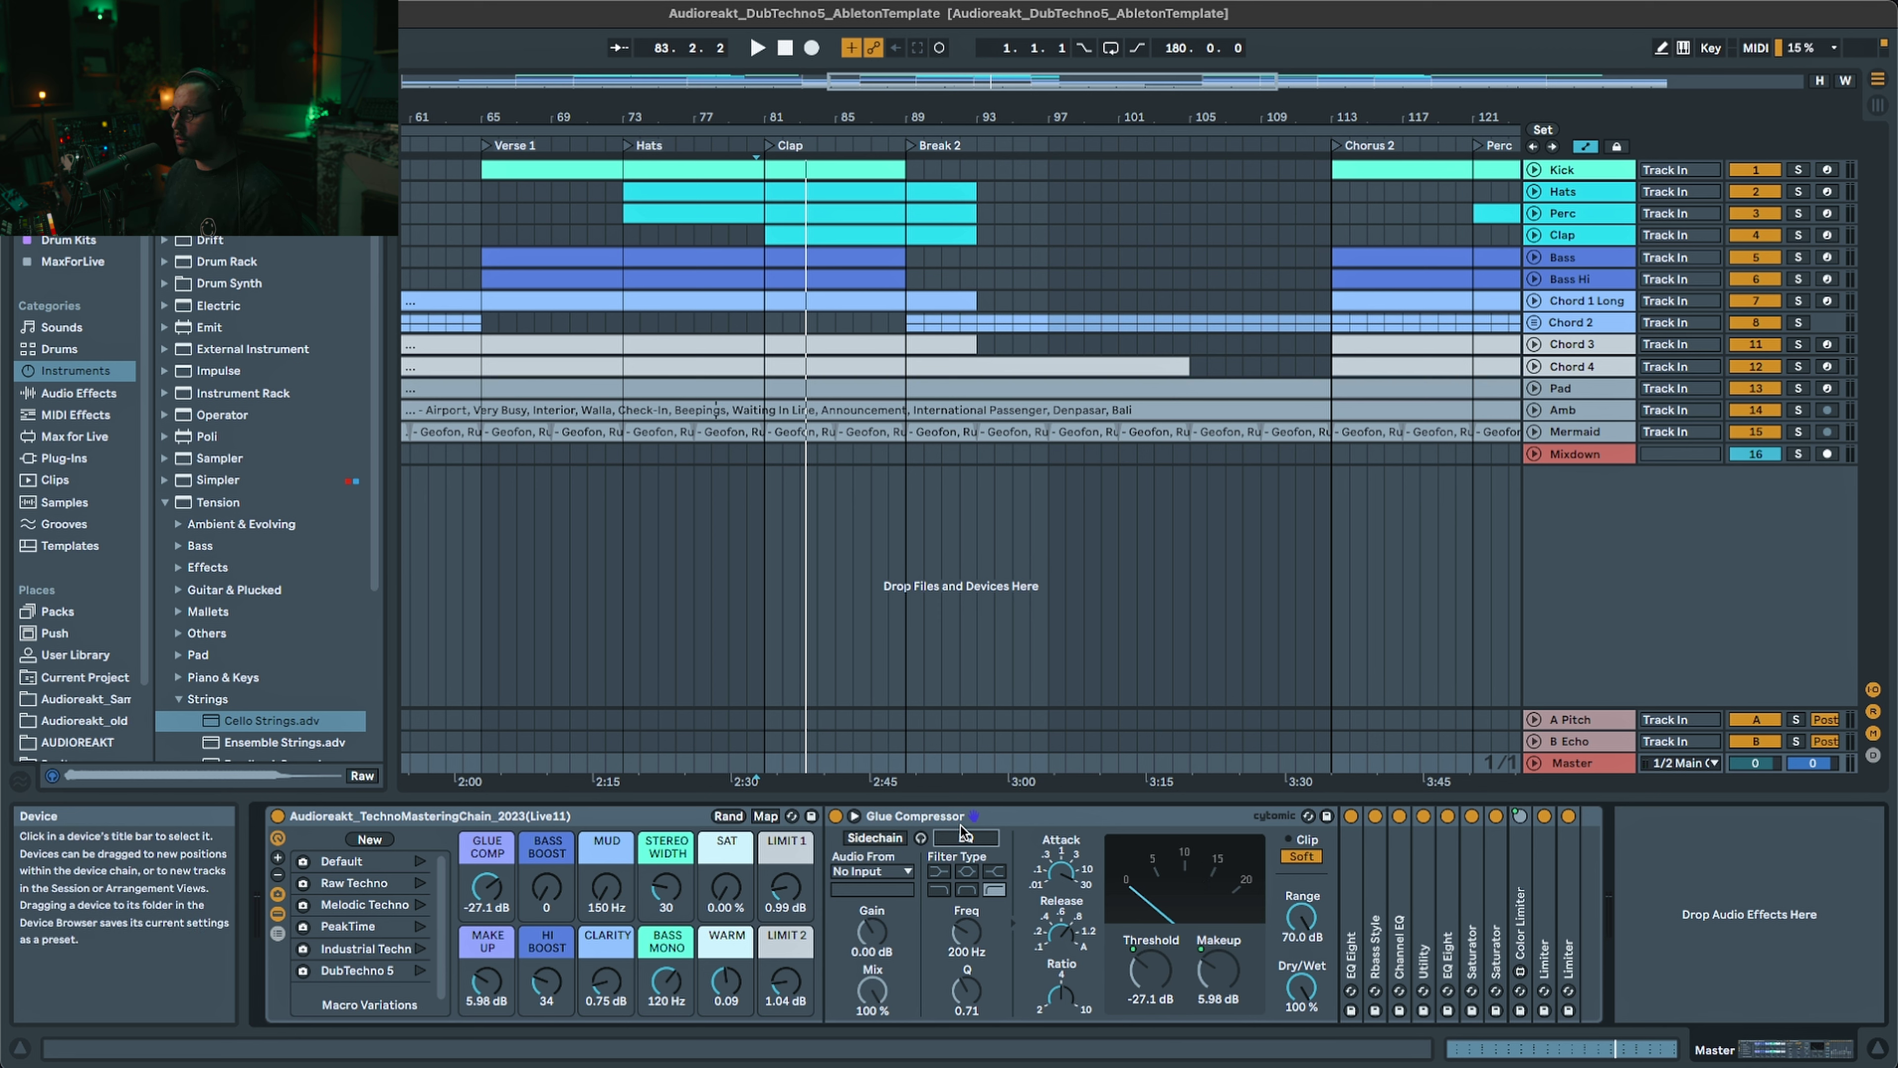
left_click(966, 840)
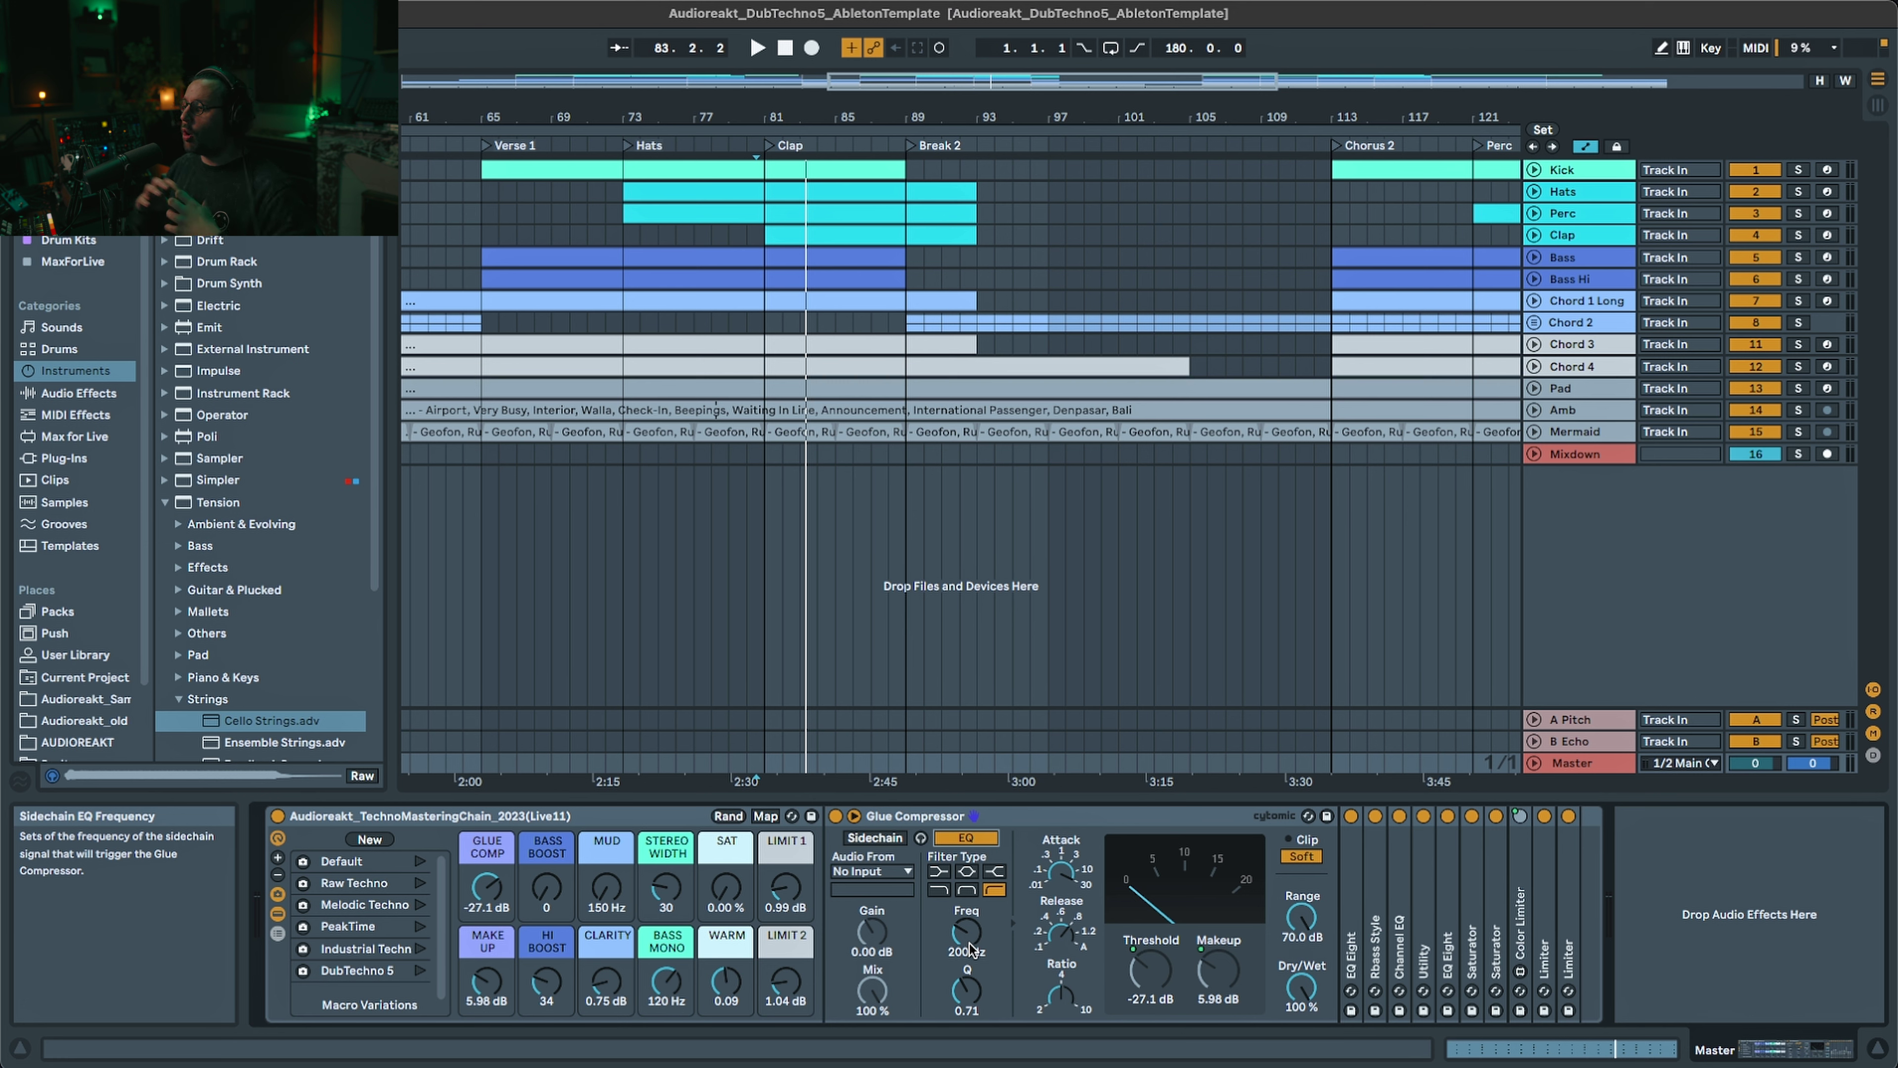
- Loop the eight-bar Clap section from bar 137 and play it, switching the Glue Compressor's soft clip off and on again
key("space")
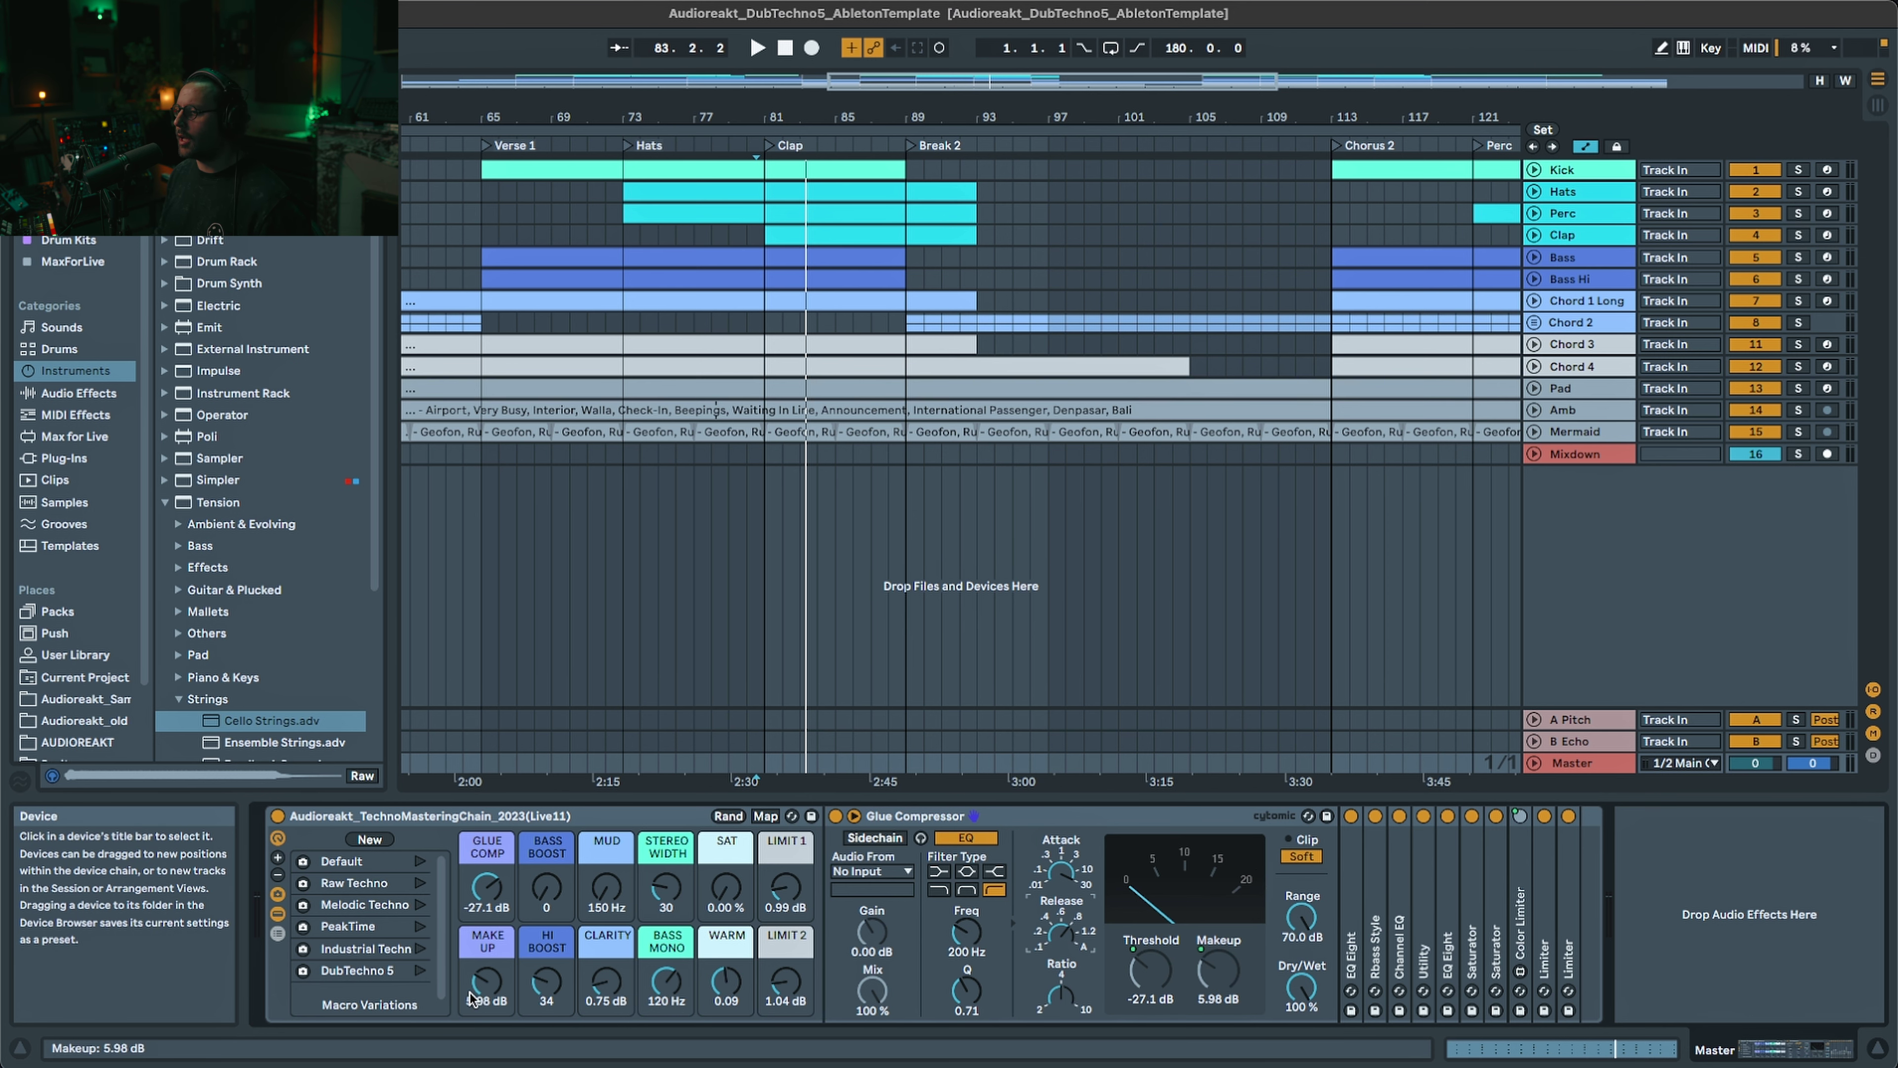
left_click_drag(1046, 79, 1237, 79)
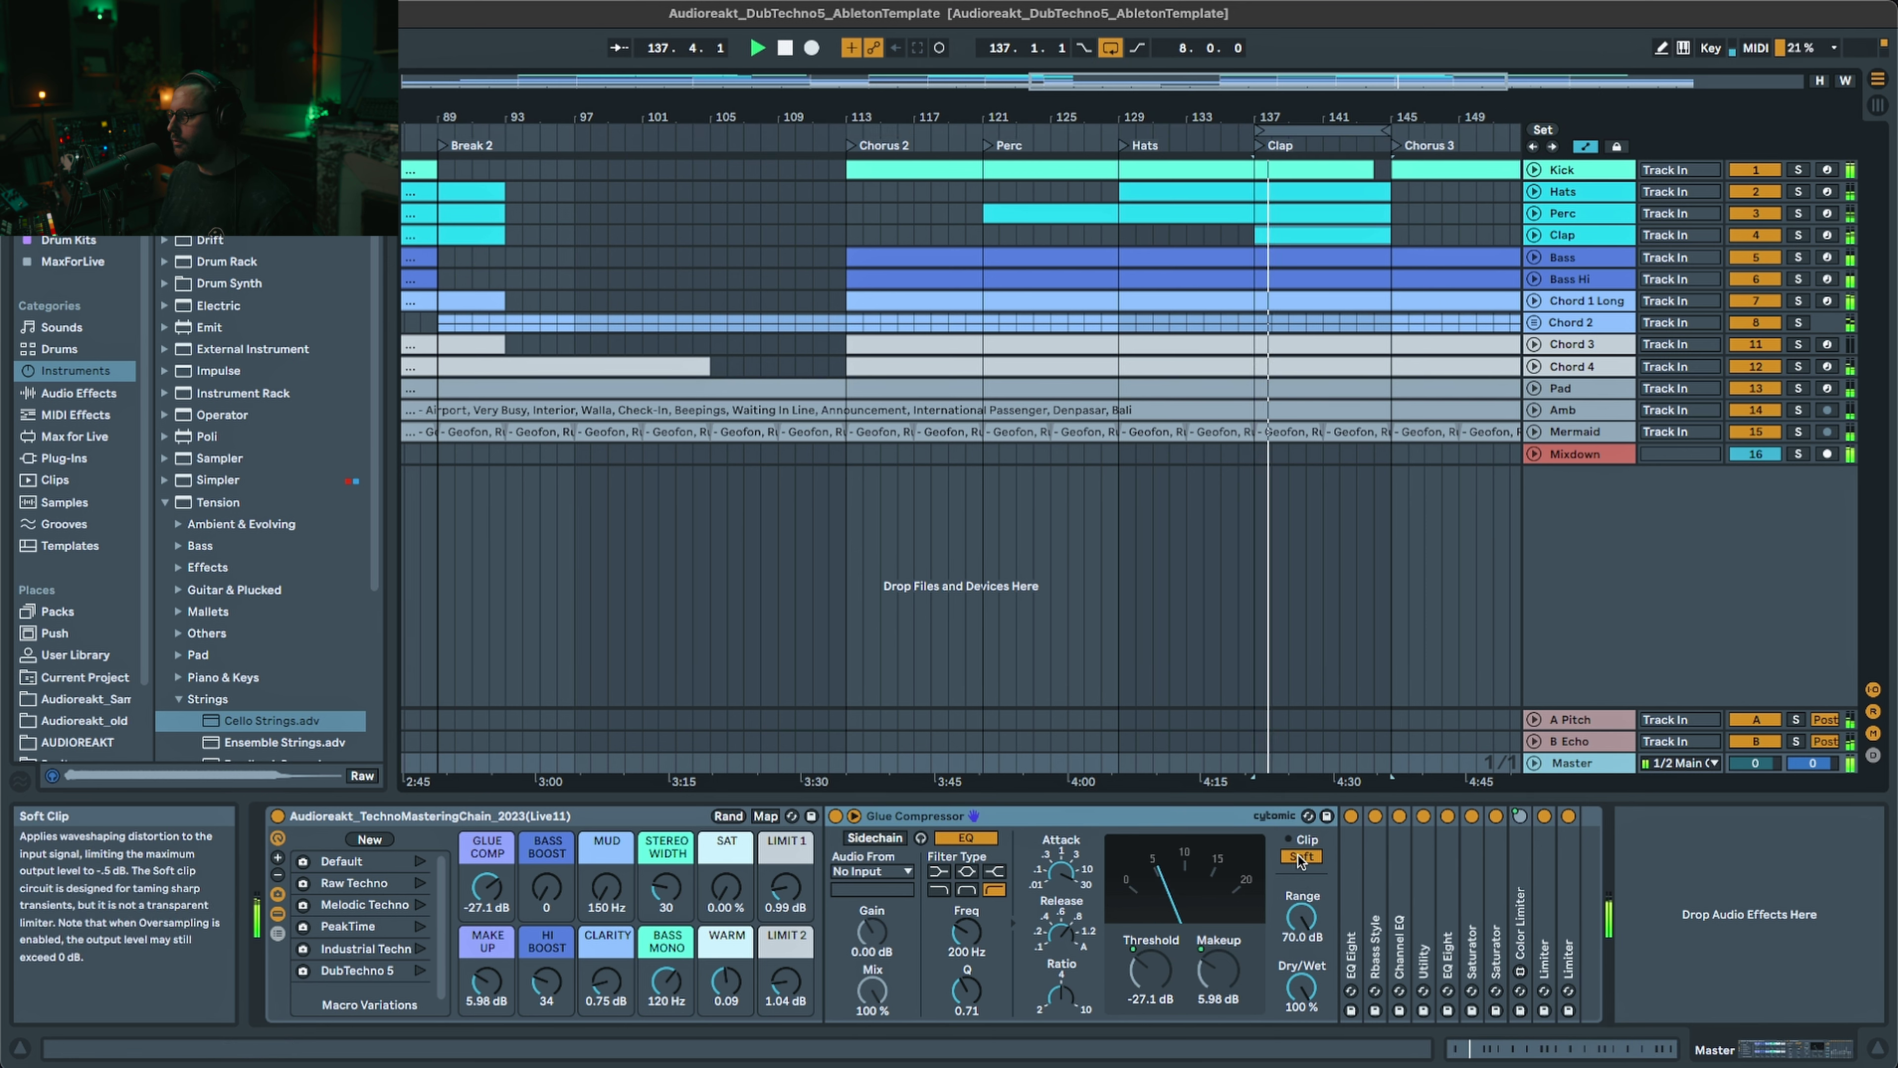
left_click(1301, 856)
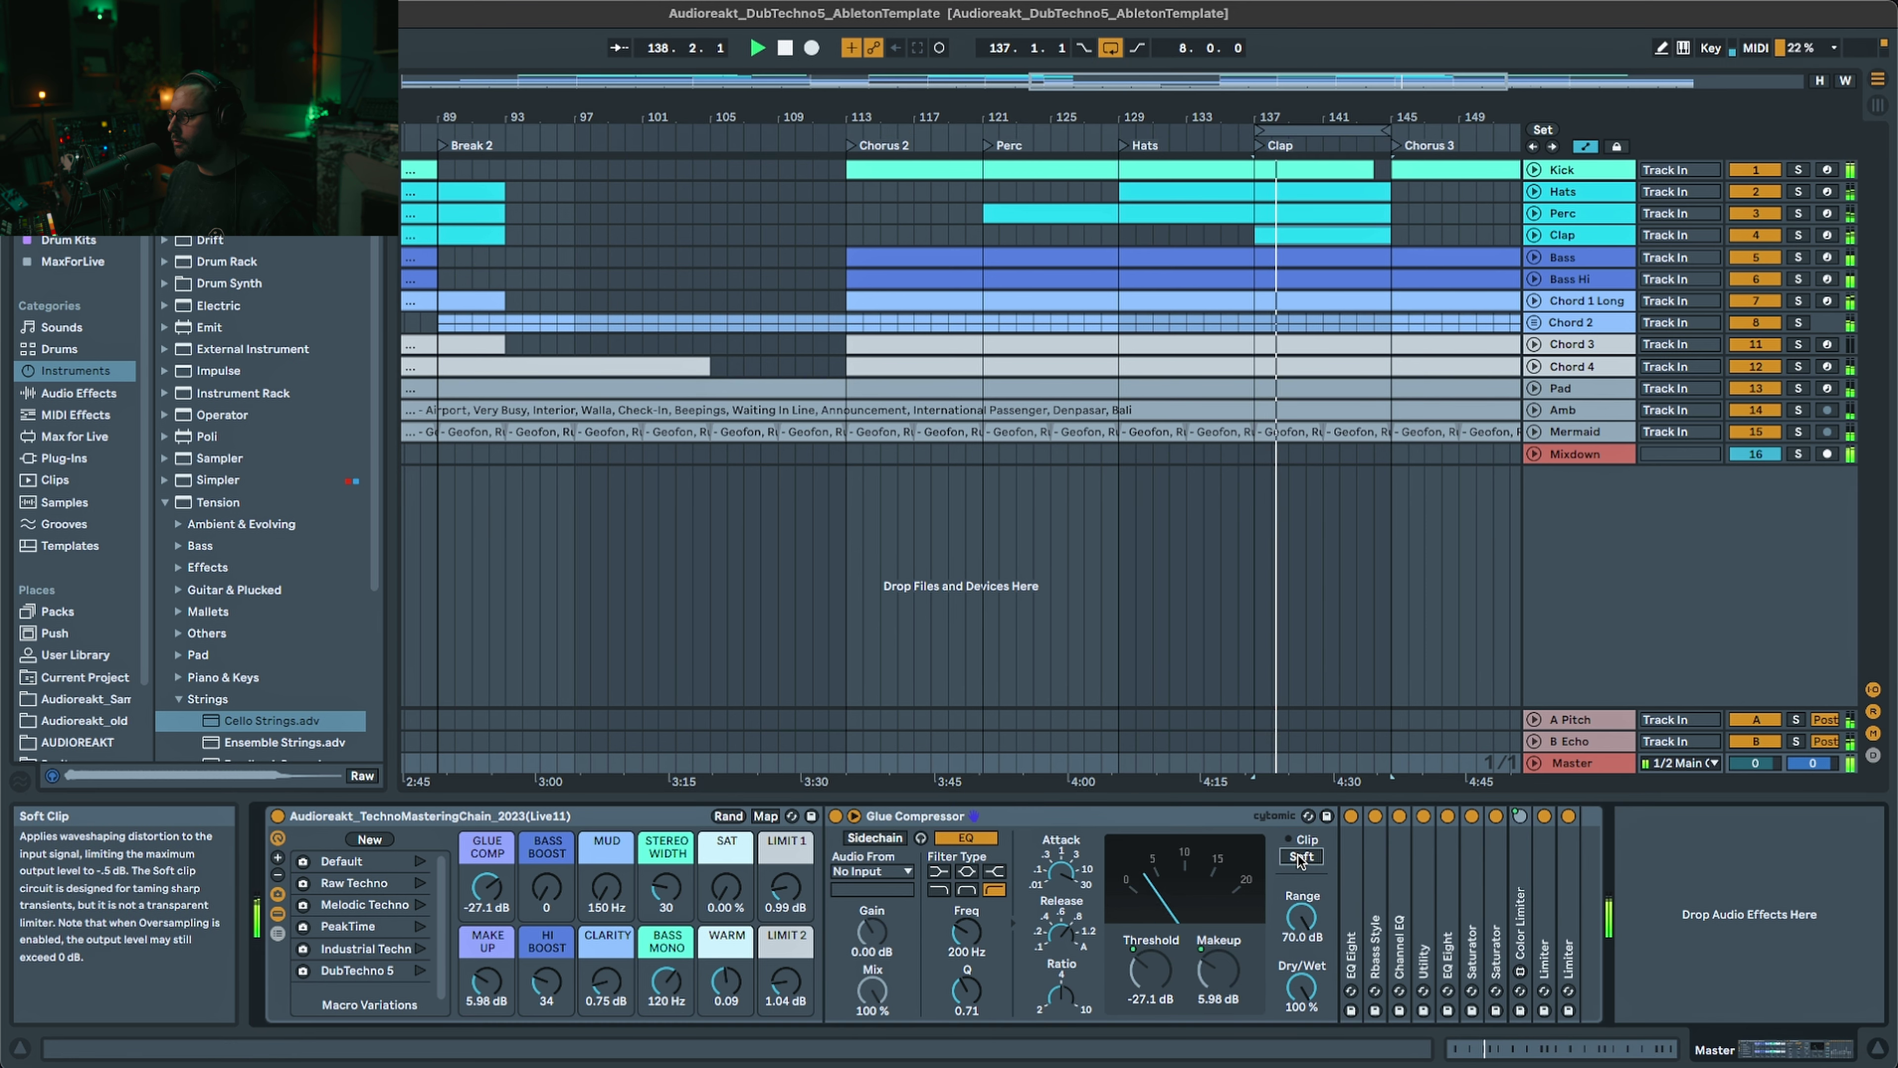
left_click(1300, 857)
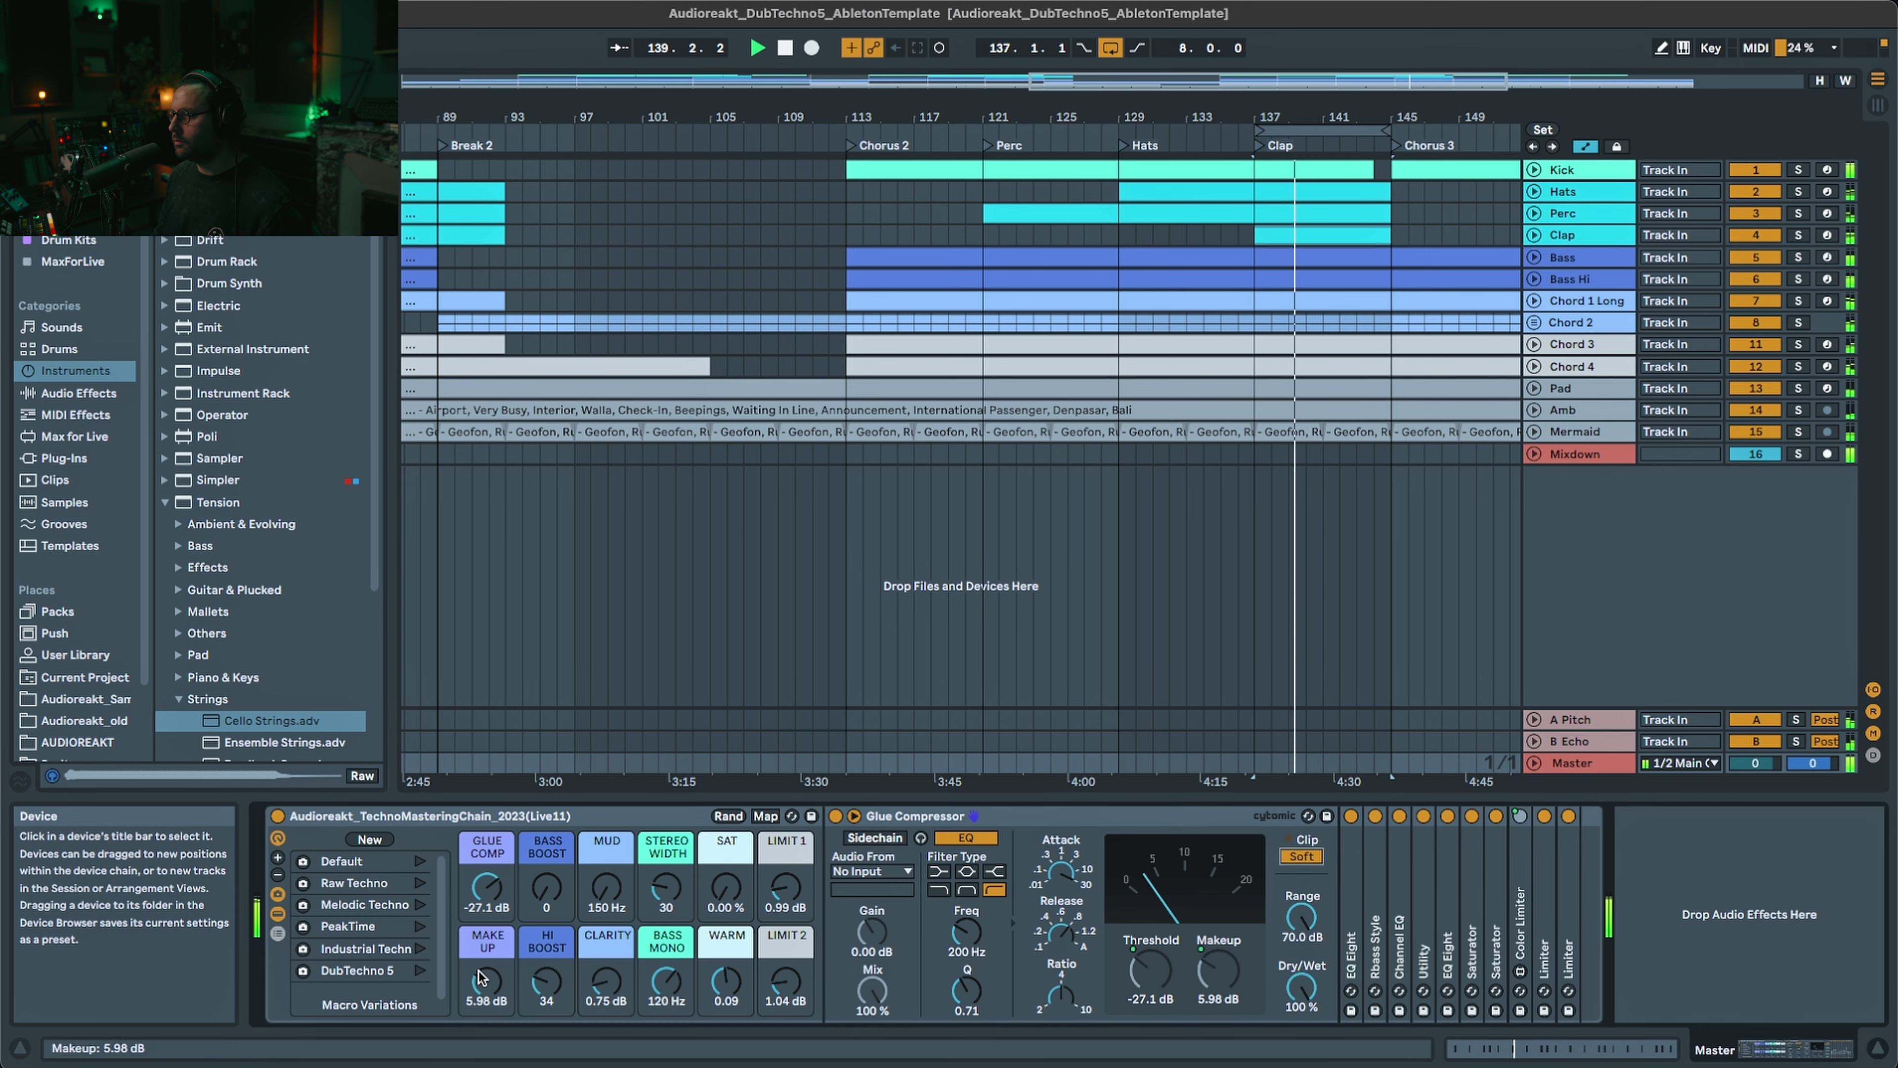
mouse_move(499, 990)
left_mouse_down()
mouse_move(498, 964)
mouse_move(498, 991)
left_mouse_up()
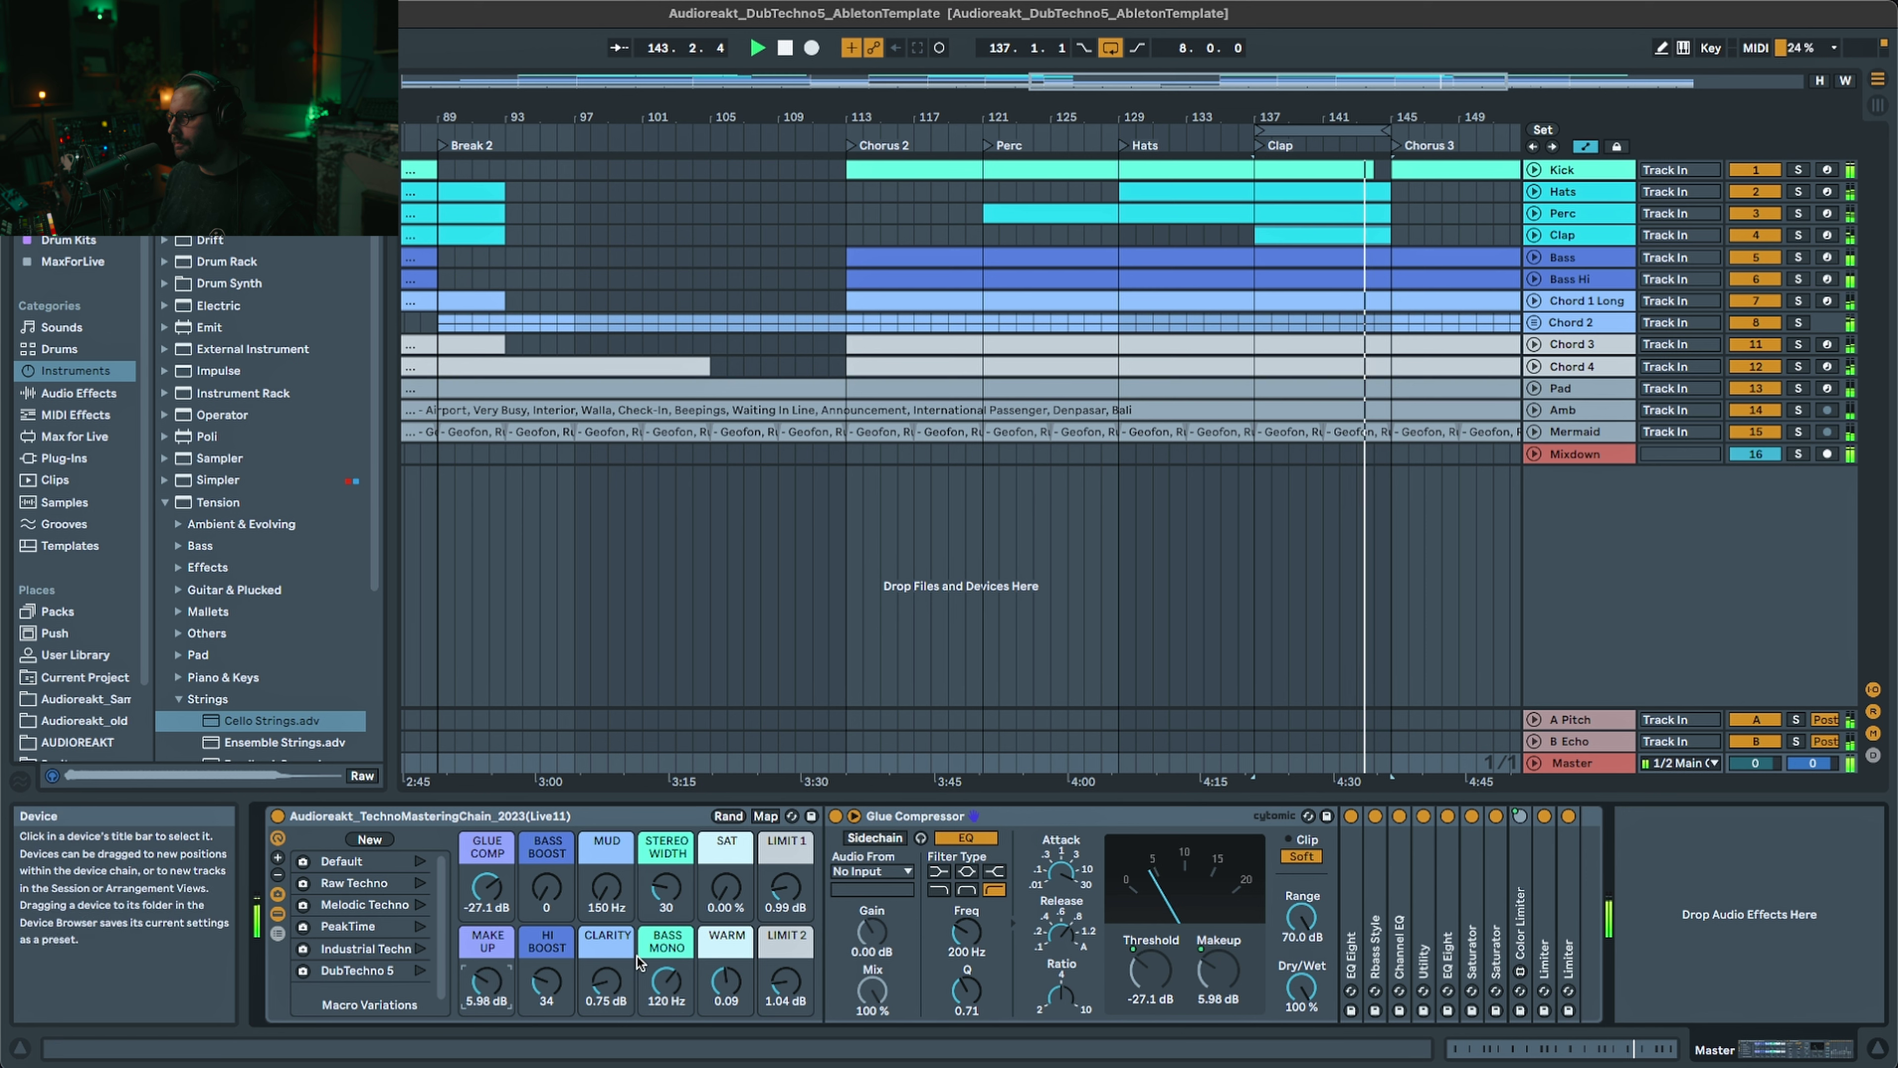
- Stop playback, fold the Glue Compressor, and examine the first EQ Eight's low-cut, bass, mid and high-mid bands
key("space")
double_click(889, 816)
double_click(863, 881)
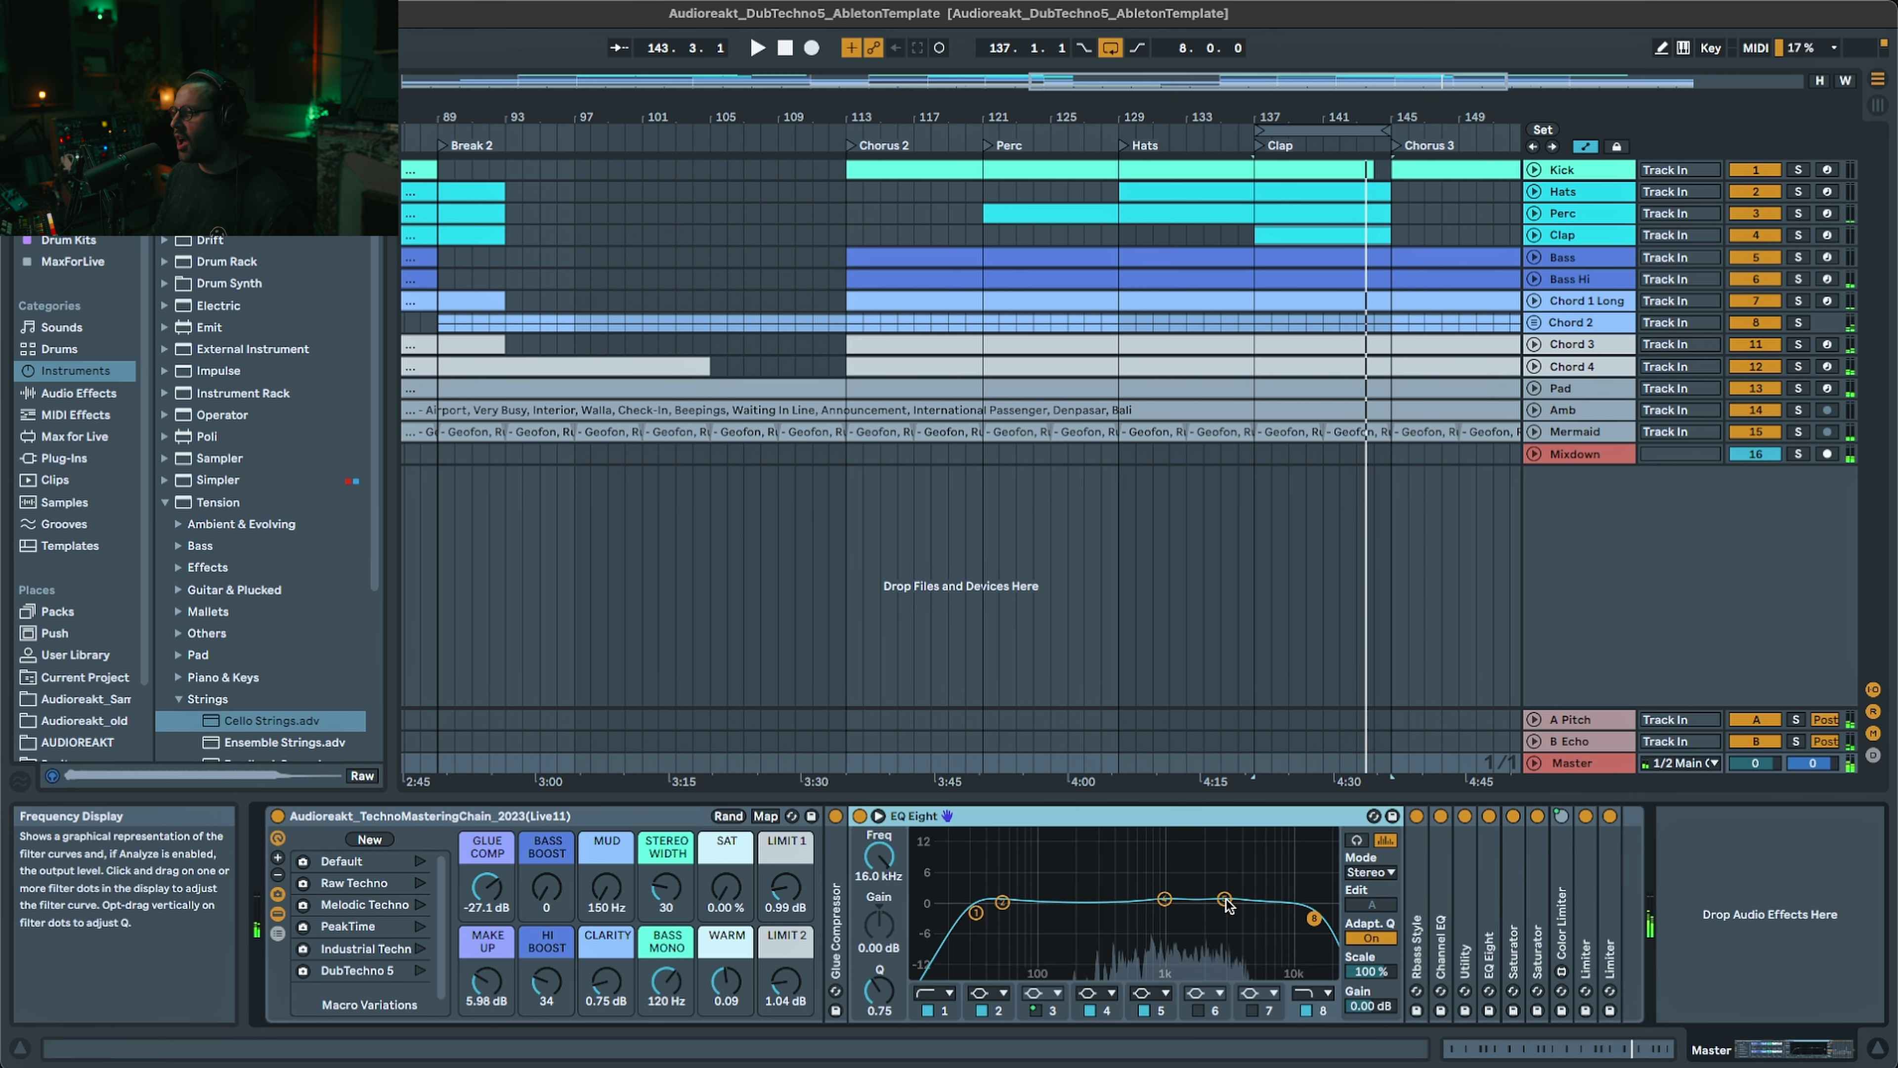
left_click(943, 1011)
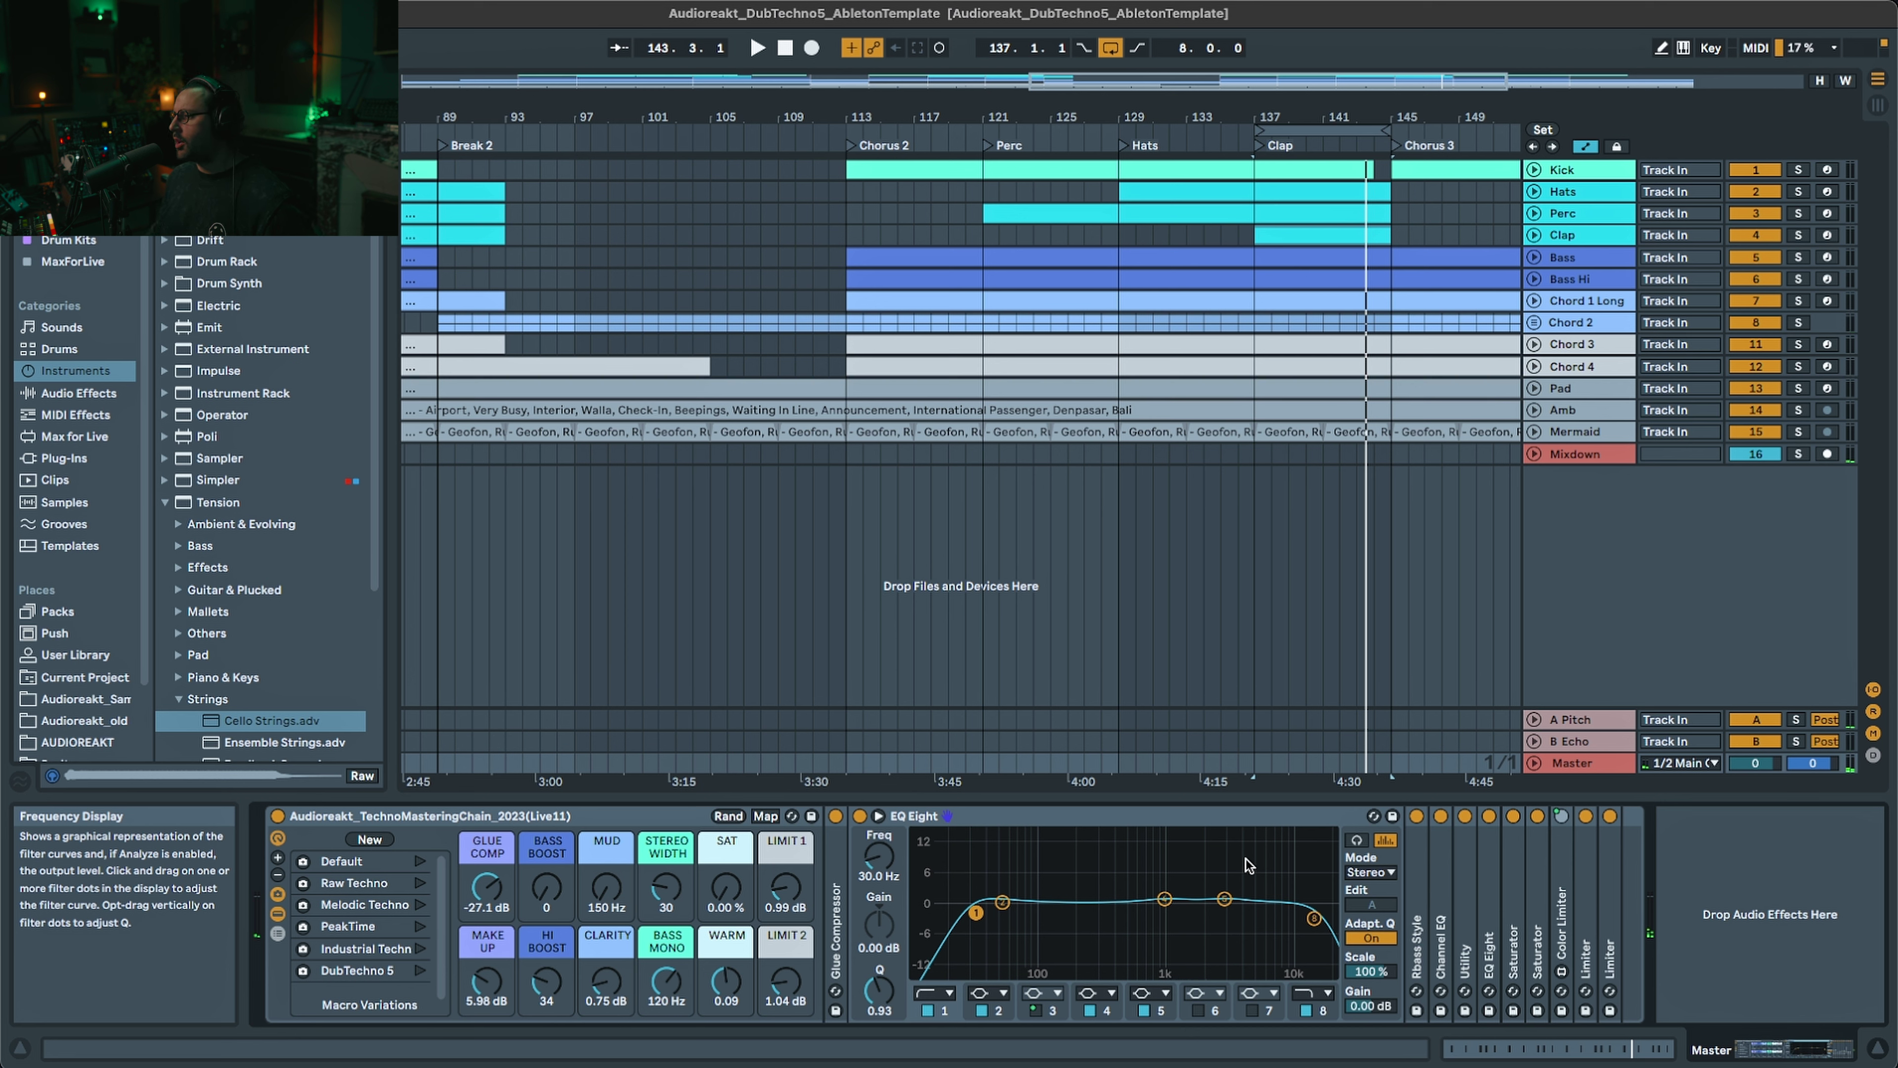
left_click(1002, 903)
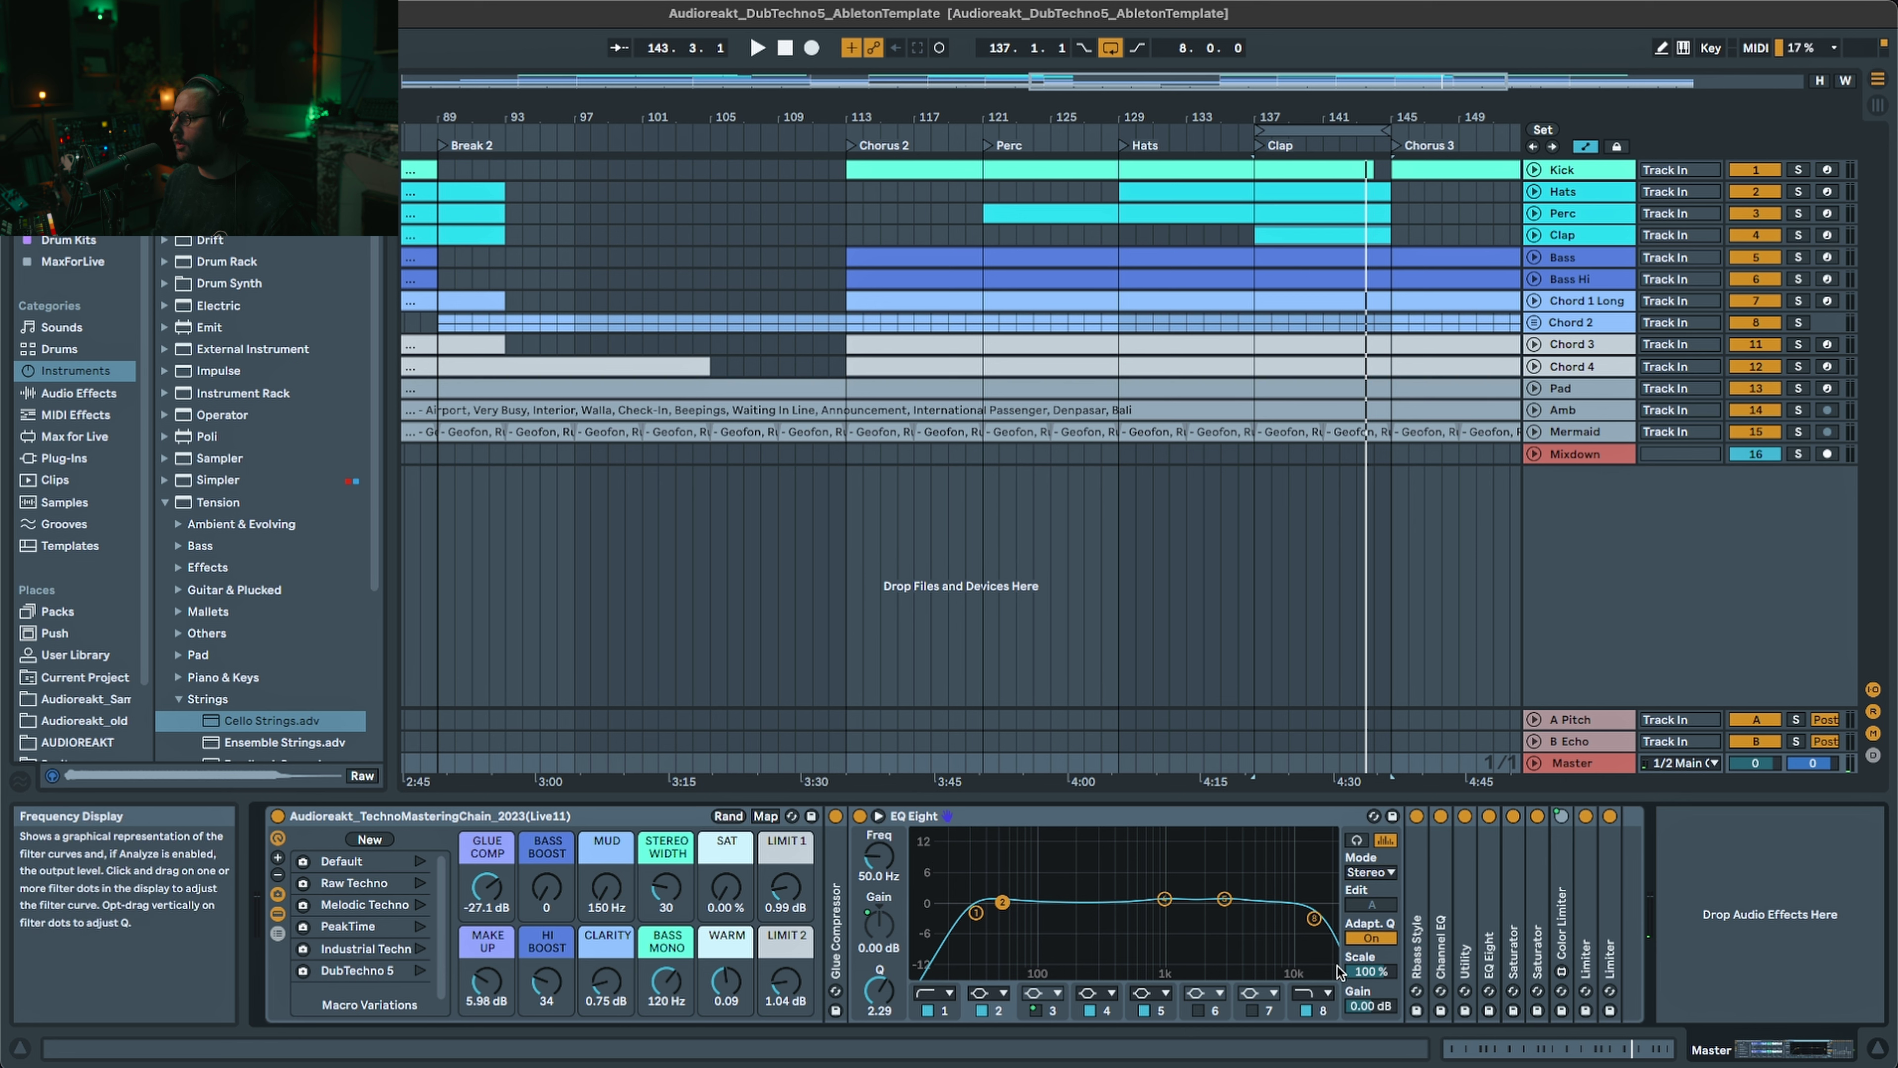
left_click(1166, 899)
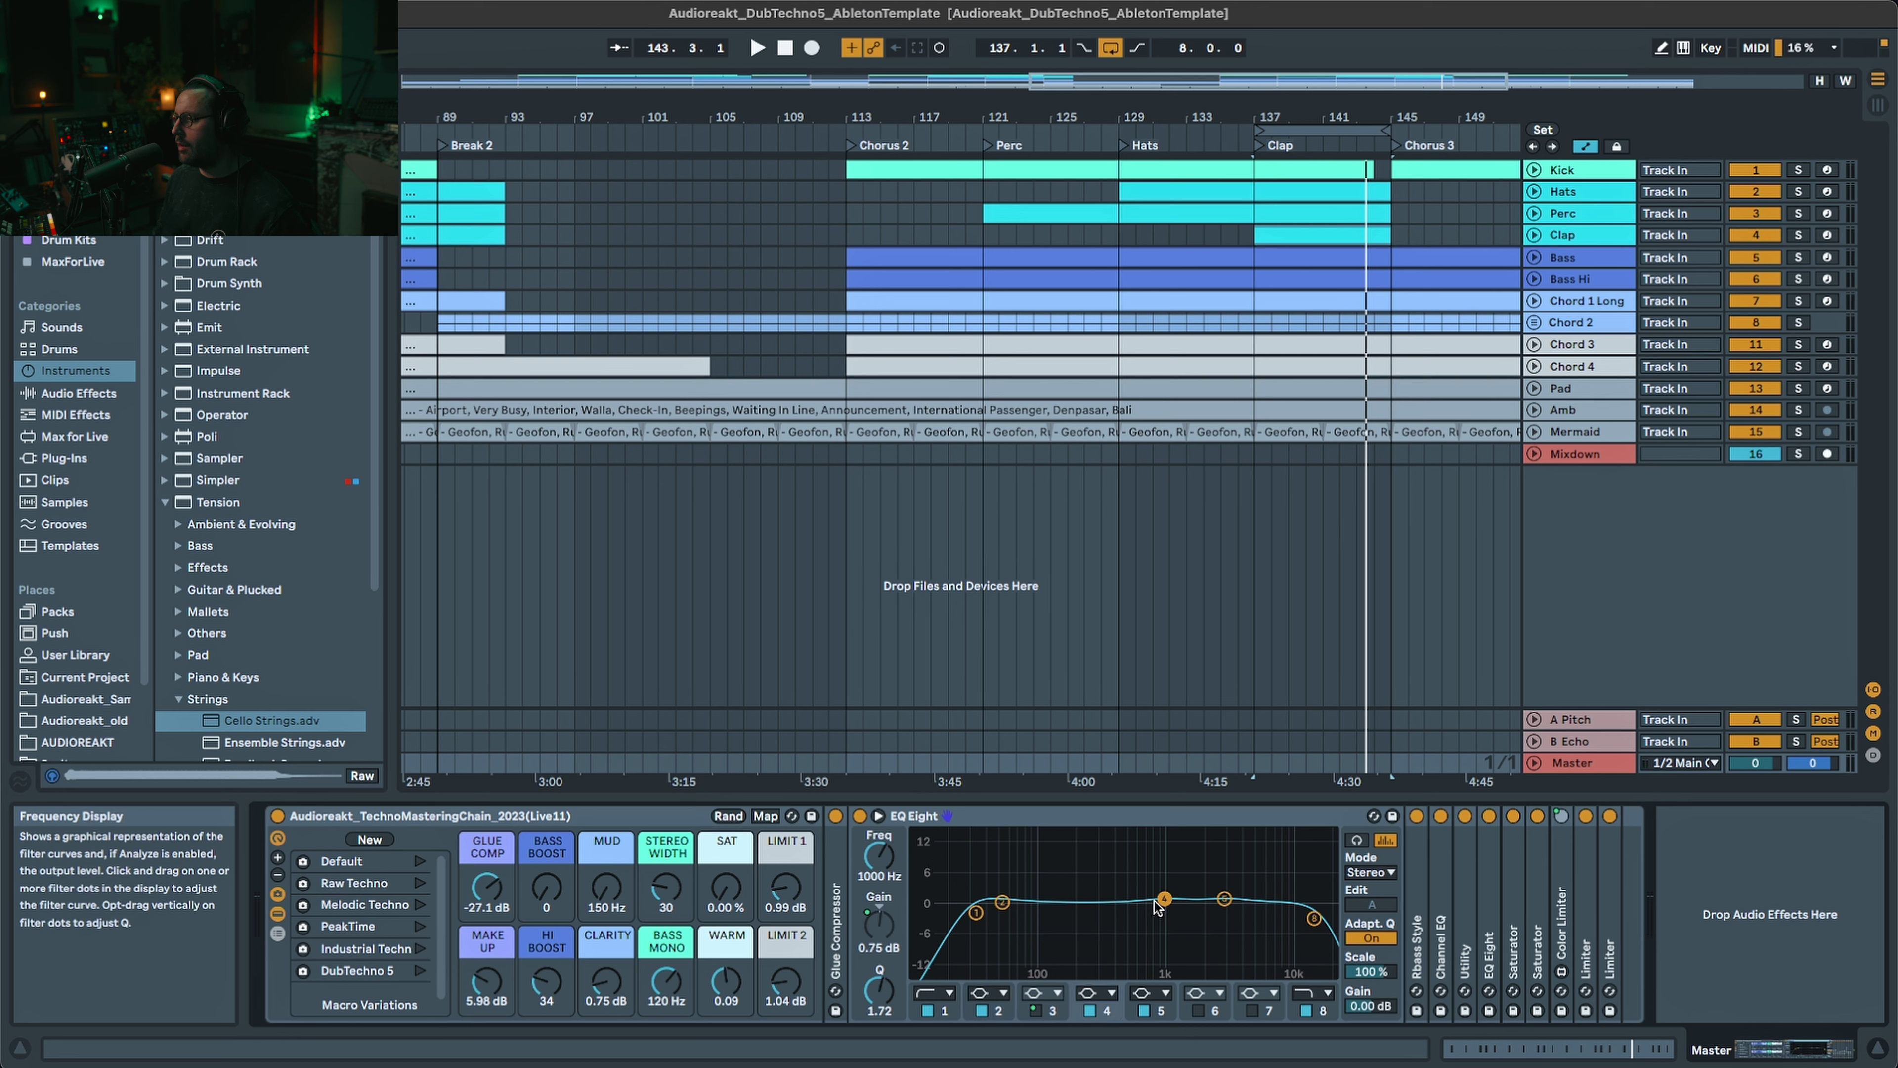
left_click(1223, 899)
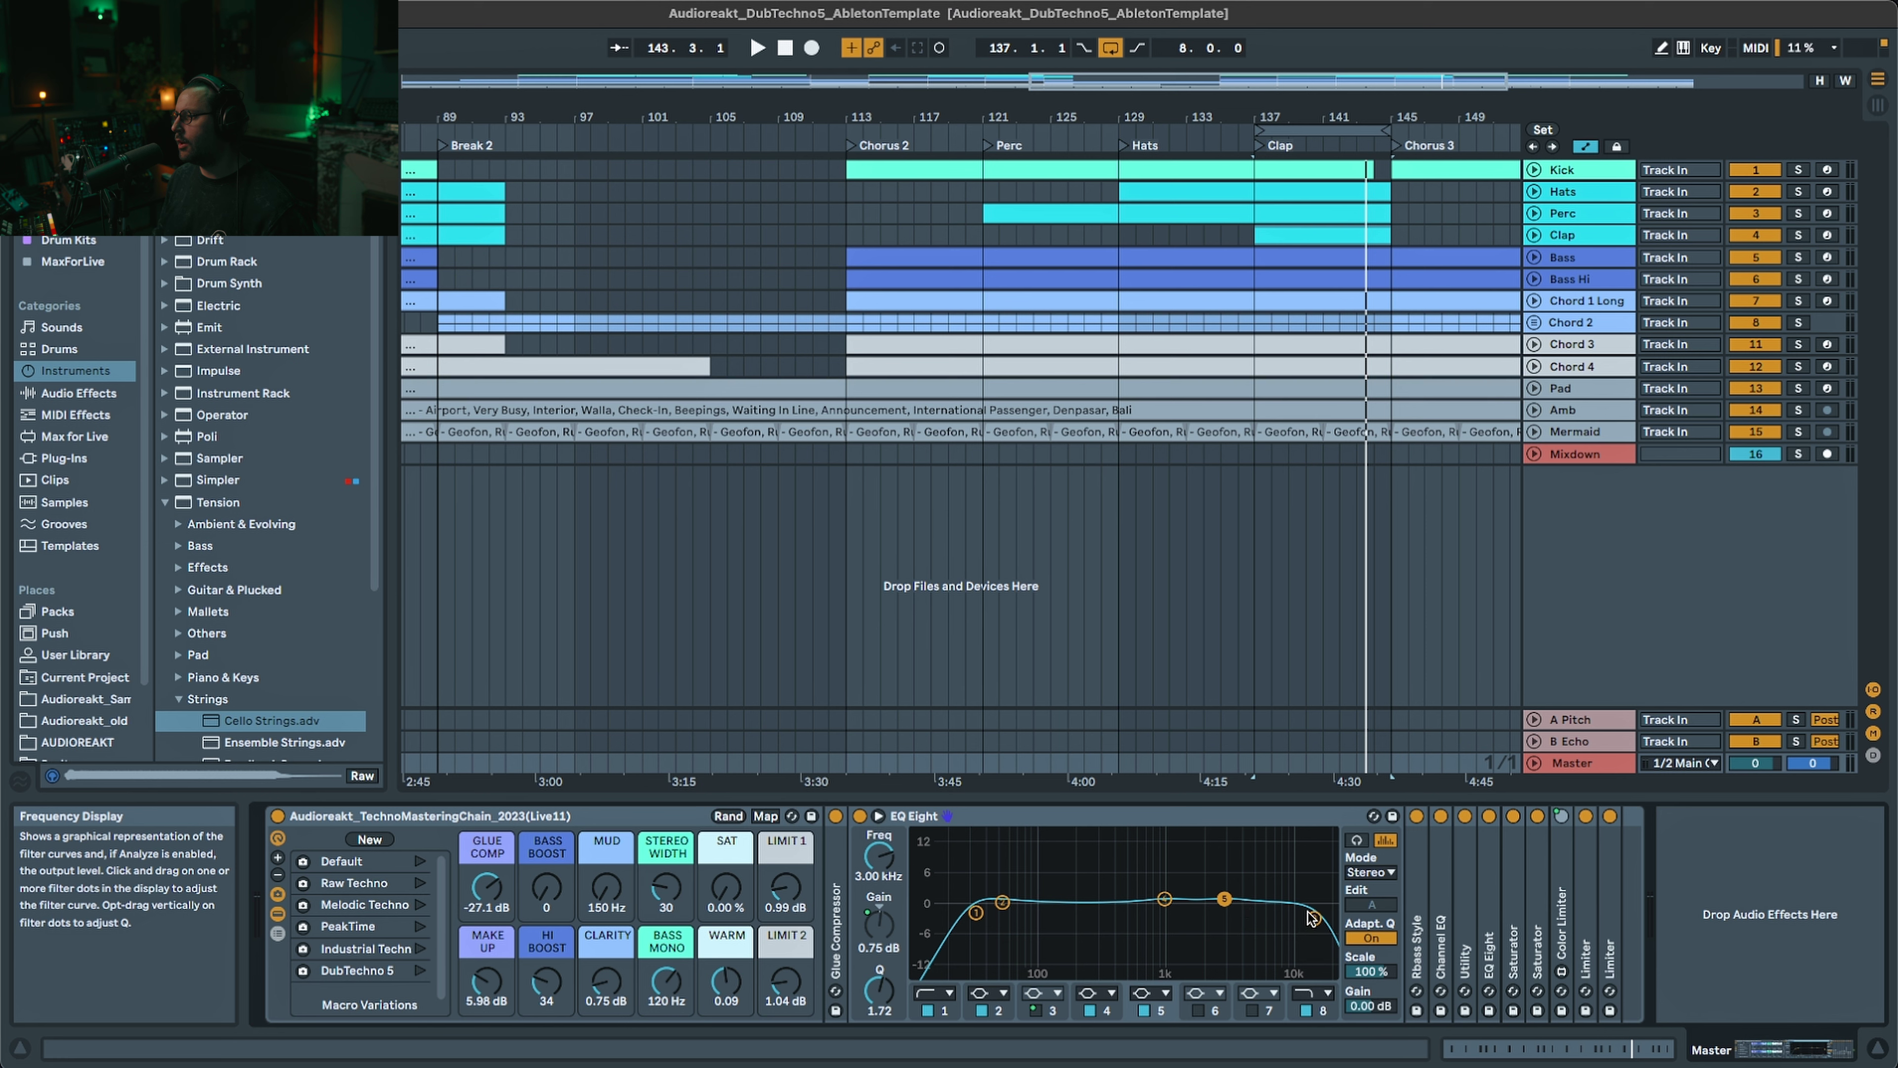
left_click(1009, 815)
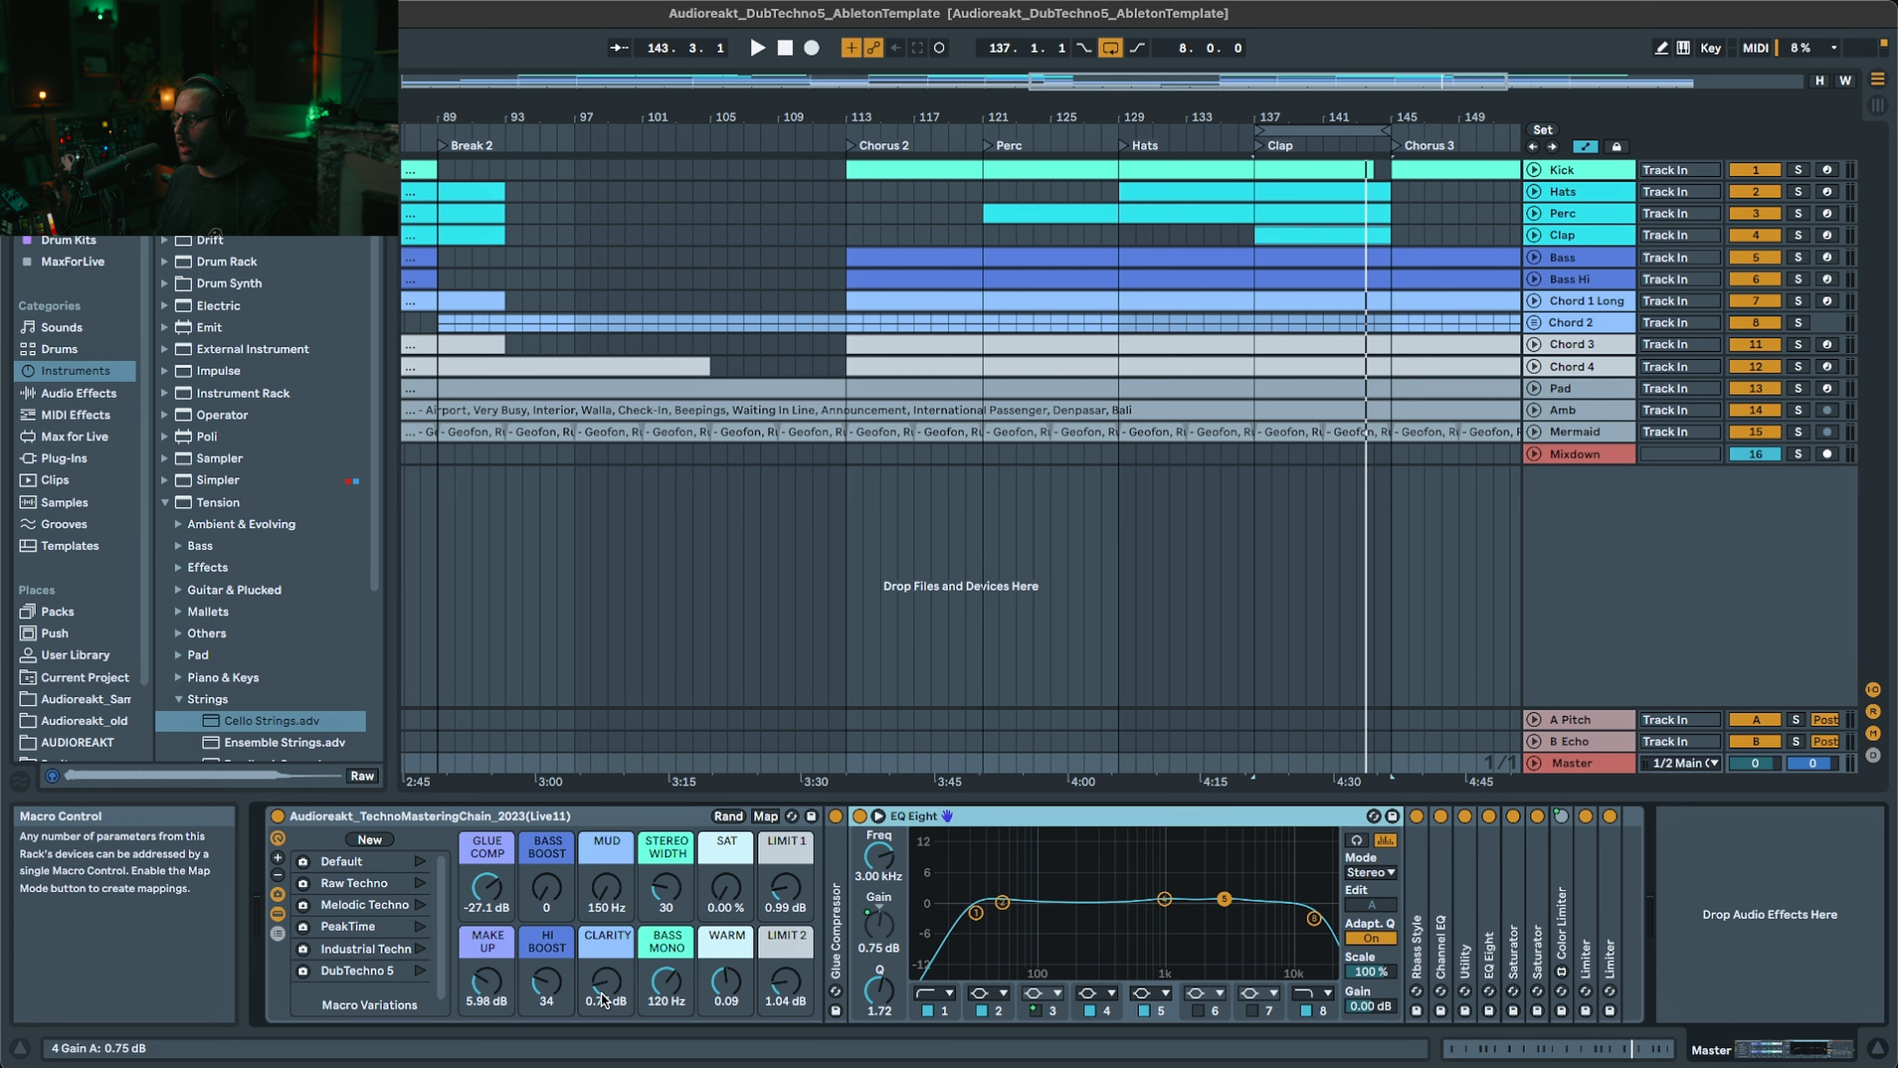
- Raise the Clarity macro to 5.00 dB, undo the change, and select the EQ Eight's high-cut band
left_click_drag(604, 998, 604, 957)
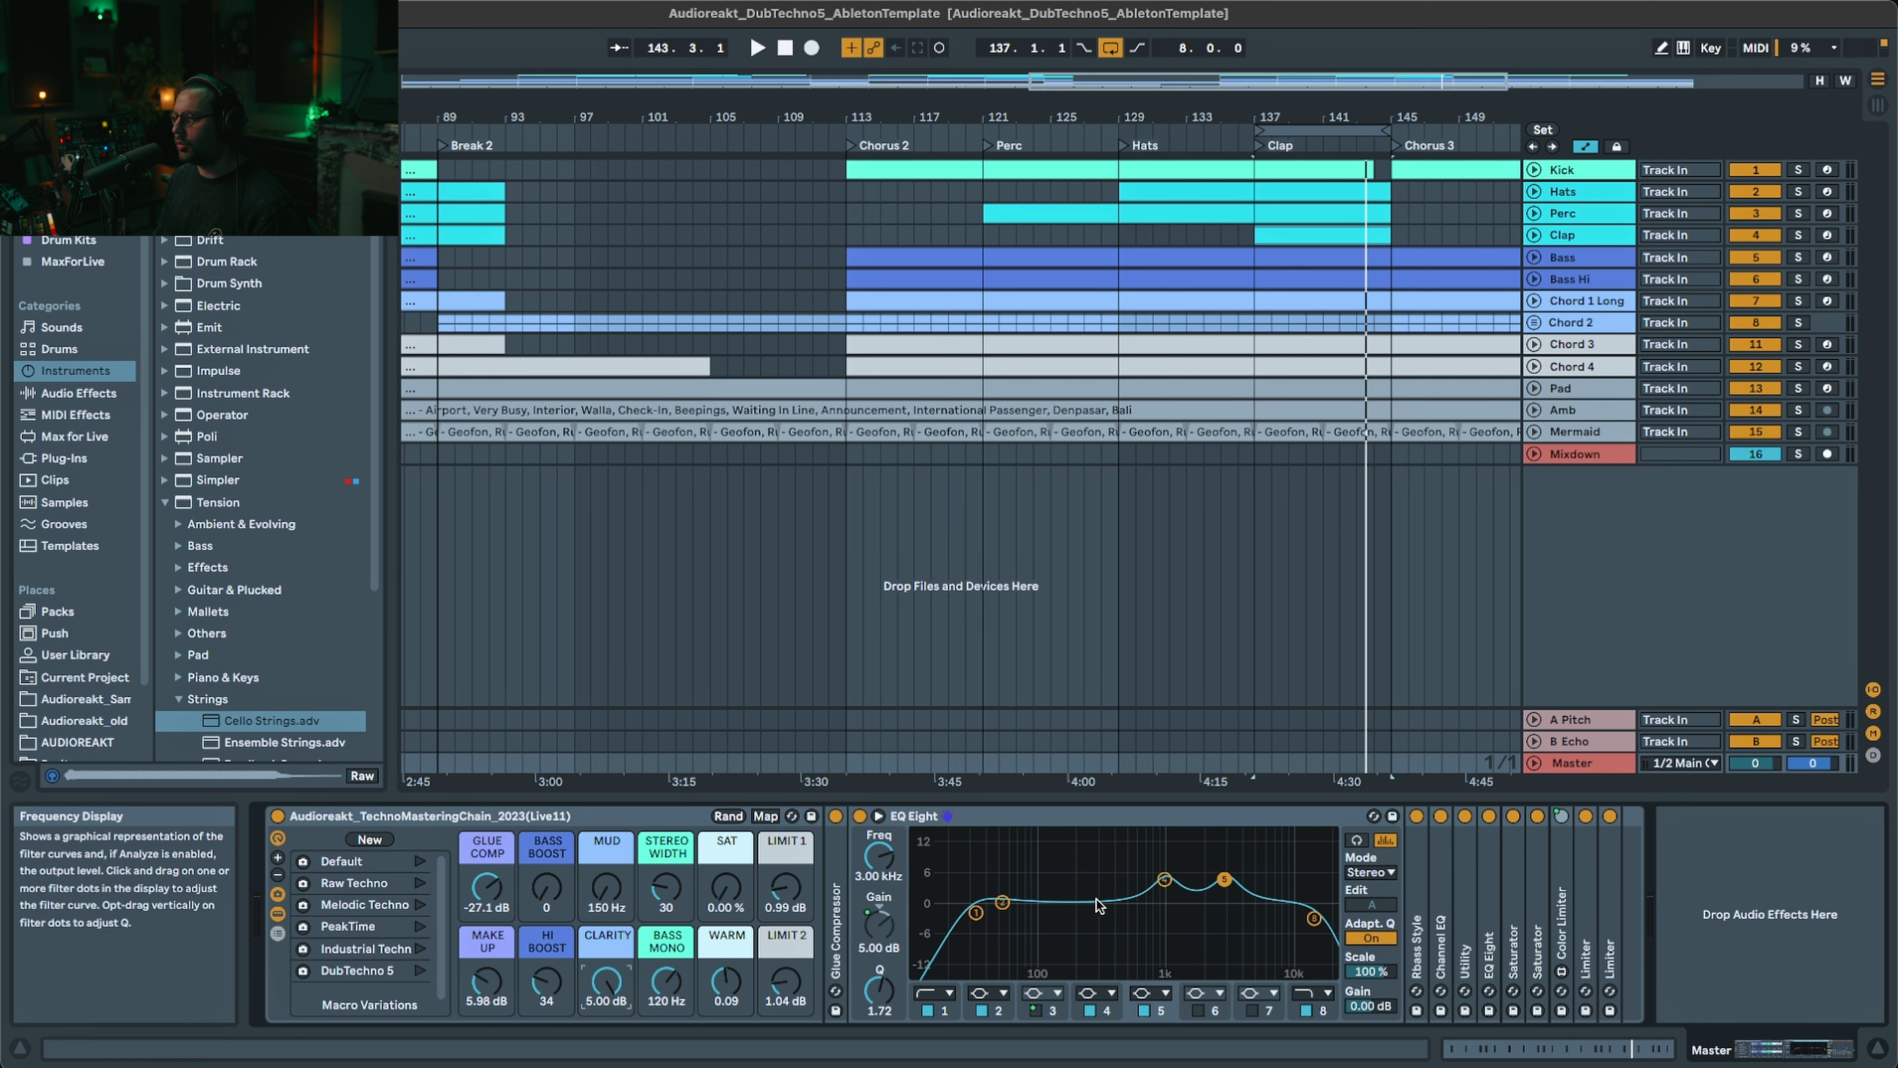
key("super+z")
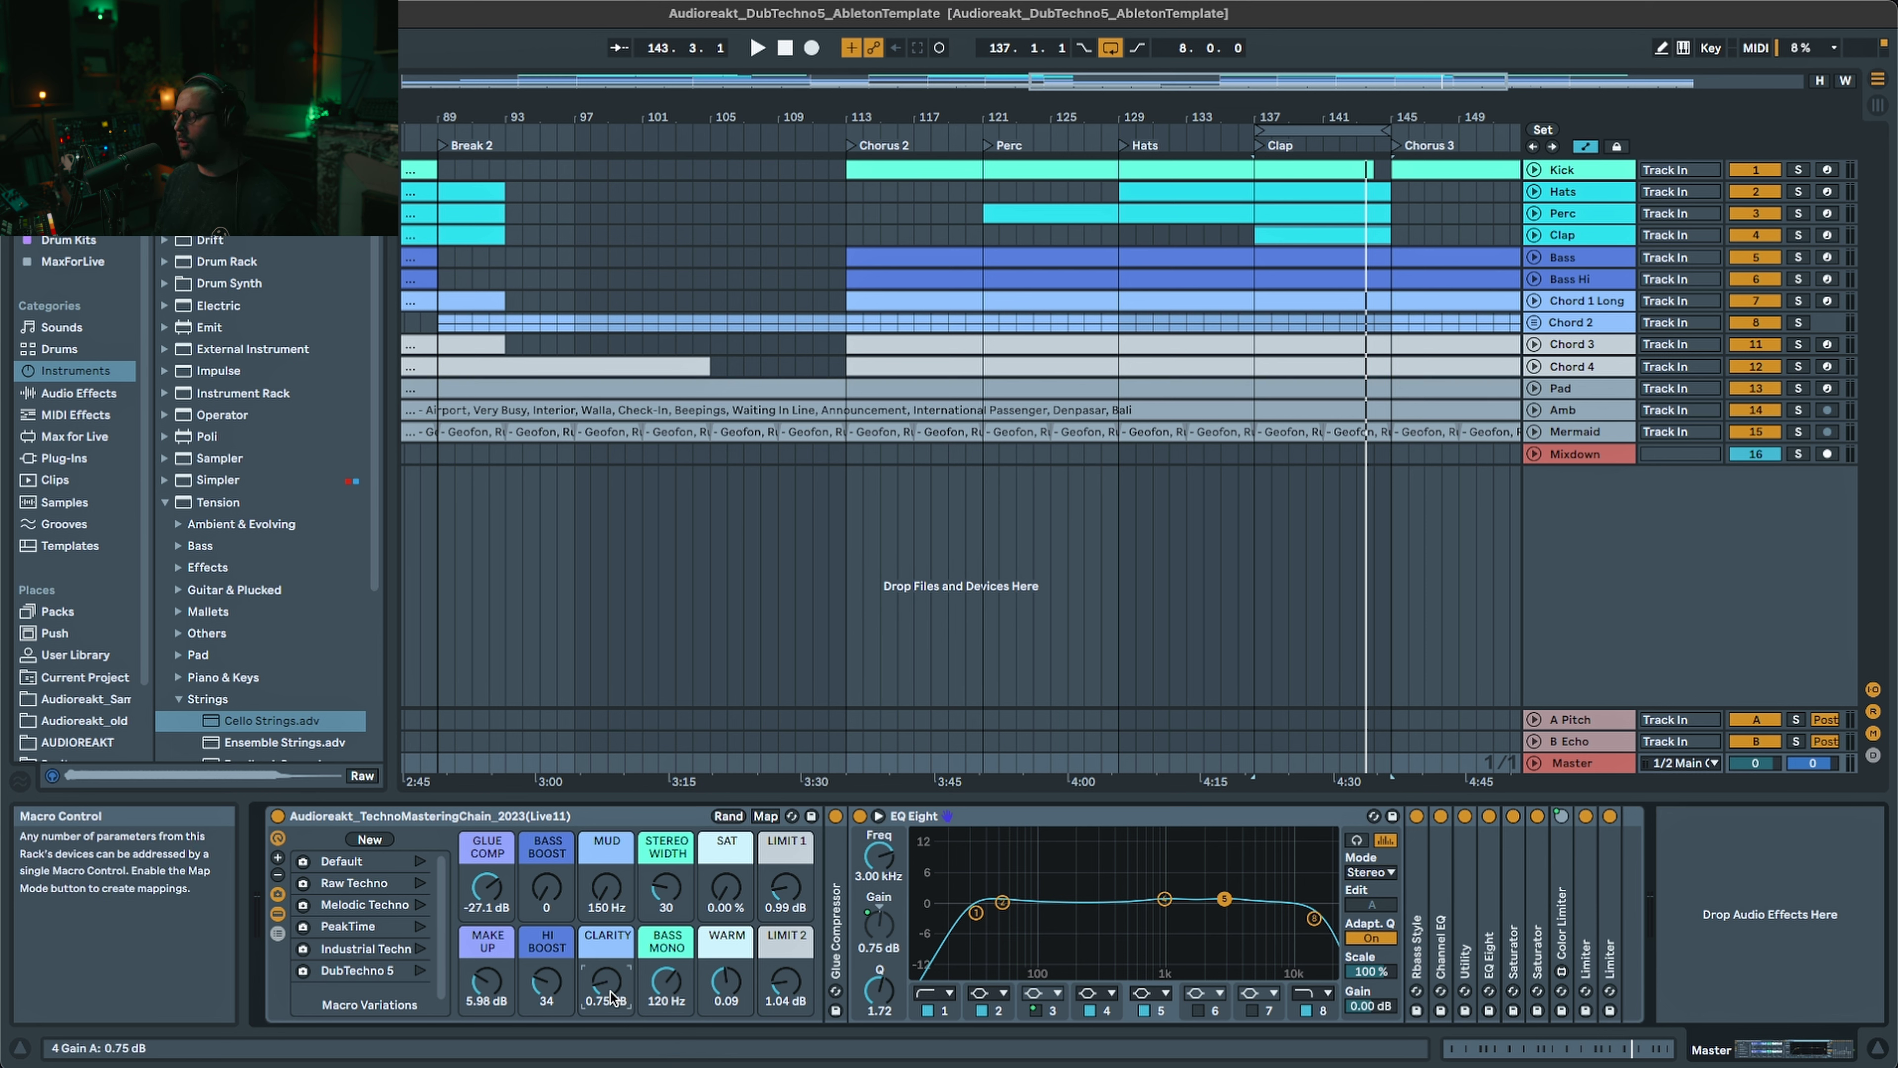
left_click(1314, 918)
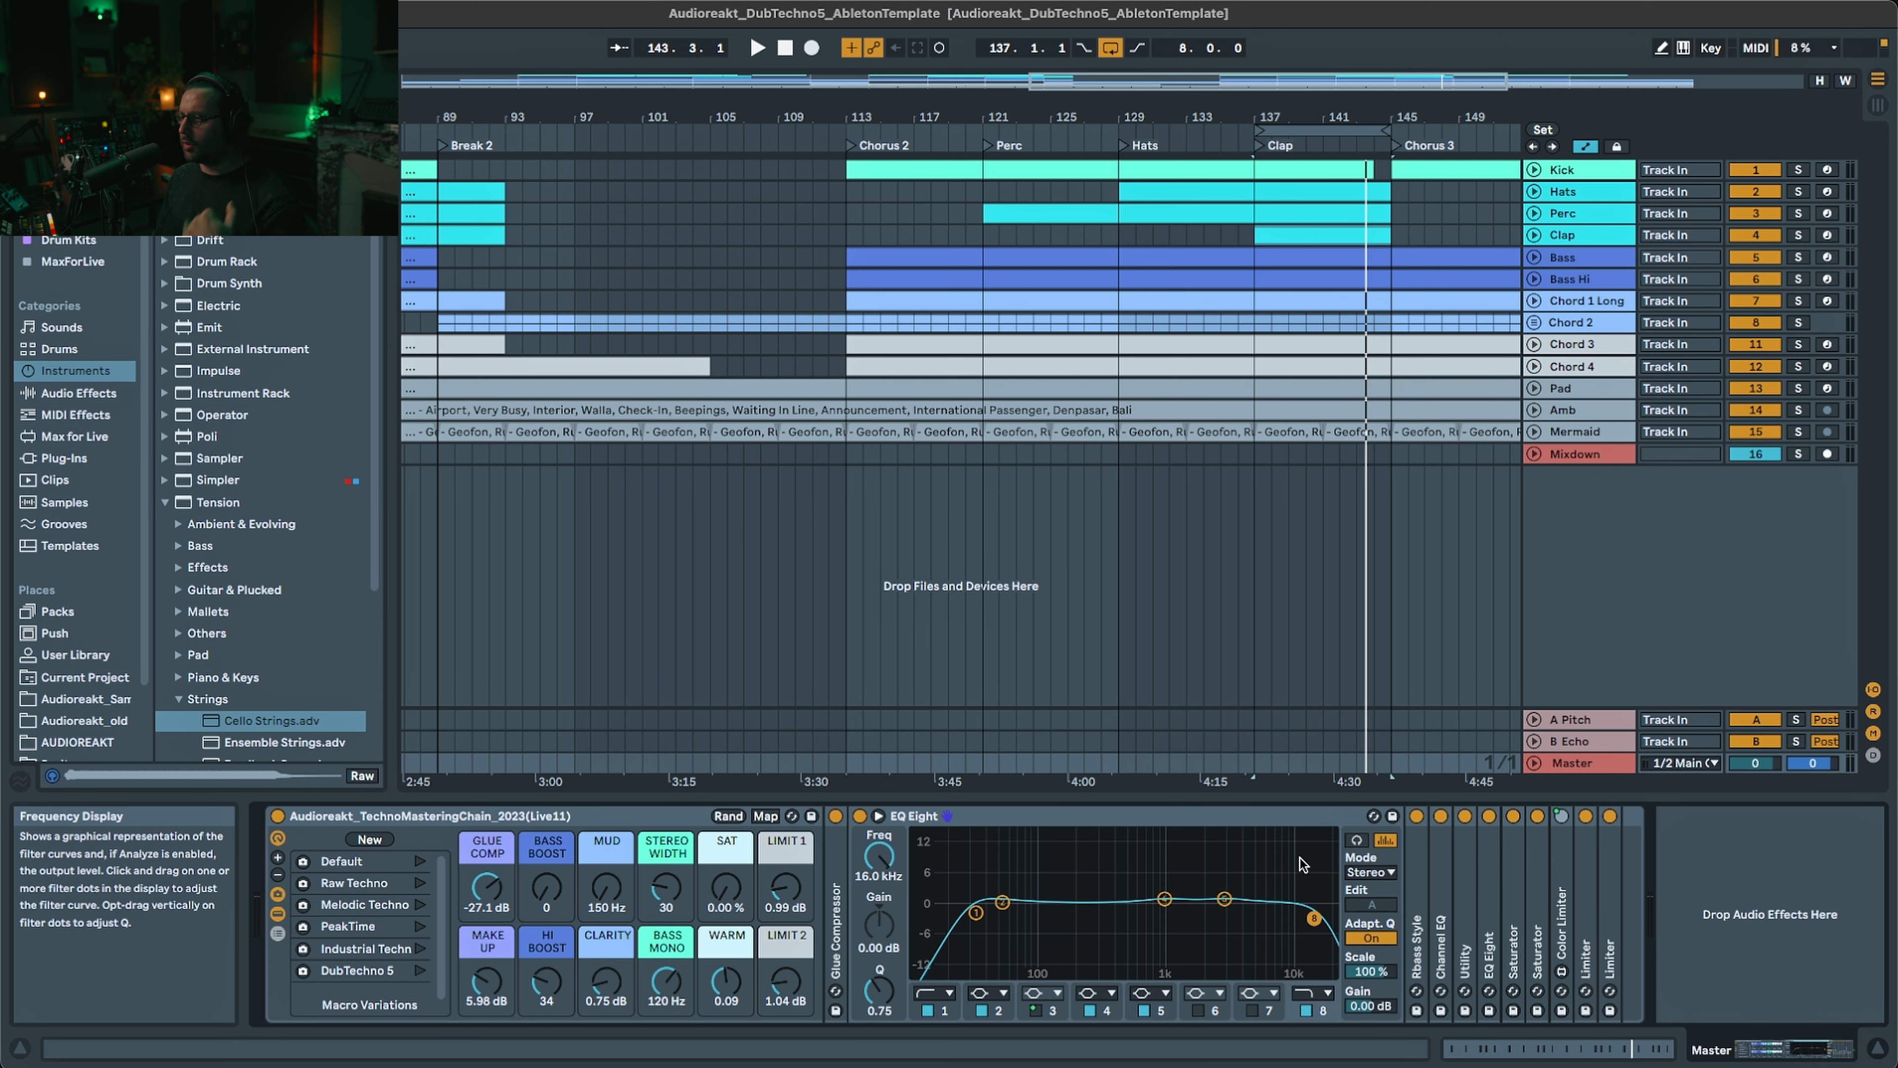
- Fold the EQ Eight and expand the Rbass Style device in the mastering rack to examine its settings
double_click(954, 817)
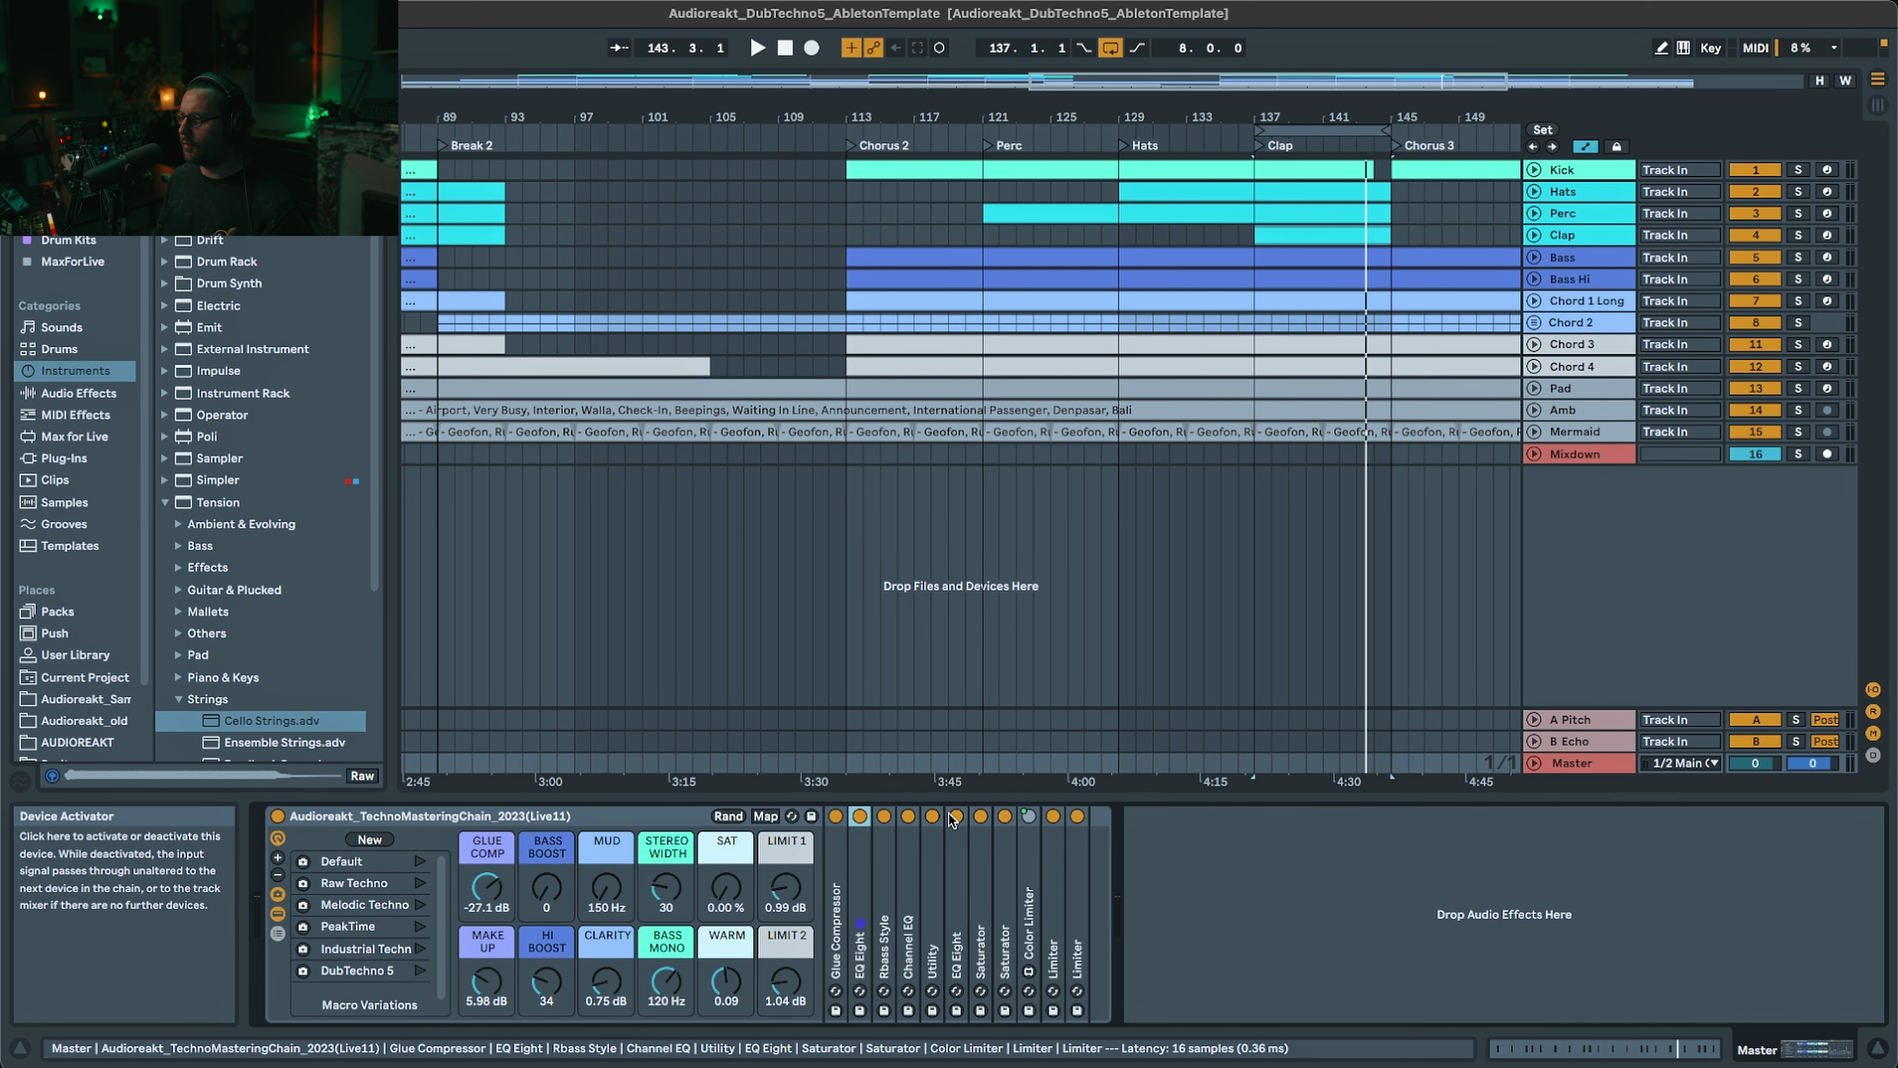
double_click(887, 886)
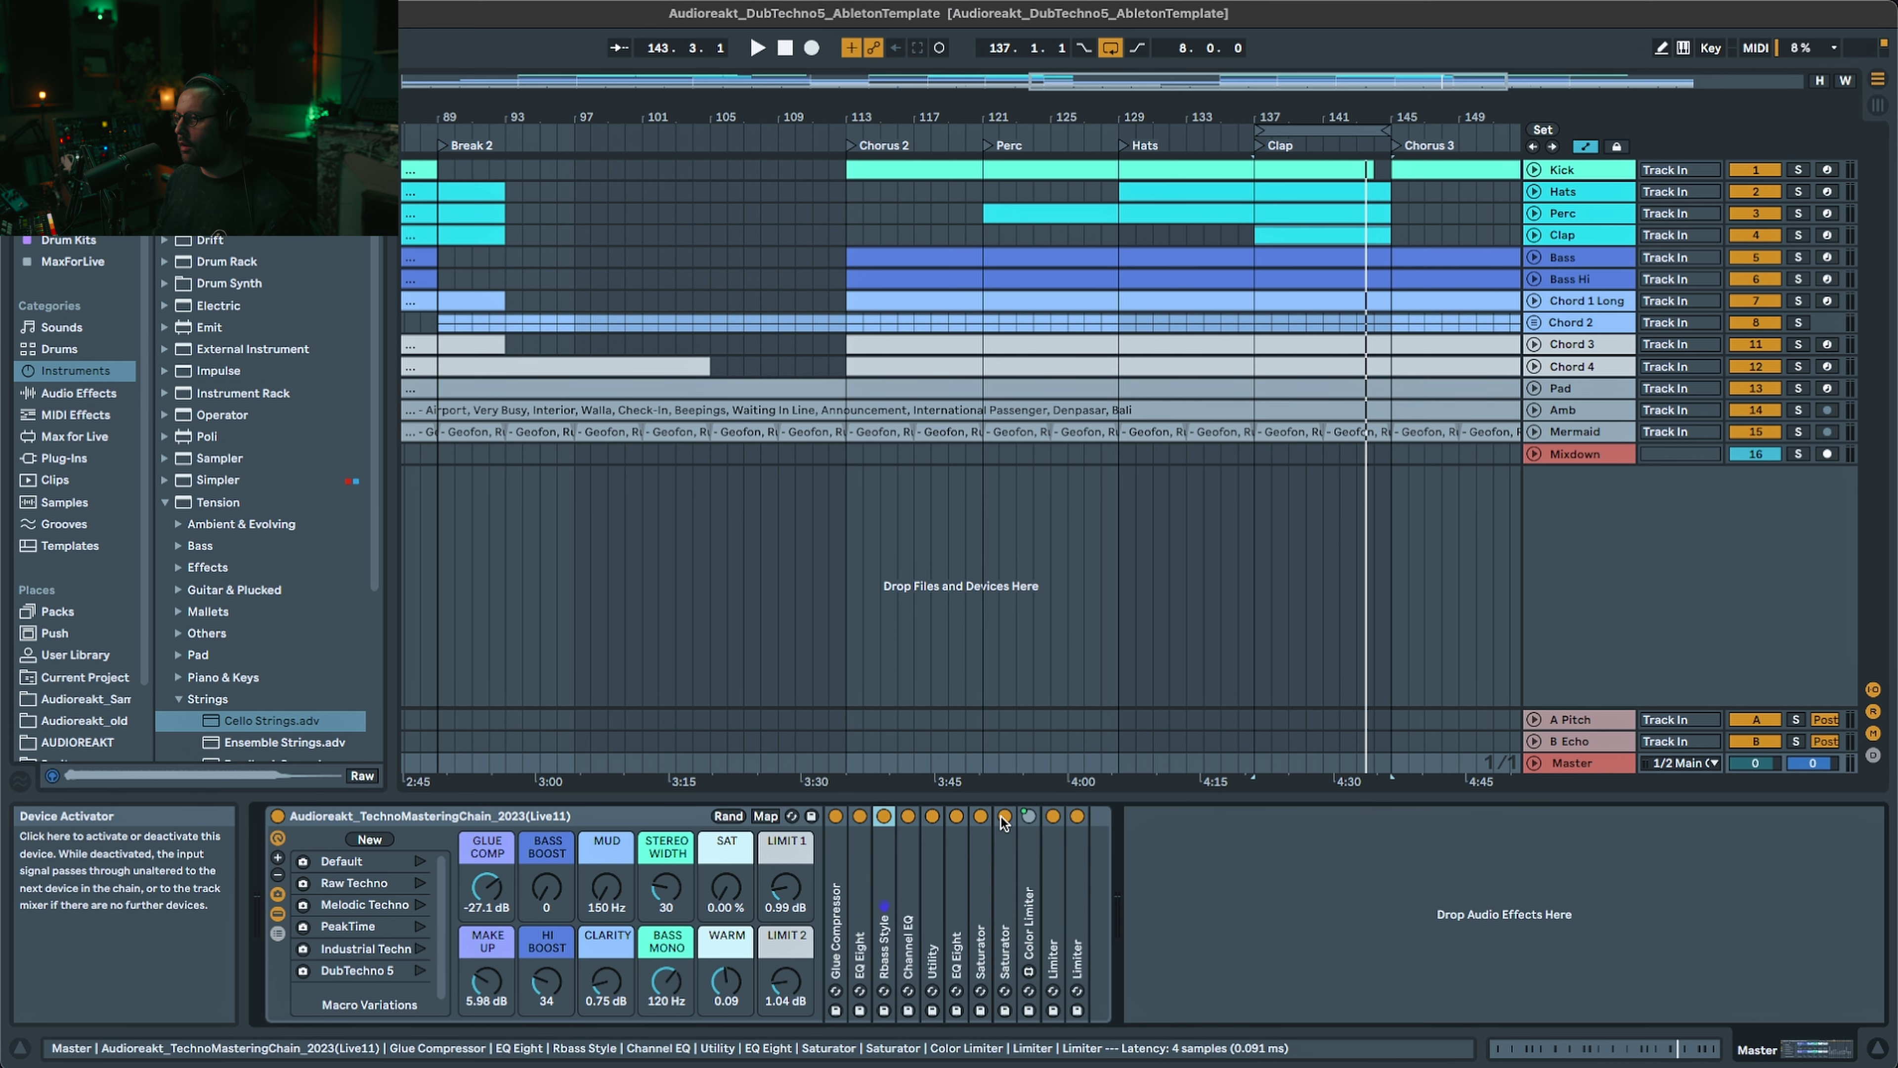
double_click(986, 818)
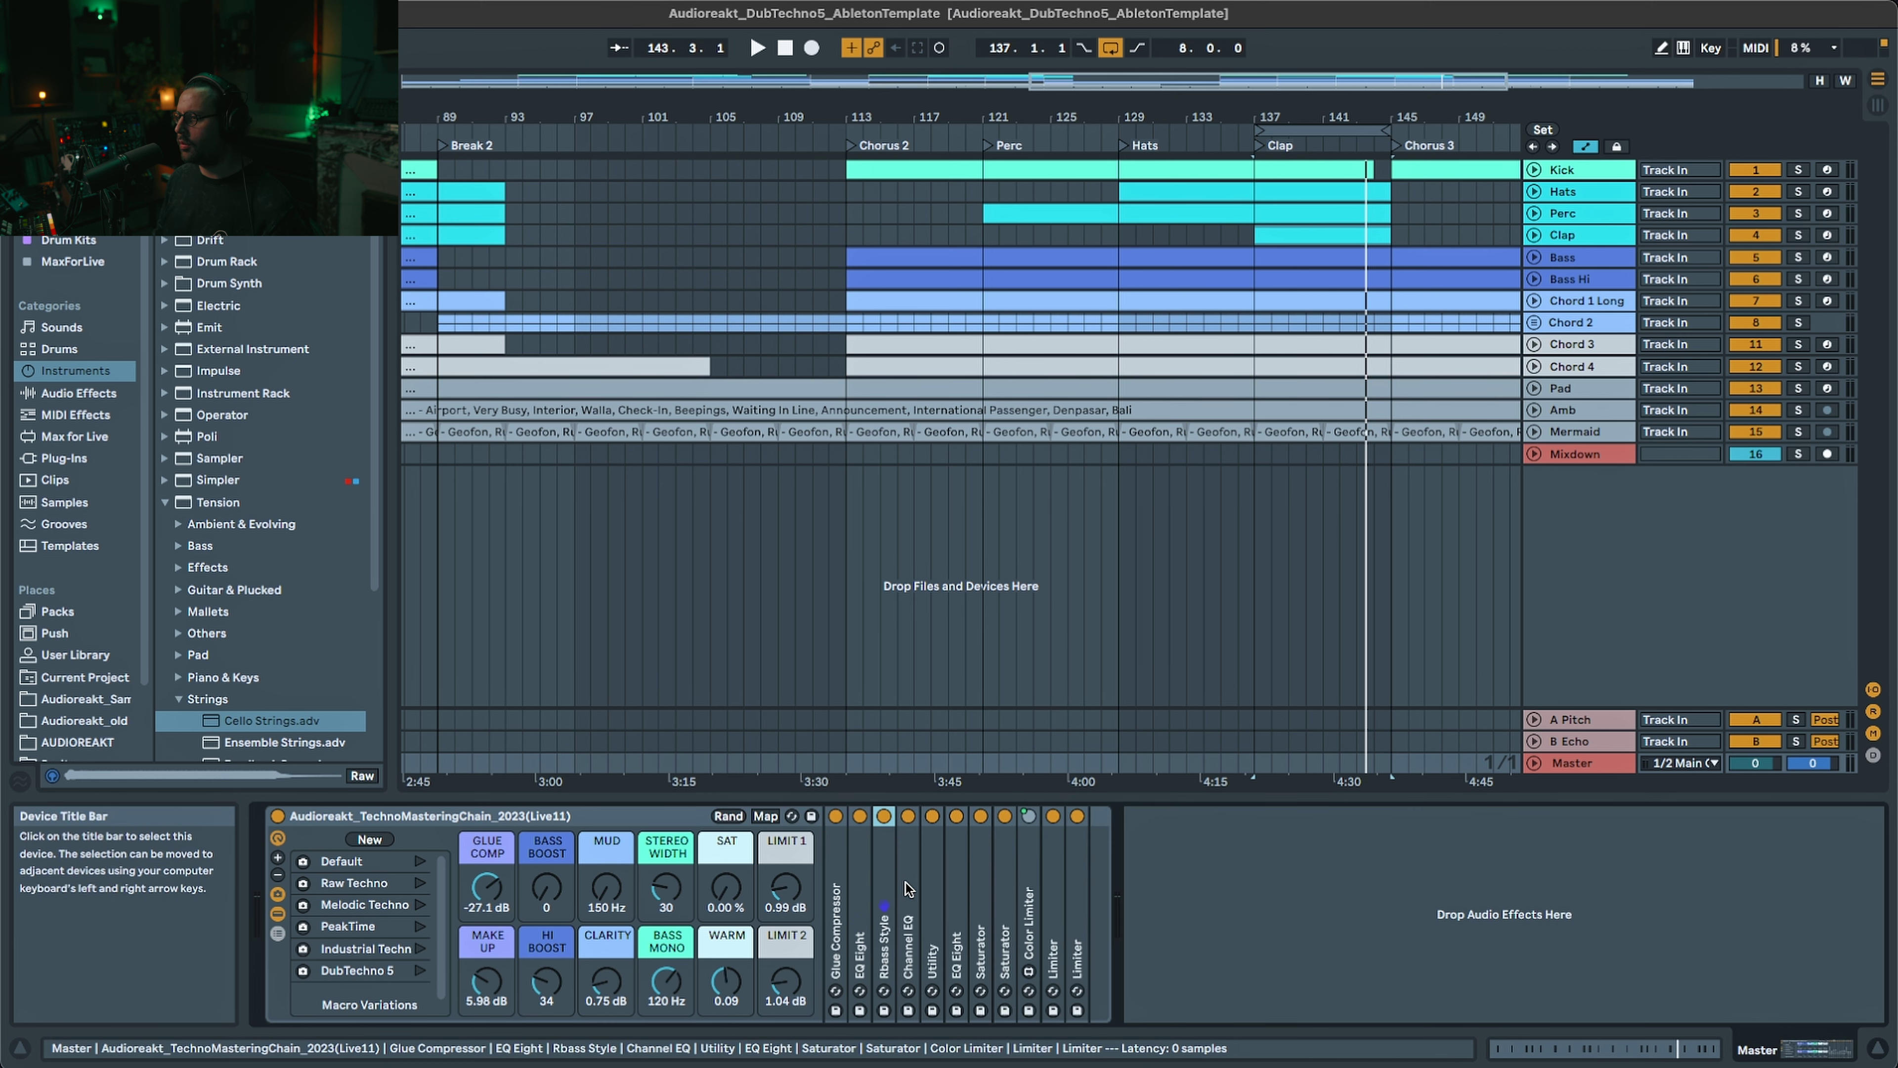
double_click(889, 886)
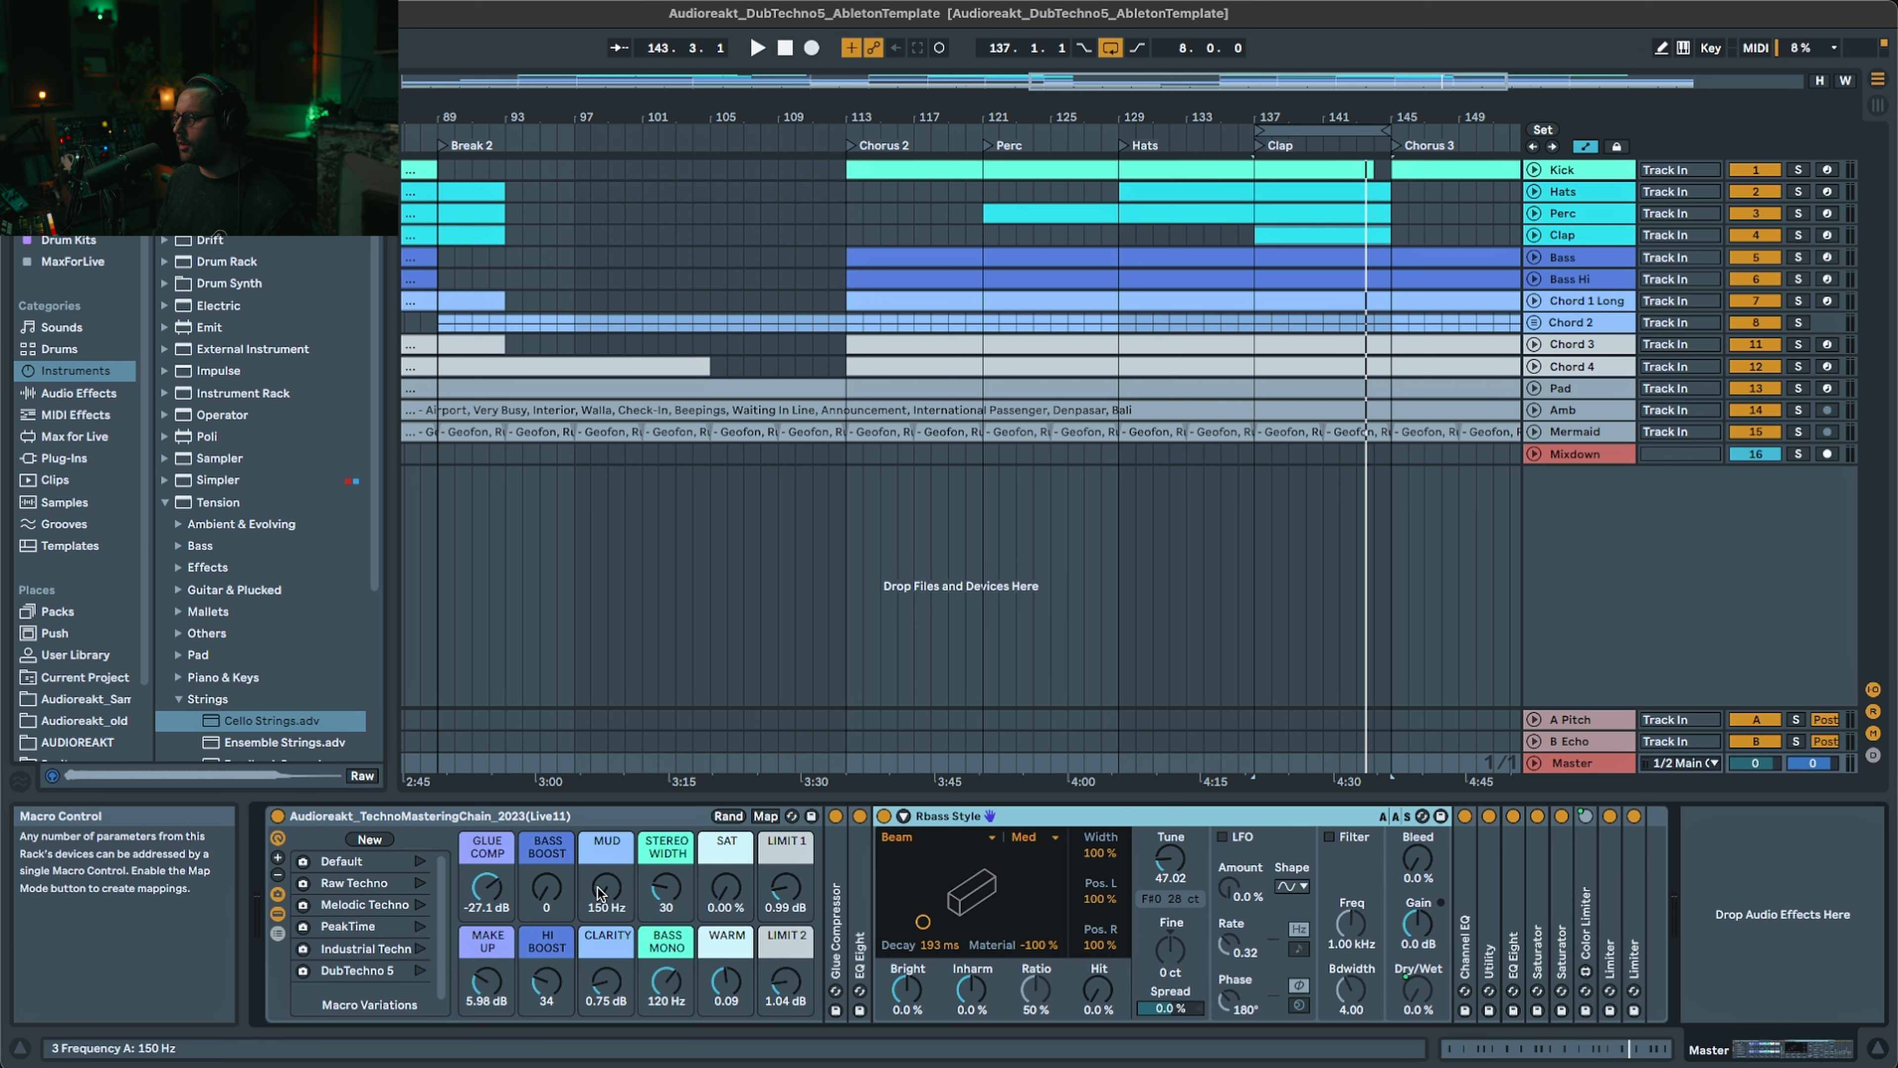
- Try raising the Bass Boost macro during playback and reset it to 0
key("space")
left_click(546, 887)
left_click_drag(546, 887, 546, 798)
double_click(547, 897)
key("space")
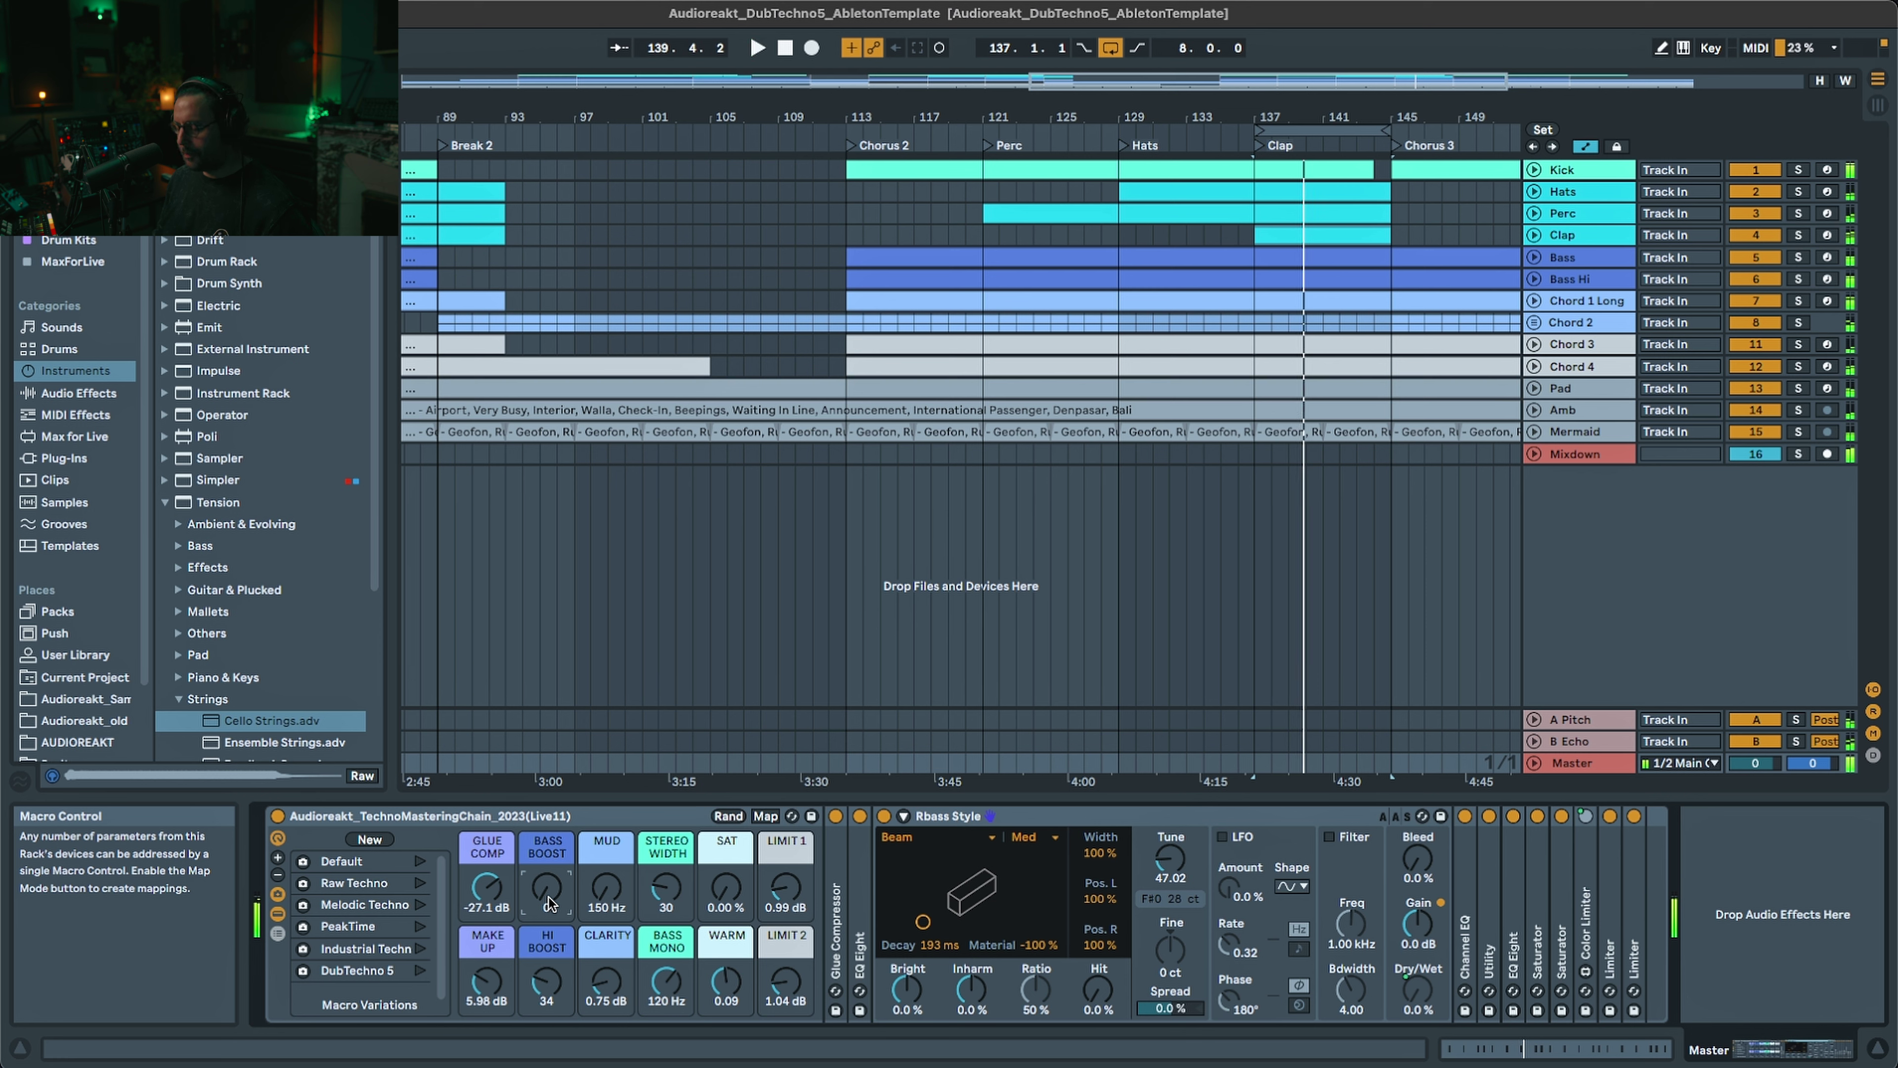
- Expand the Channel EQ instead of Rbass Style, try the Hi Boost macro at 0 during playback, and undo the change
double_click(1087, 817)
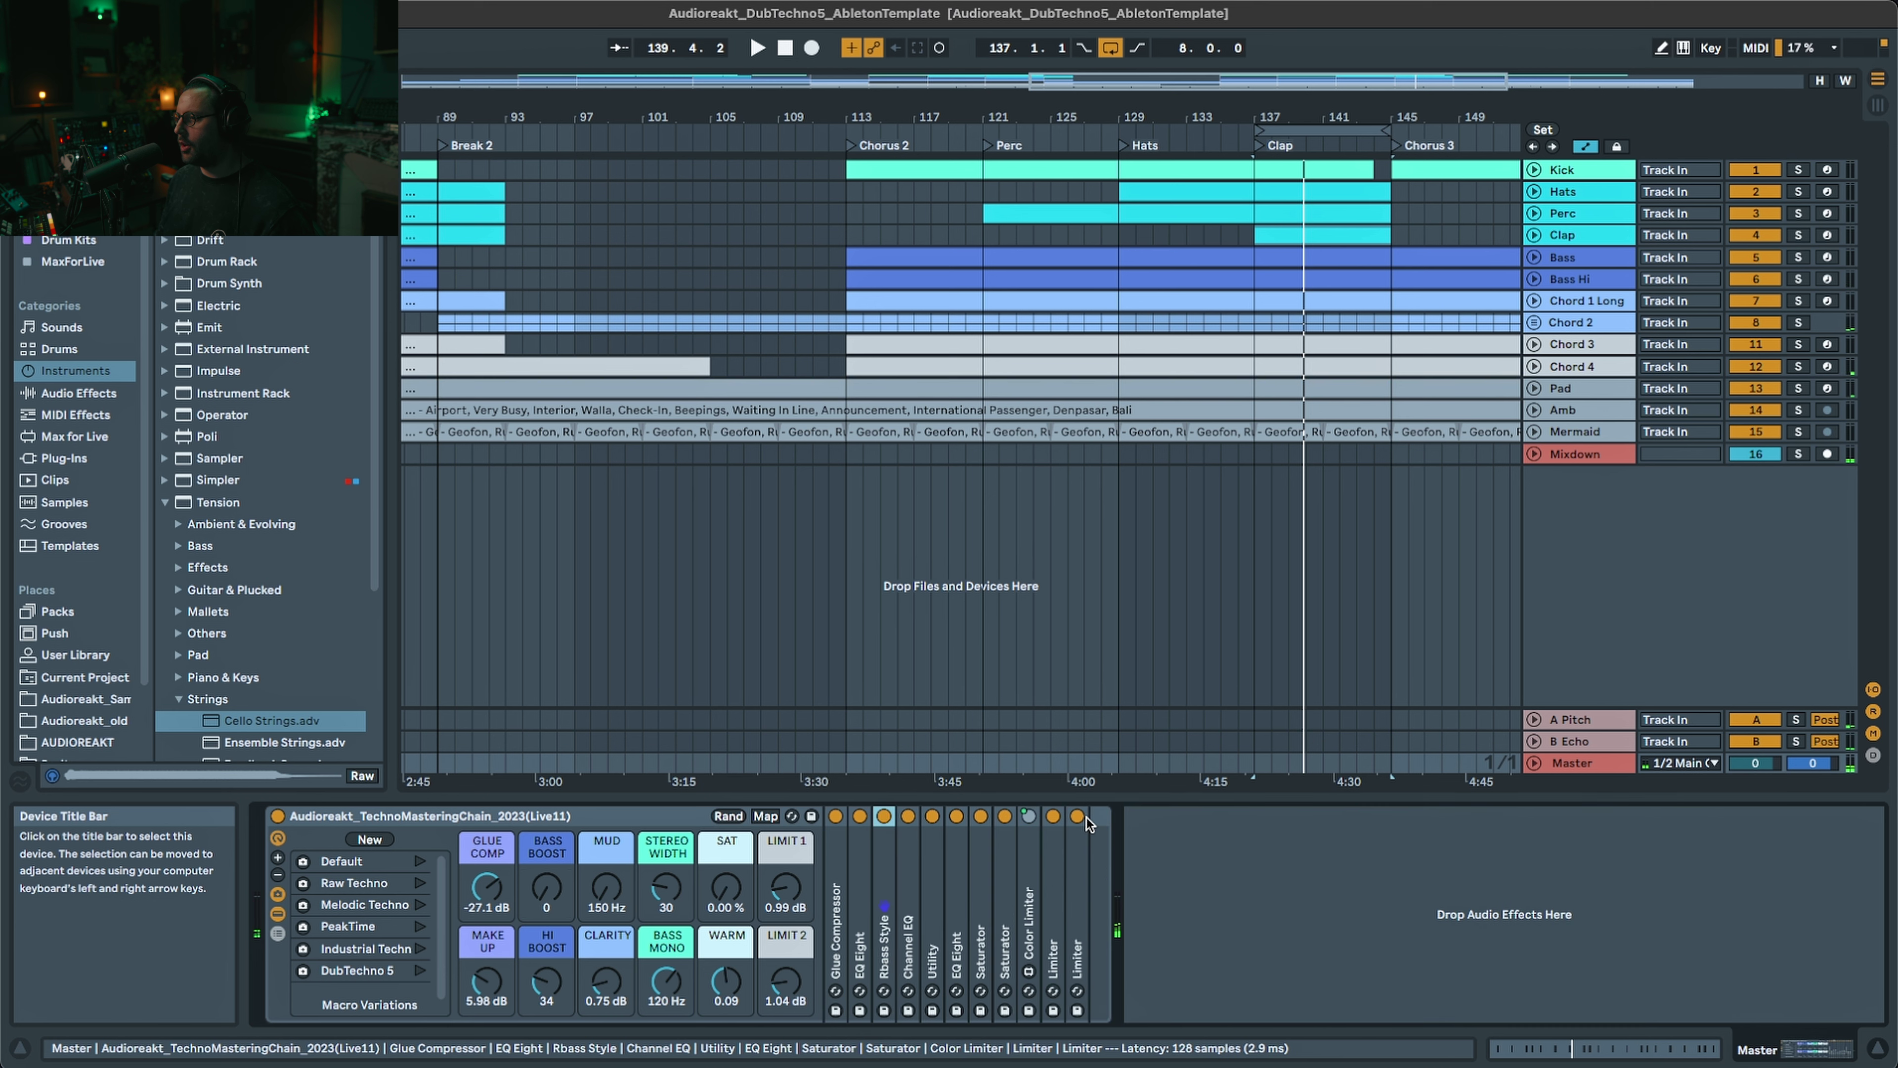
double_click(911, 894)
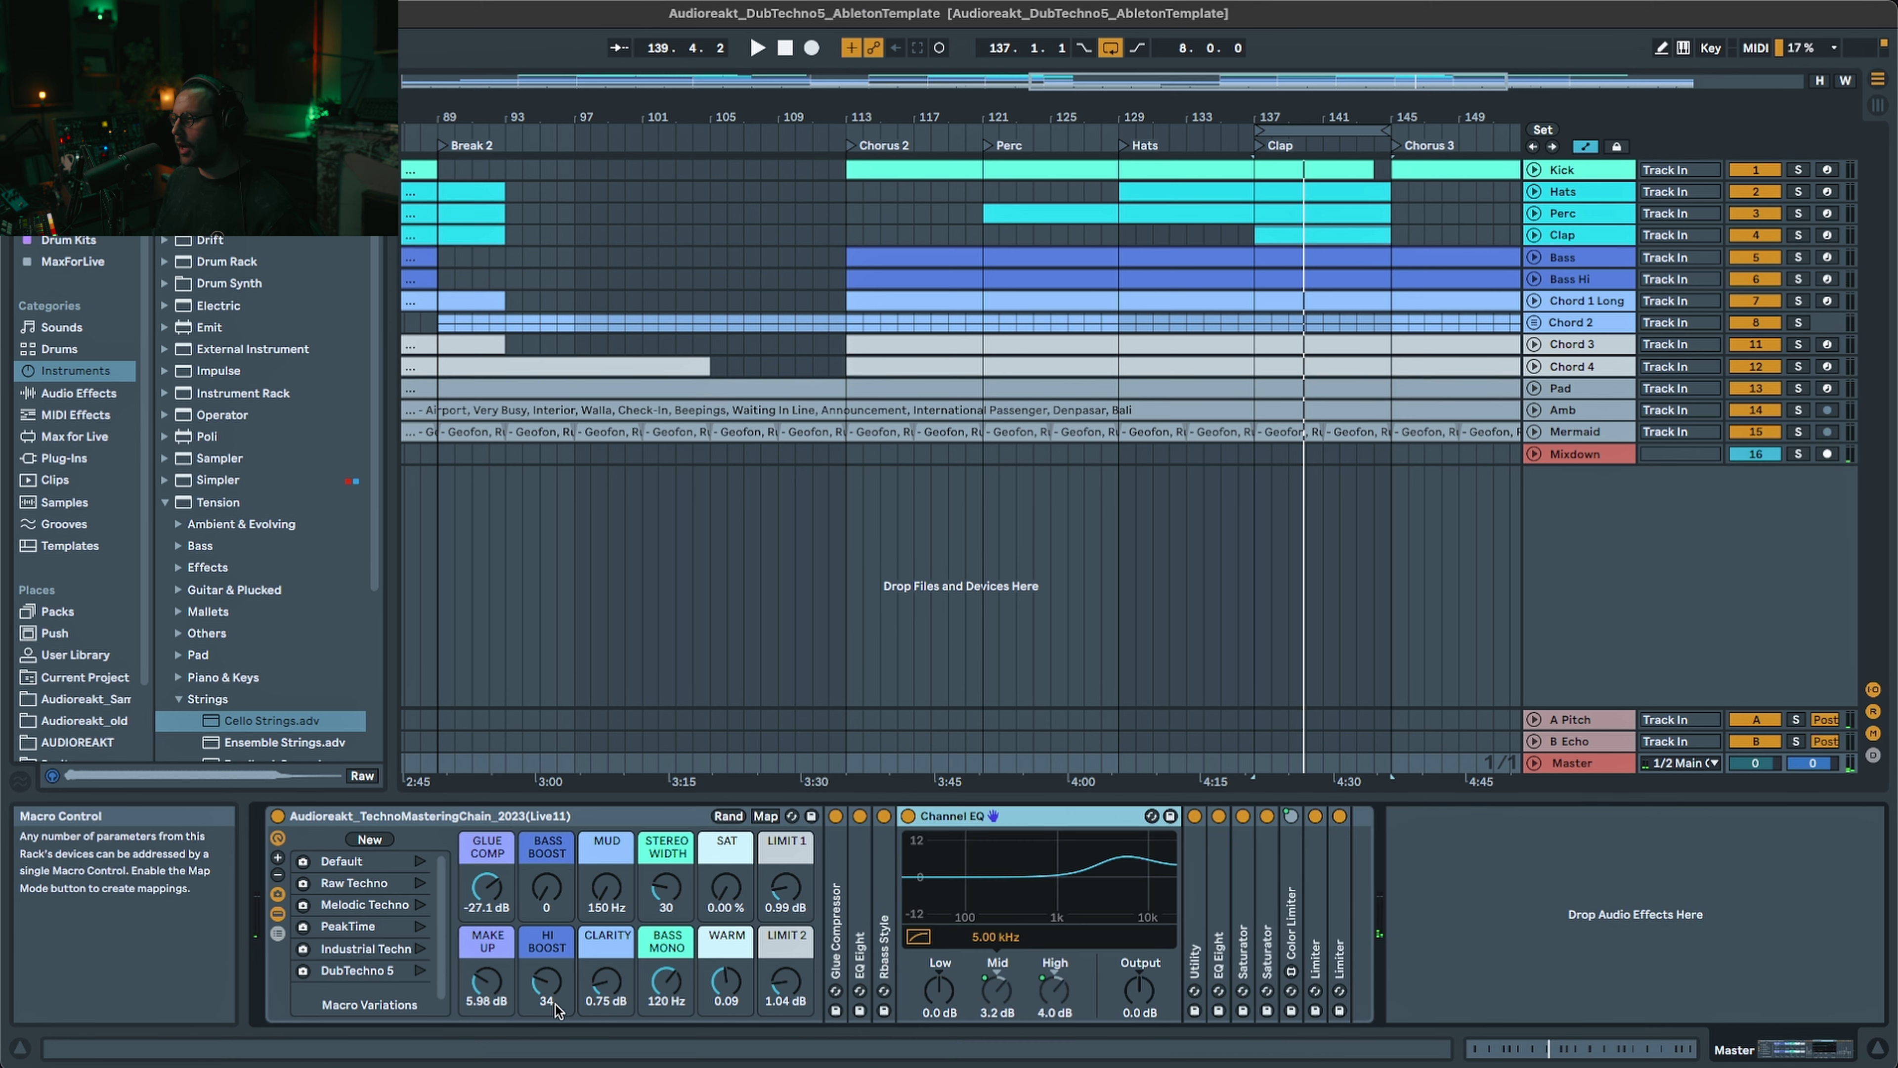
mouse_move(545, 993)
left_mouse_down()
mouse_move(544, 1017)
mouse_move(550, 965)
left_mouse_up()
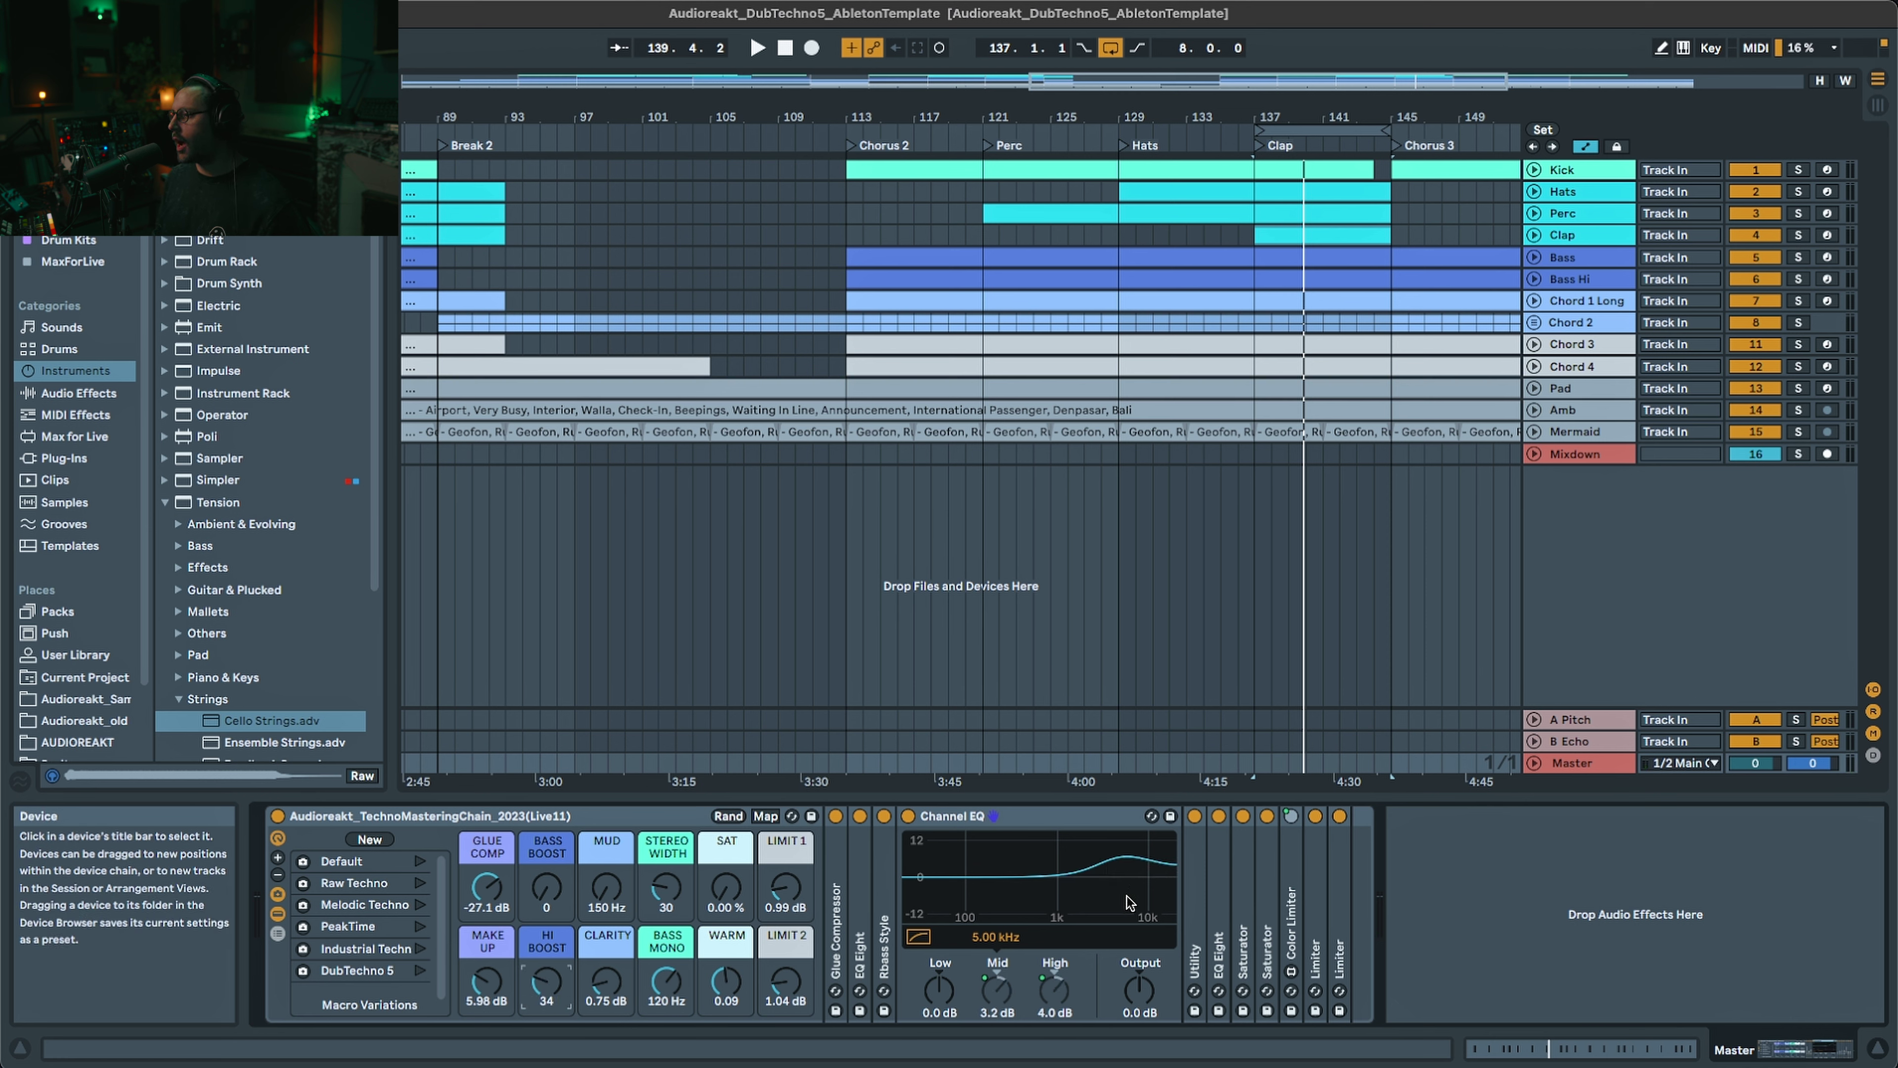
key("space")
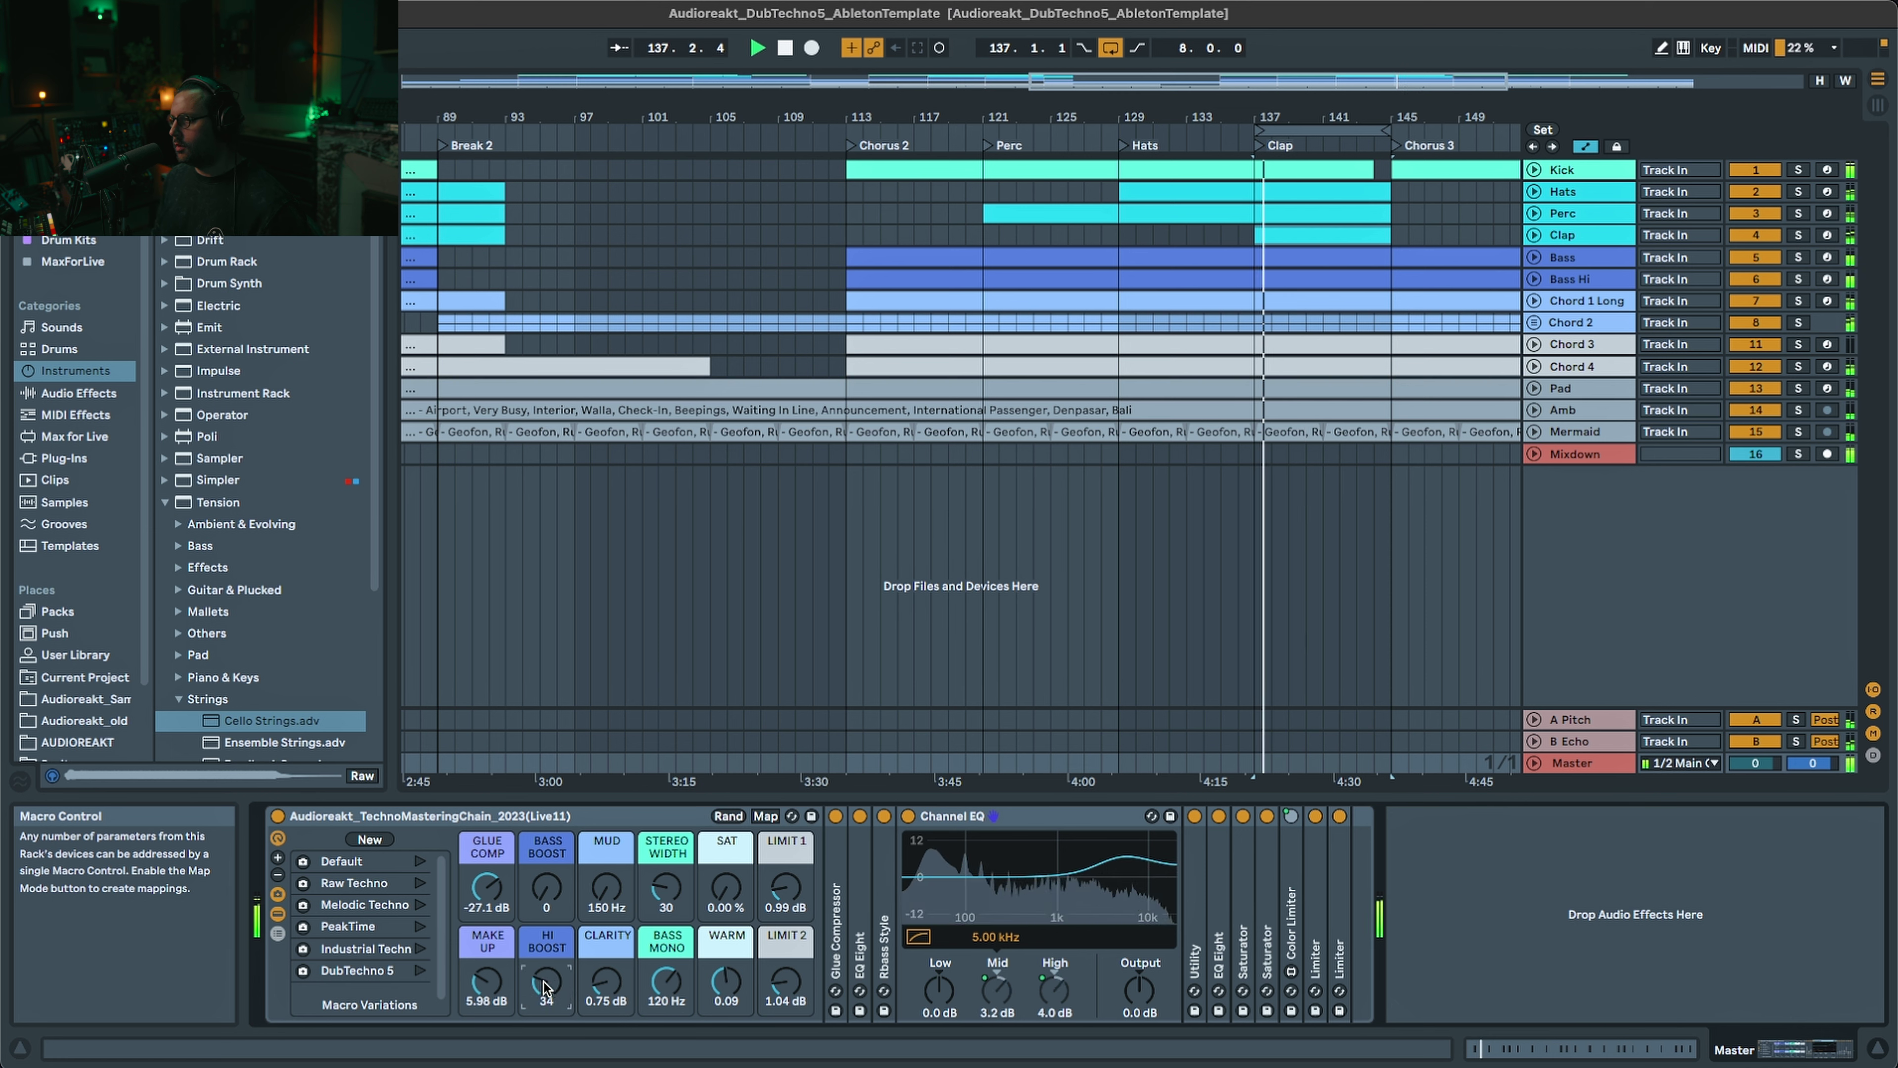
left_click_drag(546, 982, 546, 1016)
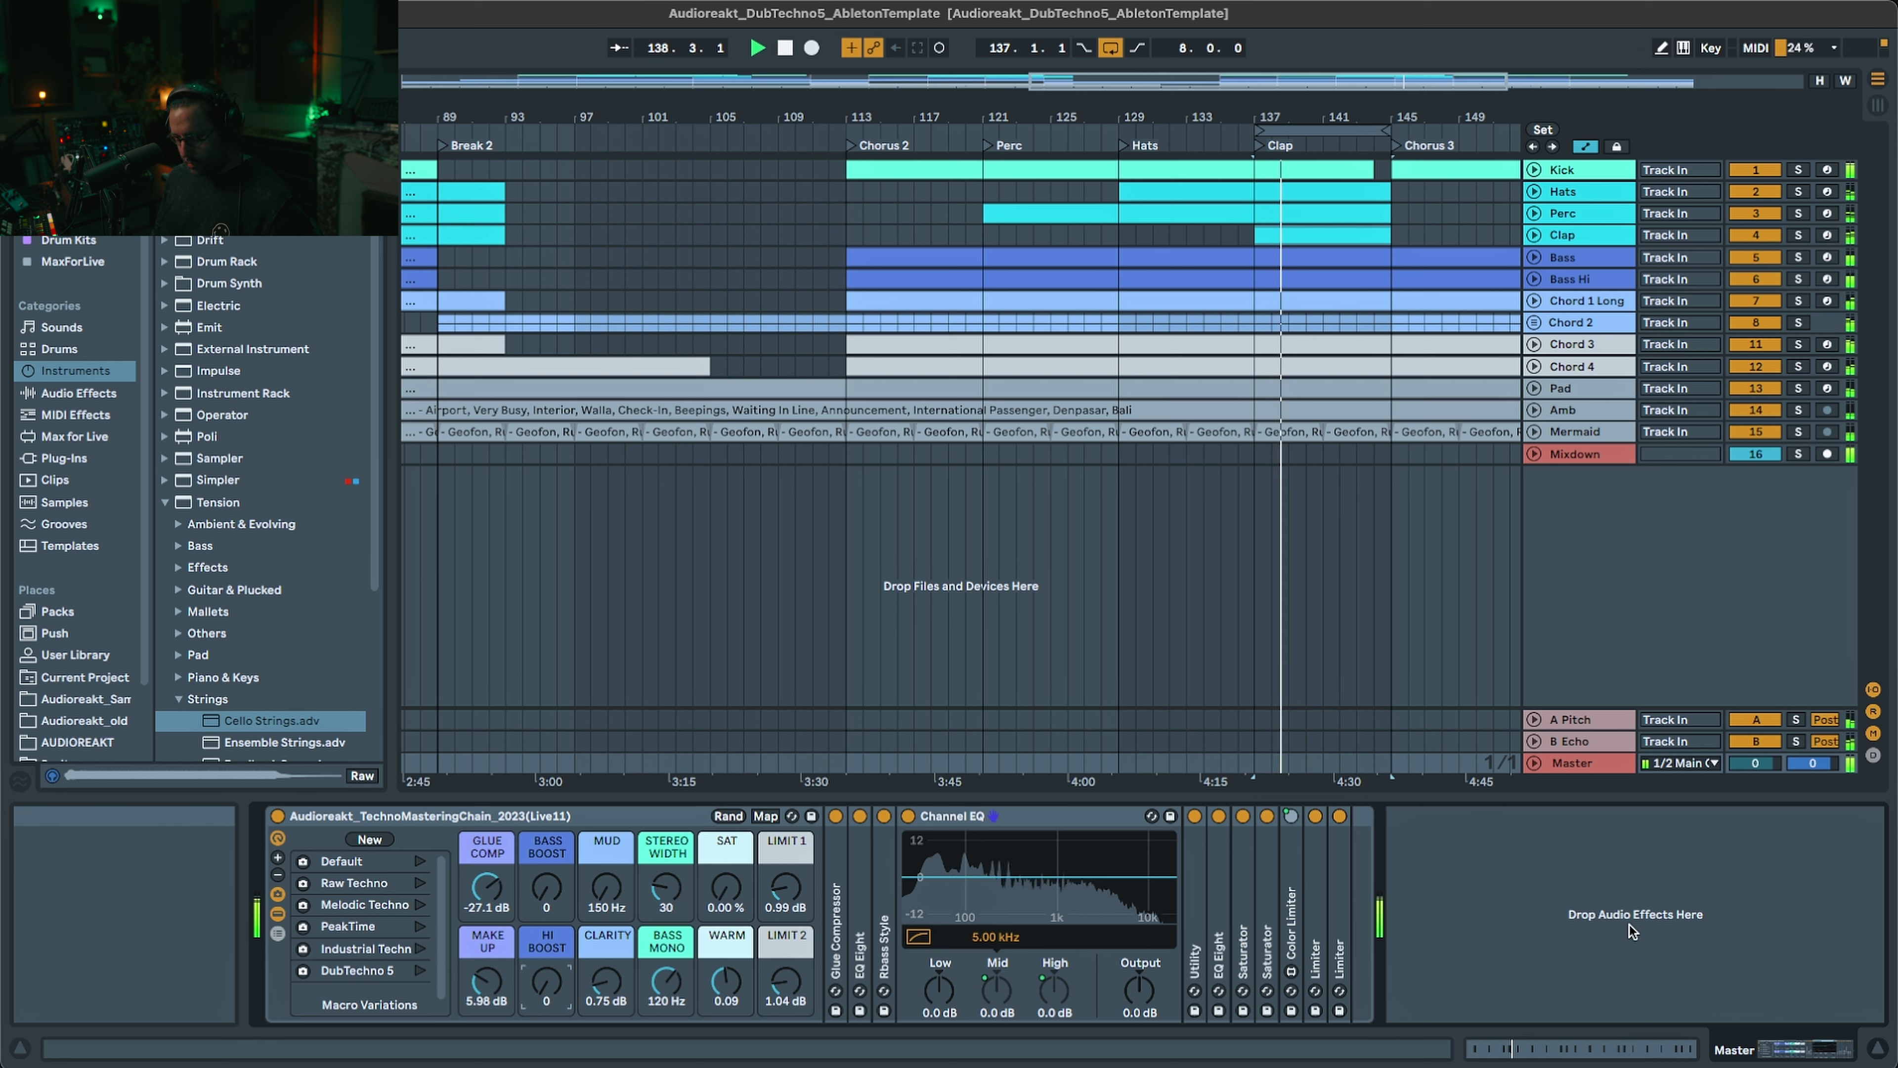
key("super+z")
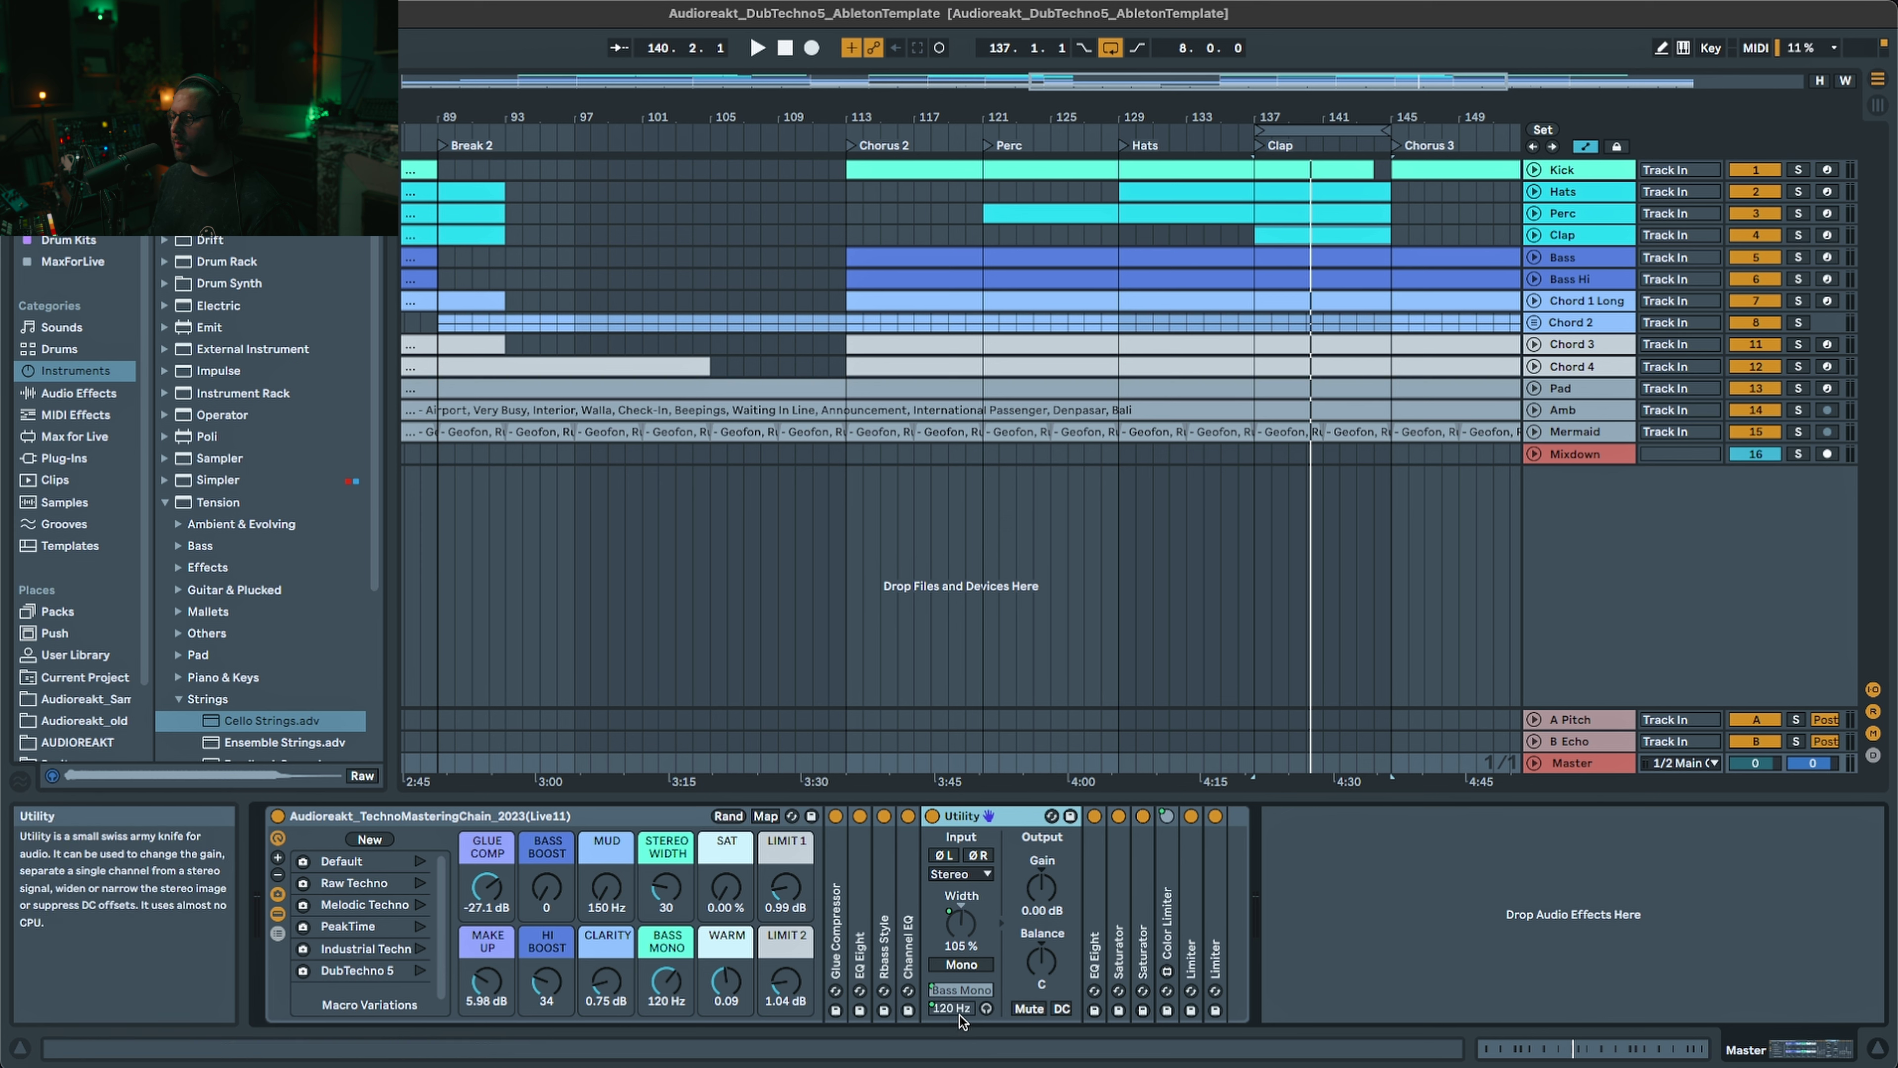
- Play the loop briefly and expand both the Utility and the second EQ Eight in the mastering rack for examination
left_click(932, 817)
key("space")
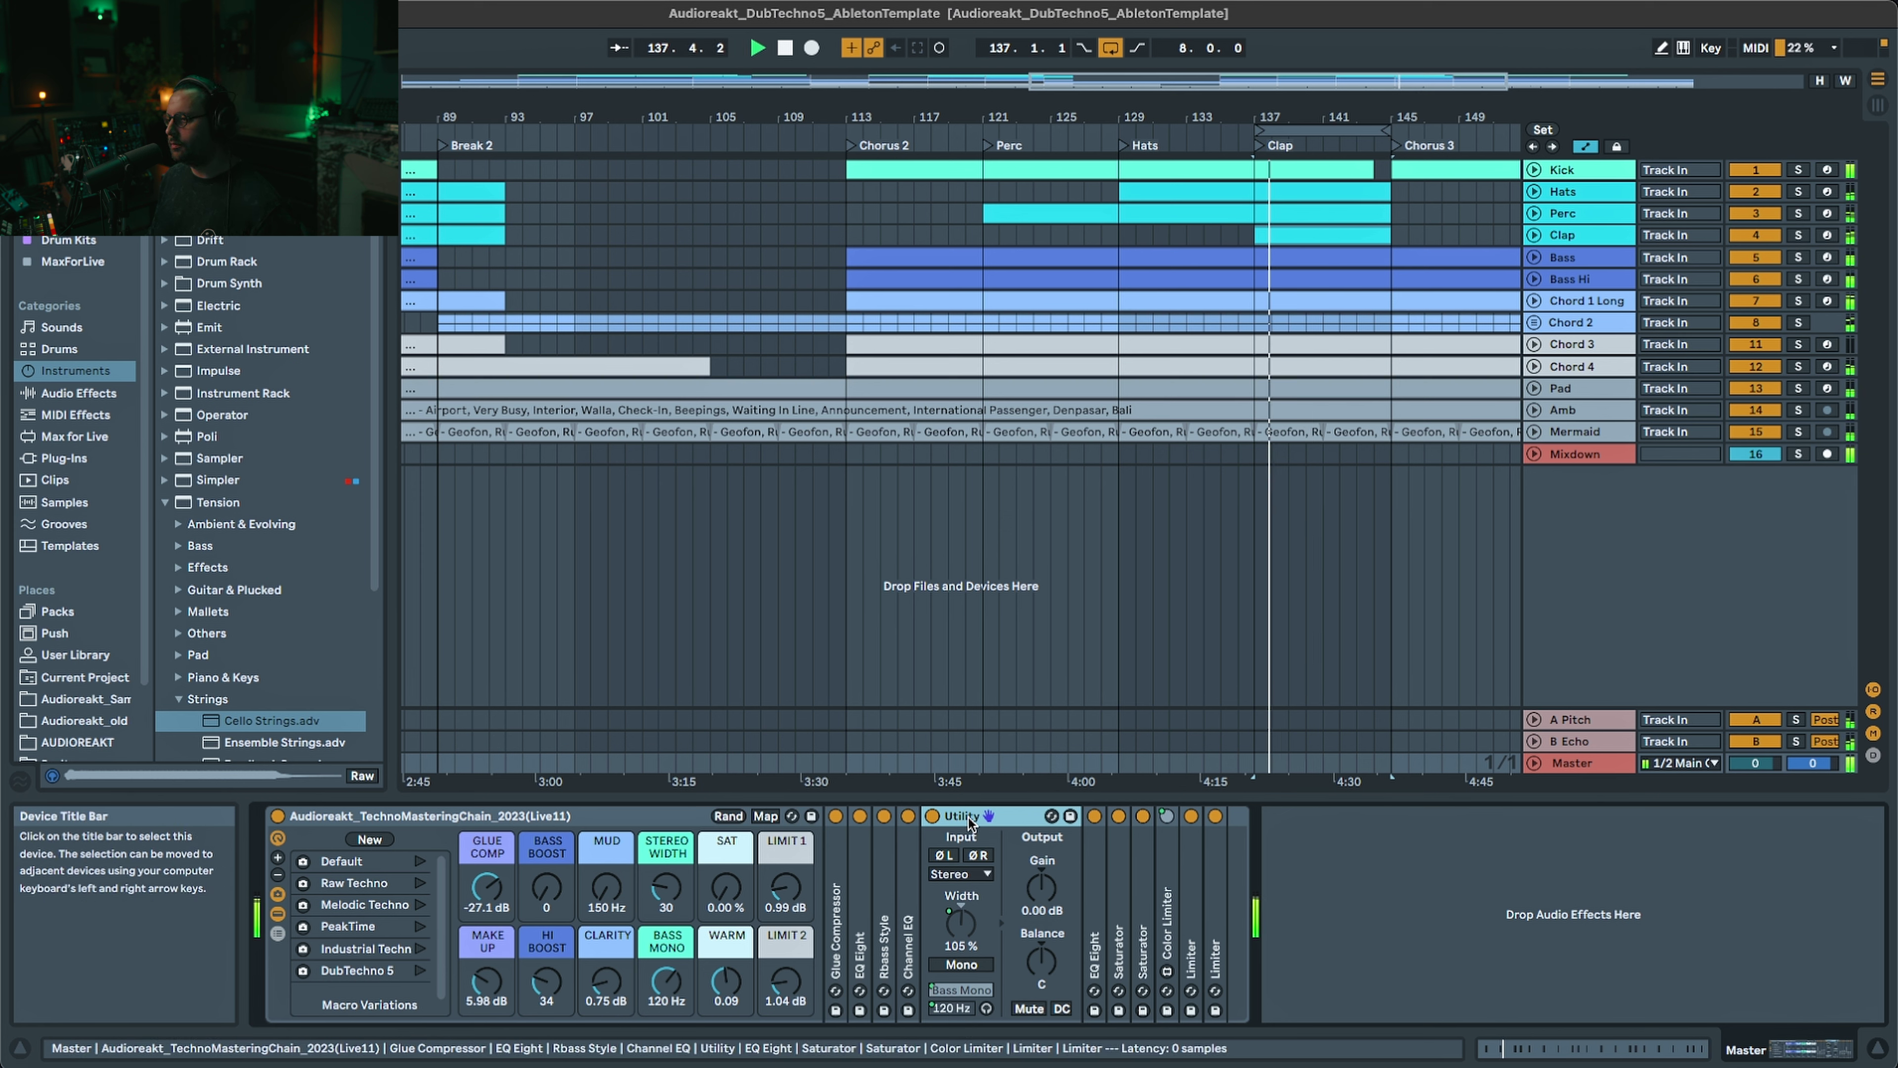
double_click(965, 815)
double_click(964, 865)
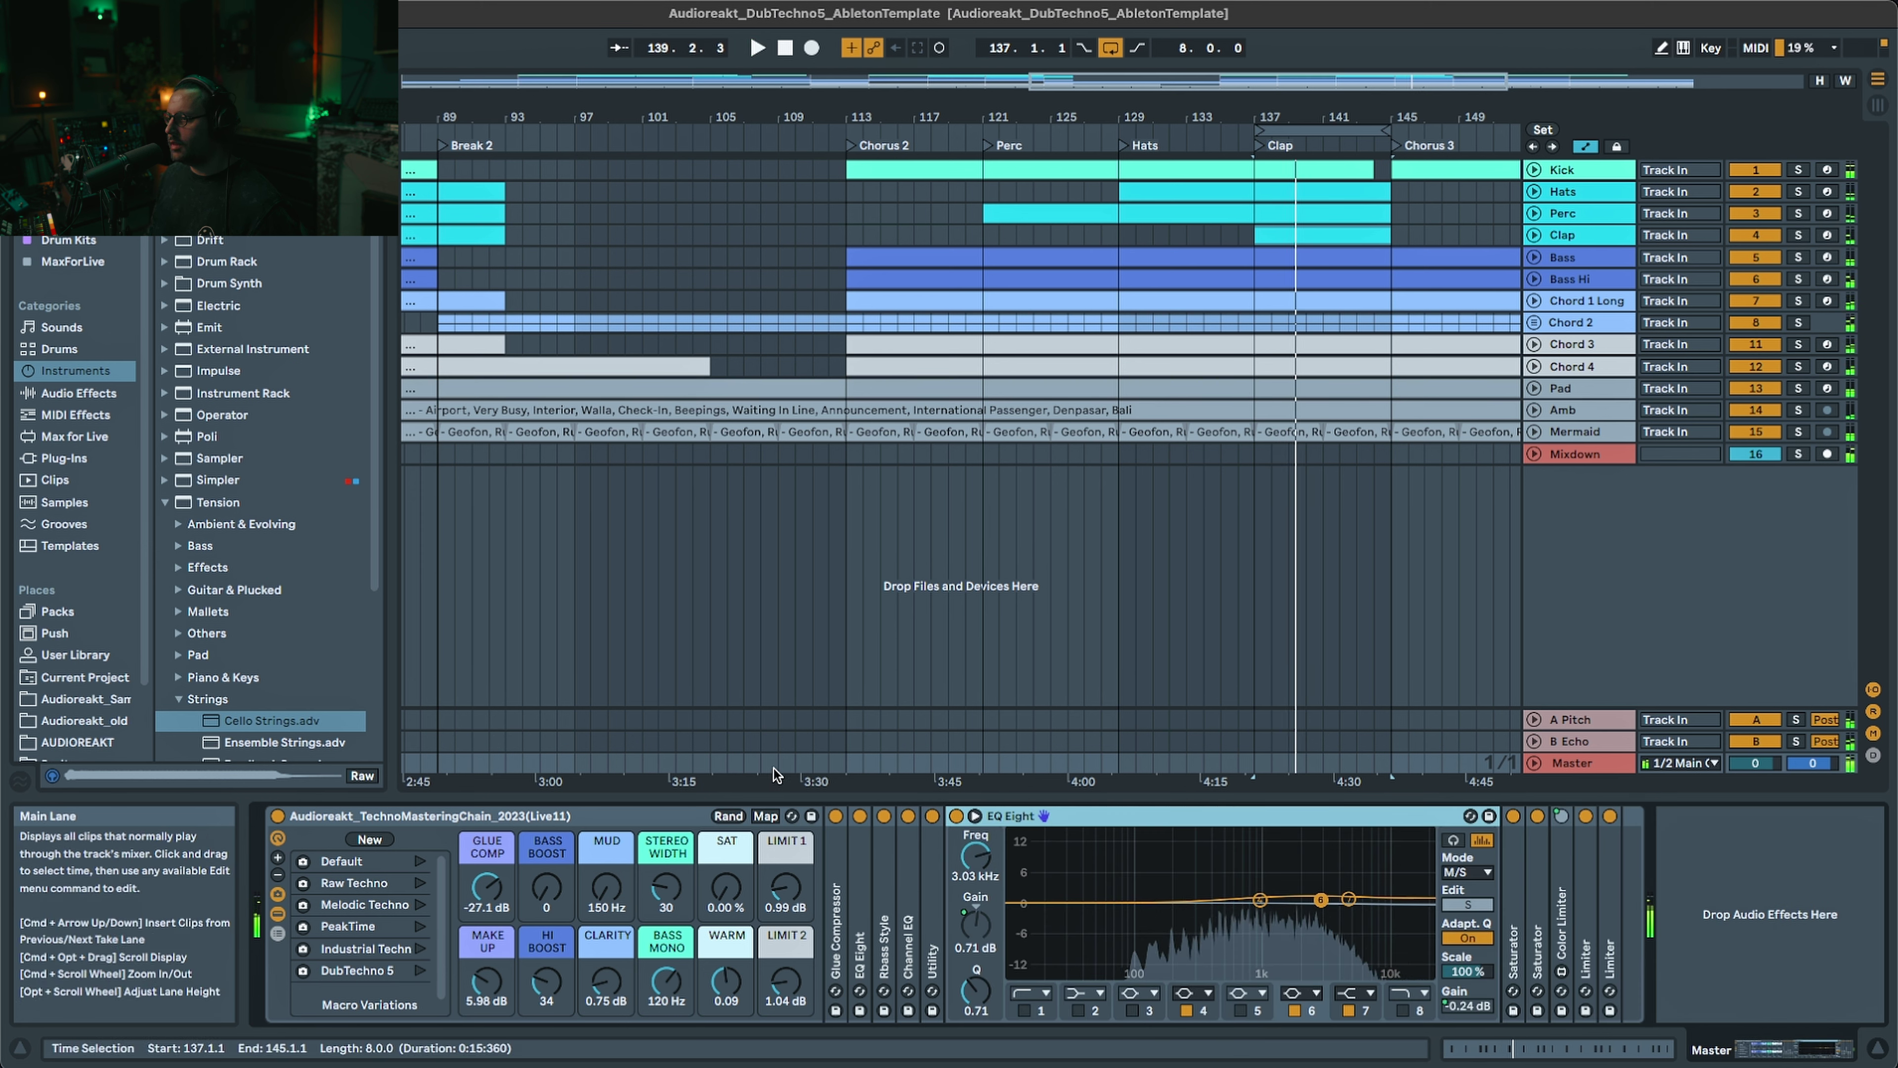
double_click(937, 915)
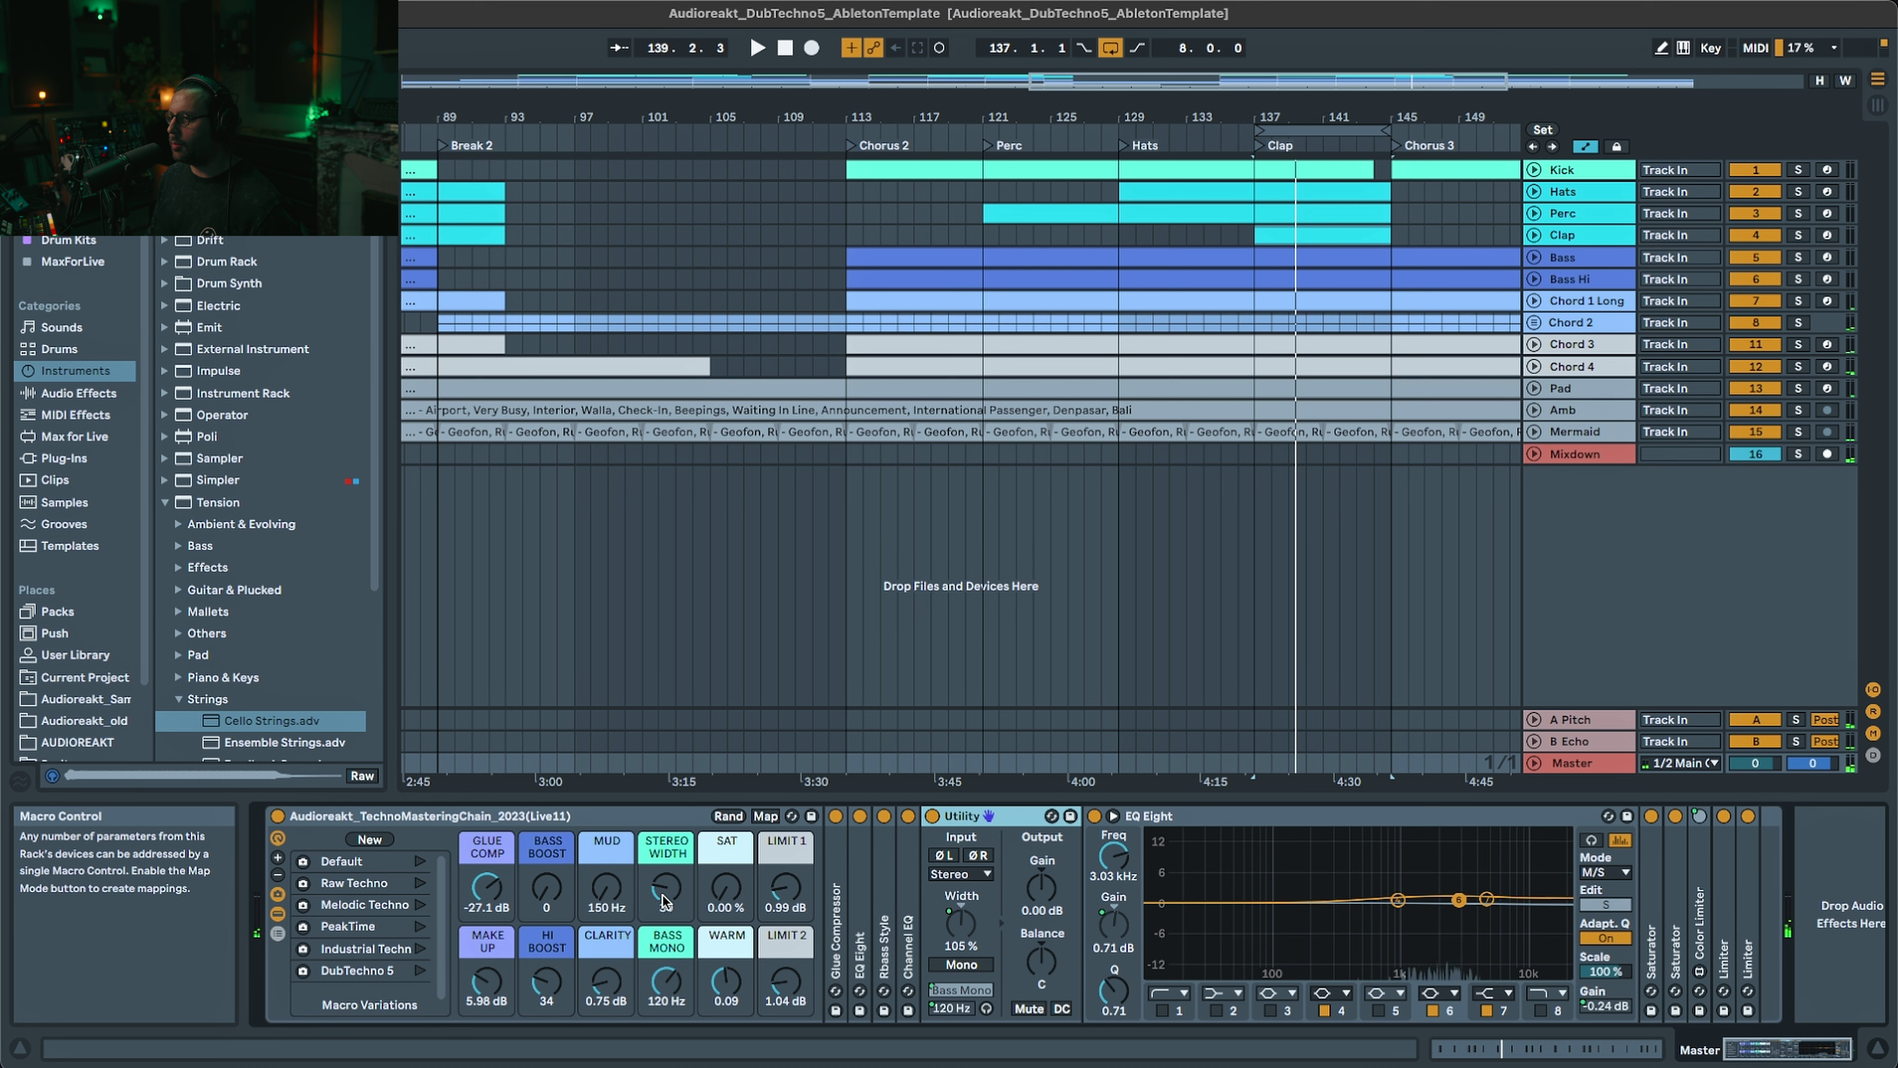
- Set the Stereo Width macro to 0, play the loop to hear the difference, and return the macro to 30
left_click_drag(663, 901, 663, 942)
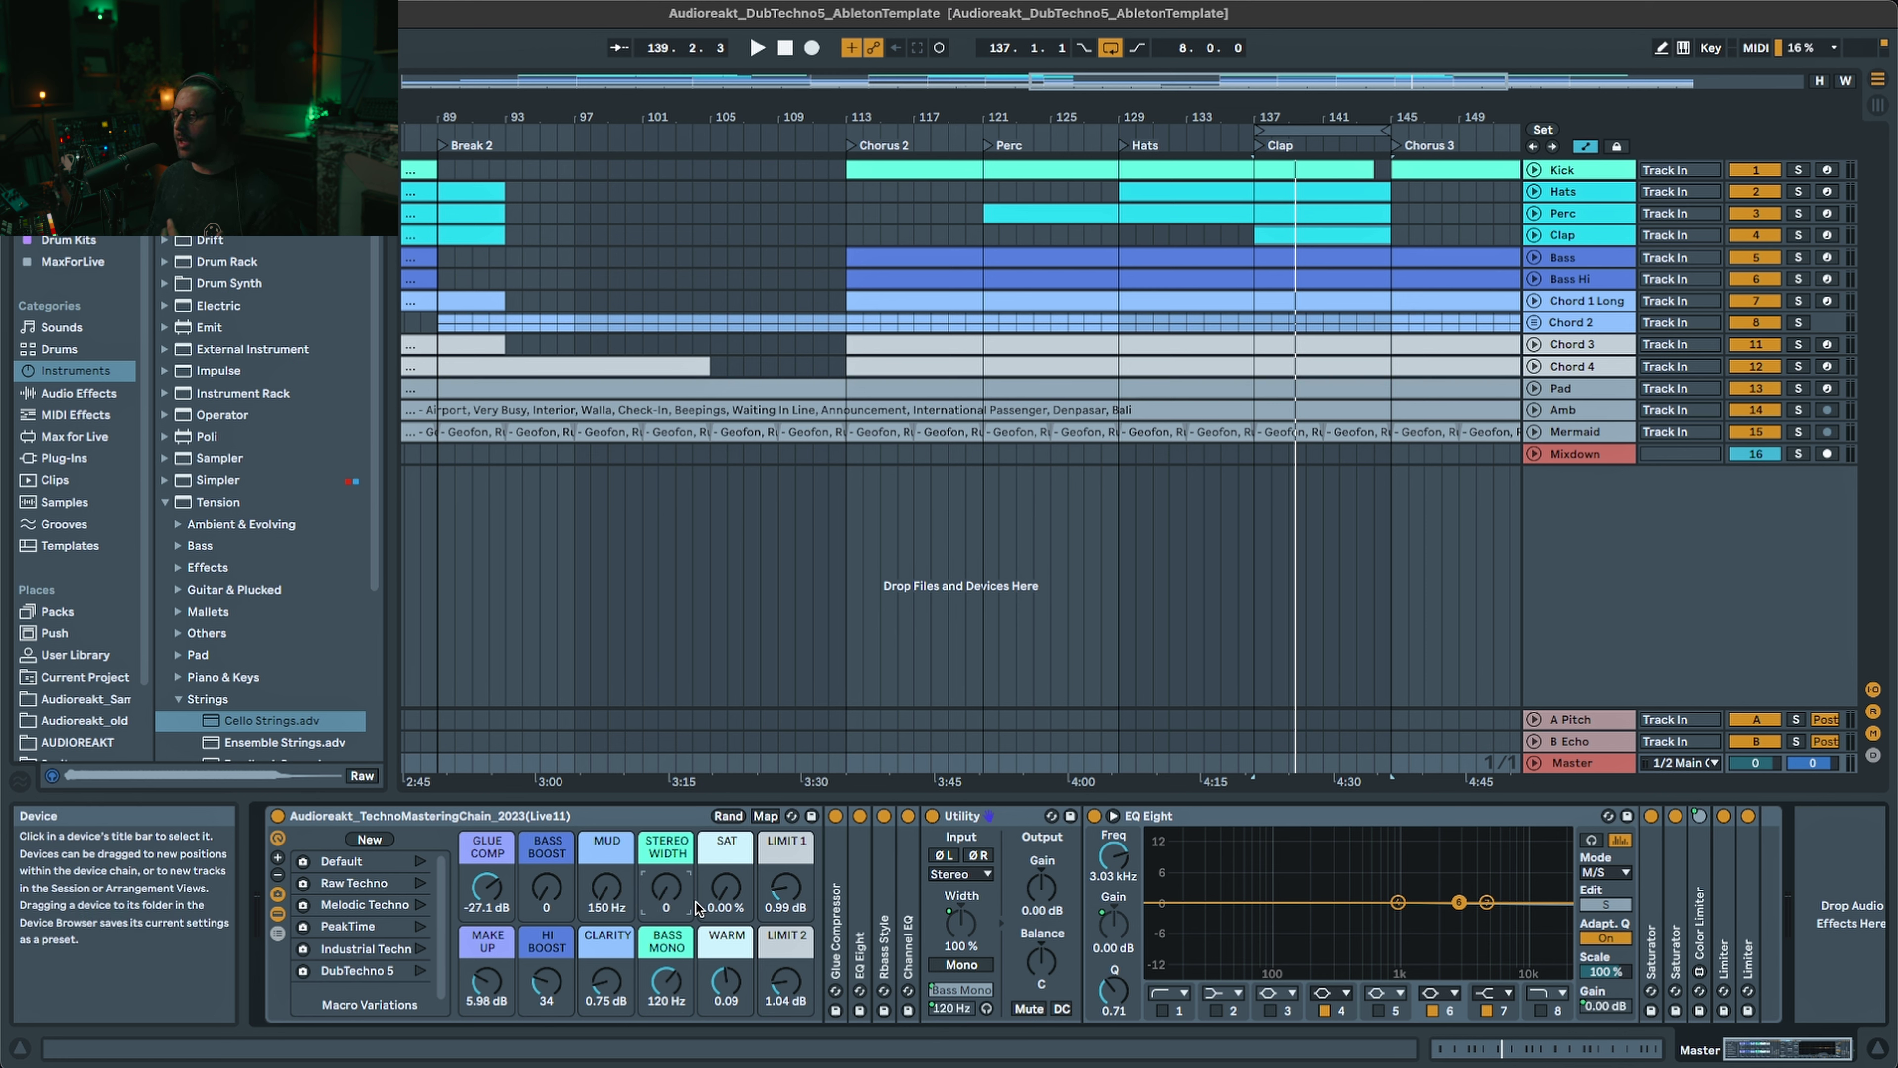
key("space")
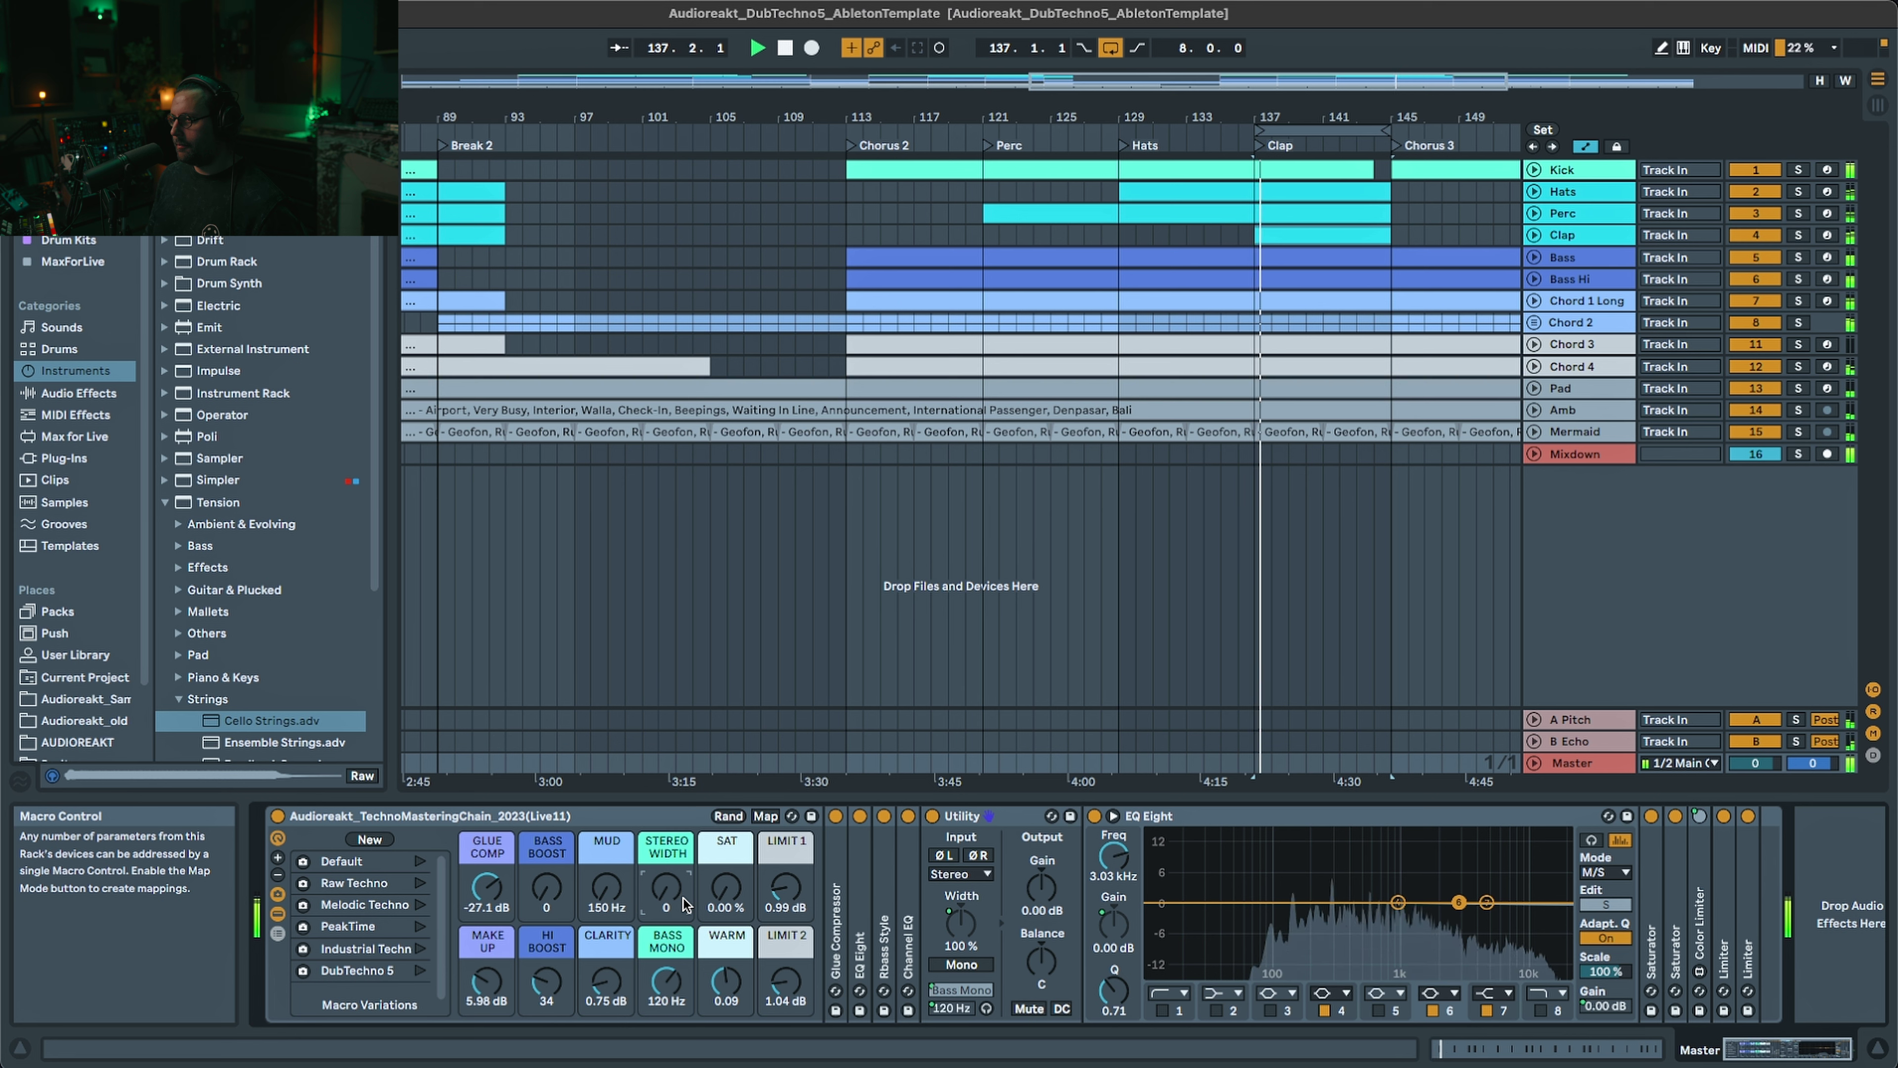
left_click_drag(683, 900, 683, 878)
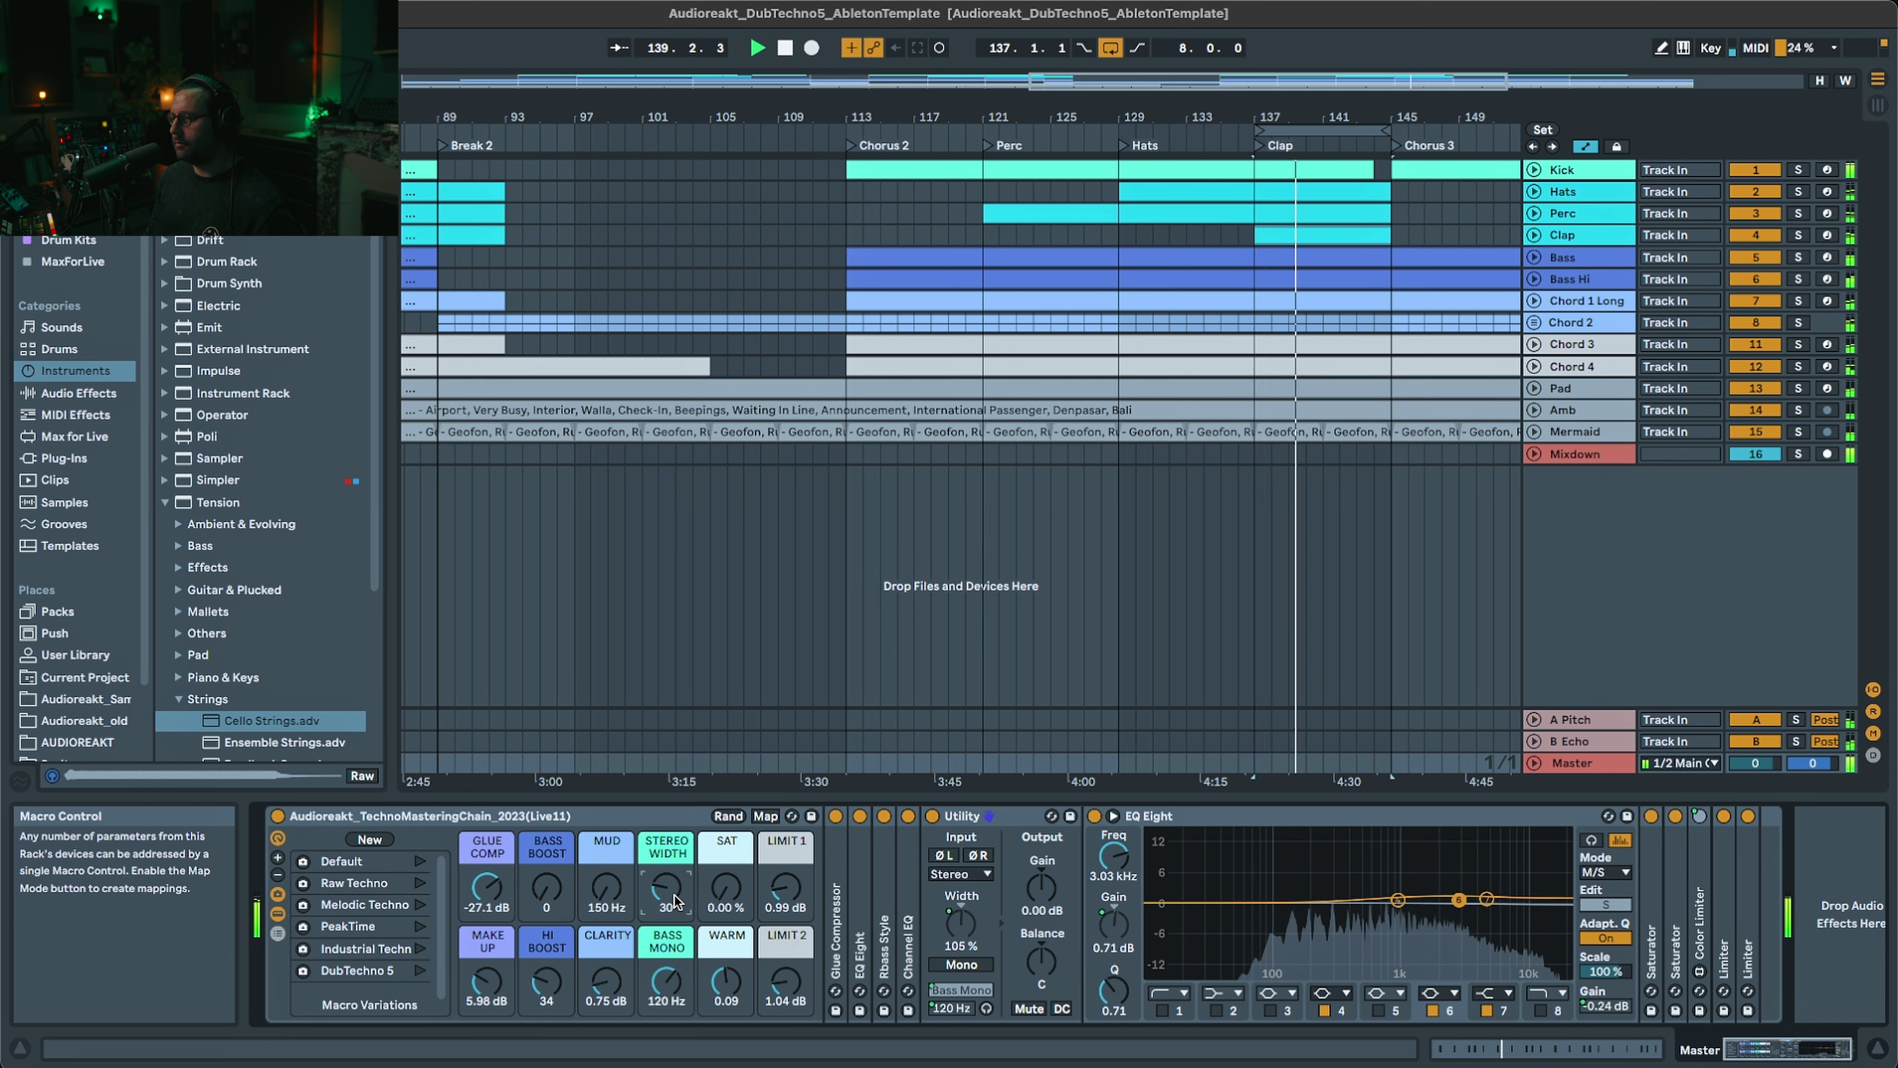
left_click_drag(668, 900, 667, 924)
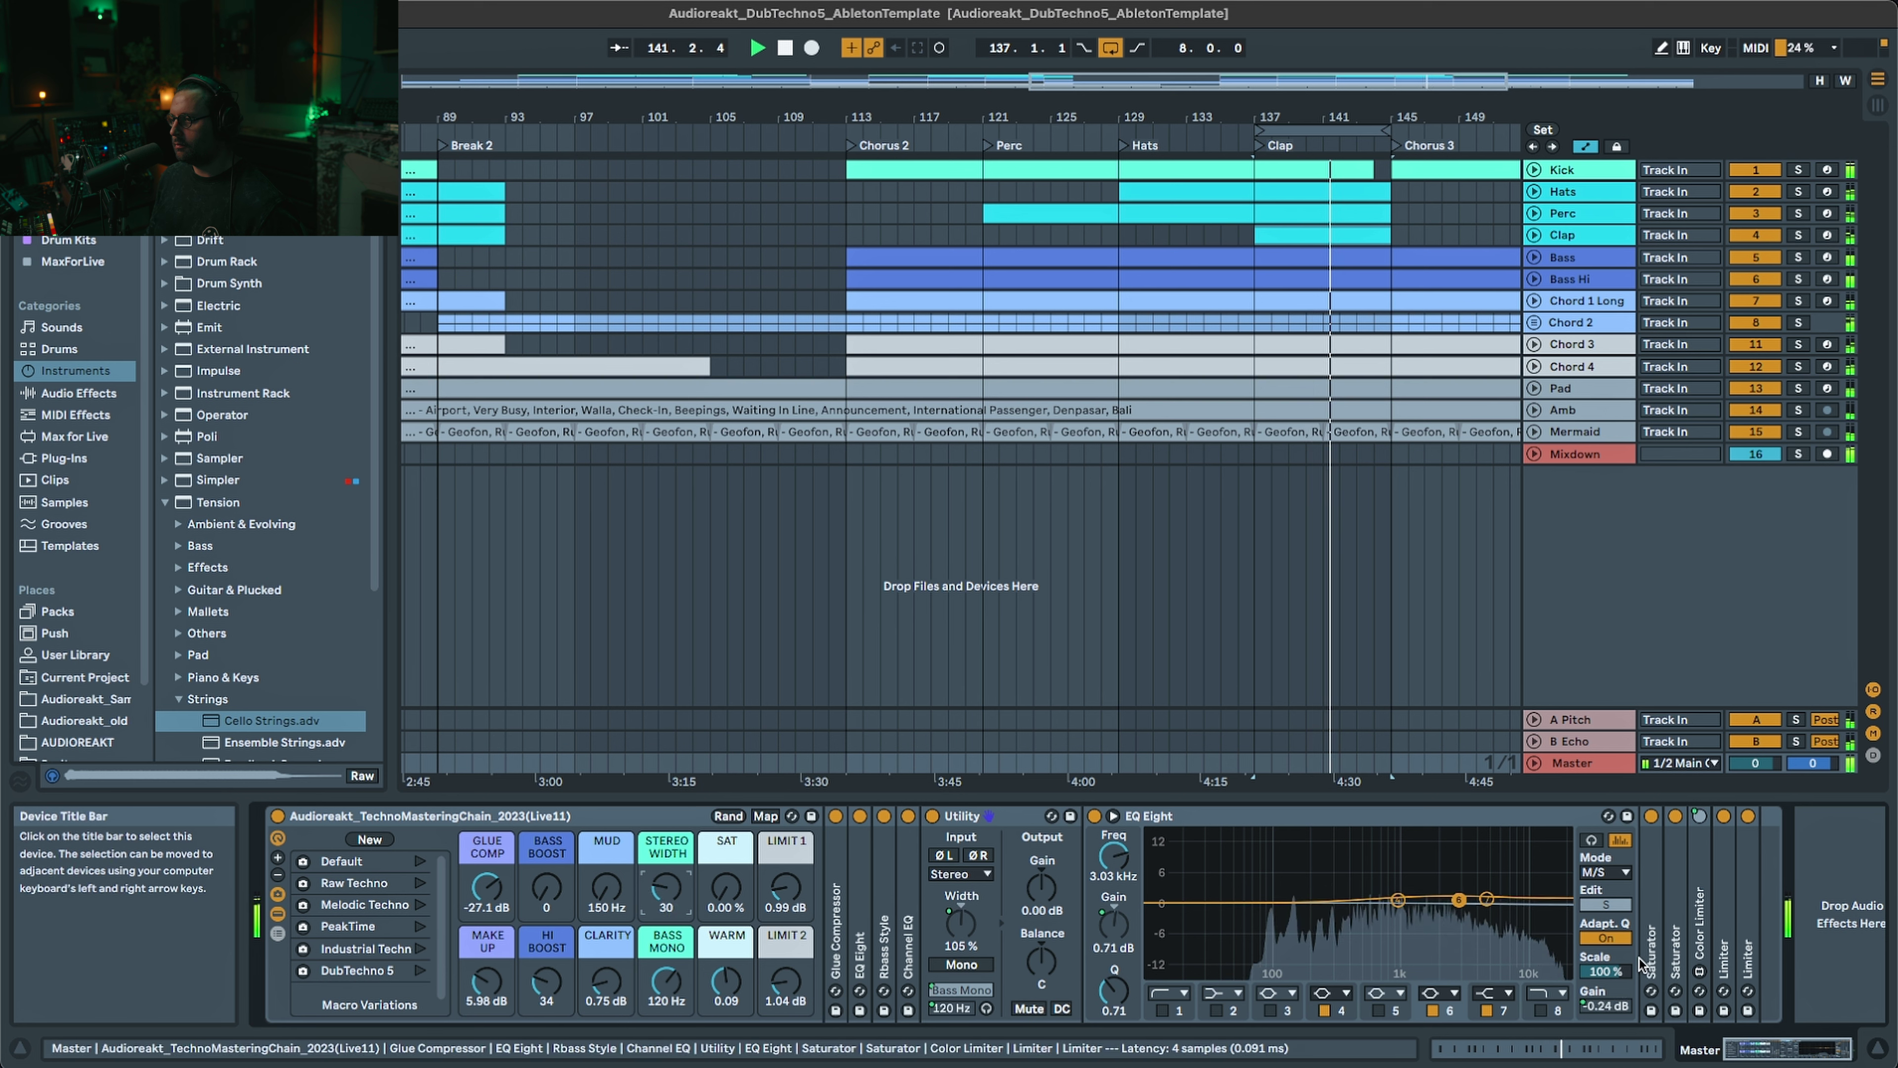
- Stop playback, expand the two Saturators in the mastering rack for examination, and collapse them again
key("super+z")
key("space")
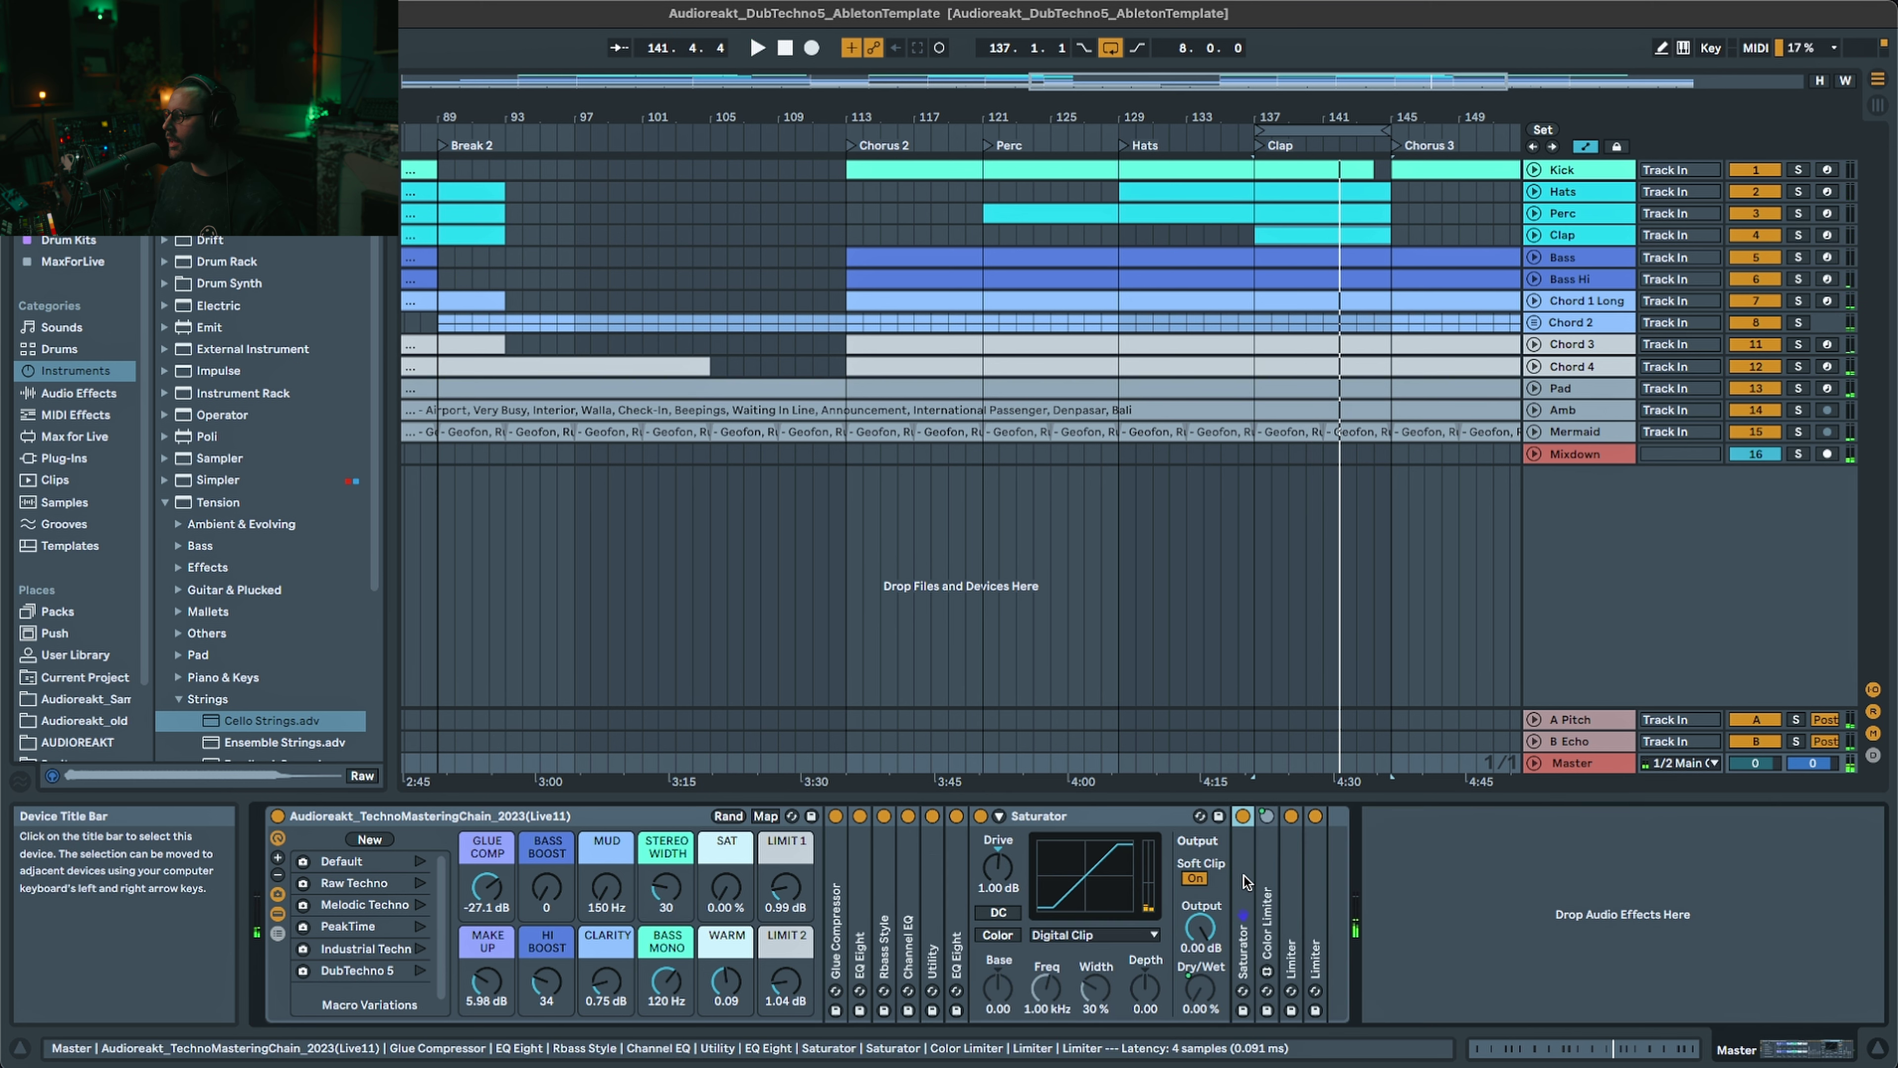
double_click(1245, 882)
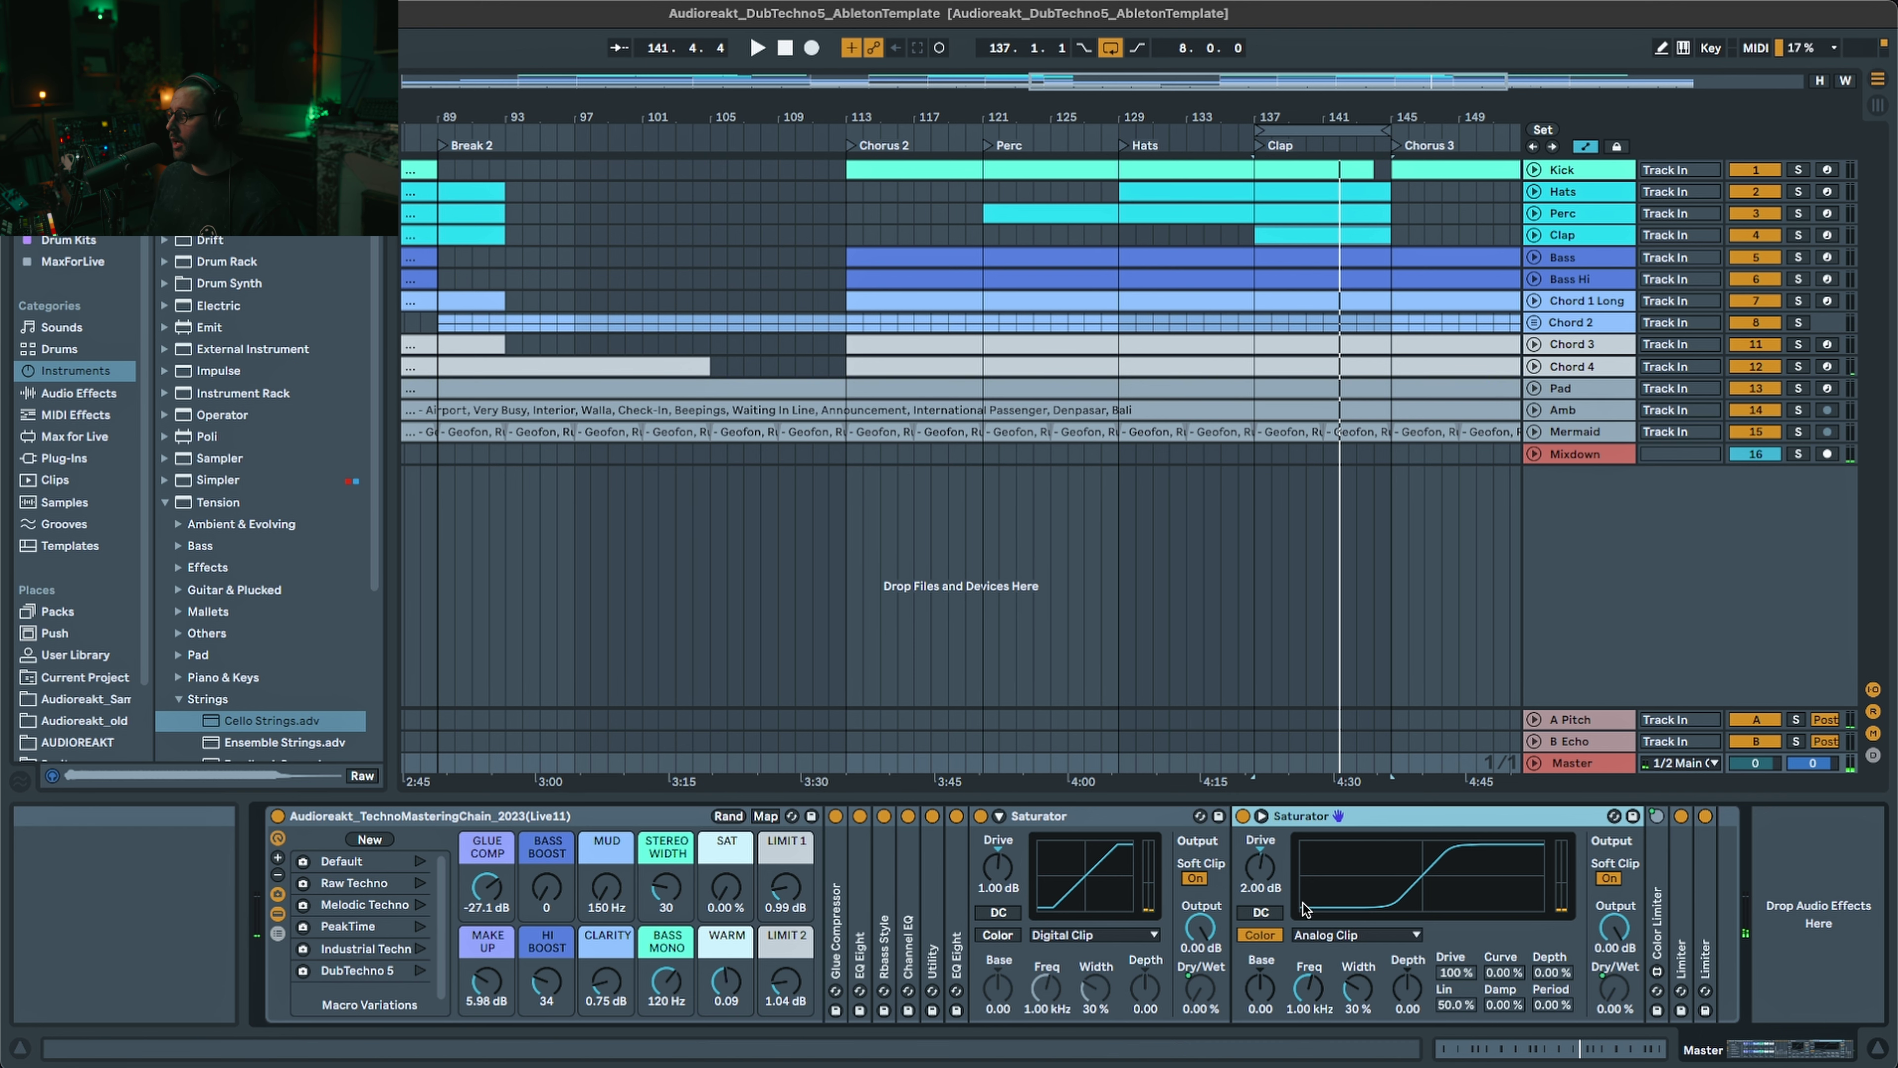
double_click(1116, 813)
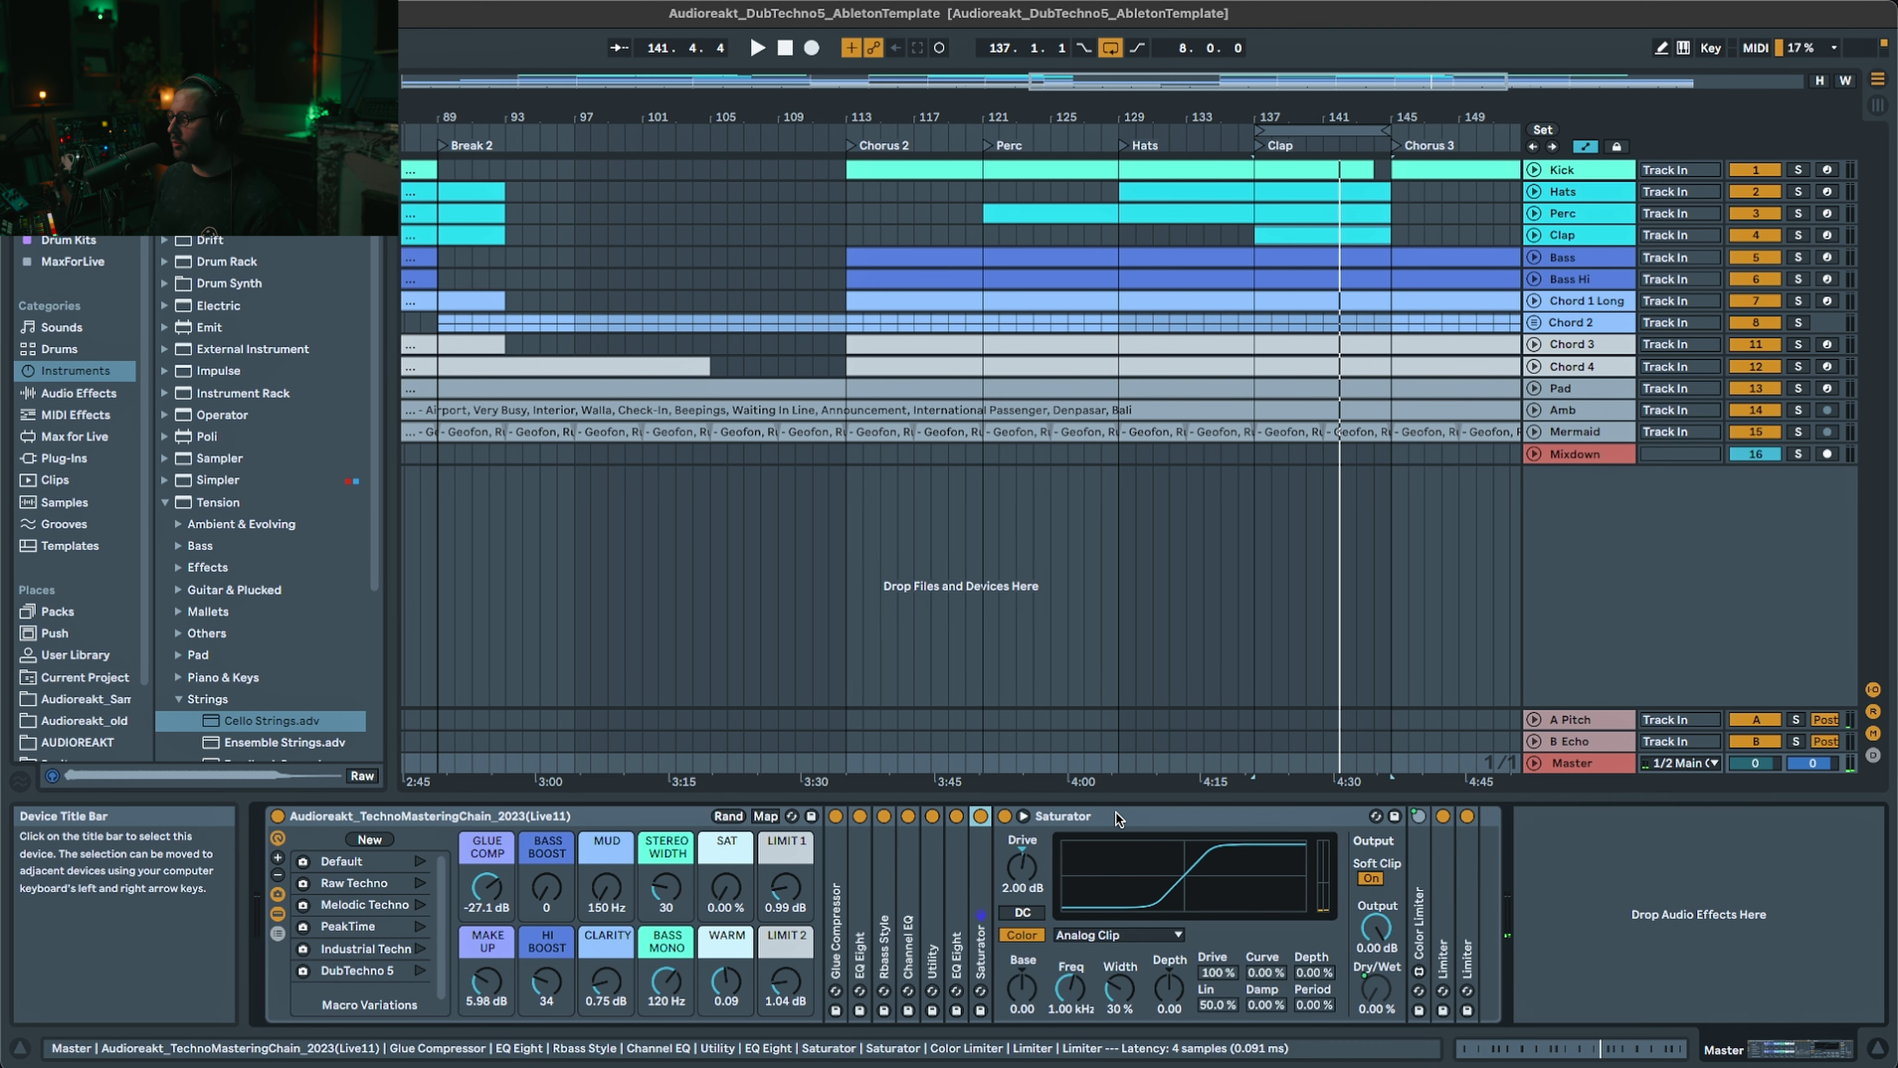
double_click(1118, 810)
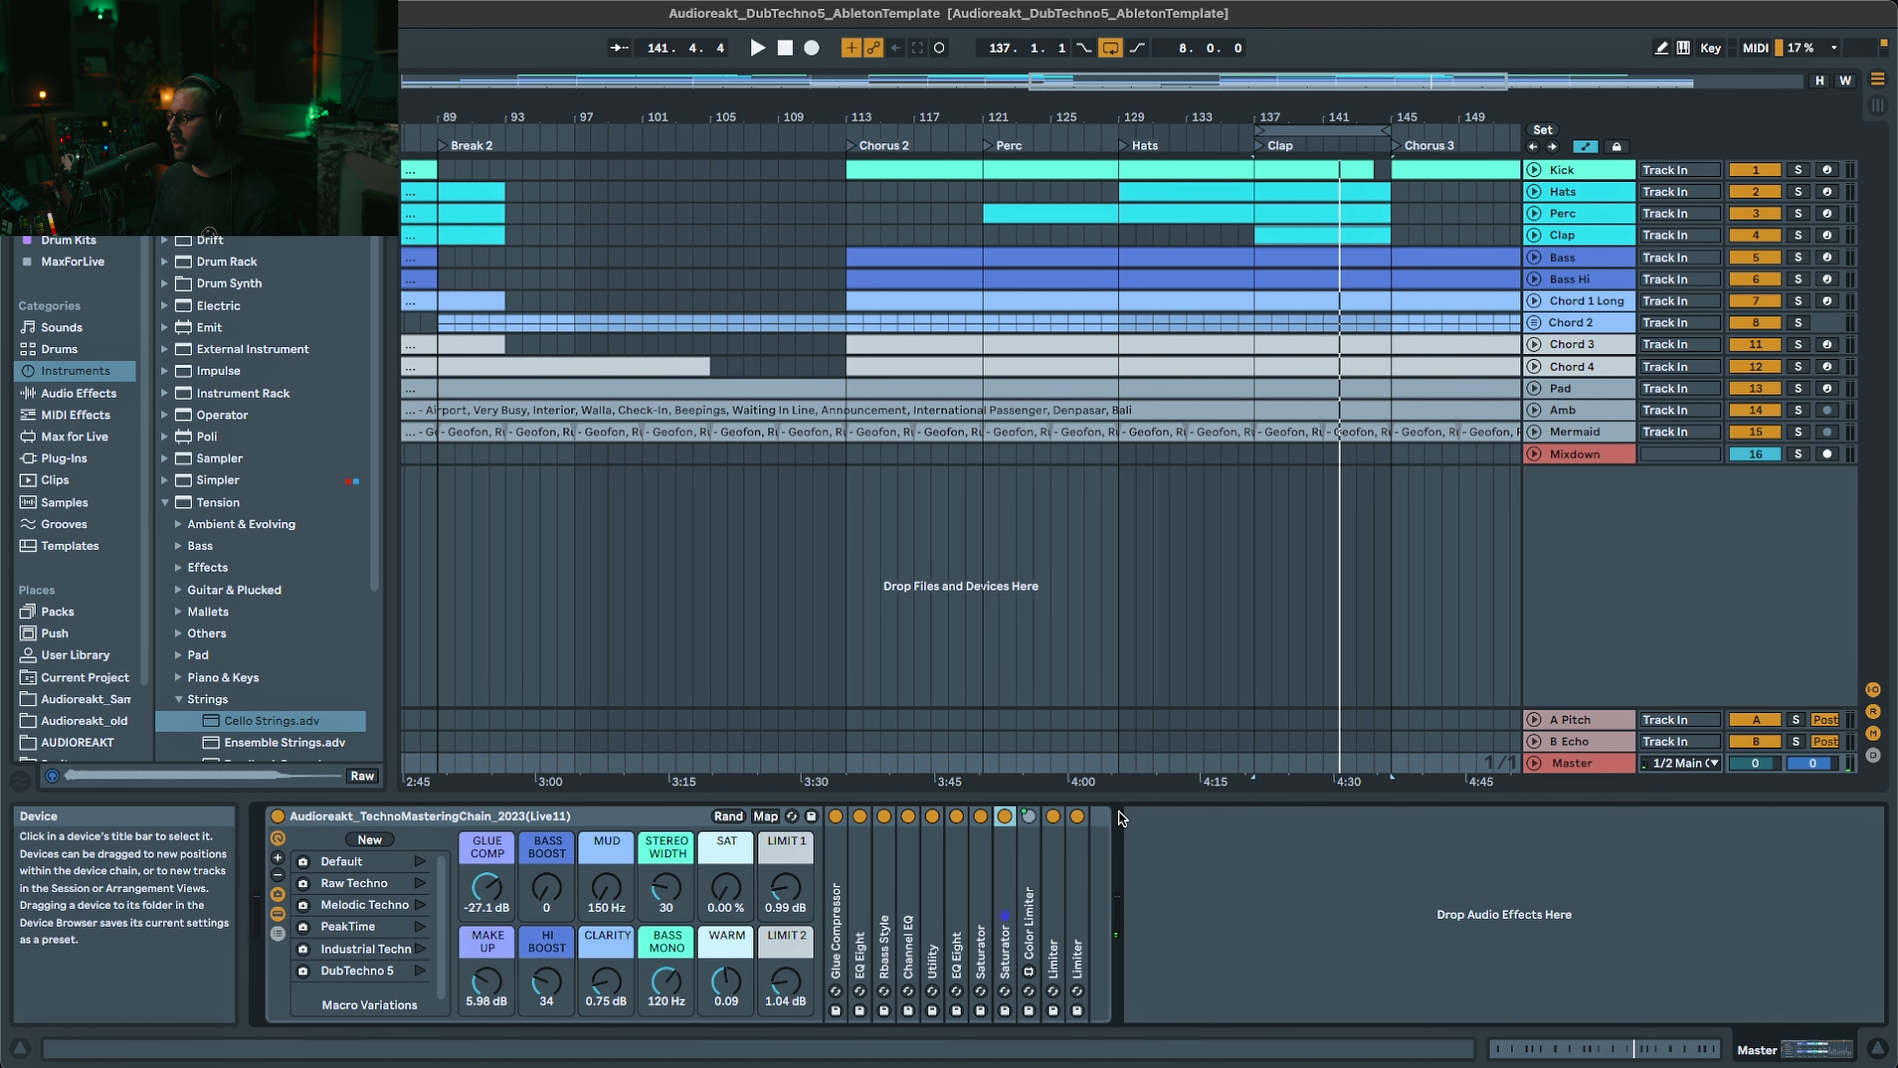
- Expand the Color Limiter, try the Warm macro at 0 during playback, and undo the change
double_click(1033, 879)
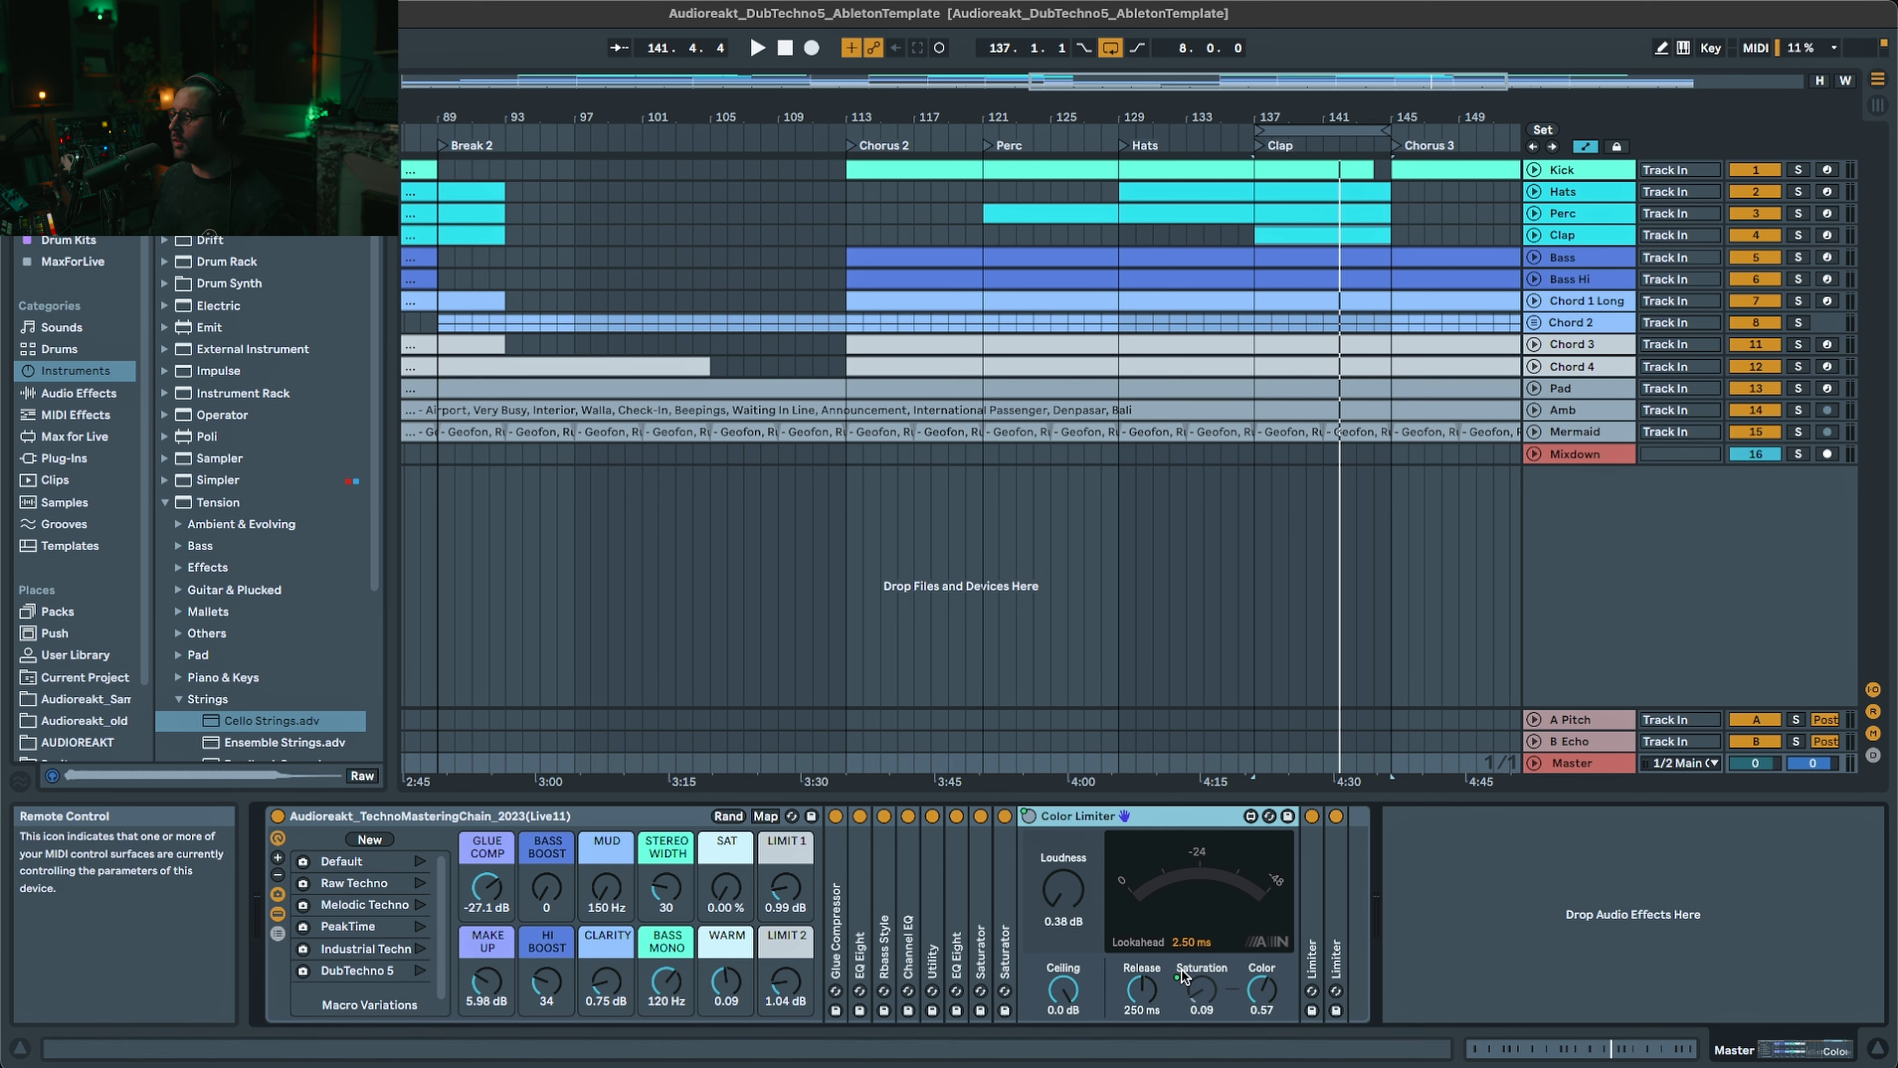
key("space")
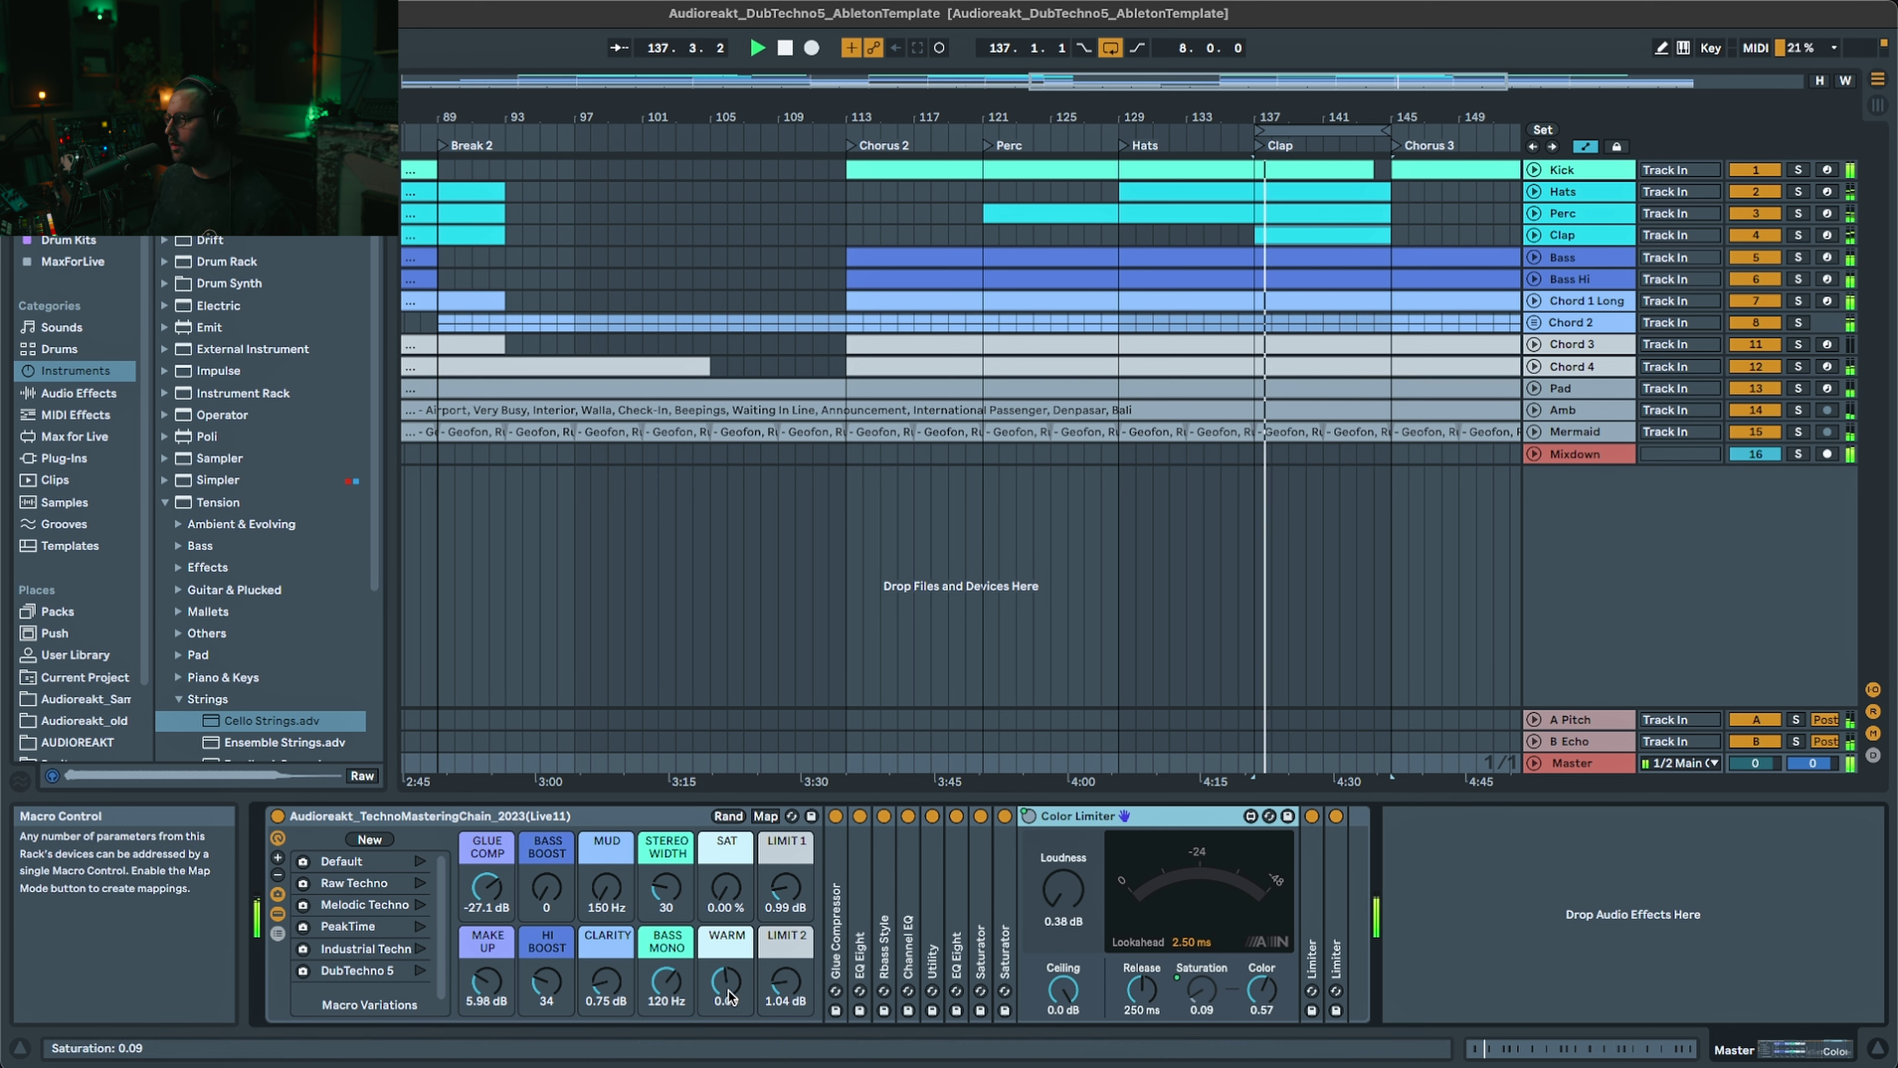
left_click_drag(729, 997, 729, 1016)
key("super+z")
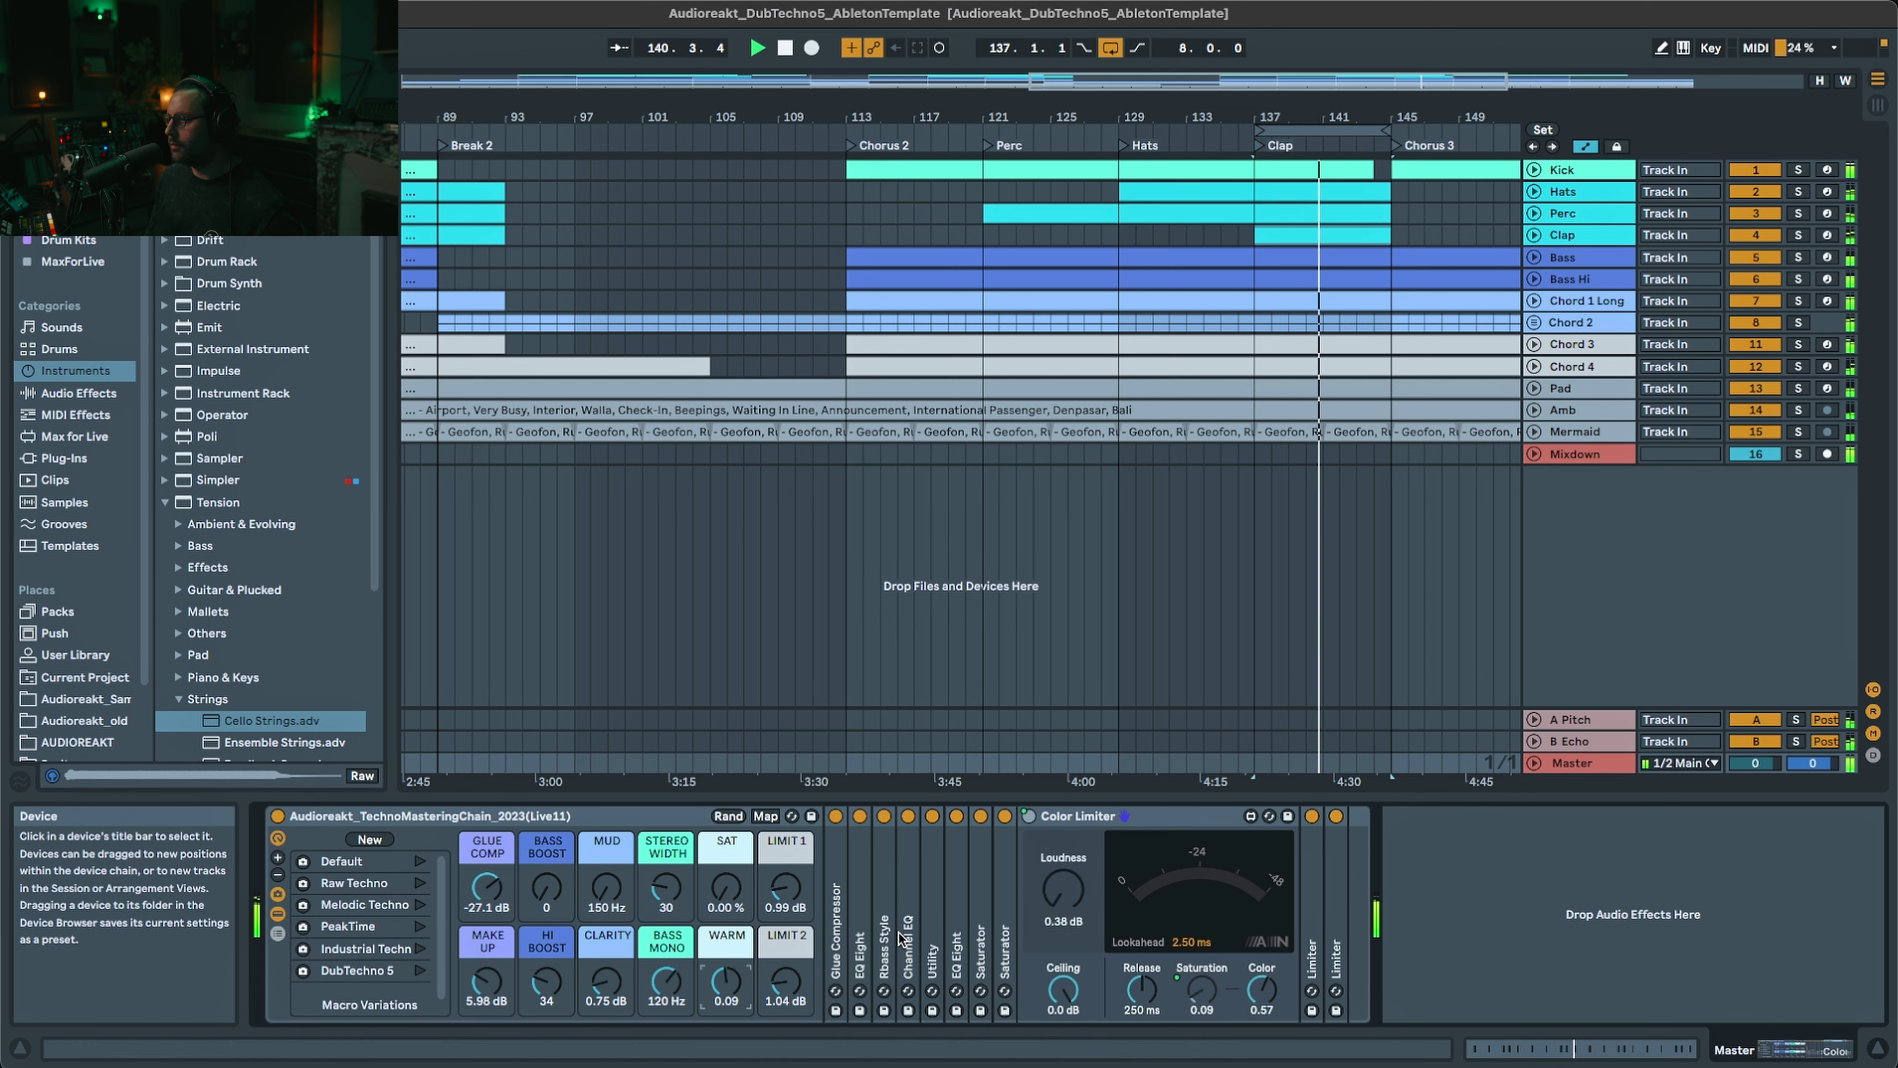
left_click_drag(731, 986, 731, 1006)
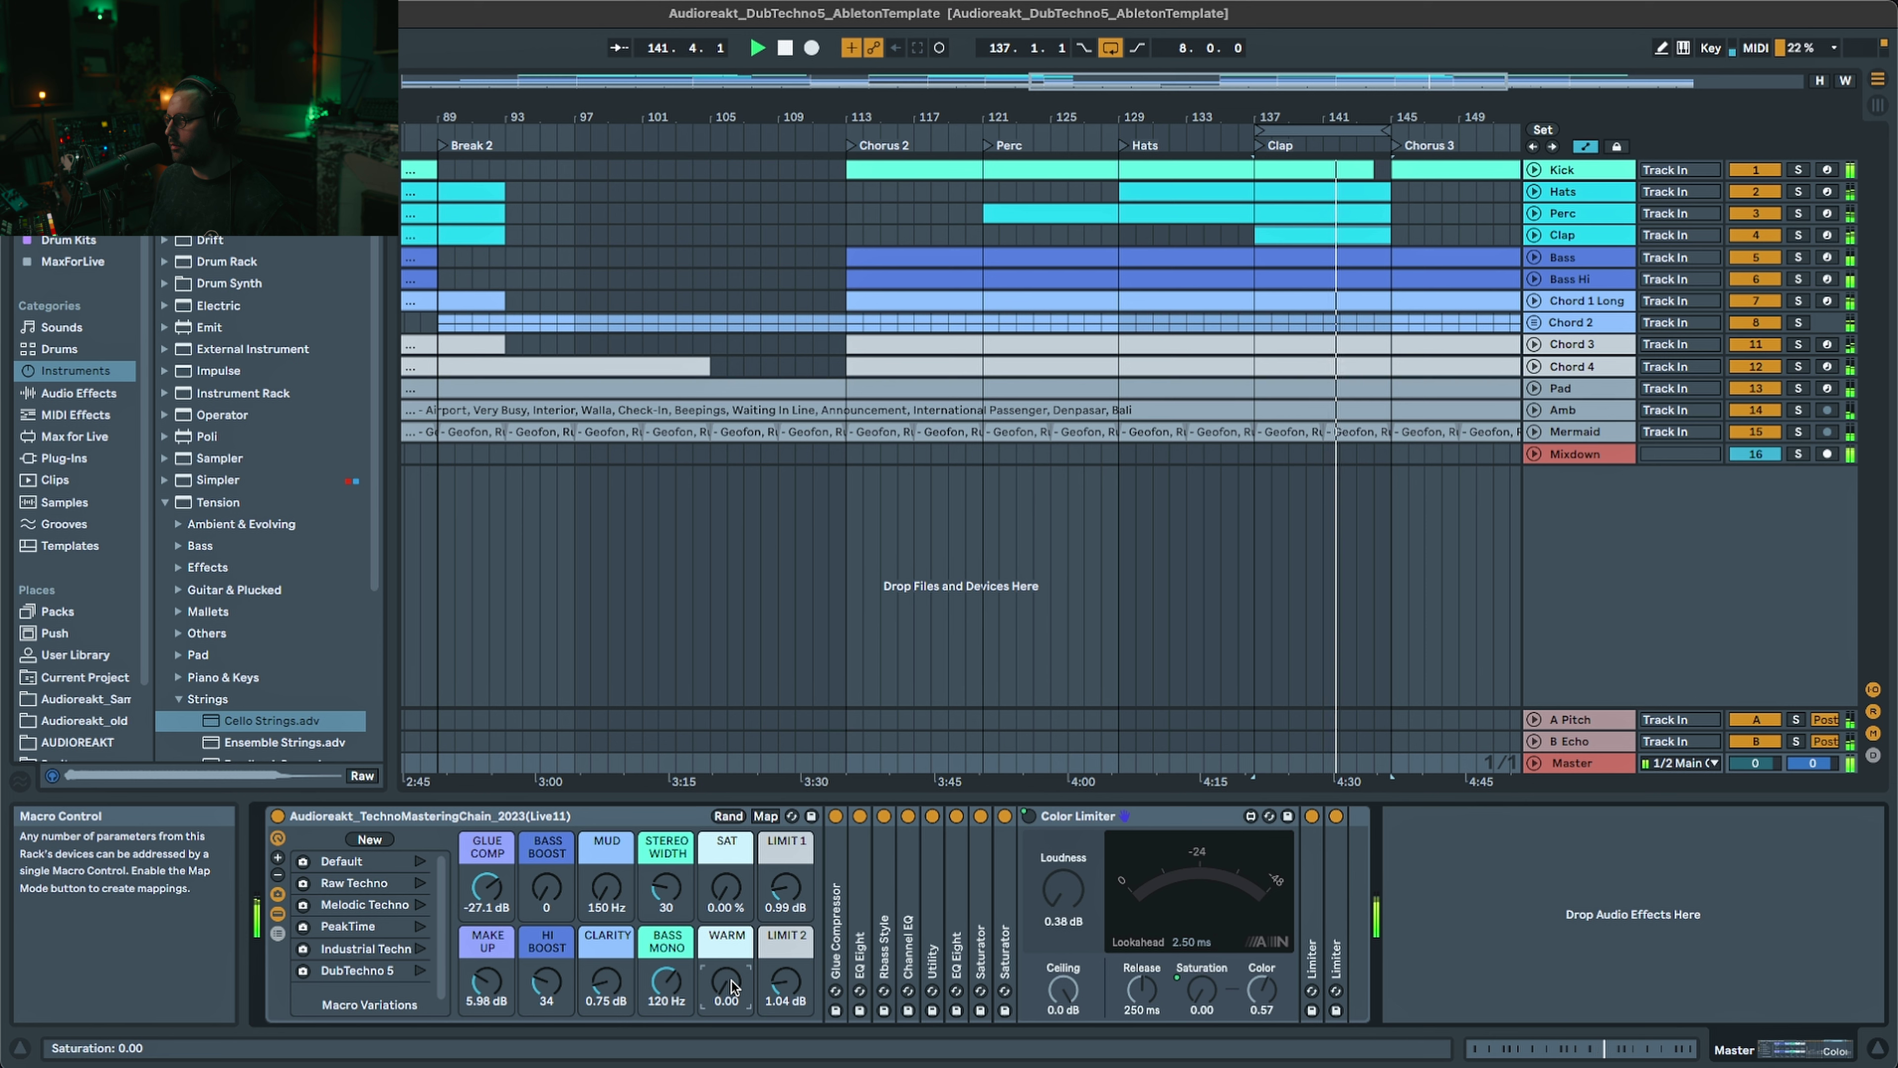
key("super+z")
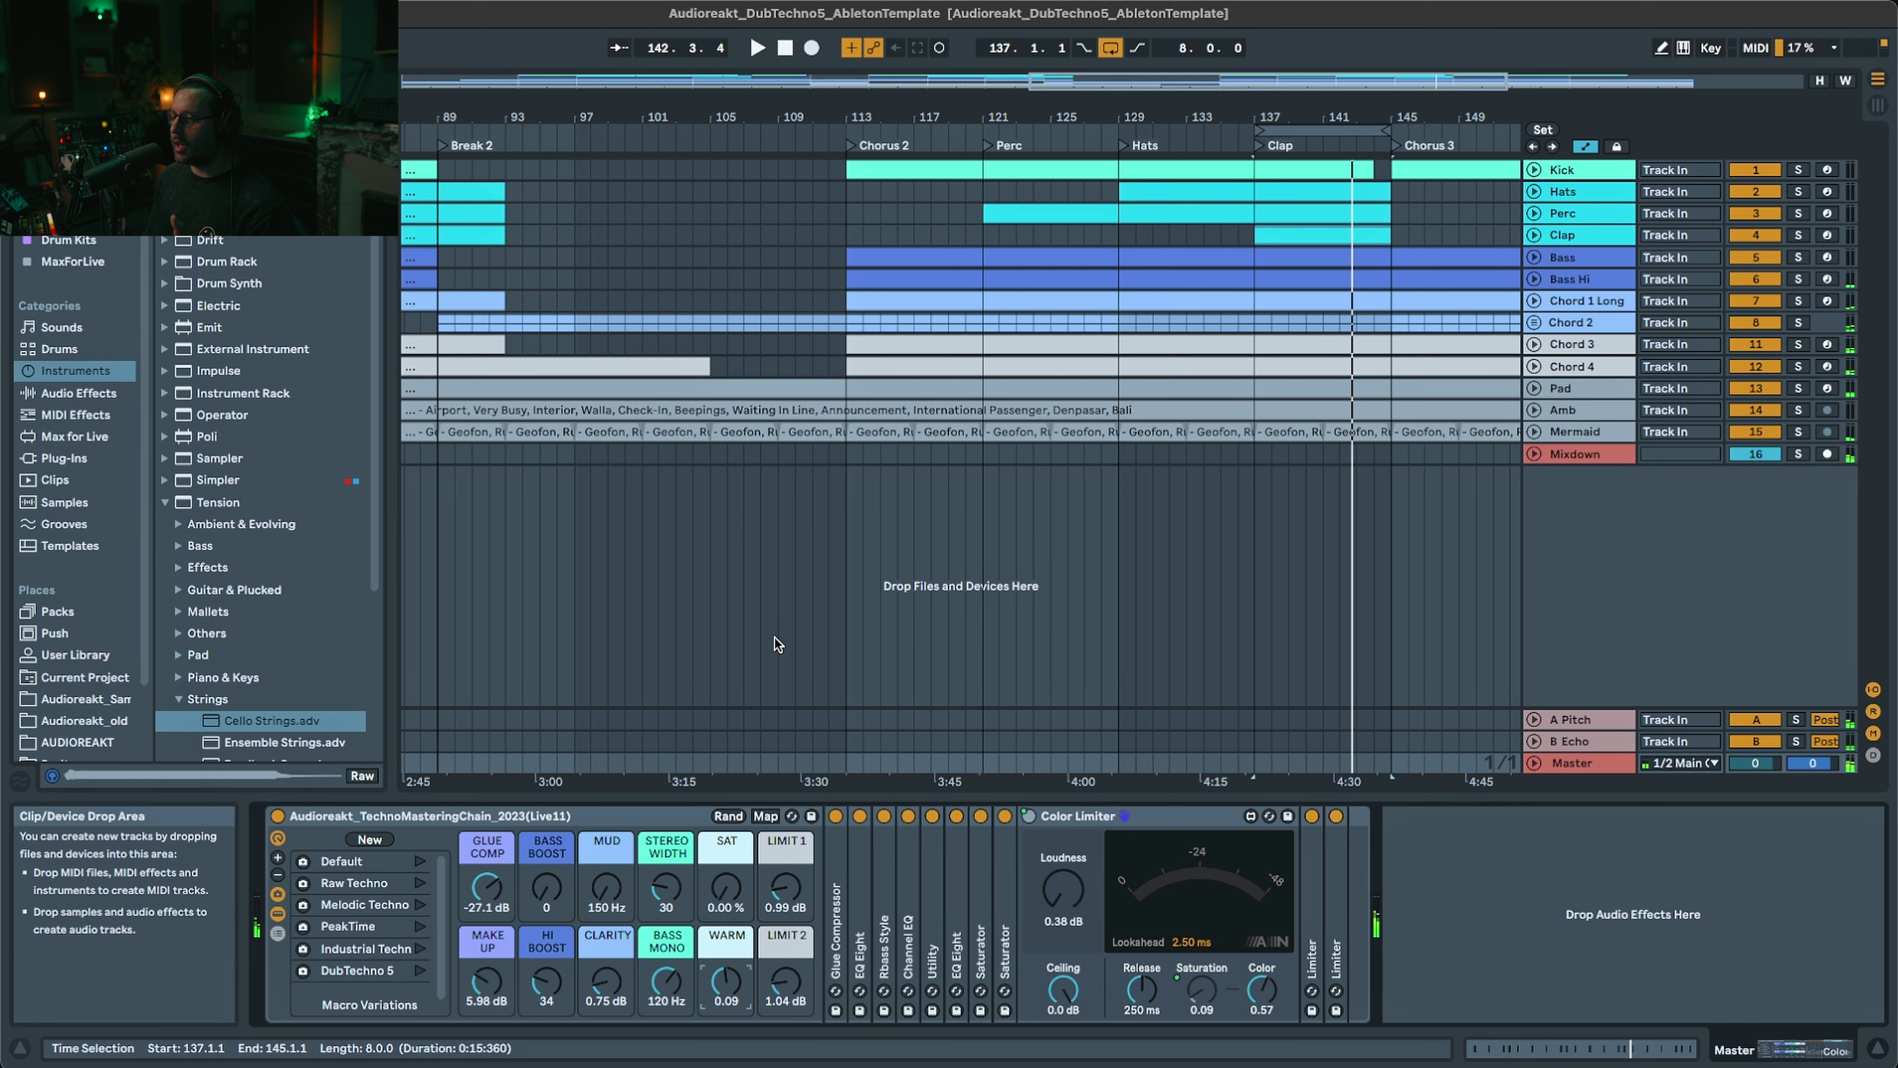
- Expand both Limiters in place of the Color Limiter, bypass and reactivate them together during playback, and collapse them
double_click(1312, 902)
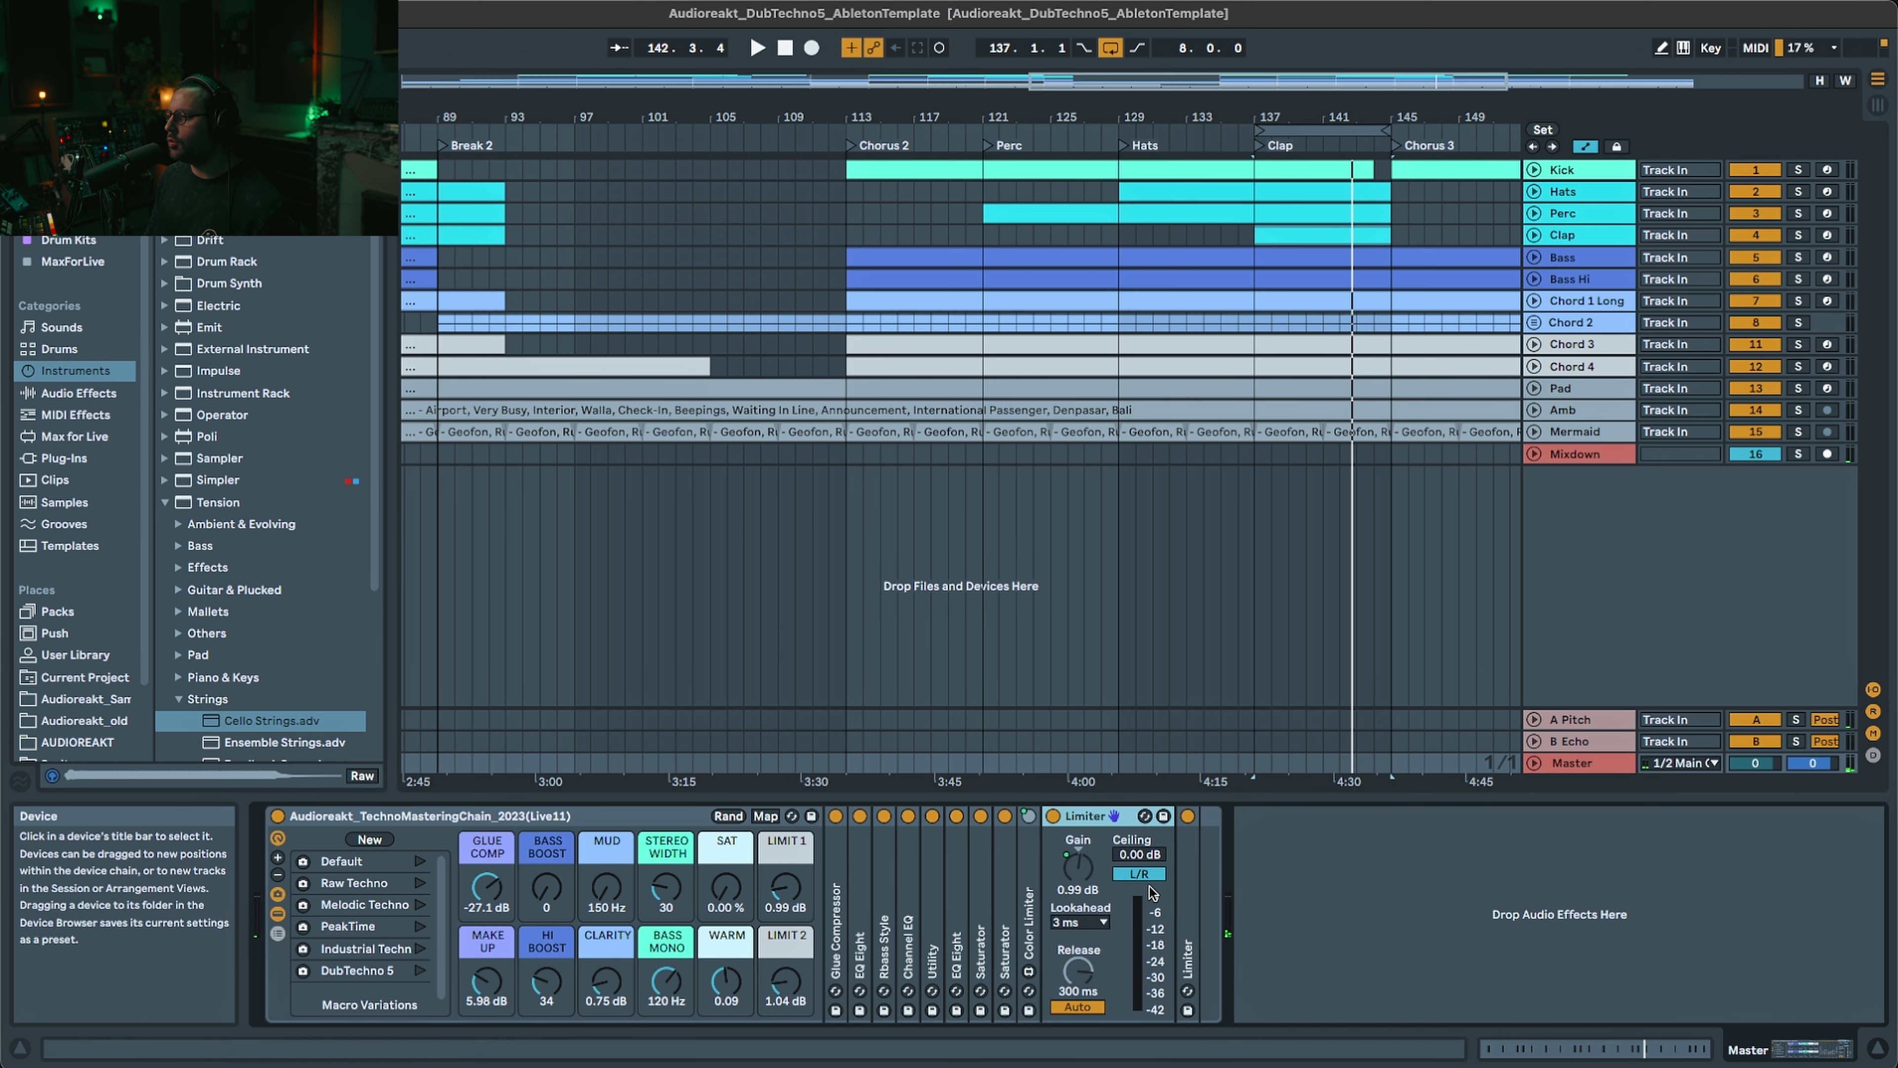
double_click(1188, 898)
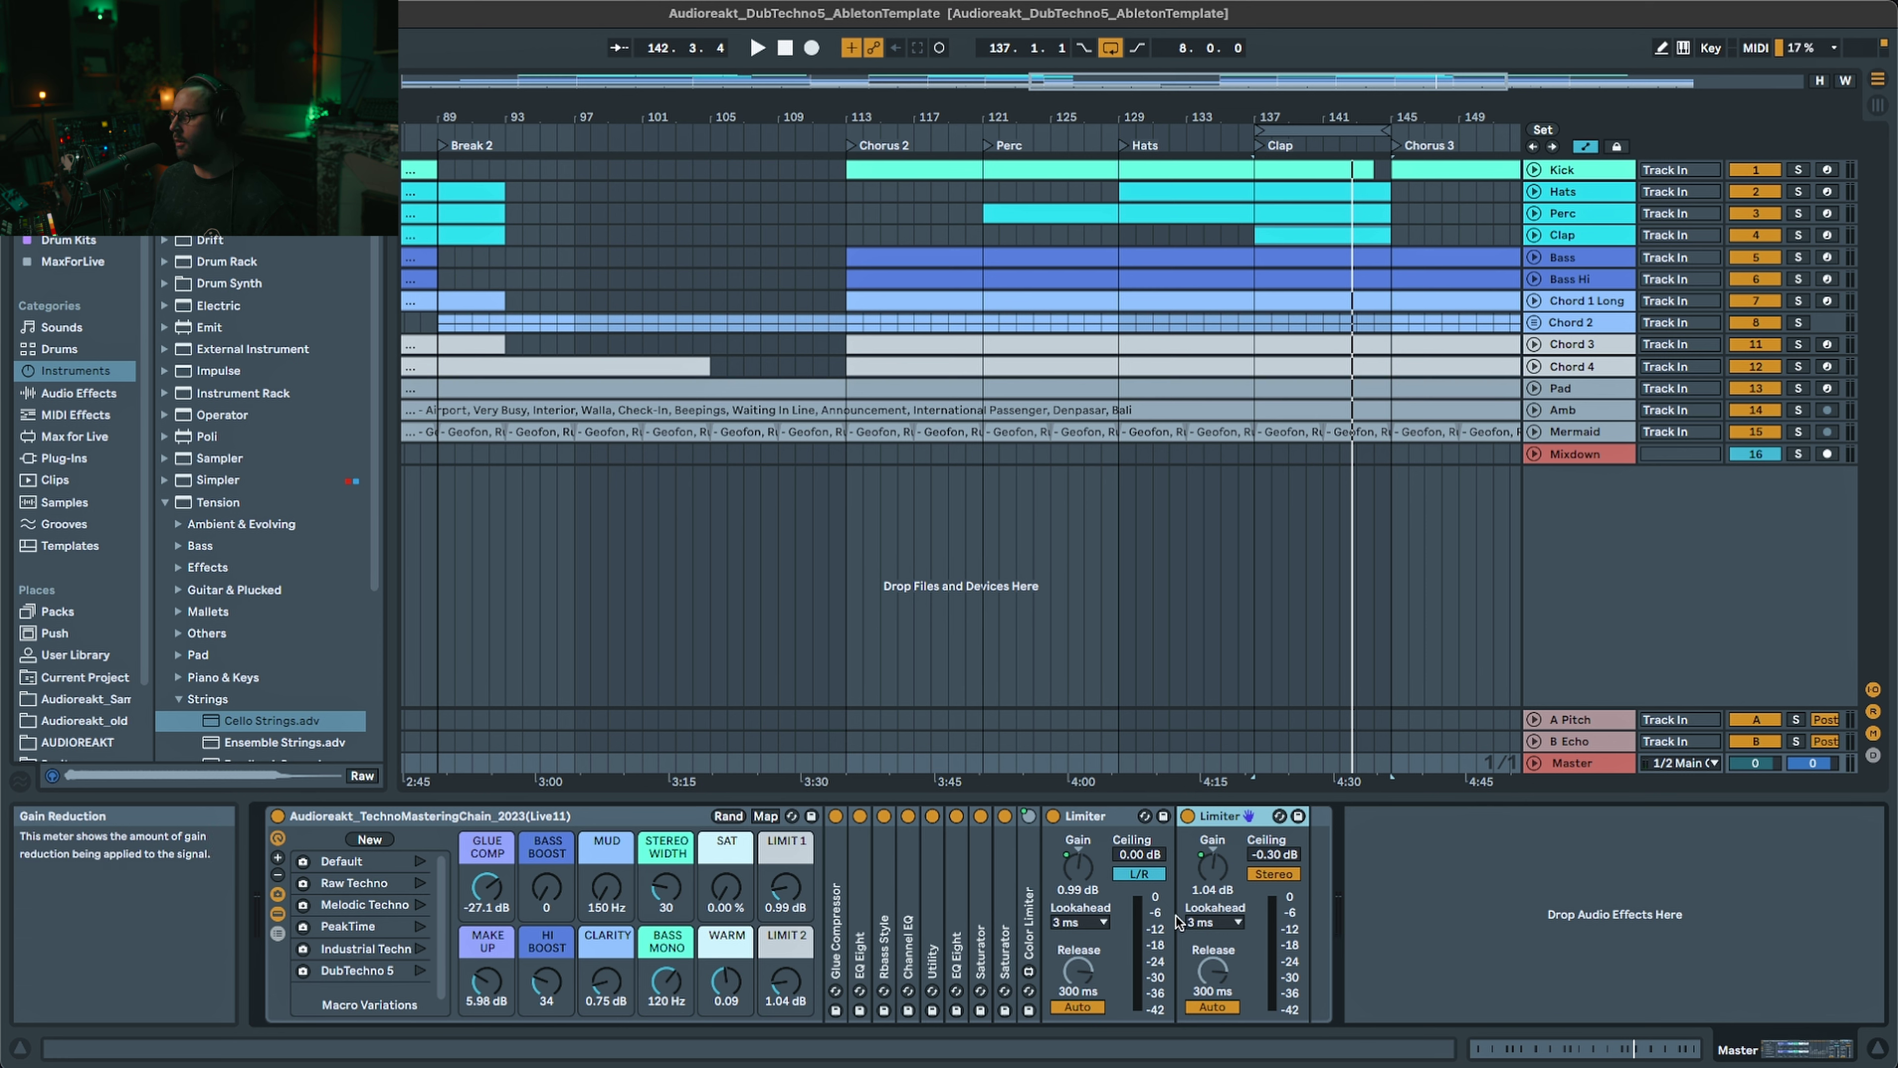
key("space")
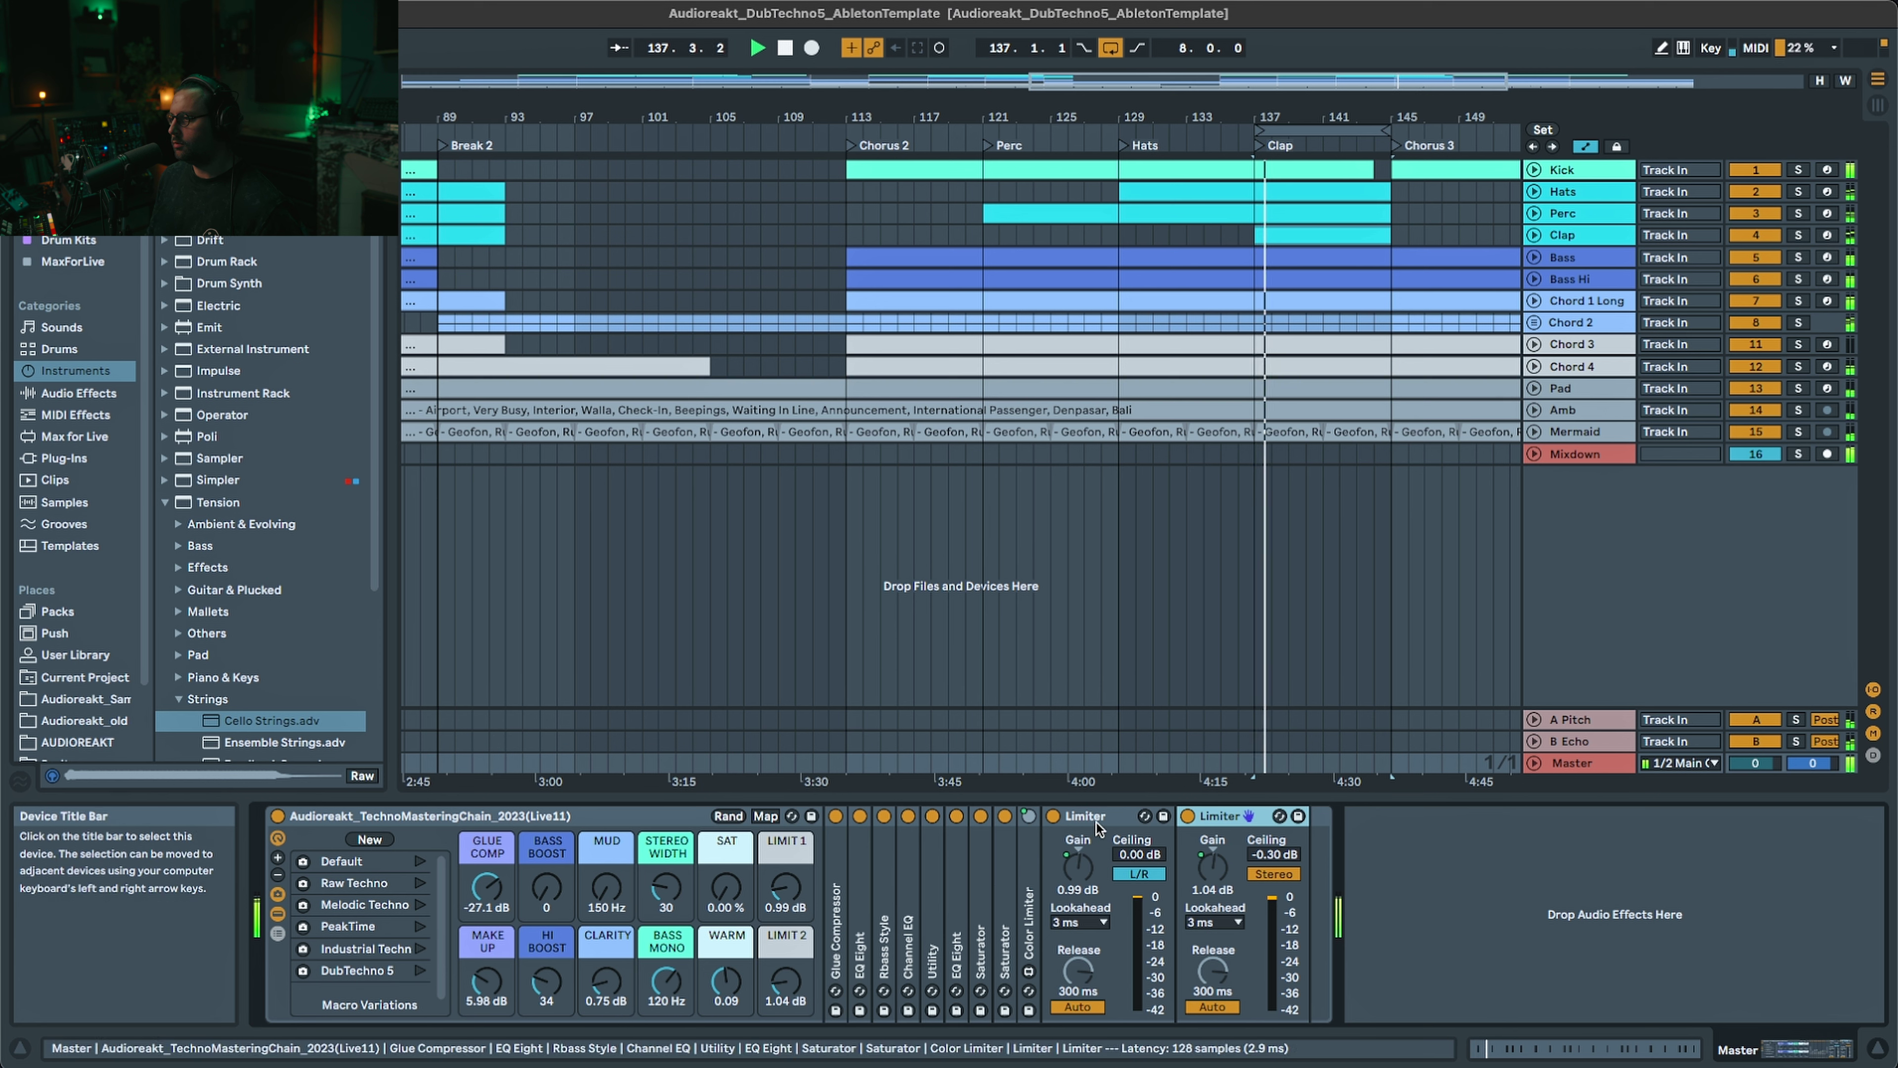
left_click(1101, 818, "shift")
key("0")
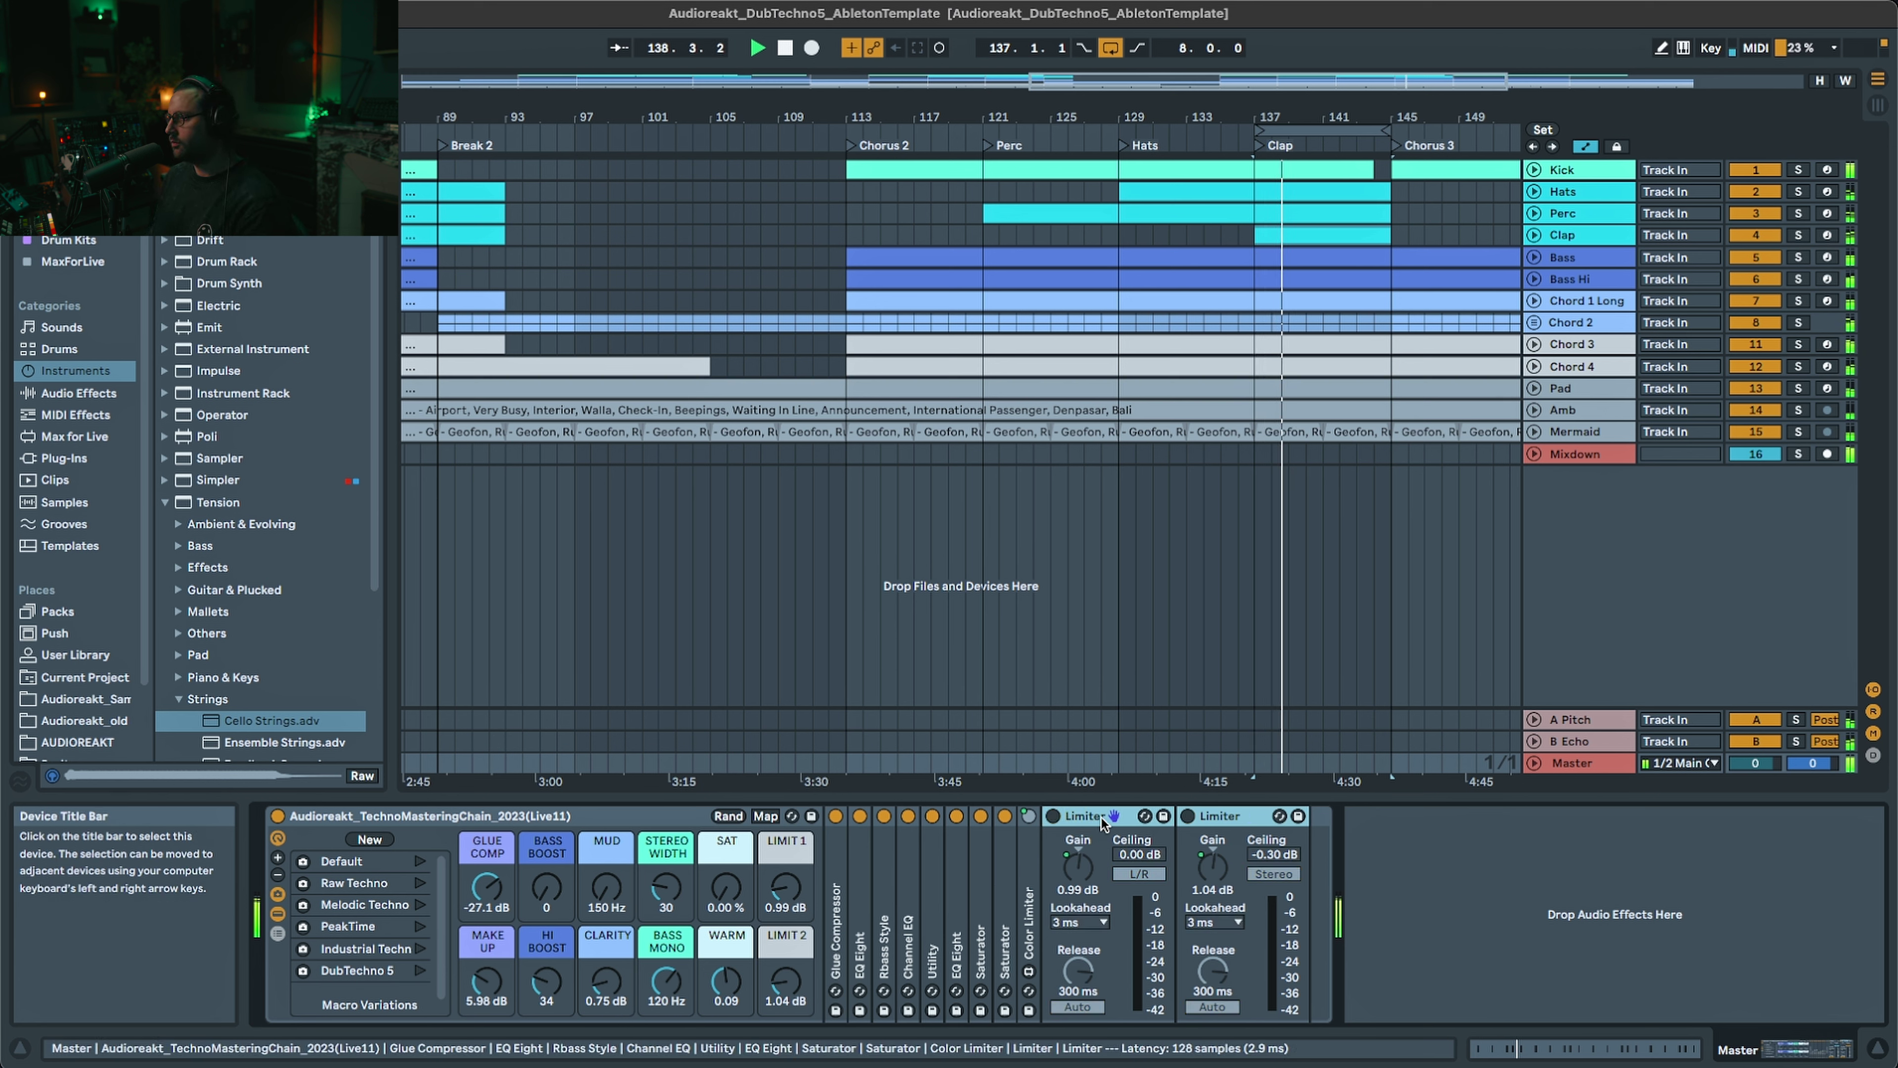
key("0")
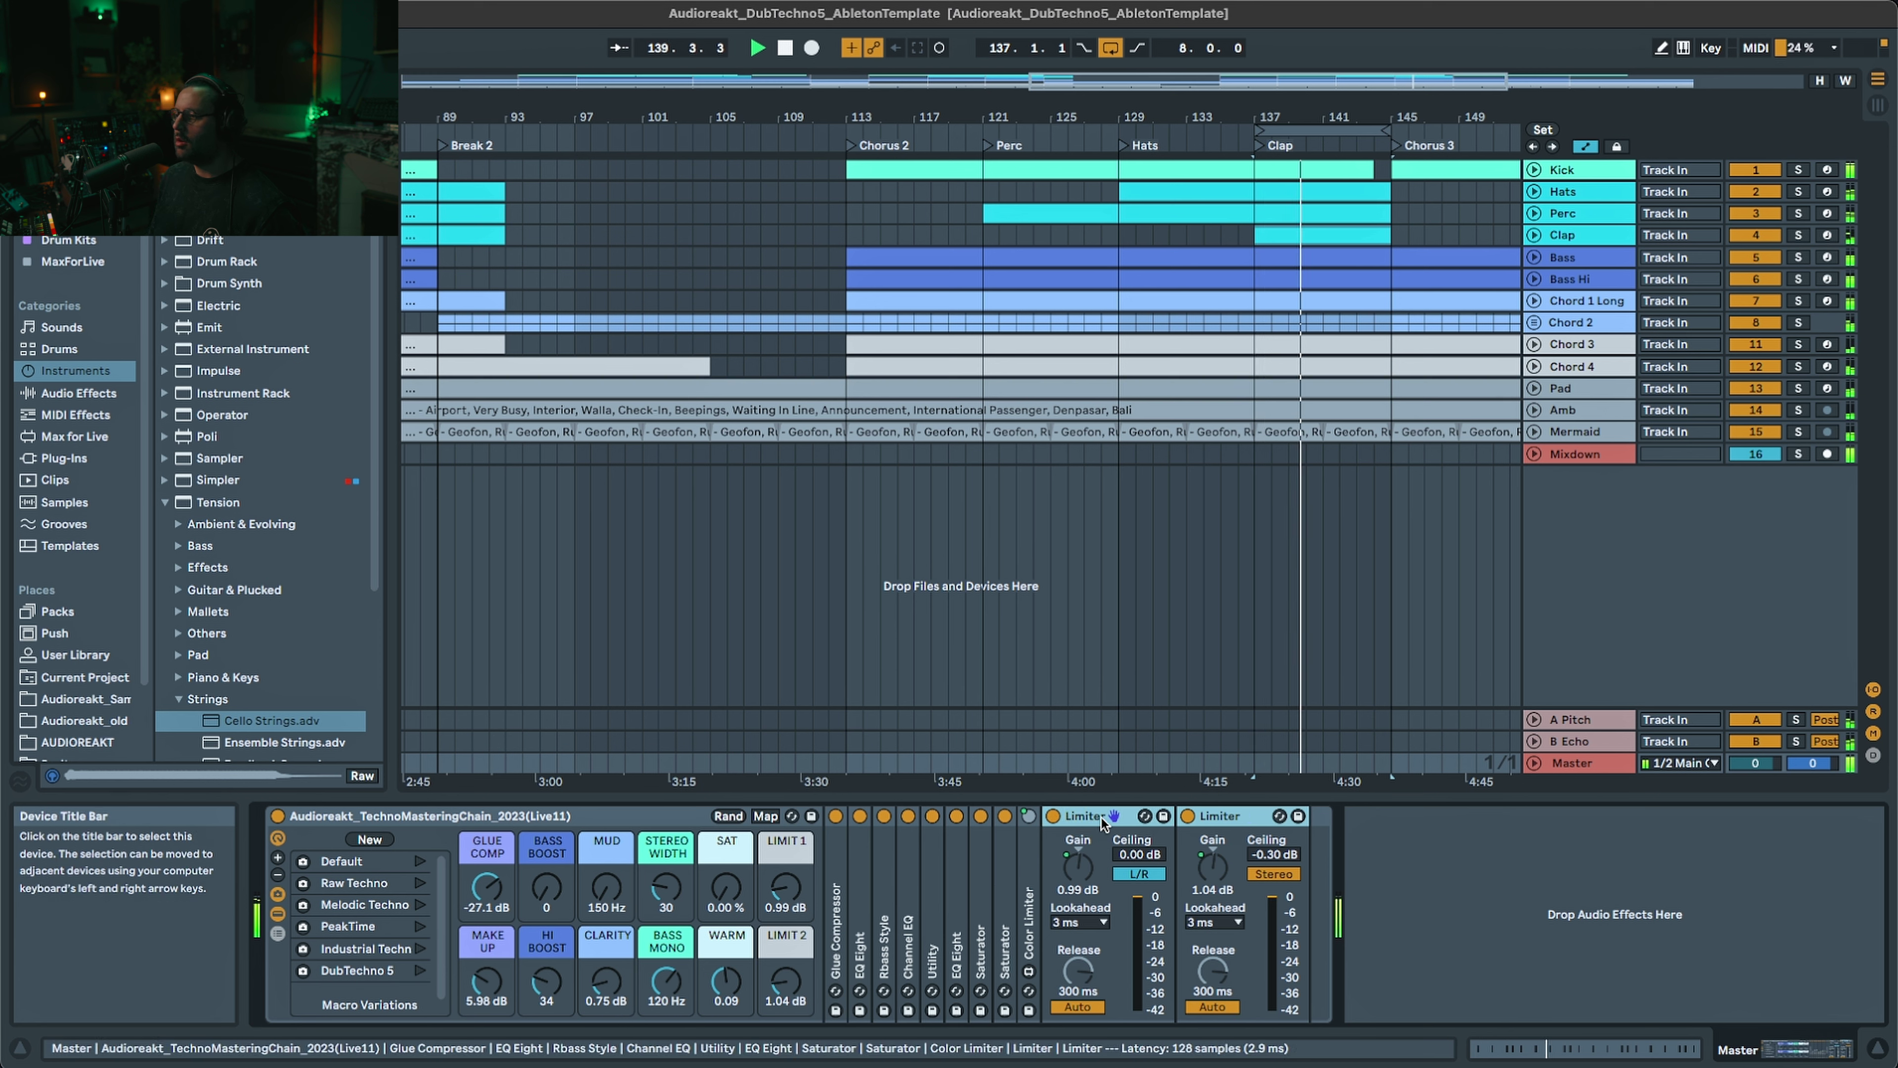
double_click(1102, 817)
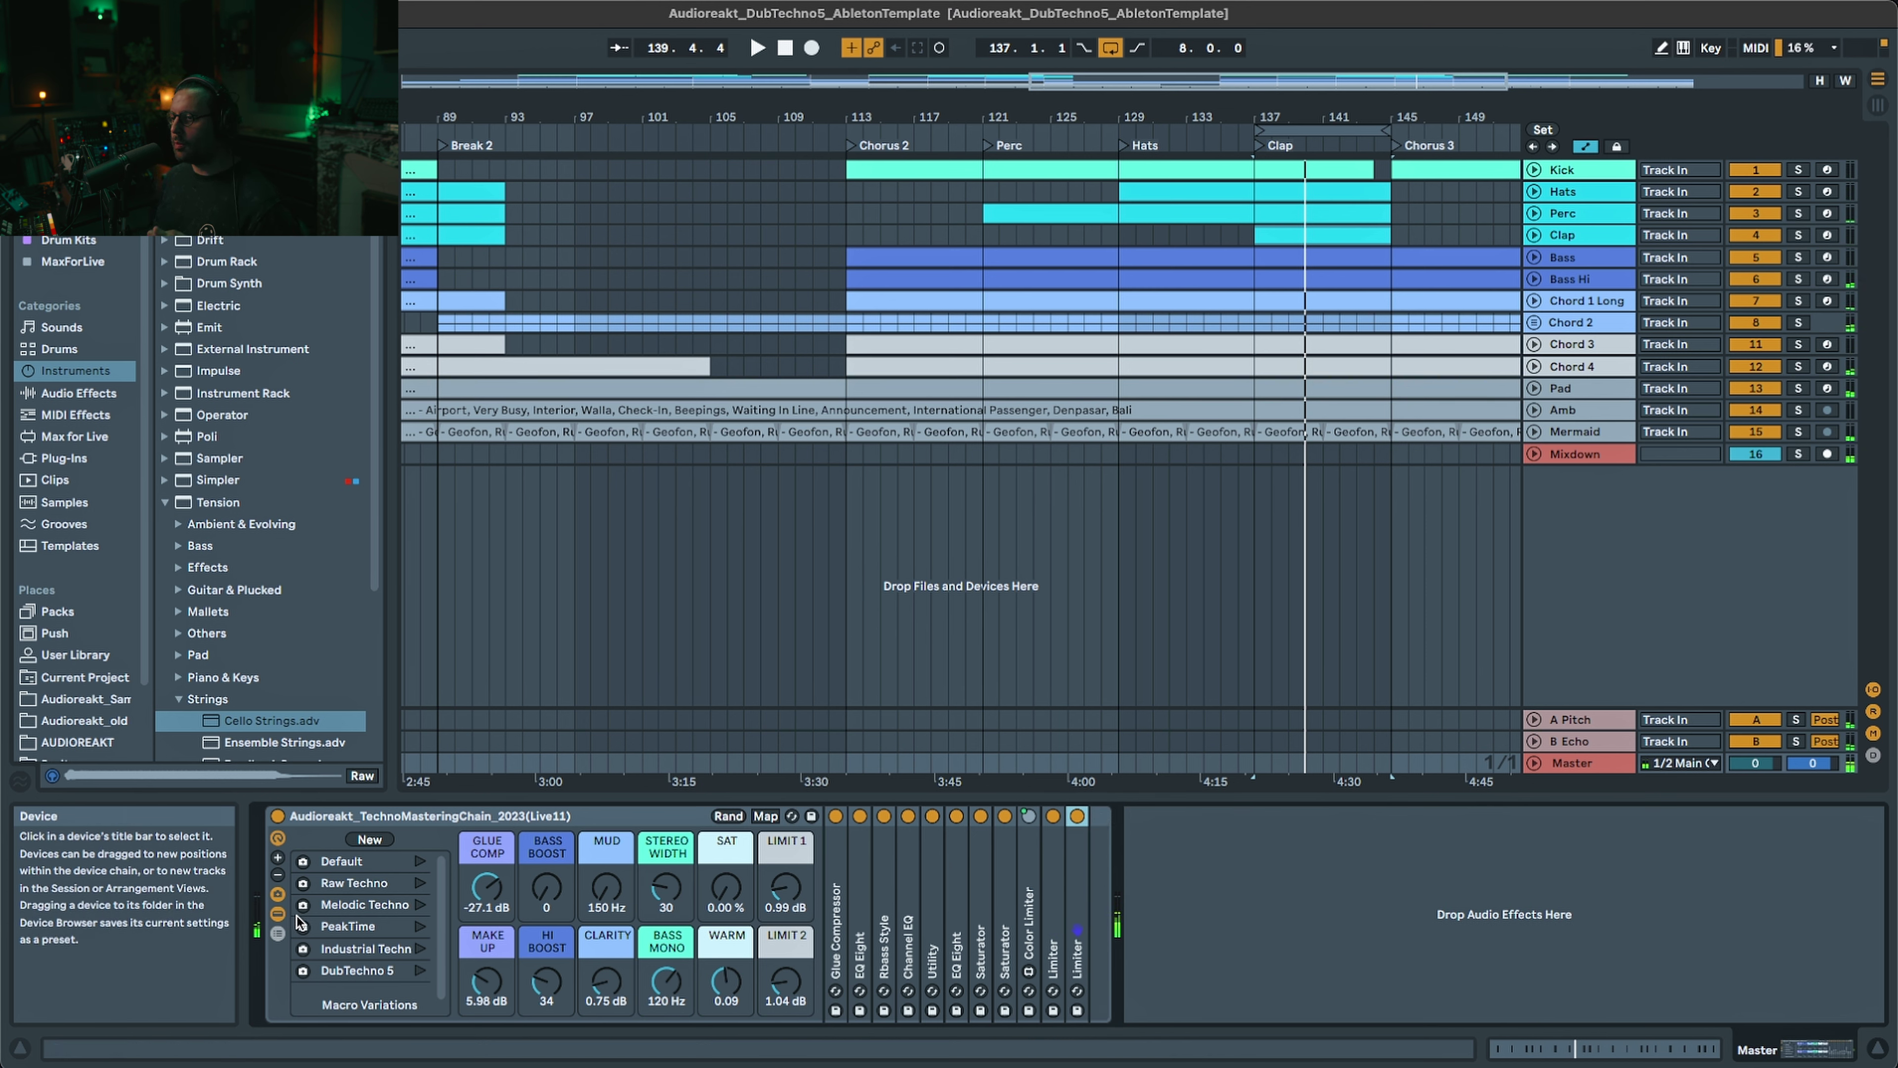
- Hide the mastering rack's device chain, compare playback with the whole rack bypassed and active, and save the set with the rack on
left_click(277, 915)
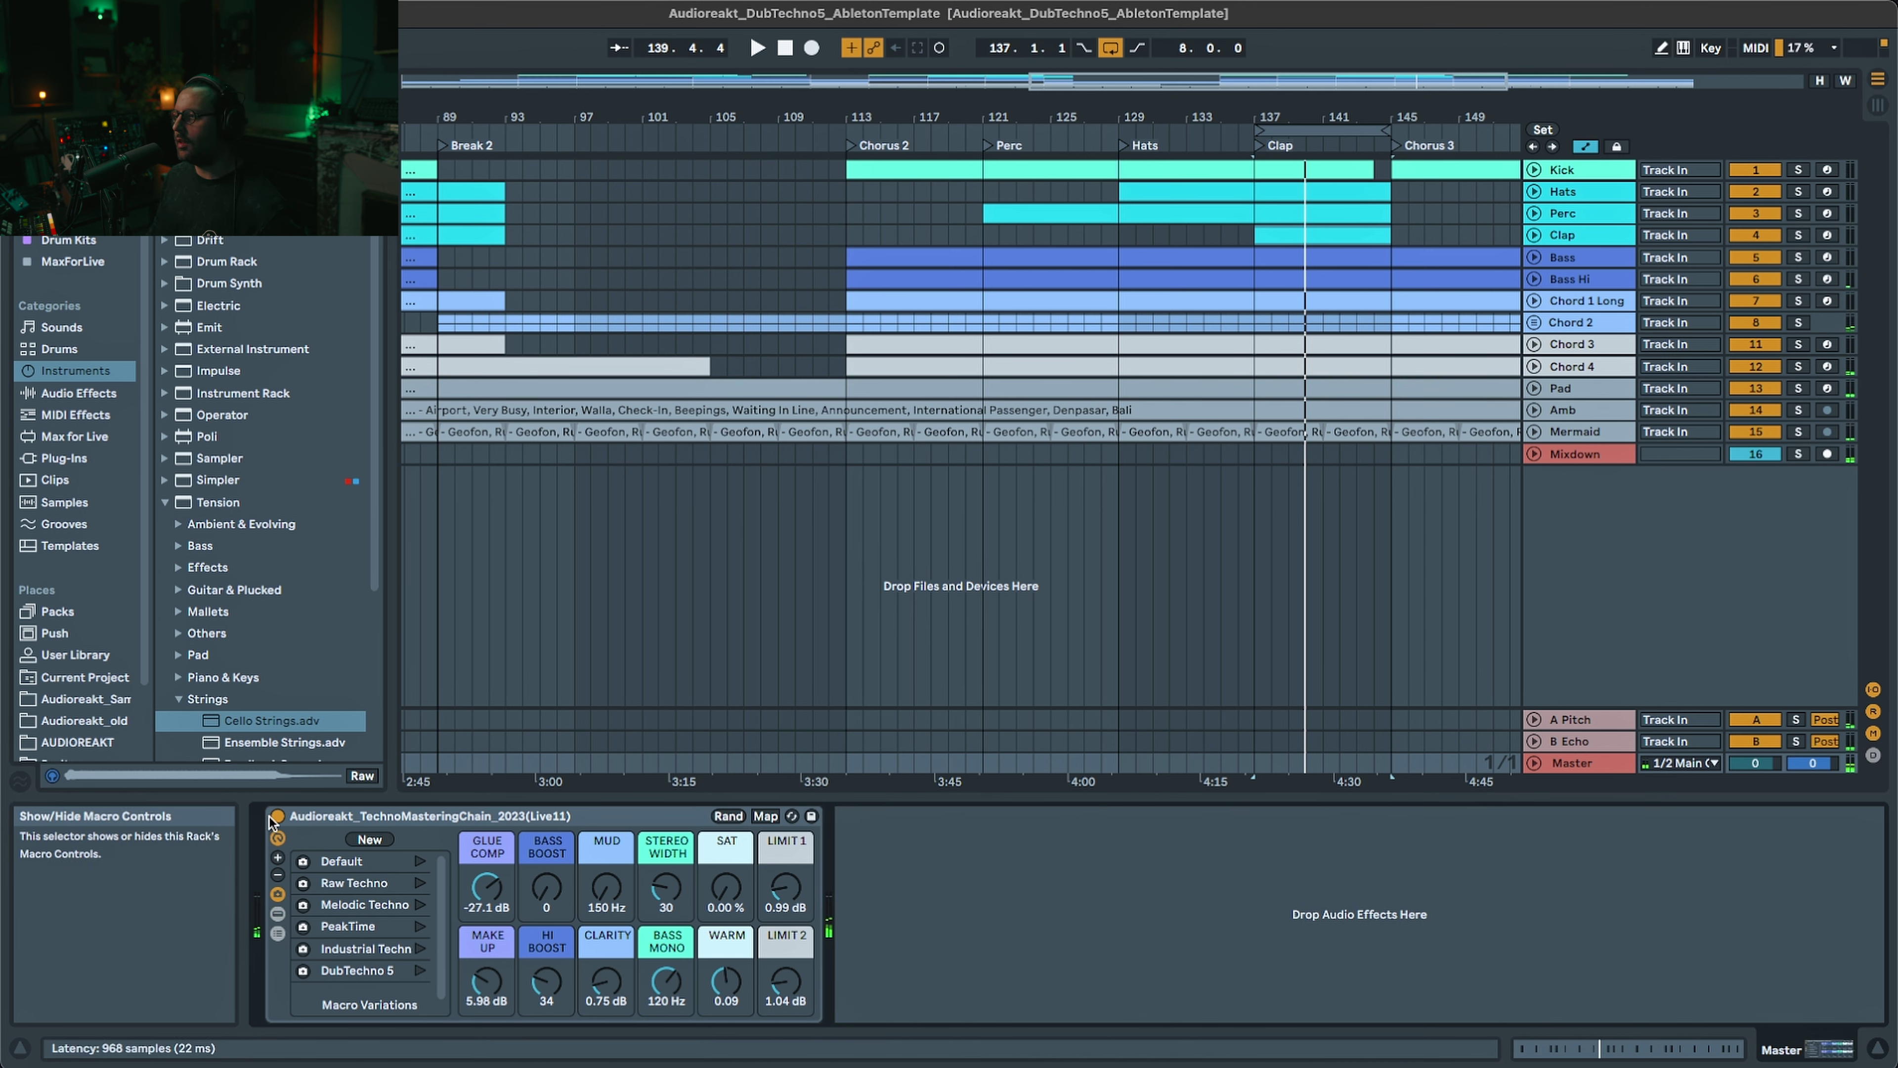
key("space")
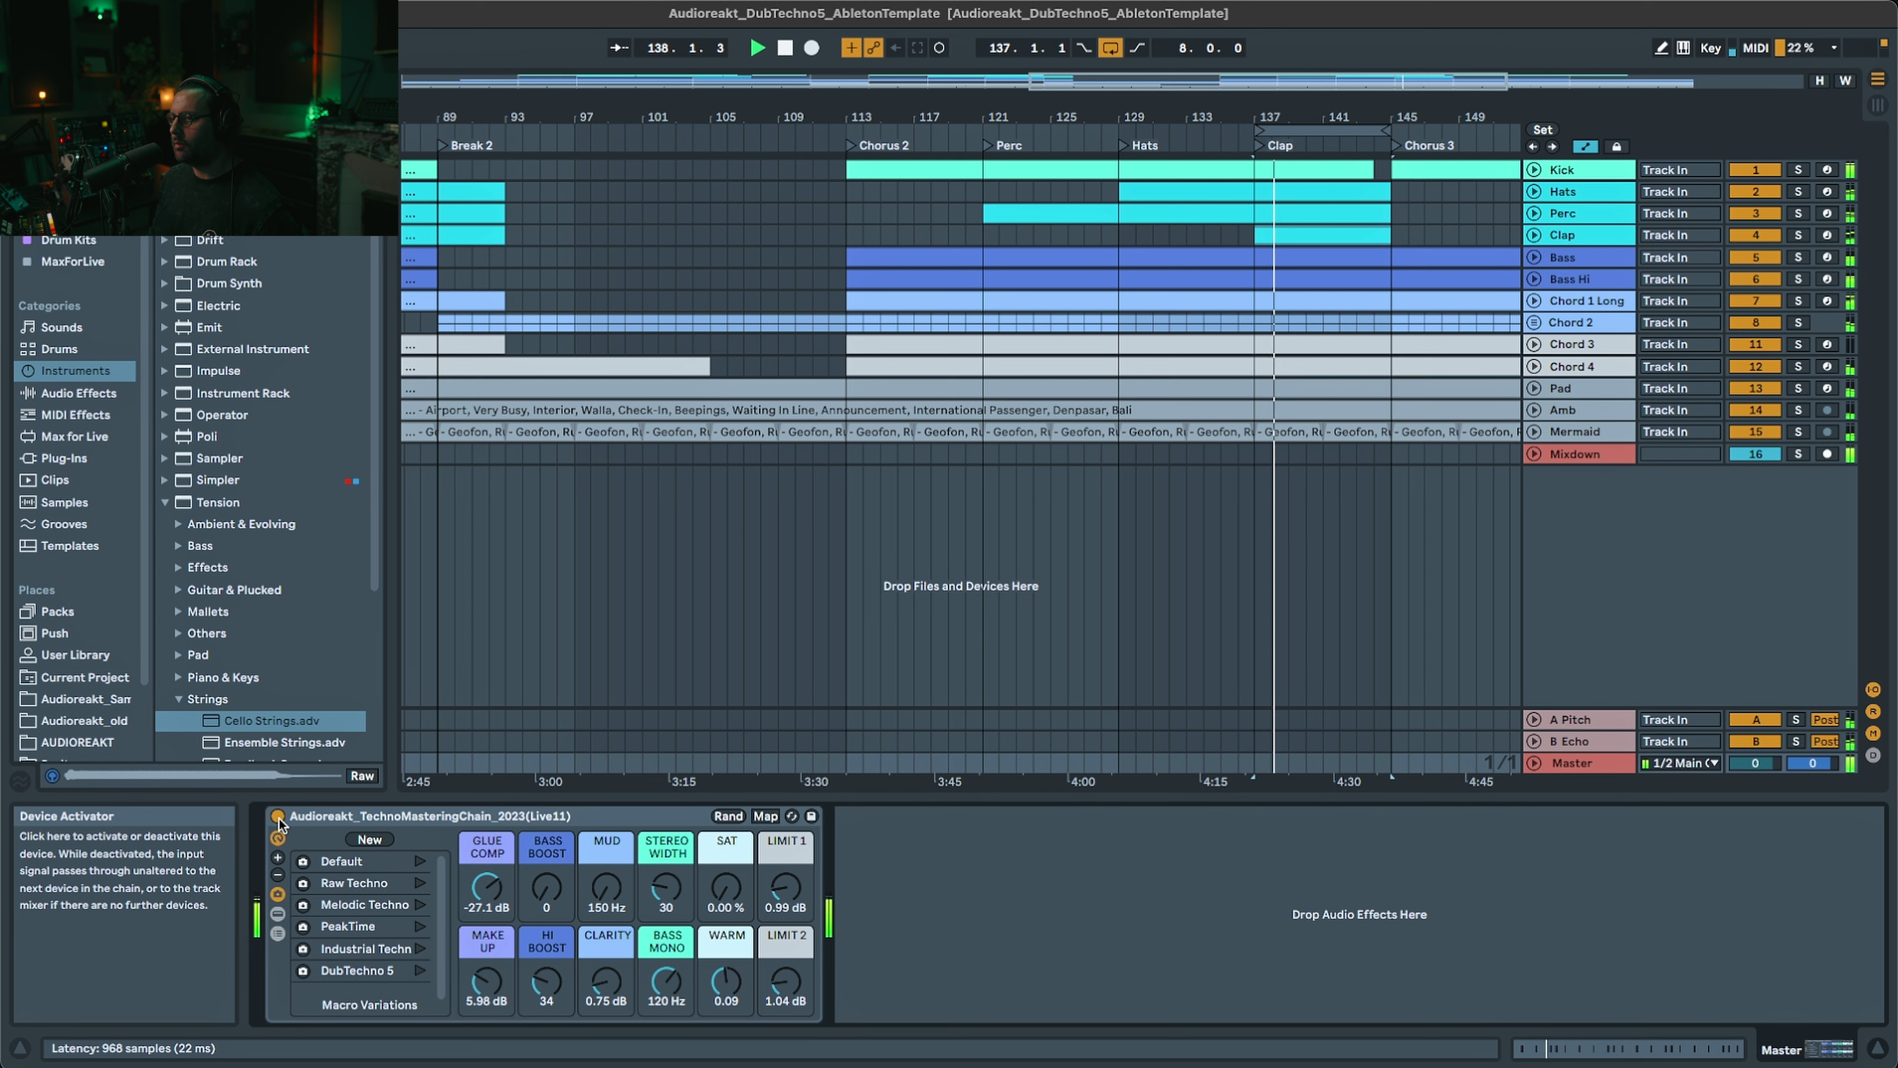
left_click(278, 816)
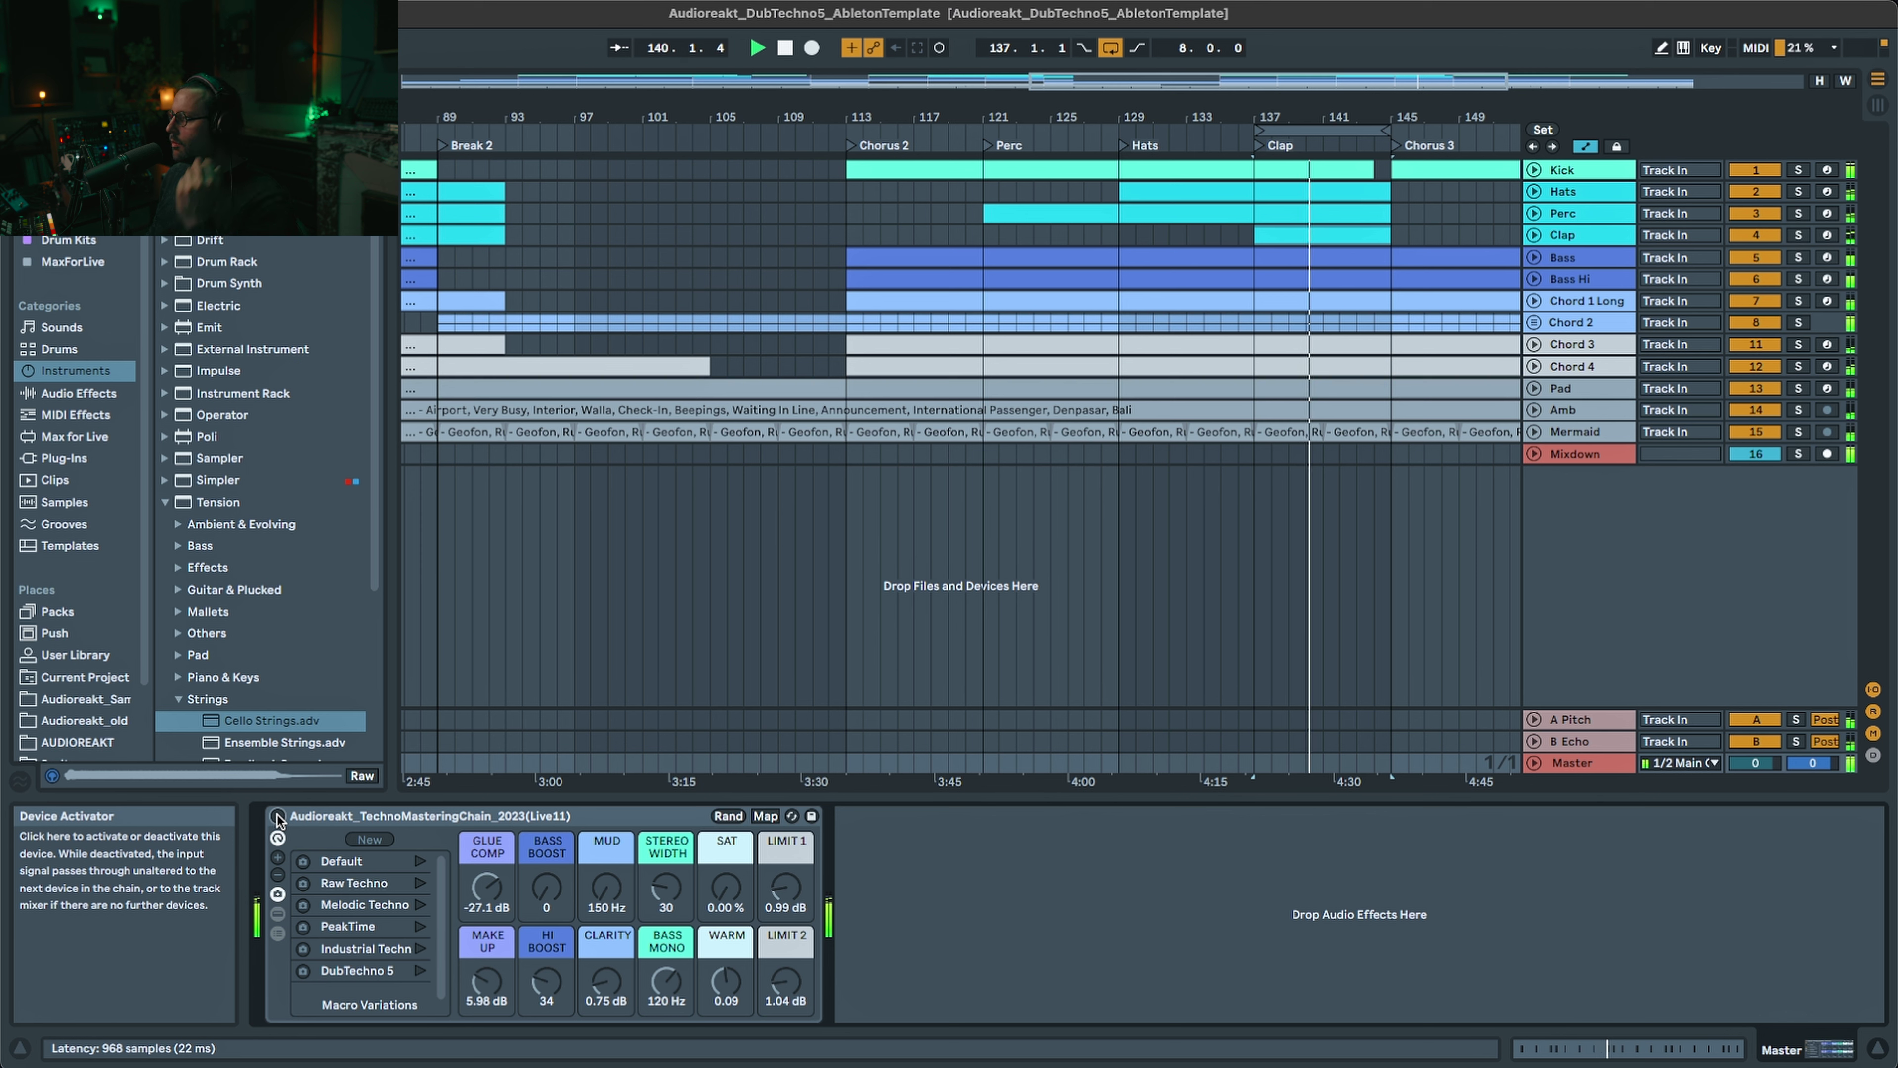
left_click(278, 816)
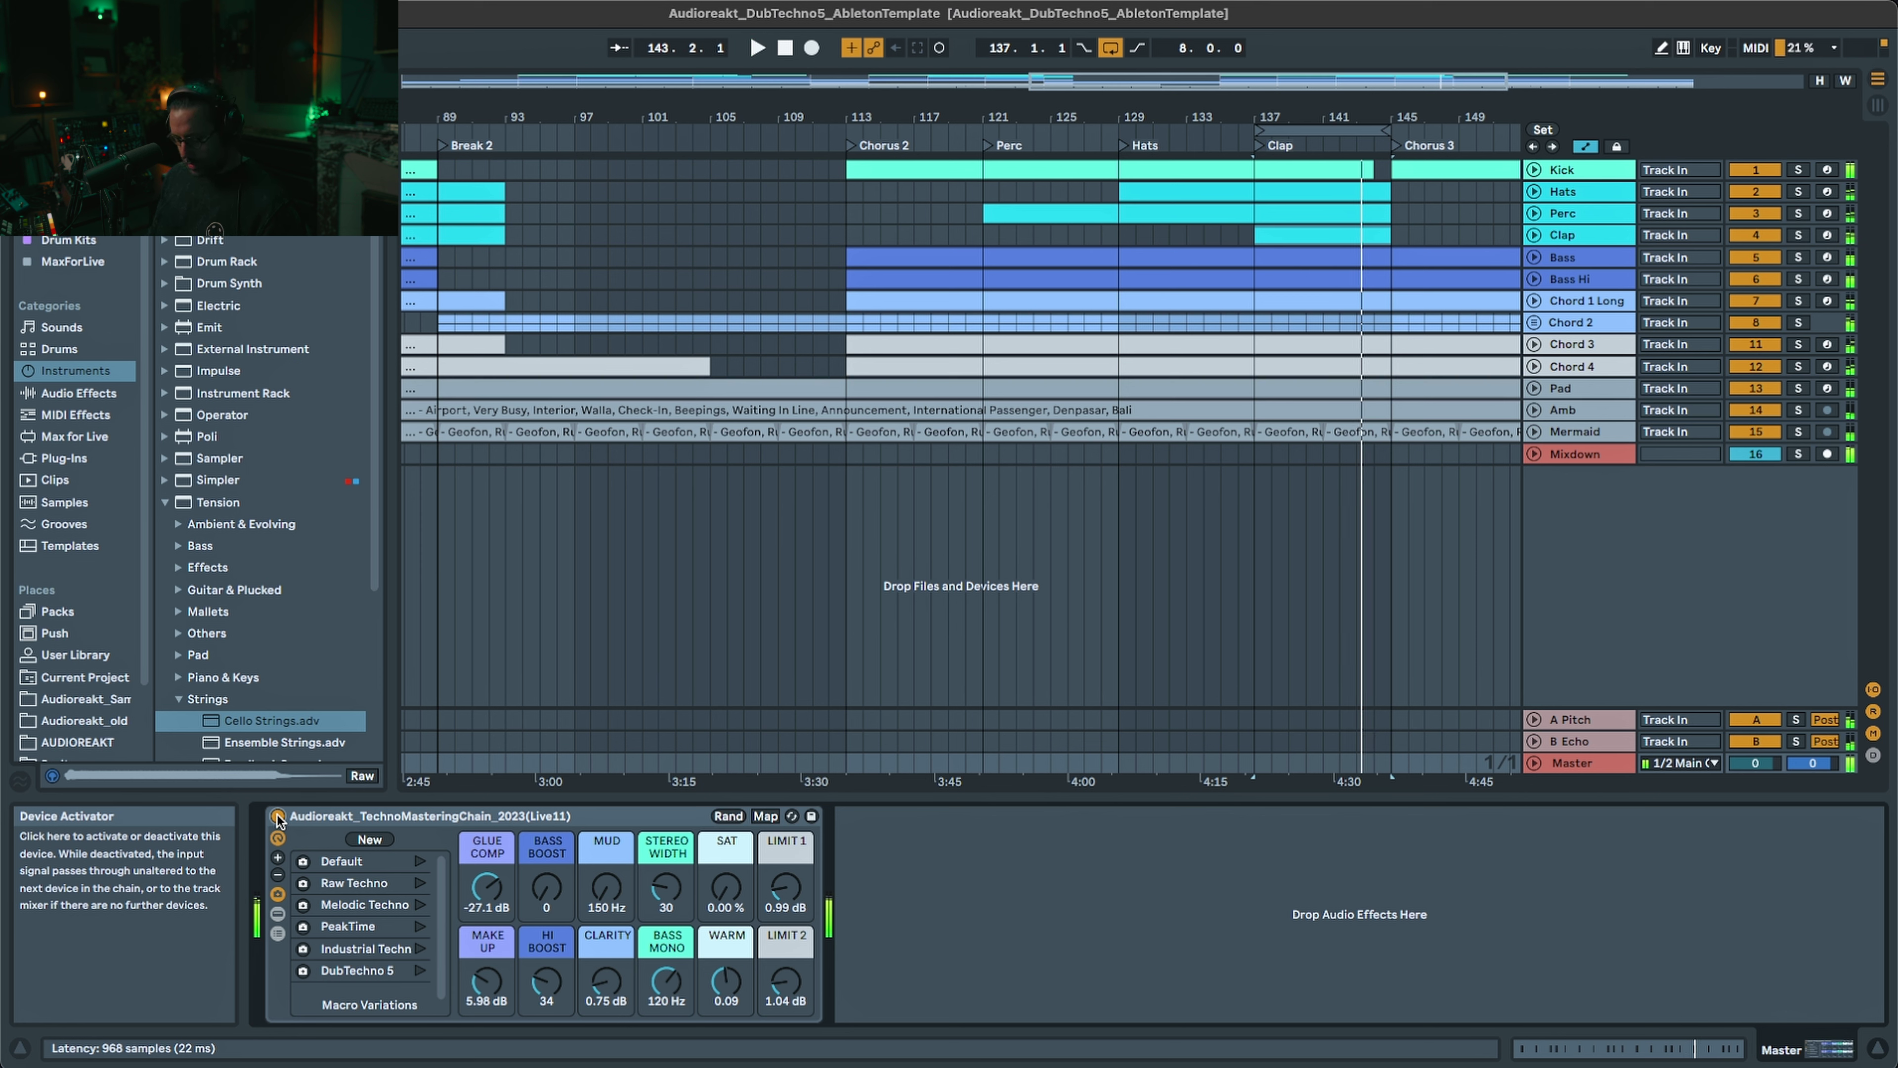
key("super+s")
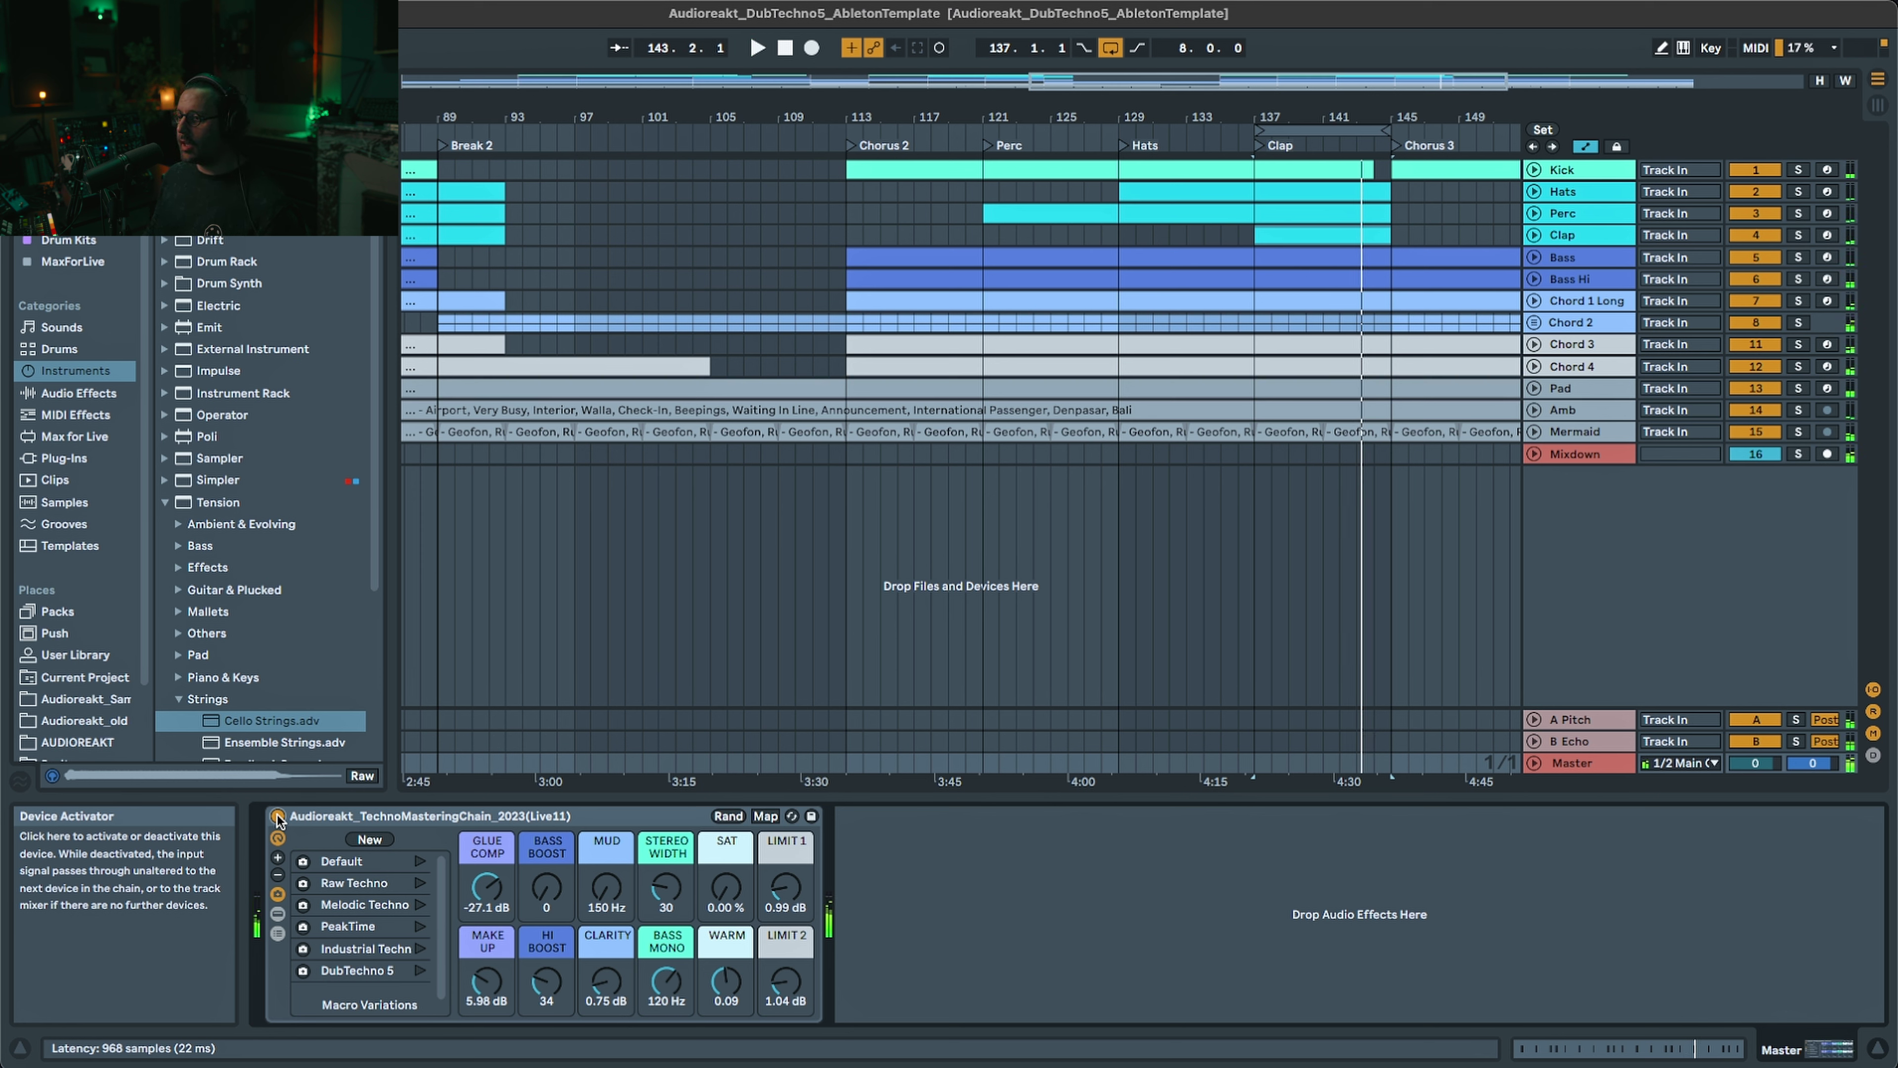